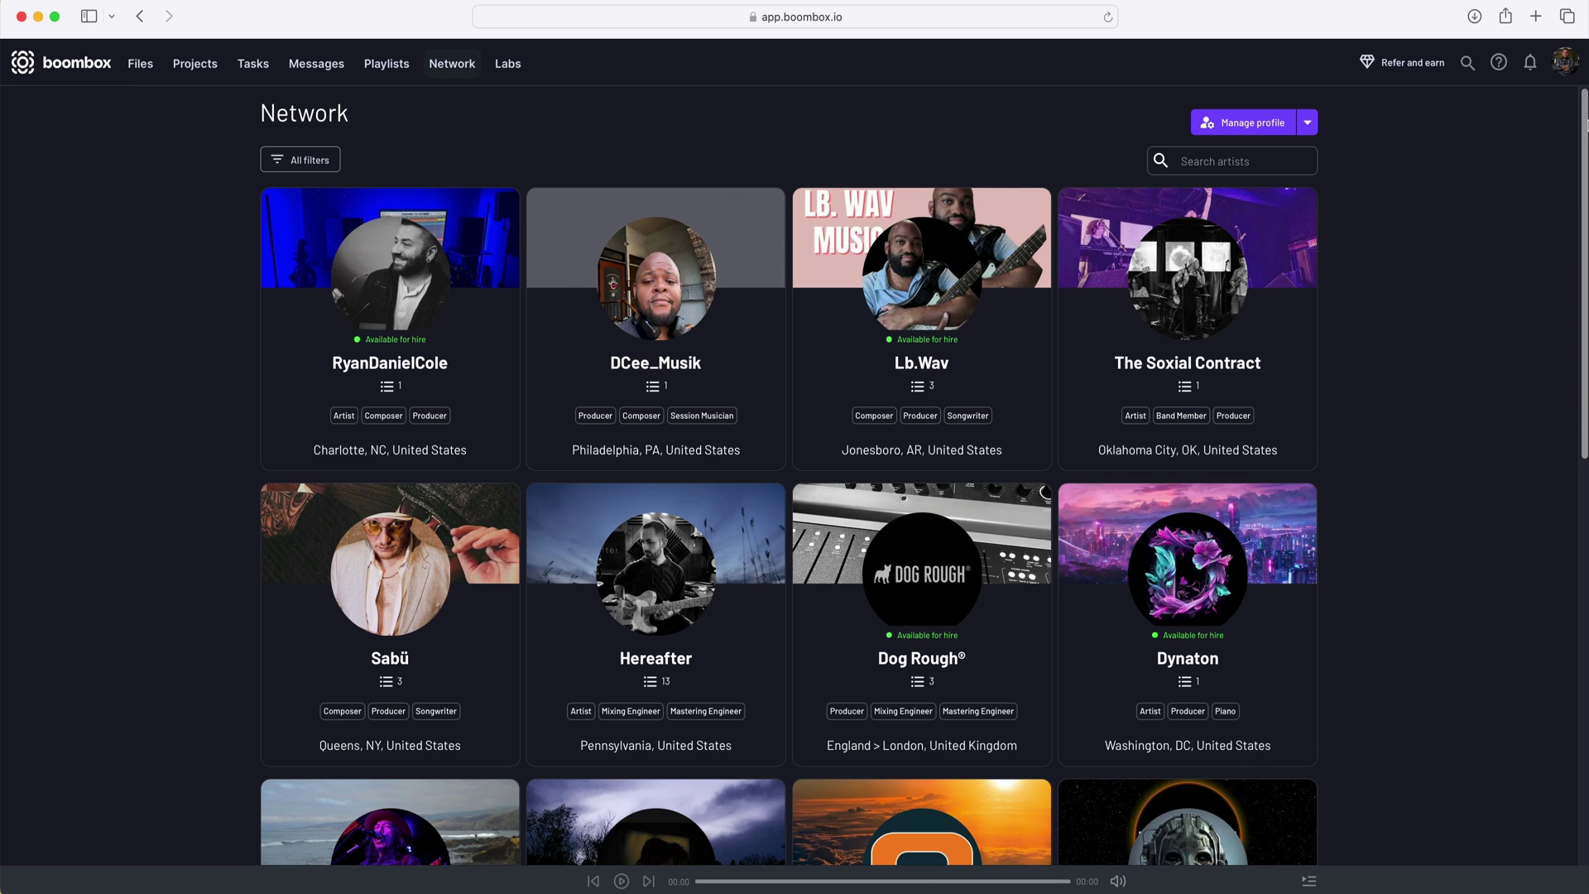
Open the network profile for editing and change its display name to Elektrocosm.
left_click_drag(1584, 124, 1521, 108)
left_click(1256, 122)
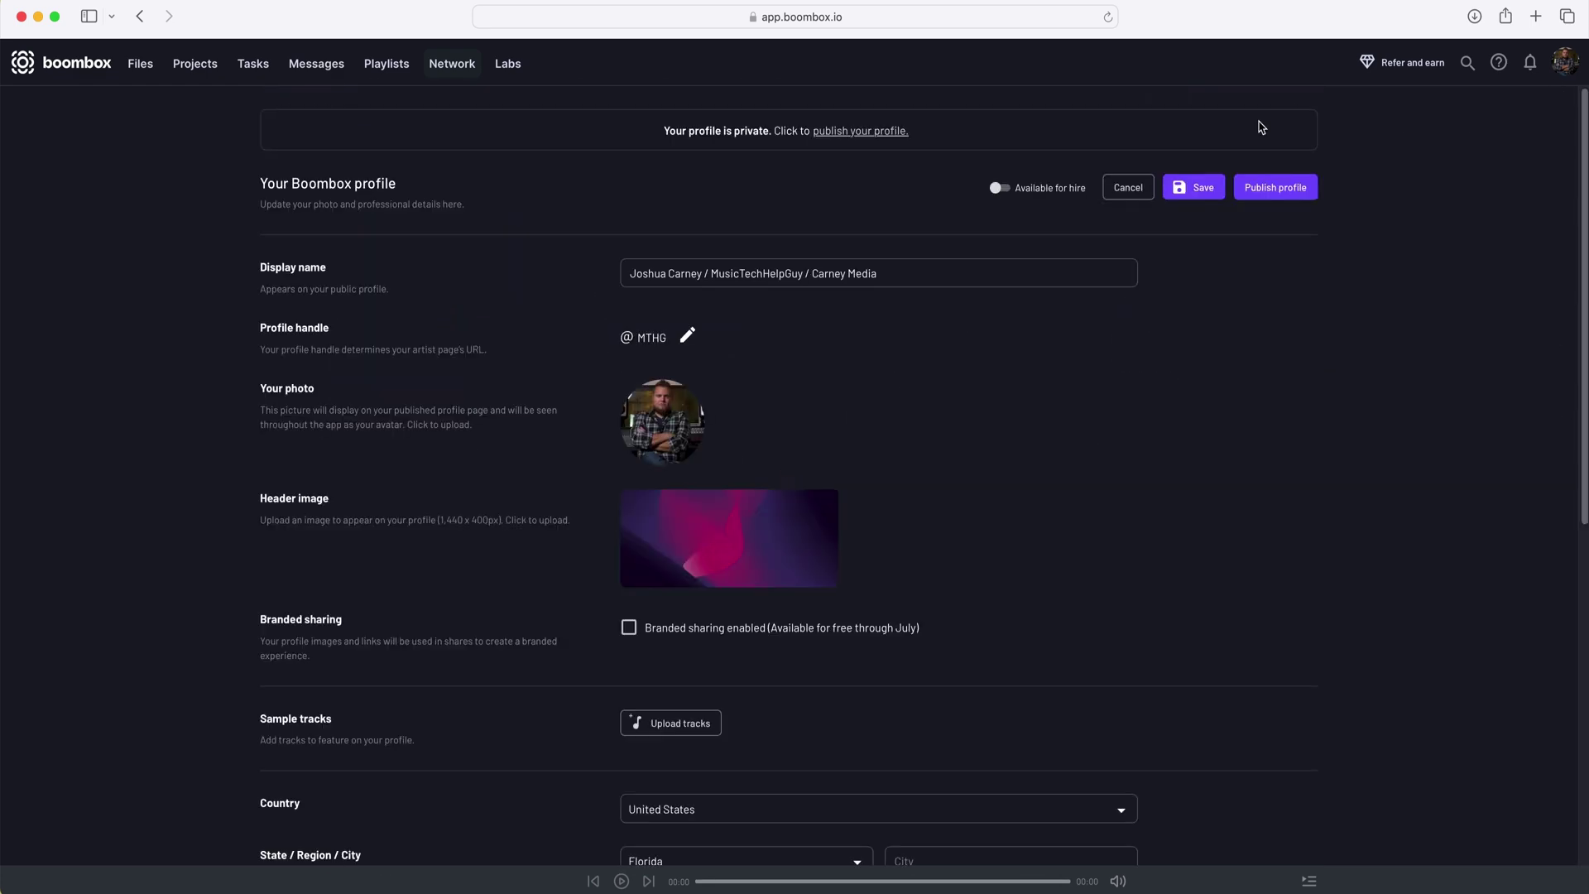
triple_click(901, 272)
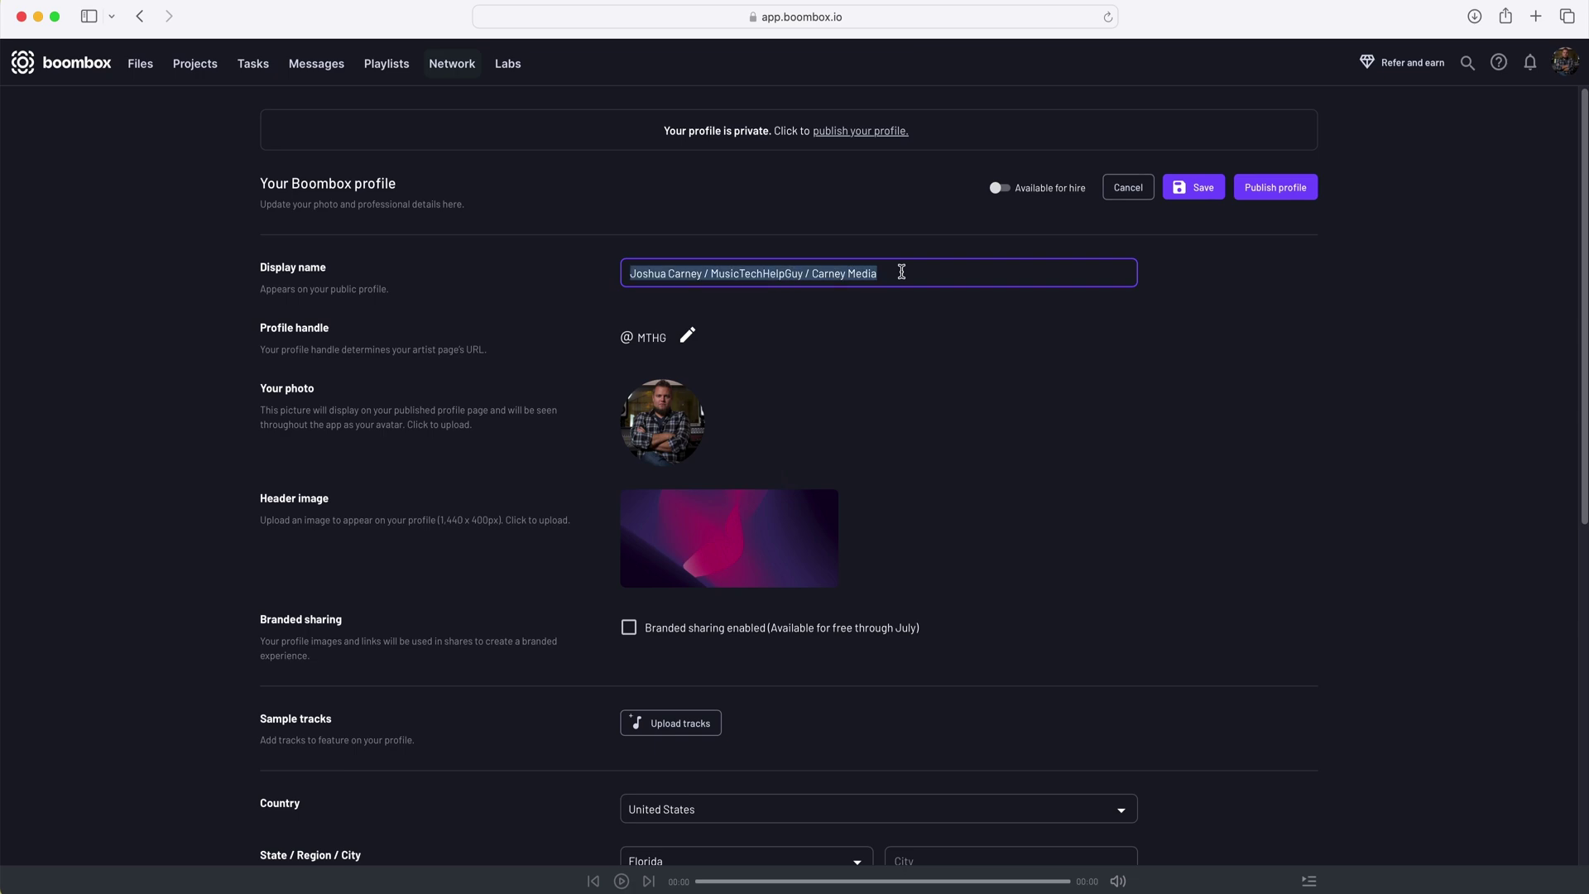
type("Elektroco")
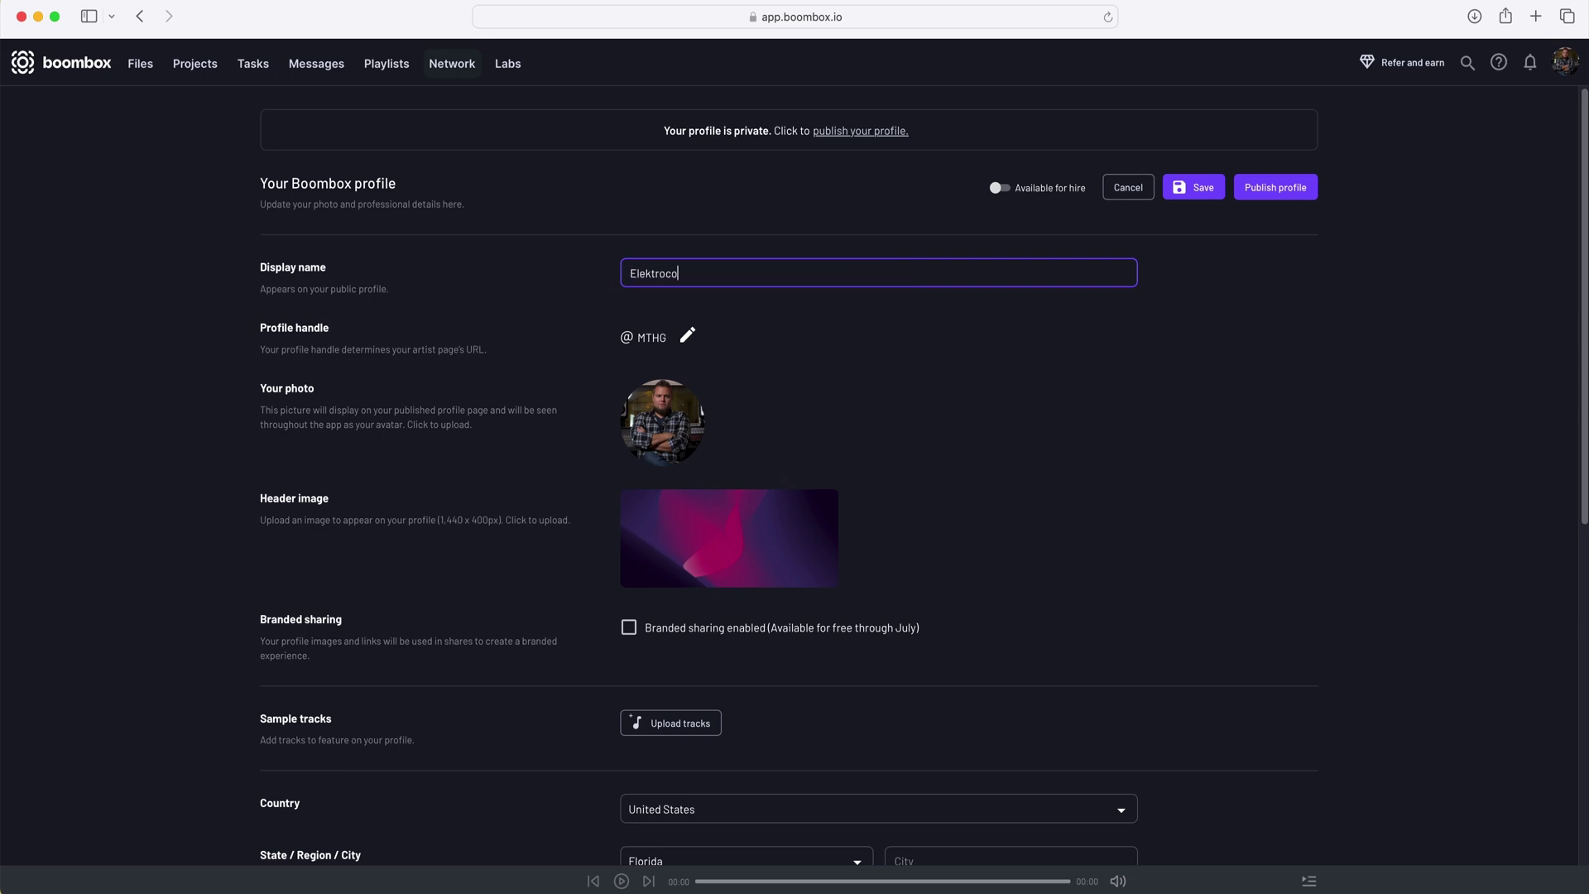
type("sm")
Change the profile handle to elektrocosm.
left_click(688, 335)
type("el")
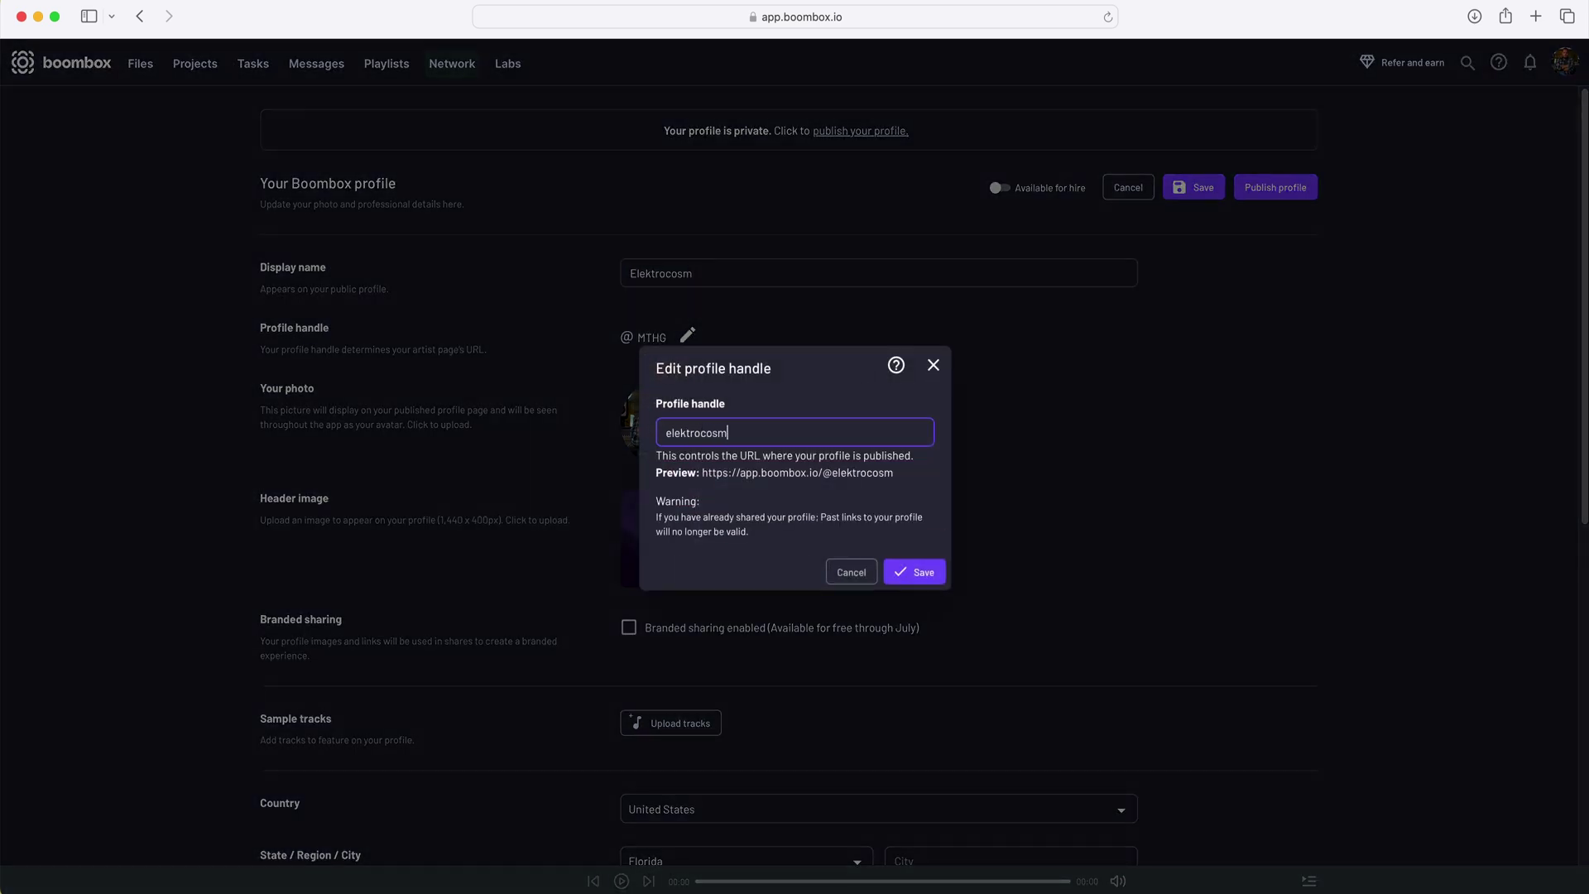
type("ektrocosm")
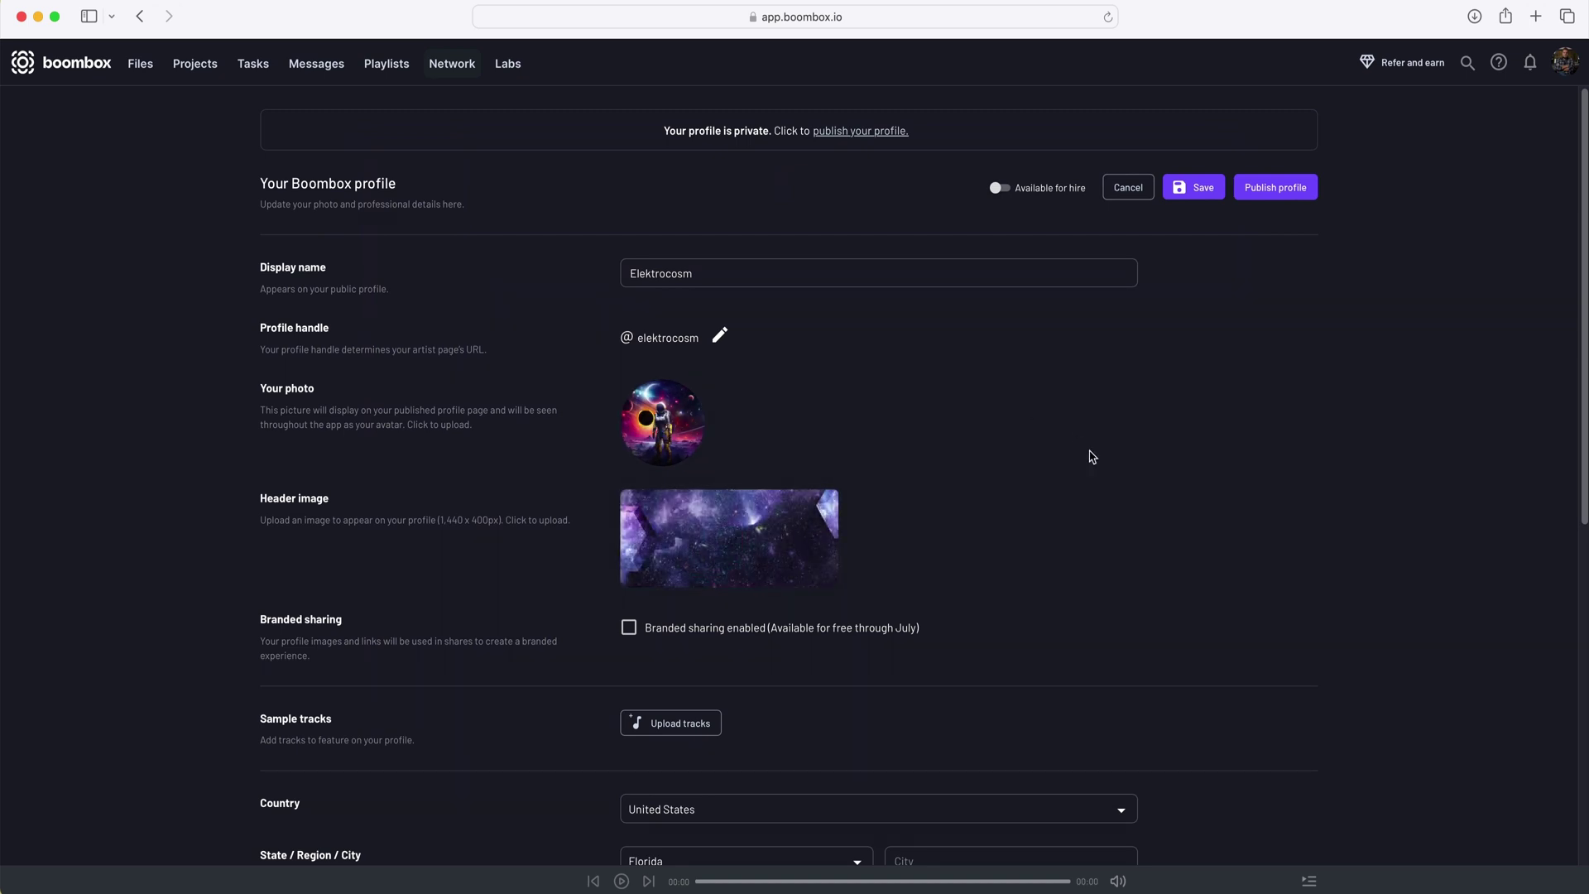
Upload "Elektrocosm - Running Out Of Time.wav" and "Elektrocosm - Eclipse.wav" as sample tracks on the profile.
scroll(1092, 457, "down", 5)
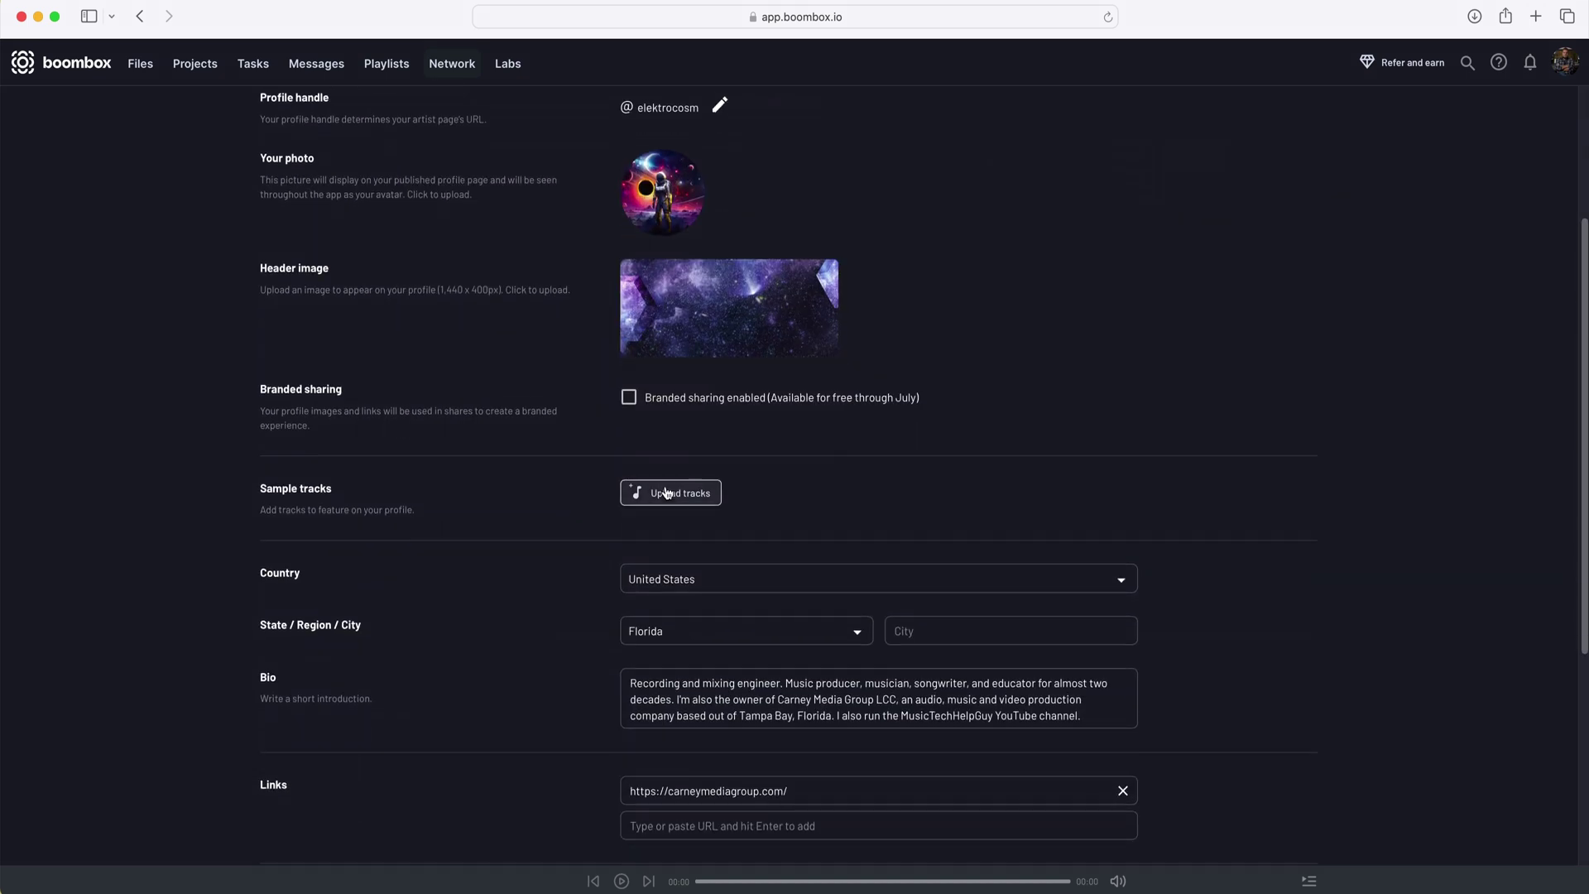
left_click(667, 493)
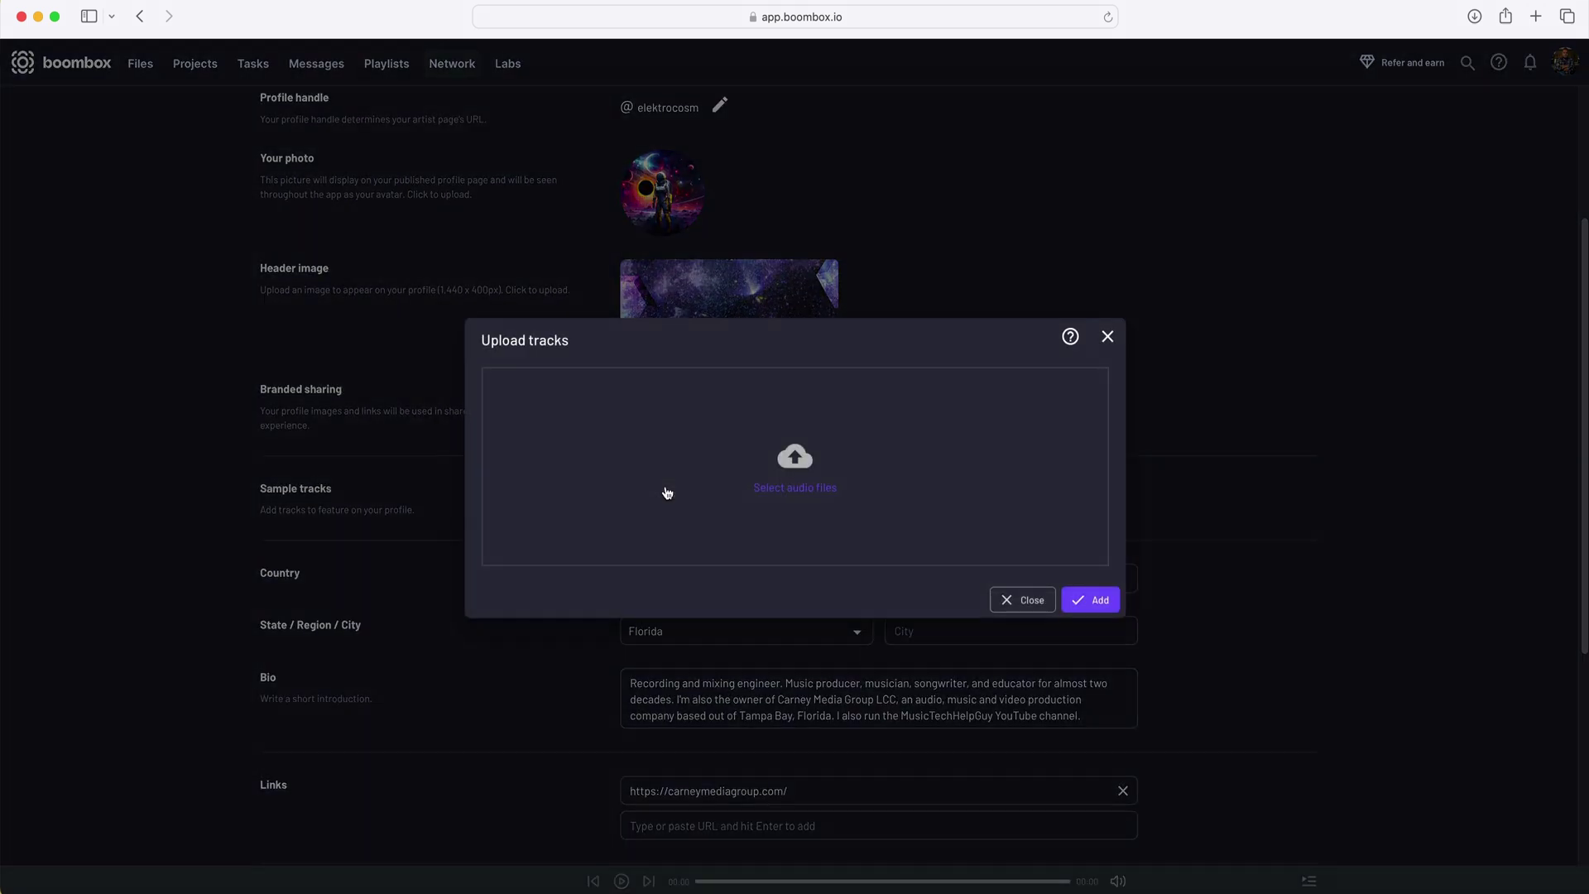
left_click(1100, 600)
Mark the profile as available for hire and publish it.
scroll(1024, 204, "up", 5)
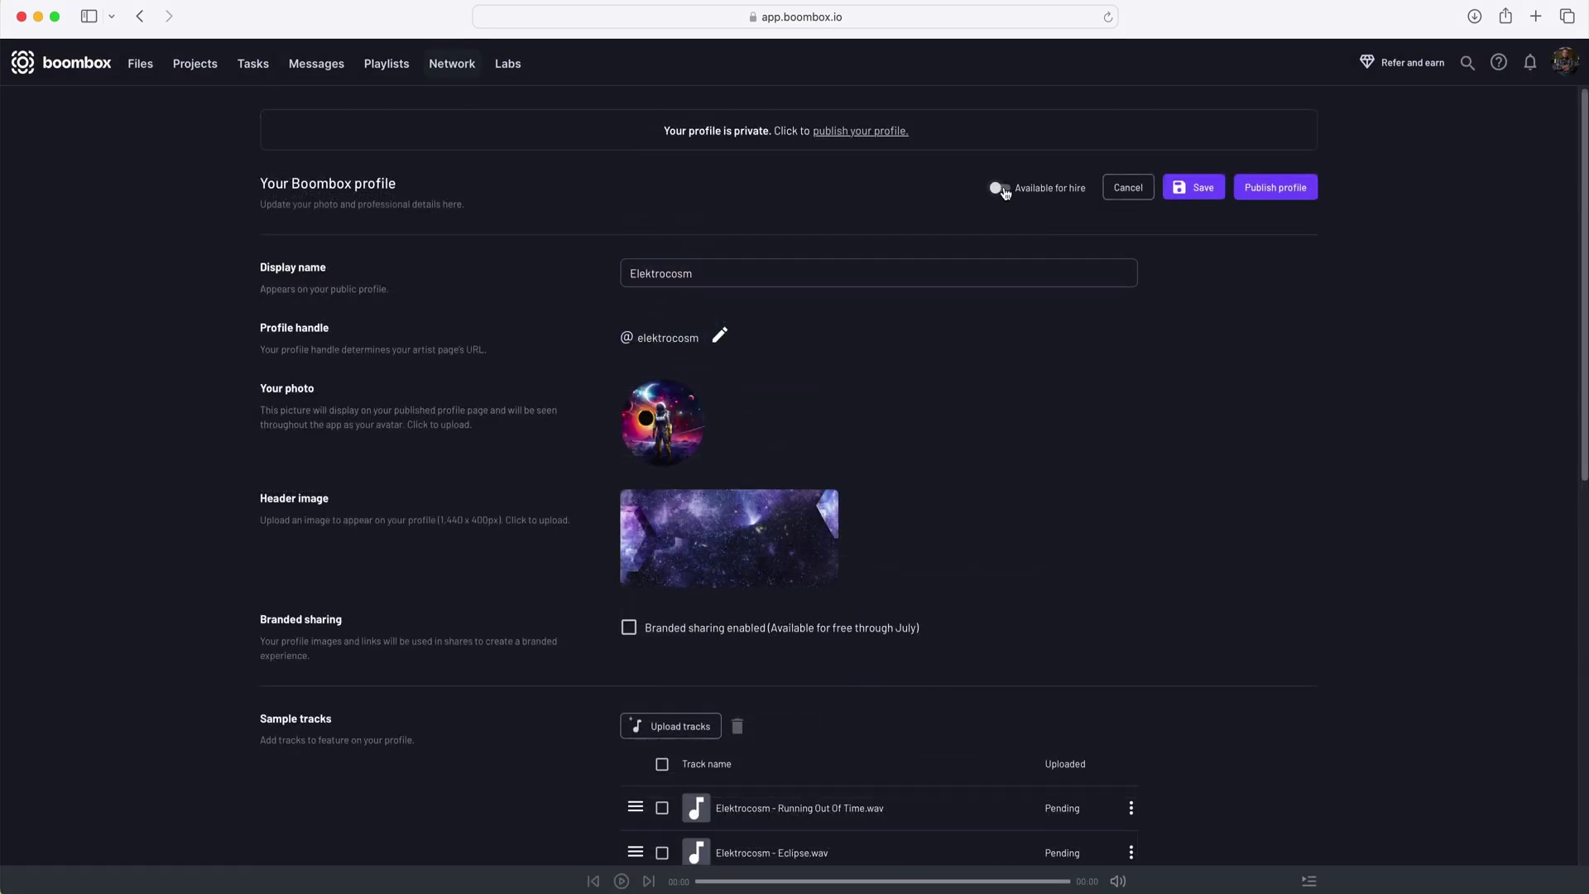
left_click(1003, 190)
left_click(1225, 190)
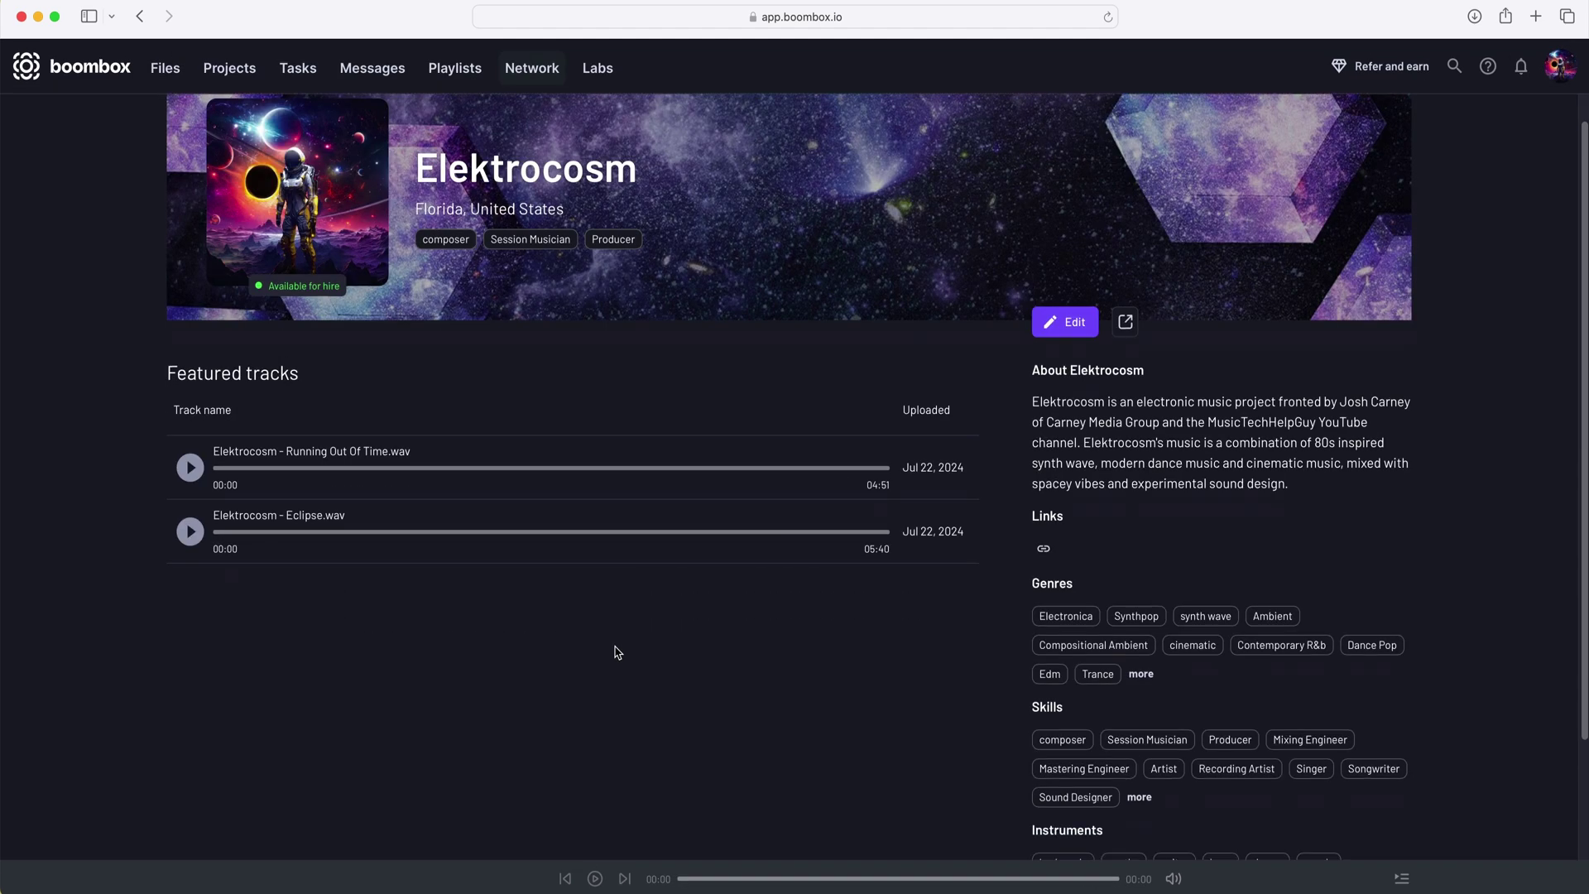
Review the Elektrocosm artist page and play its first featured track, Running Out Of Time.
scroll(615, 651, "down", 3)
scroll(616, 652, "up", 3)
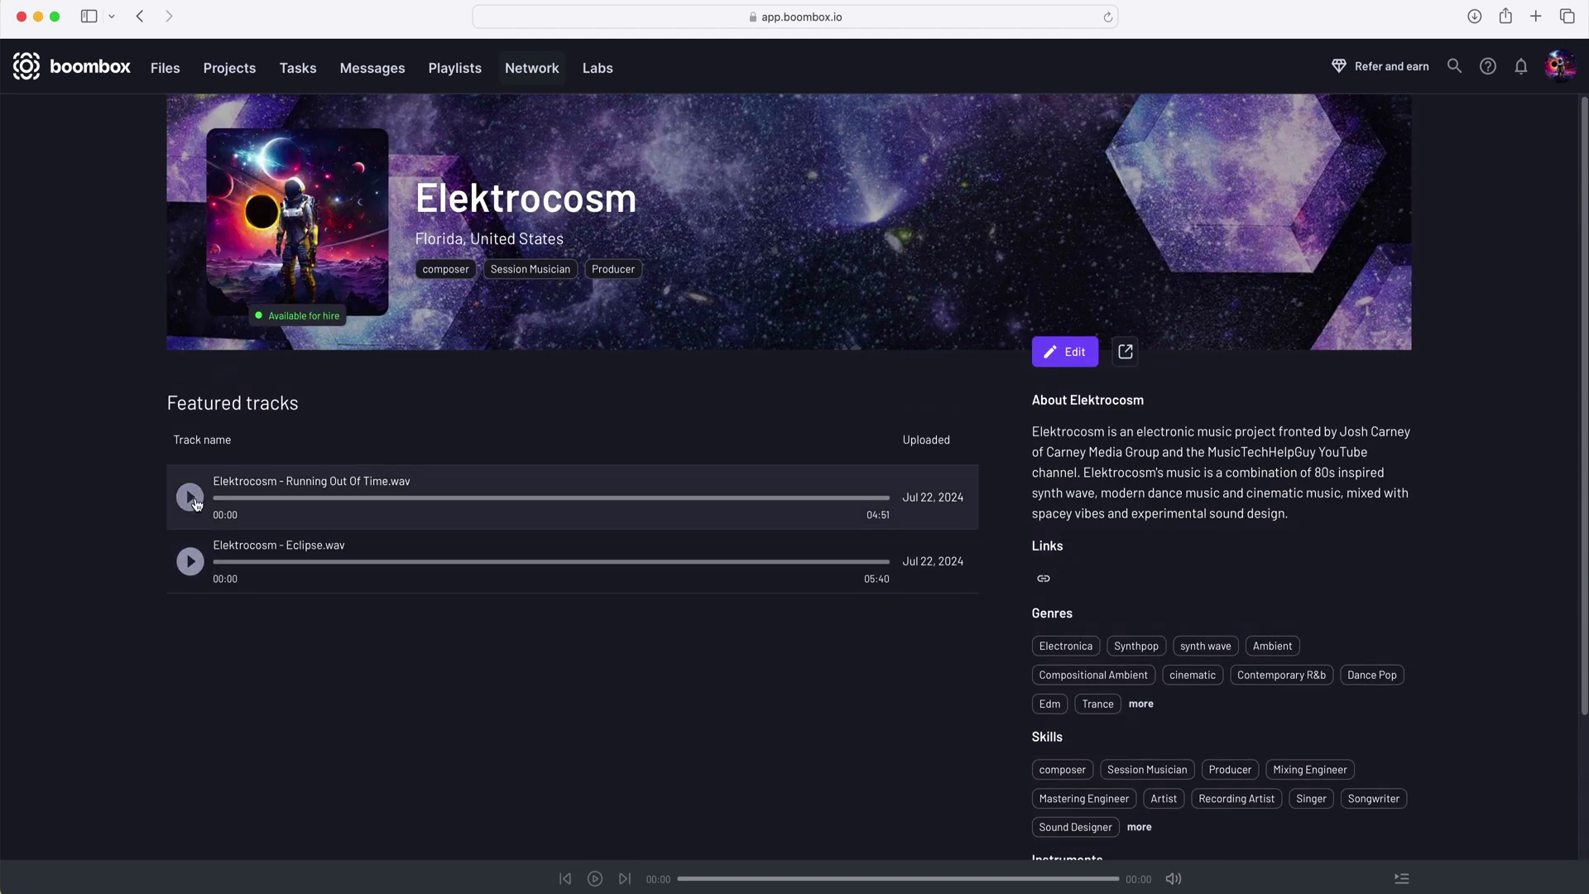
left_click(190, 496)
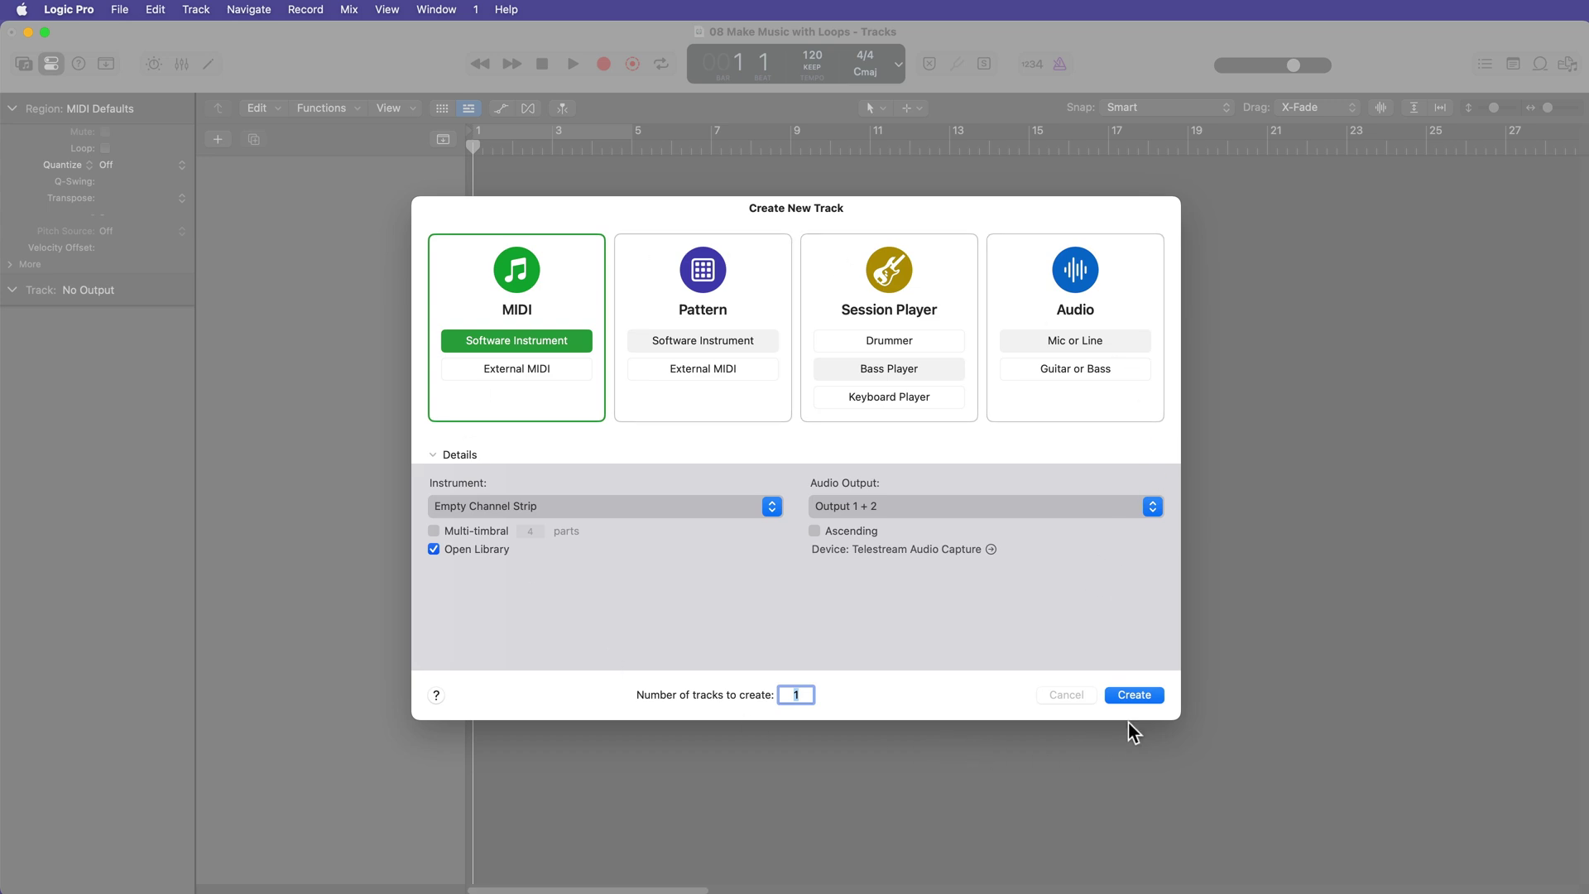
In Logic Pro, create one software instrument track with an empty channel strip and make it taller, with the Library hidden.
left_click(1139, 695)
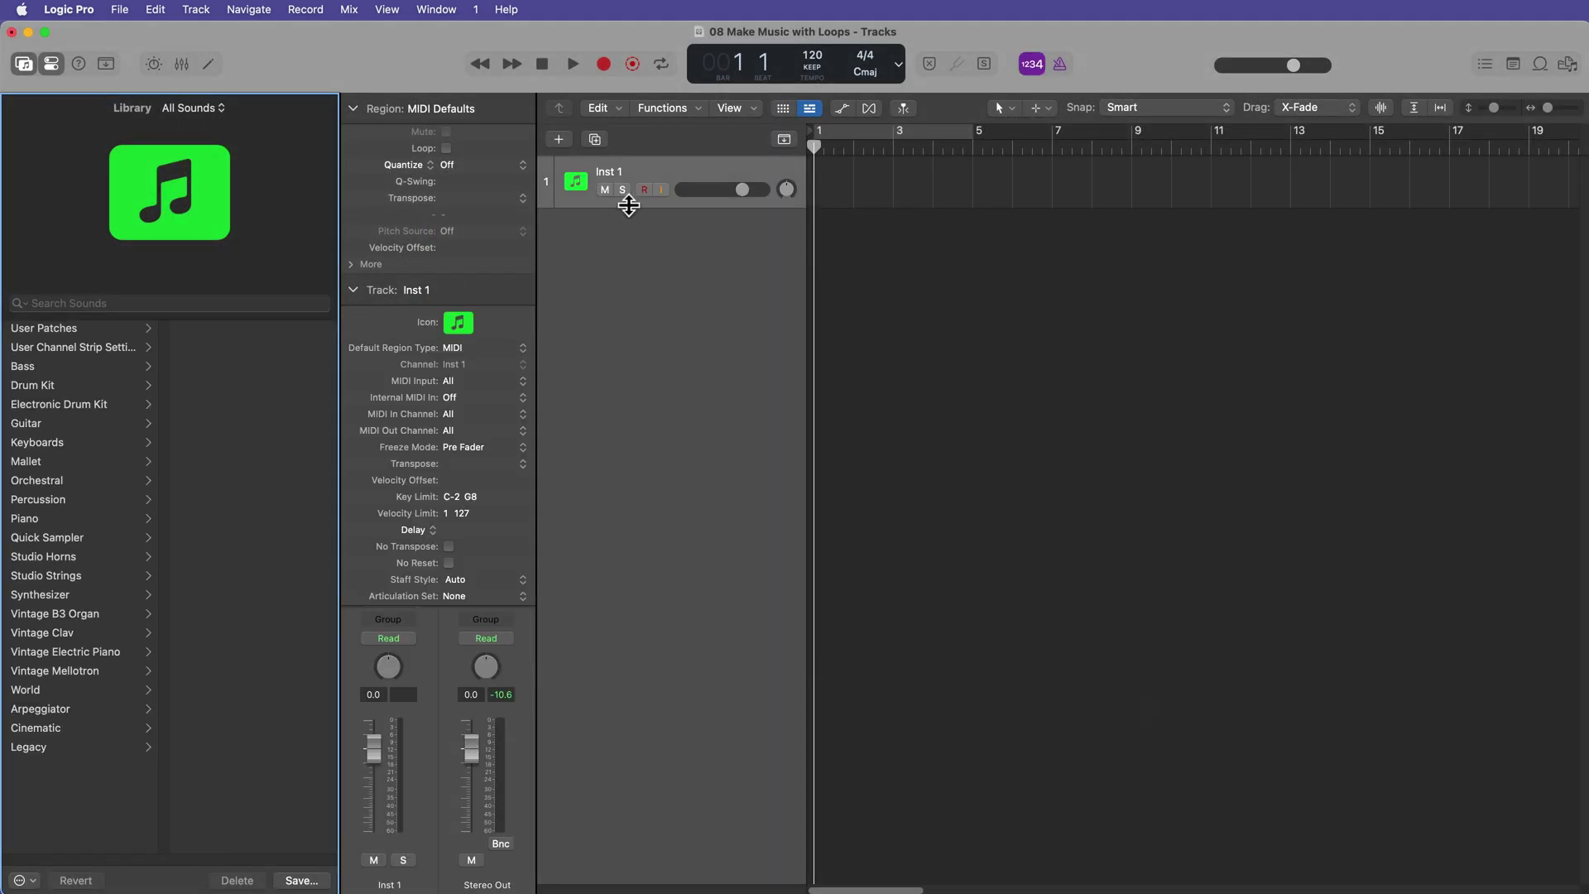
left_click_drag(628, 202, 637, 234)
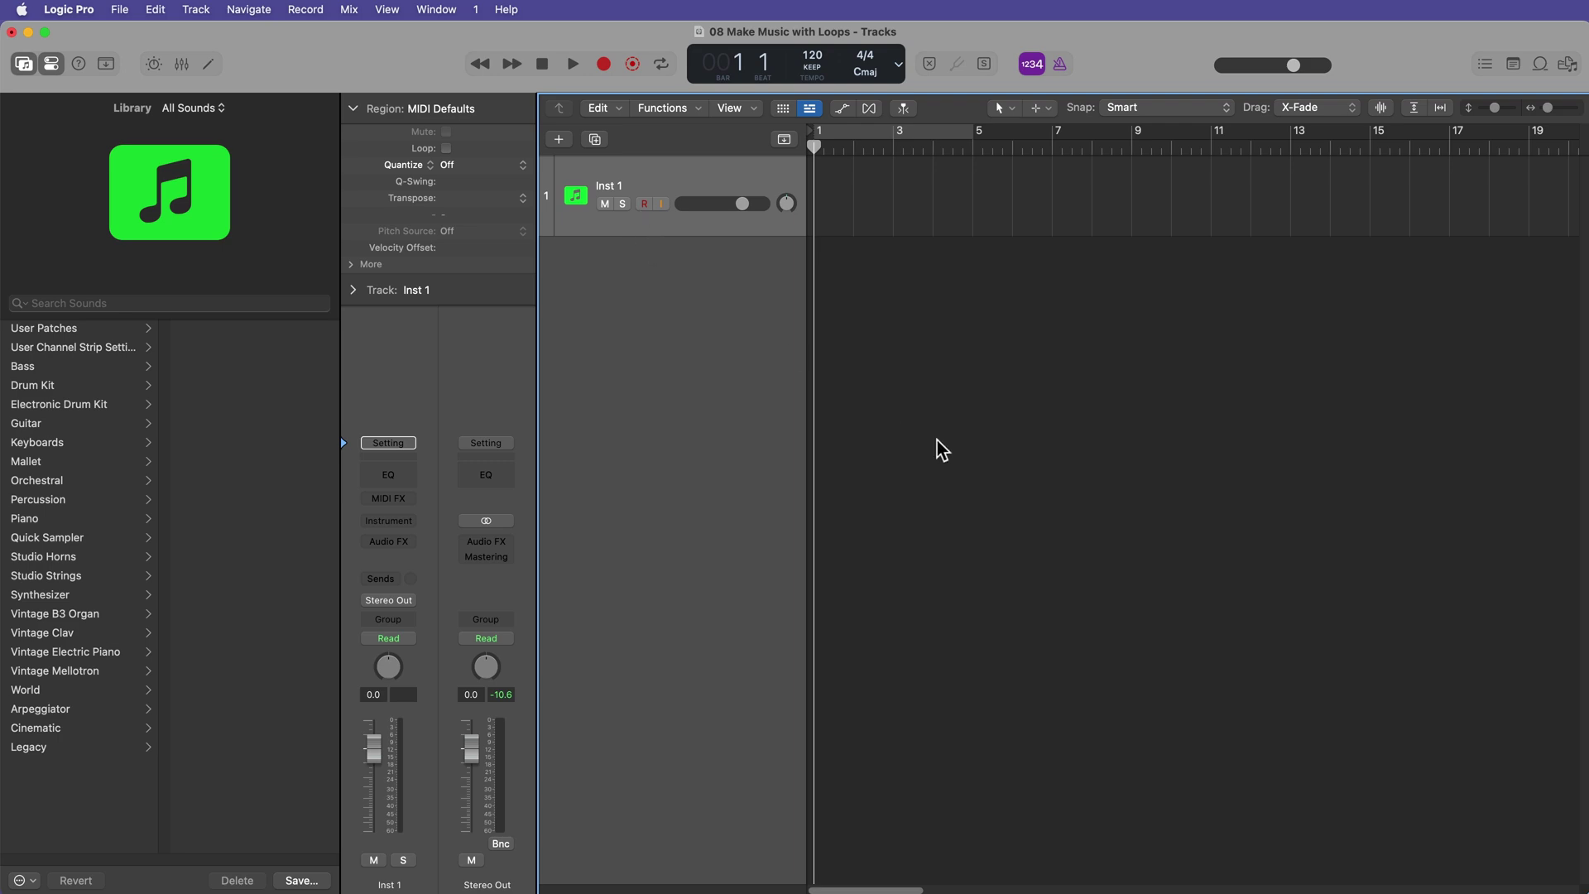
left_click(24, 64)
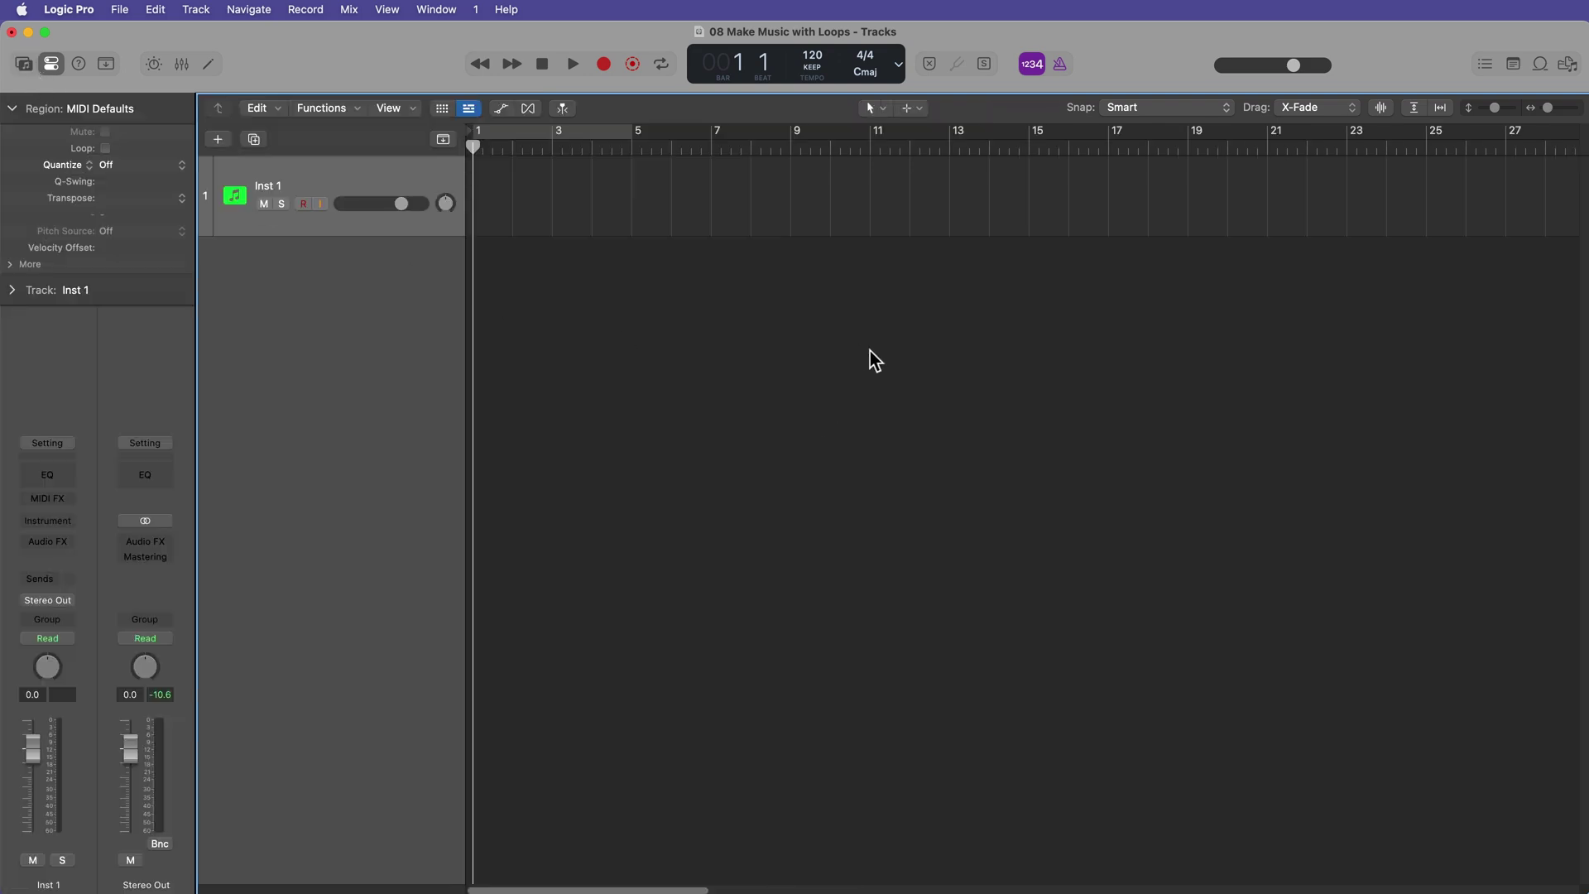
Show the Apple Loops browser and set the project key signature to E Minor, keeping the 4/4 time signature.
key("o")
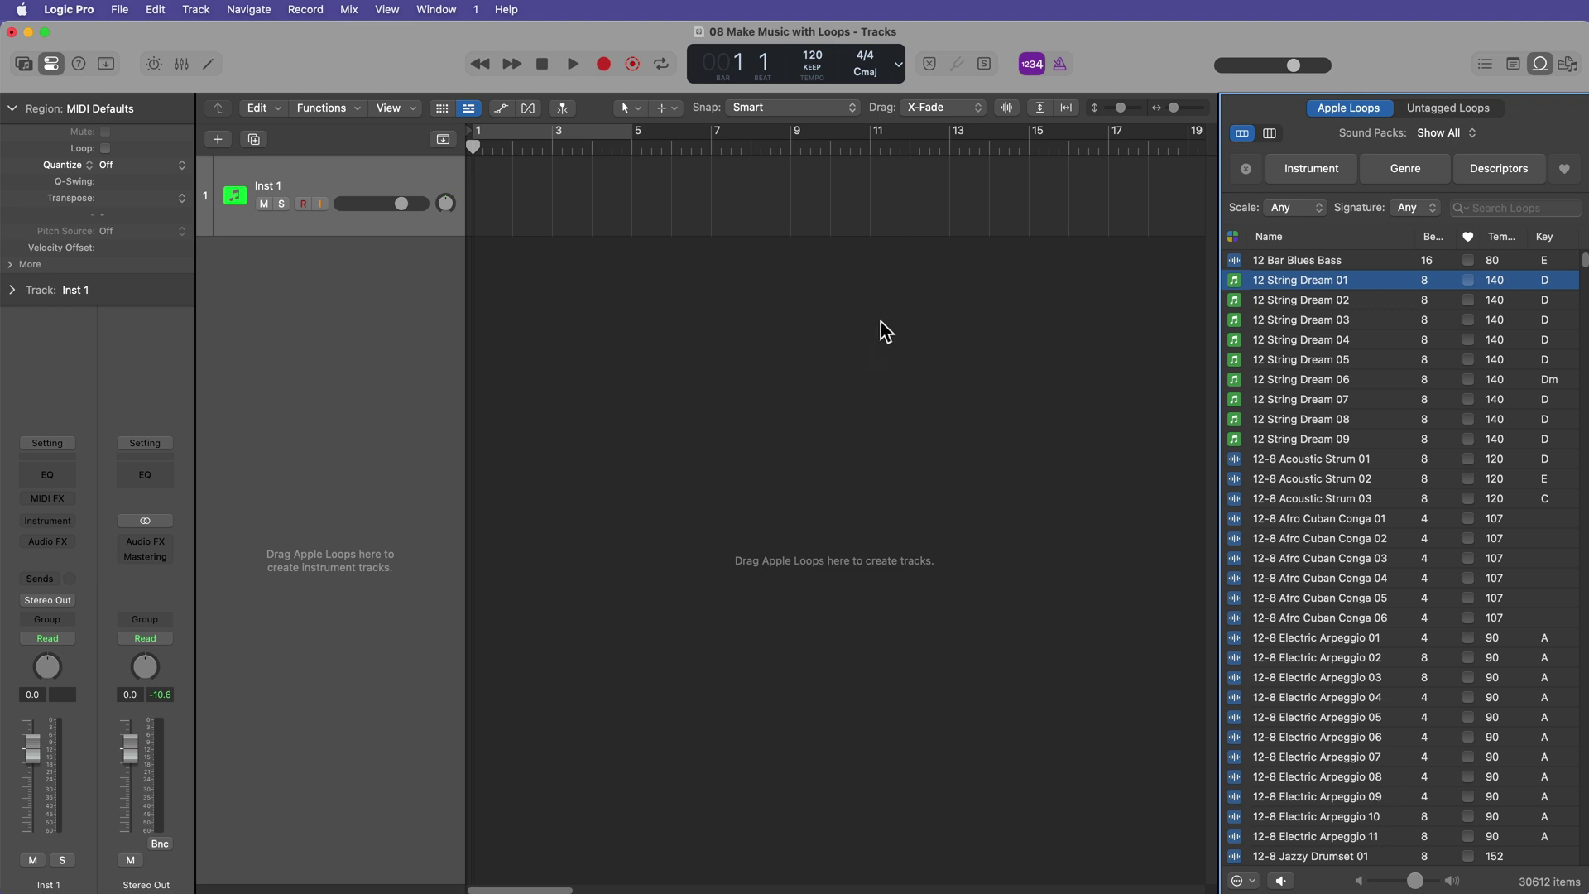
left_click(879, 62)
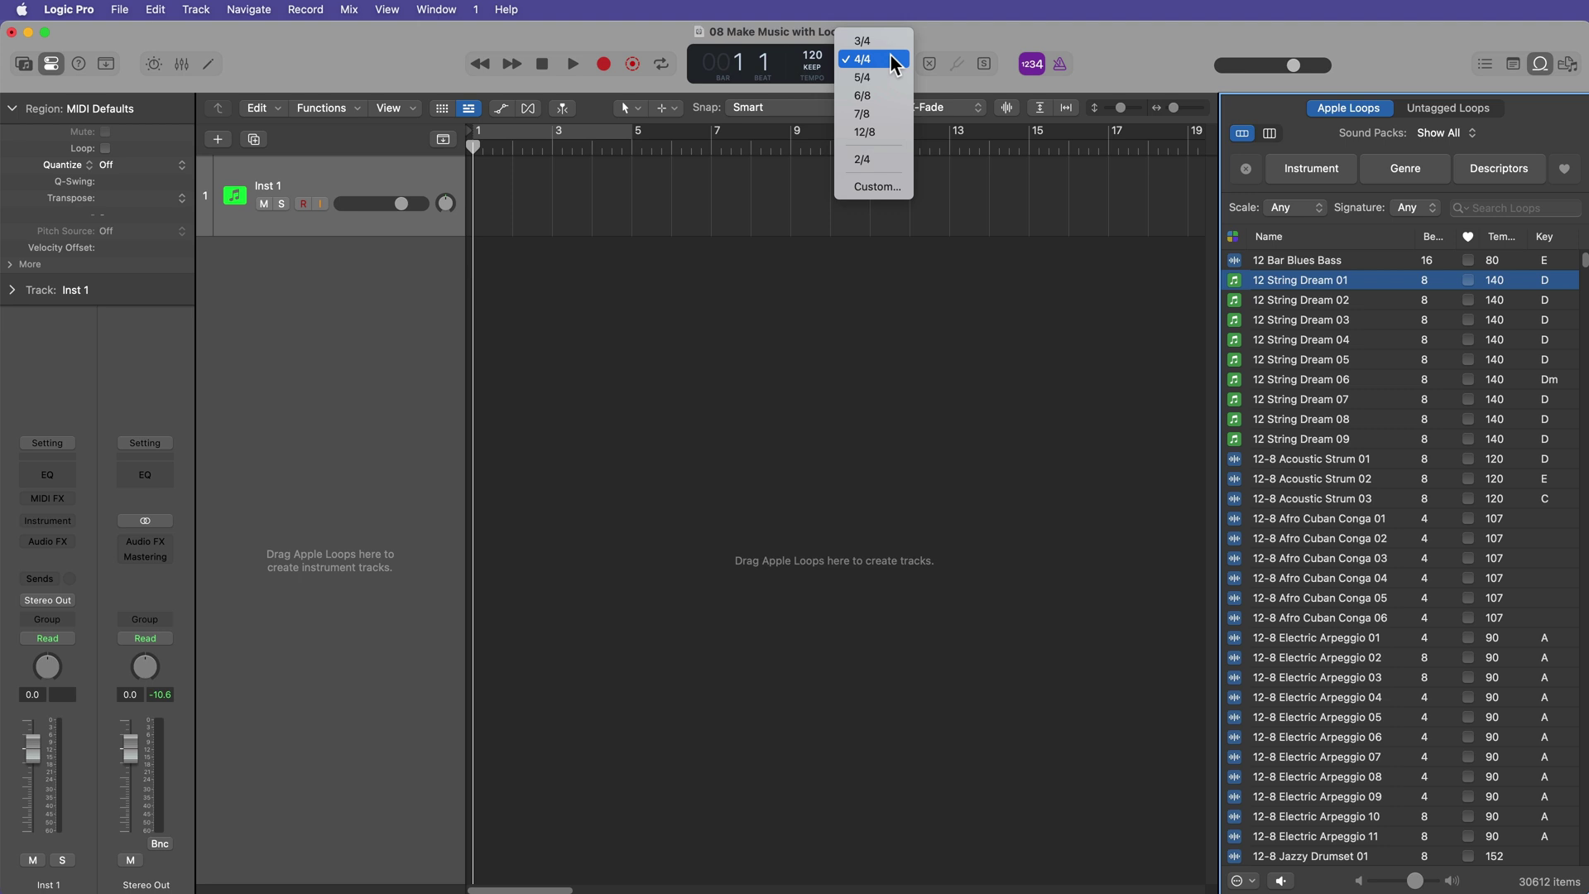
left_click(890, 60)
left_click(899, 74)
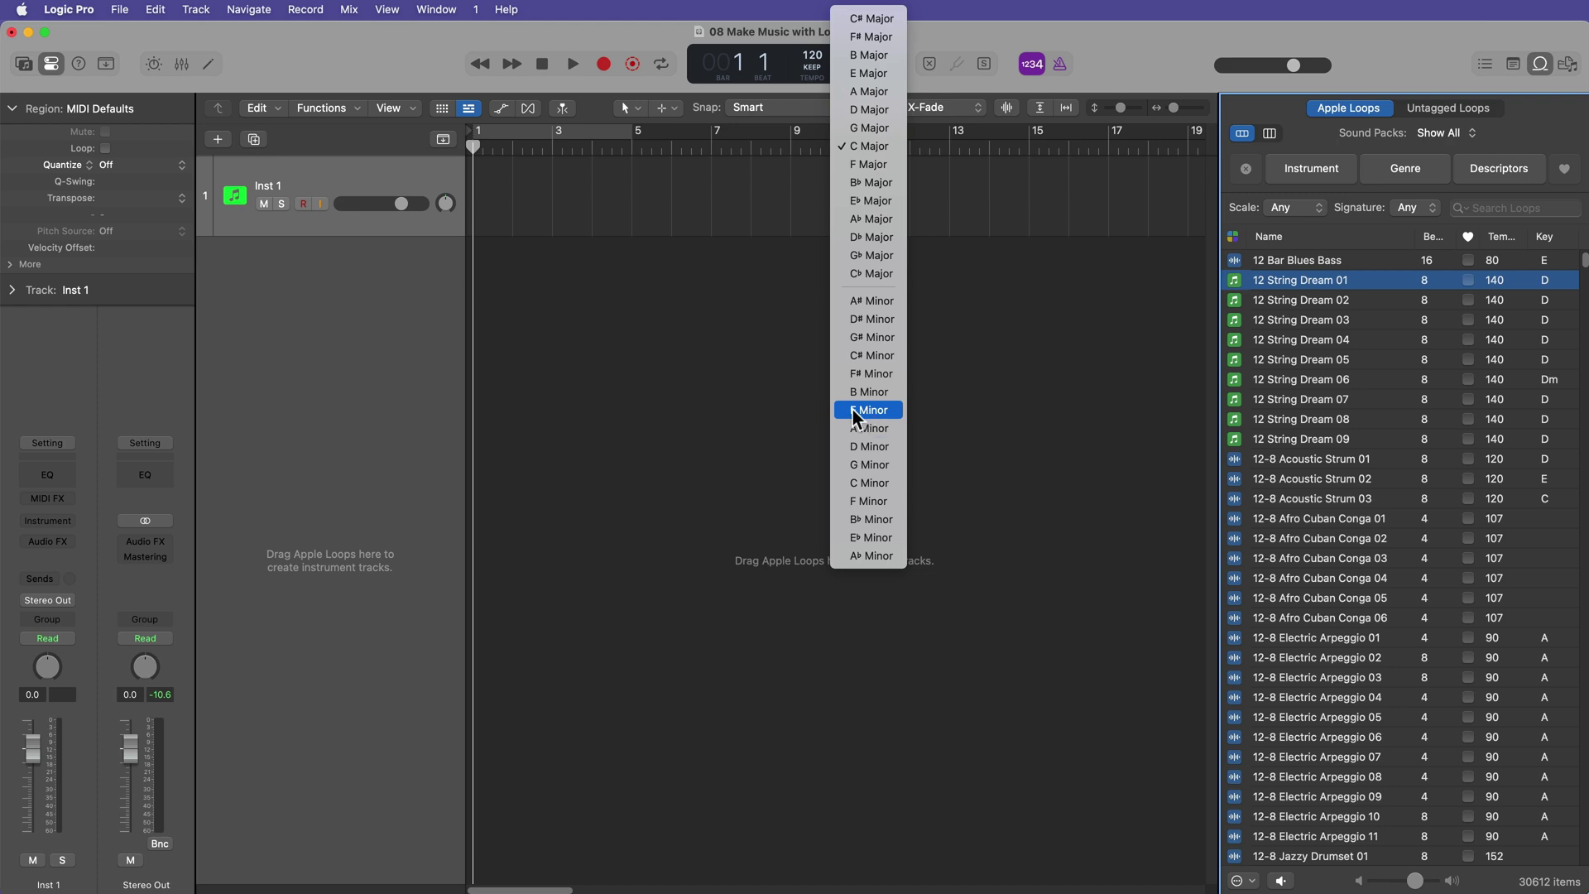
left_click(883, 418)
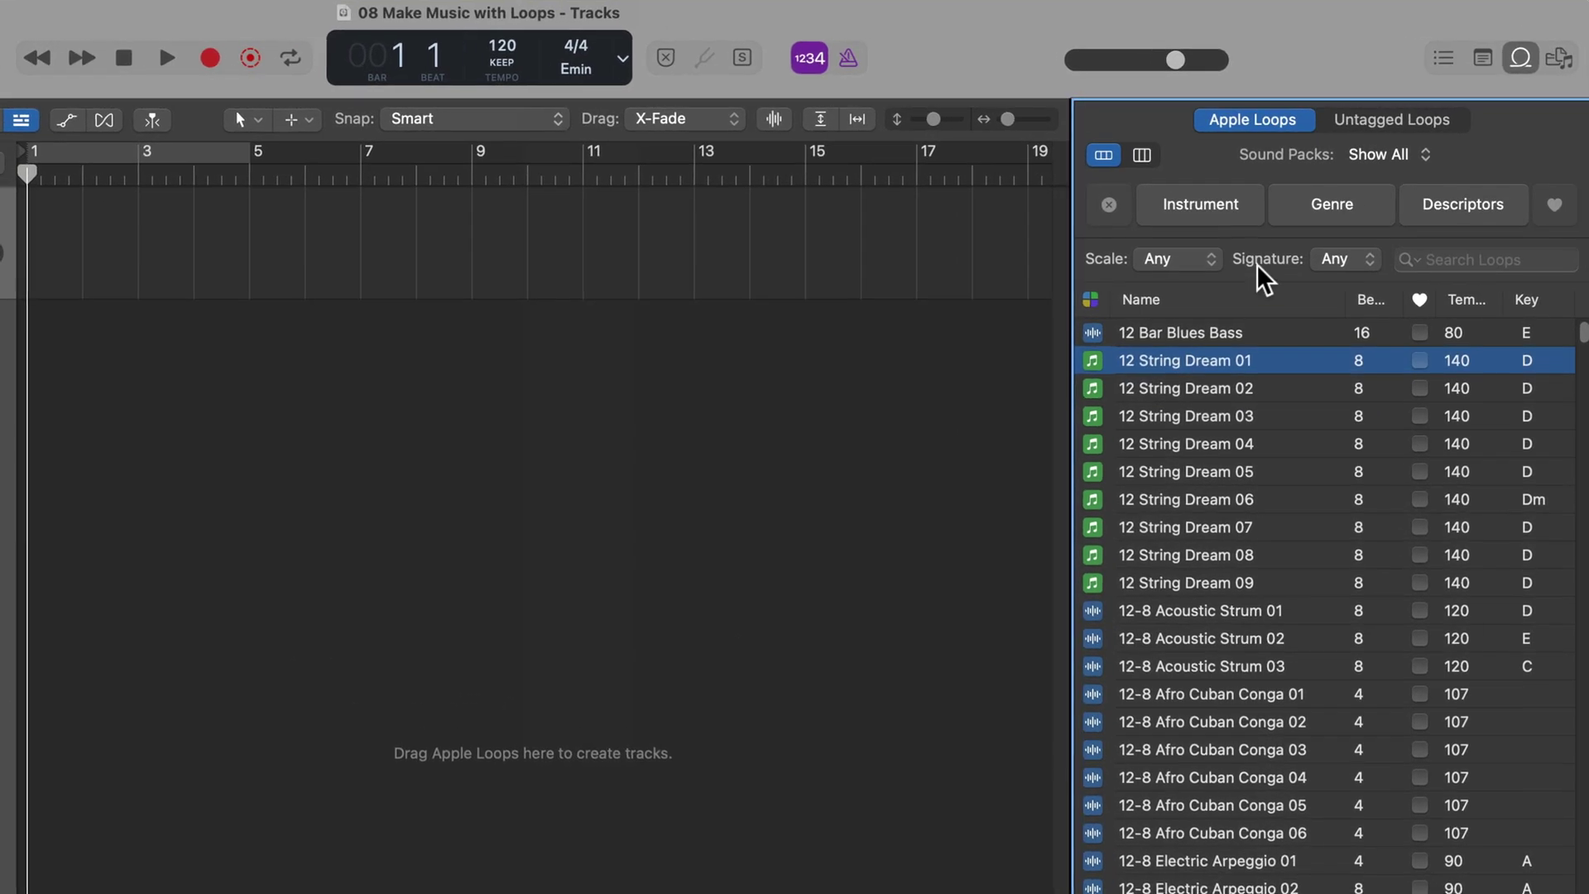
Examine the available scale and time signature filters for Apple Loops, leaving both at Any.
left_click(1191, 262)
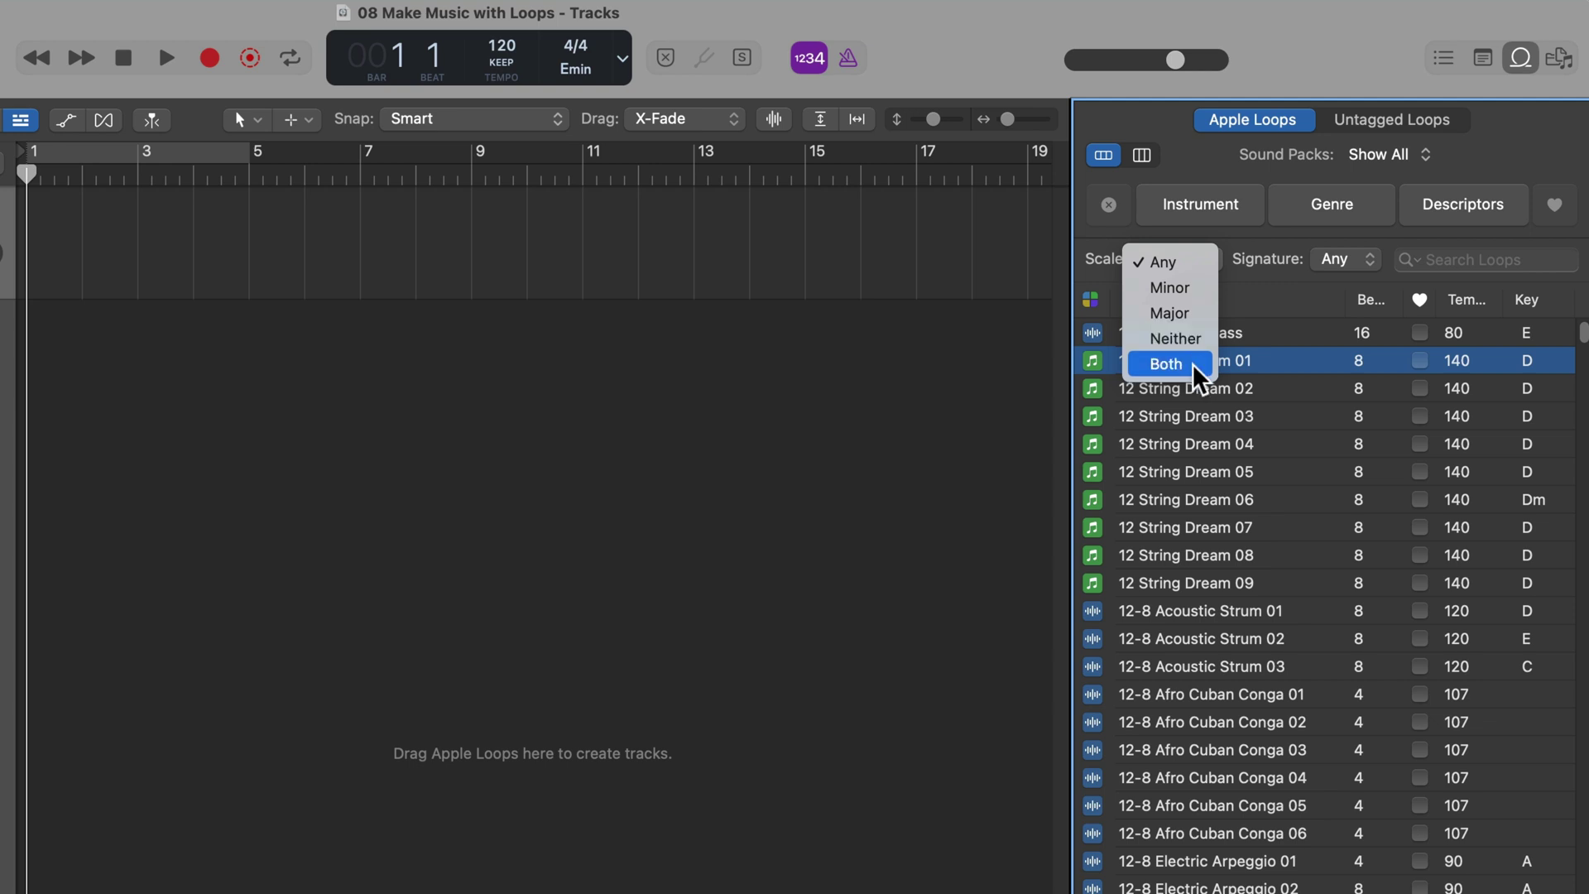
left_click(1318, 283)
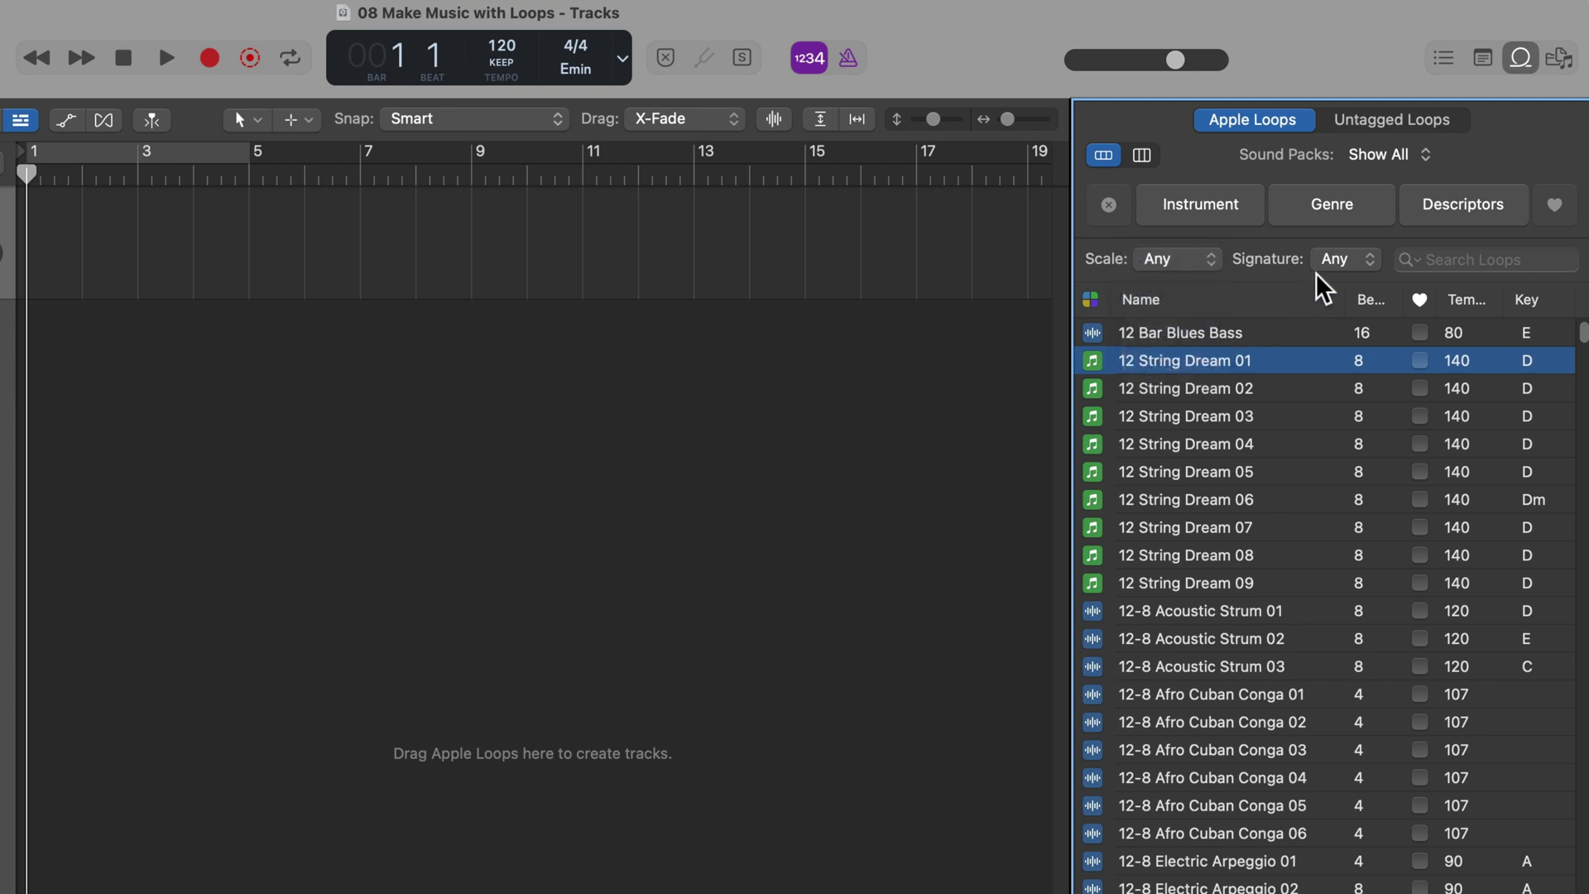
left_click(1330, 273)
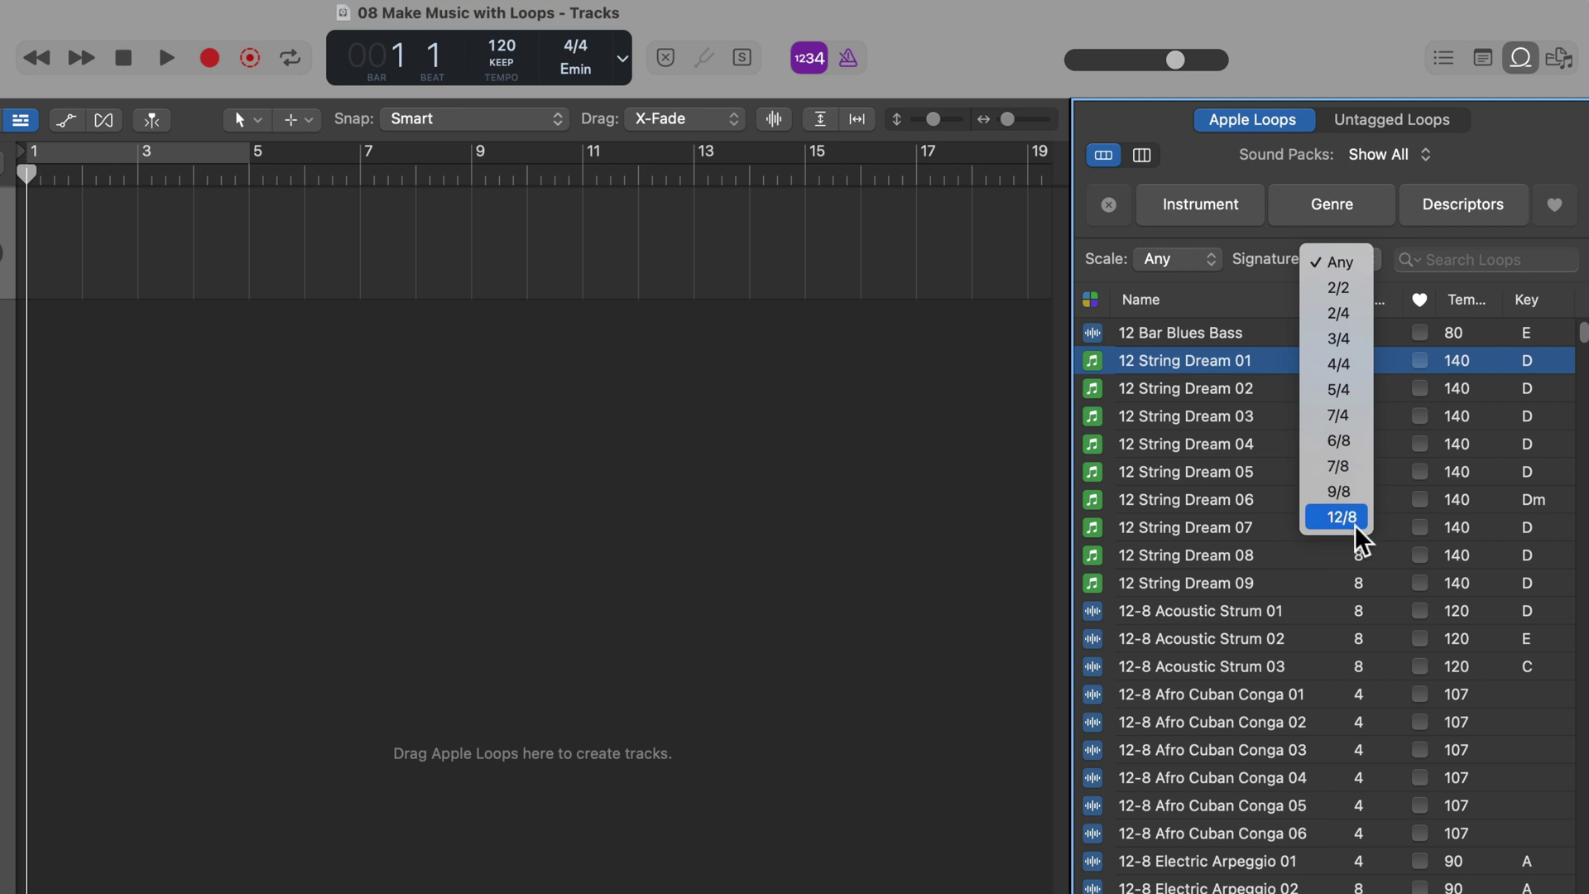
left_click(1355, 263)
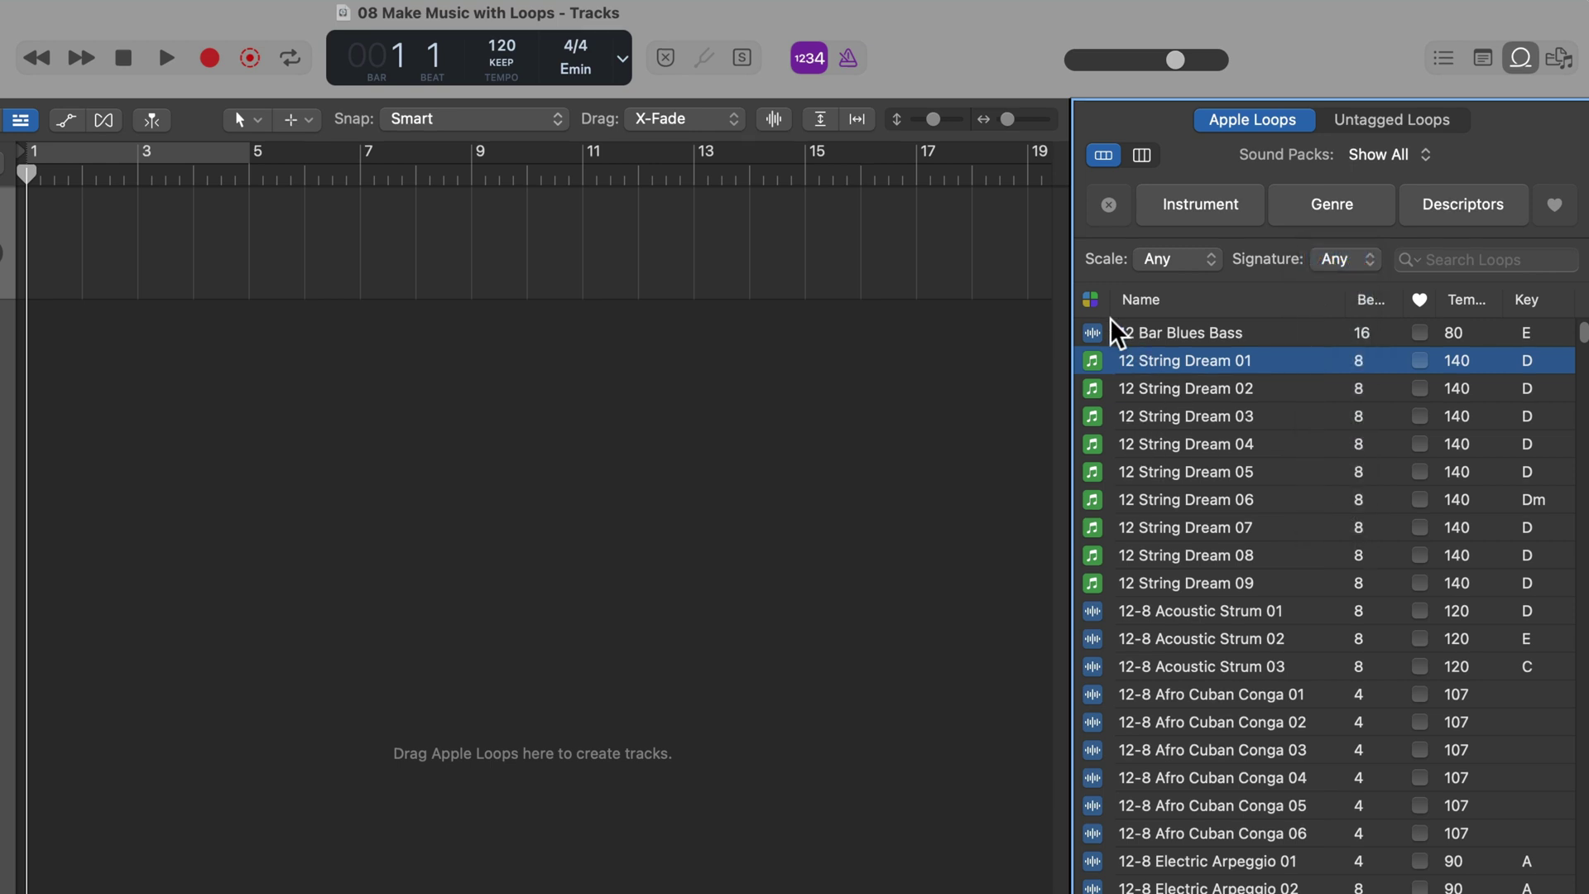
Filter the loop list to one loop type at a time: Audio, MIDI, Pattern, and finally Session Player Loops.
left_click(1092, 301)
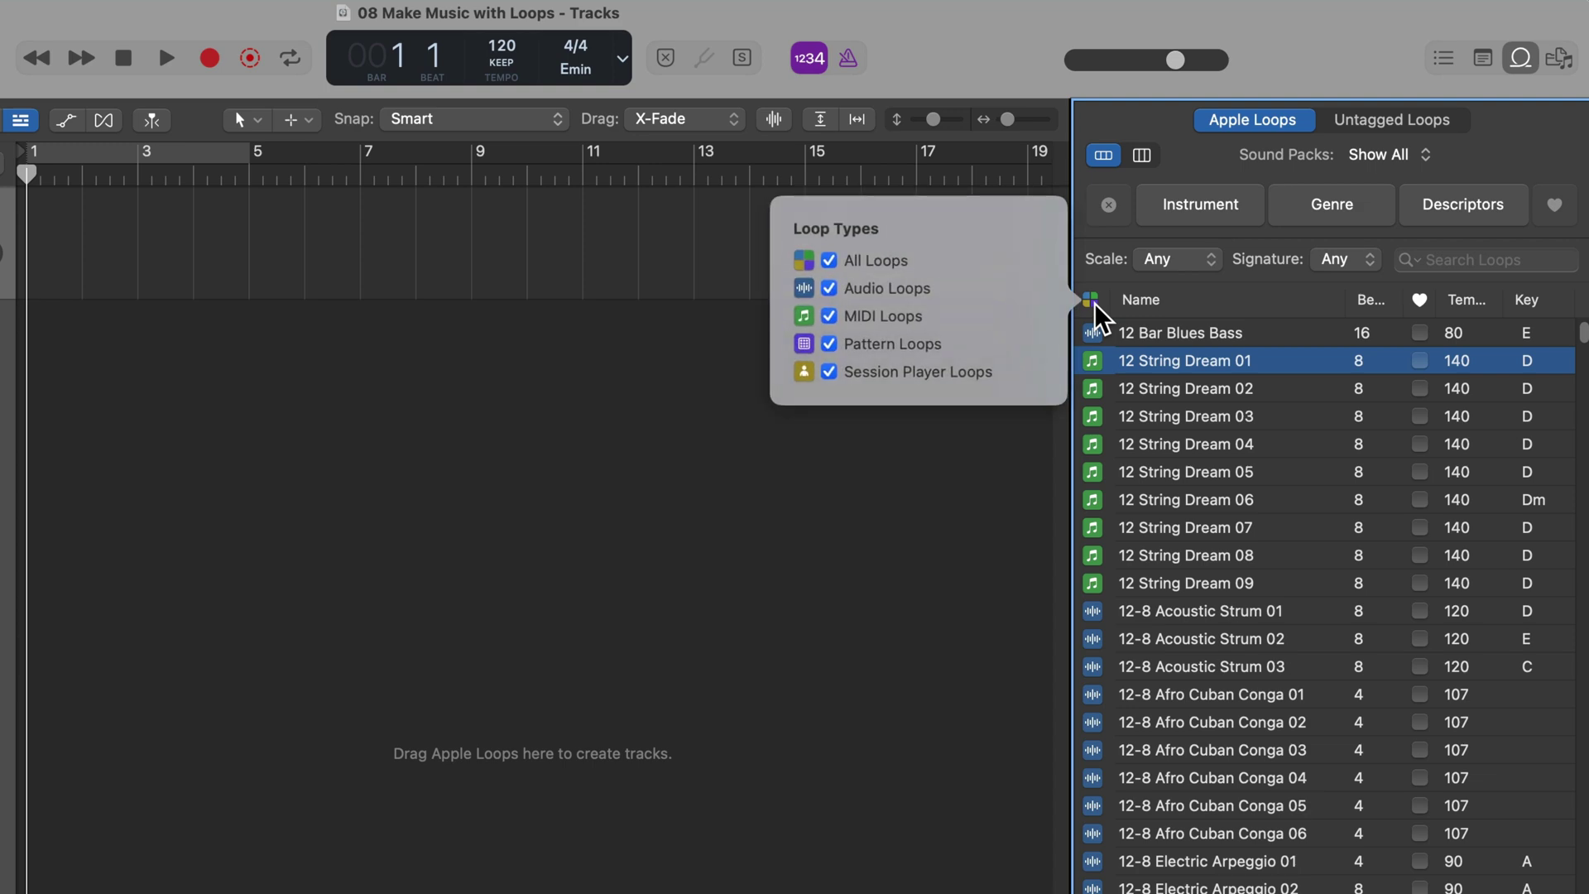
left_click(919, 290)
left_click(910, 289)
left_click(914, 318)
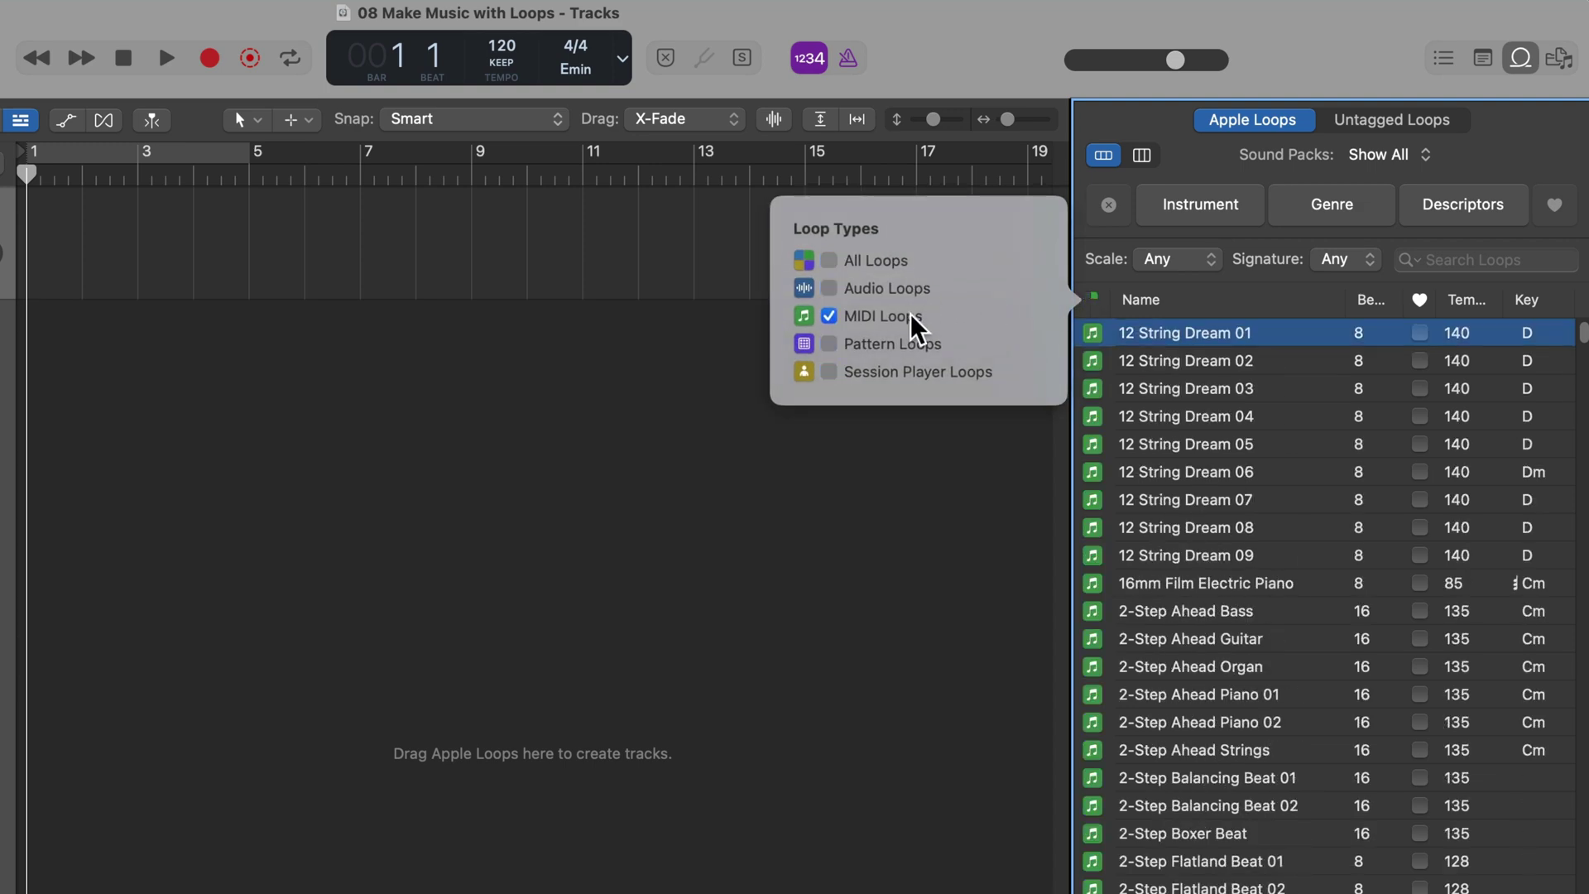
left_click(913, 317)
left_click(928, 343)
left_click(928, 342)
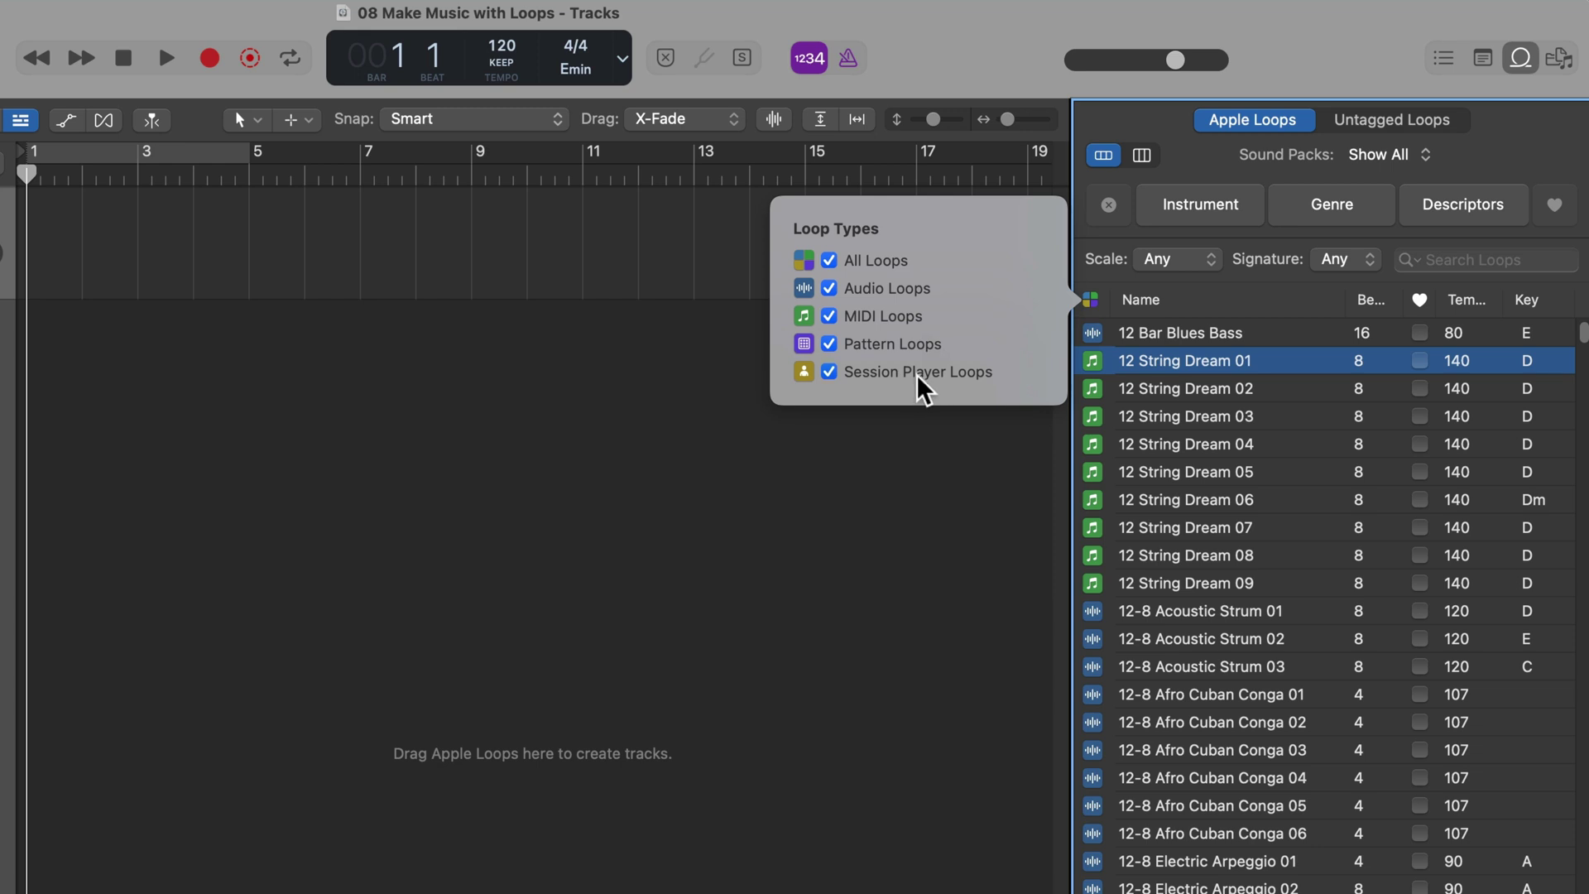
left_click(923, 372)
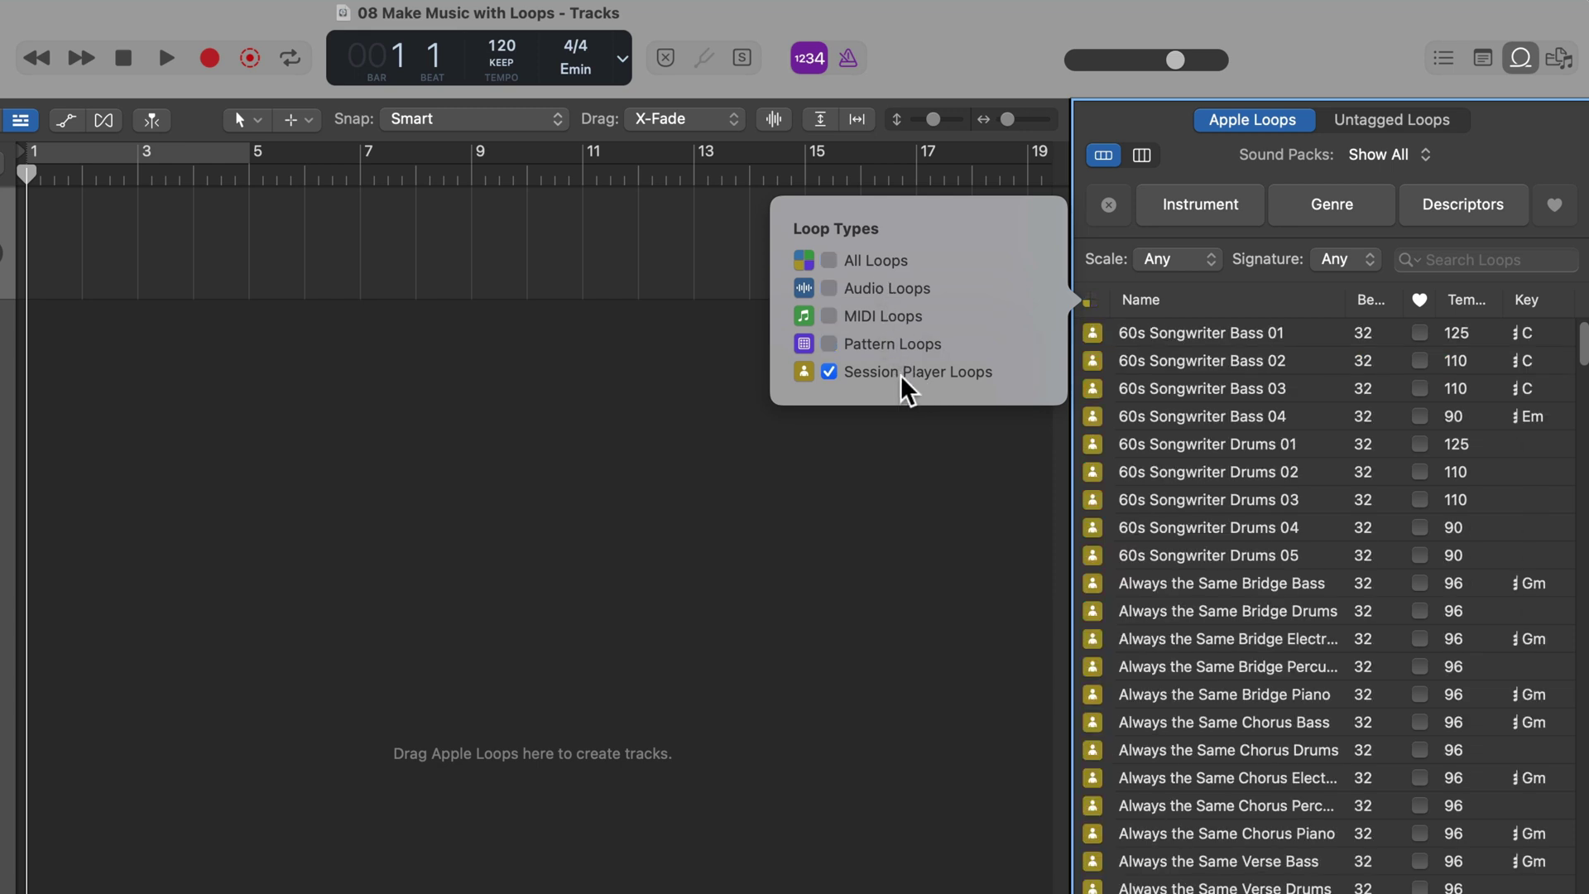
Combine Session Player Loops with Audio, MIDI and Pattern Loops in turn, ending with only Session Player Loops enabled.
left_click(880, 300, "super")
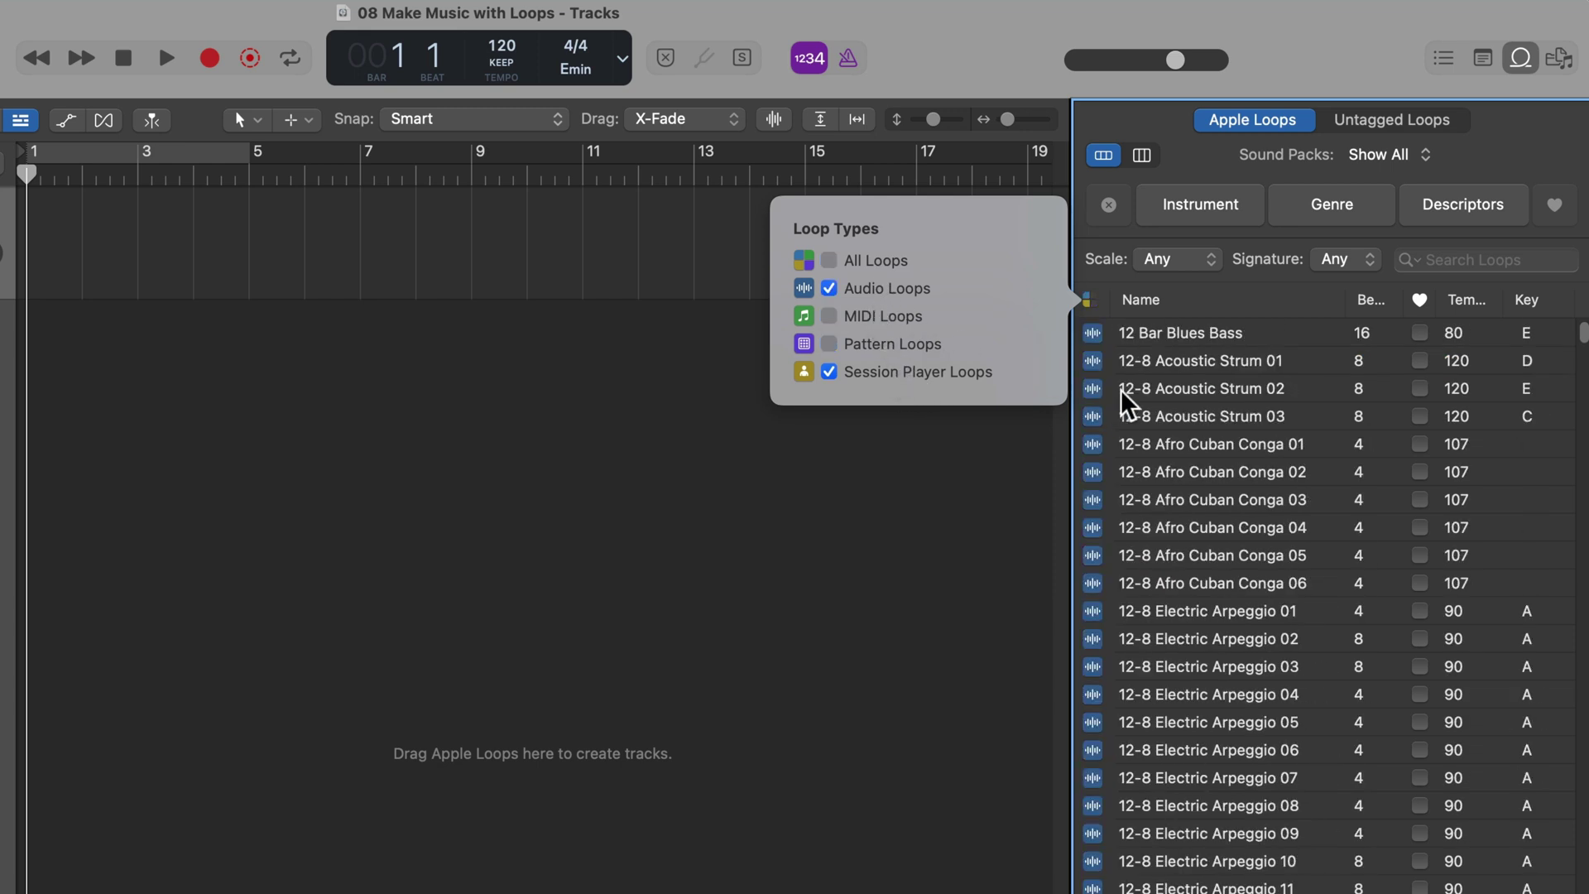
left_click(882, 316, "super")
left_click(883, 289, "super")
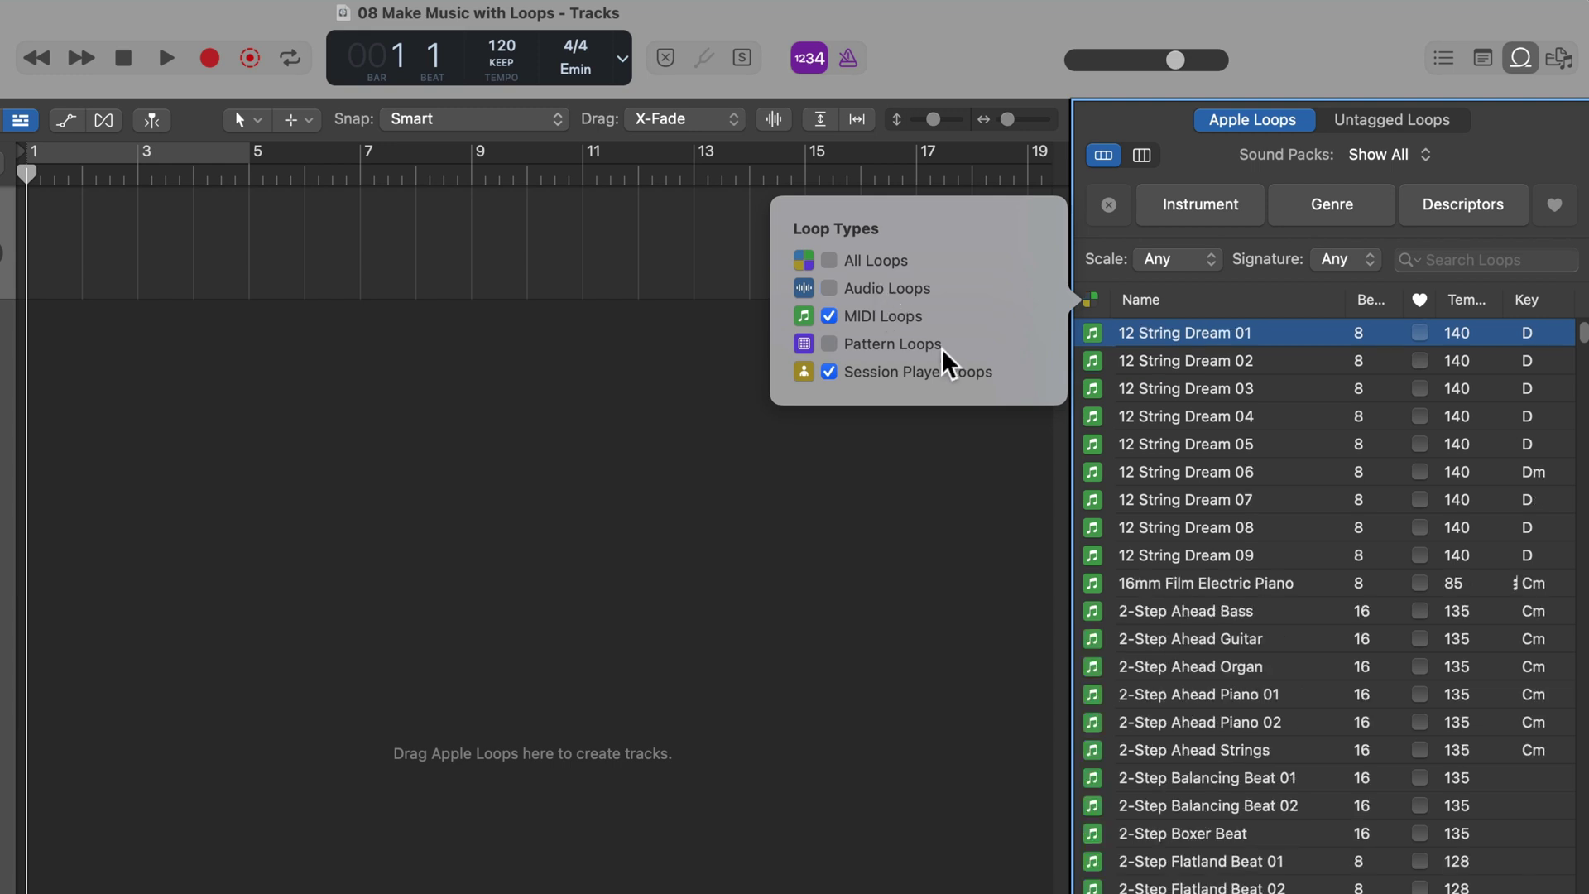
left_click(896, 339, "super")
left_click(861, 315, "super")
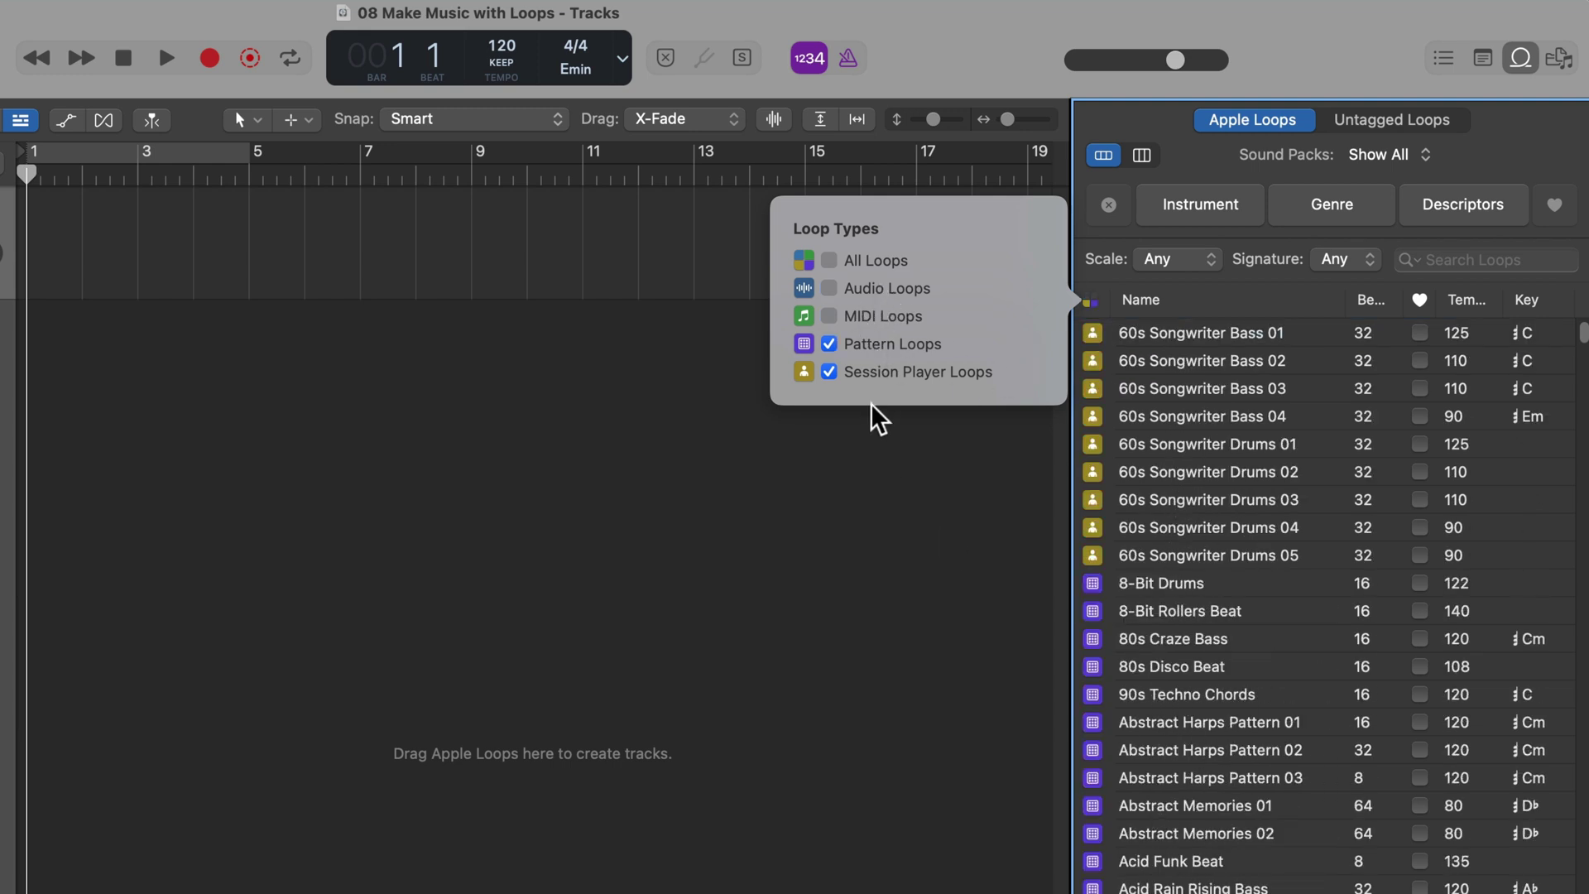
left_click(877, 344)
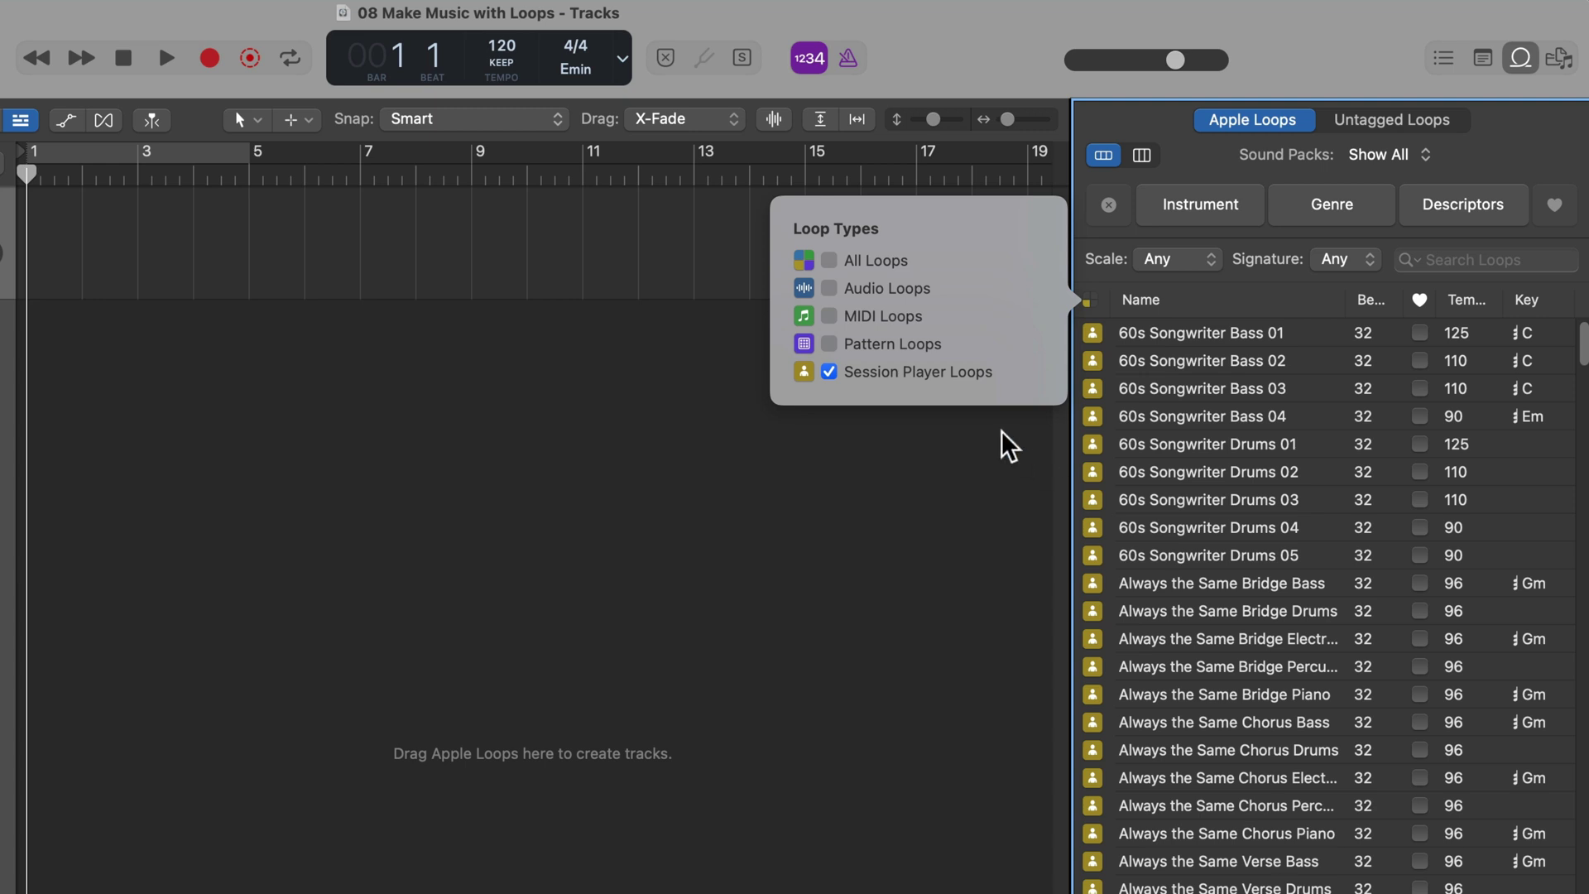
Add Audio, MIDI and Pattern Loops back to the loop type filter.
left_click(877, 287)
left_click(876, 314)
left_click(876, 342)
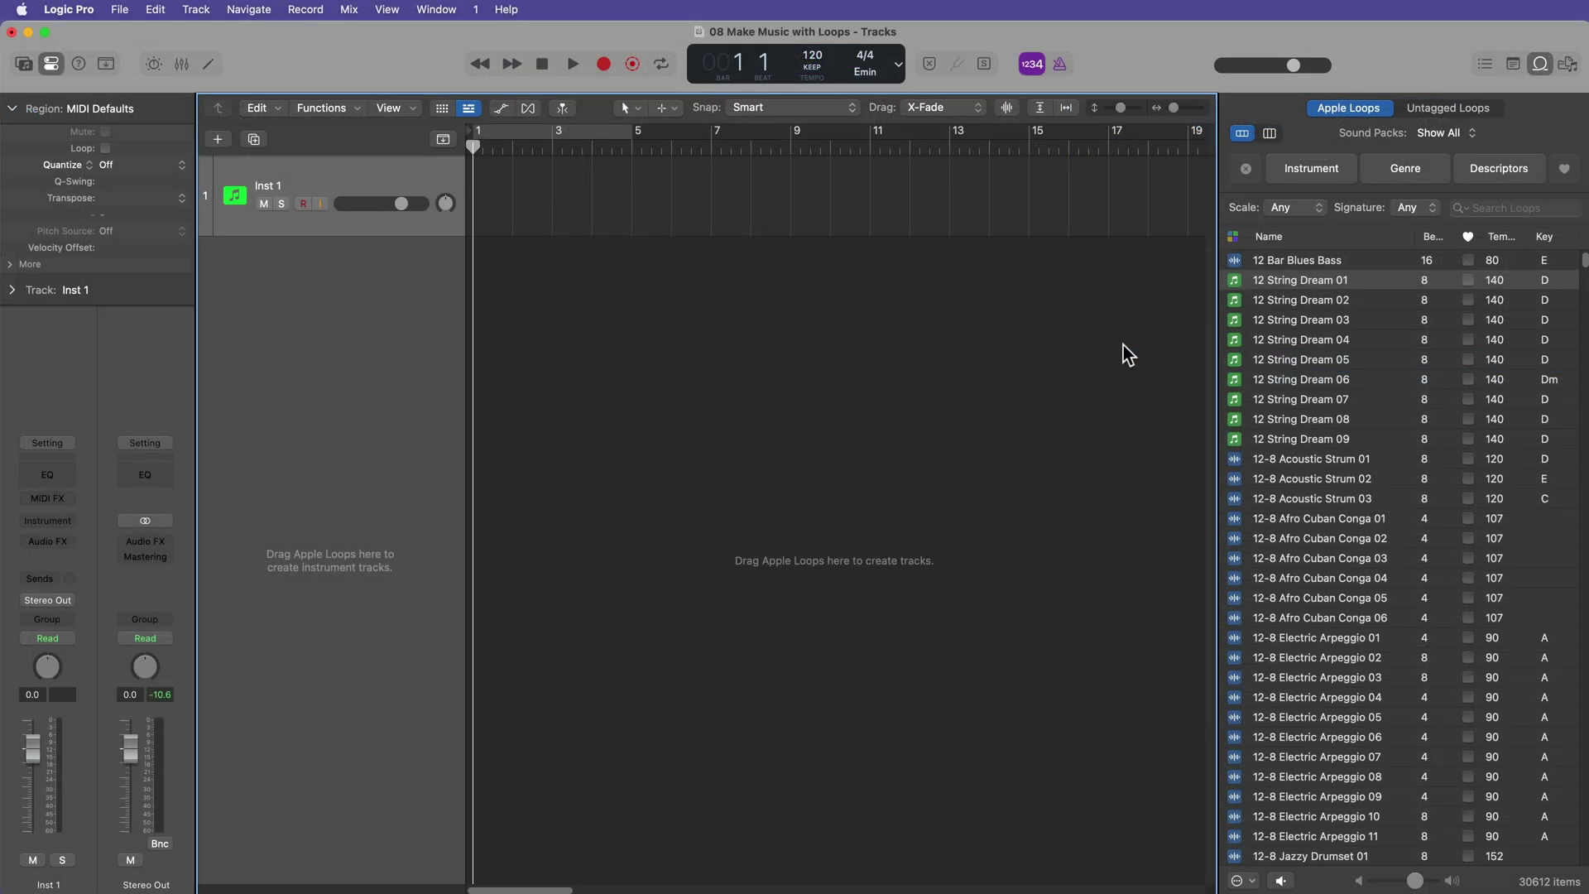
Look through the instrument, genre and descriptor keywords for Apple Loops, and filter the loops by the Beats instrument.
left_click(1323, 174)
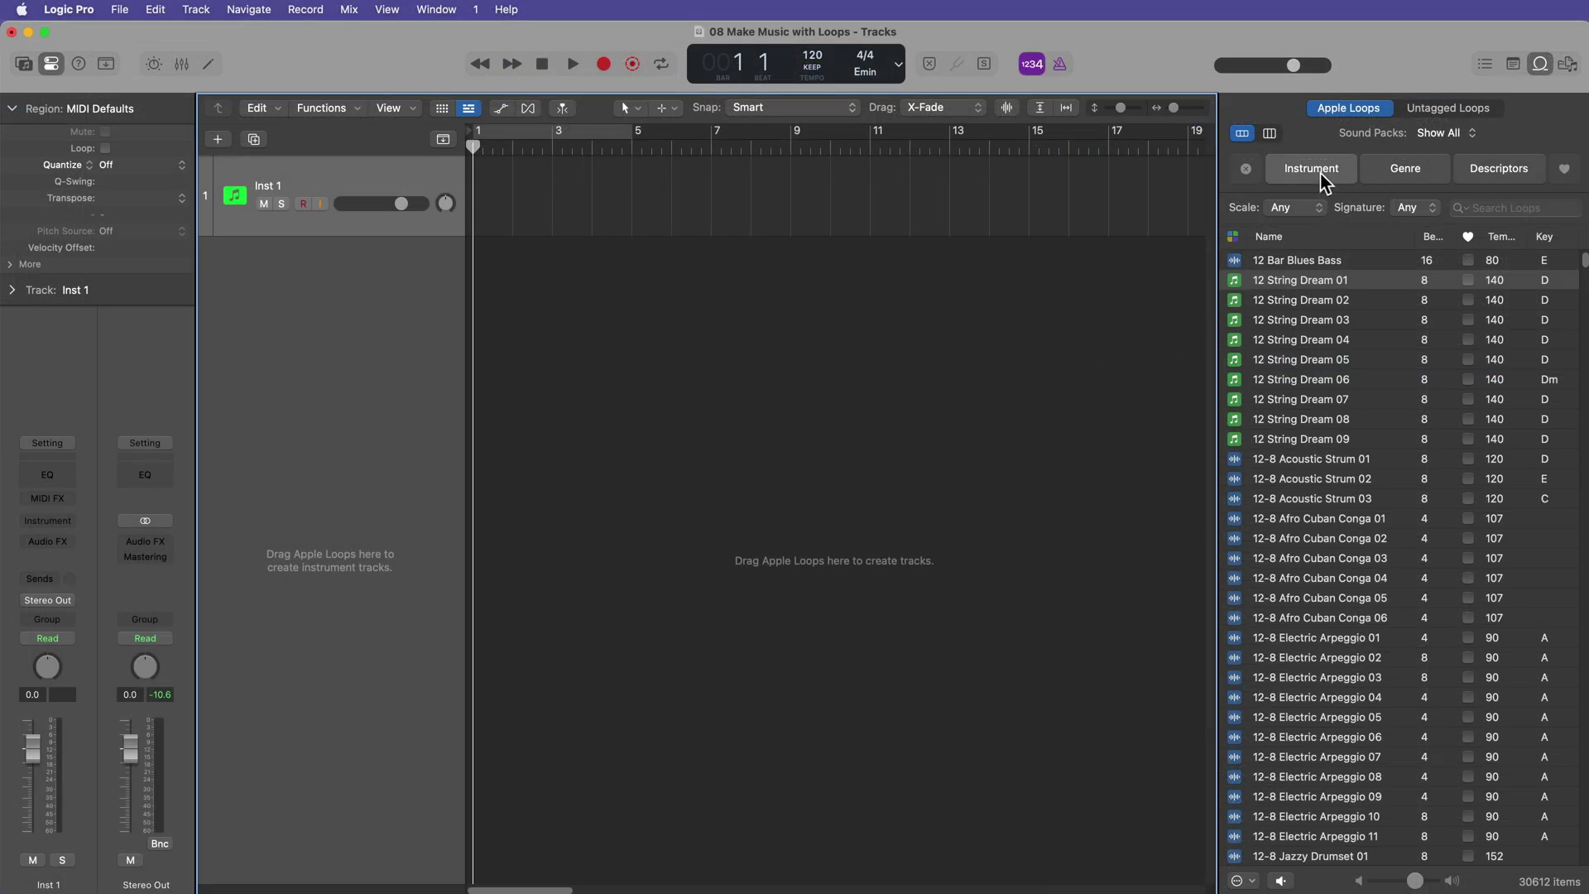
left_click(1402, 174)
left_click(1494, 174)
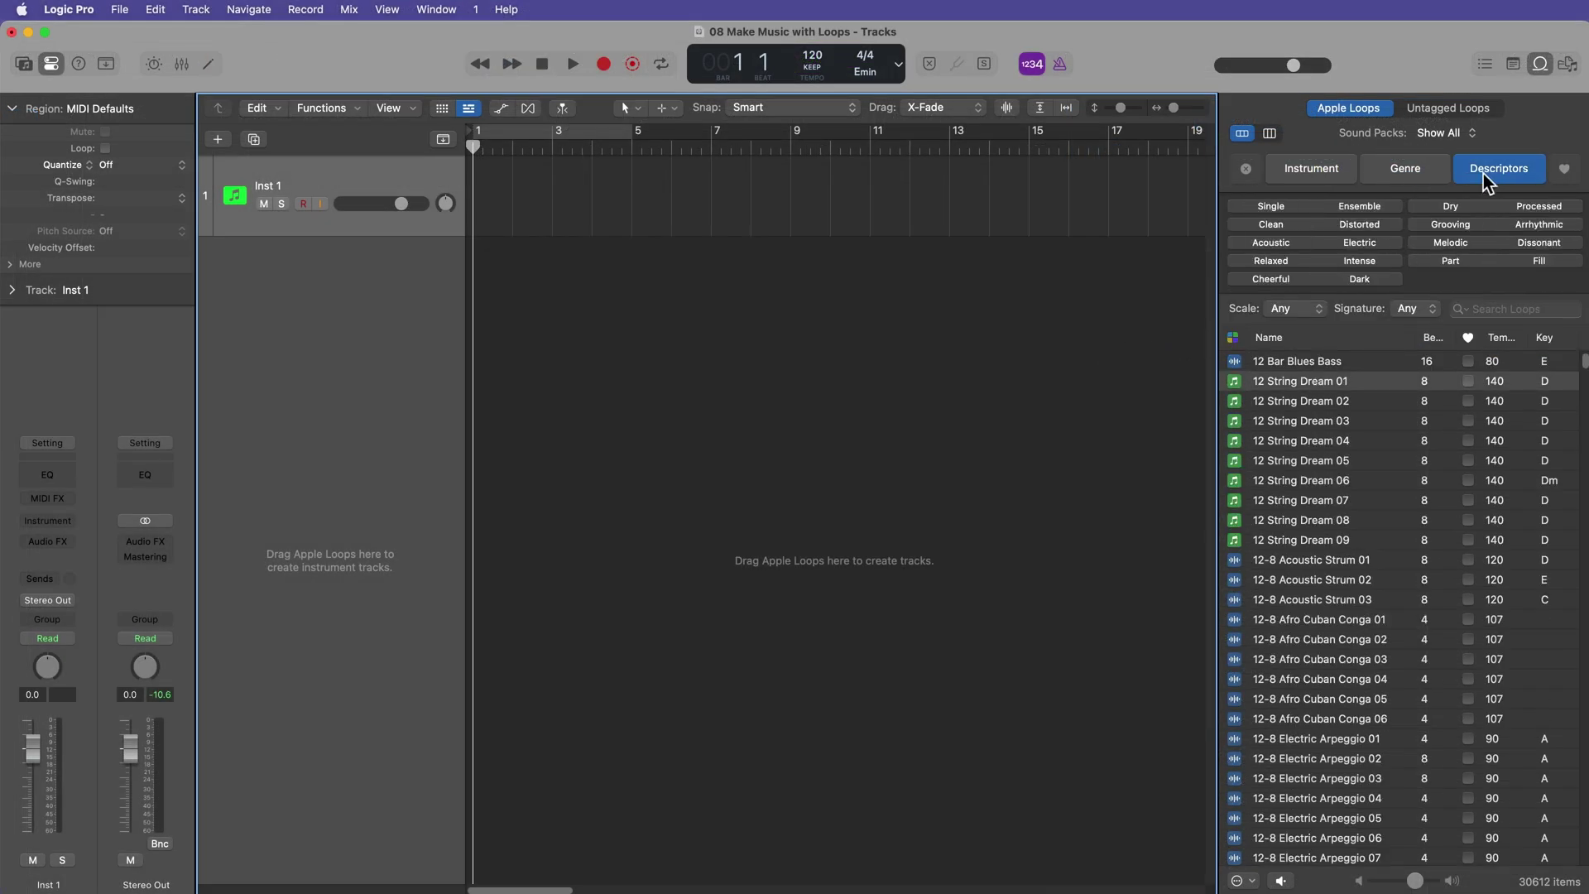
left_click(1340, 180)
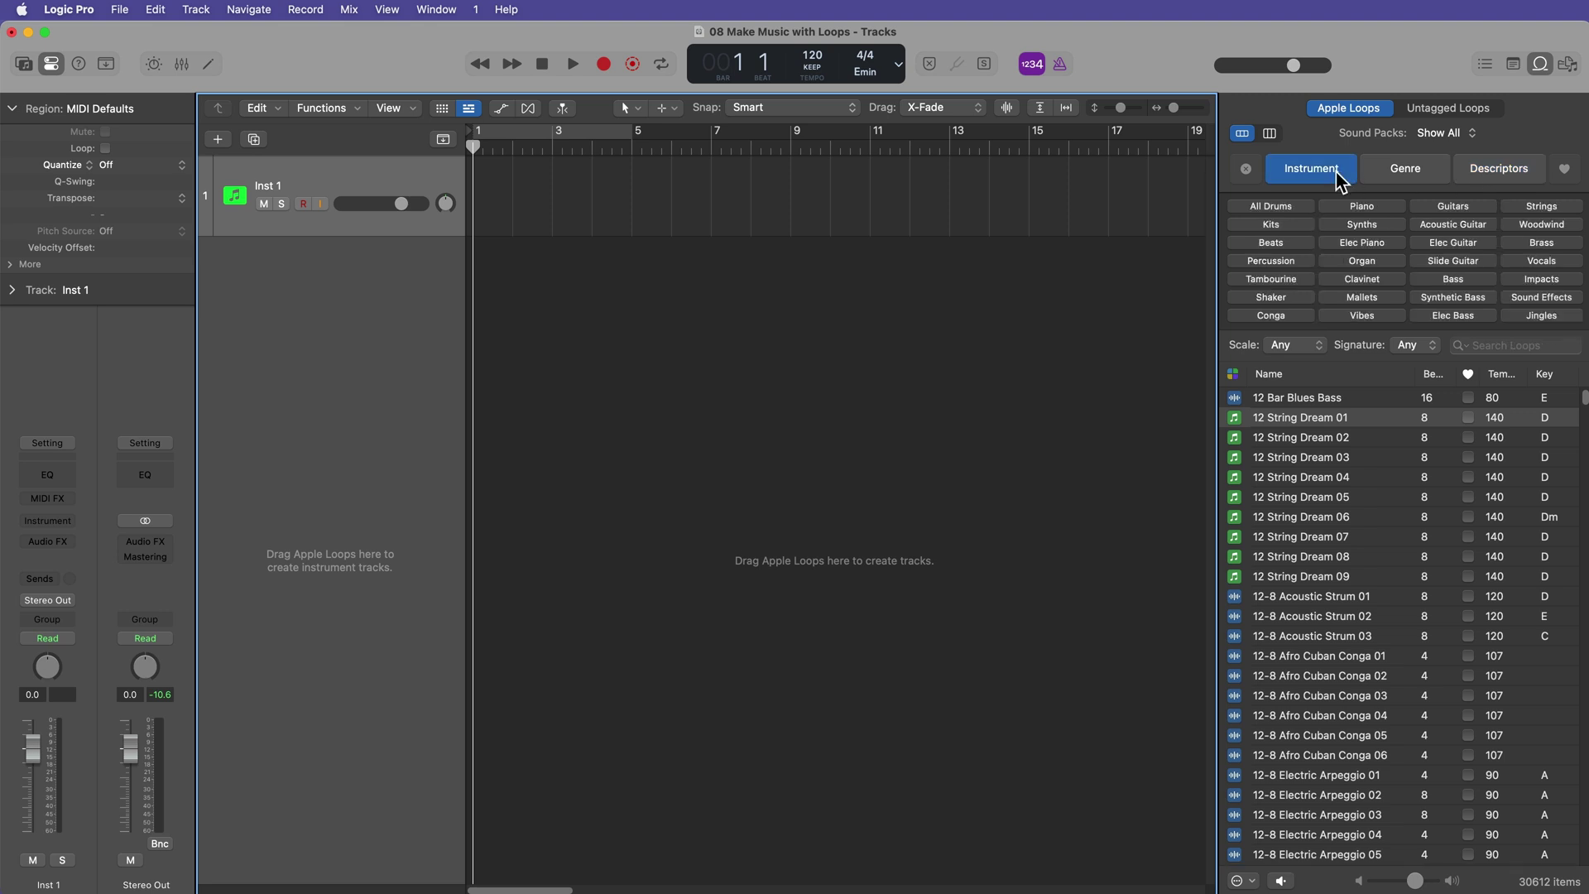
left_click(1291, 243)
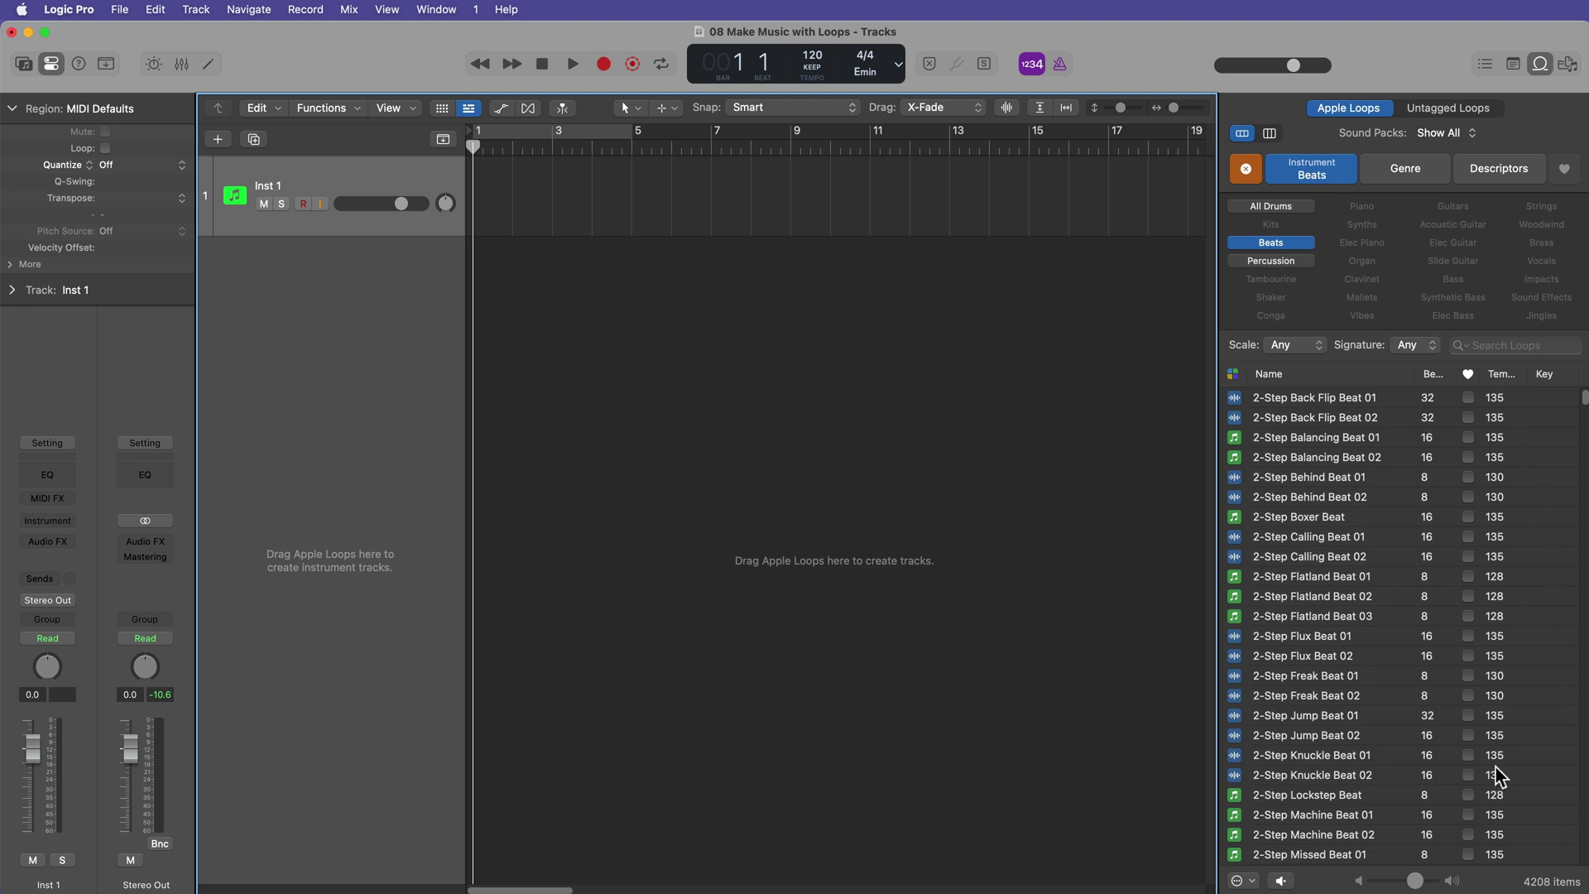
Audition beat loops from the list: Altered Gravity Topper, Amber Beat 01 and Analog Drum Machine 11.
scroll(1417, 744, "down", 15)
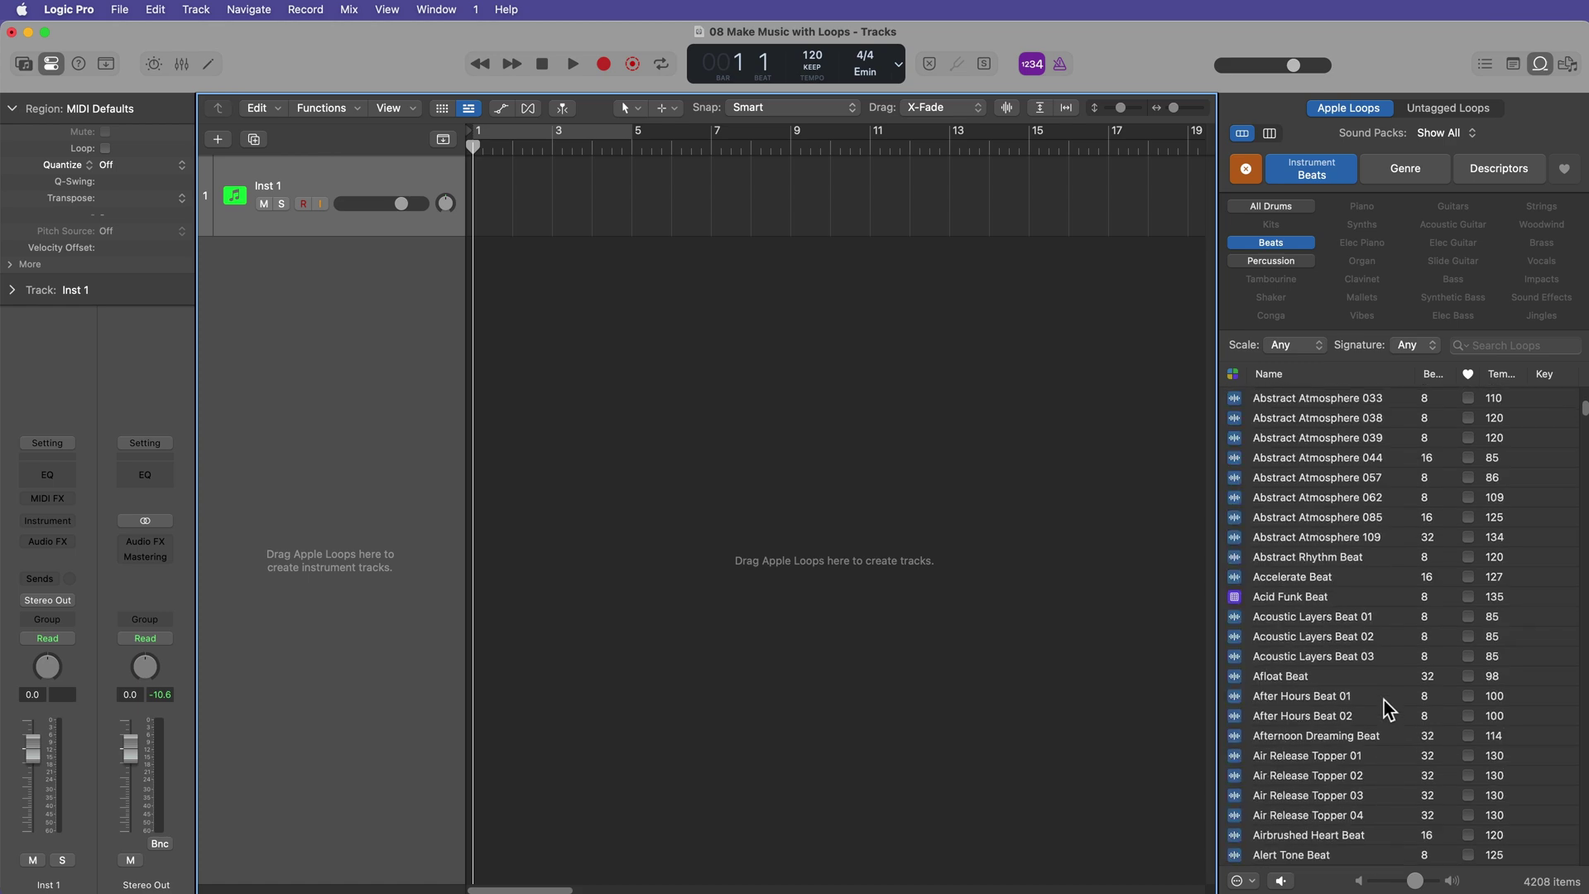
scroll(1388, 709, "down", 10)
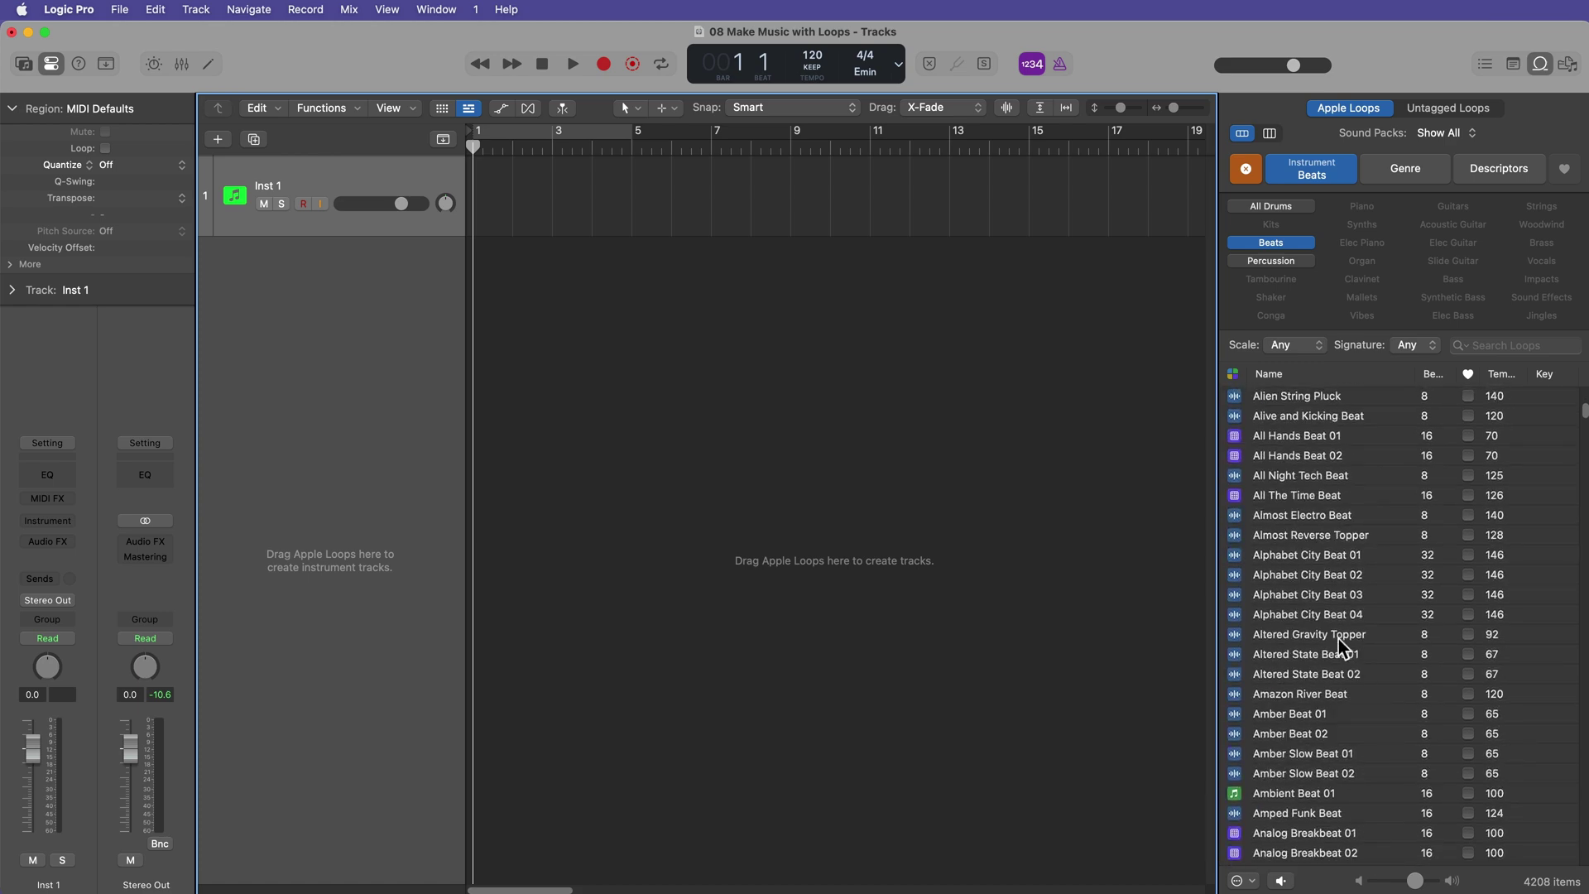
left_click(1338, 639)
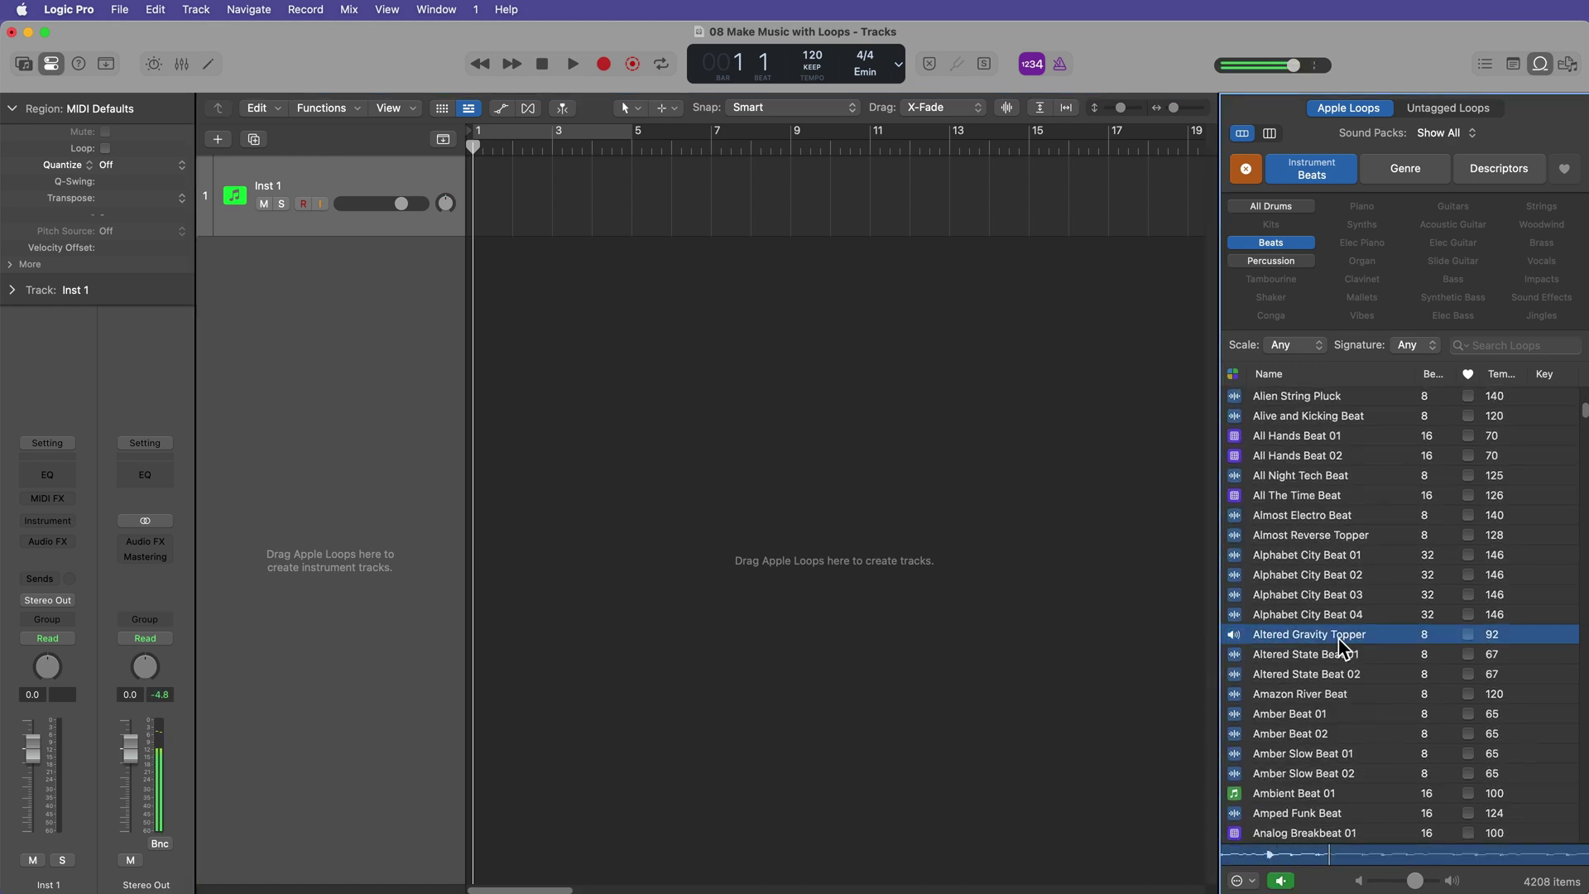
left_click(1338, 637)
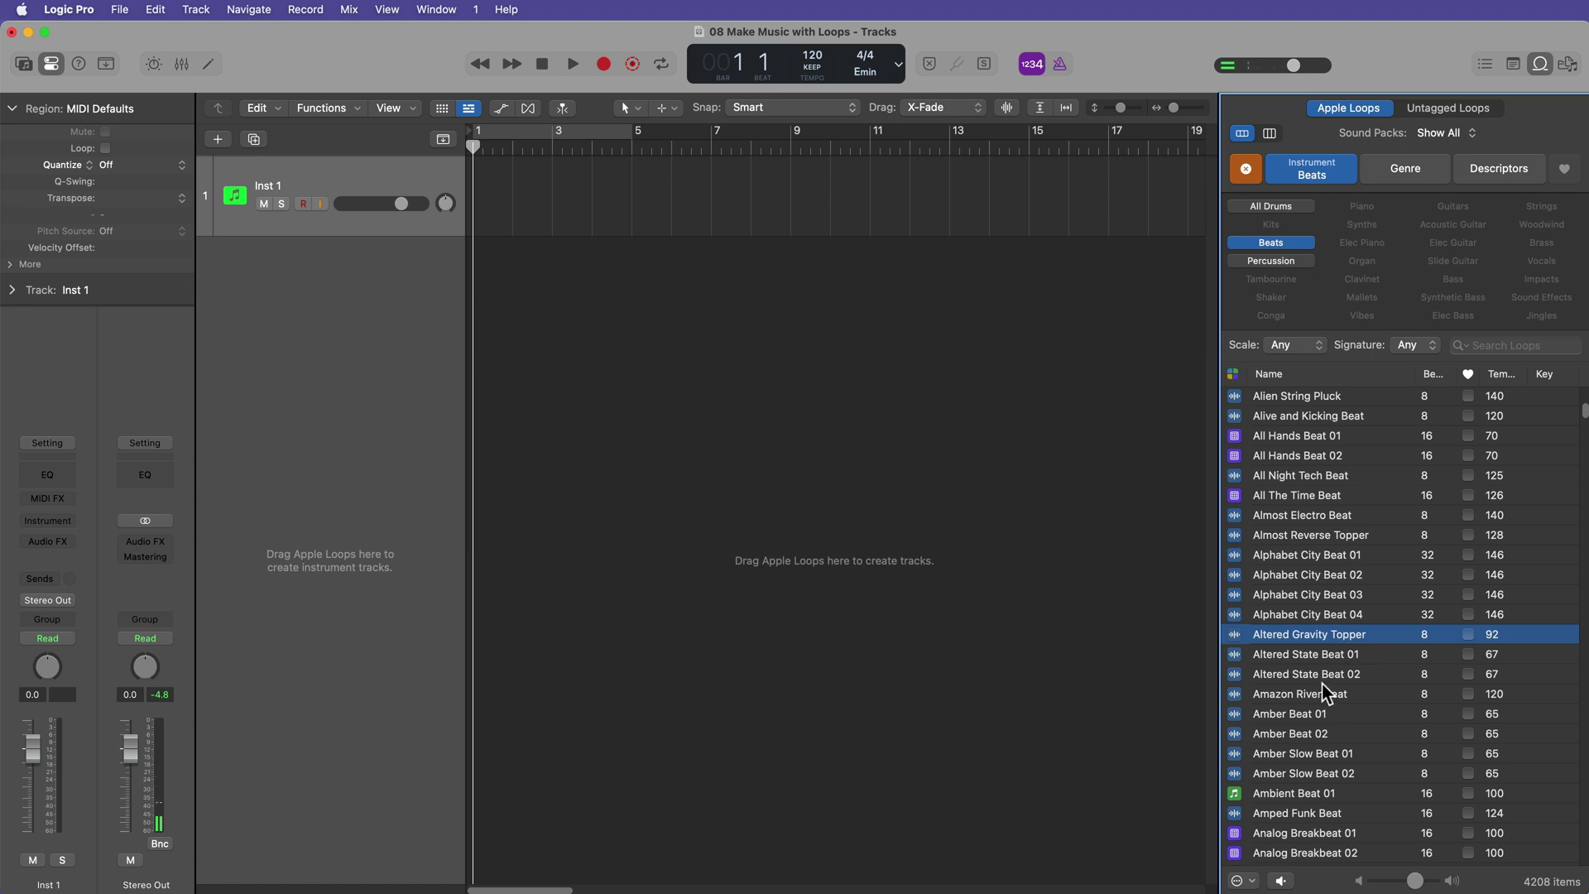
left_click(1318, 717)
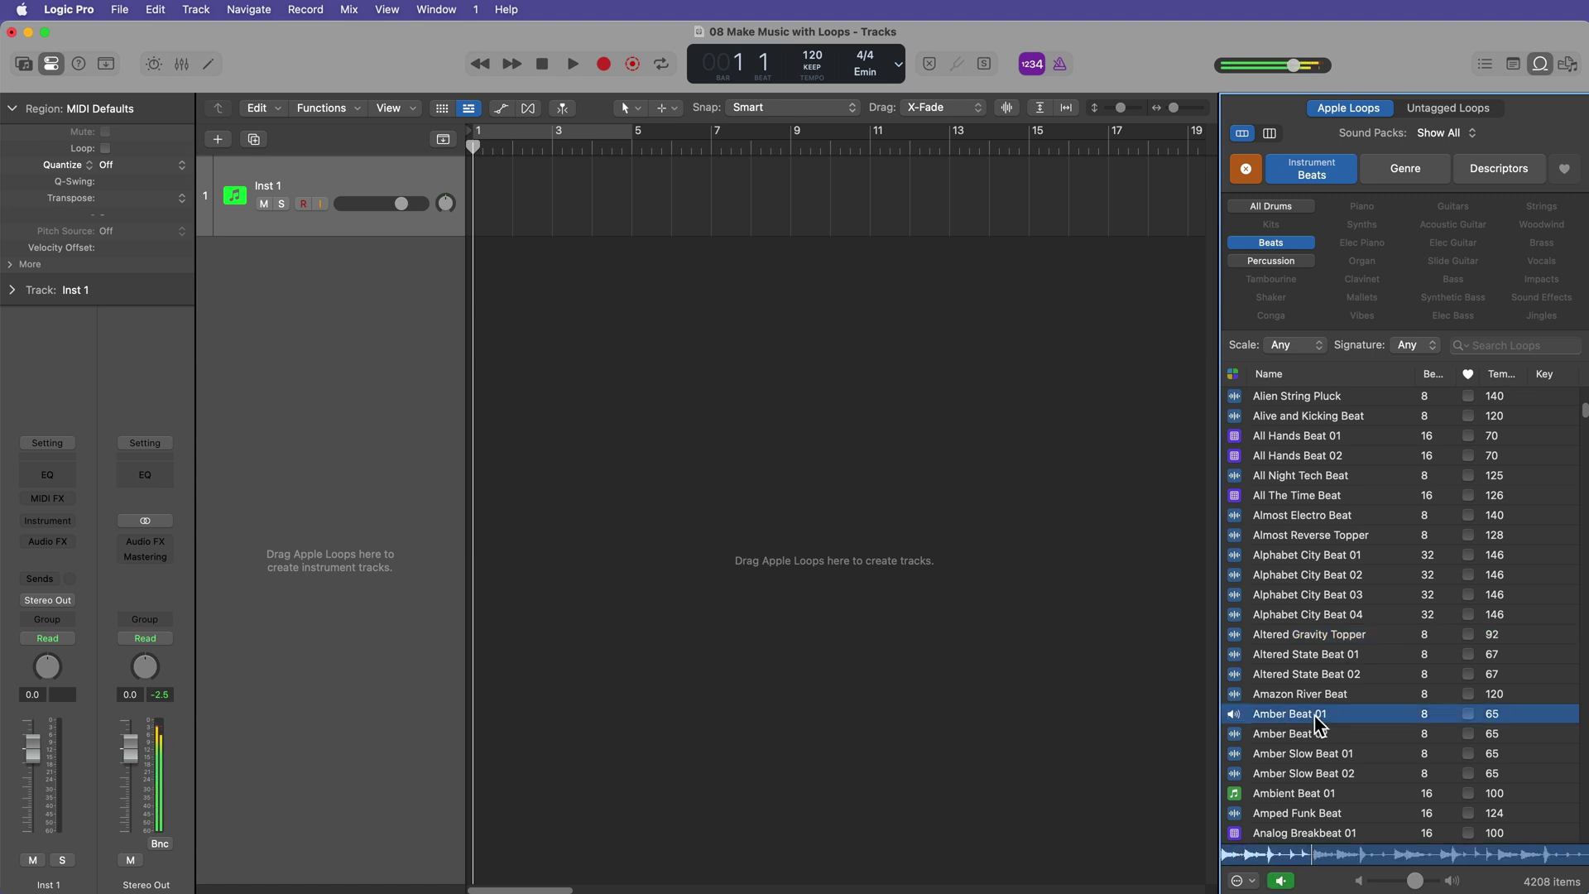
scroll(1315, 717, "down", 10)
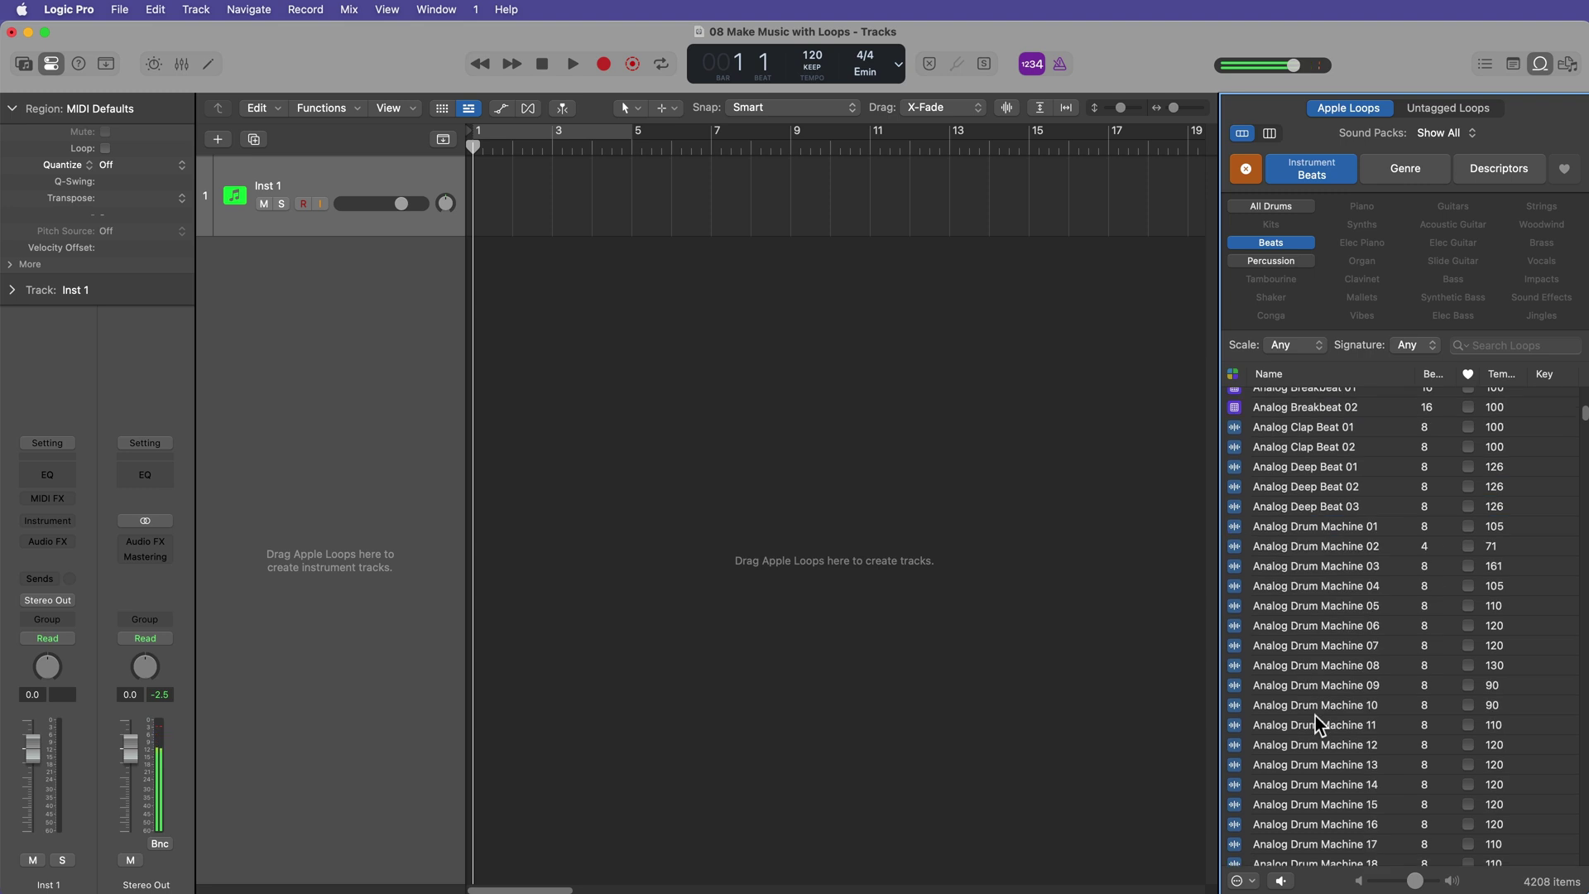
left_click(1315, 716)
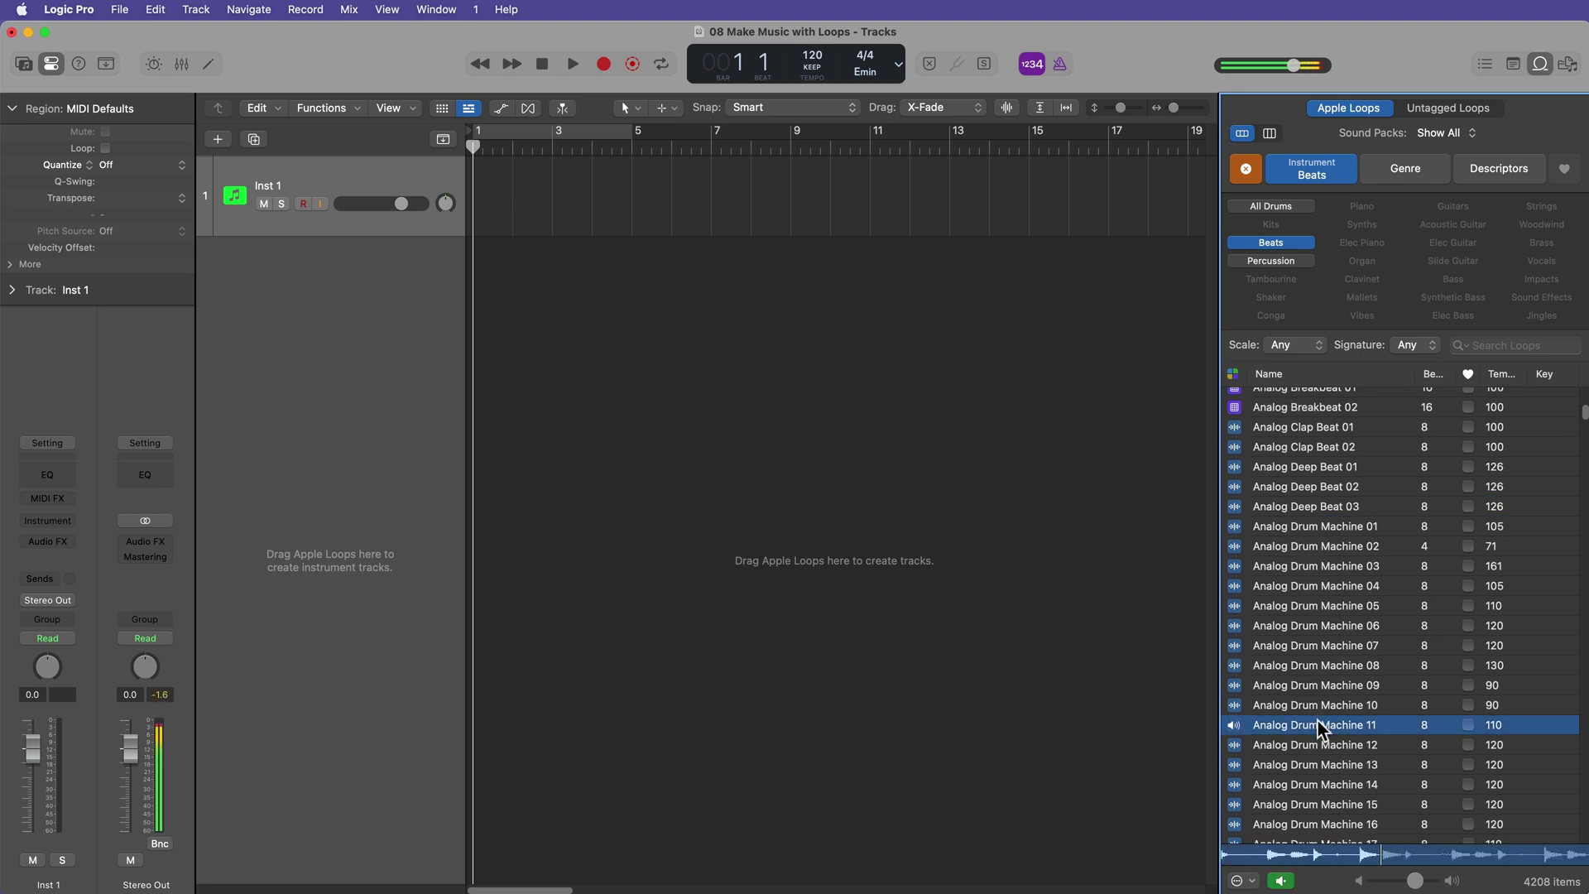
left_click(1317, 722)
Audition Armament Beat 02 and Blip Prowess Beat further down the loop list.
scroll(1317, 722, "down", 10)
left_click(1318, 580)
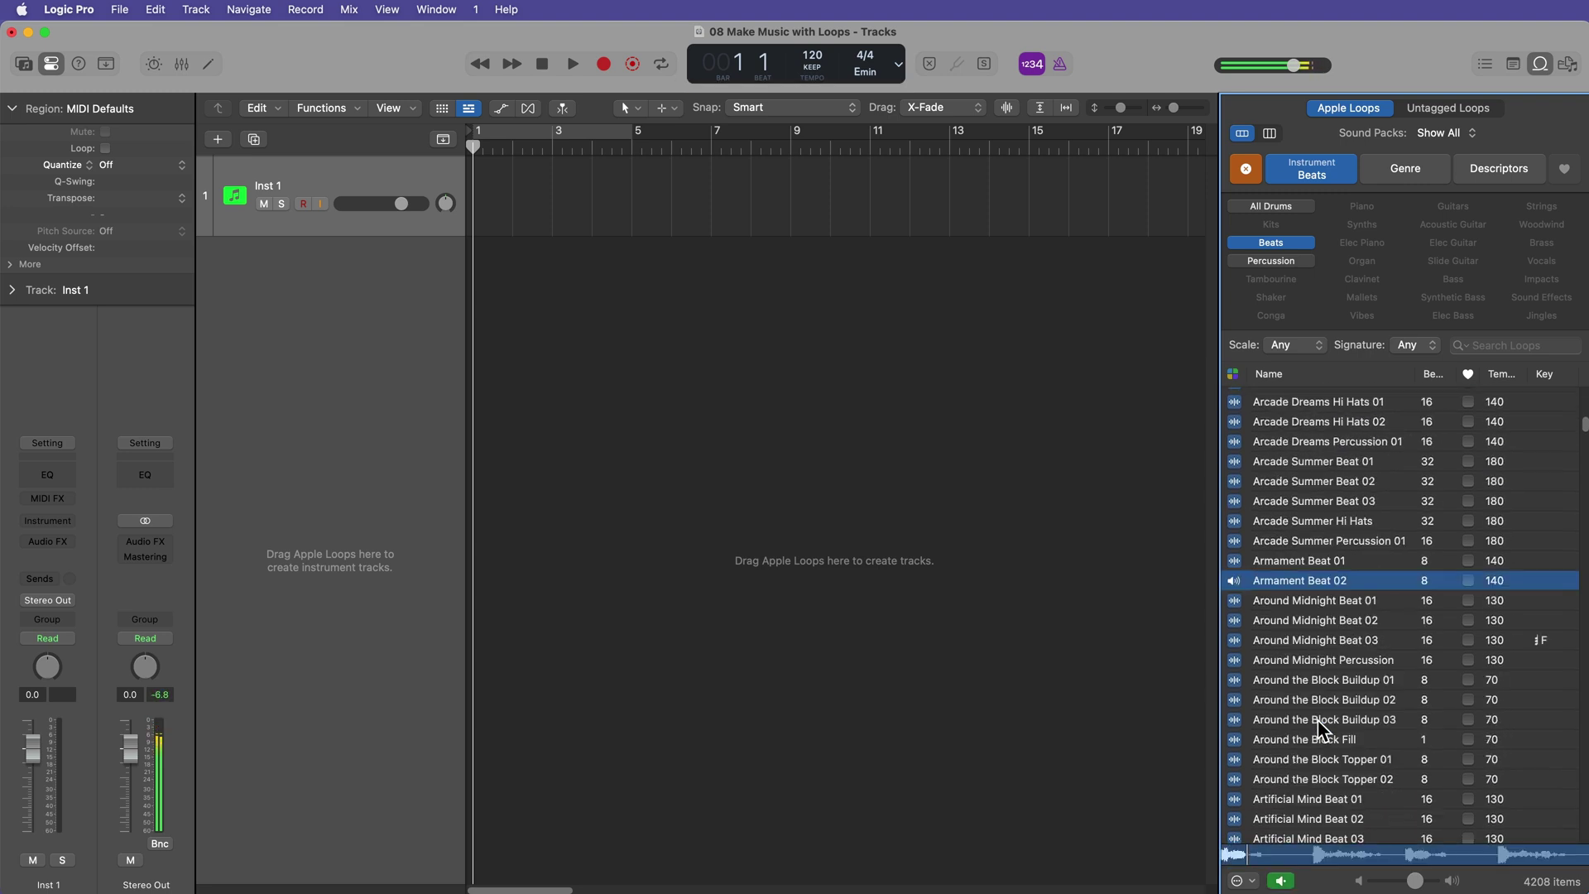
left_click(1327, 579)
scroll(1368, 720, "down", 15)
left_click(1357, 492)
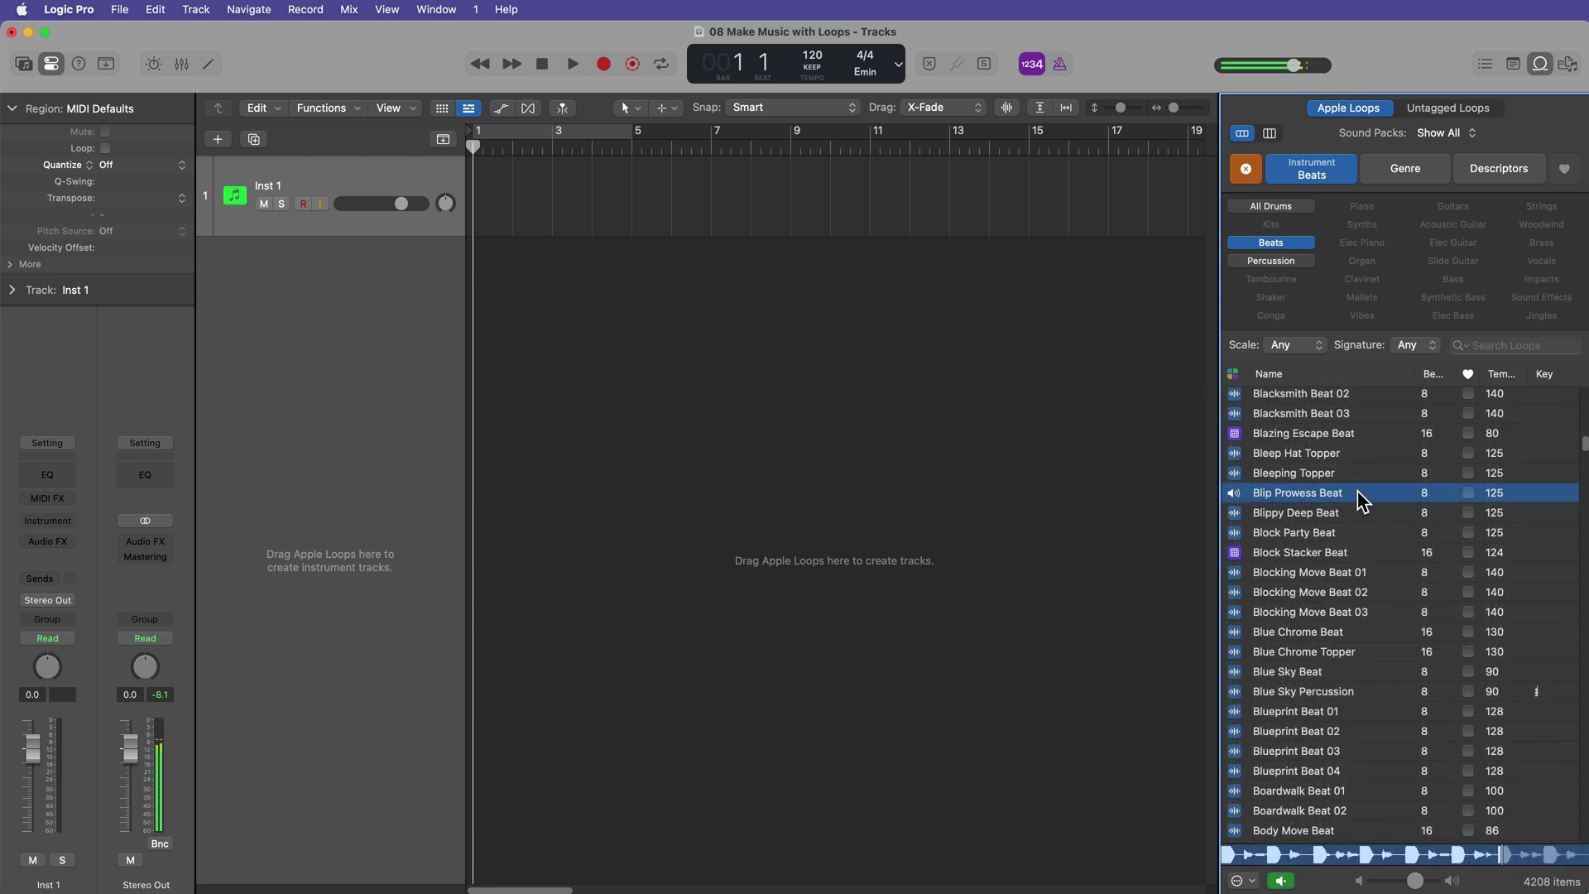
left_click(1357, 491)
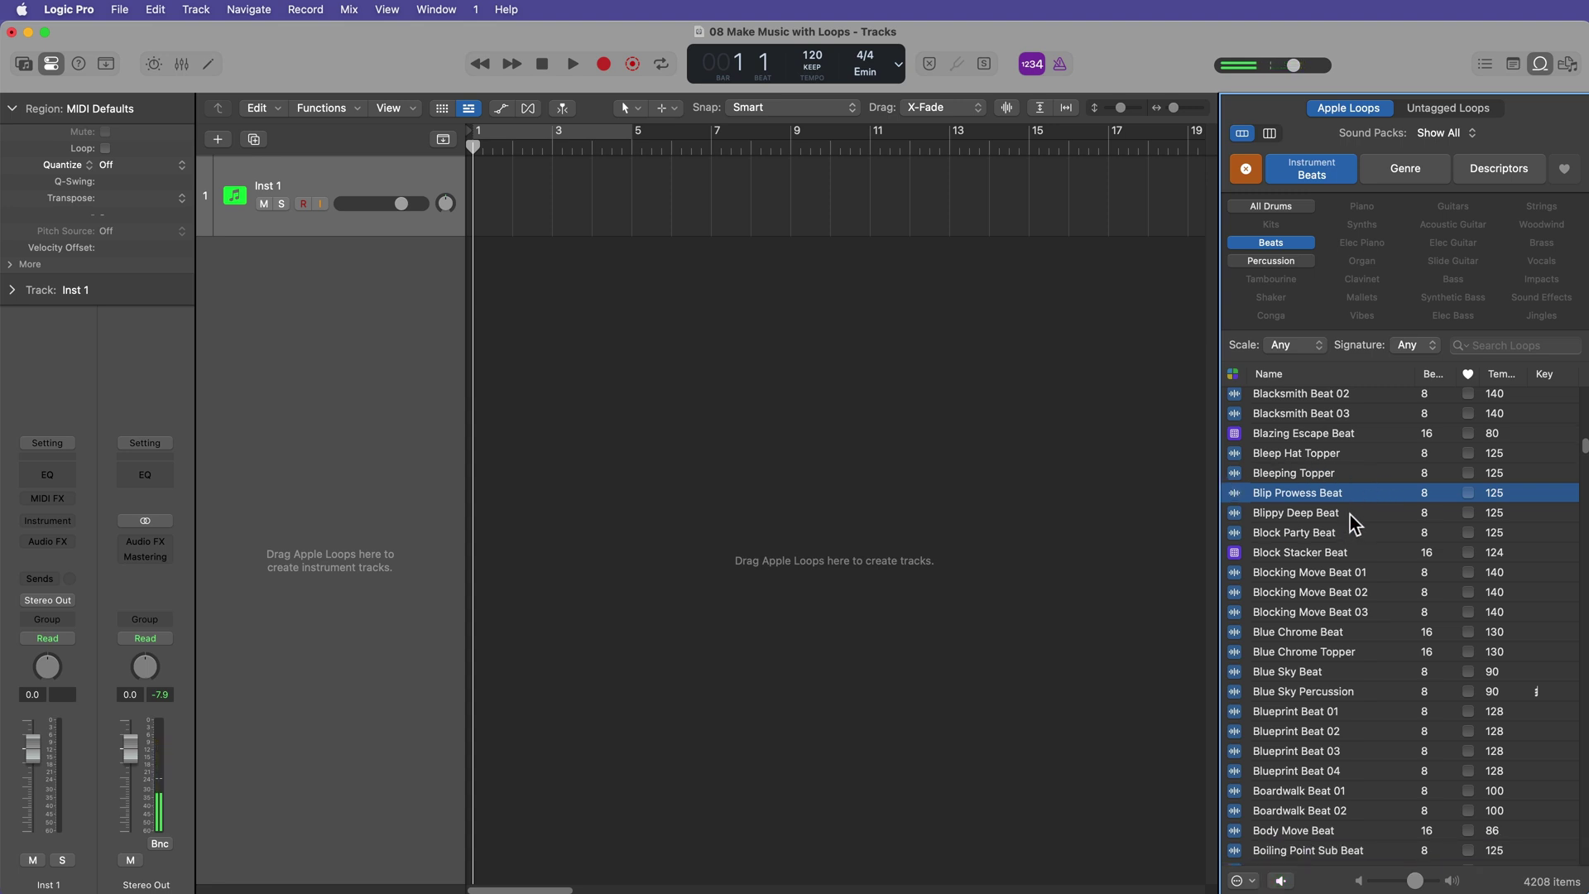
Add the Blip Prowess Beat loop at bar 1 on a new track below Inst 1, taking over the loop's tempo.
left_click_drag(1327, 499, 478, 322)
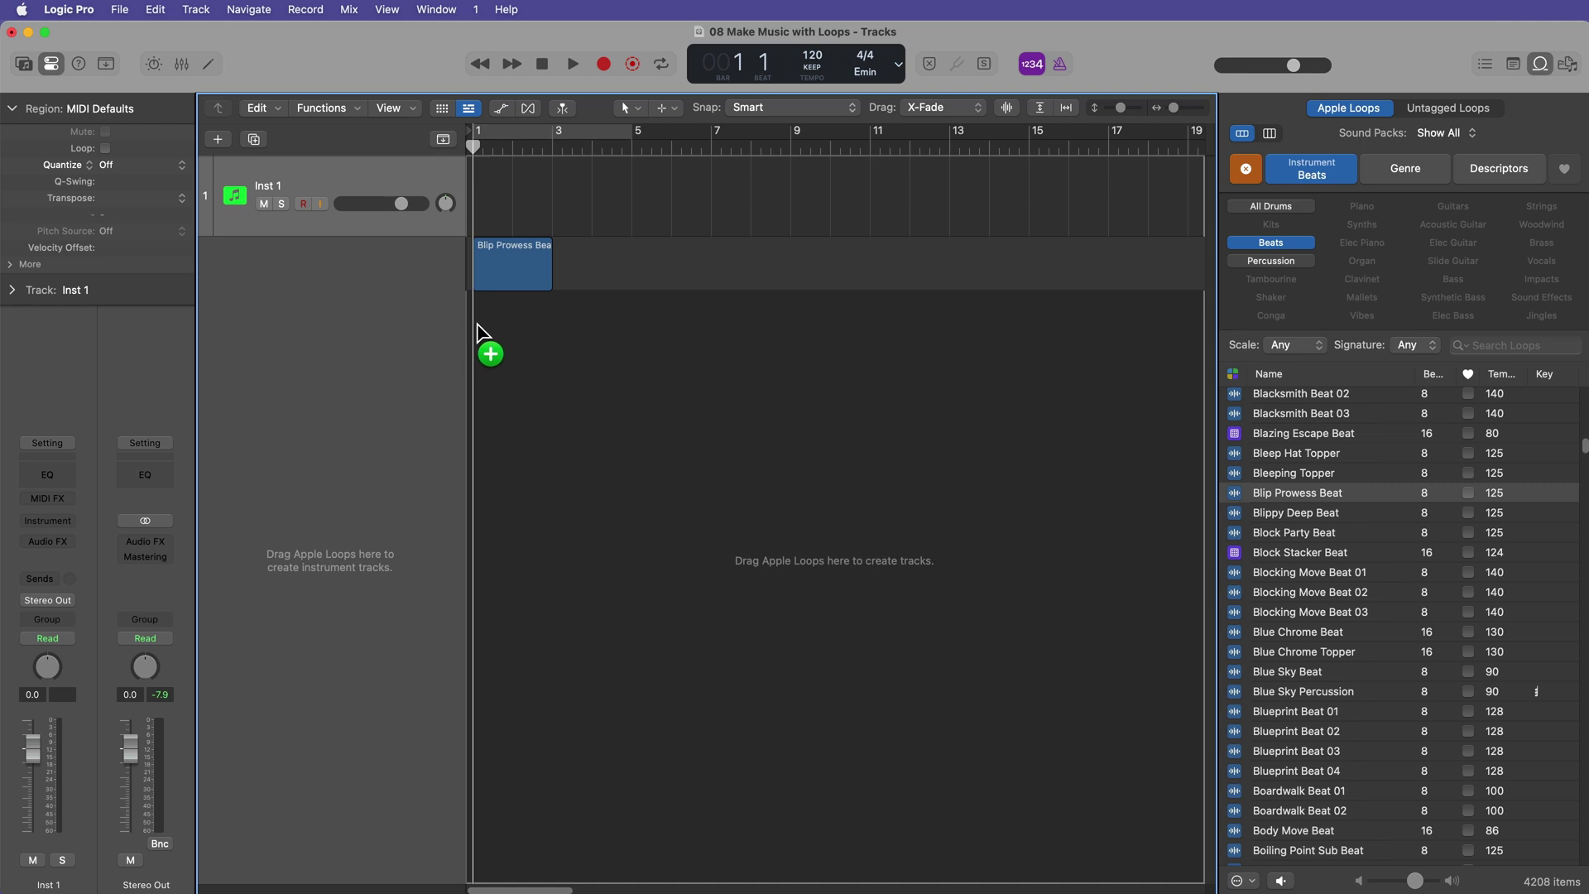
left_click_drag(477, 331, 478, 332)
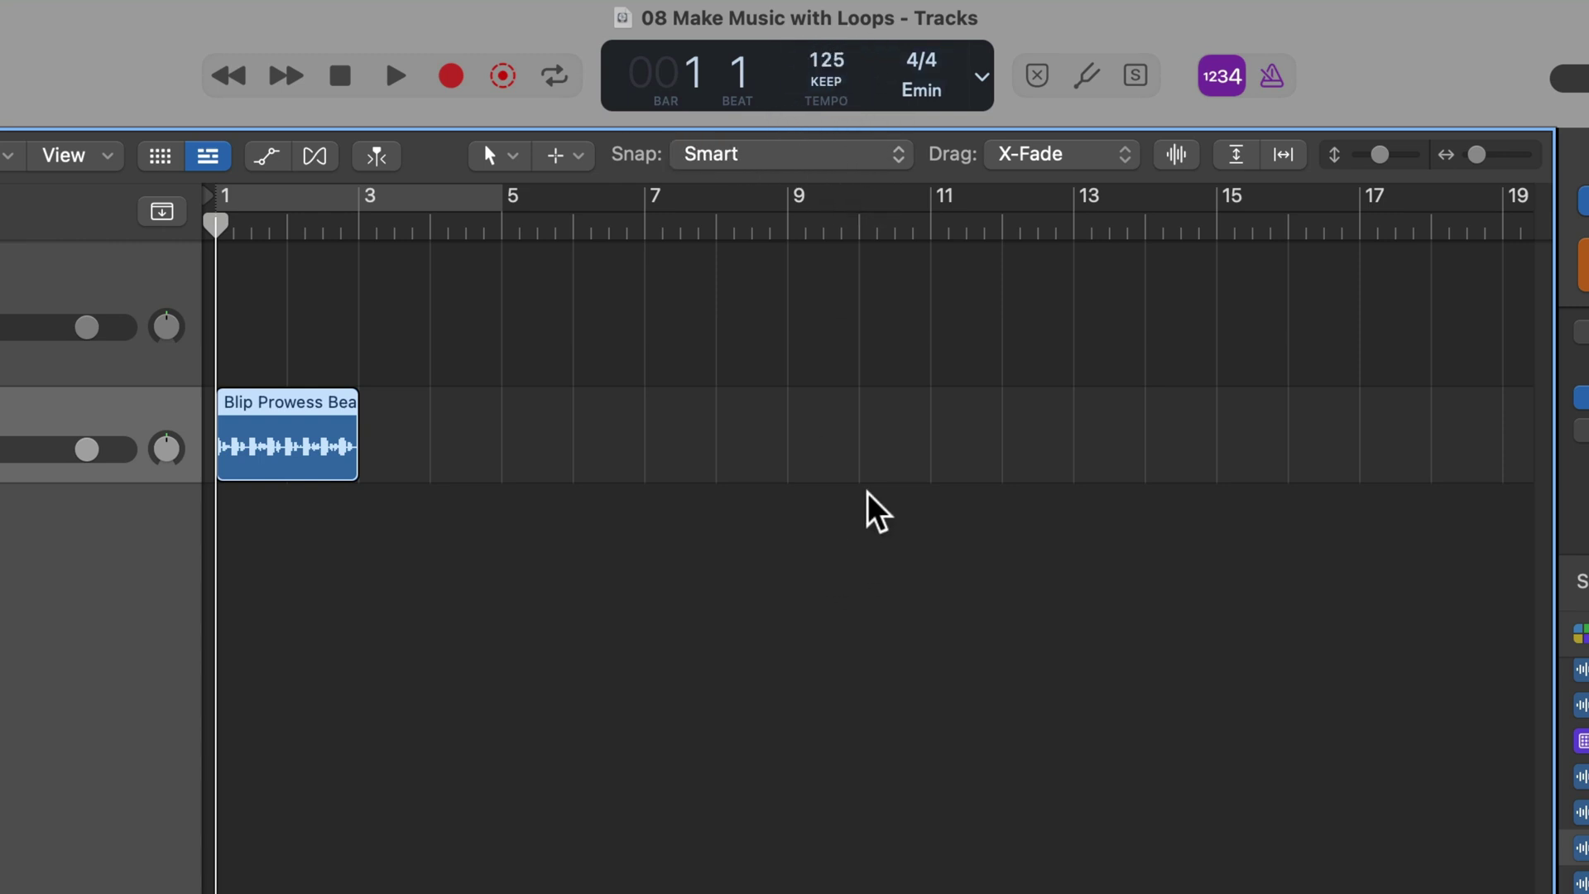
Set the project tempo to 120 BPM.
double_click(828, 59)
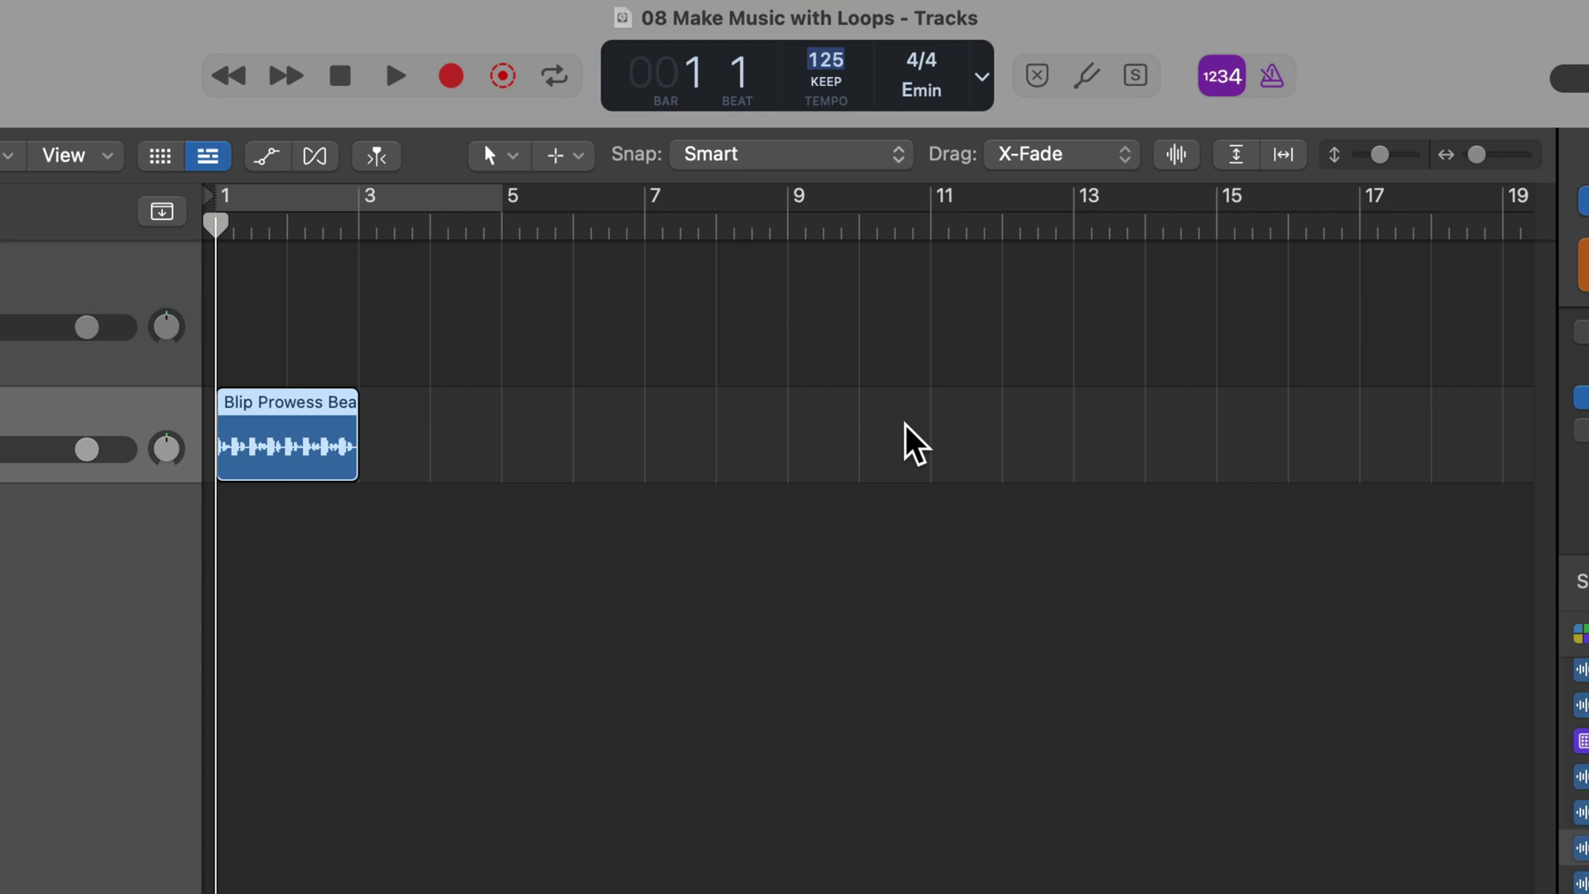
type("120")
key("Return")
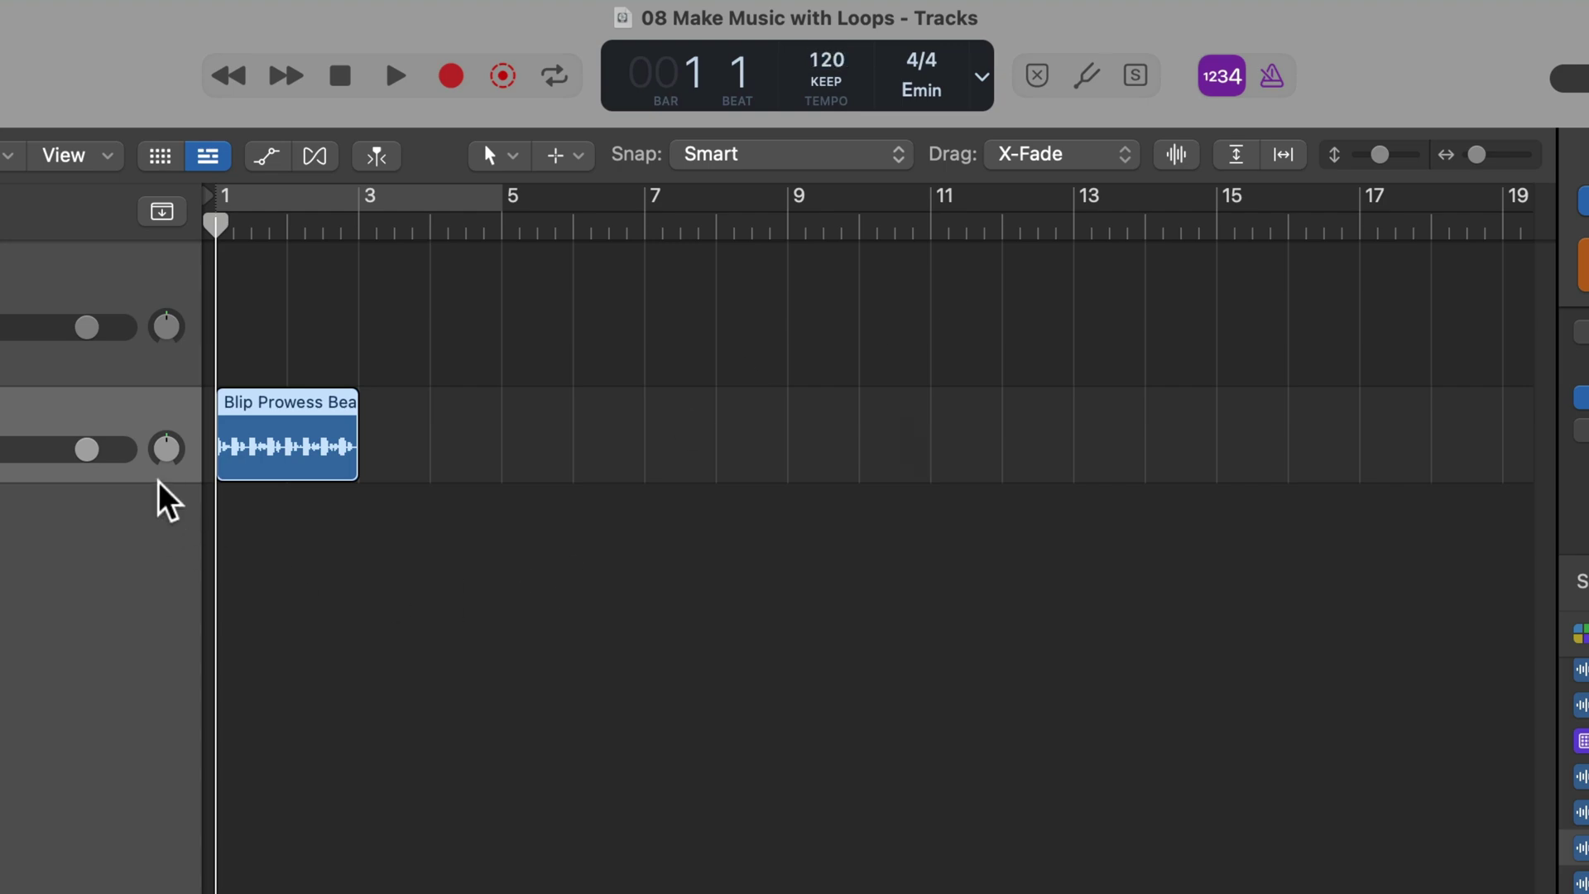
Enlarge the height of the Blip Prowess Beat track and start playback from bar 1.
left_click(138, 811)
key("ctrl+z")
key("space")
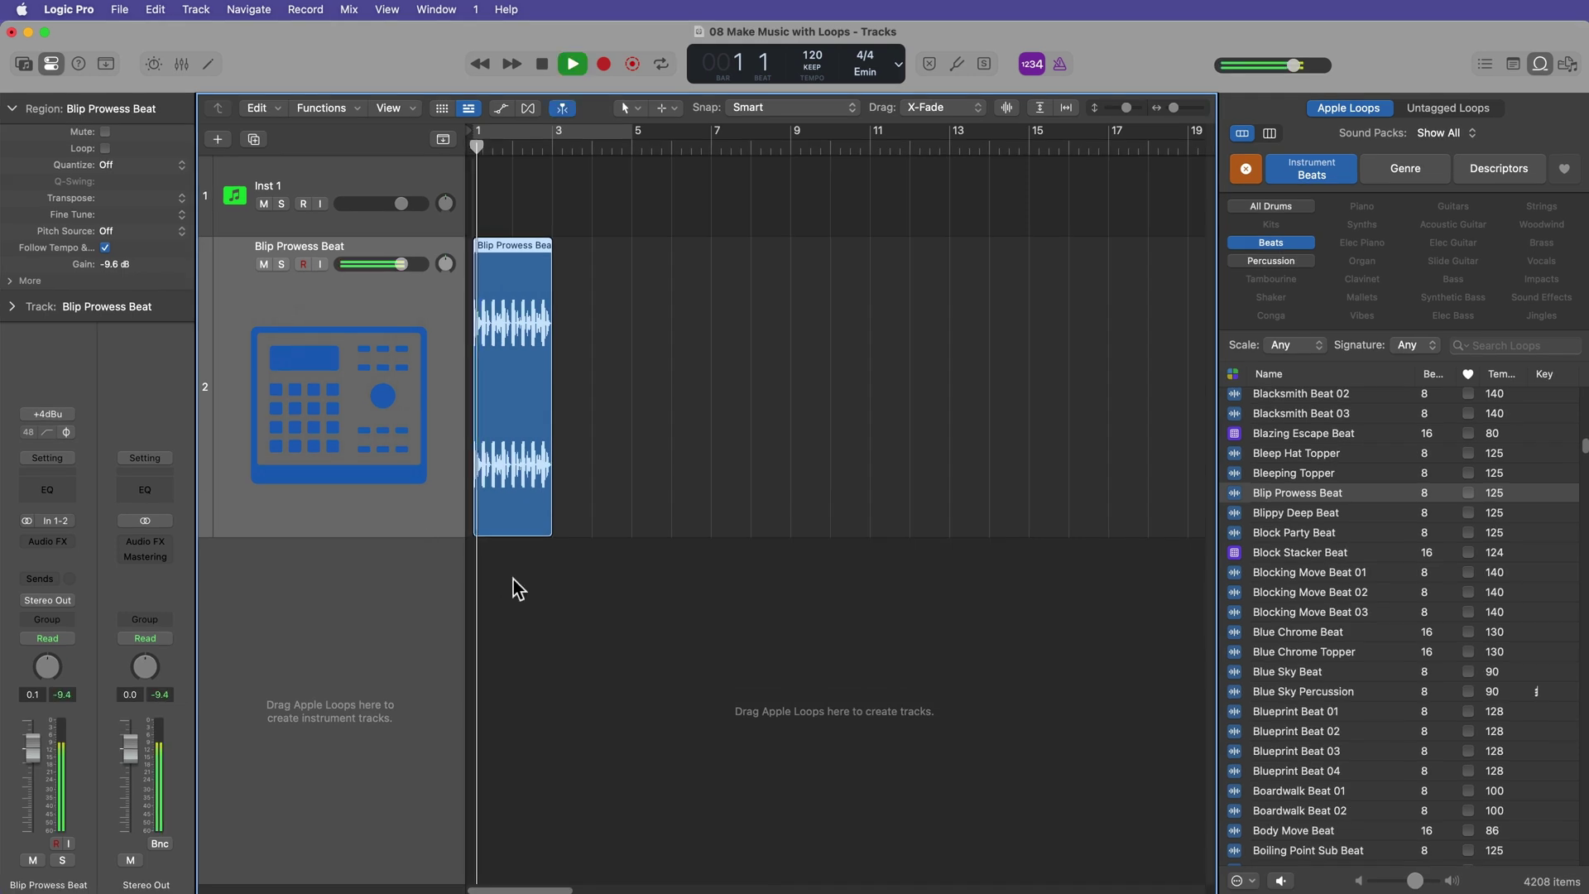
Cycle playback over the Blip Prowess Beat region in bars 1 and 2, and stop after listening.
key("super+Right")
key("super+Right")
key("super+Right")
key("super+Right")
key("super+Right")
key("super+Right")
key("super+Right")
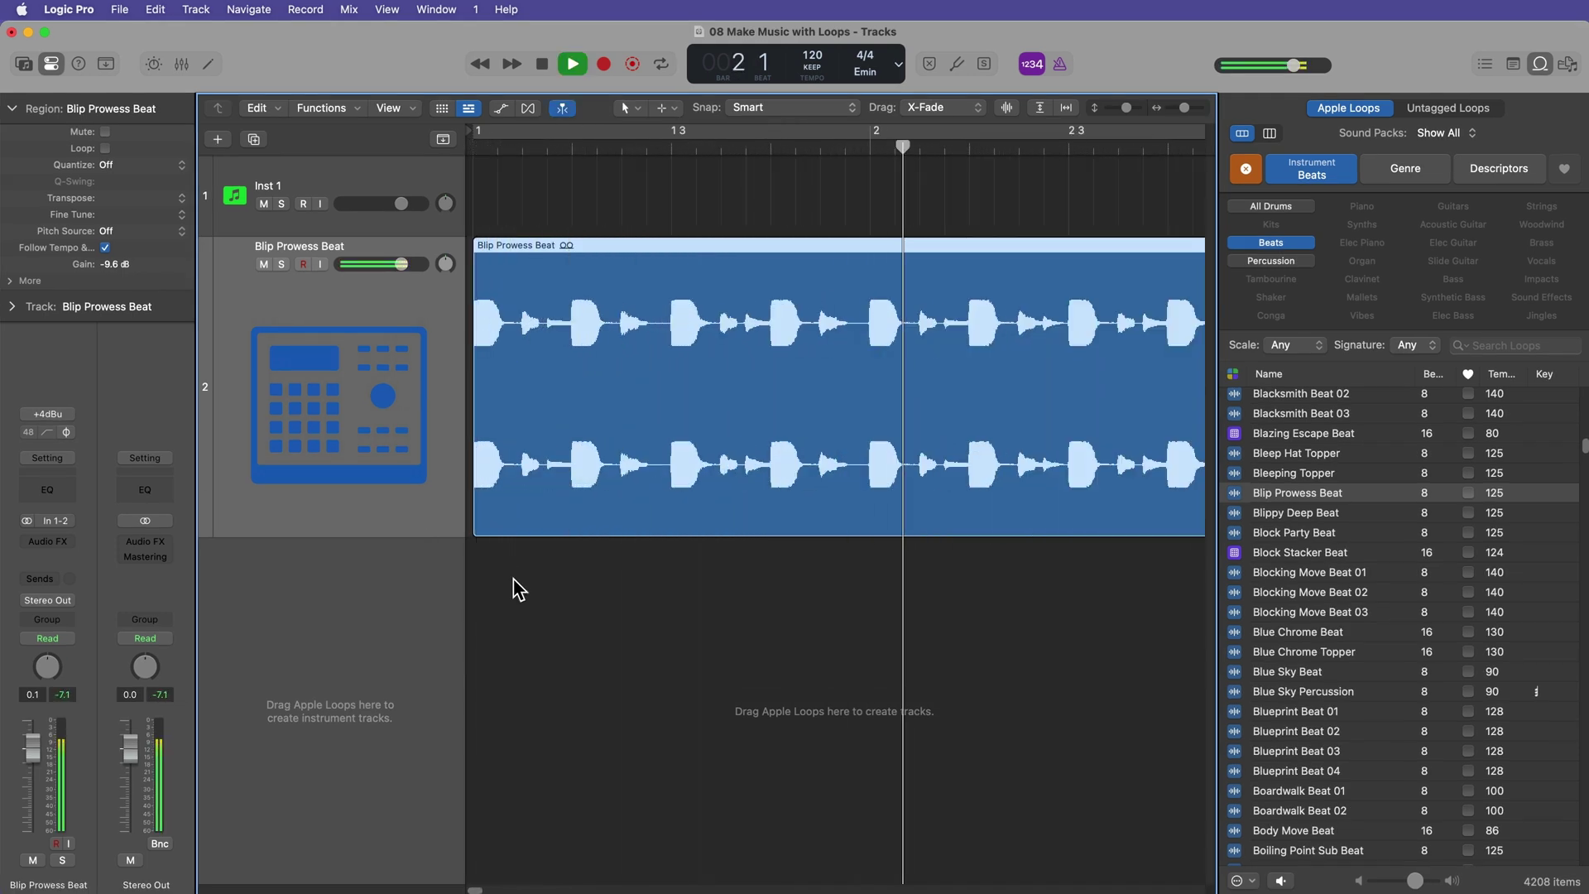
key("u")
key("super+Left")
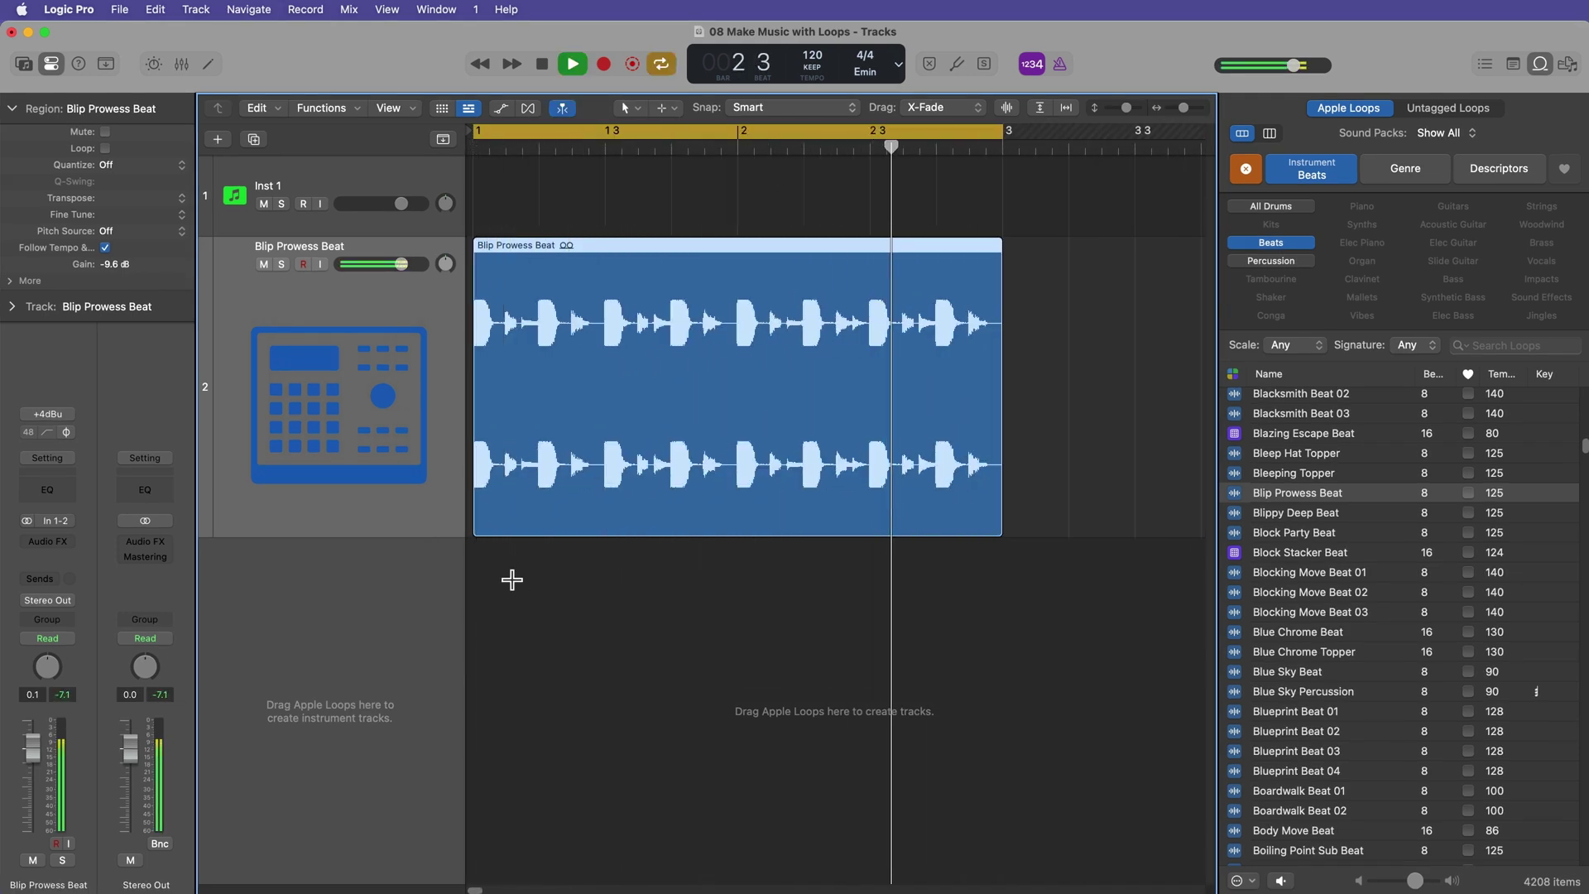
key("space")
Set the project tempo to 128 BPM and listen to the cycled beat at that speed.
double_click(812, 57)
type("12")
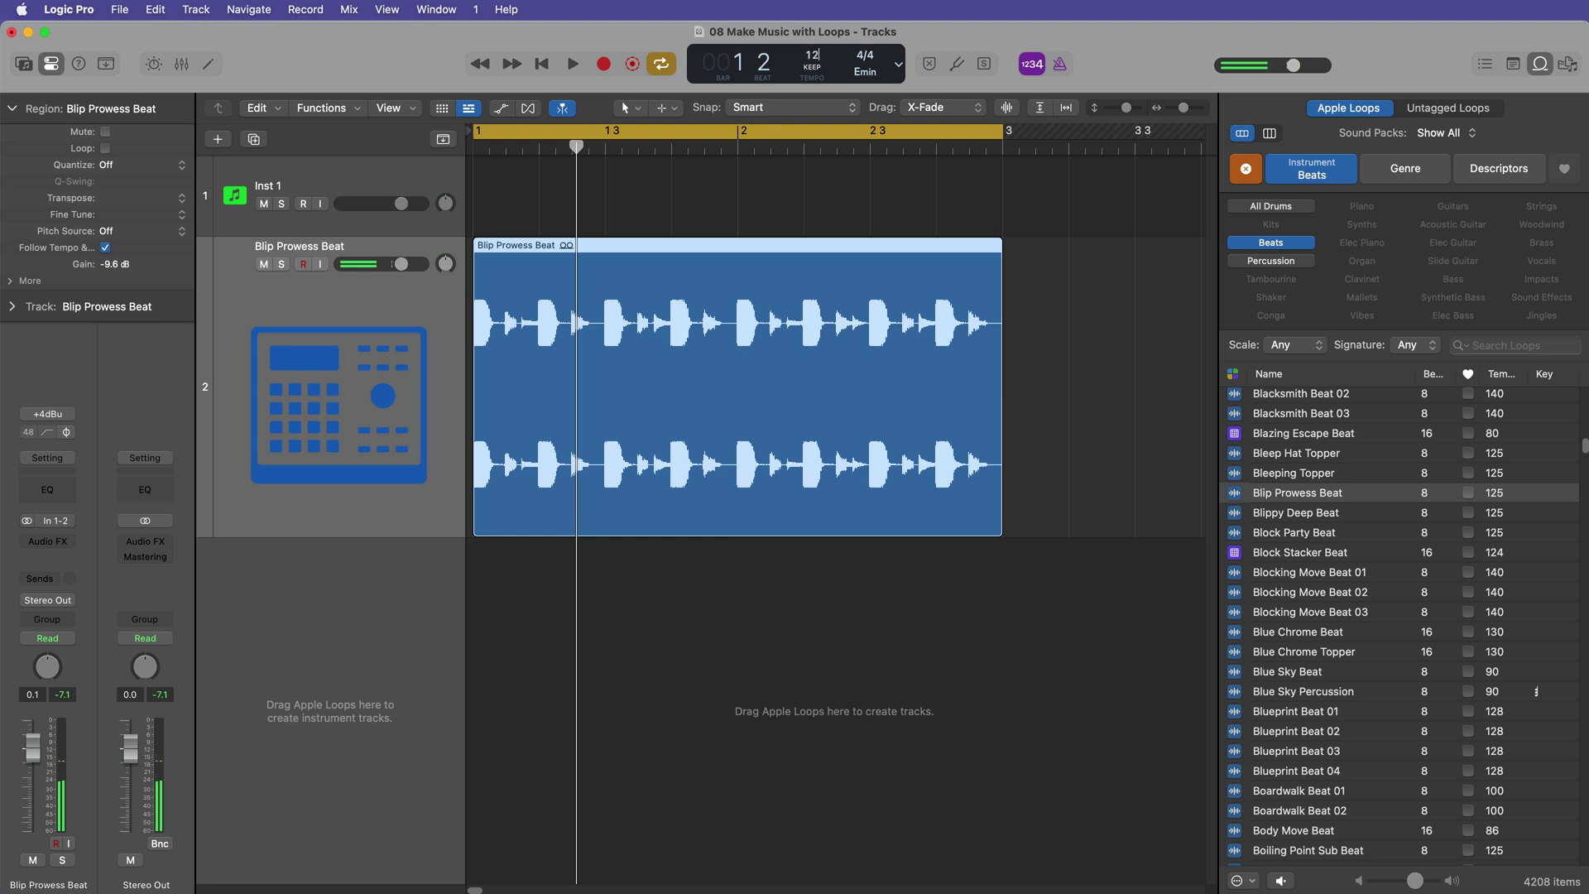
key("space")
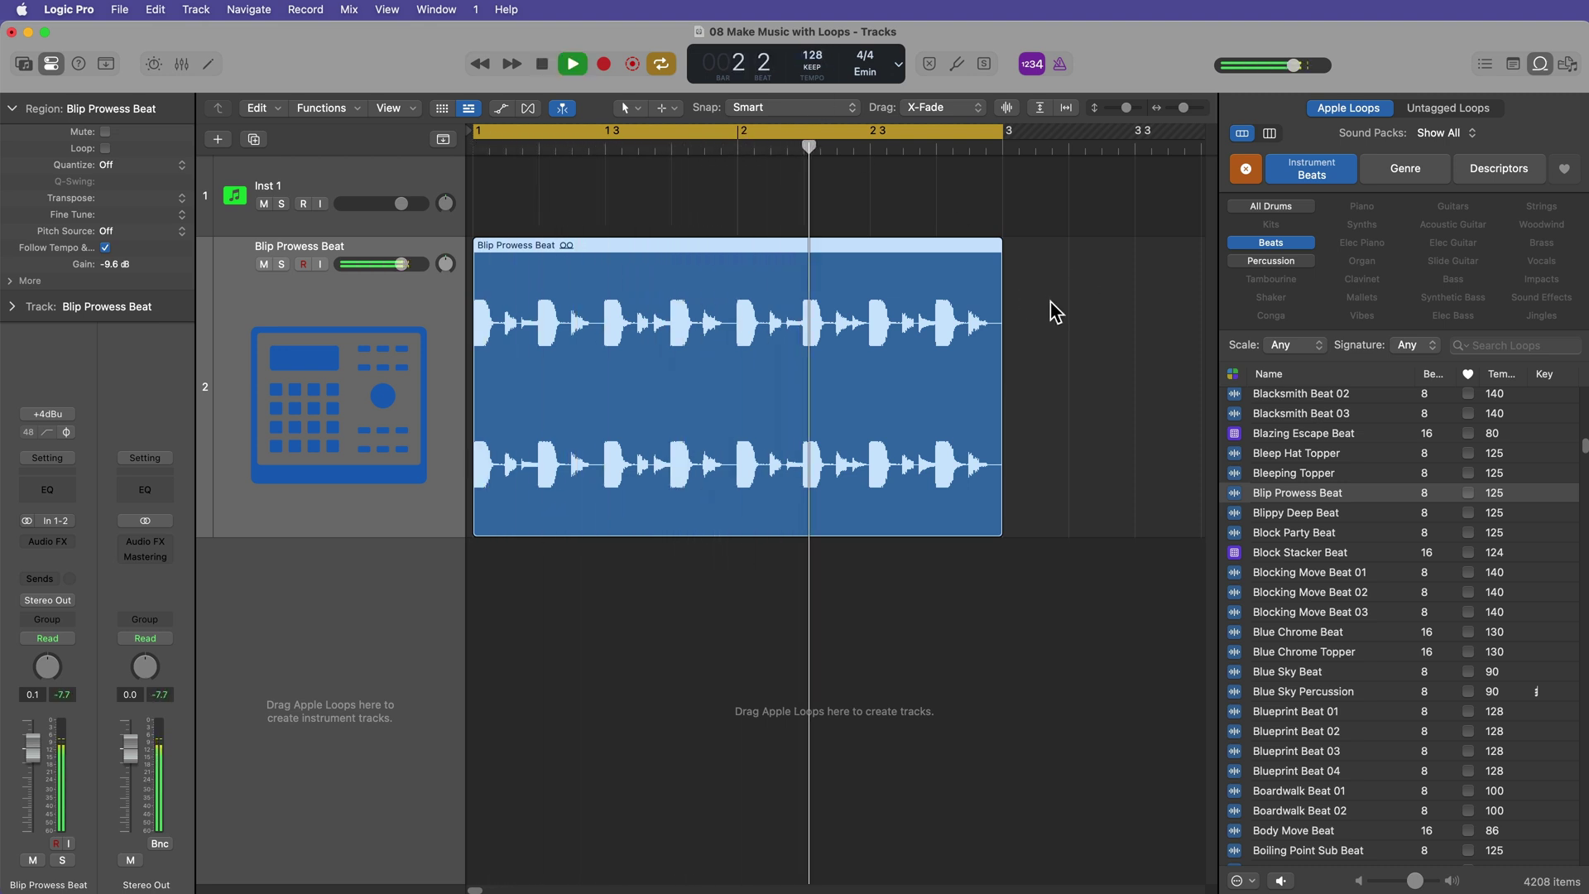
key("space")
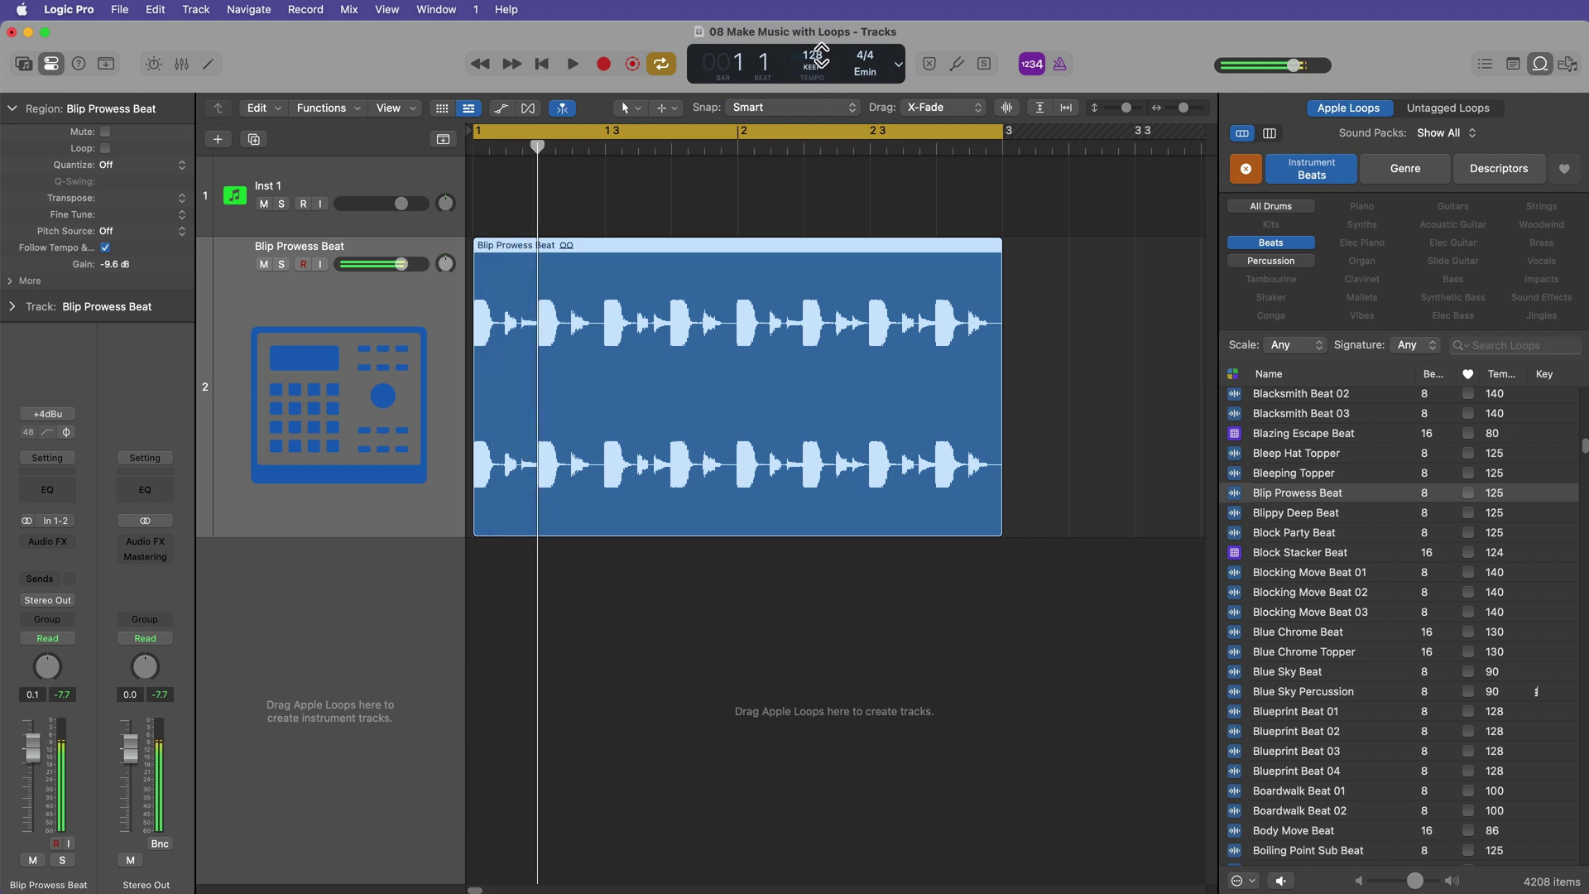
Set the project tempo to 125 BPM and turn cycle mode off.
type("12")
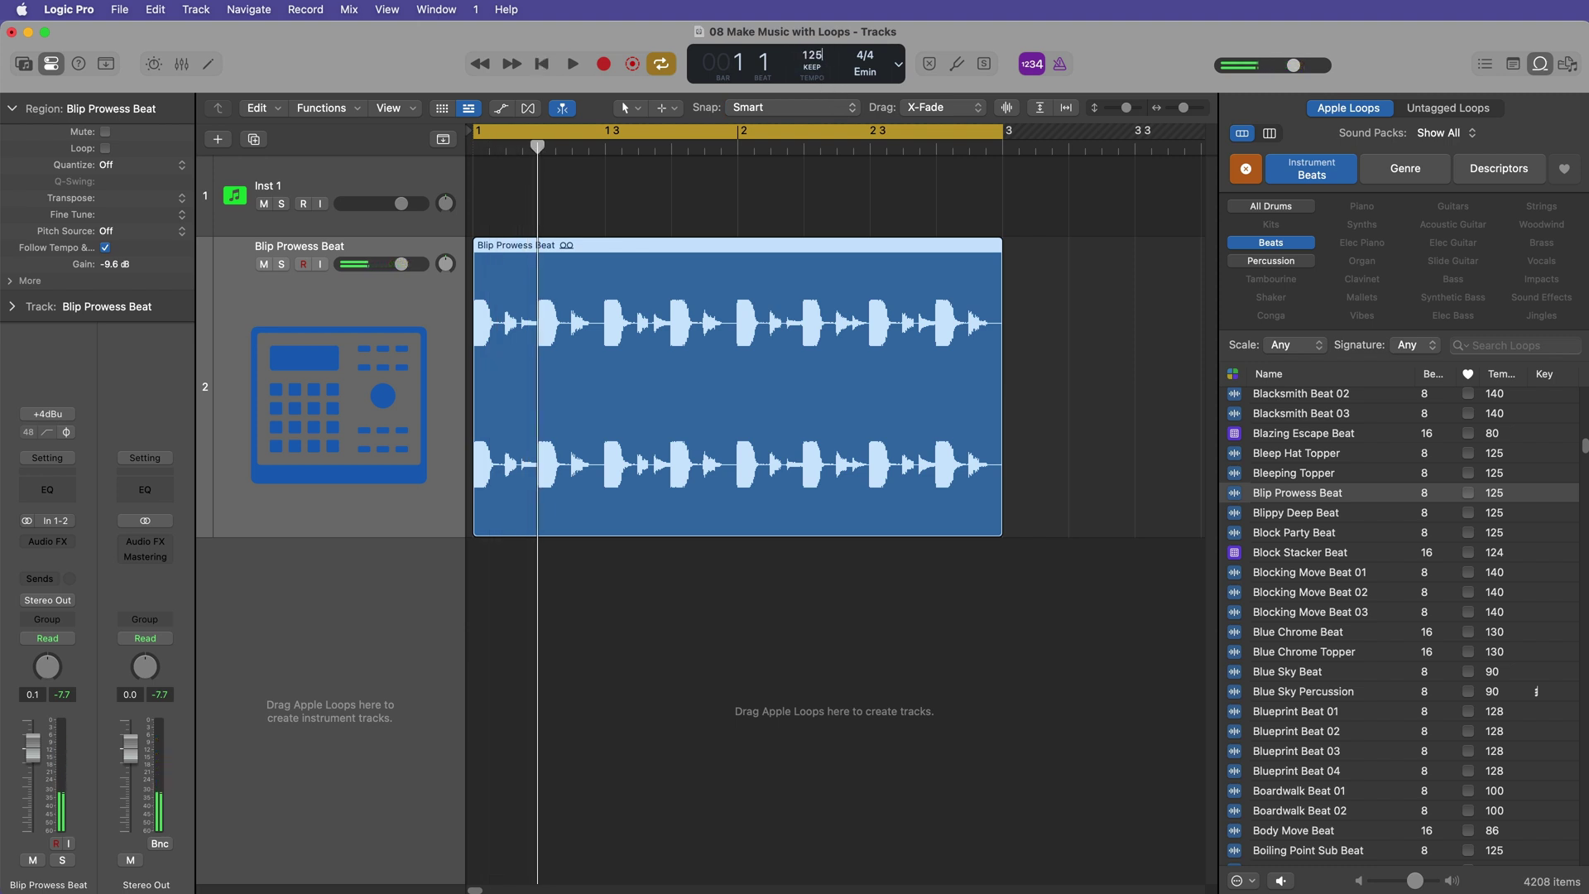
left_click(952, 627)
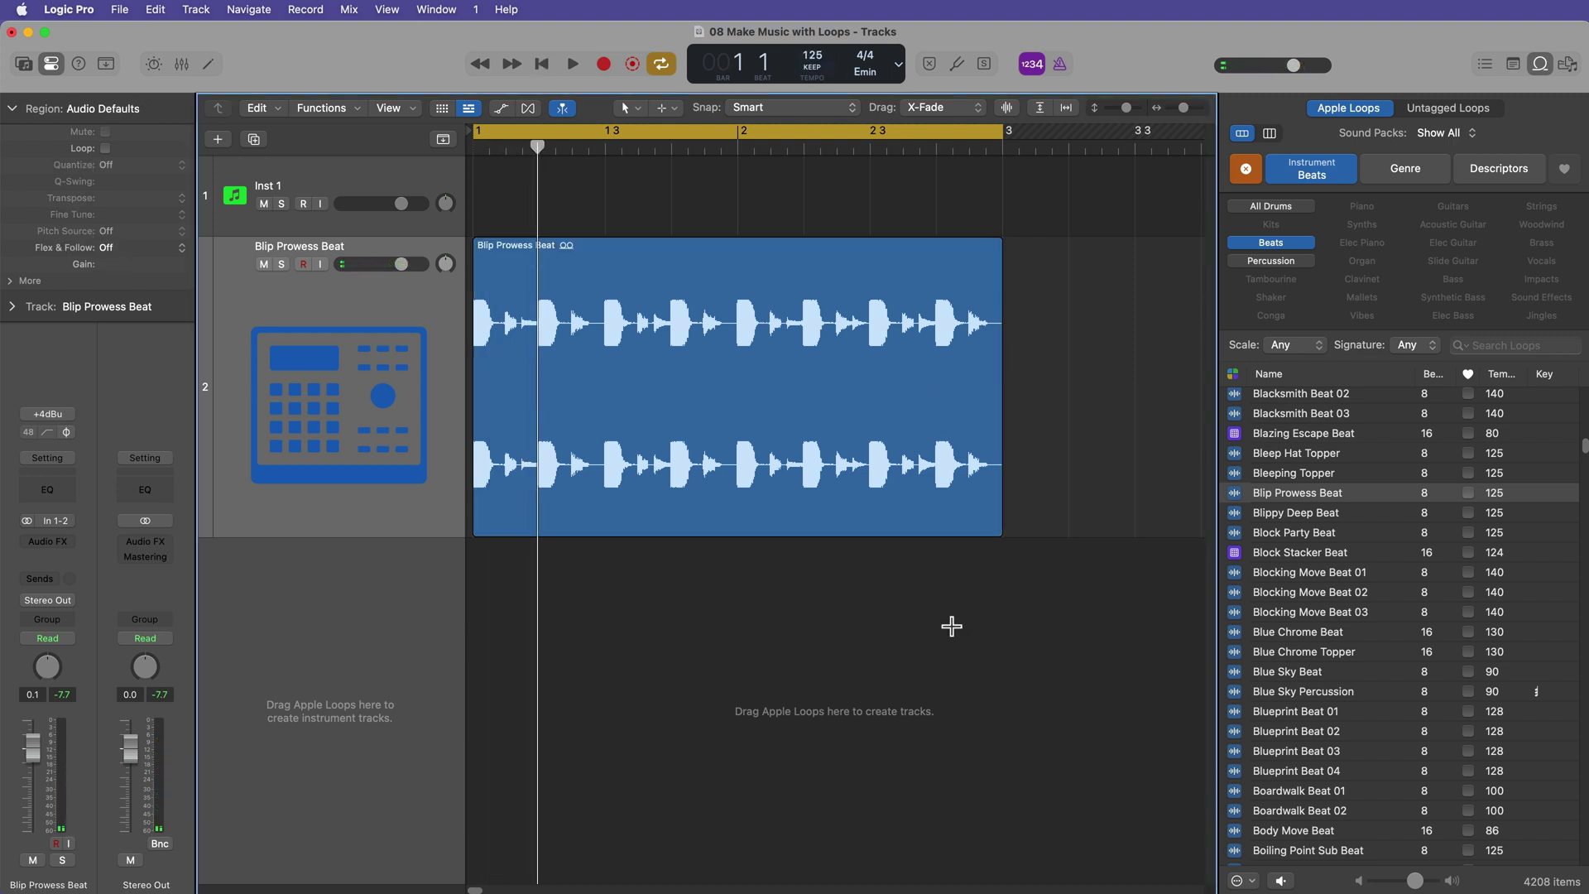
key("super+Left")
key("super+Left")
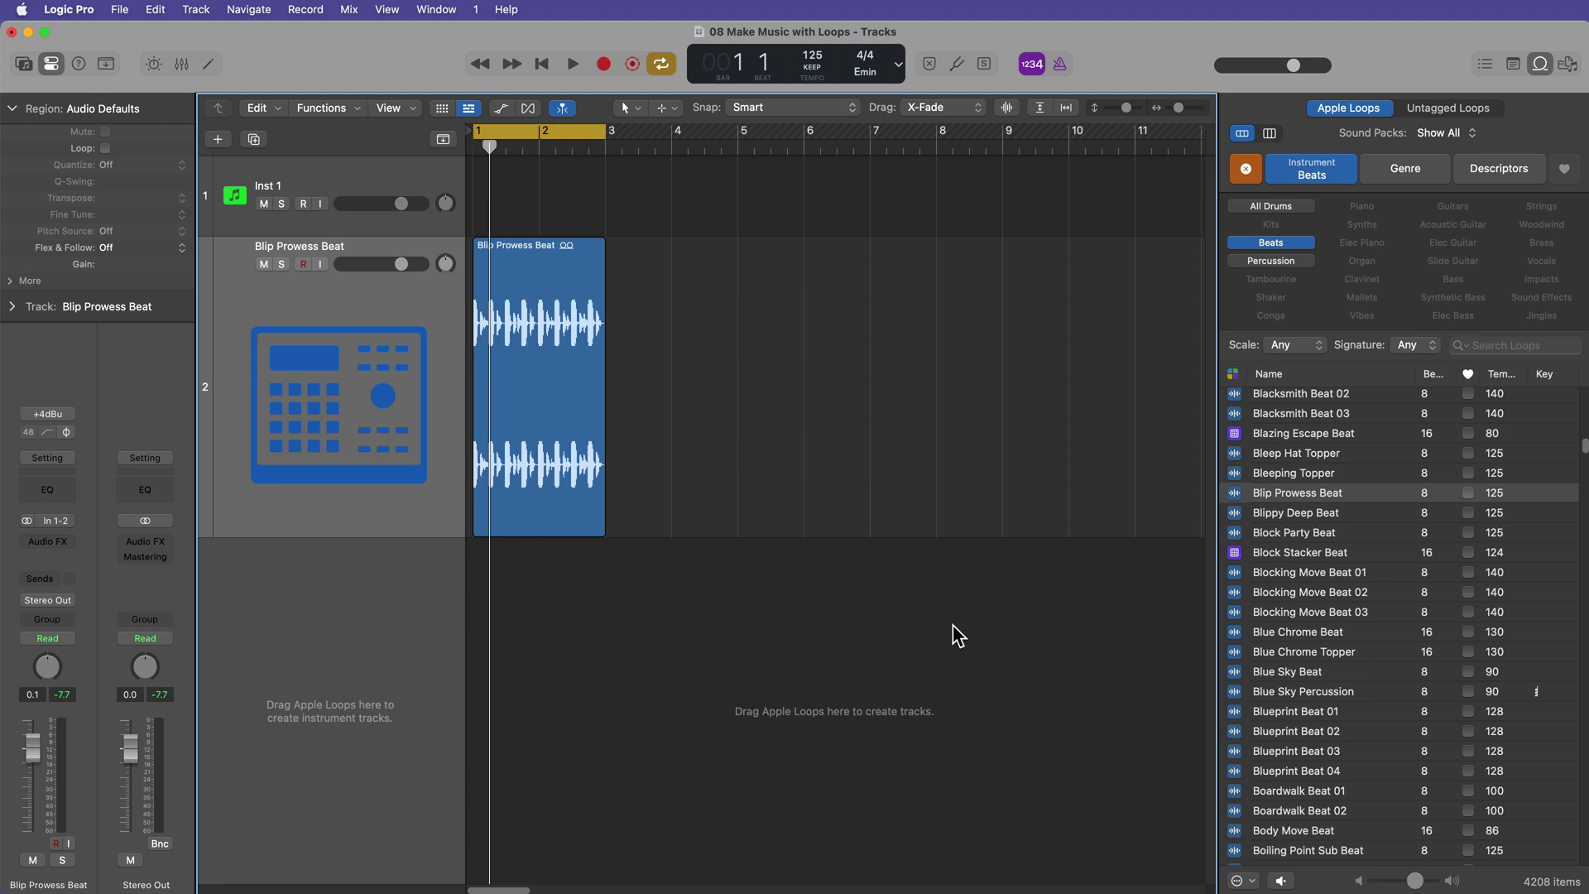
key("c")
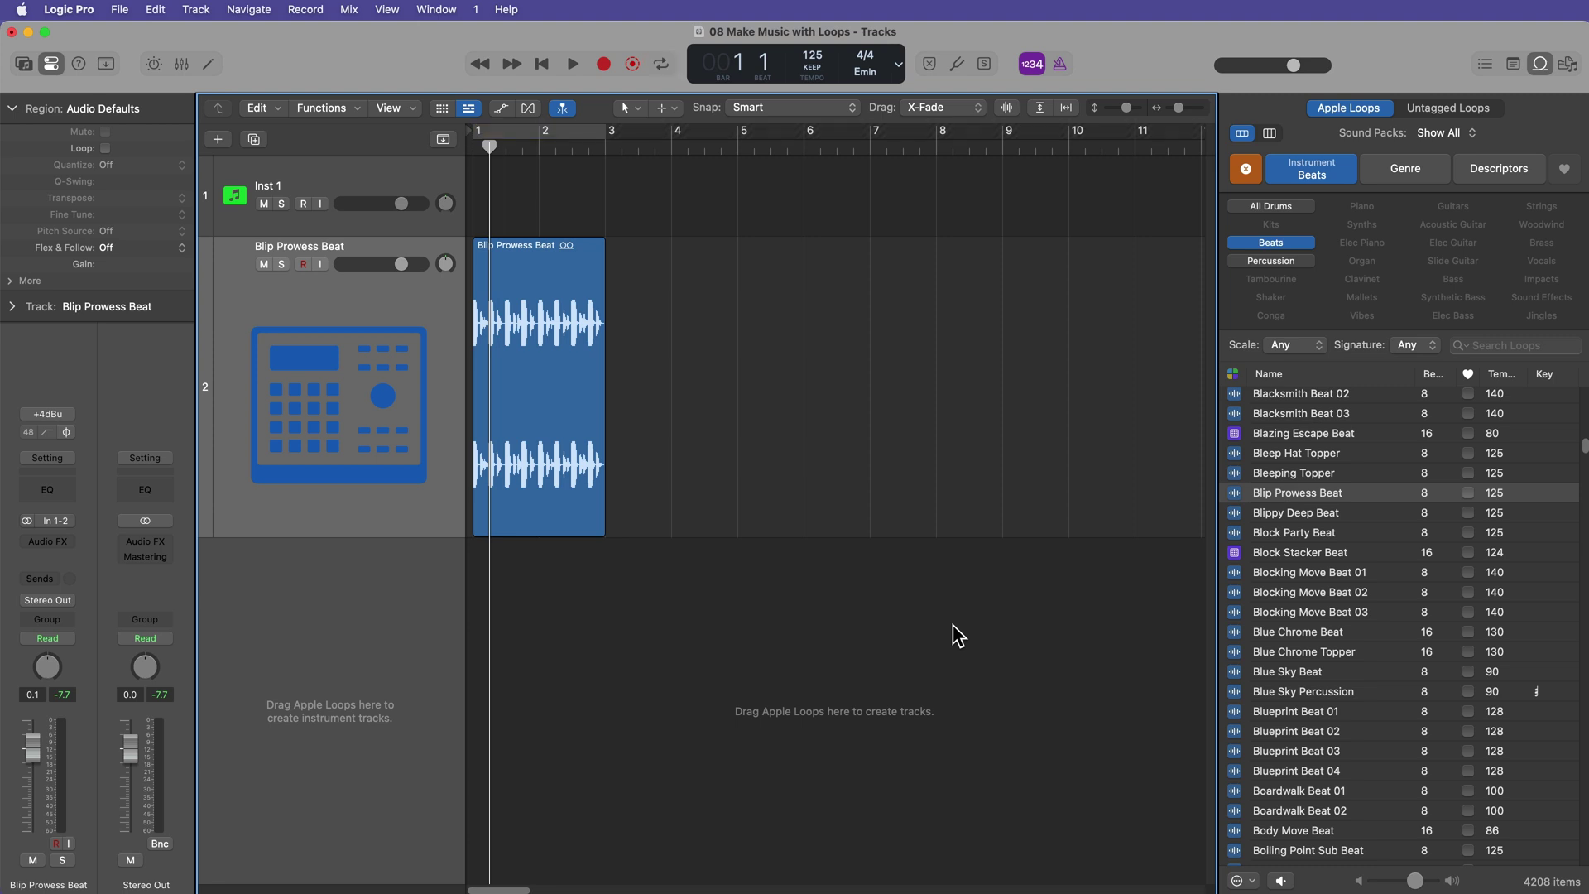
Delete the empty Inst 1 track and move the Blip Prowess Beat region to start at bar 3.
key("Up")
key("super+BackSpace")
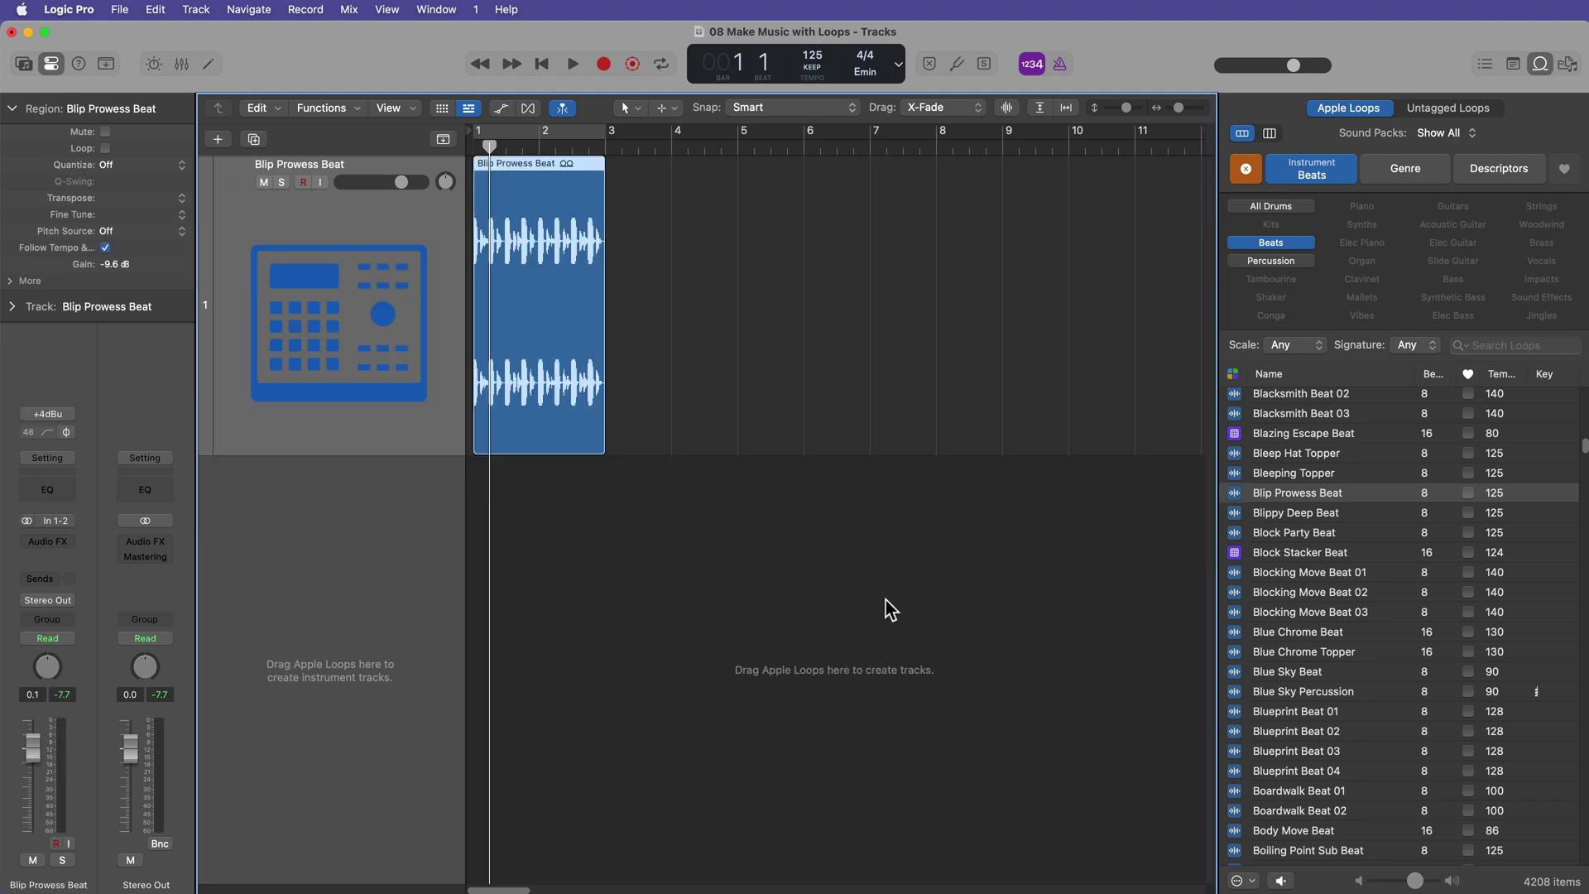
left_click(830, 525)
left_click_drag(536, 284, 662, 258)
Try repeating the Blip Prowess Beat region three times, up to bar 11, and undo the repeats.
key("super+r")
key("super+r")
key("super+r")
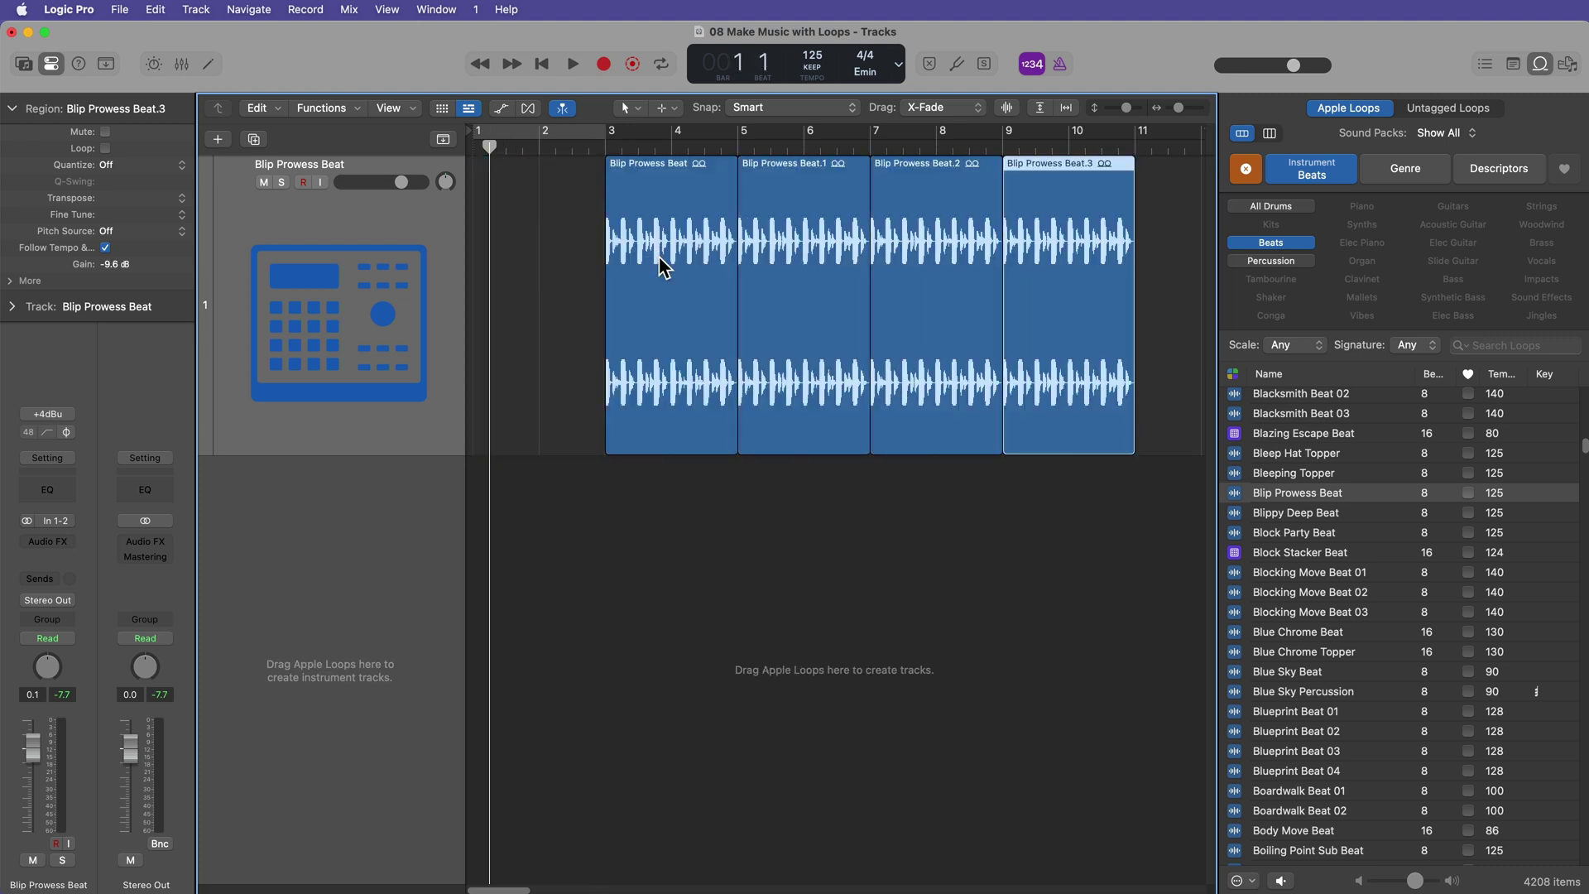
key("super+z")
key("super+z")
key("super+z")
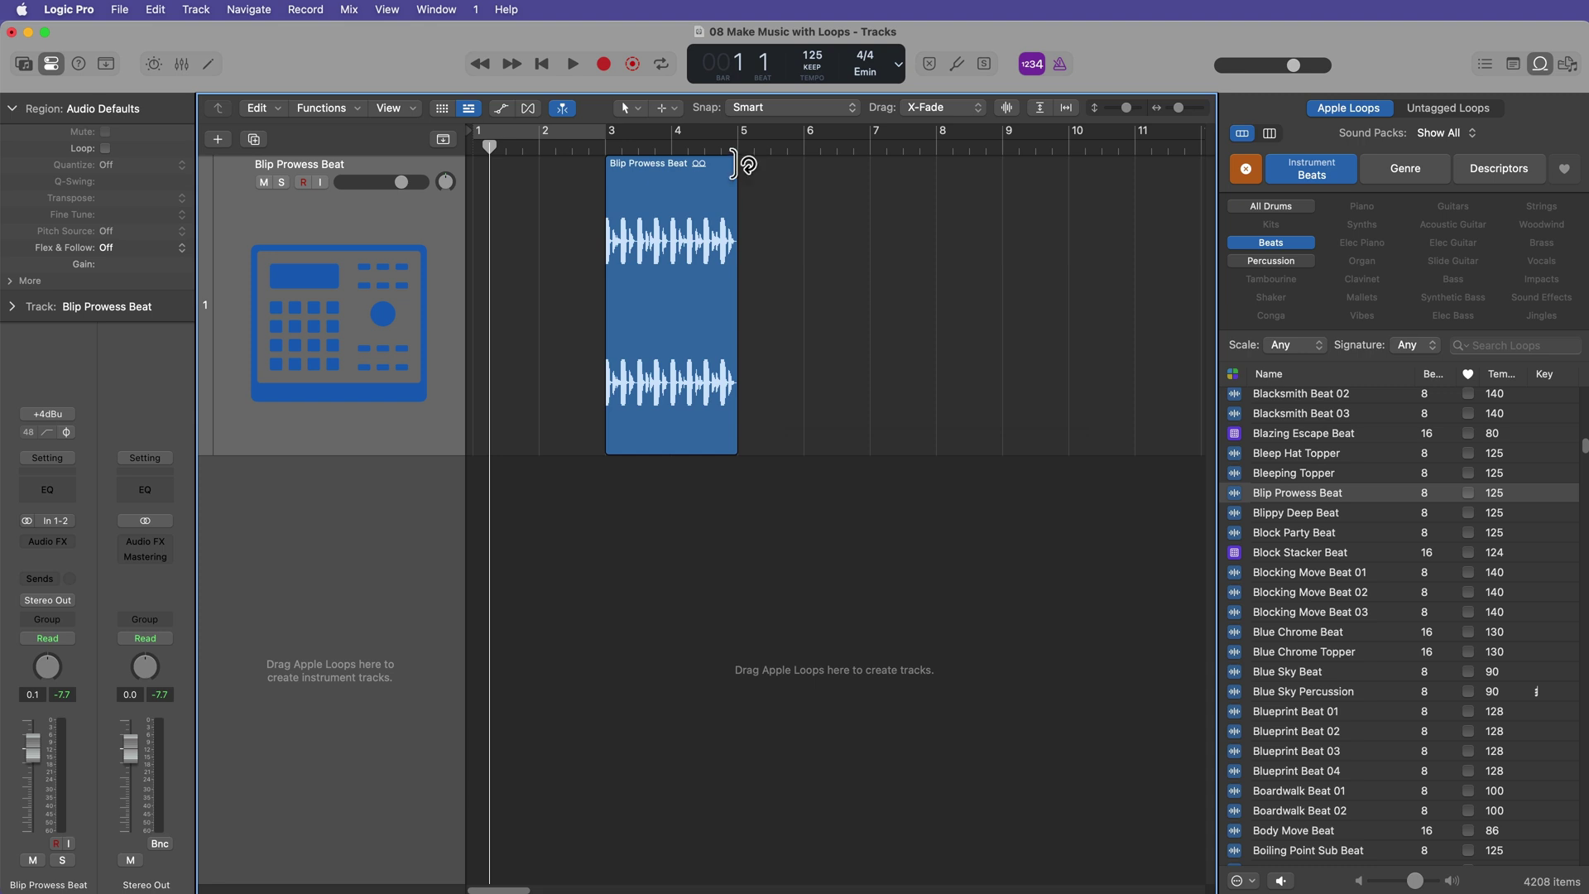
Try extending the Blip Prowess Beat region as a loop up to bar 11, and undo it.
left_click_drag(734, 165, 1131, 210)
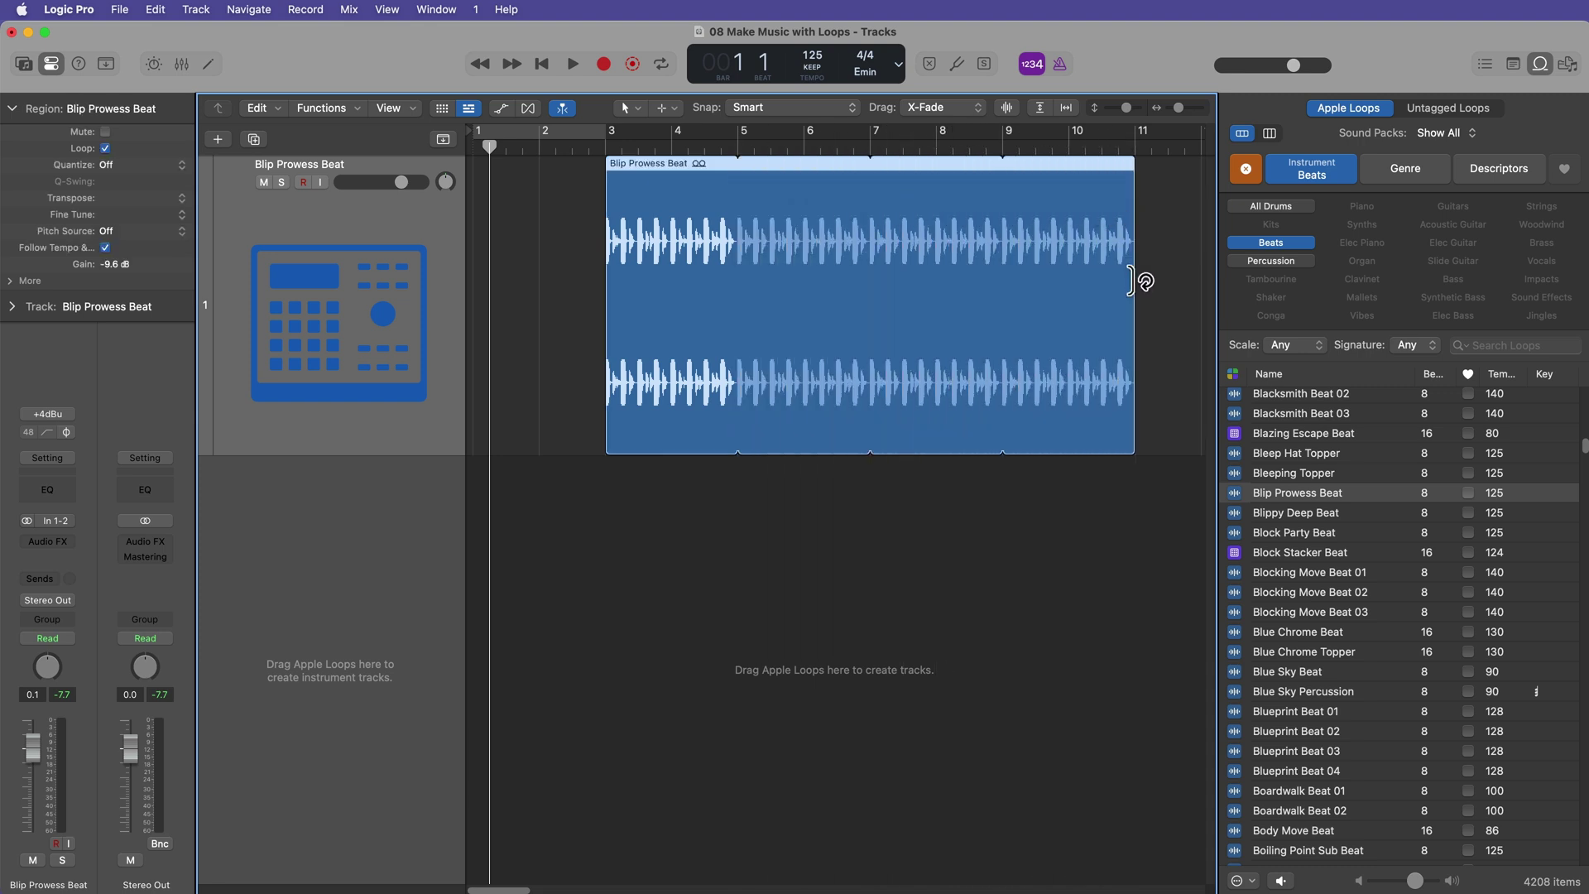
key("super+z")
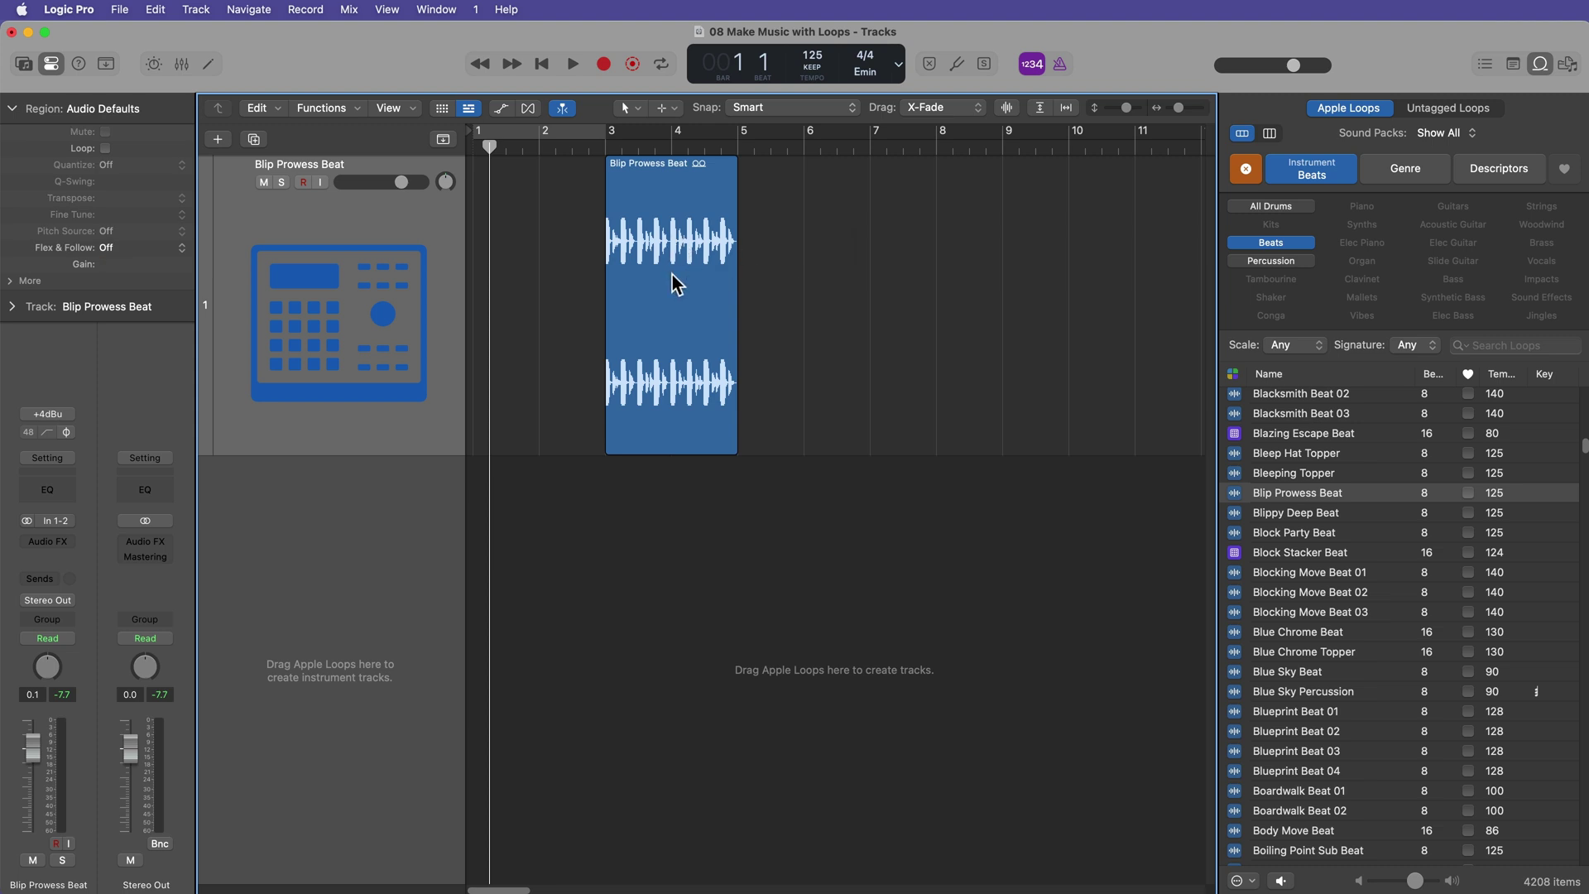
Fill the track from bar 5 to bar 11 with three copies of the Blip Prowess Beat region.
left_click_drag(671, 271, 1036, 261)
left_click(1078, 524)
left_click_drag(1093, 496, 659, 473)
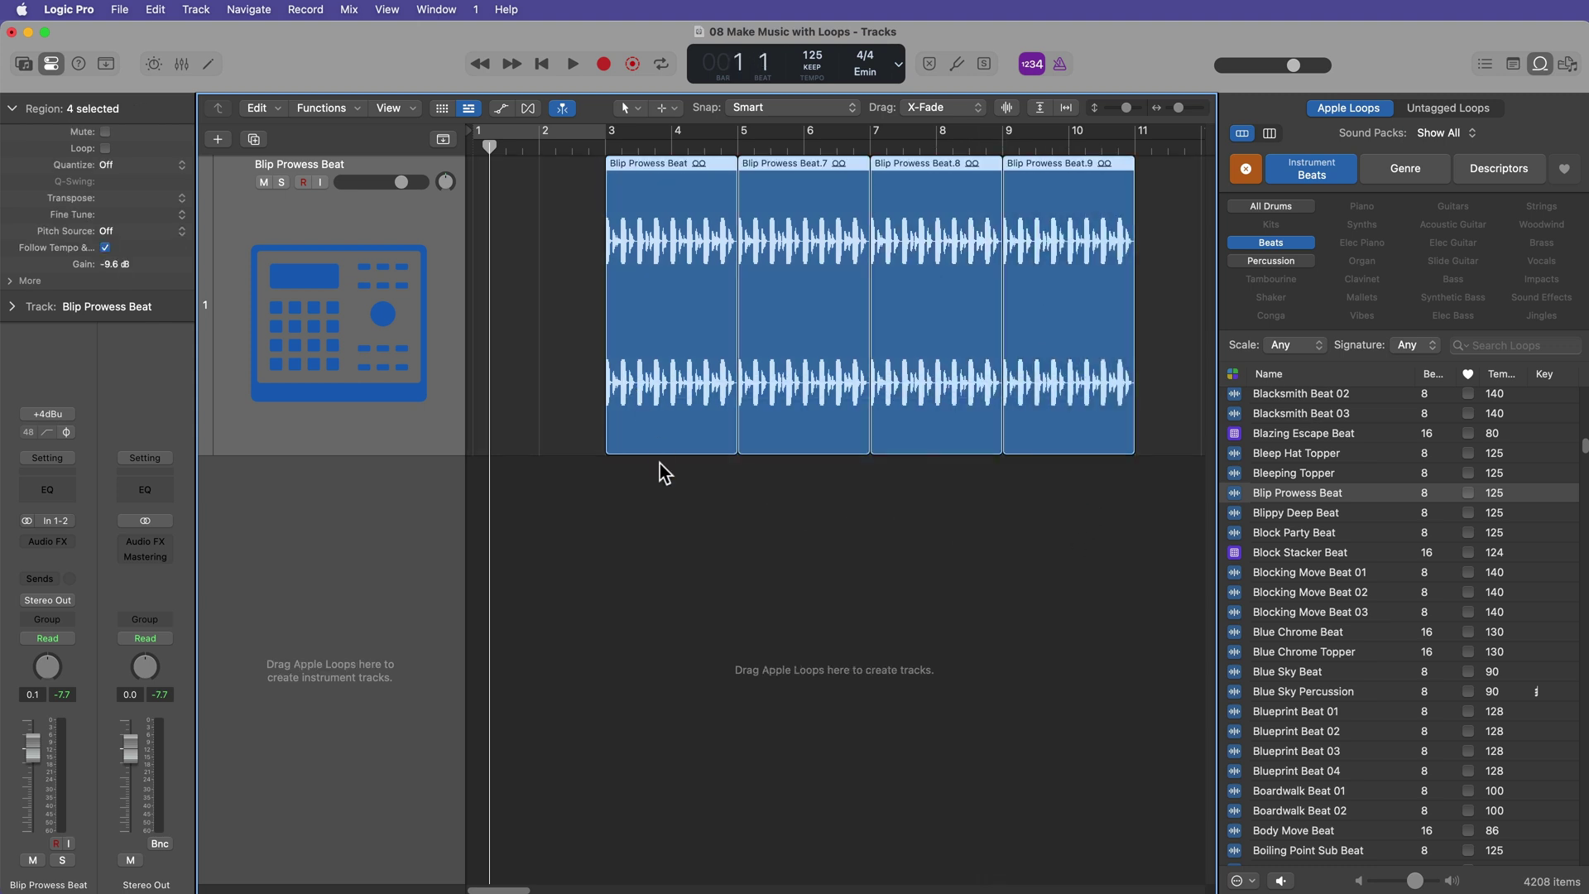
left_click(659, 464)
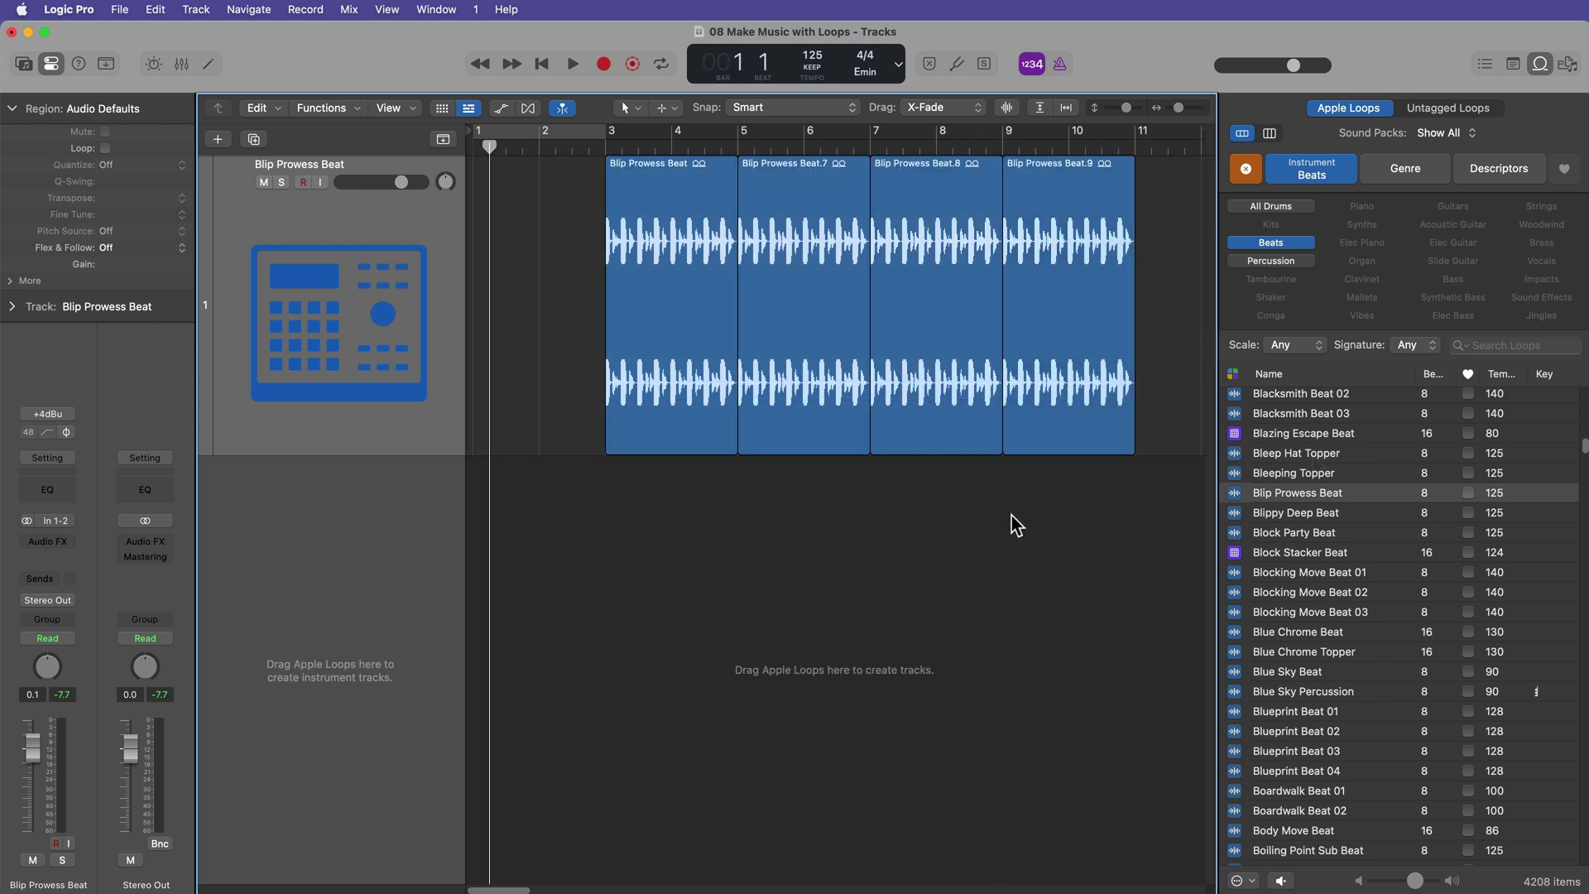
Add the Bleep Hat Topper loop at bar 1 on a new track and repeat it four times, up to bar 11.
left_click(1313, 455)
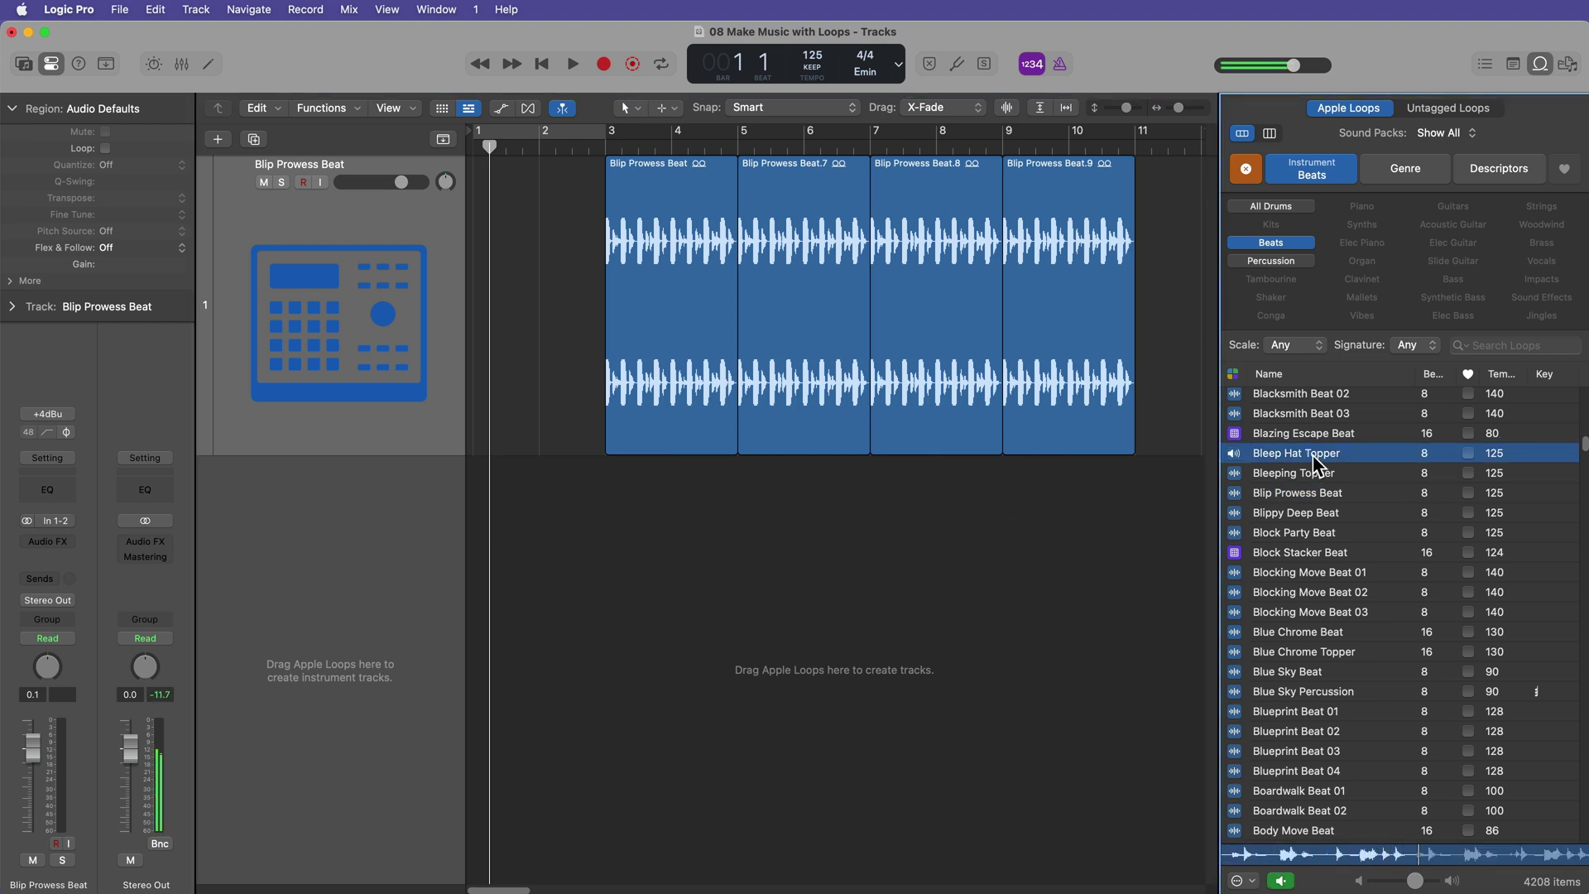
left_click_drag(1312, 454, 485, 534)
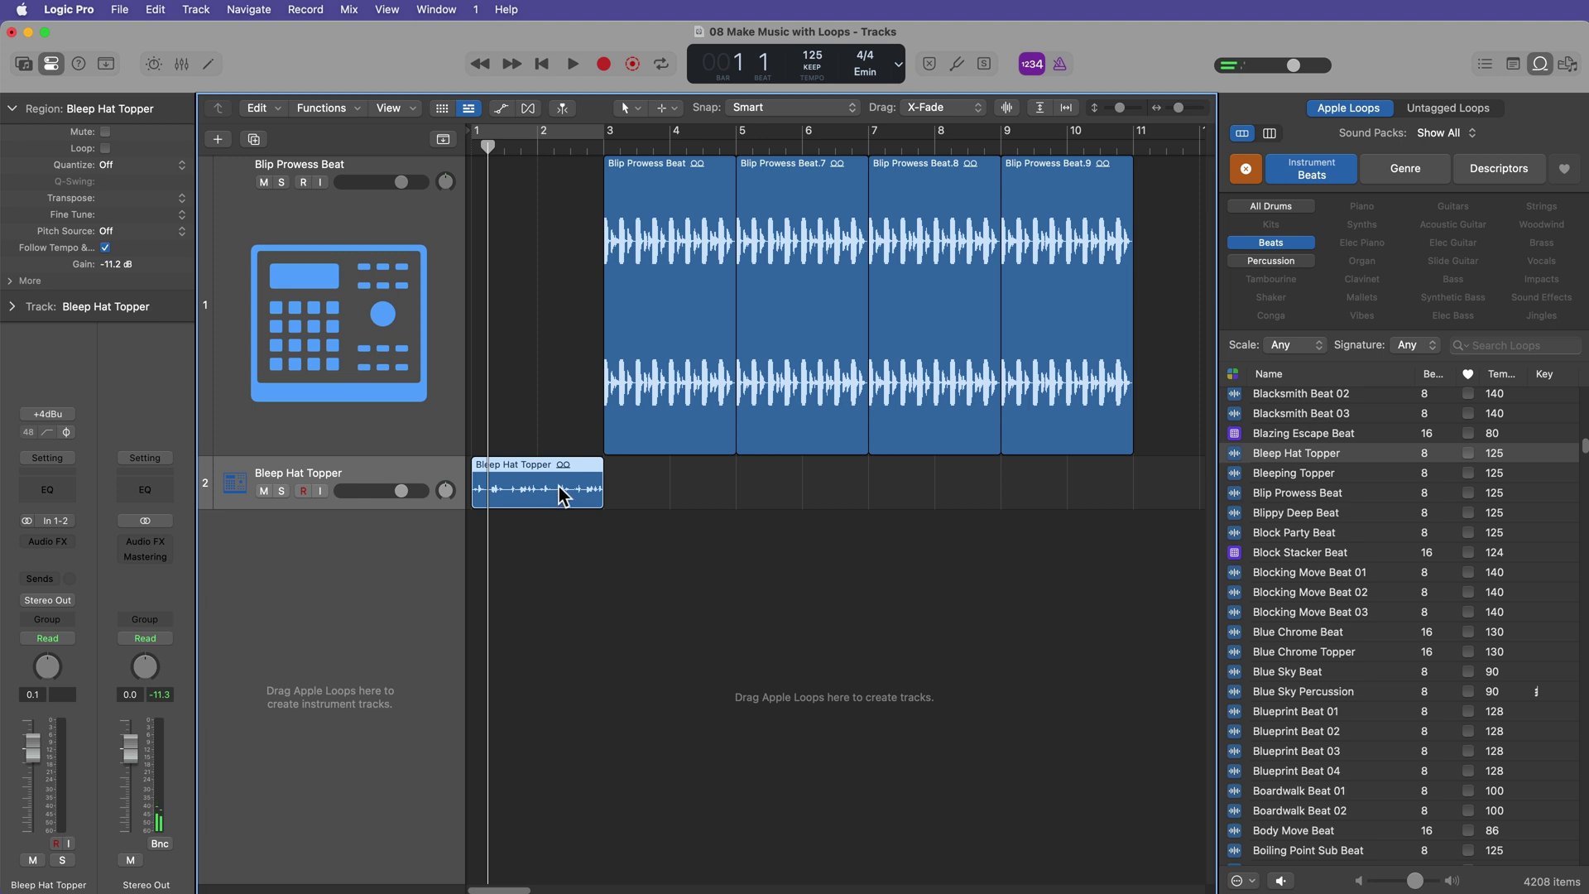
key("super+r")
key("super+r")
key("super+r")
key("super+r")
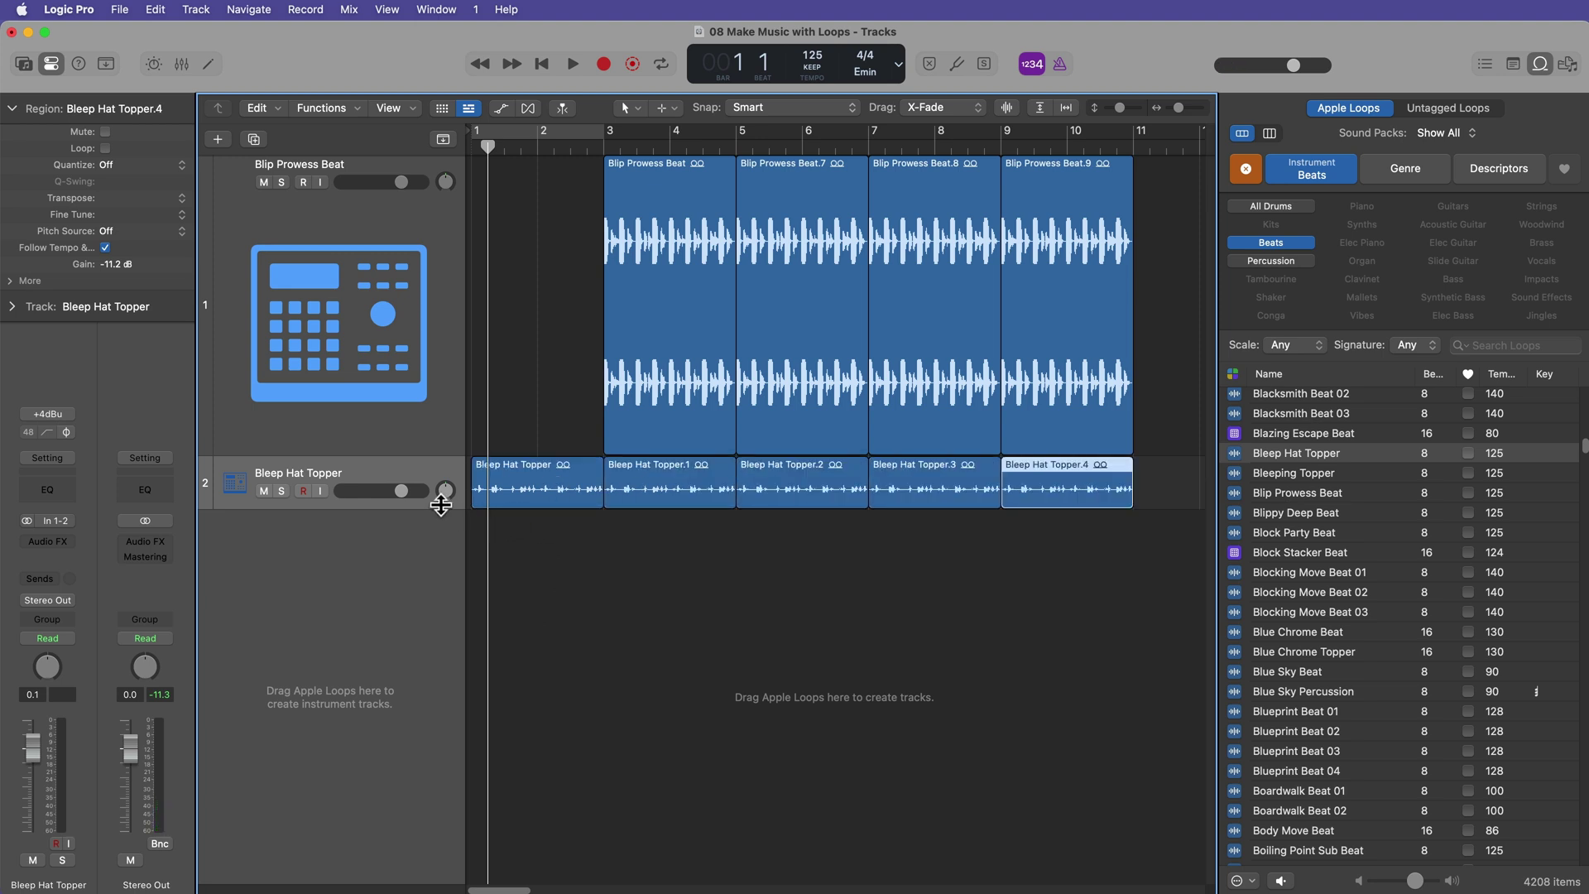
Enlarge the height of the Bleep Hat Topper track and return the playhead to the project start.
left_click_drag(441, 504, 444, 655)
left_click(629, 738)
key("Return")
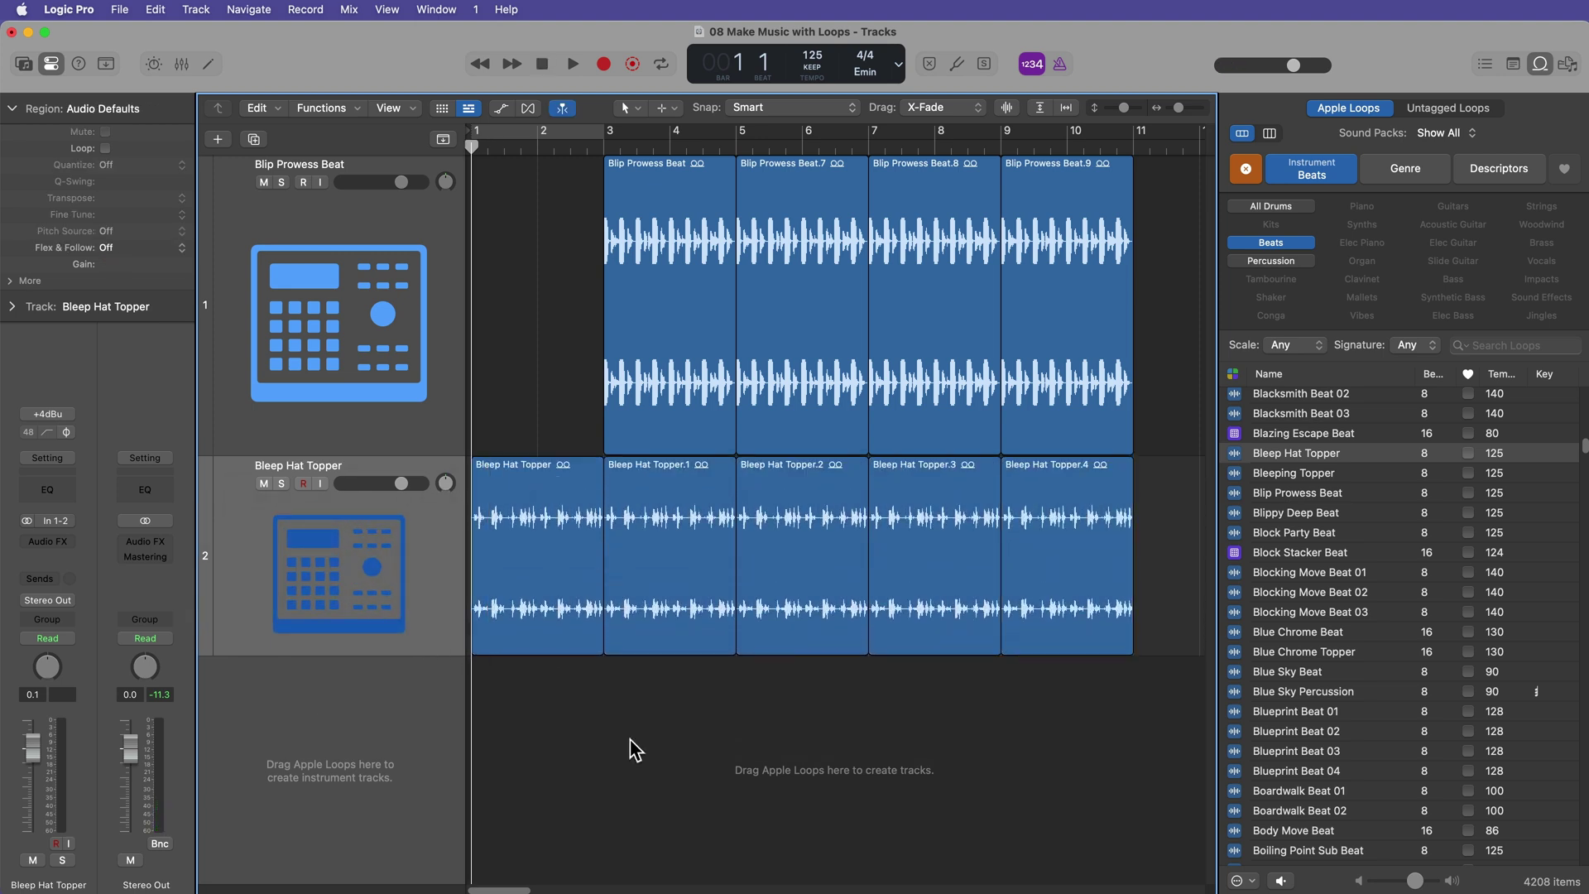
Play the arrangement from the start and reduce the heights of the Blip Prowess Beat and Bleep Hat Topper tracks.
key("space")
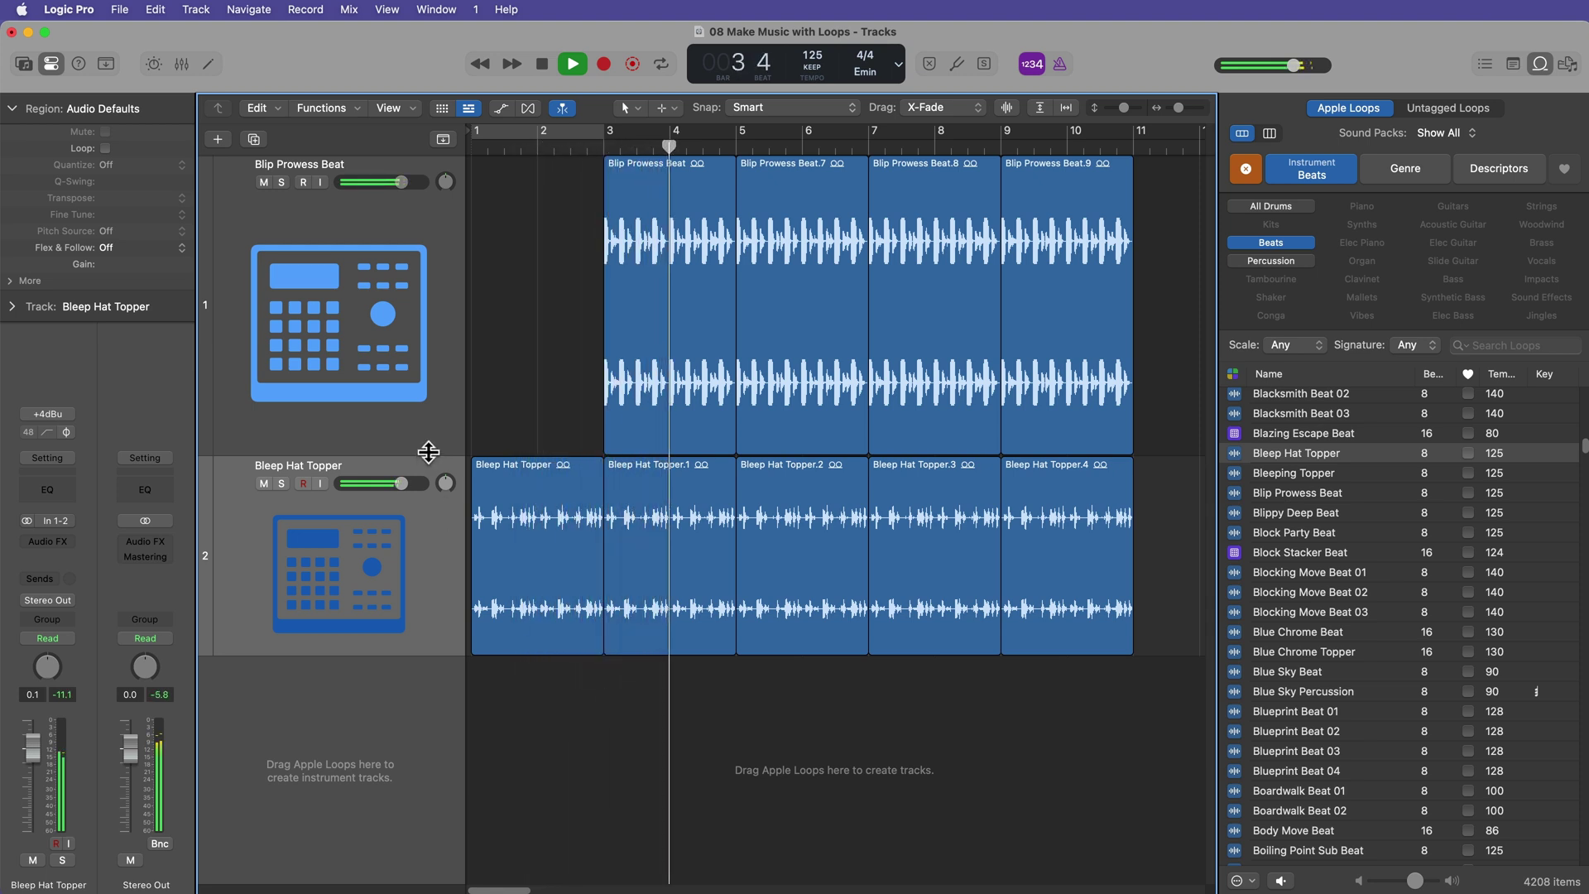
left_click_drag(428, 452, 419, 354)
left_click_drag(402, 551, 405, 542)
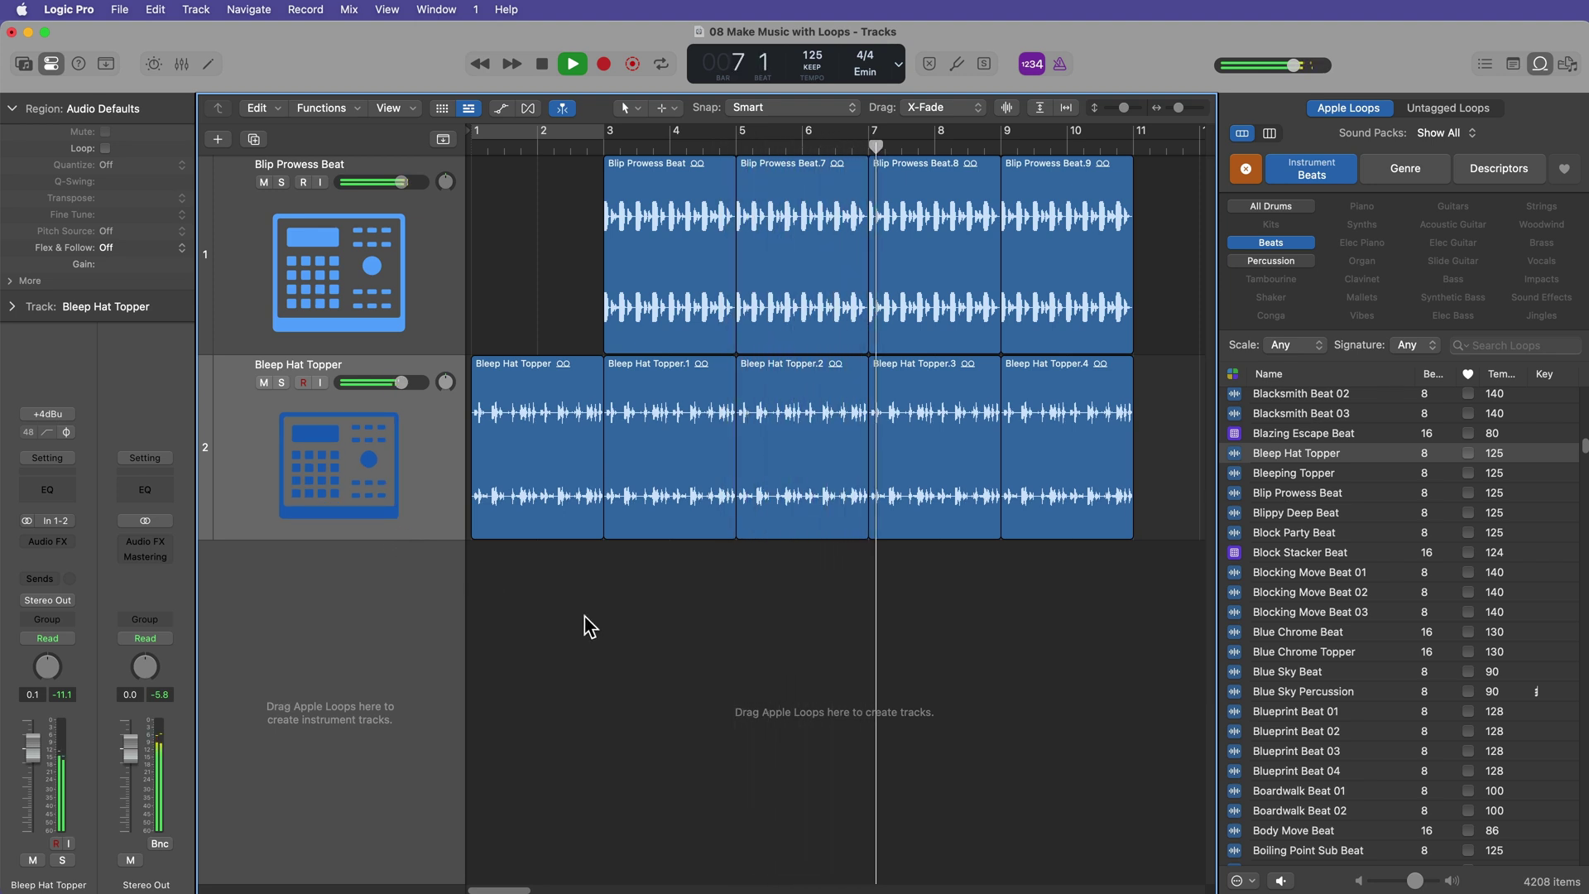
key("space")
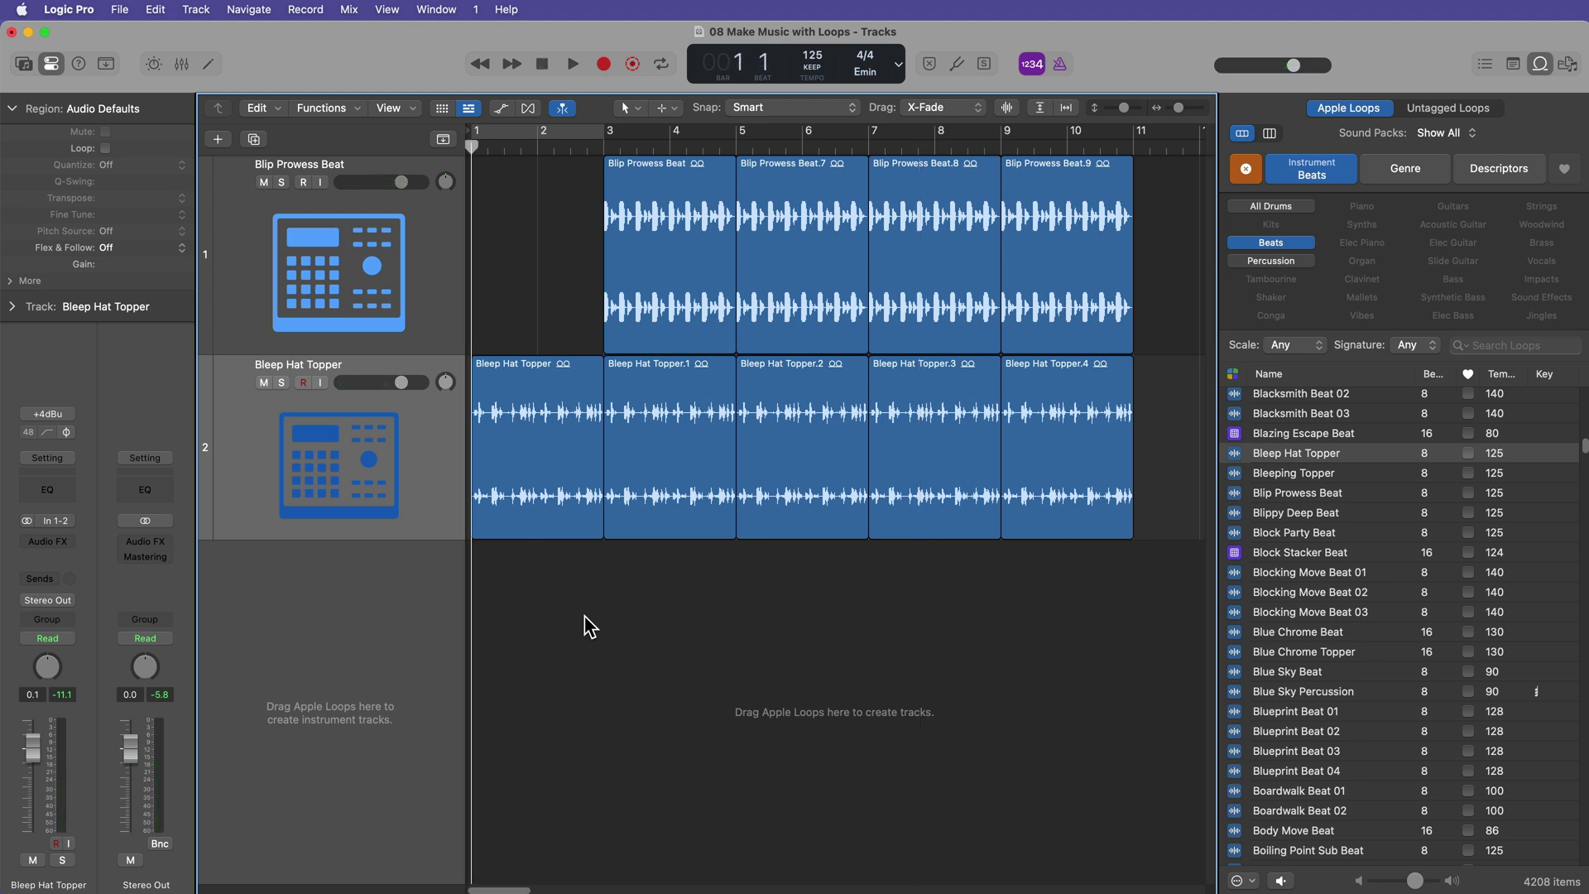
Clear the Beats filter and narrow the Apple Loops to Minor scale with the Bass and Synthetic Bass instruments.
left_click(1307, 345)
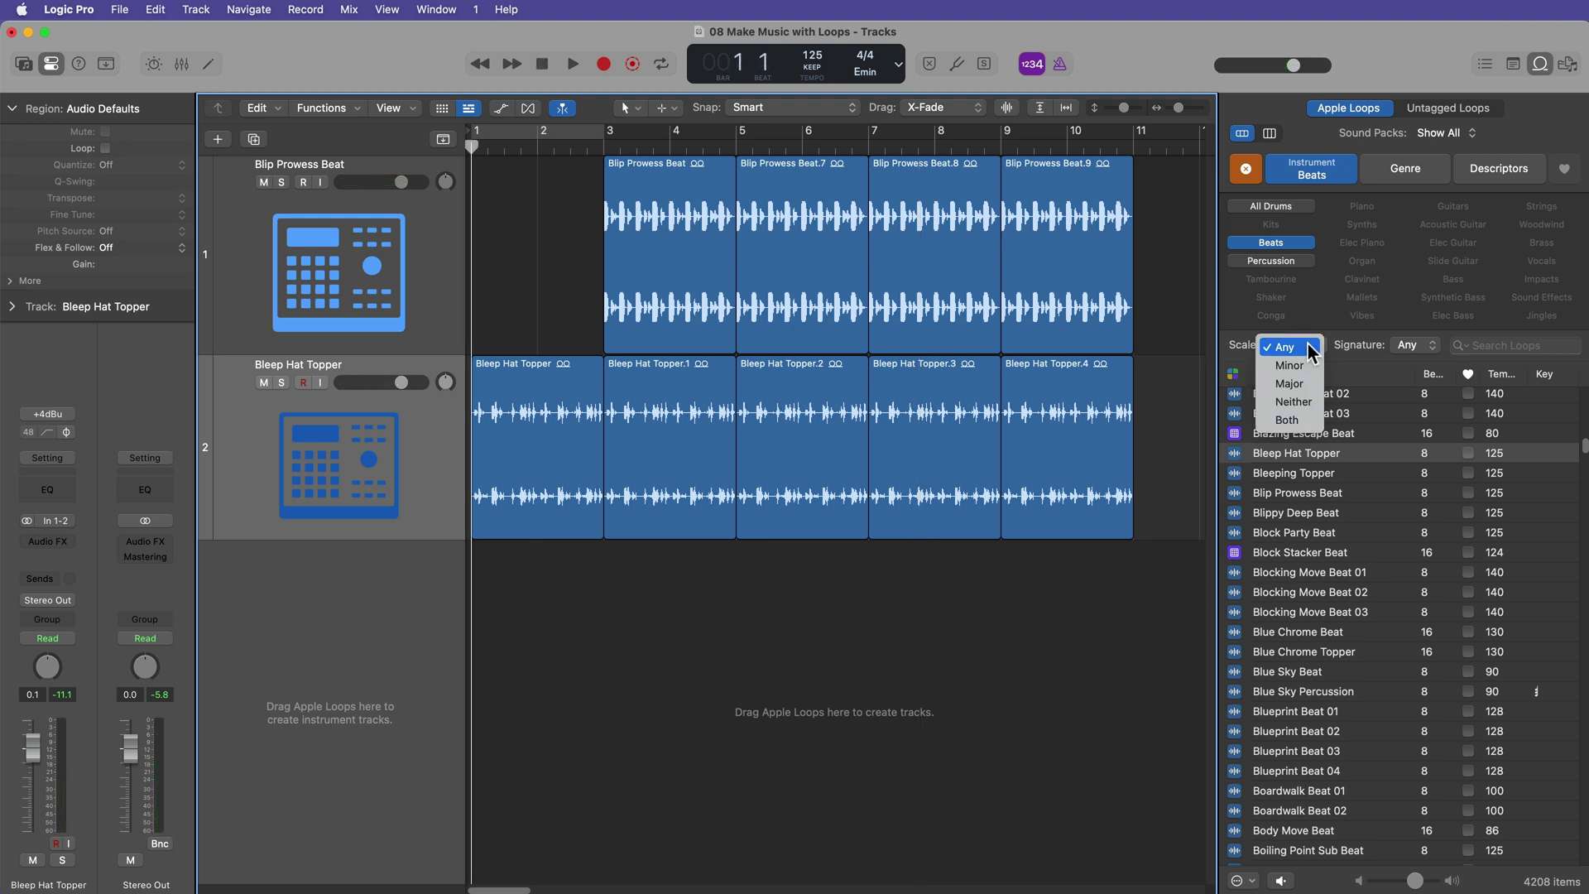
left_click(1256, 171)
left_click(1251, 171)
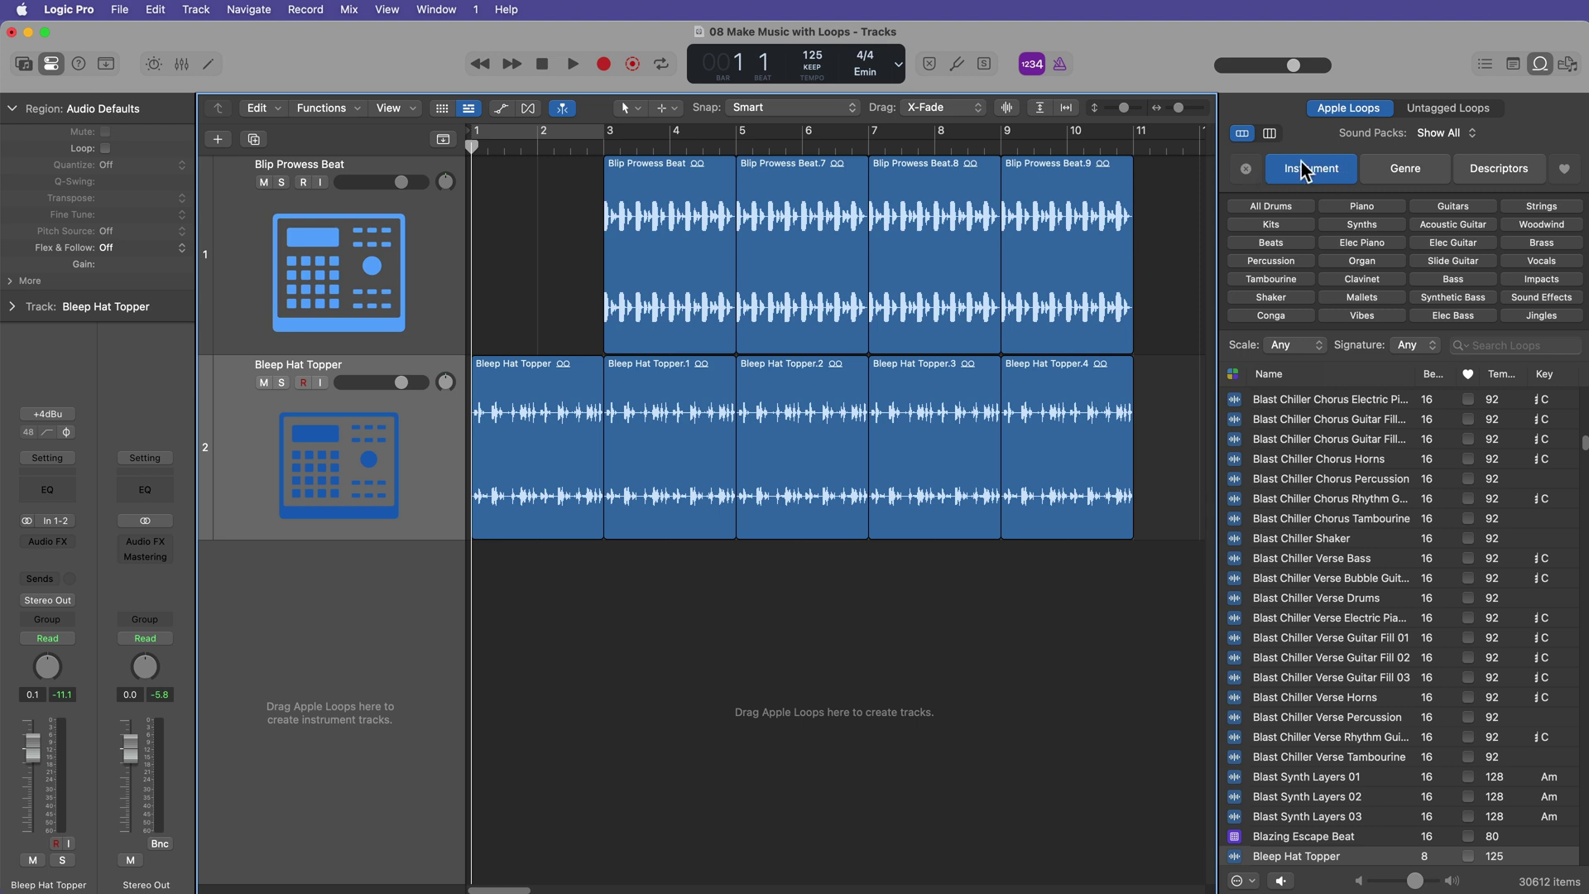
left_click(1299, 349)
left_click(1314, 367)
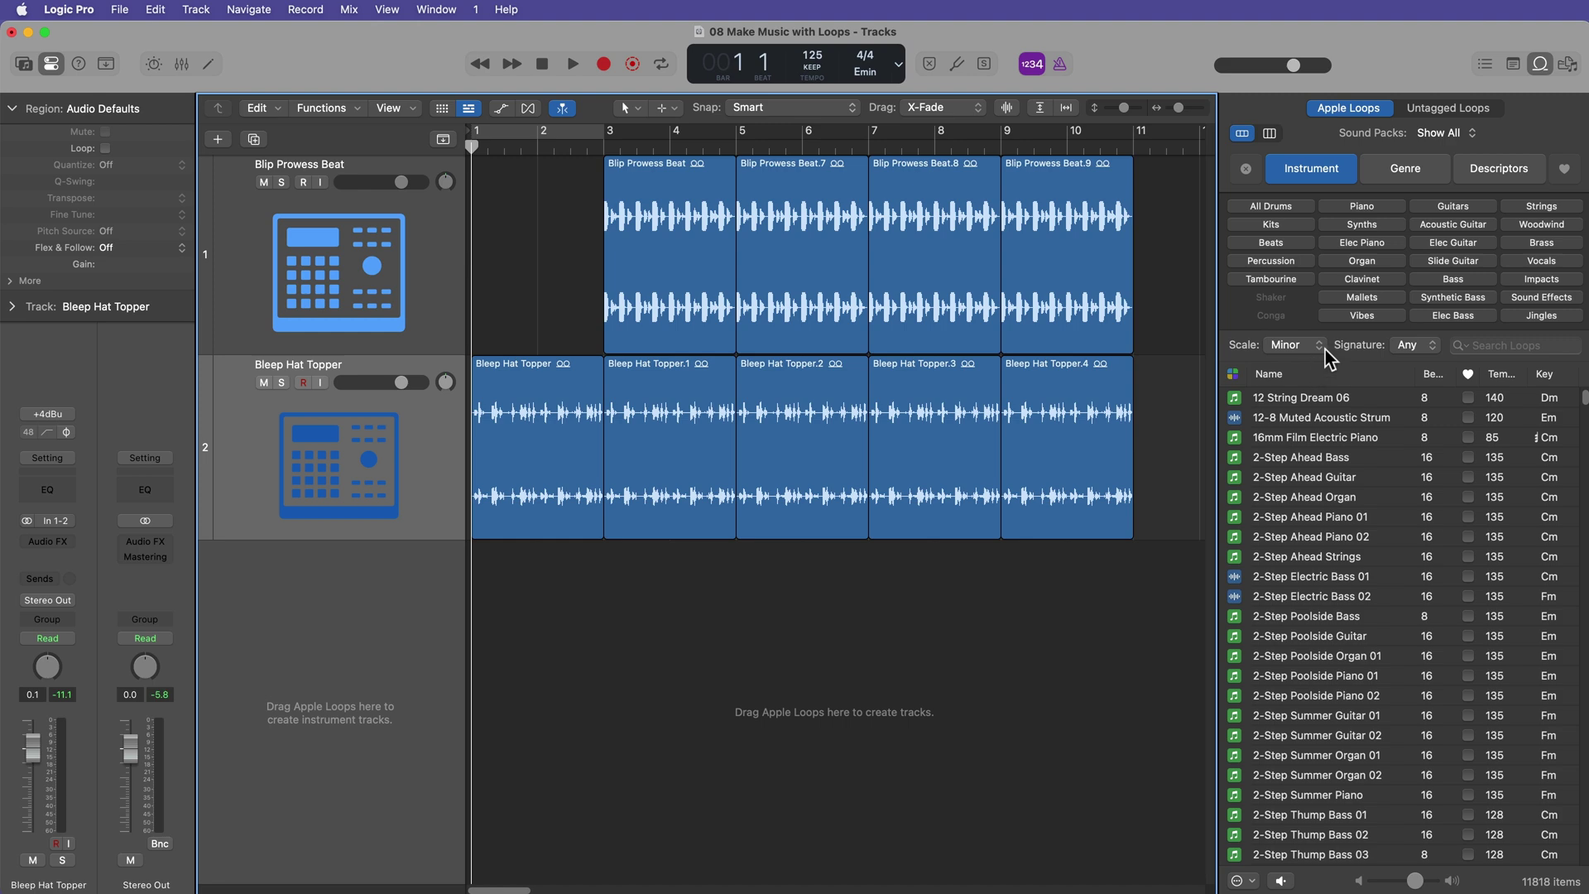
left_click(1453, 280)
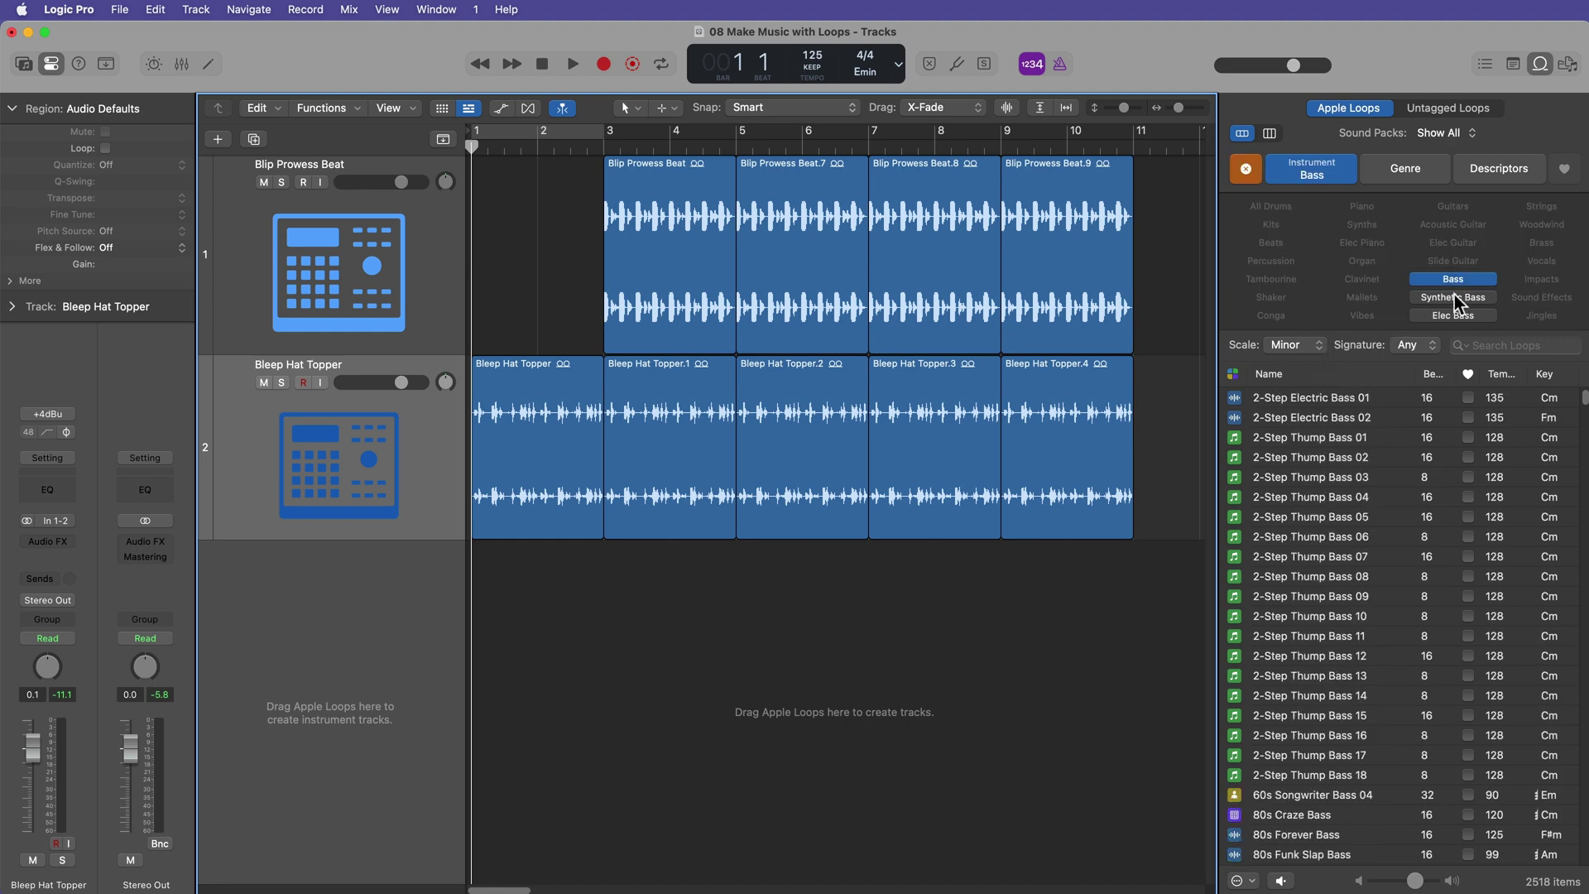
left_click(1456, 296)
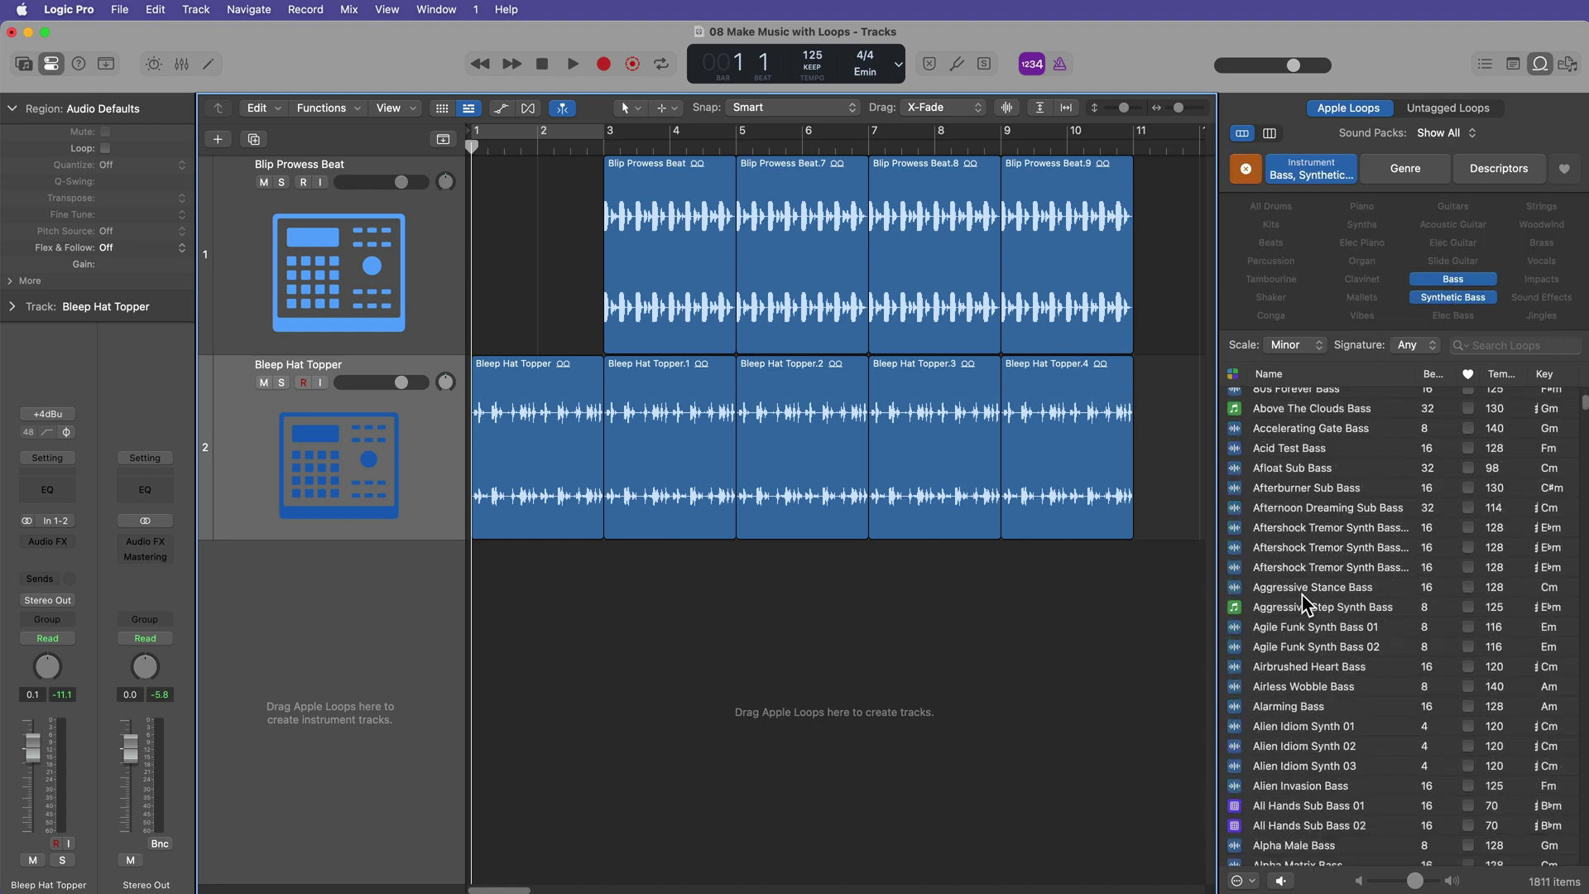
Audition minor synth bass loops, including Arrive Gently Synth Bass, Atomic Pulse Bass 01, Bang Bang Bass 01 and Bouncy 80s Groove Bass.
scroll(1303, 594, "down", 10)
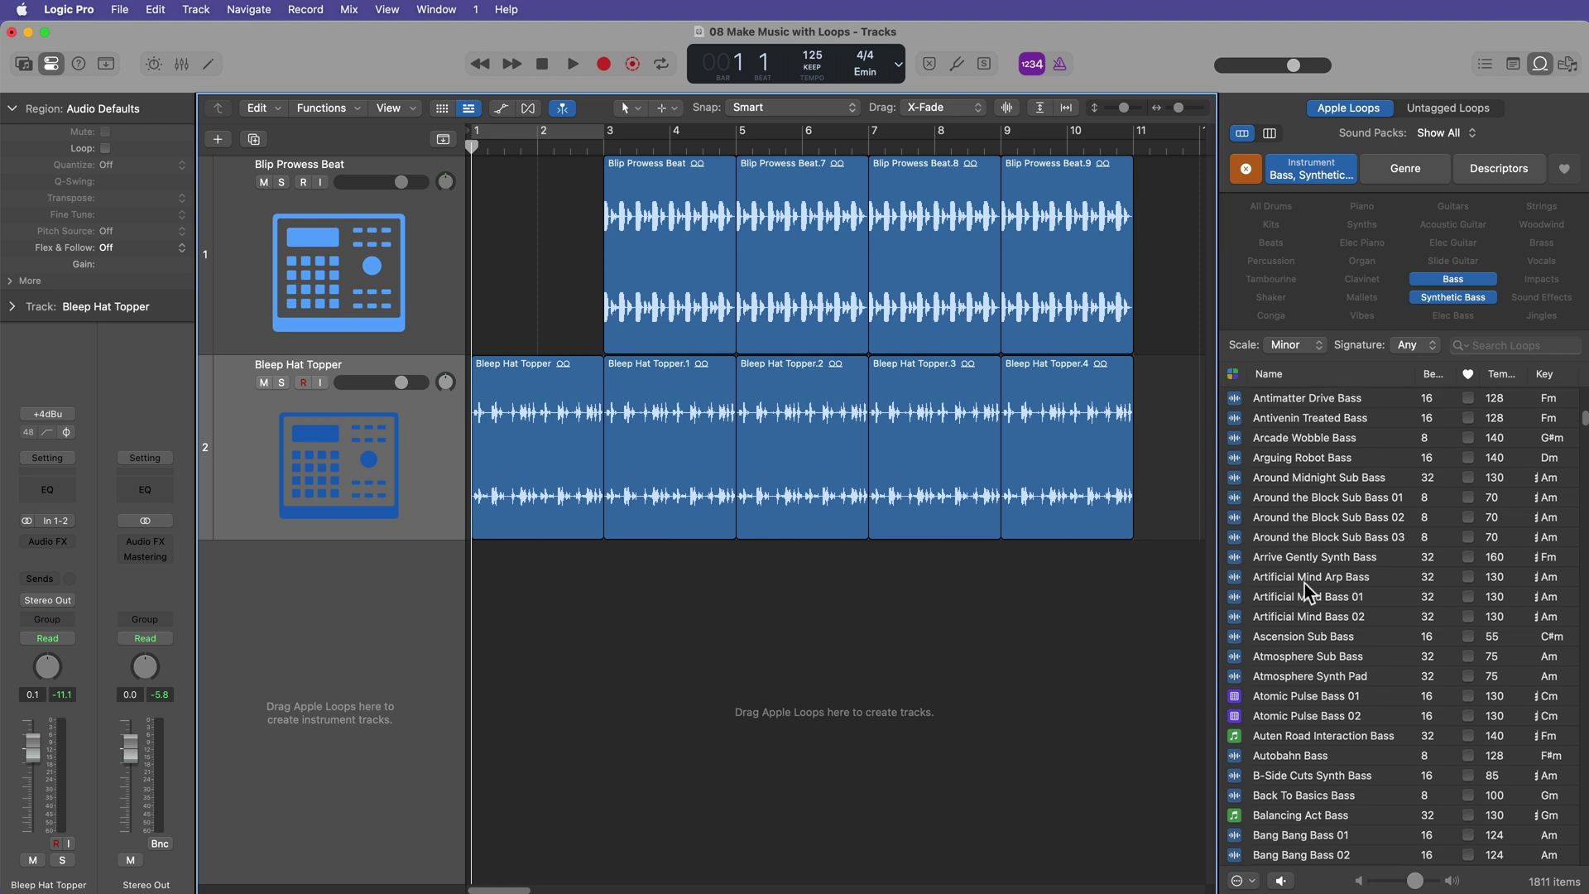
left_click(1309, 559)
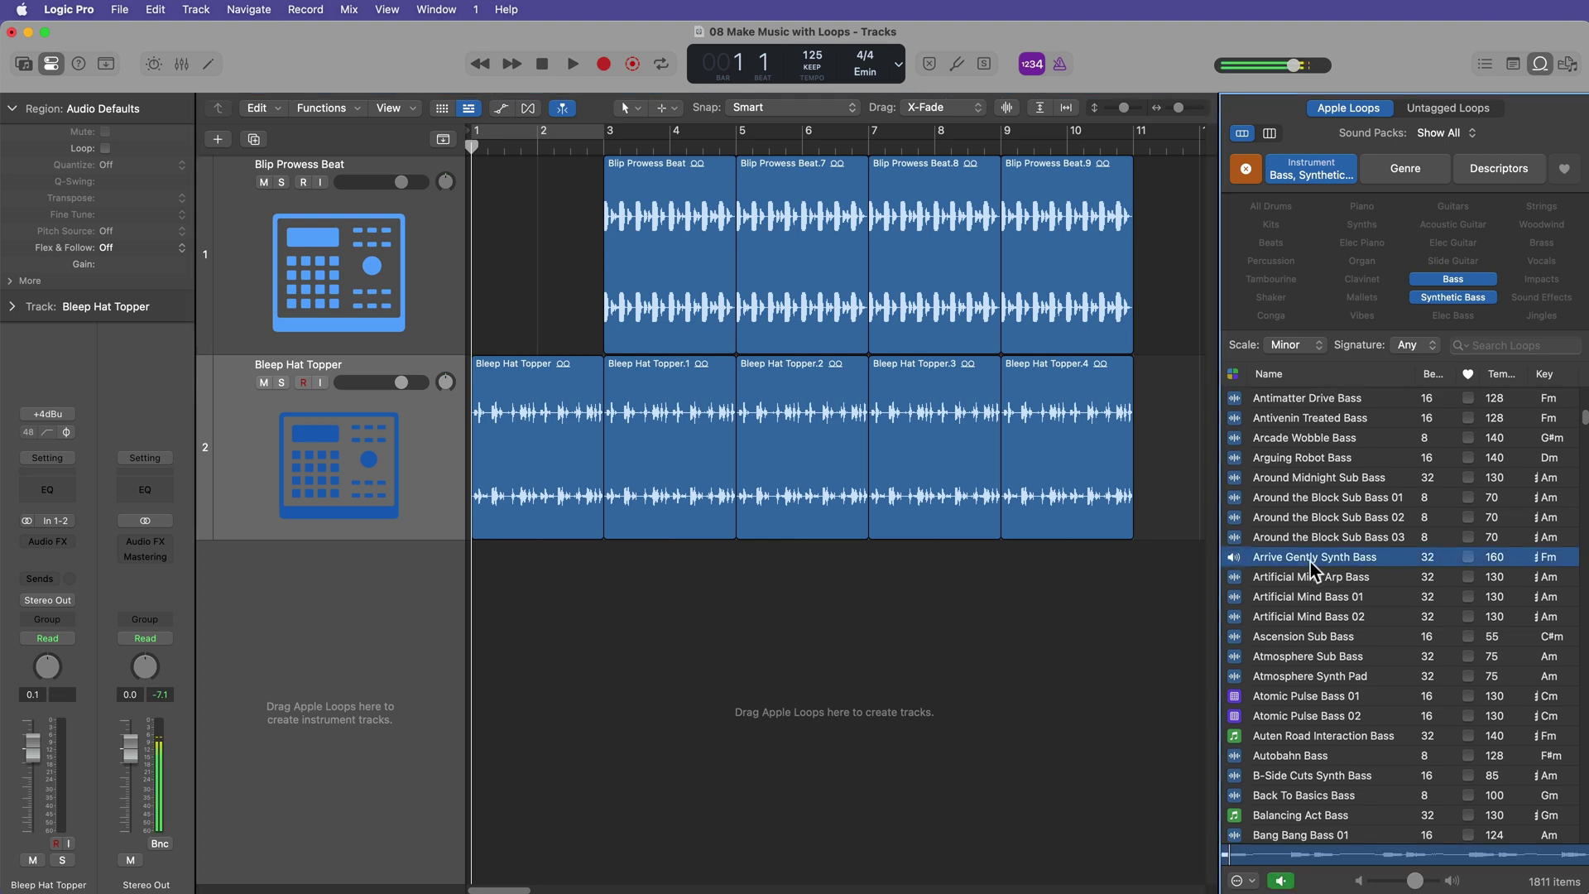
left_click(1309, 618)
left_click(1299, 695)
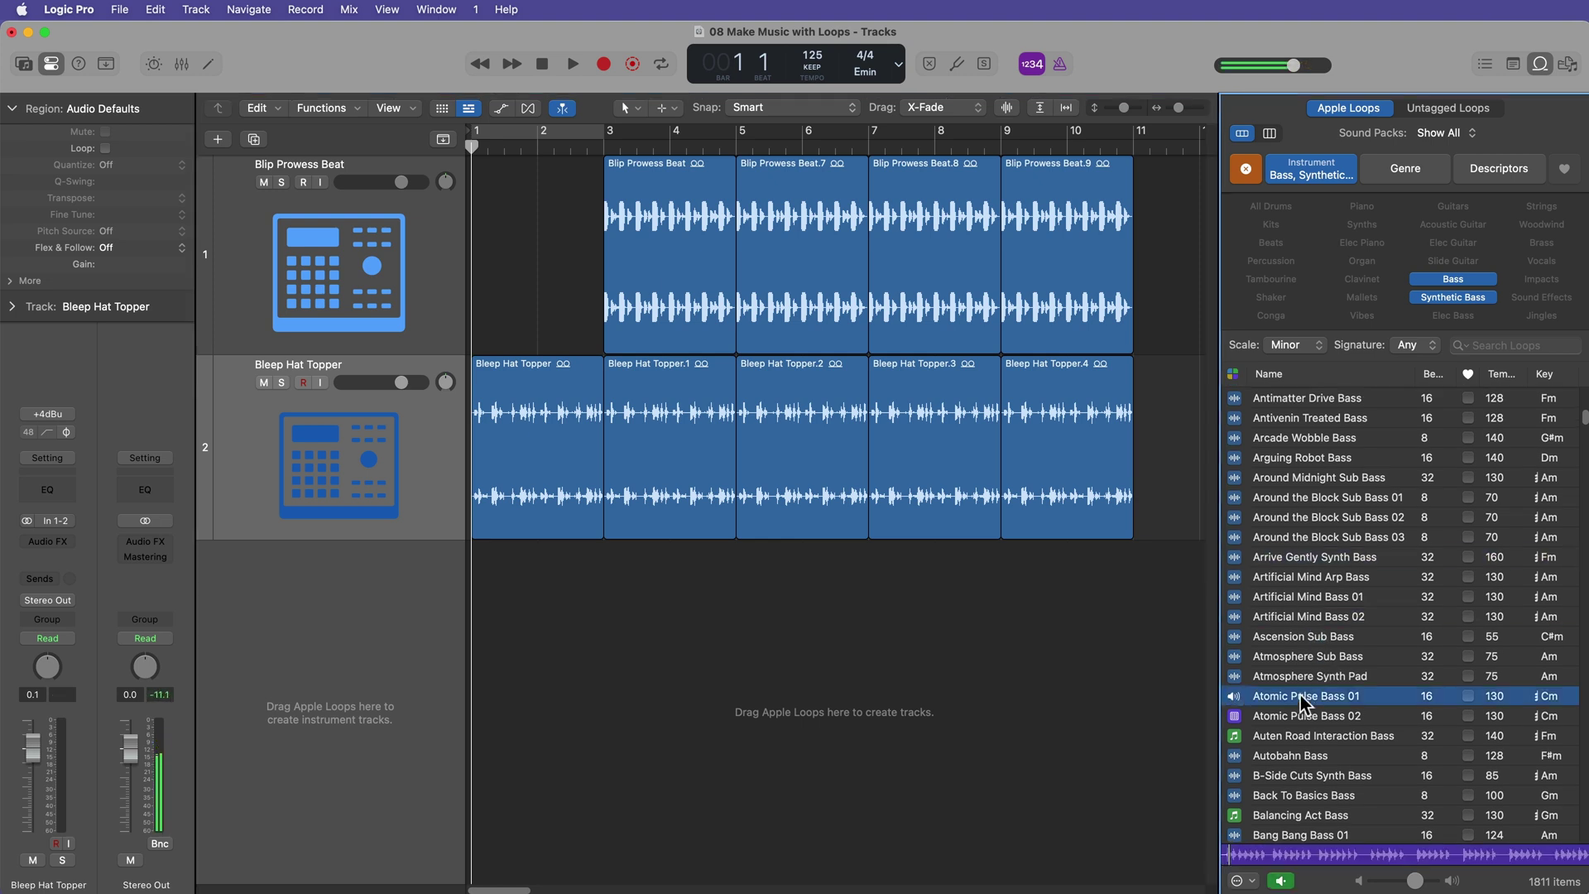
scroll(1302, 695, "down", 5)
left_click(1296, 517)
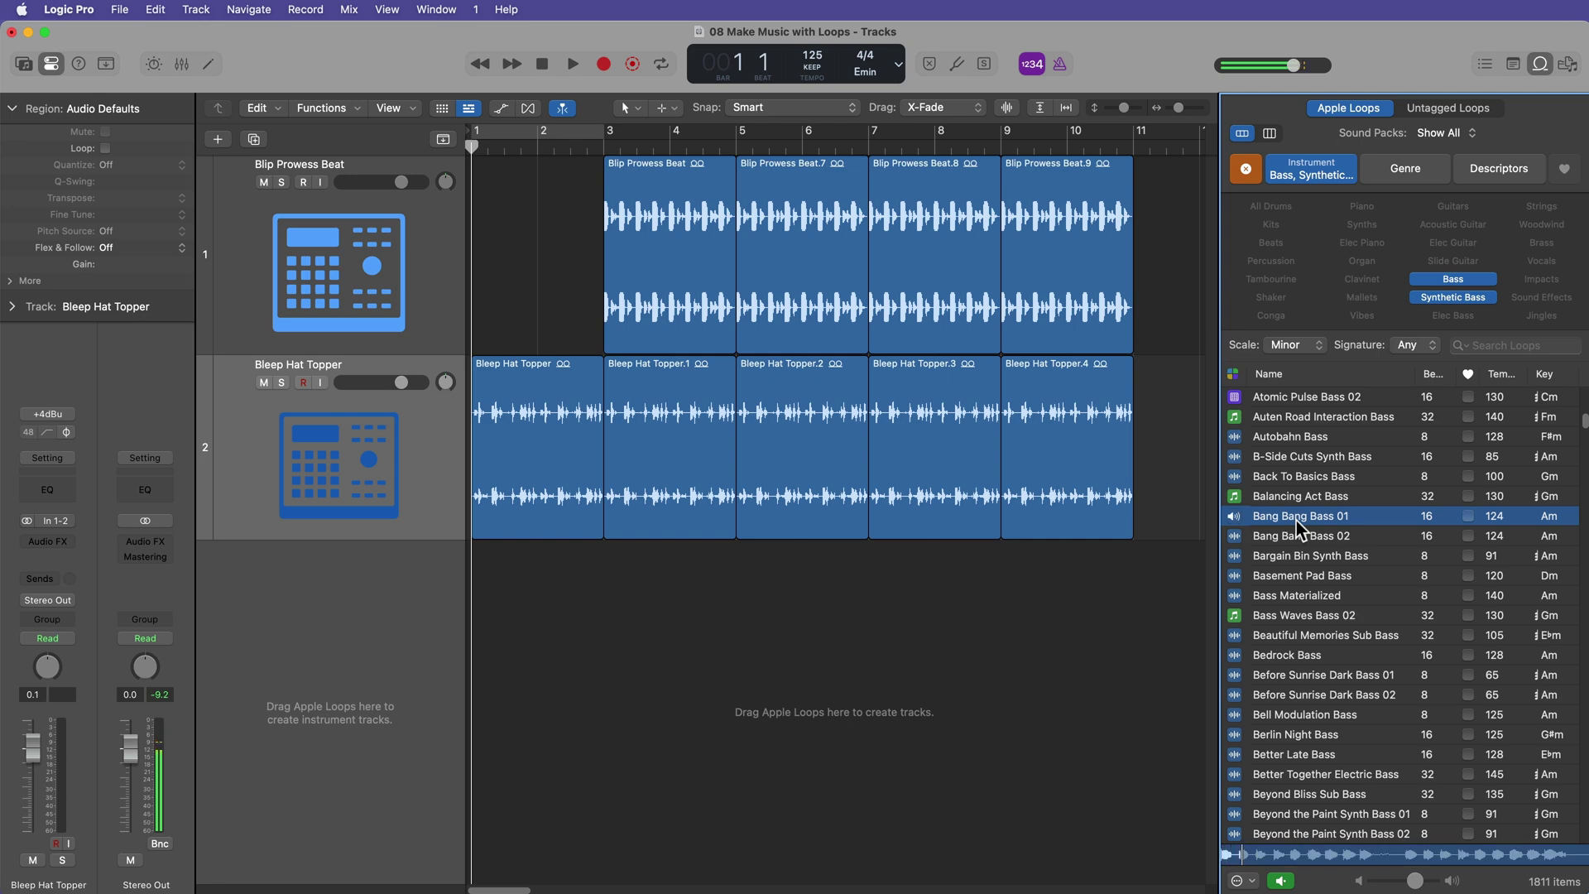
scroll(1293, 648, "down", 10)
left_click(1335, 713)
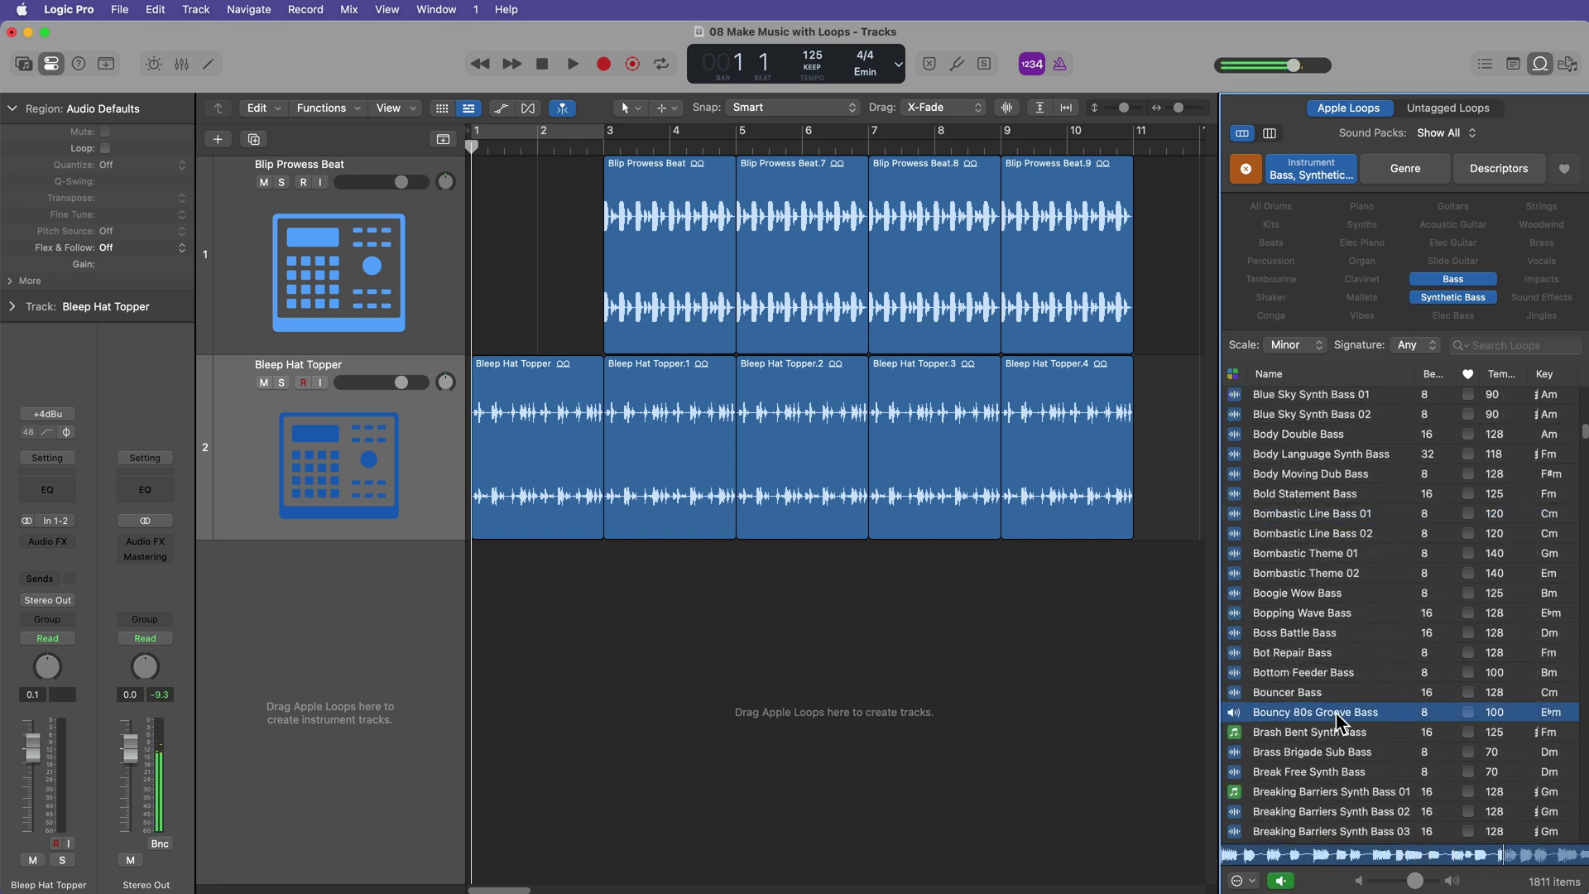
left_click(1335, 712)
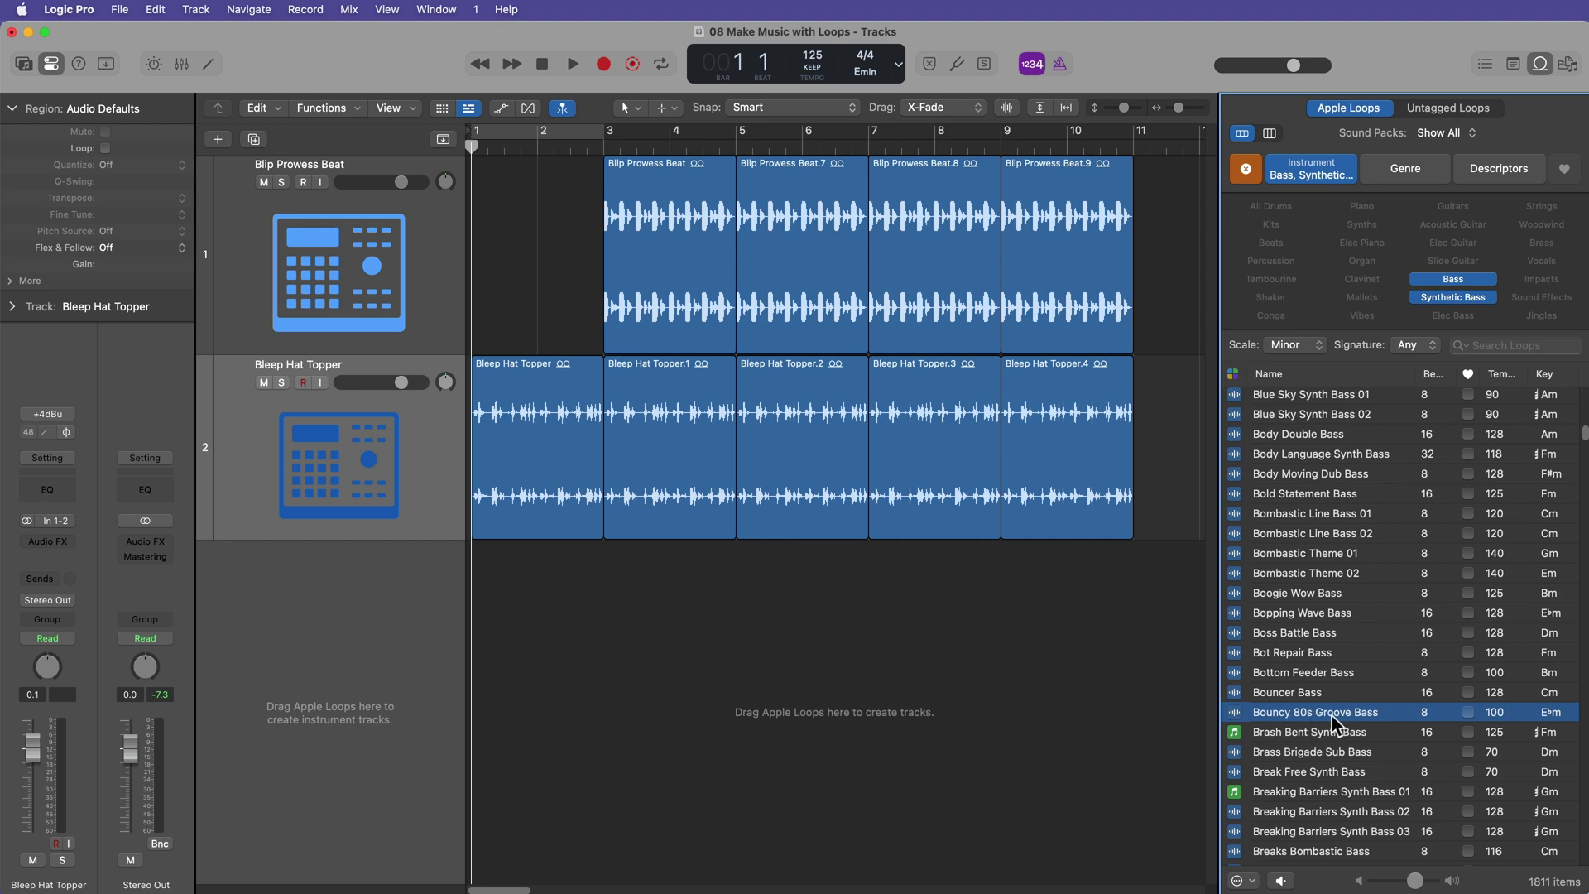
Shorten the project window, keep loop previews set to Play in Project Key and audition Bouncy 80s Groove Bass.
left_click_drag(1197, 892, 1162, 447)
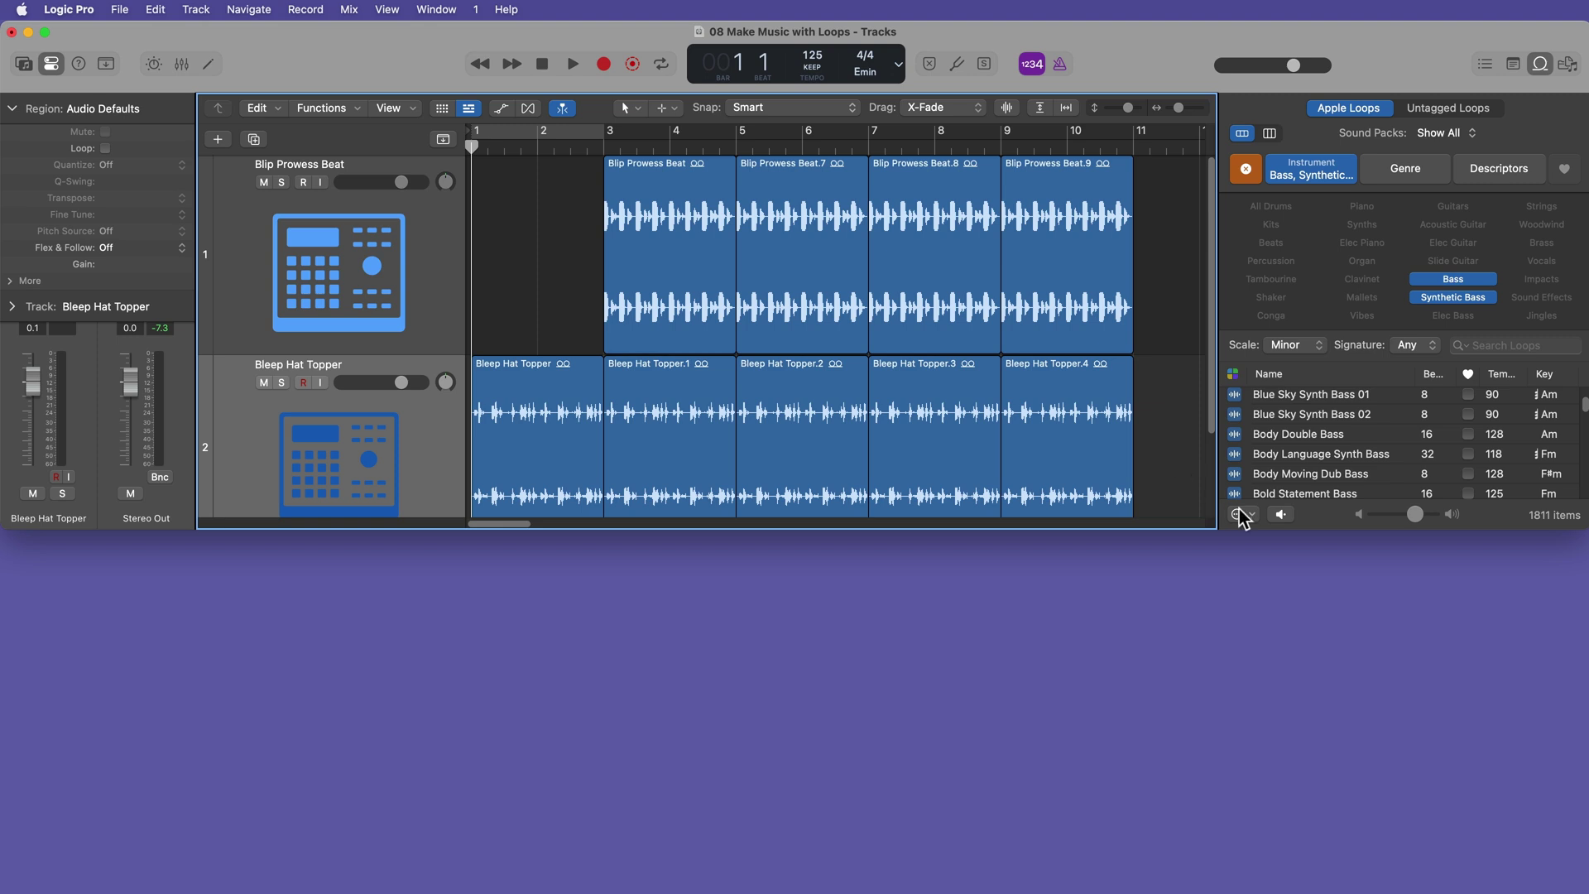
scroll(1277, 438, "down", 5)
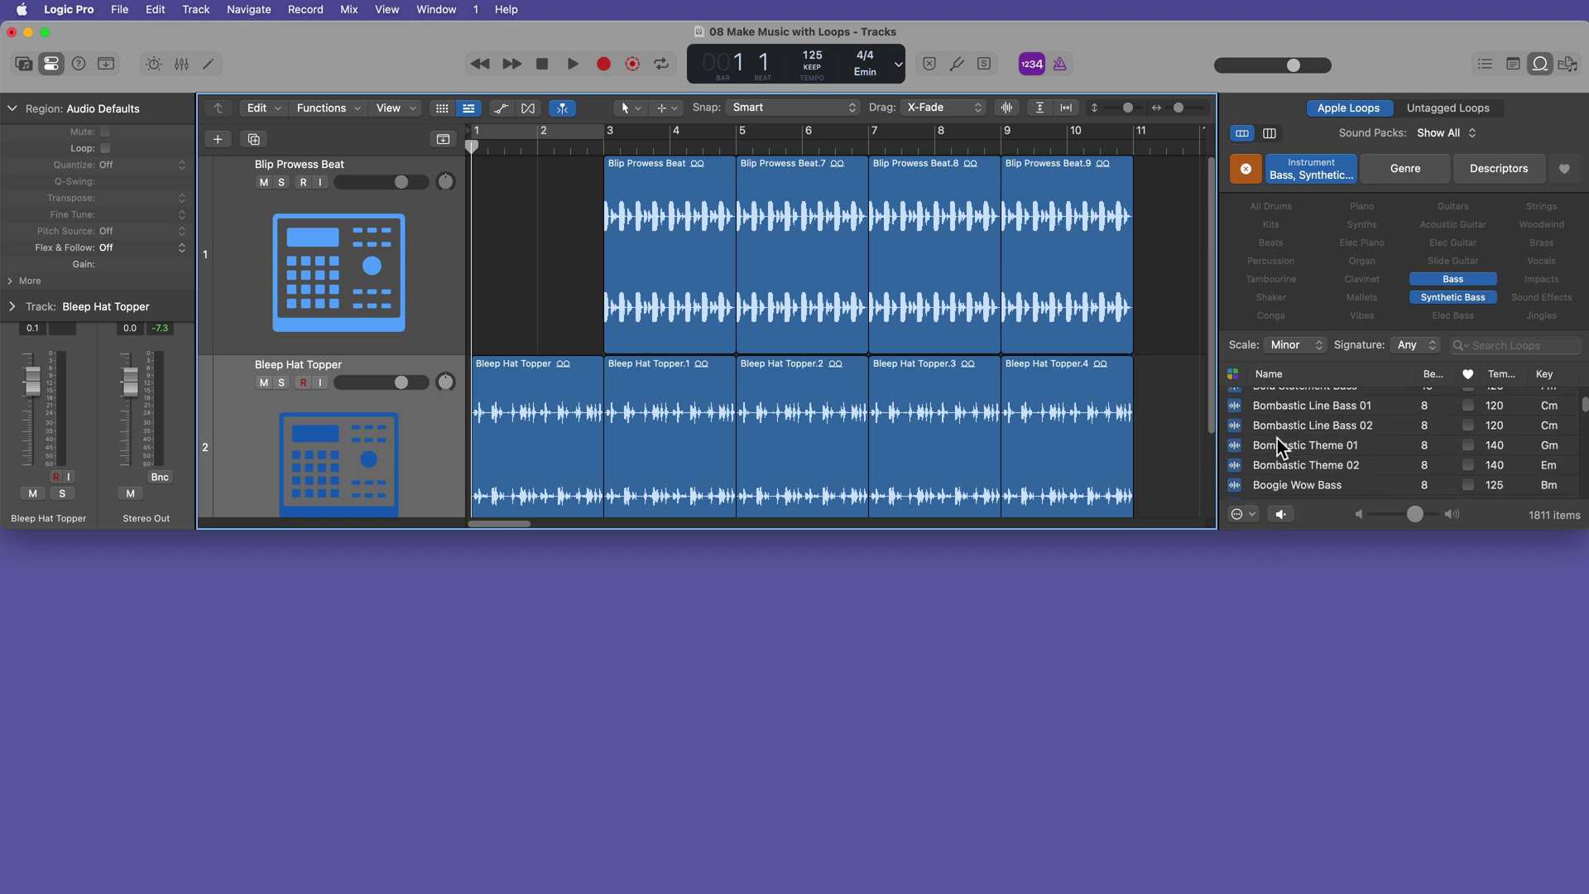
left_click(1254, 517)
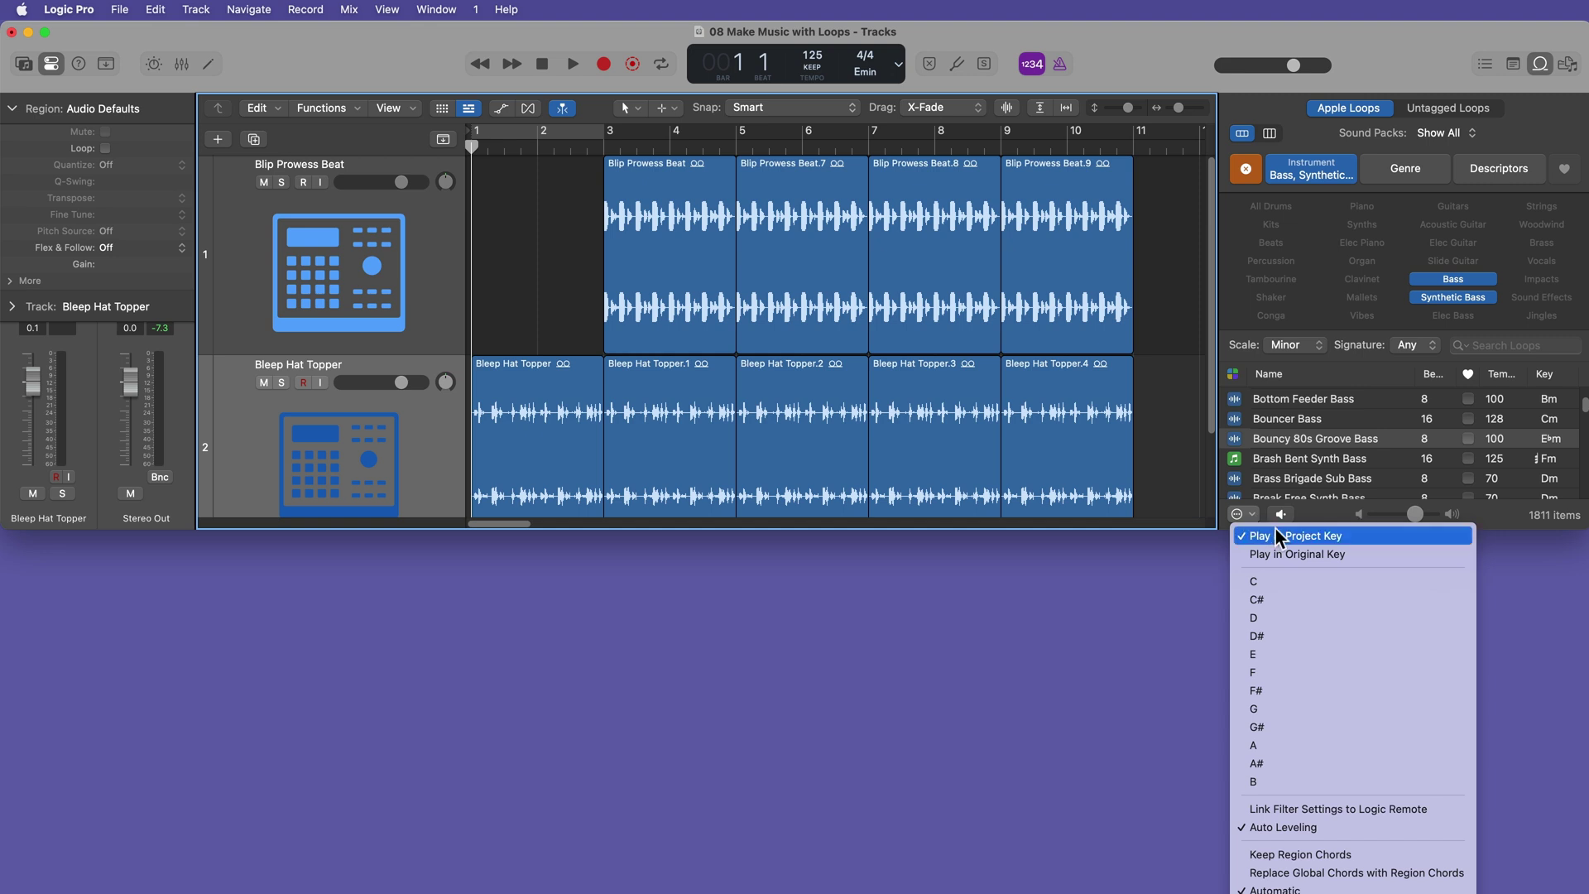
left_click(1369, 535)
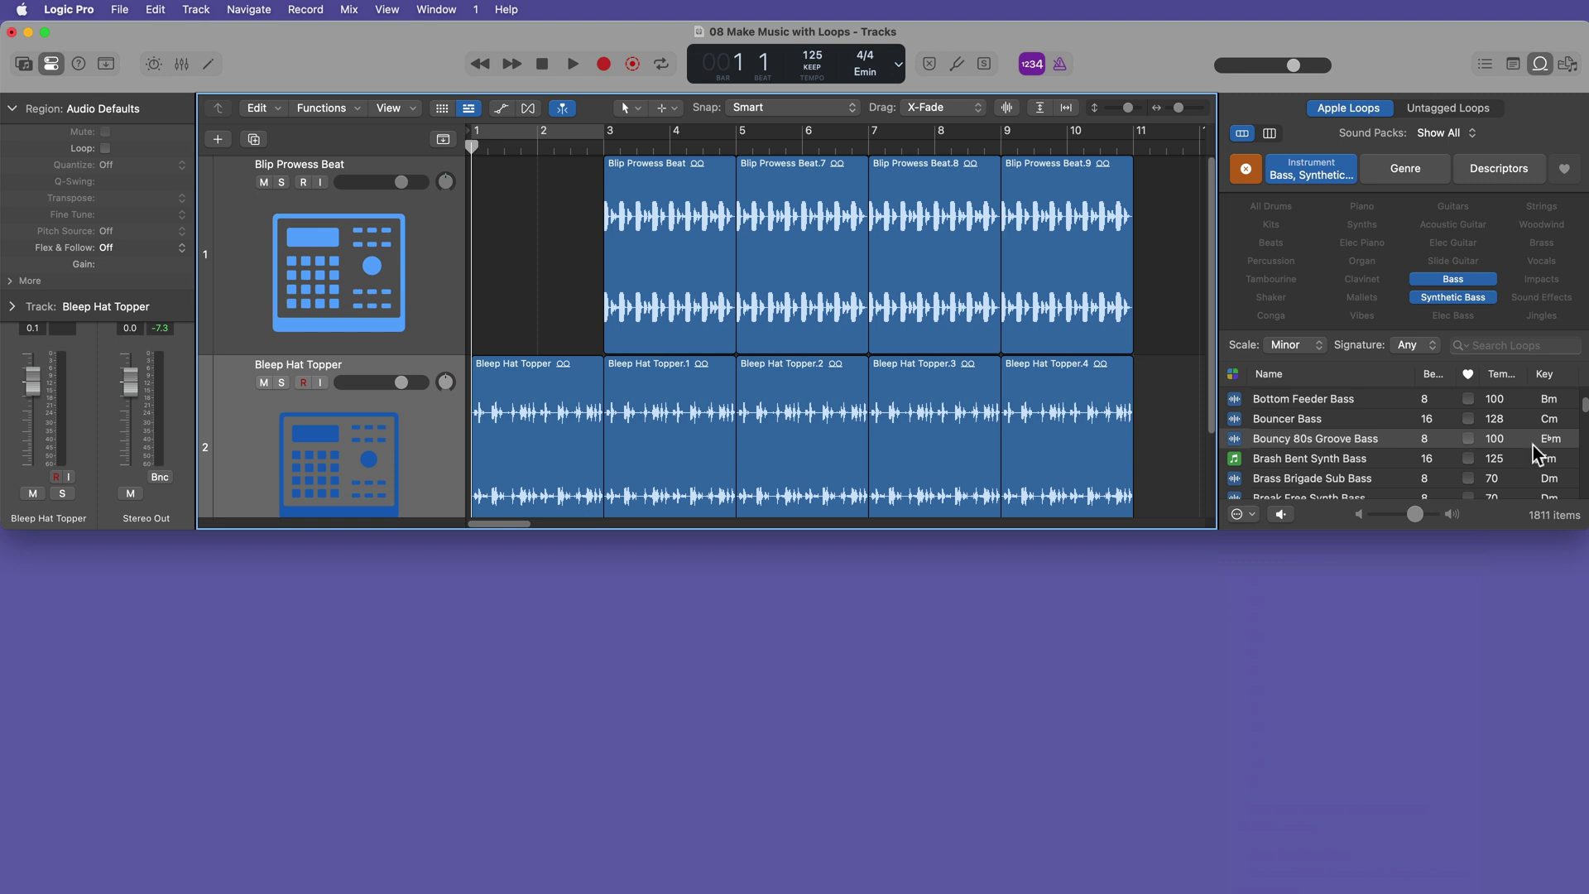
left_click(1336, 436)
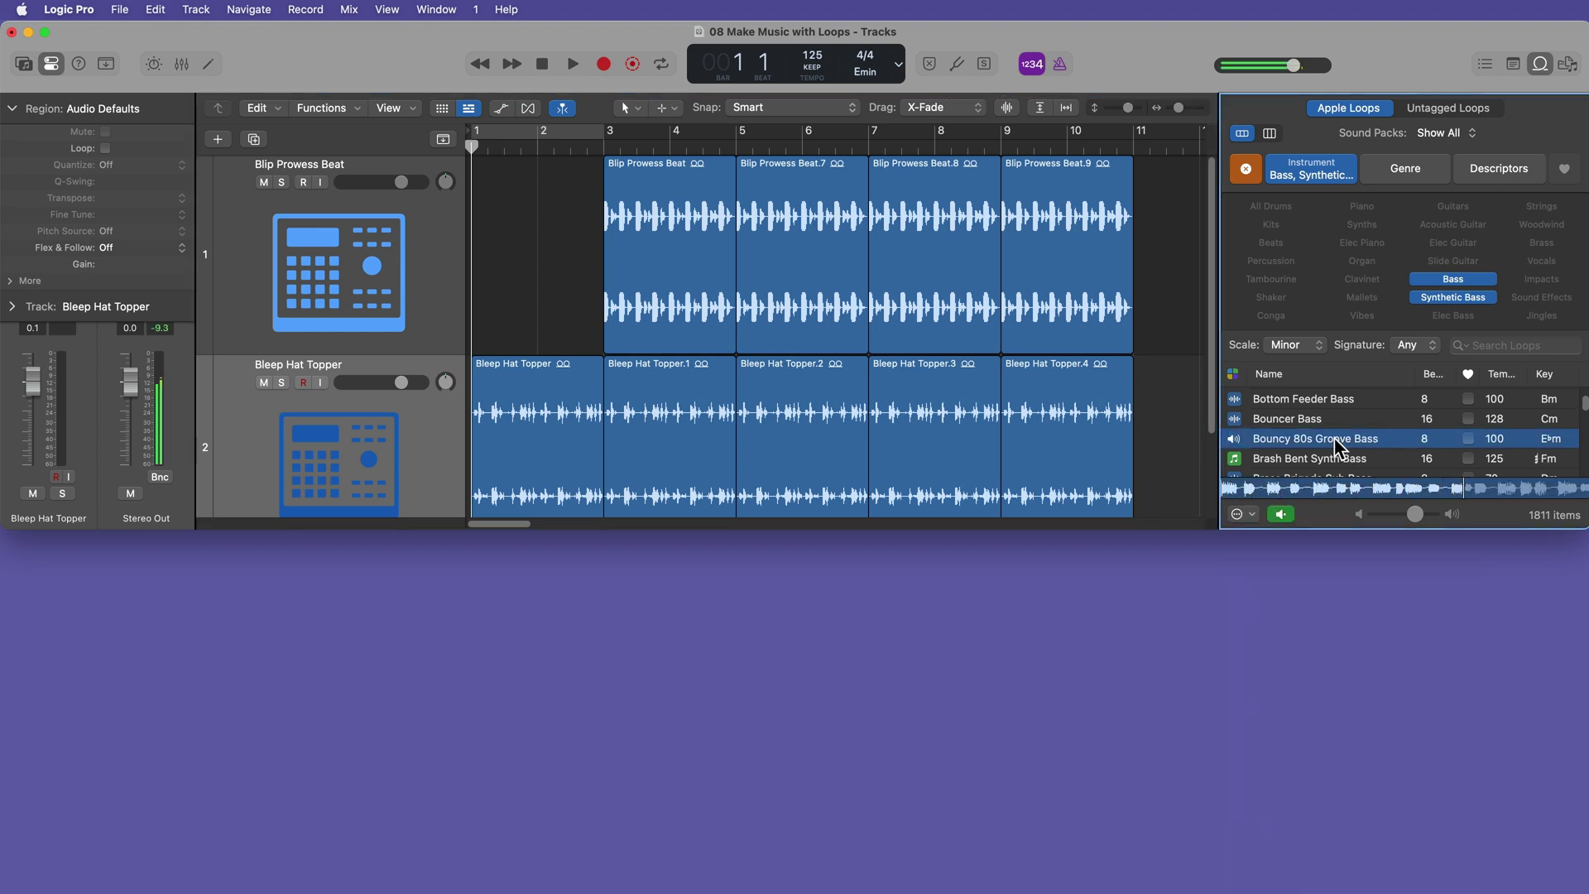
left_click(1334, 437)
Set loop previews to Play in Original Key and audition Bouncy 80s Groove Bass.
left_click(1246, 514)
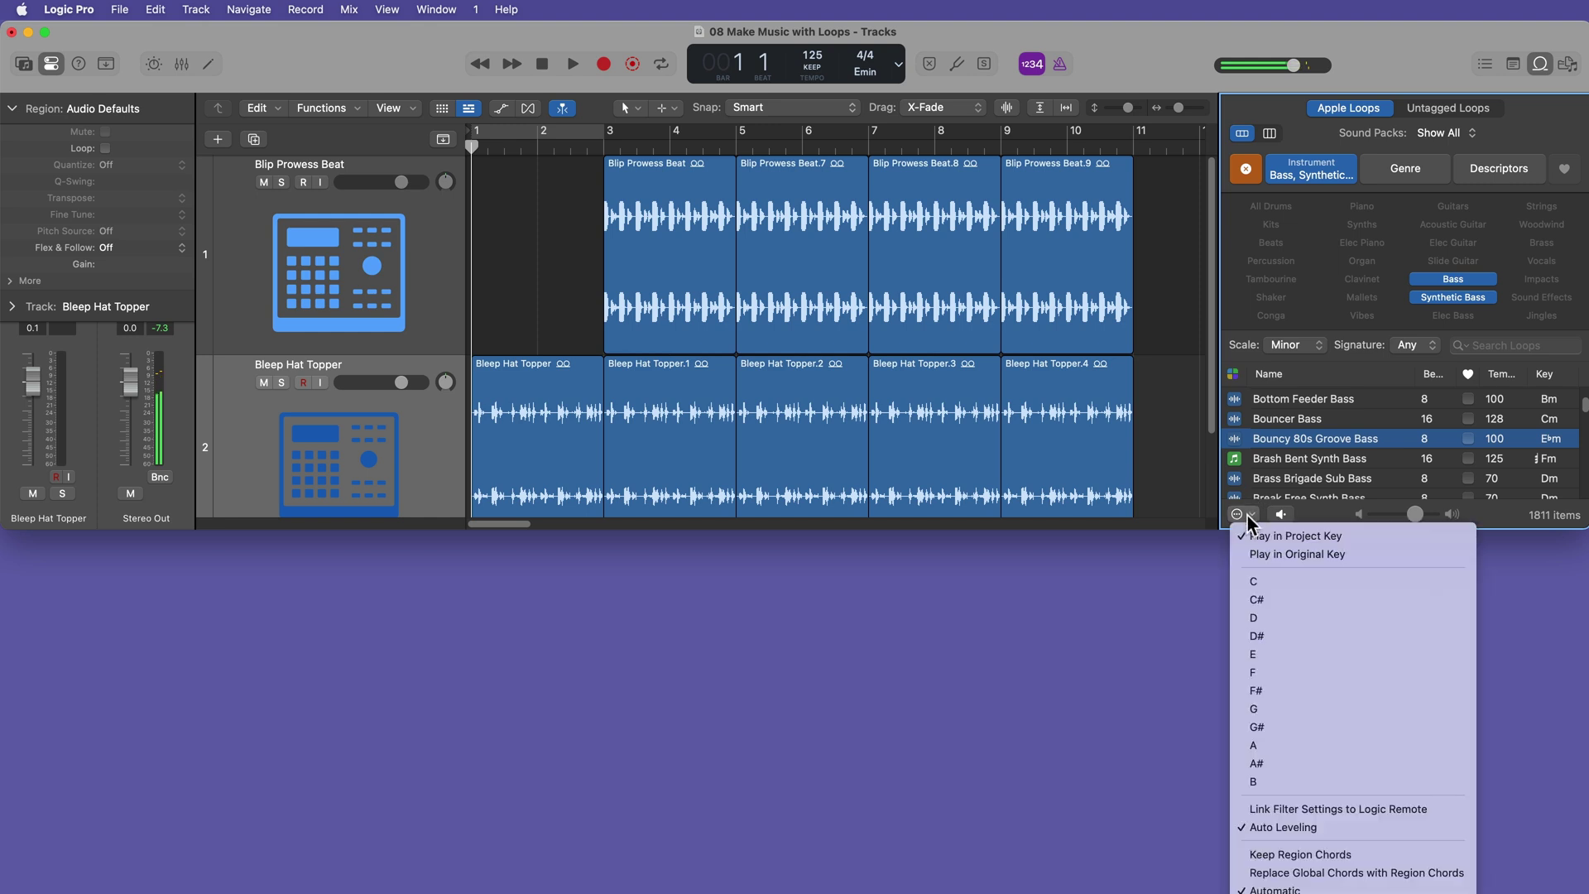
left_click(1319, 554)
left_click(1341, 436)
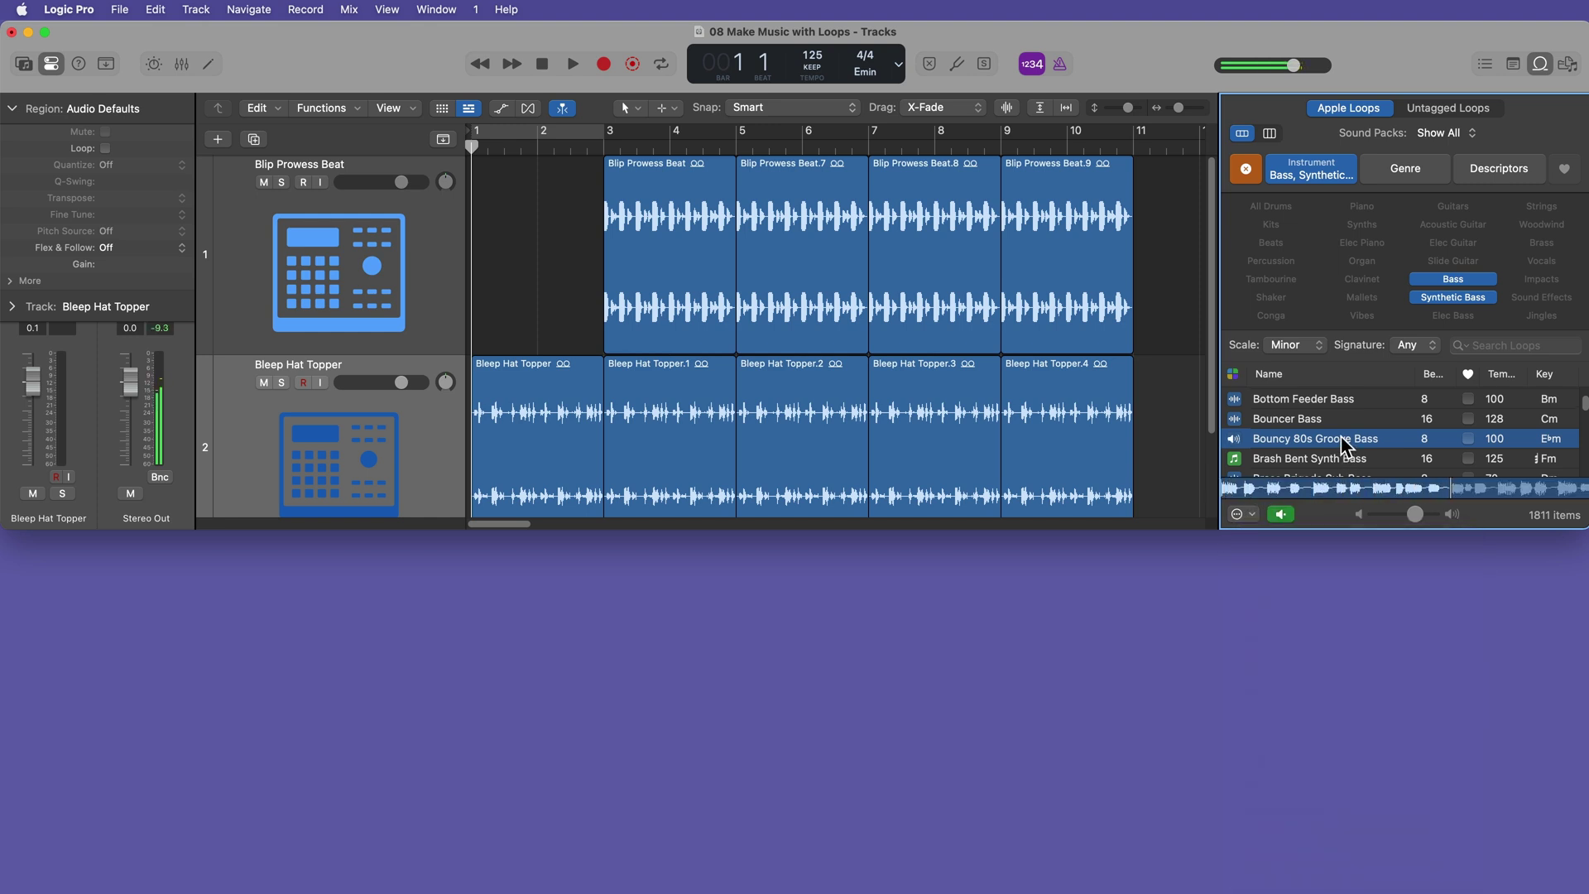
left_click(1340, 437)
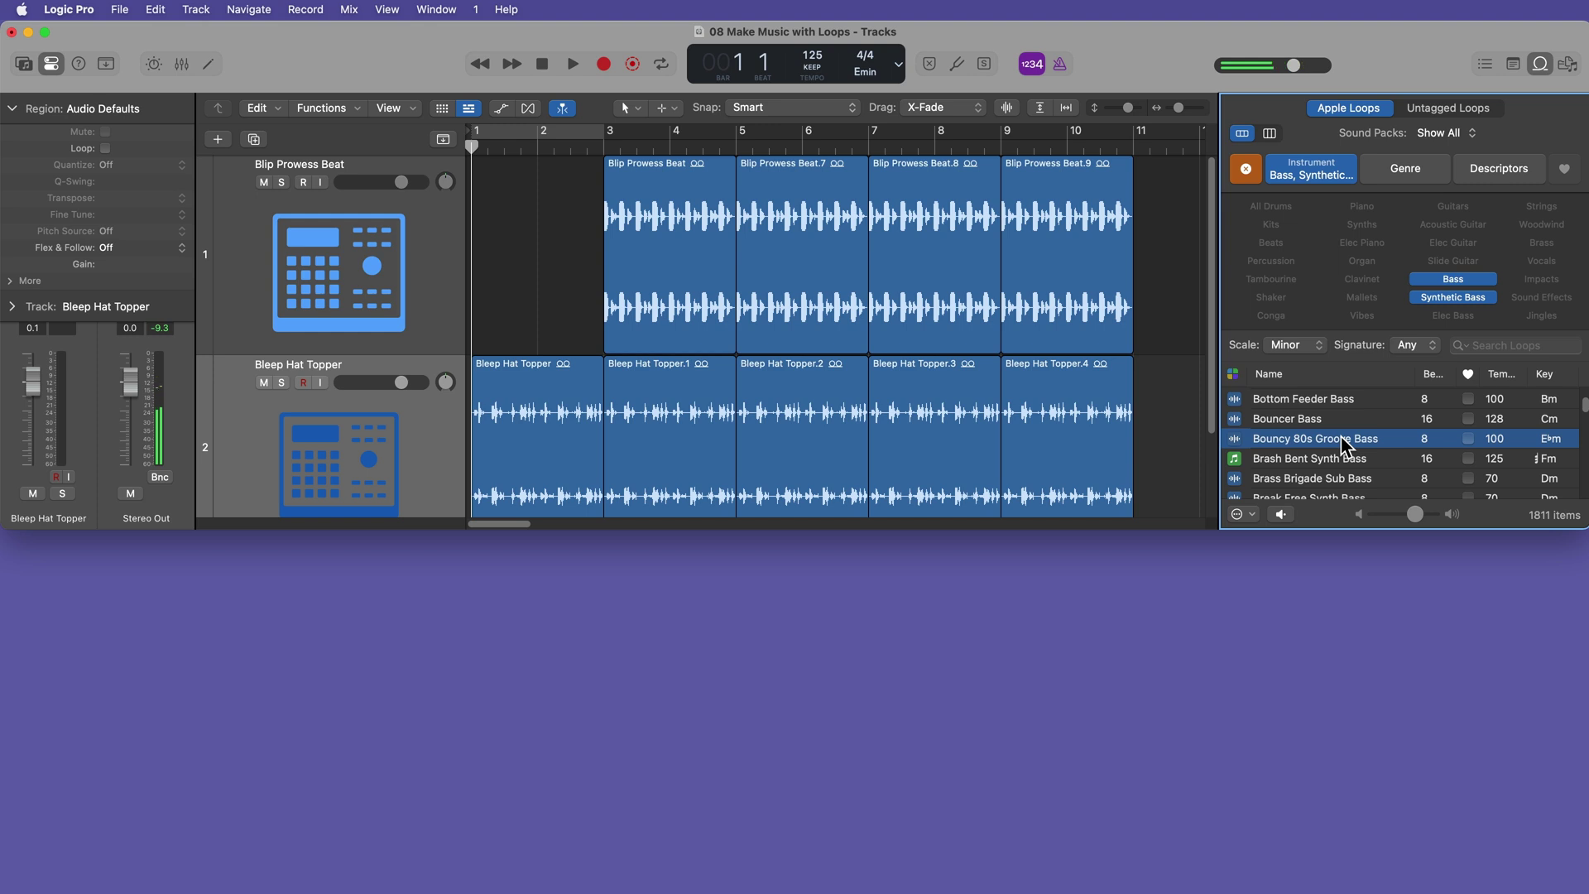
Switch loop previews back to Play in Project Key and restore the project window to full height.
left_click(1242, 514)
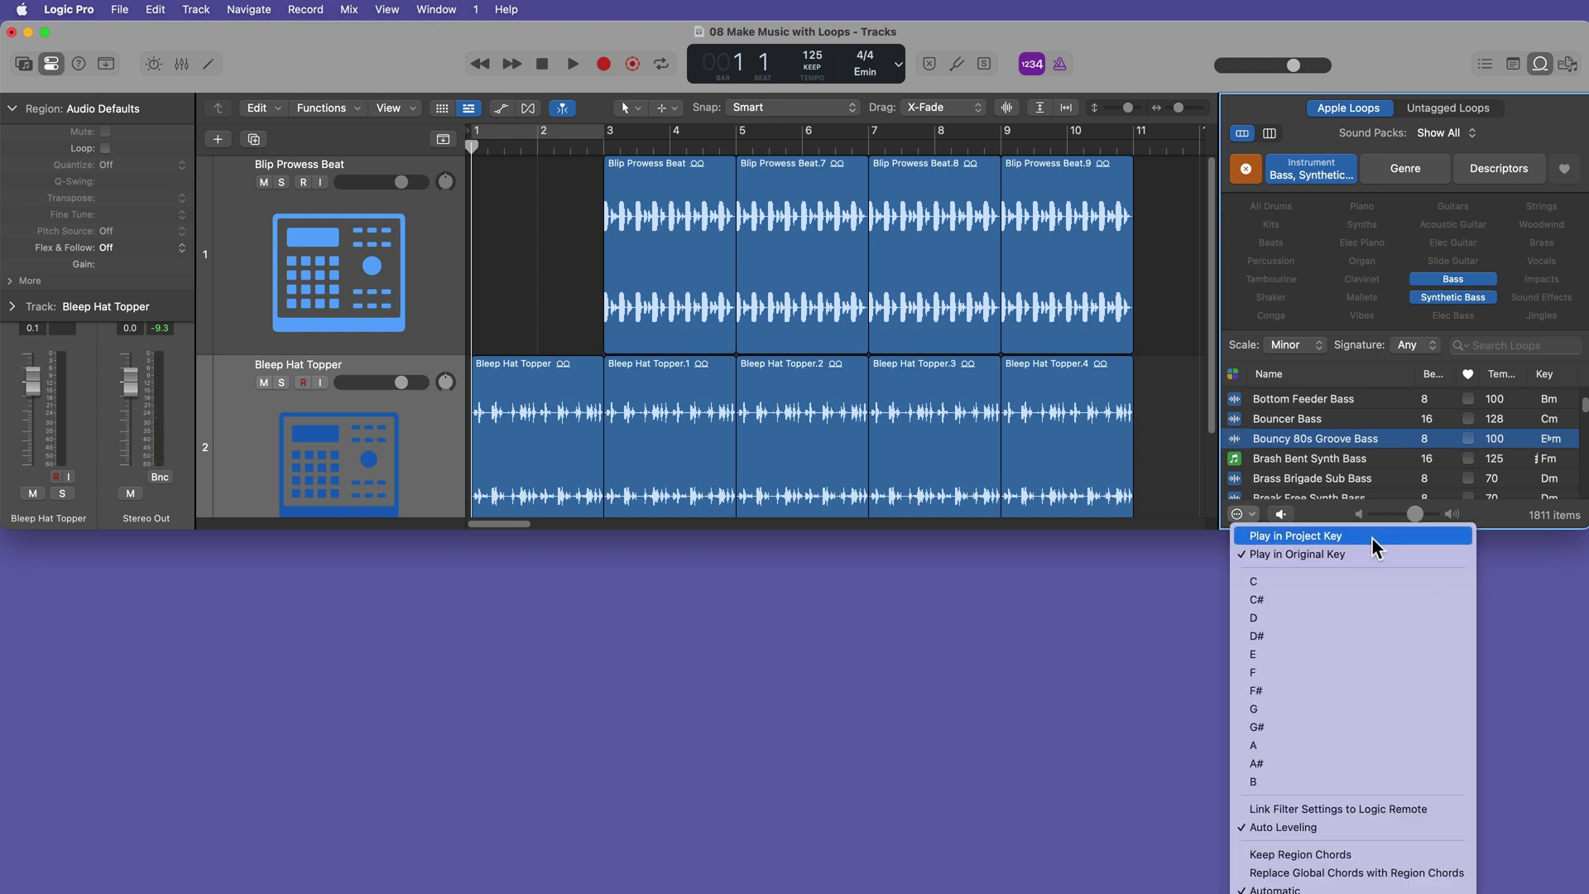
left_click(1372, 539)
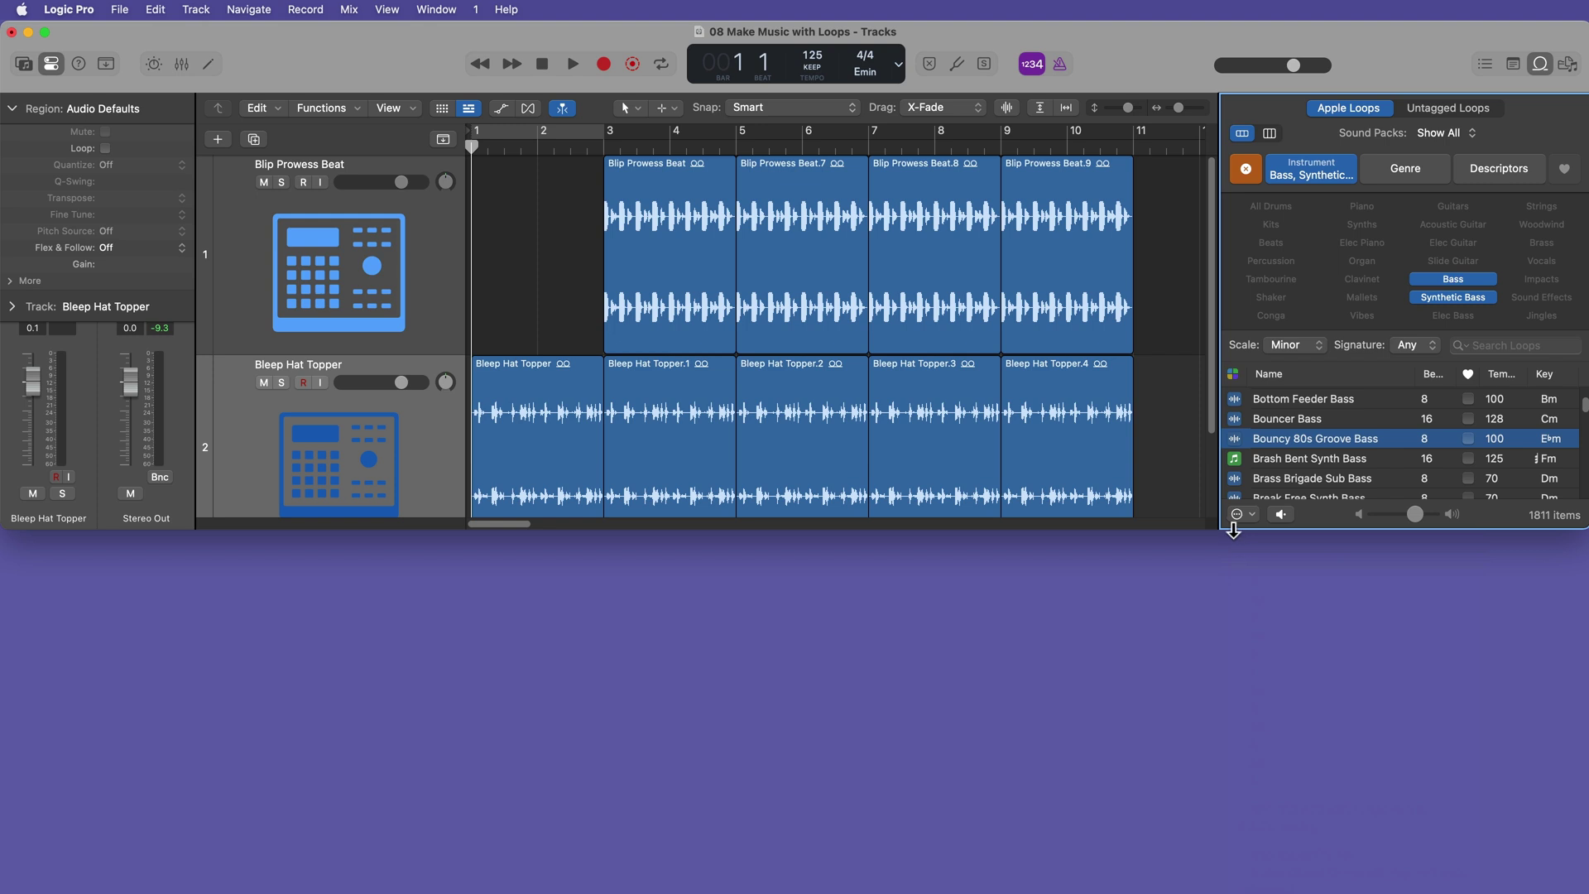
left_click_drag(1233, 530, 1205, 892)
left_click(1127, 670)
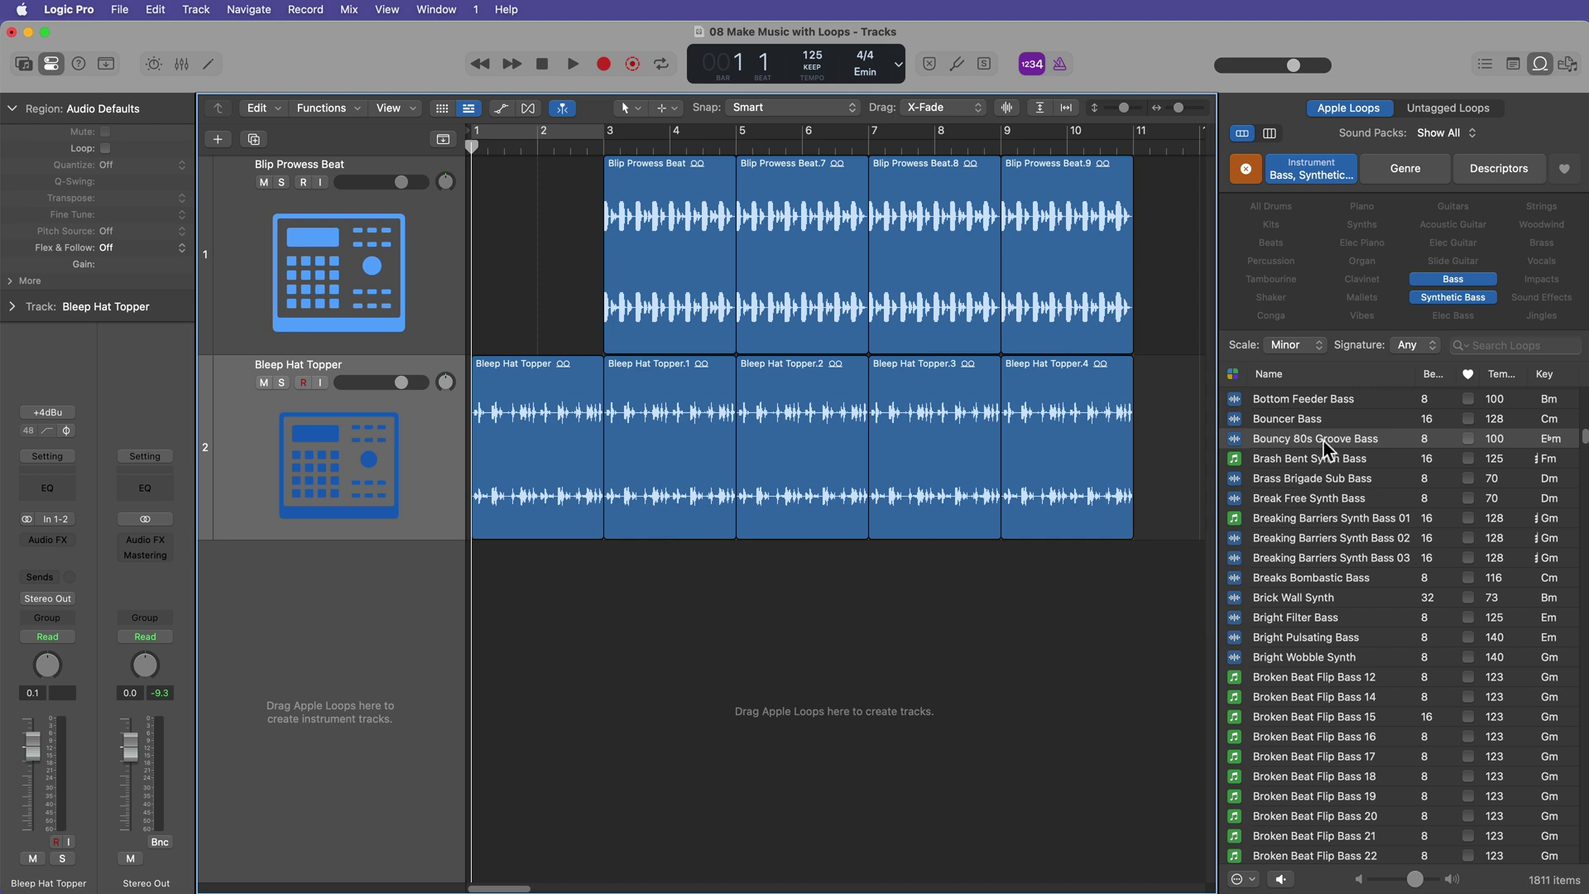
Add the Bouncy 80s Groove Bass loop at bar 3 on a new, taller track and play it in a cycle from bar 3 to 5.
left_click_drag(1323, 440, 629, 629)
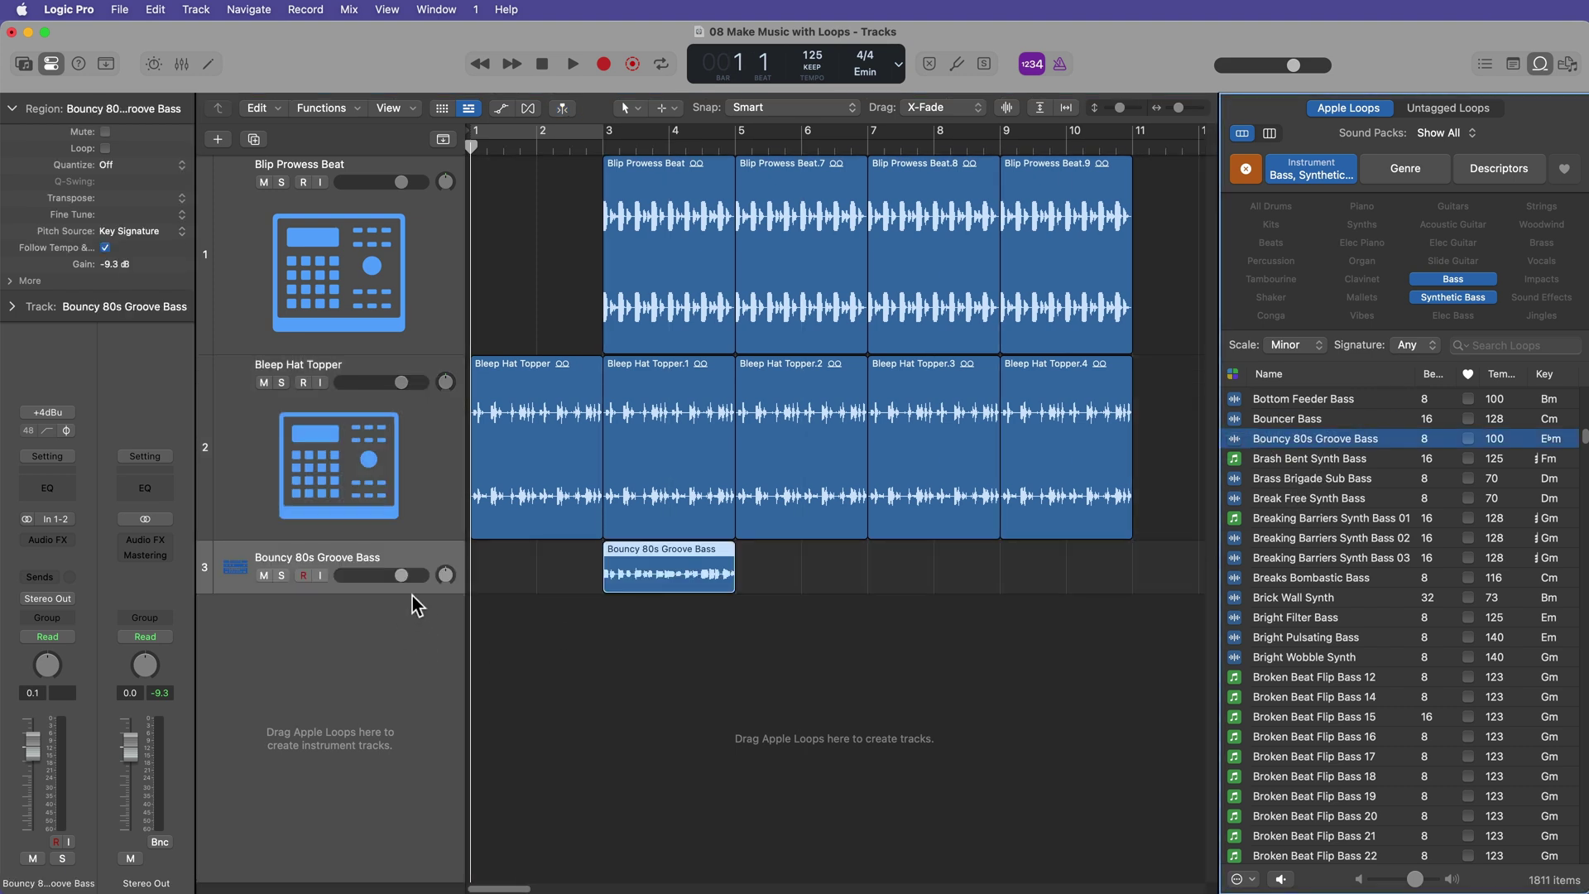
left_click_drag(412, 593, 412, 724)
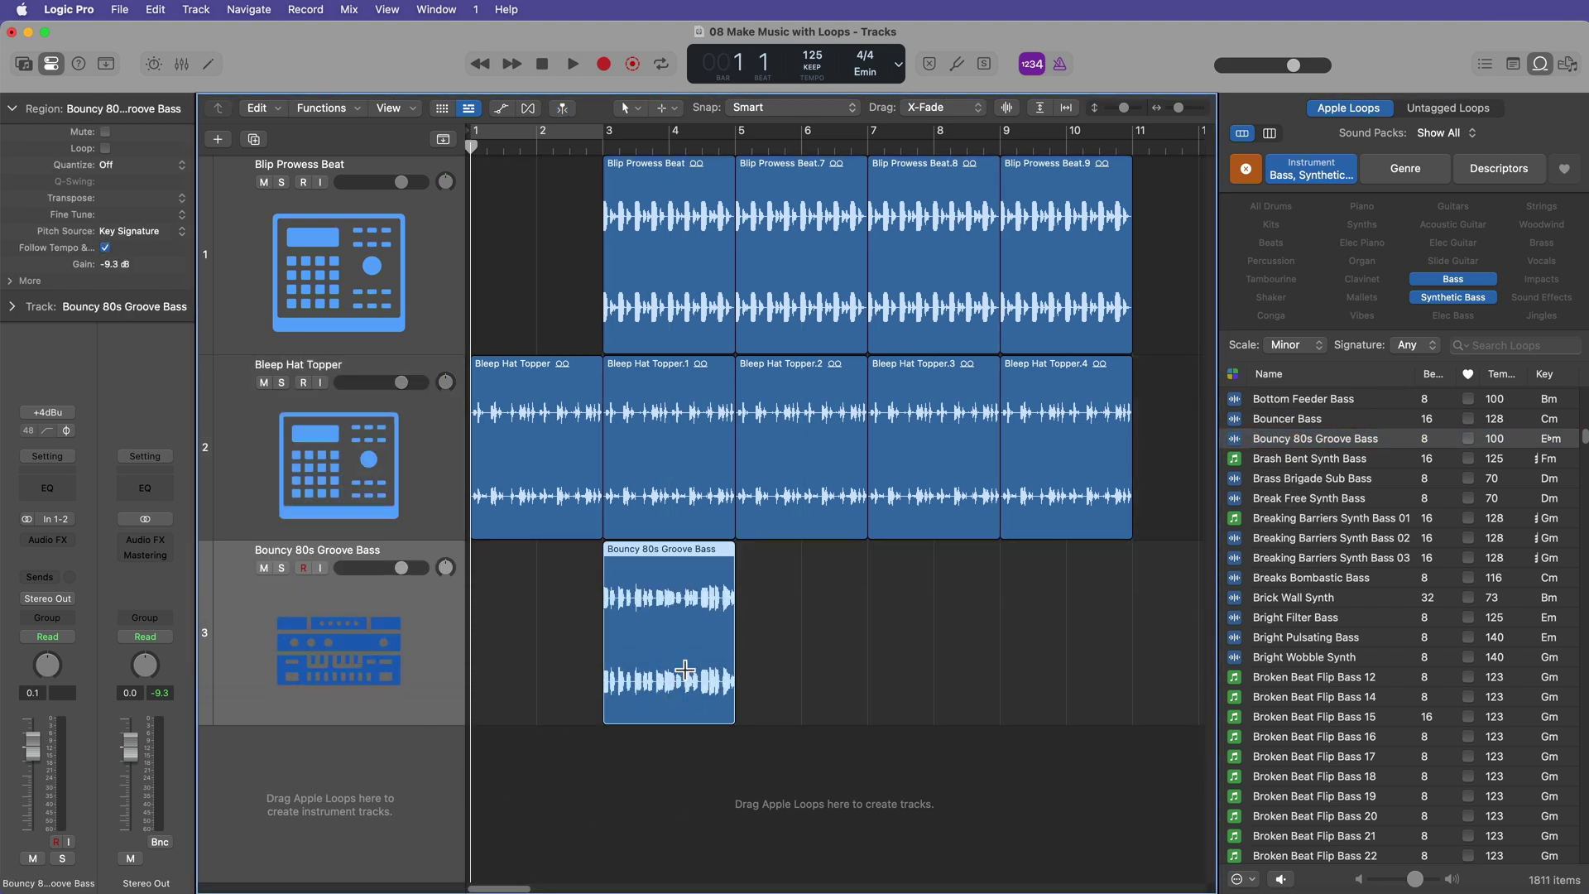
key("u")
key("space")
key("super+Right")
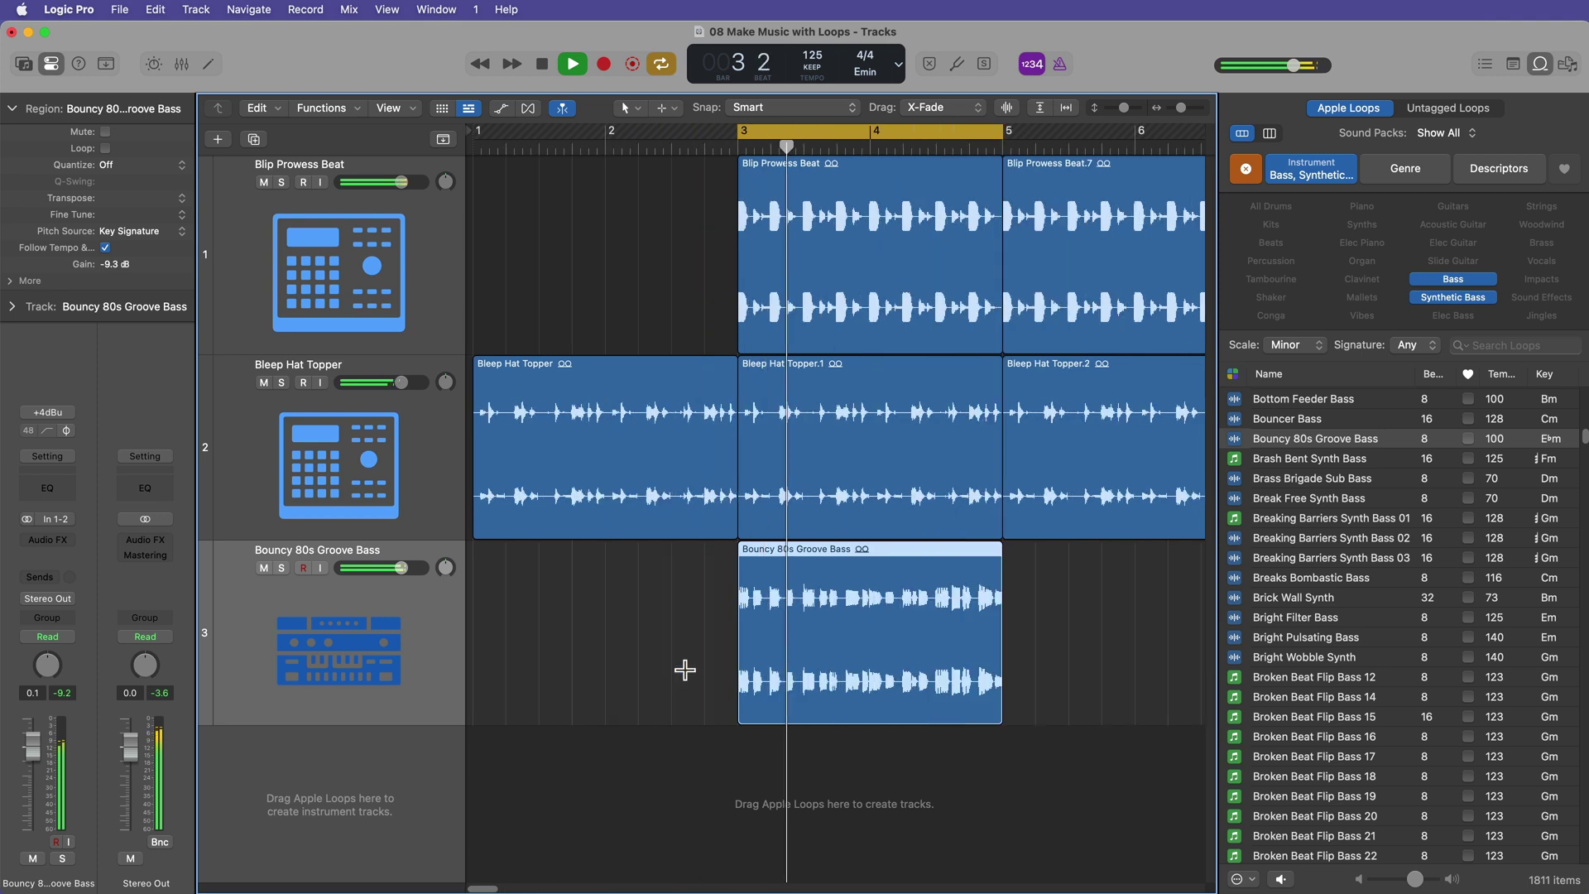
left_click(749, 736)
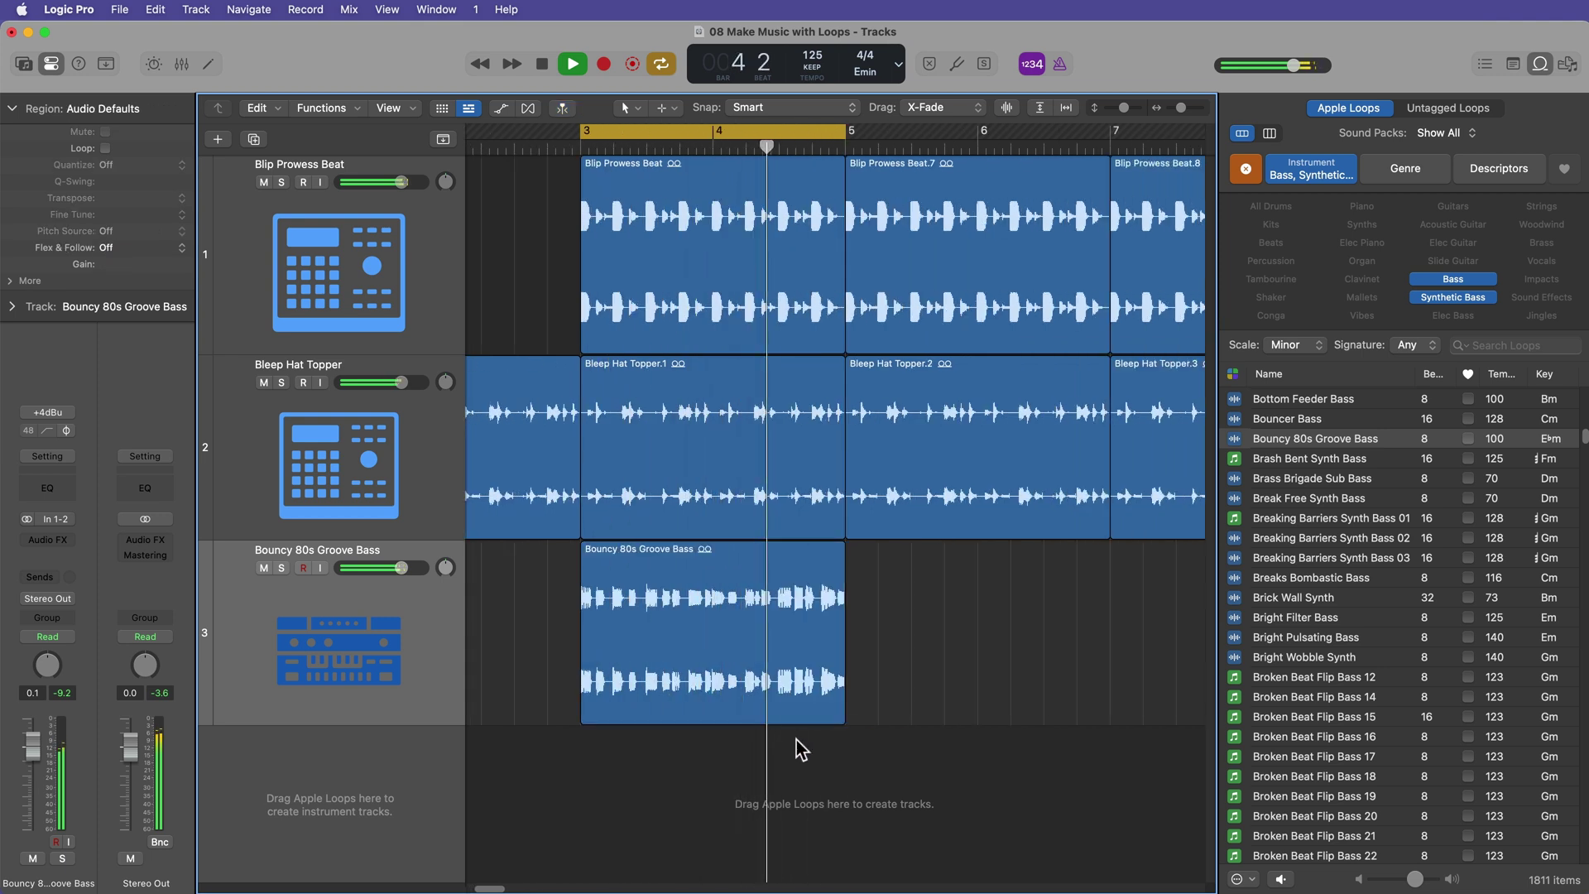
key("space")
Delete the Bouncy 80s Groove Bass region with its track and turn cycle mode off.
left_click(738, 655)
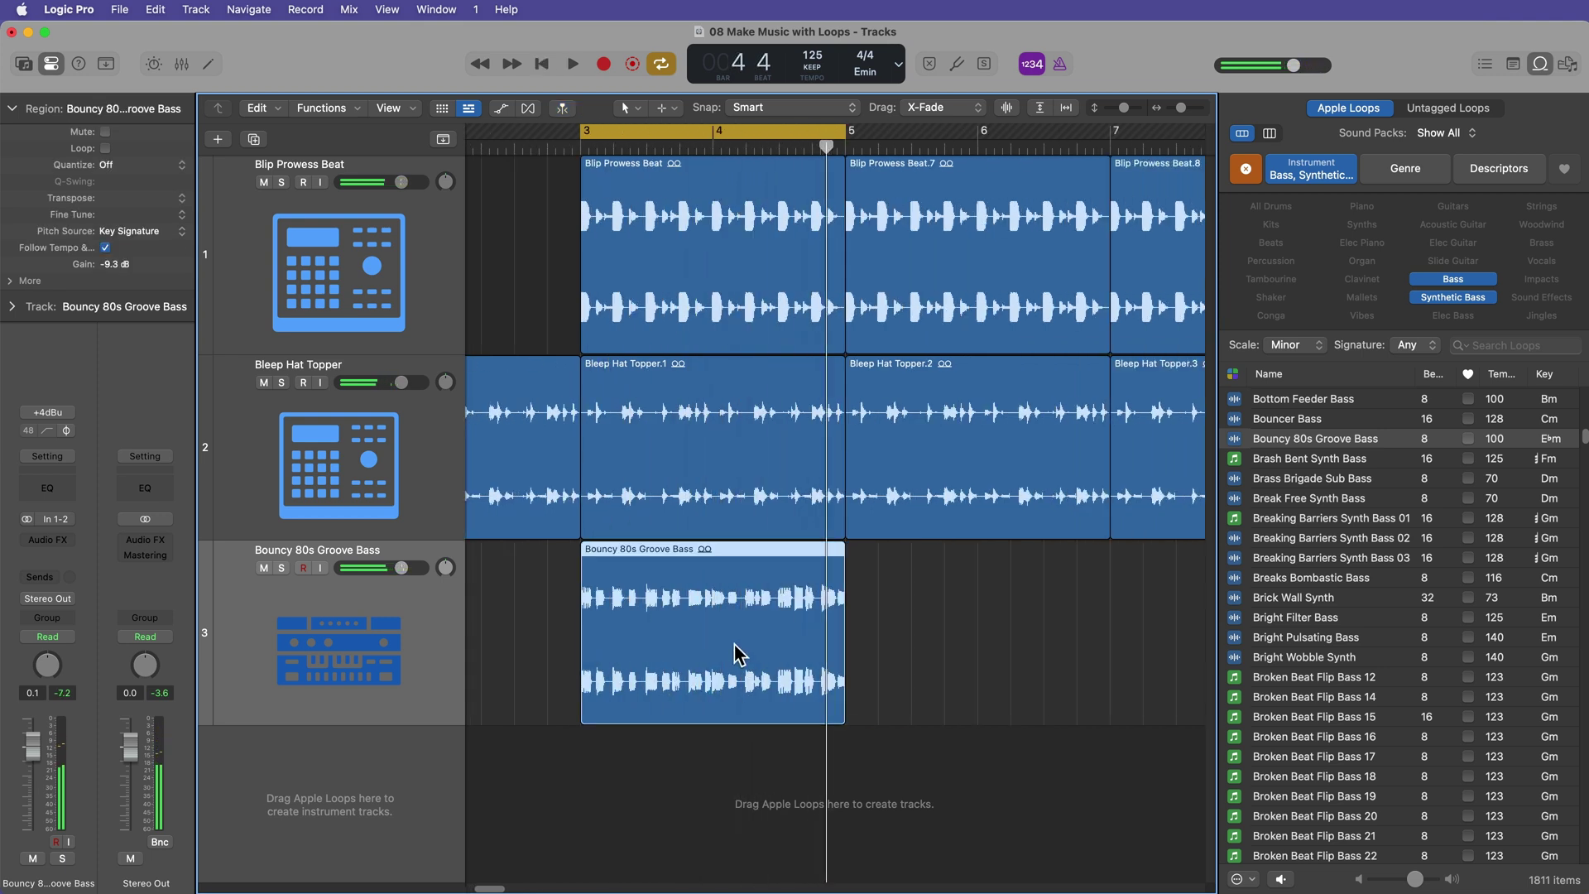
key("BackSpace")
key("c")
key("super+BackSpace")
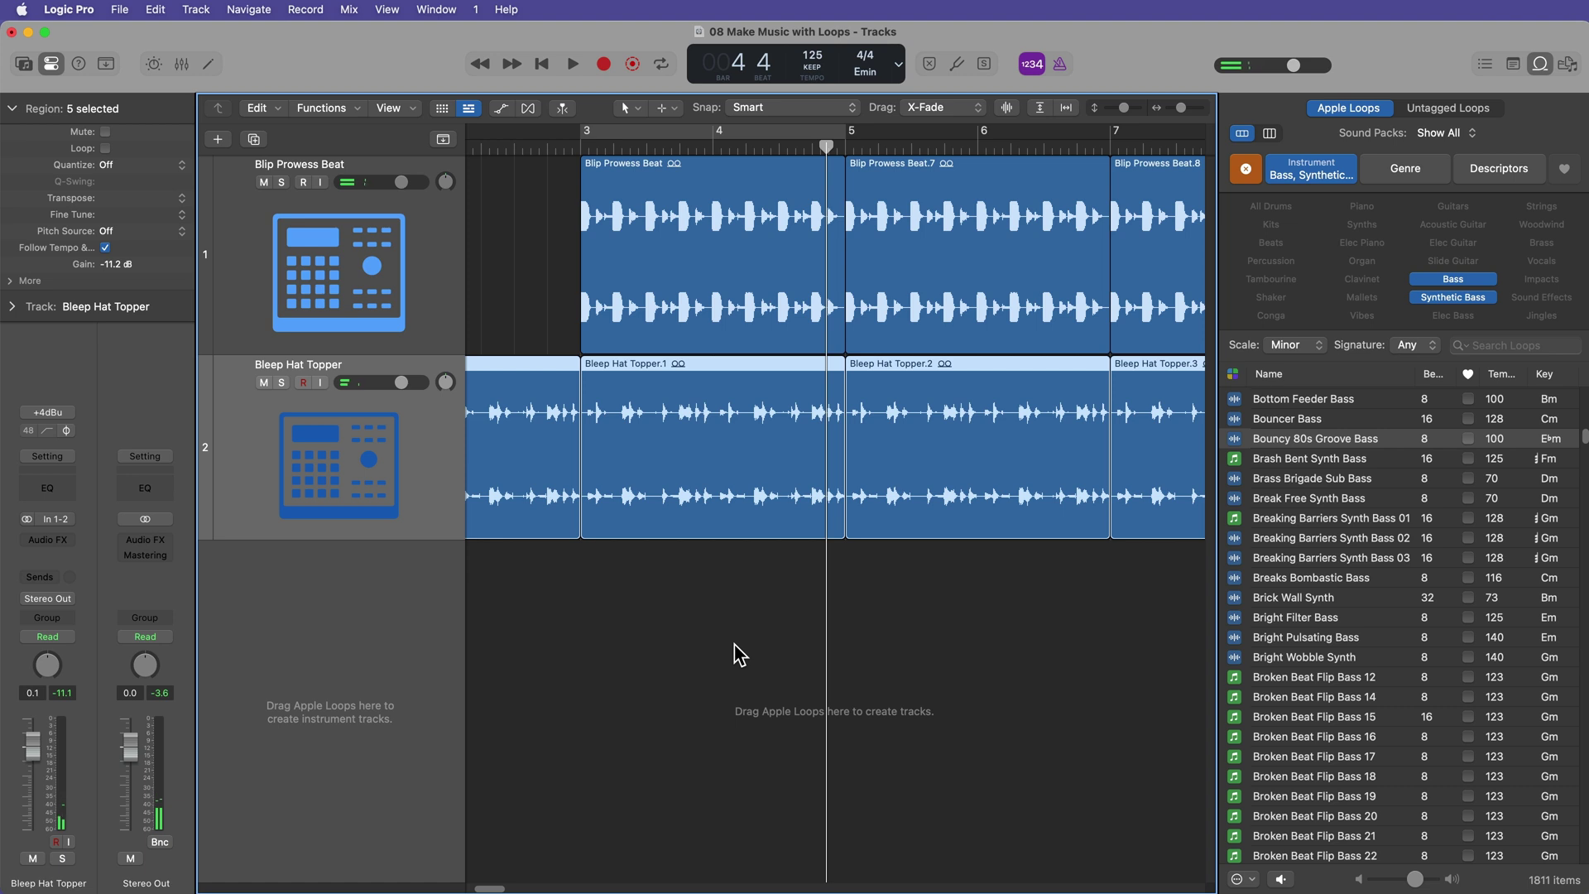
Audition Break Free Synth Bass, add it at bar 3 on a new, taller track and repeat it once up to bar 11.
left_click(1320, 499)
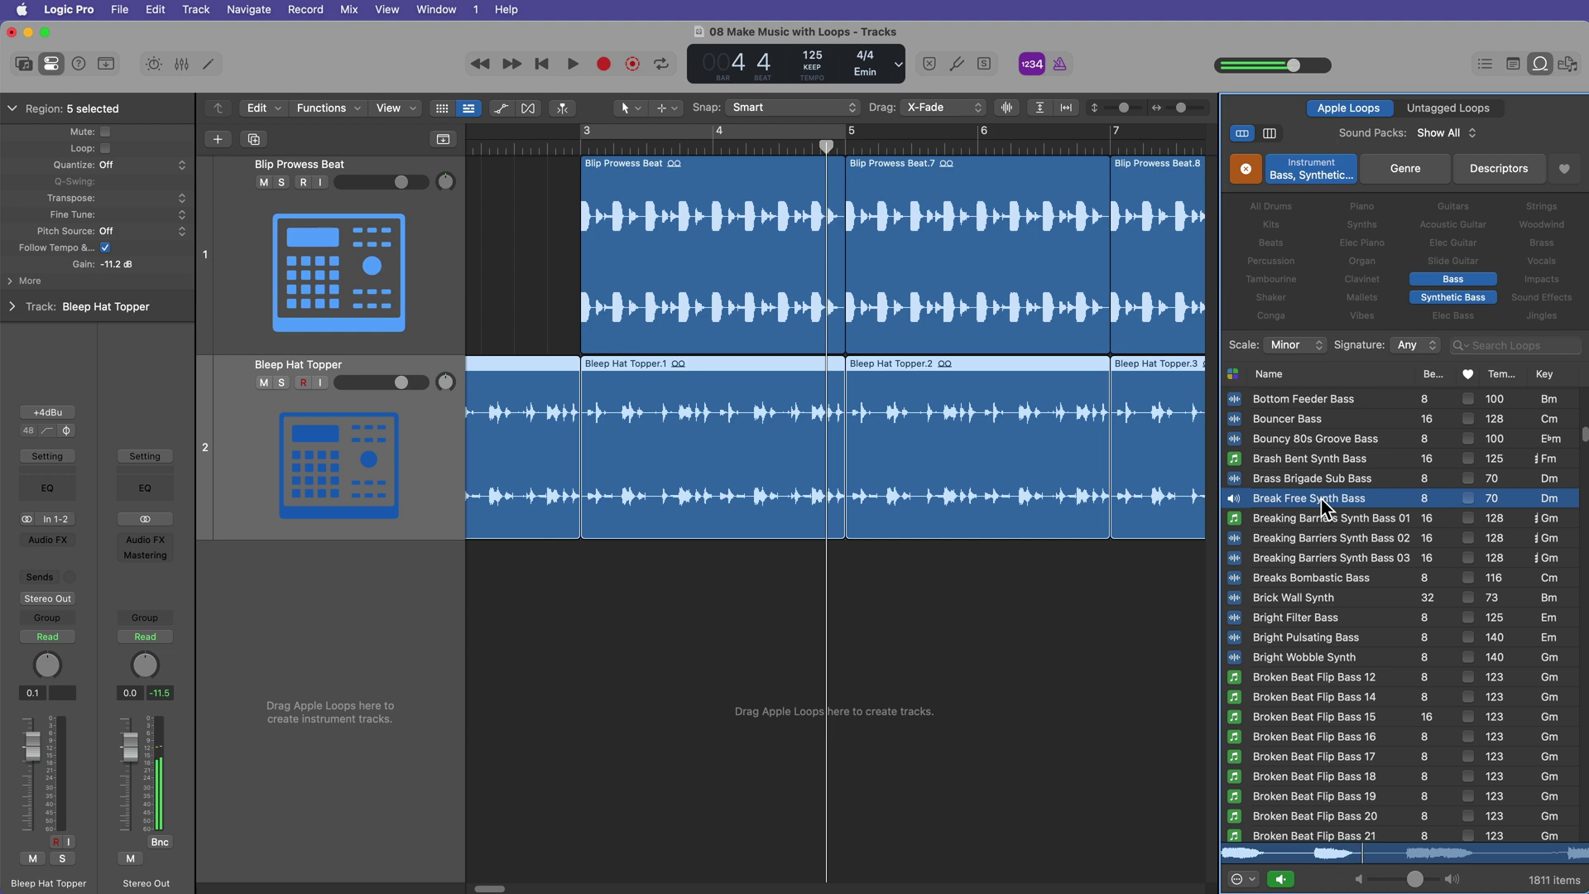
left_click_drag(1323, 506, 579, 666)
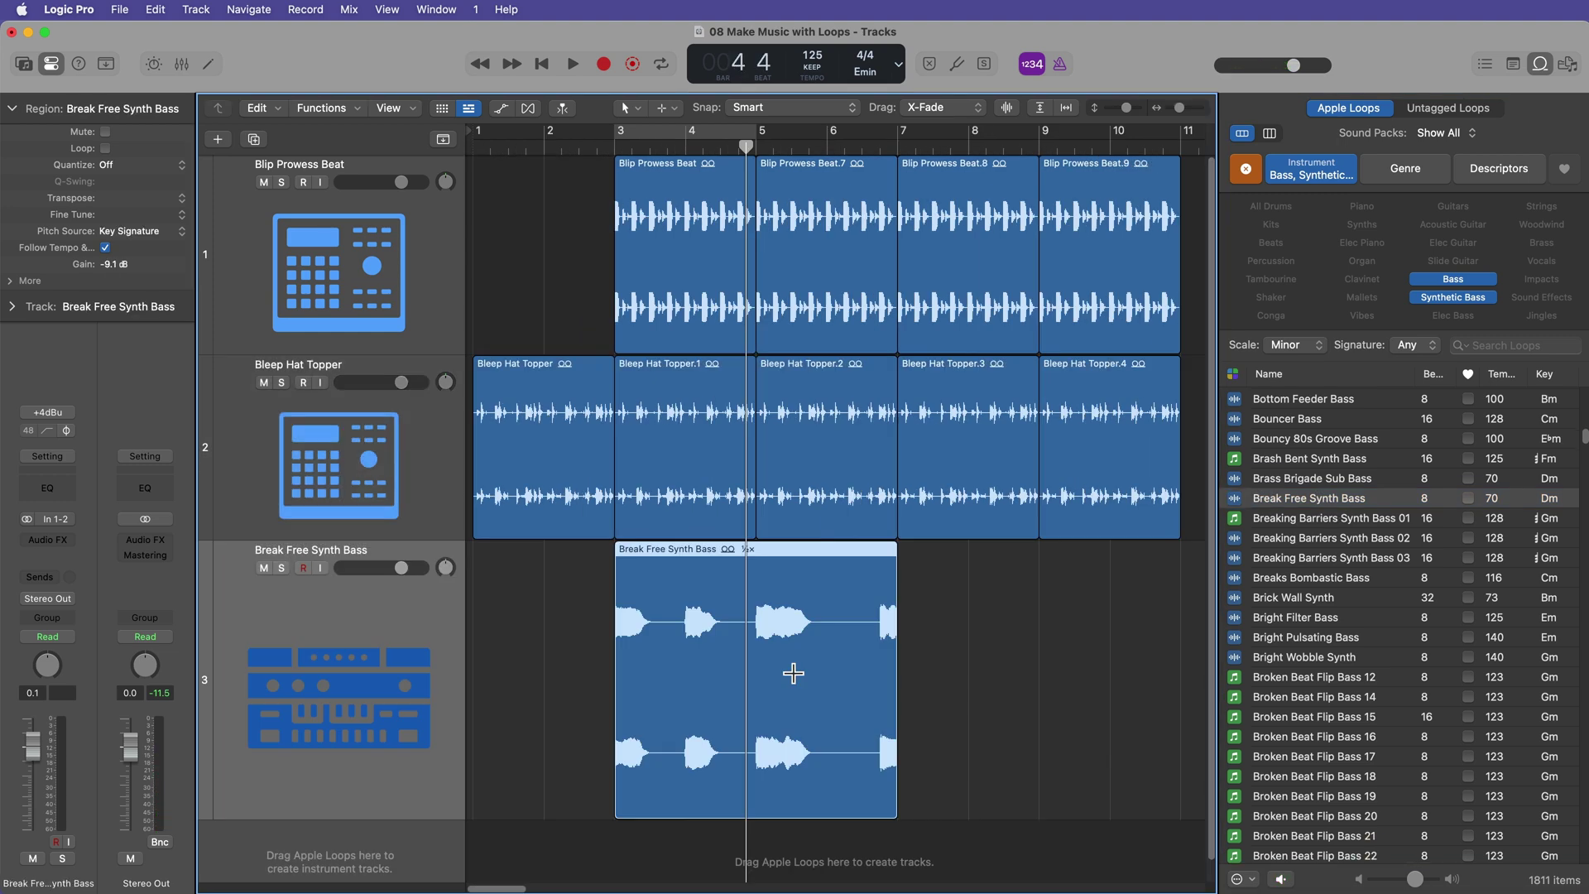
key("super+r")
Play the arrangement from bar 3 to hear the Break Free Synth Bass with the beats.
left_click(615, 149)
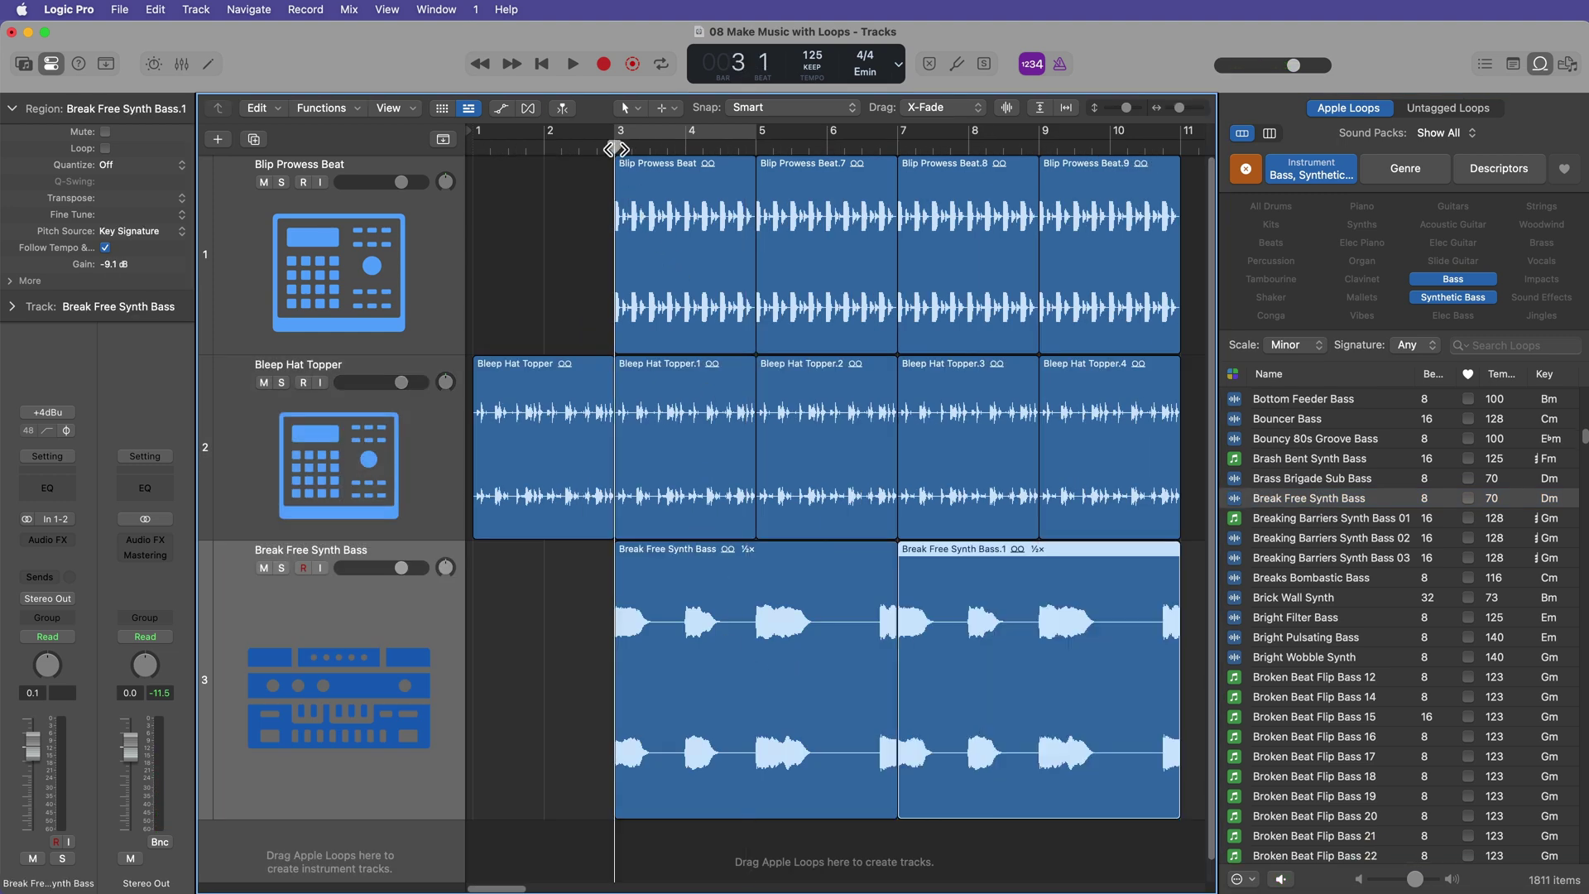
key("space")
left_click(558, 233)
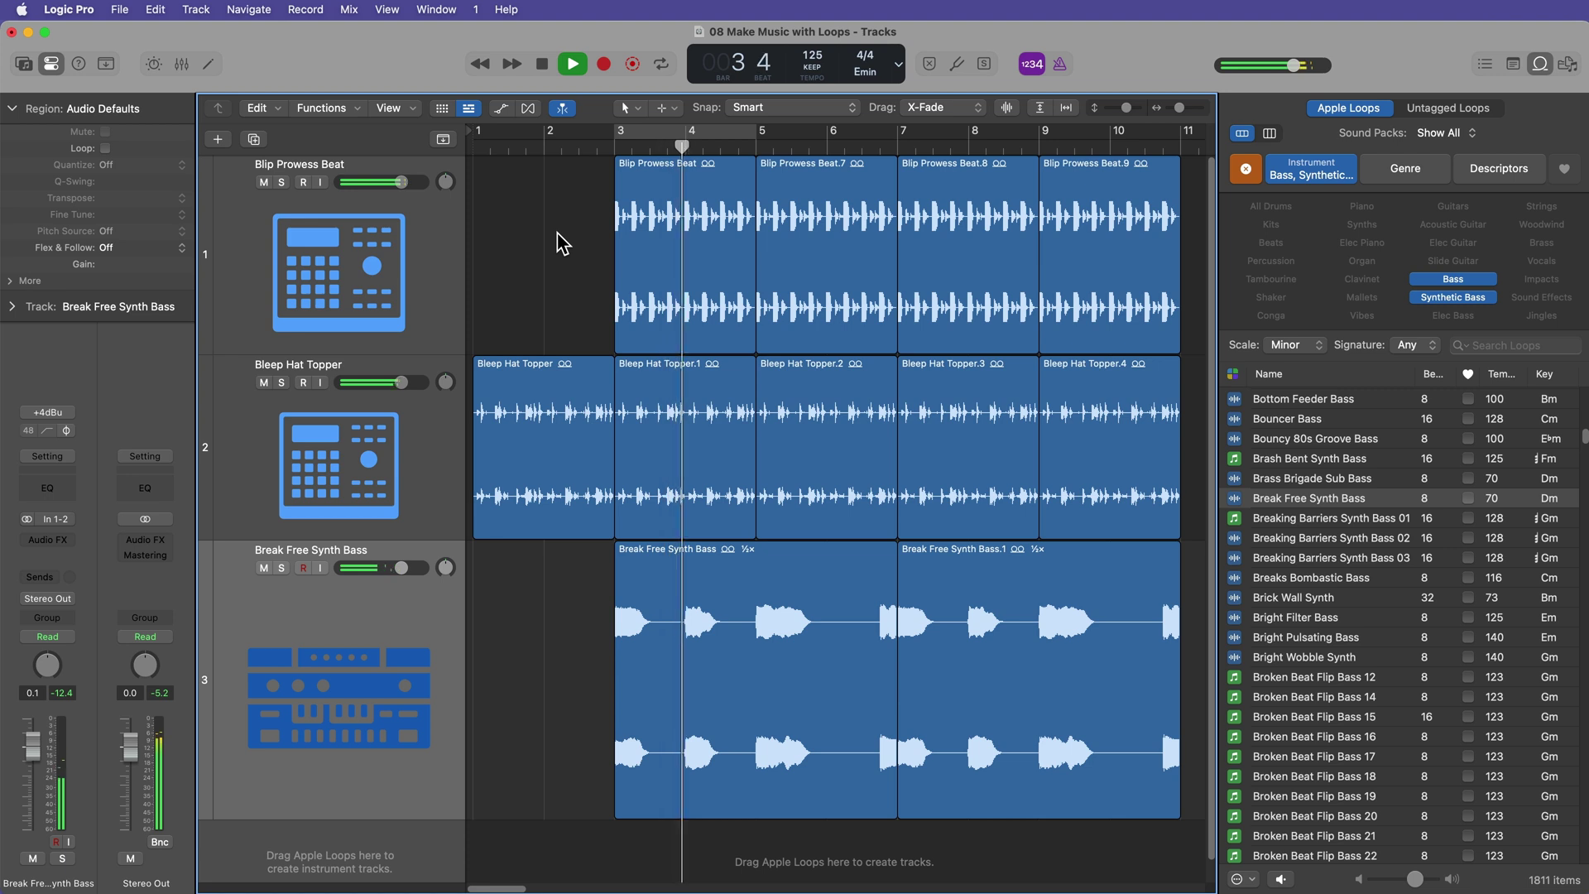
Stop playback at bar 10, reduce the Break Free Synth Bass track's height and select all regions from bar 3 onward.
key("super+Left")
key("super+Up")
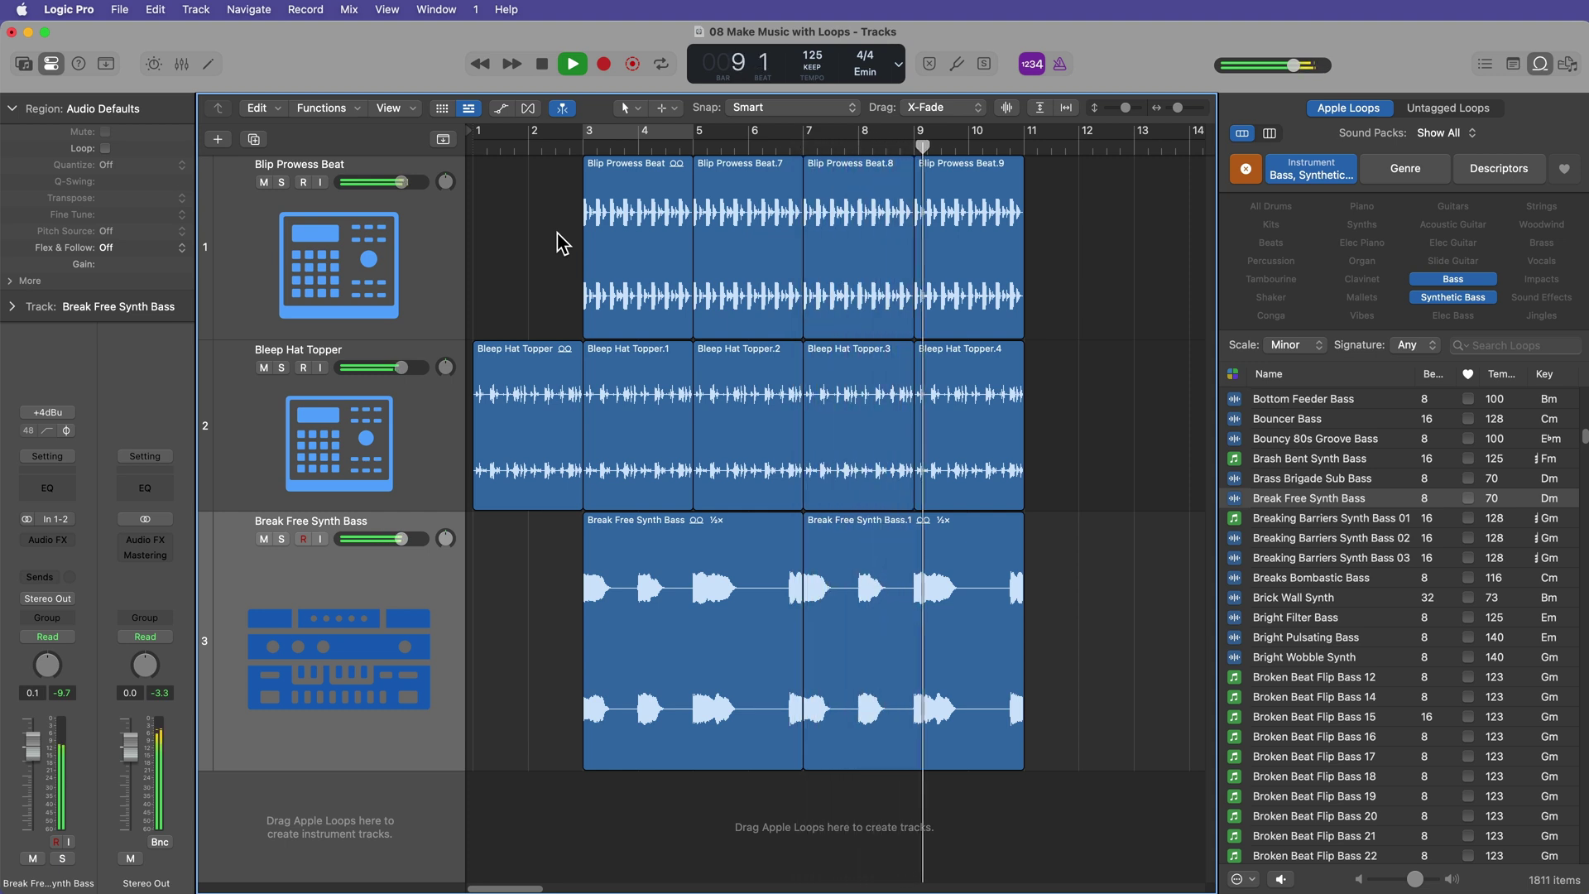
key("space")
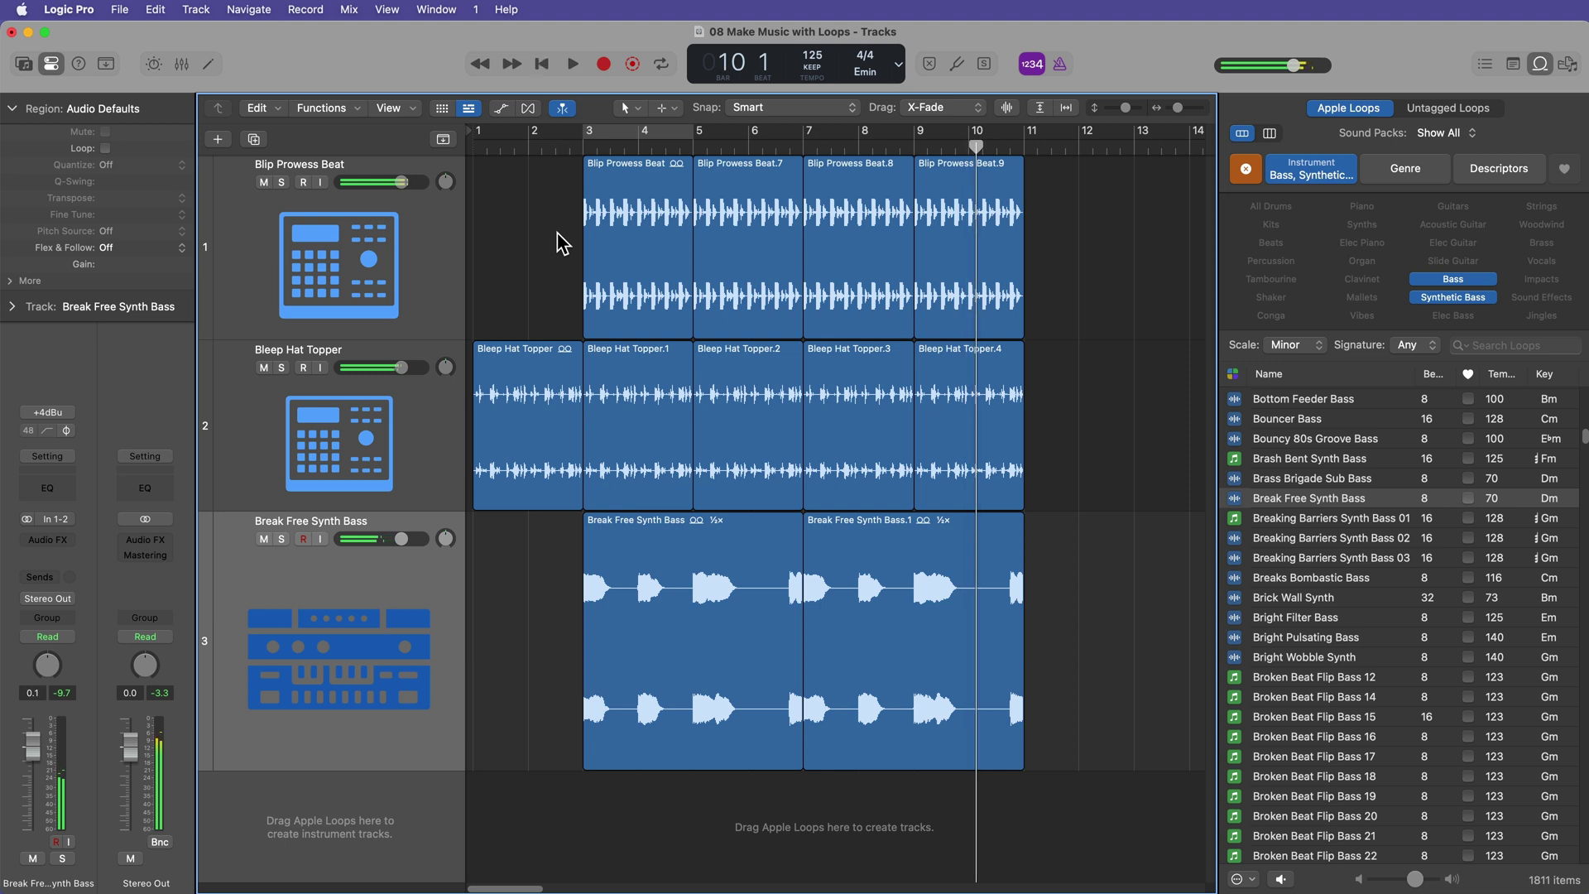
key("super+Up")
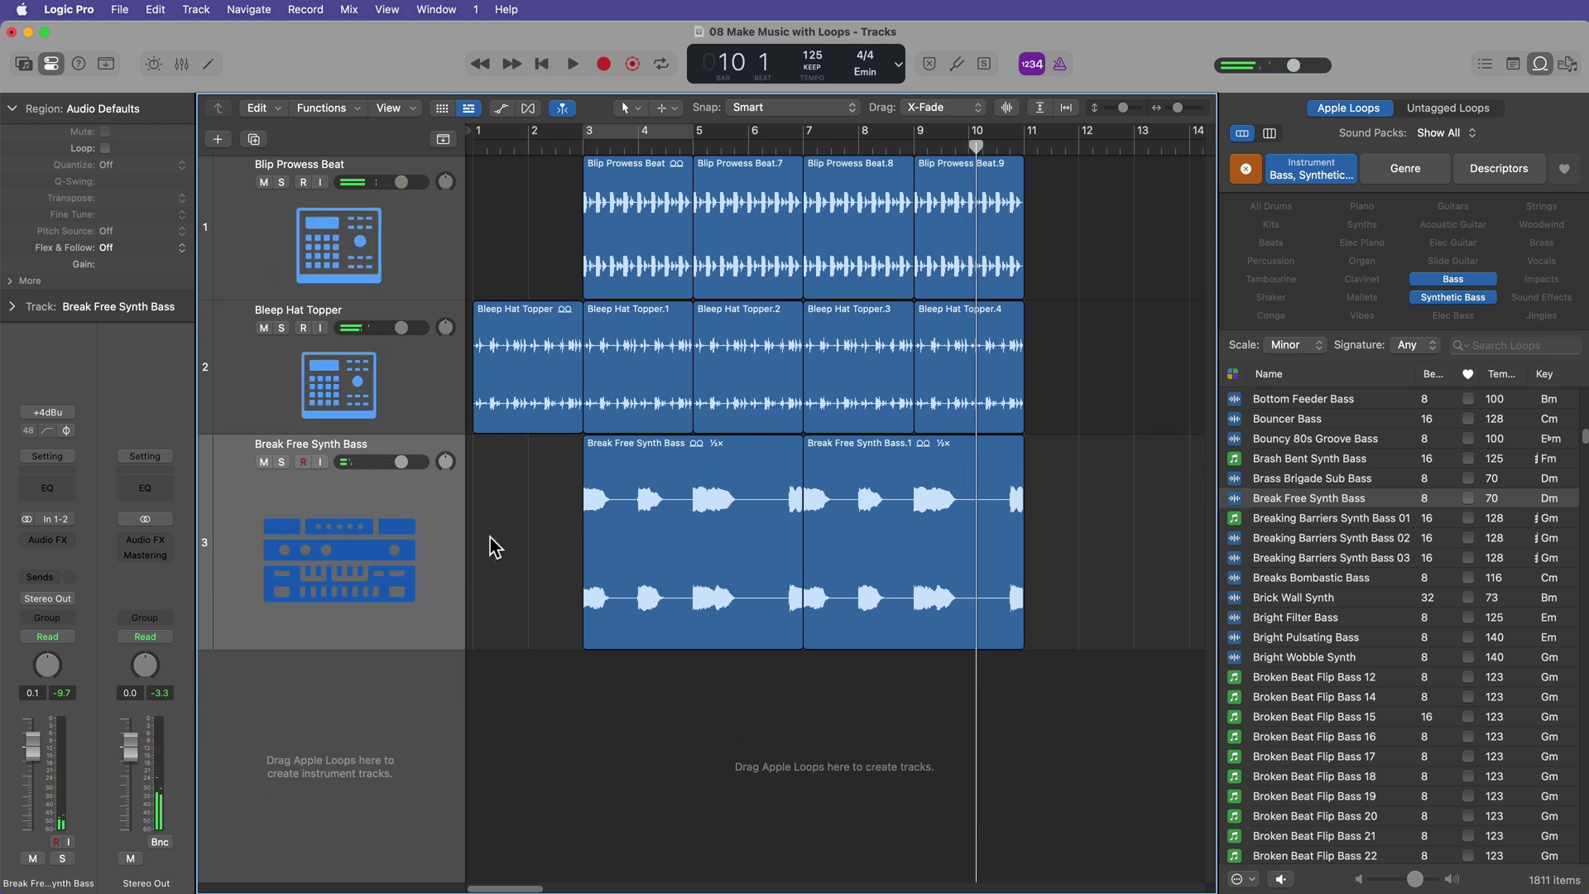
left_click_drag(408, 644, 408, 572)
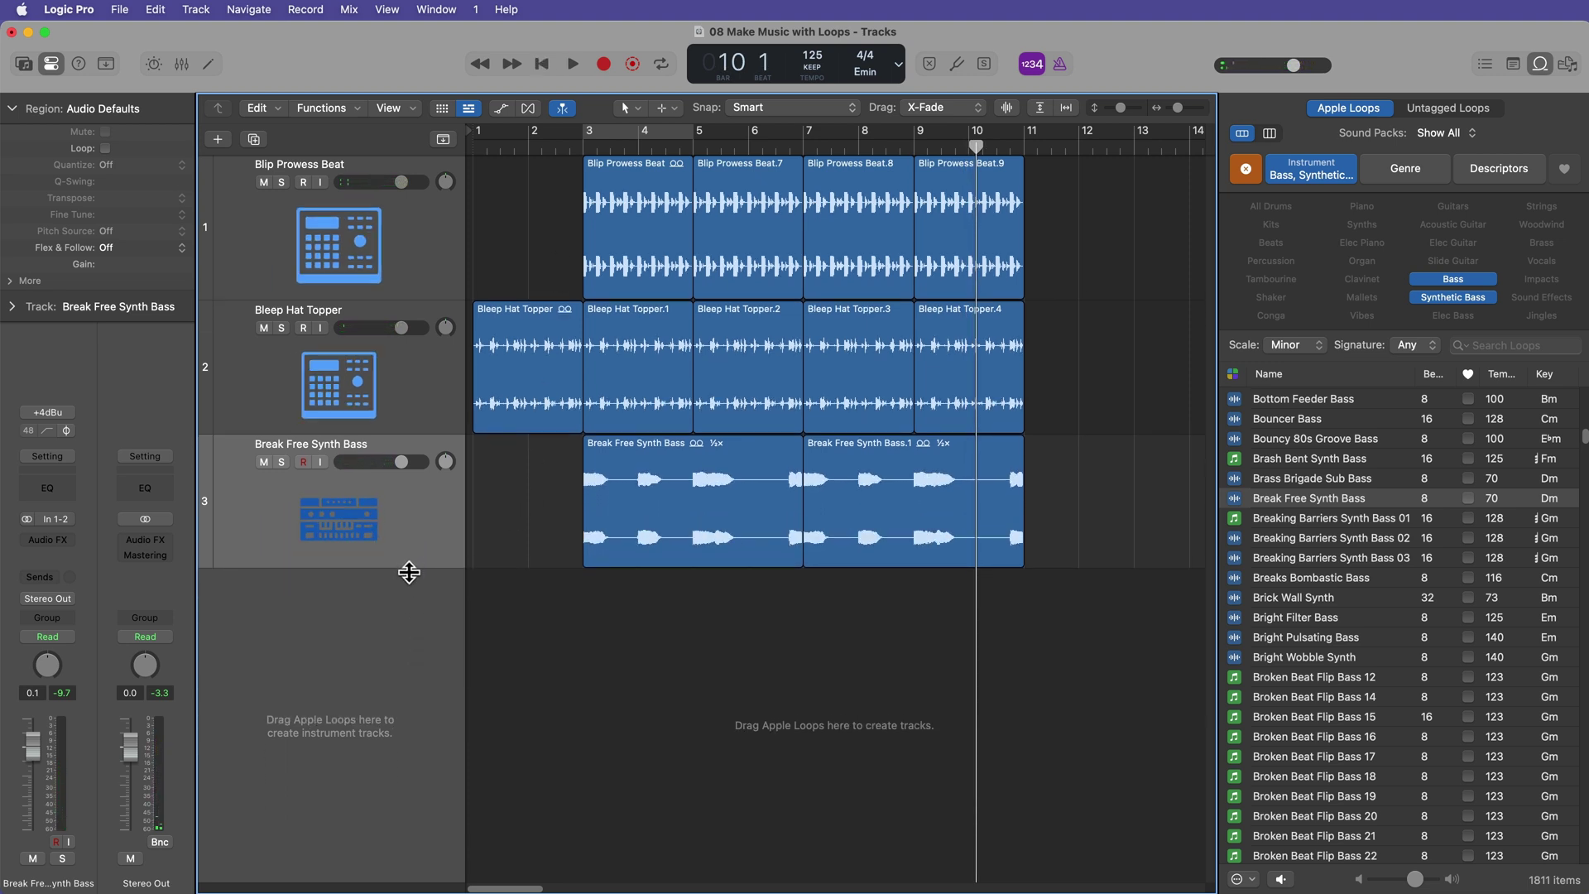
left_click_drag(1077, 204, 644, 506)
Reset the loop filter, filter the Apple Loops to Synths instead, and audition Analog Infinity 01, 02 and 03.
left_click(1244, 169)
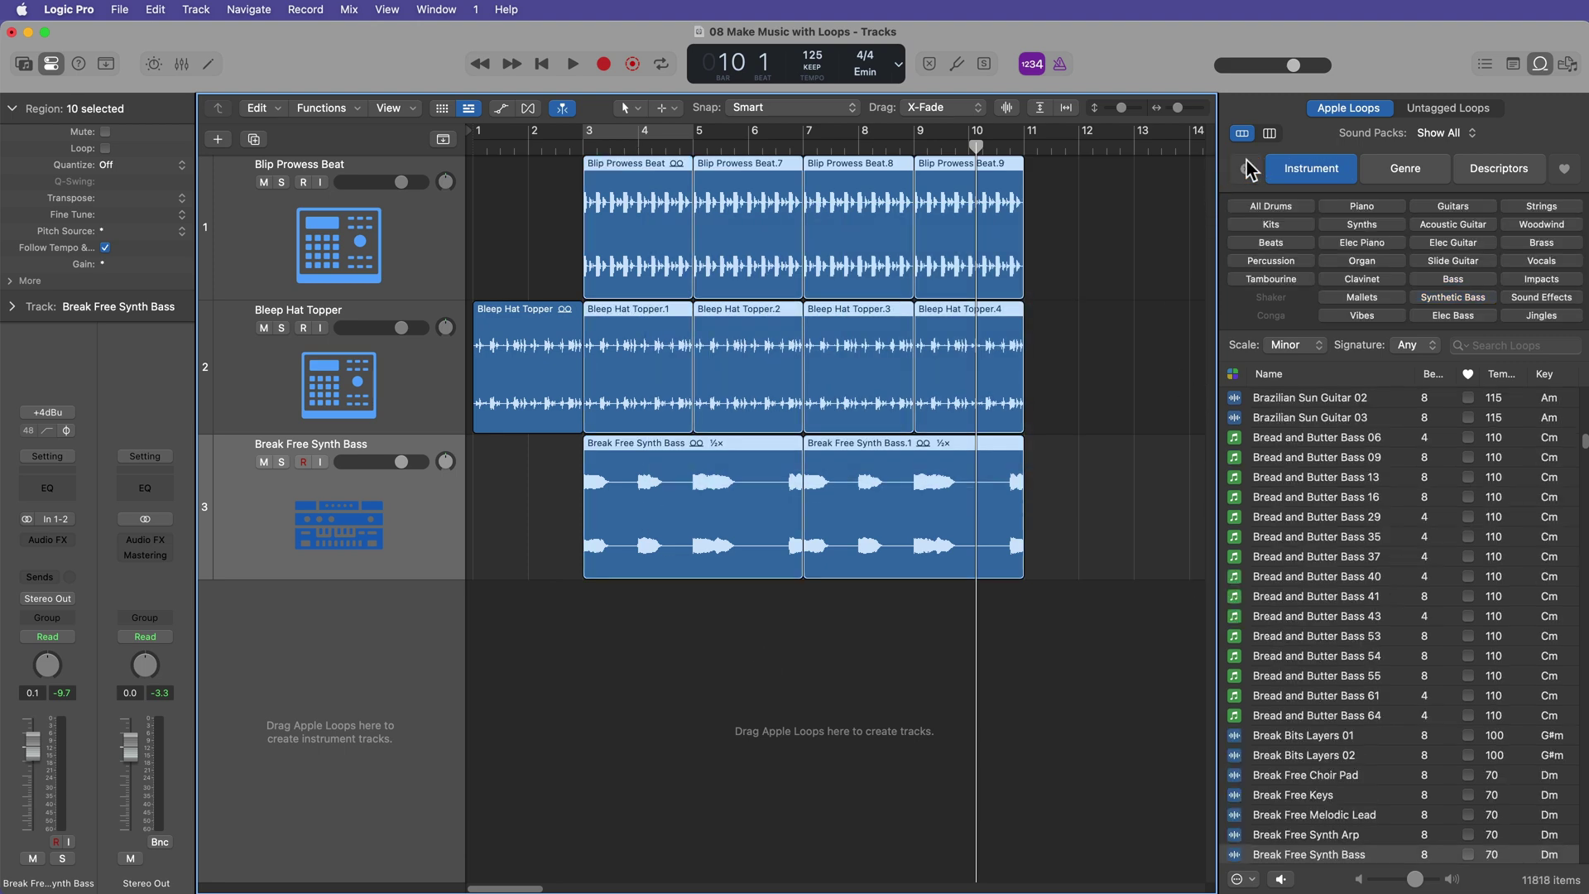
left_click(1361, 224)
scroll(1340, 653, "down", 2)
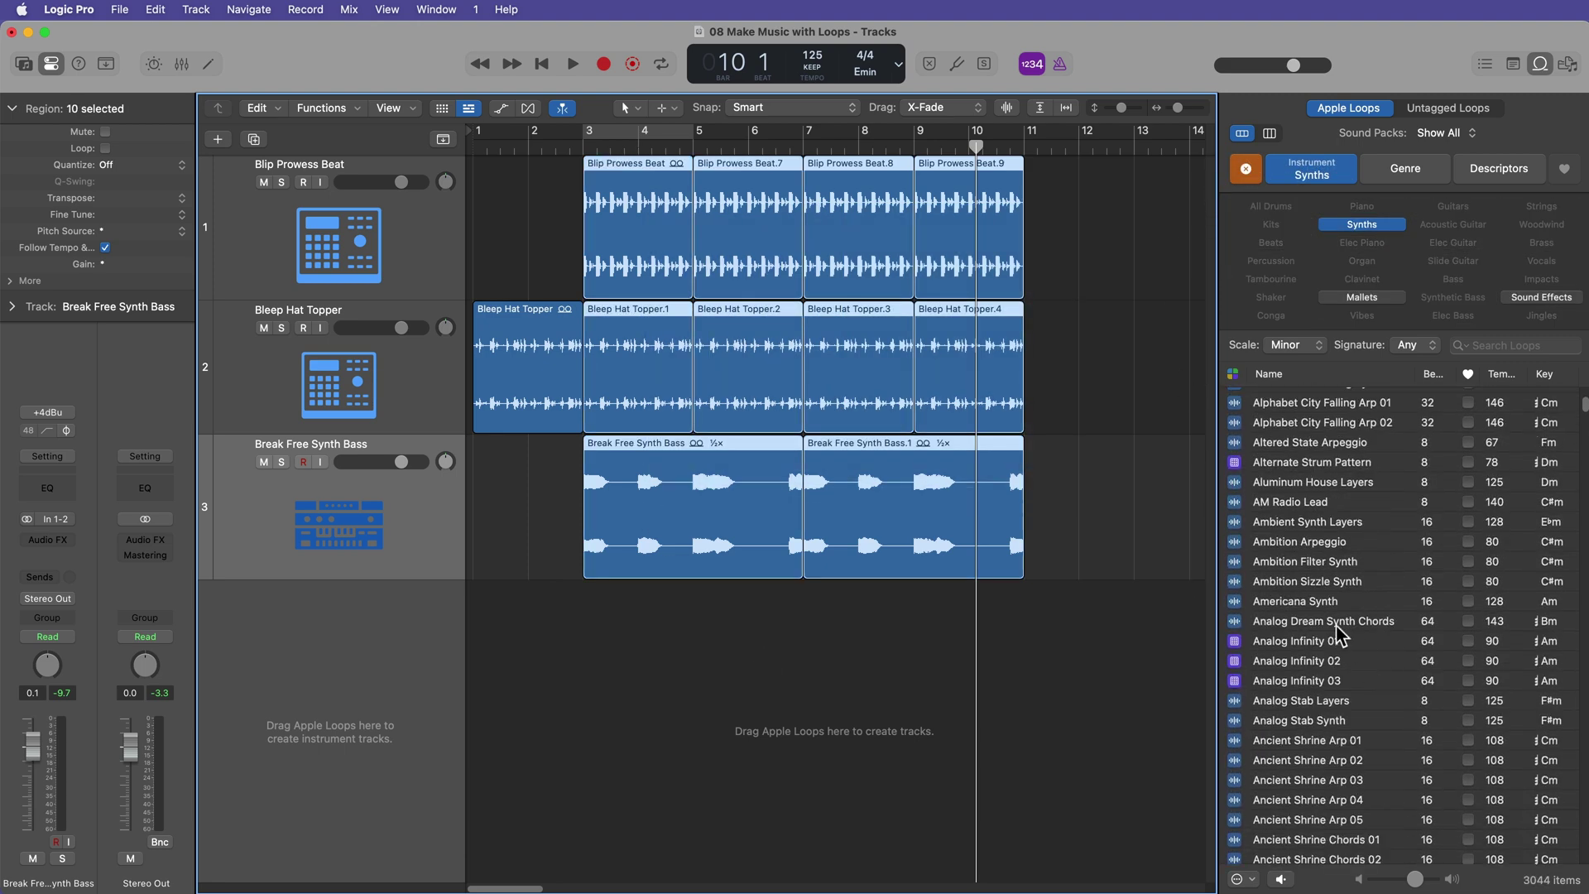
scroll(1340, 636, "up", 3)
left_click(1299, 695)
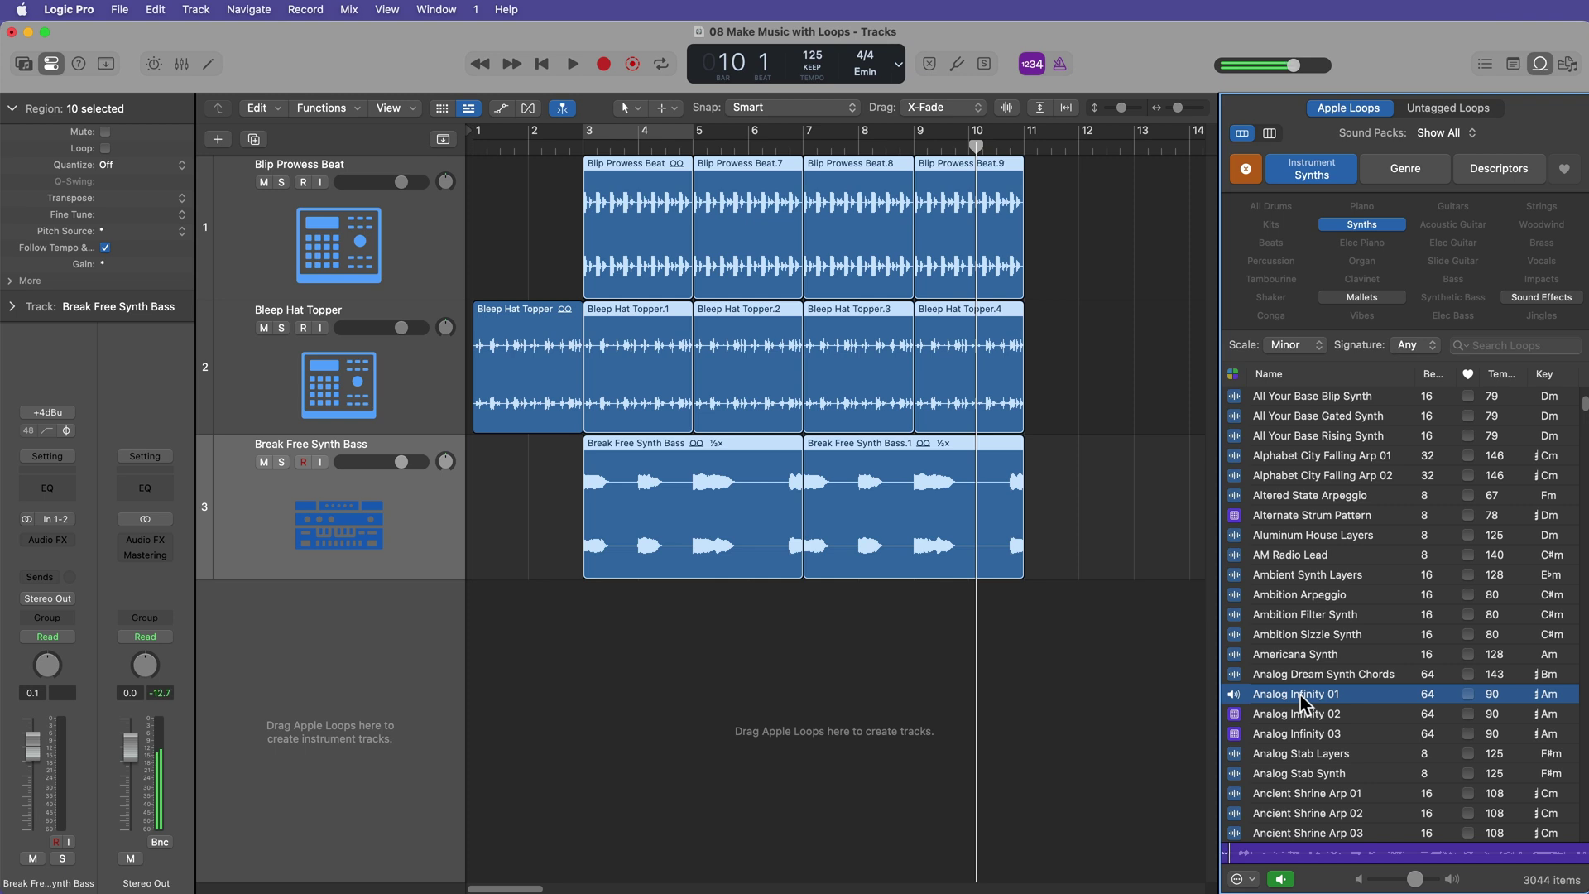
scroll(1299, 693, "down", 1)
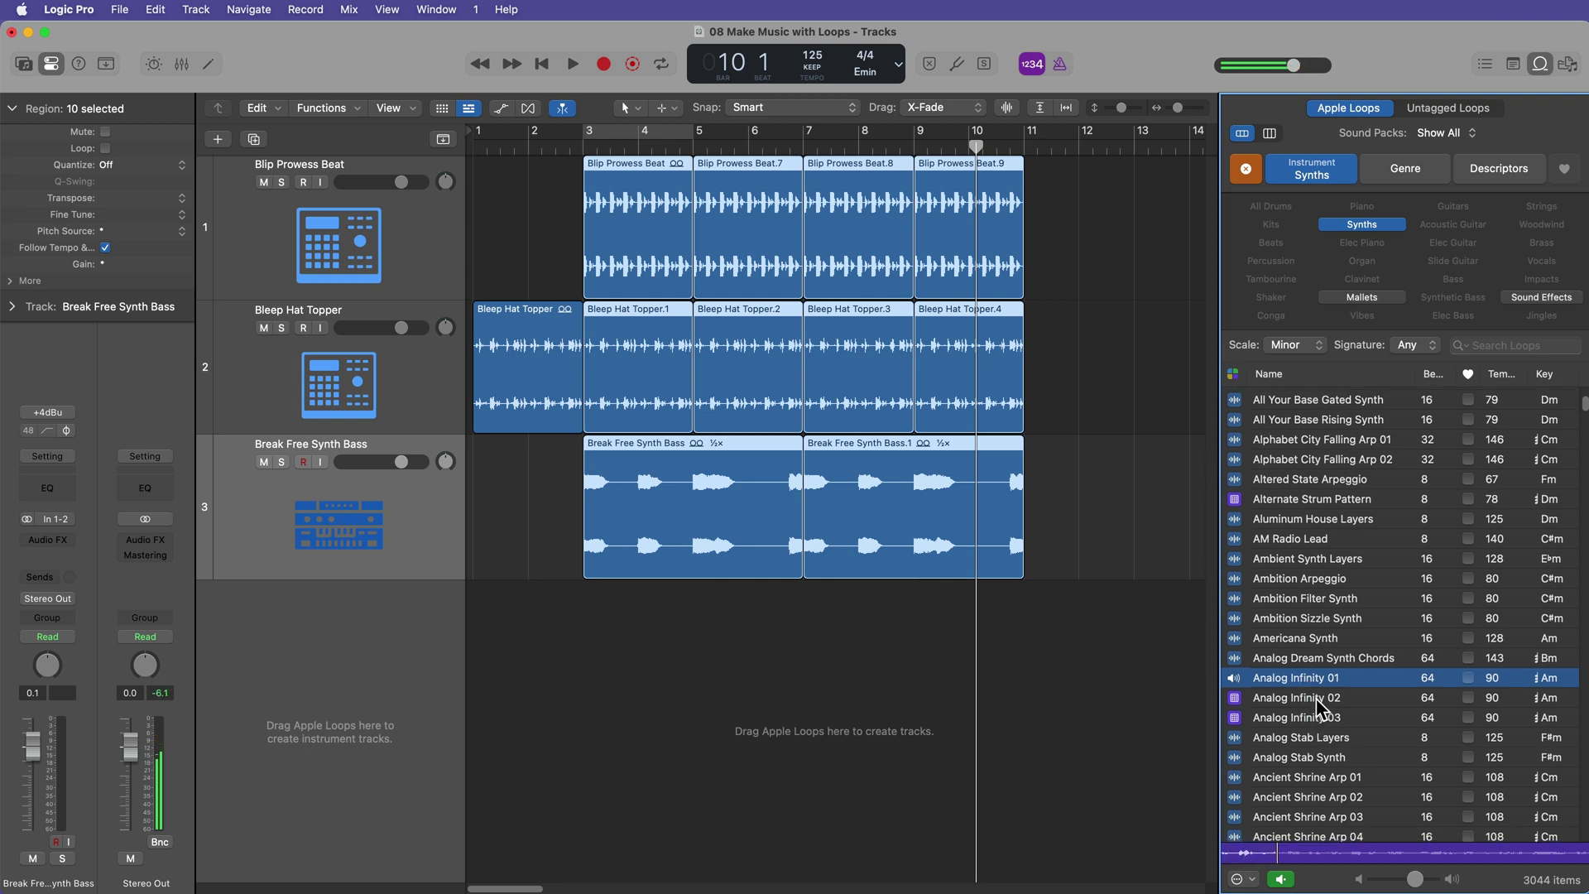
left_click(1317, 698)
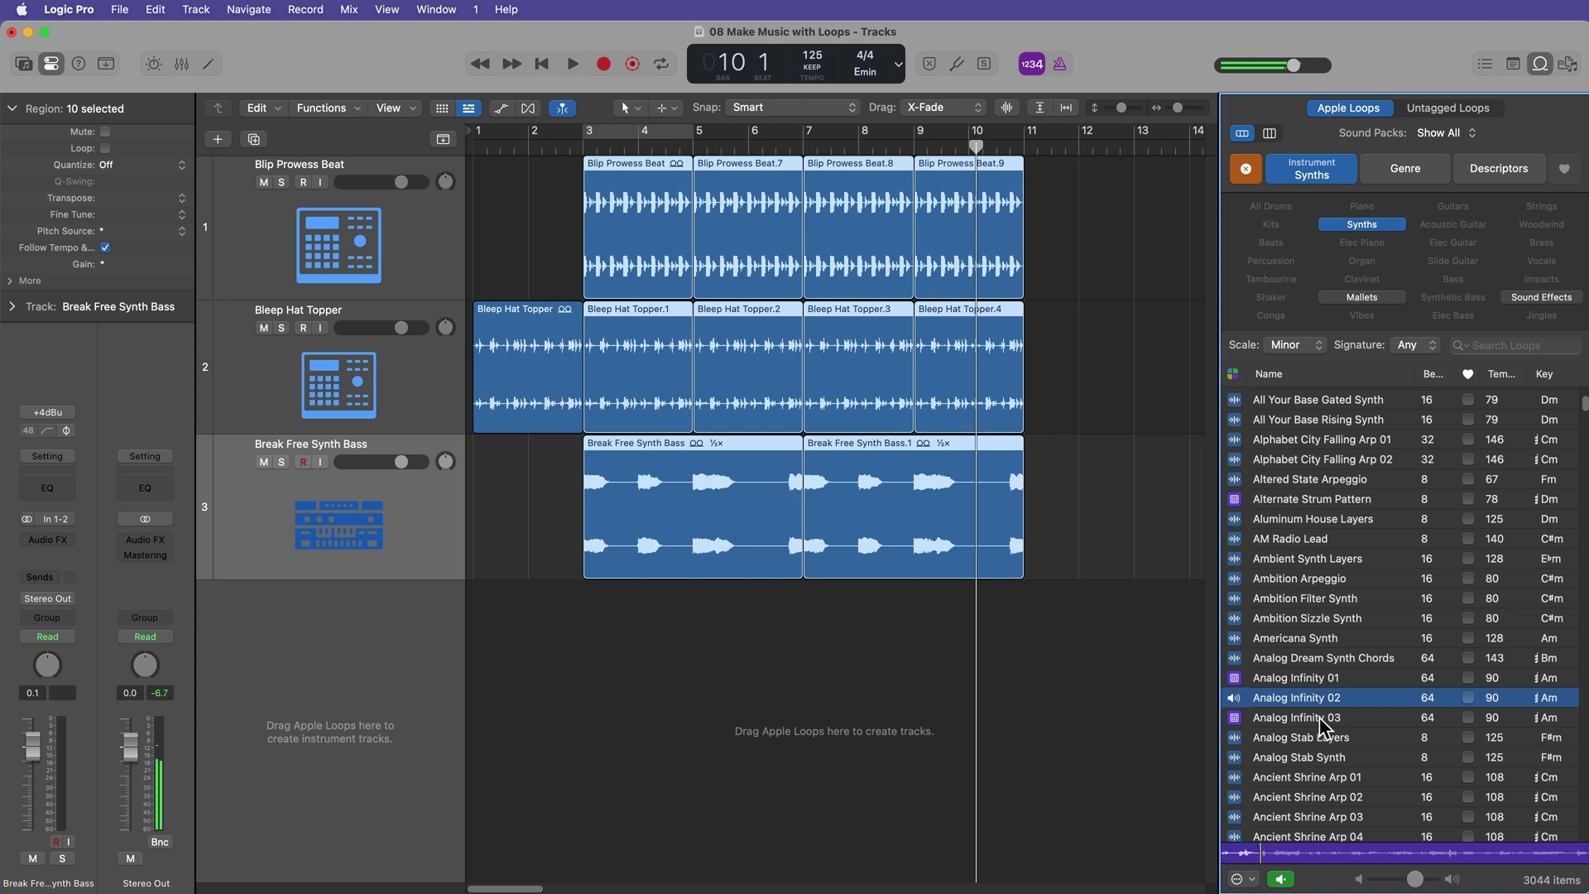
left_click(1319, 717)
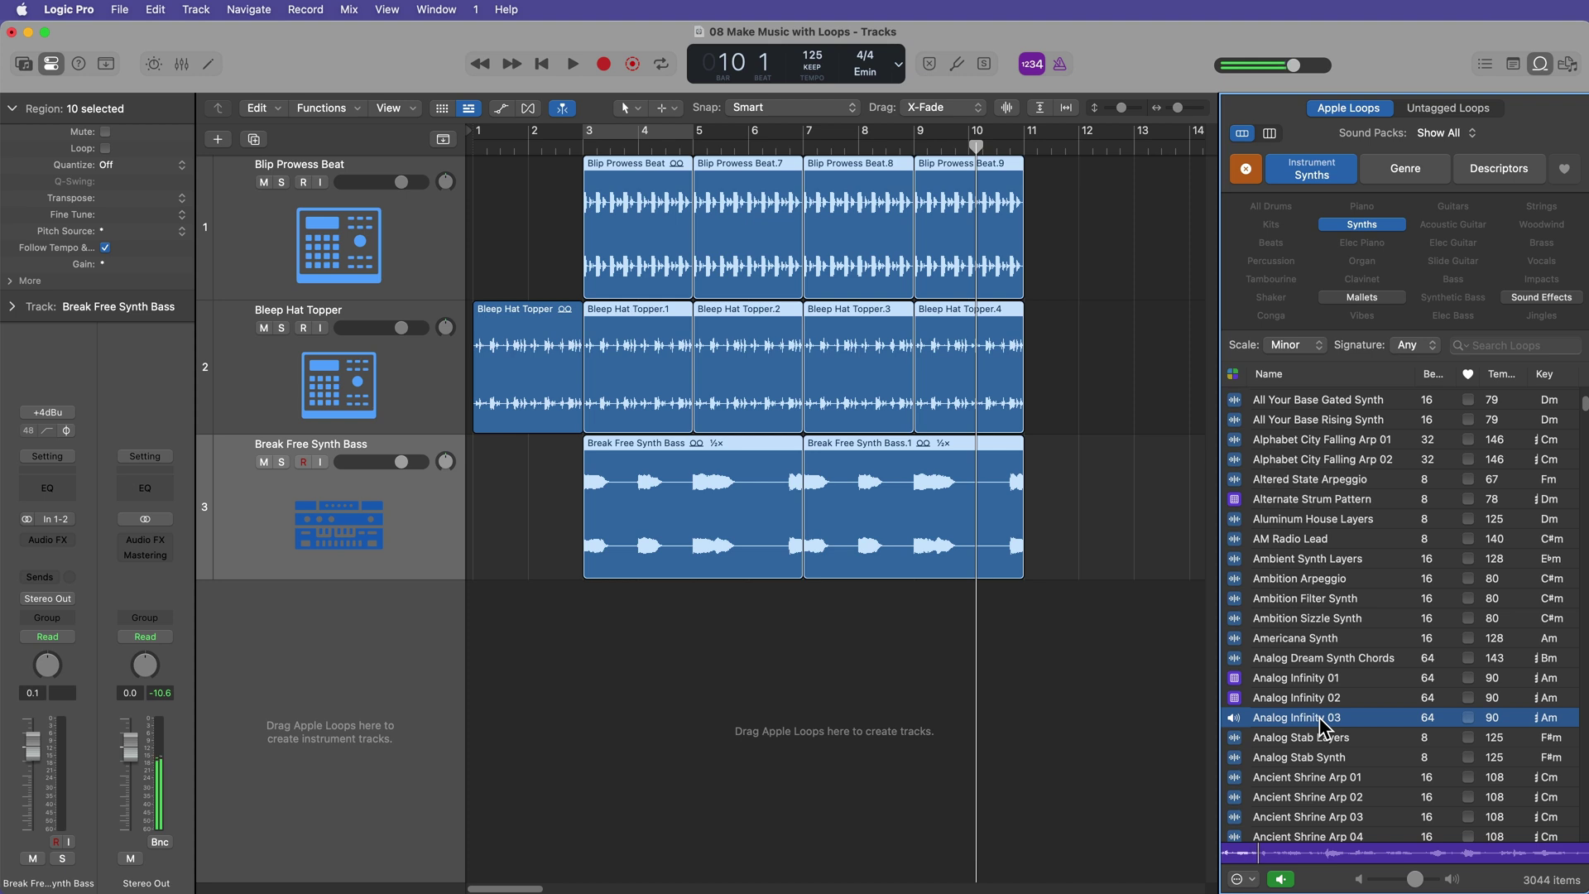
left_click(1303, 681)
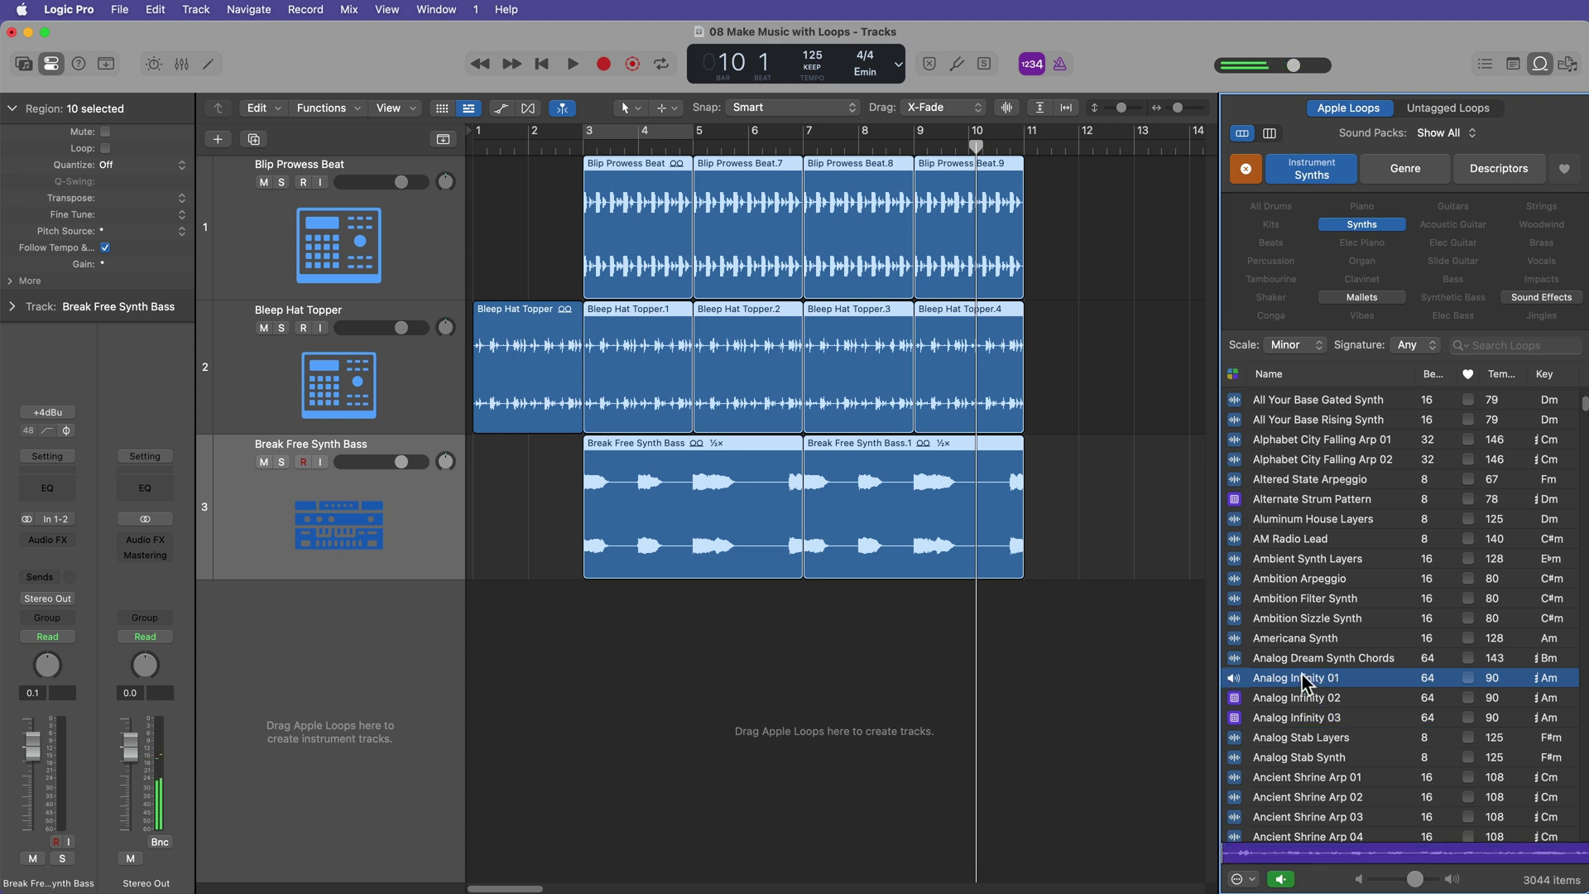
Add the Analog Infinity 01 loop at bar 3 on a new, taller track and select its region.
left_click_drag(1303, 680, 595, 675)
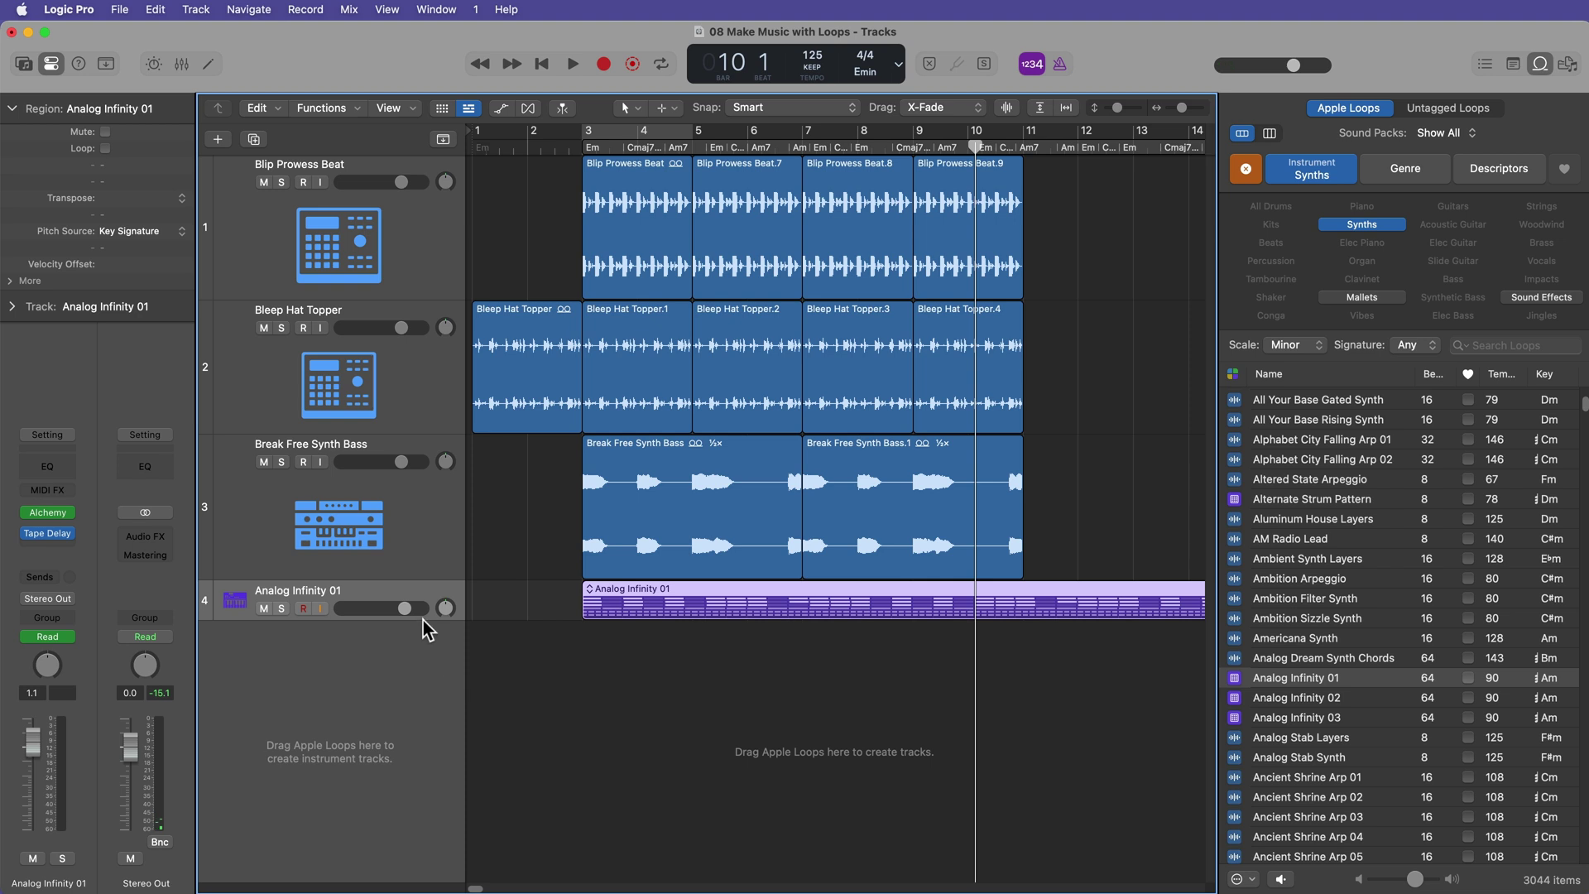
left_click_drag(423, 629, 428, 813)
left_click(557, 727)
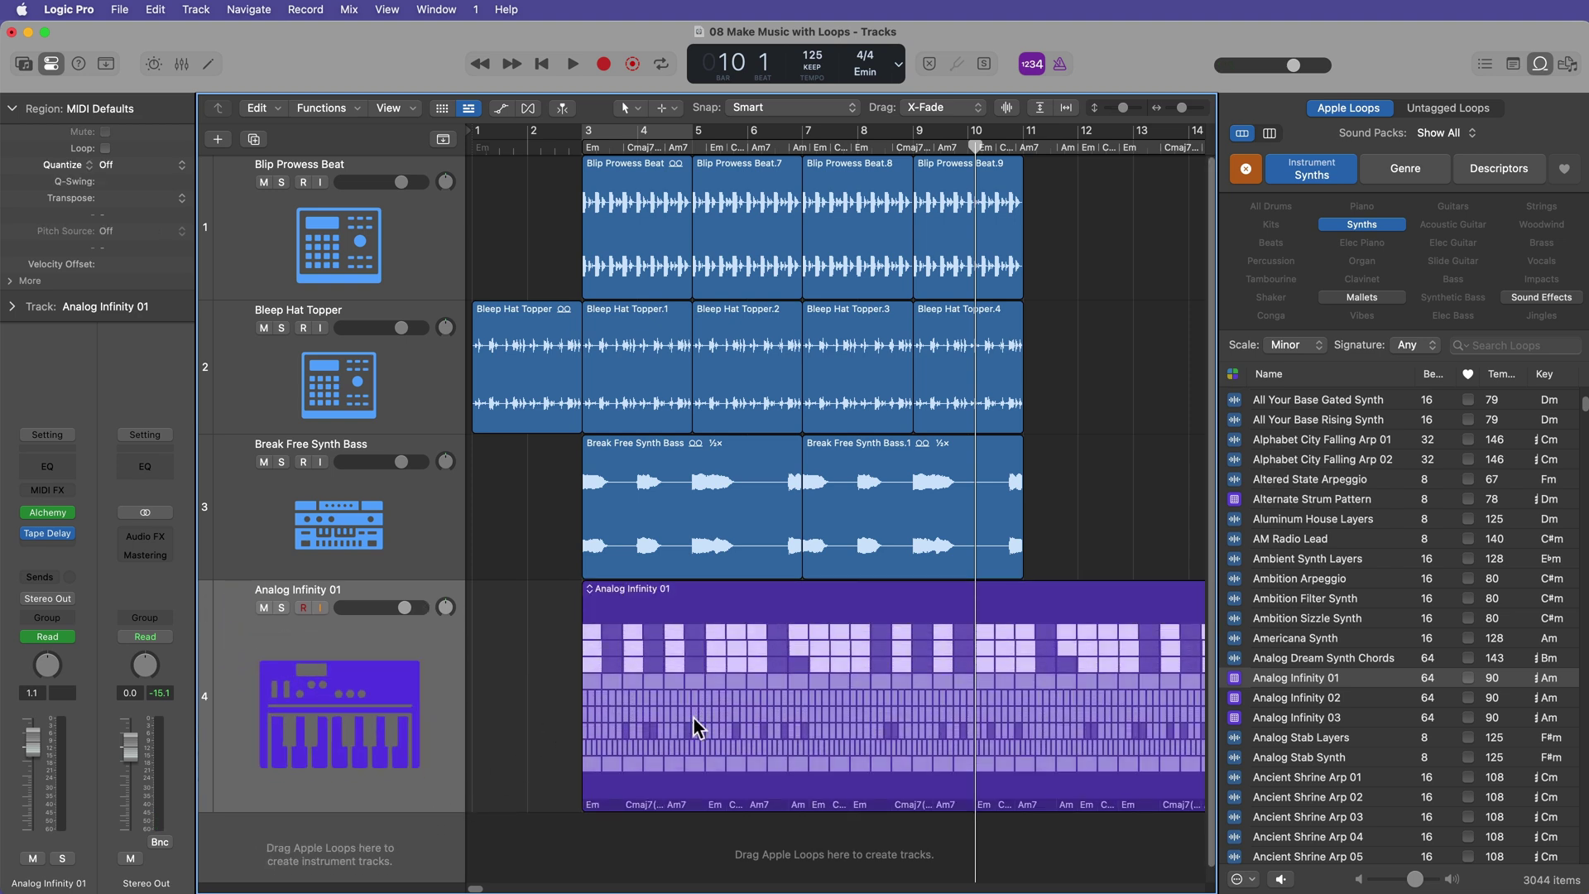
key("super+Left")
key("super+Left")
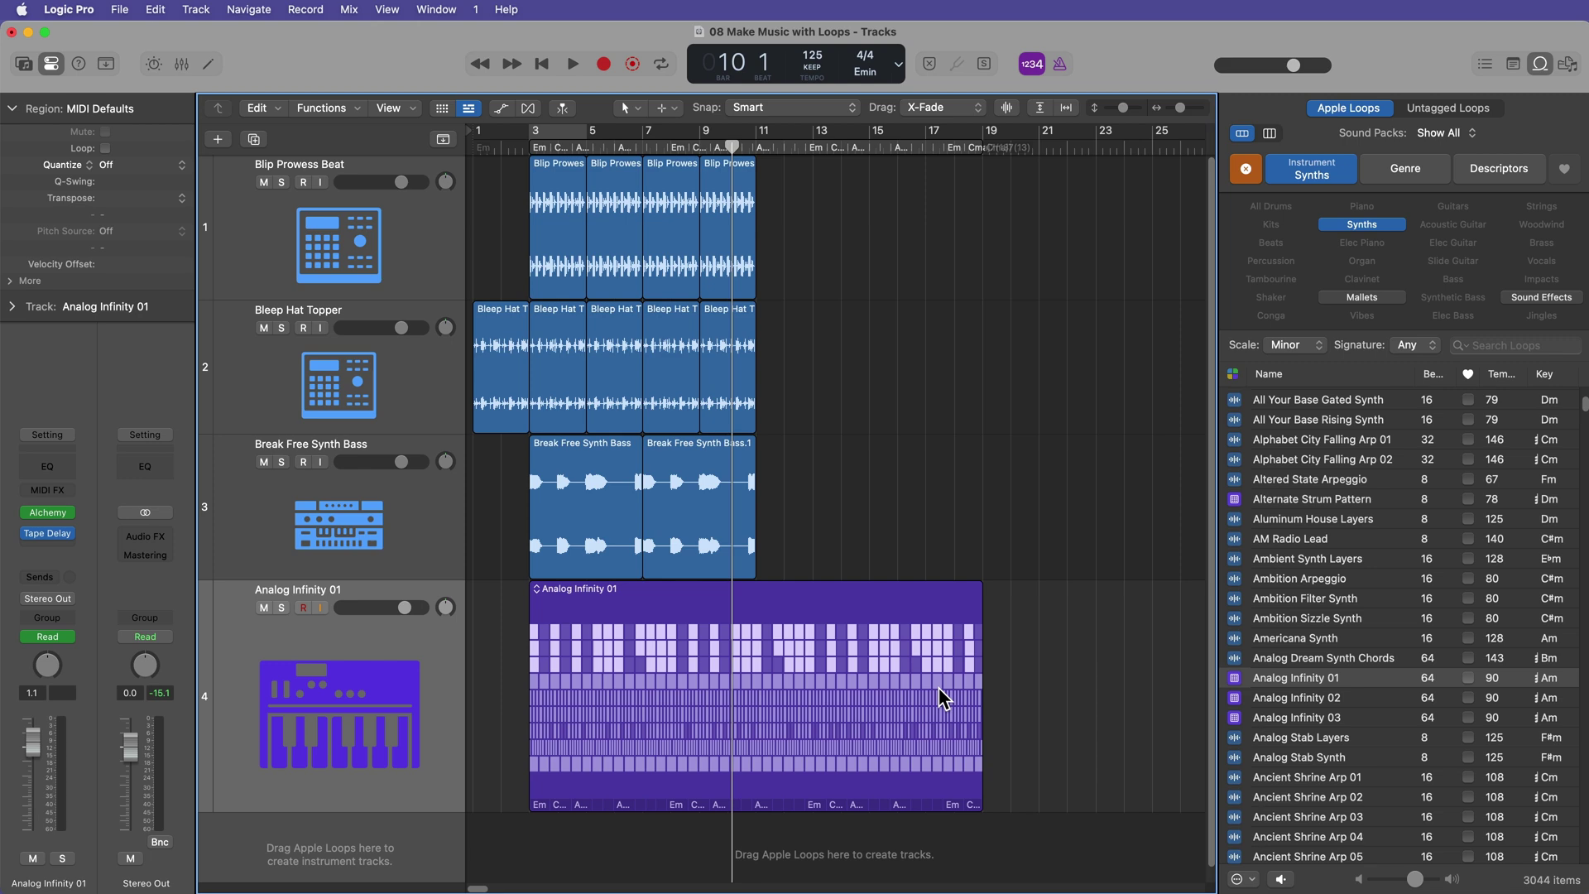
left_click(880, 702)
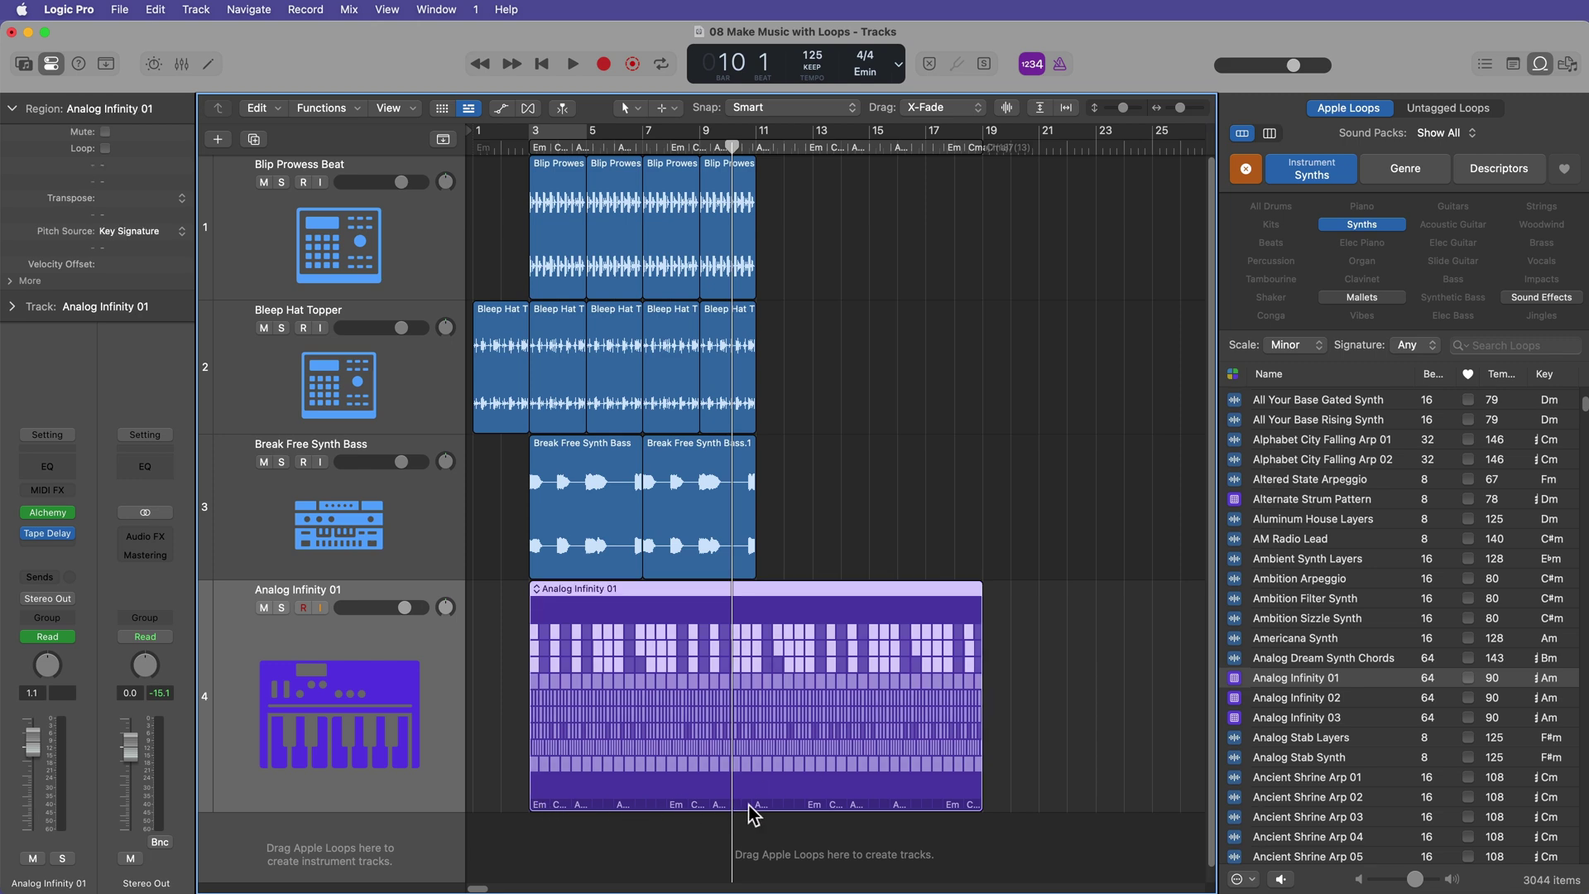
Show the global tracks to examine the chord progression in the chord track, and hide them again.
left_click(441, 140)
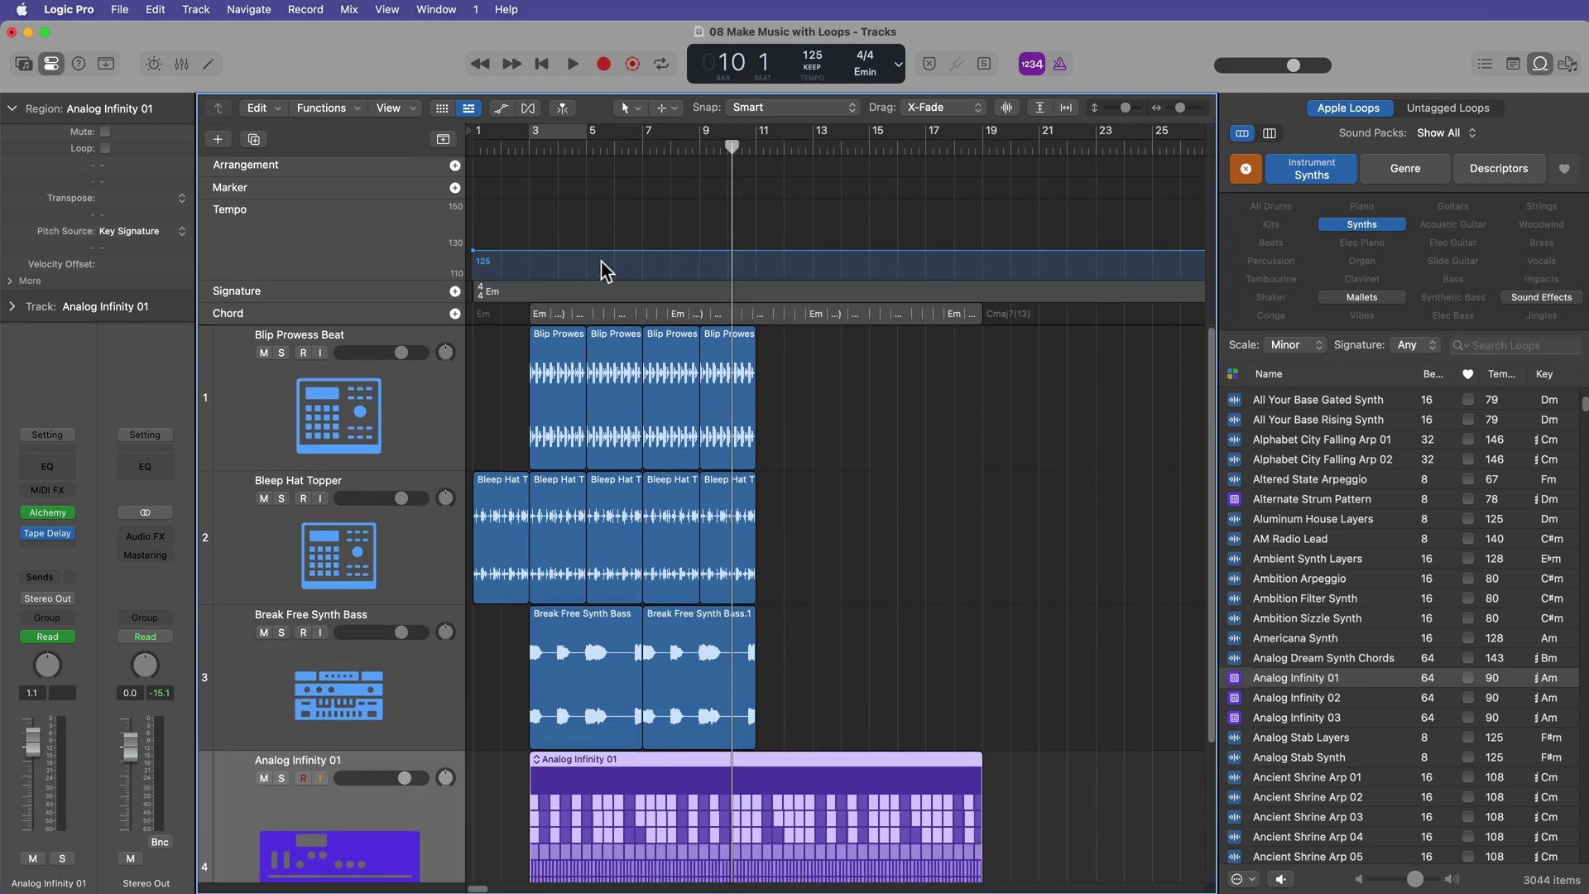
left_click(627, 320)
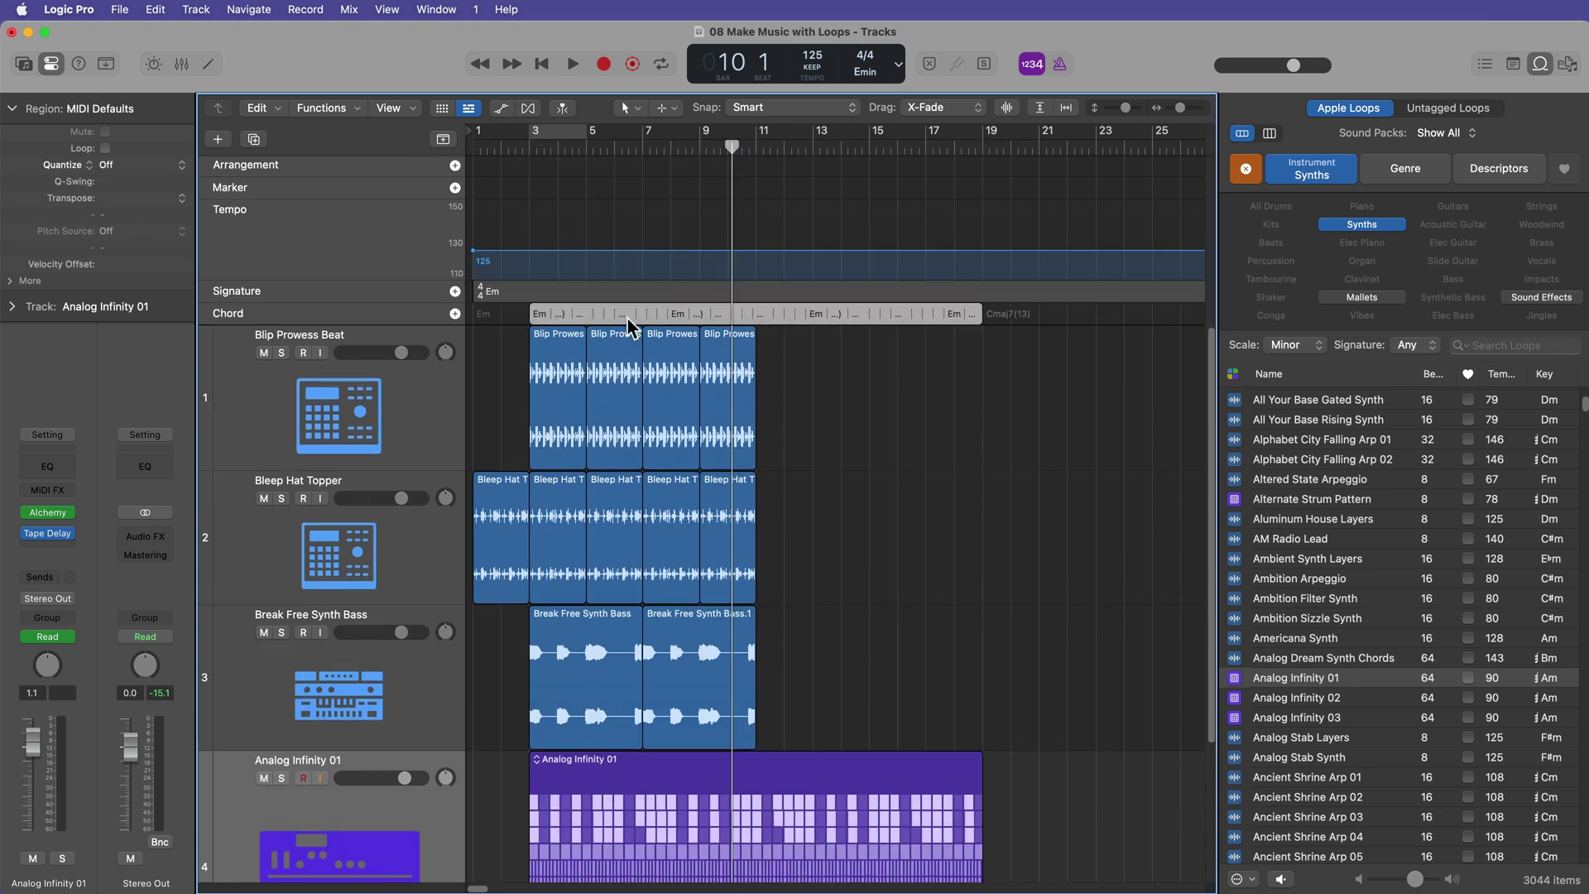
left_click(442, 139)
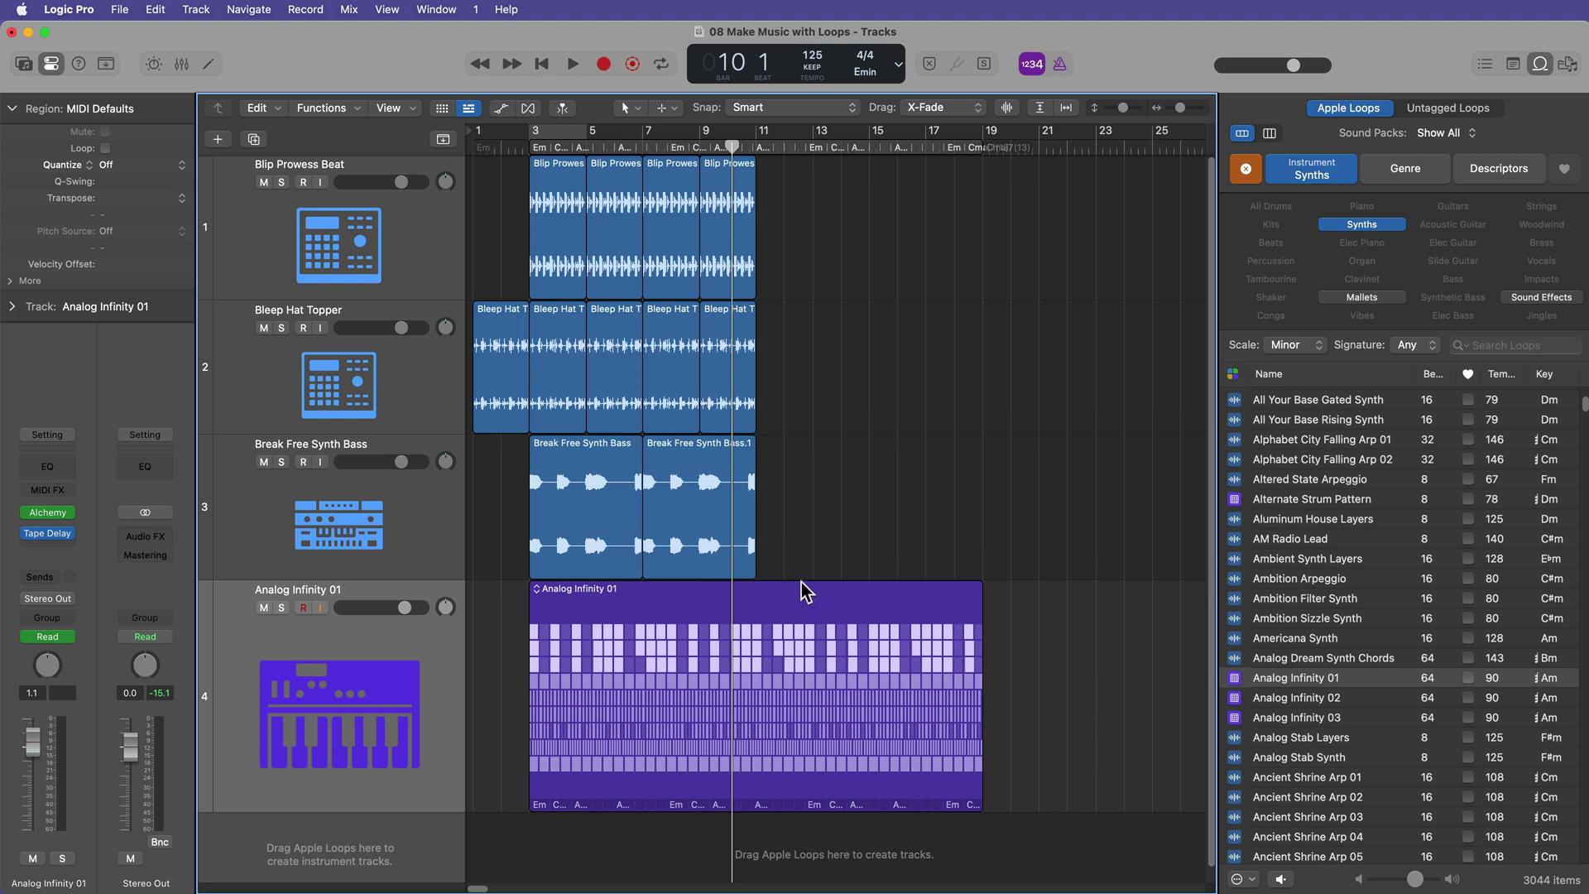
Split the Analog Infinity 01 region at bar 11 and delete the part after the split.
left_click_drag(831, 248, 574, 539)
left_click(948, 653)
left_click_drag(974, 769, 748, 775)
left_click(871, 488)
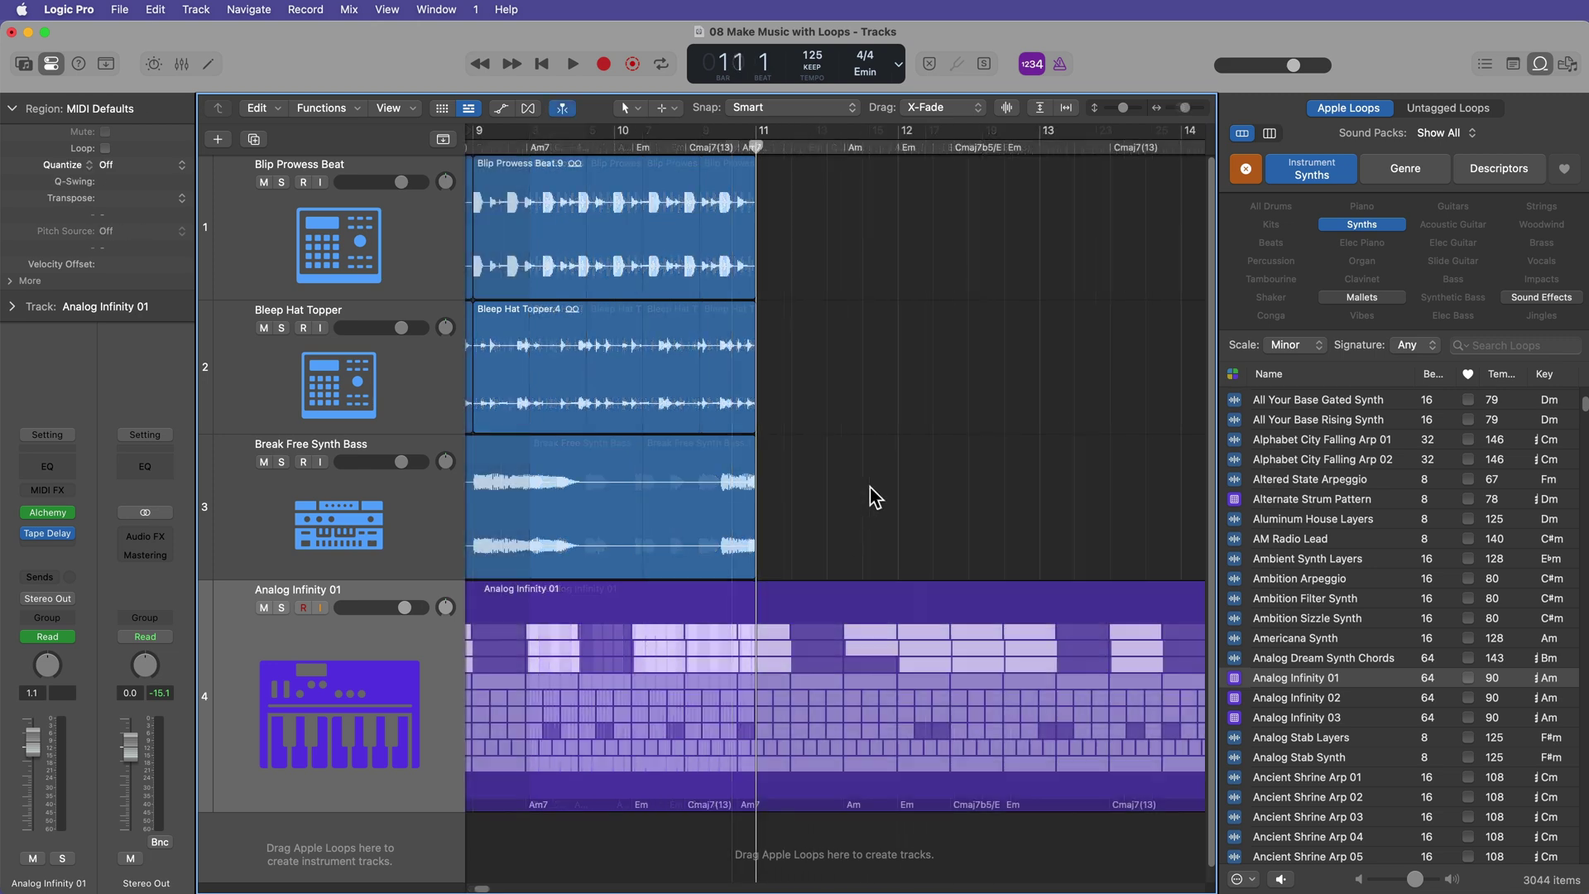
left_click_drag(917, 498, 910, 617)
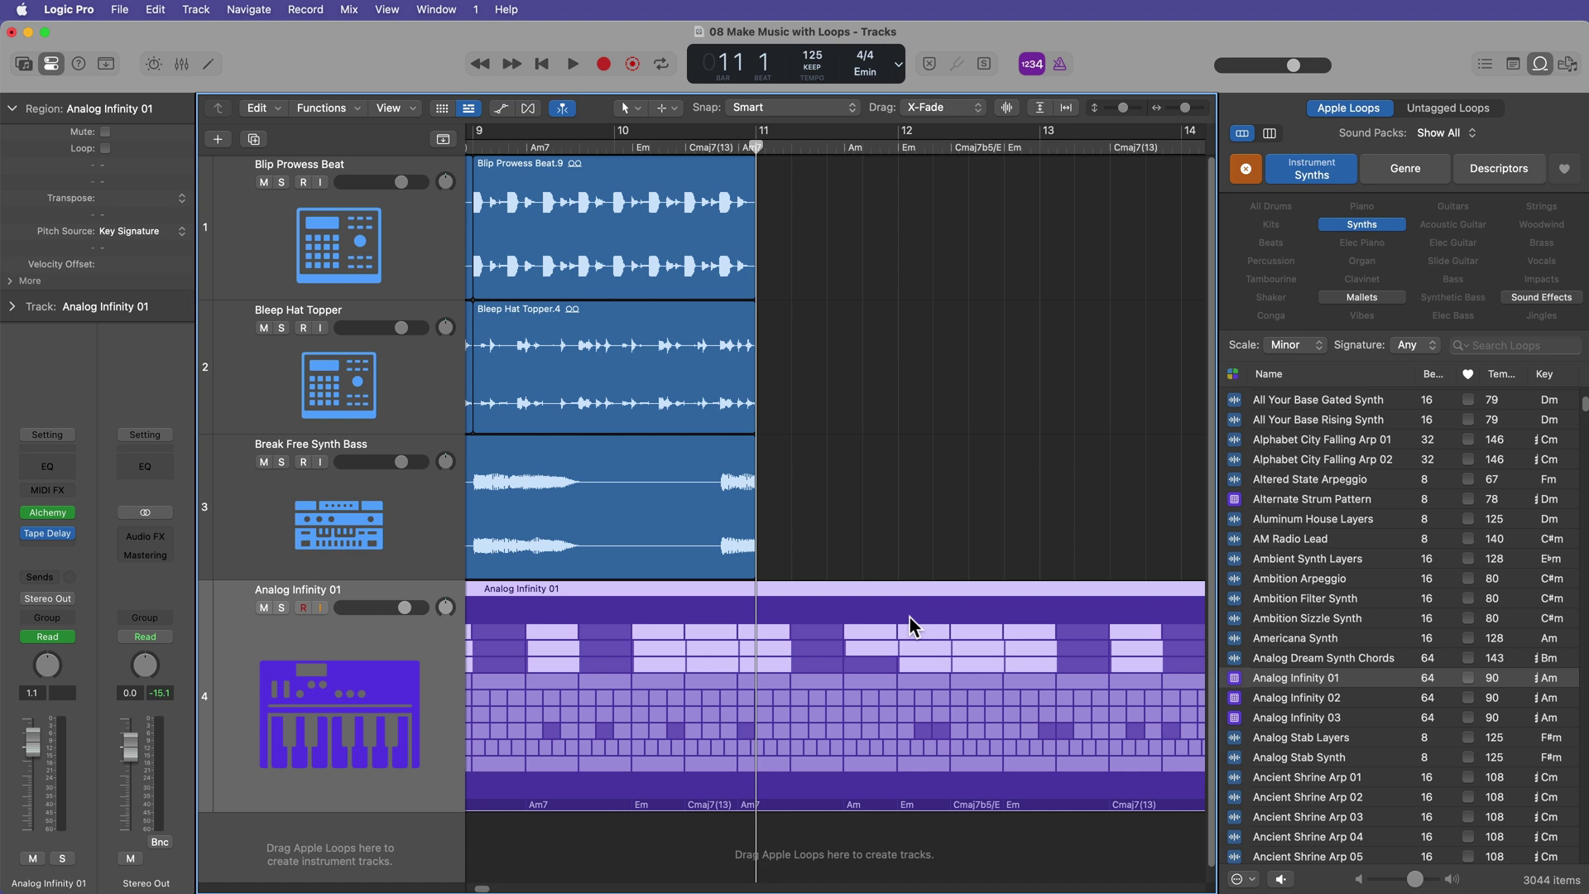
key("super+t")
key("Delete")
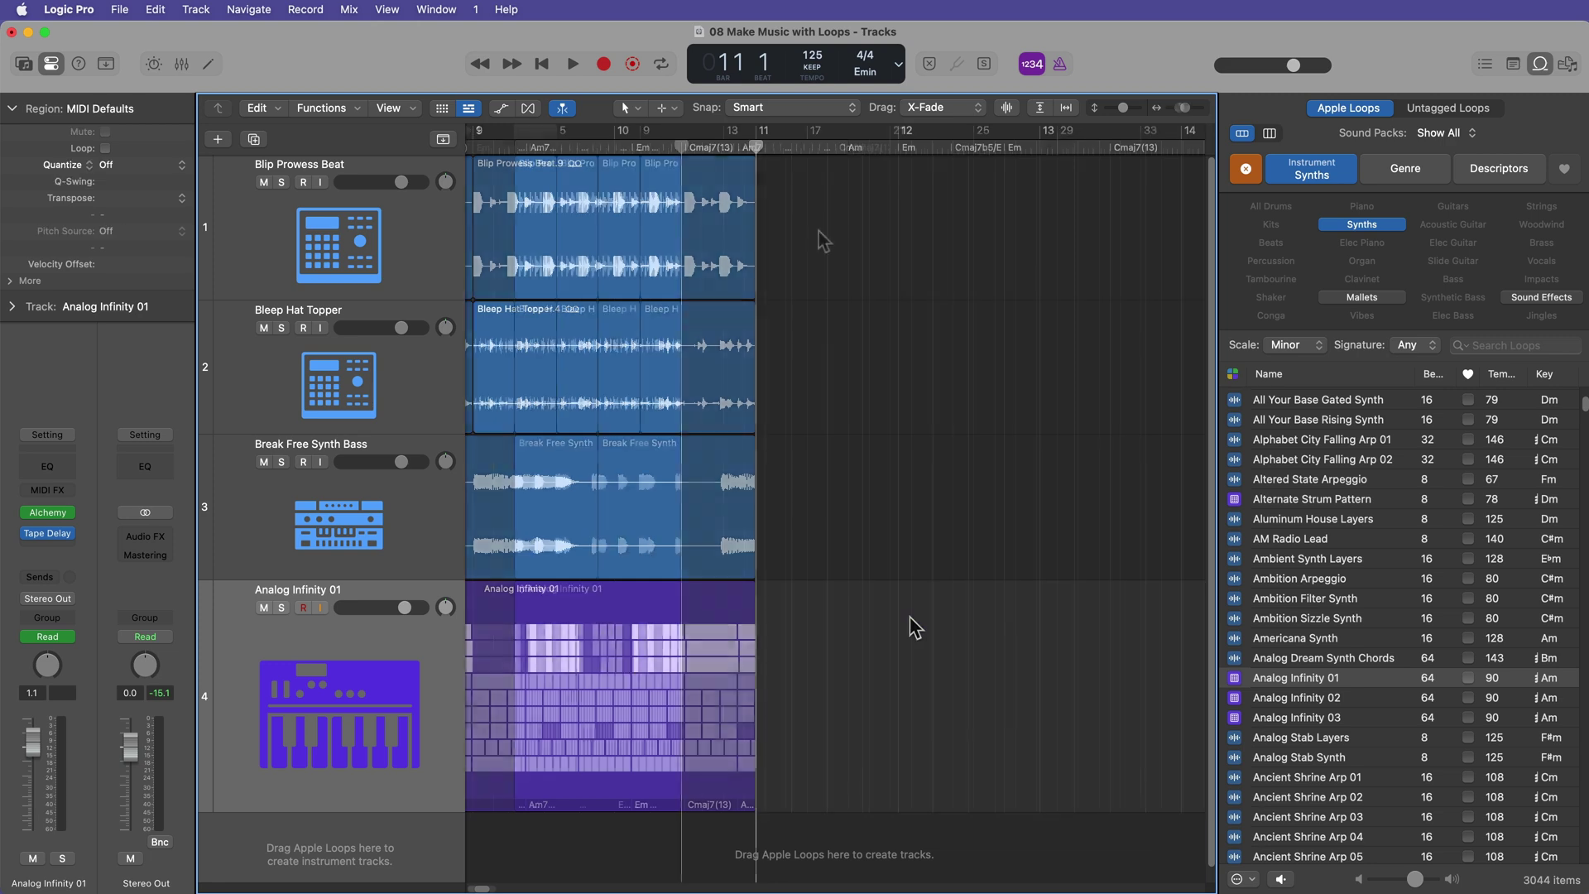
Select all regions from bar 3 to 11 on the four tracks and repeat them once up to bar 19.
key("z")
left_click_drag(834, 220, 538, 718)
key("super+r")
left_click(970, 334)
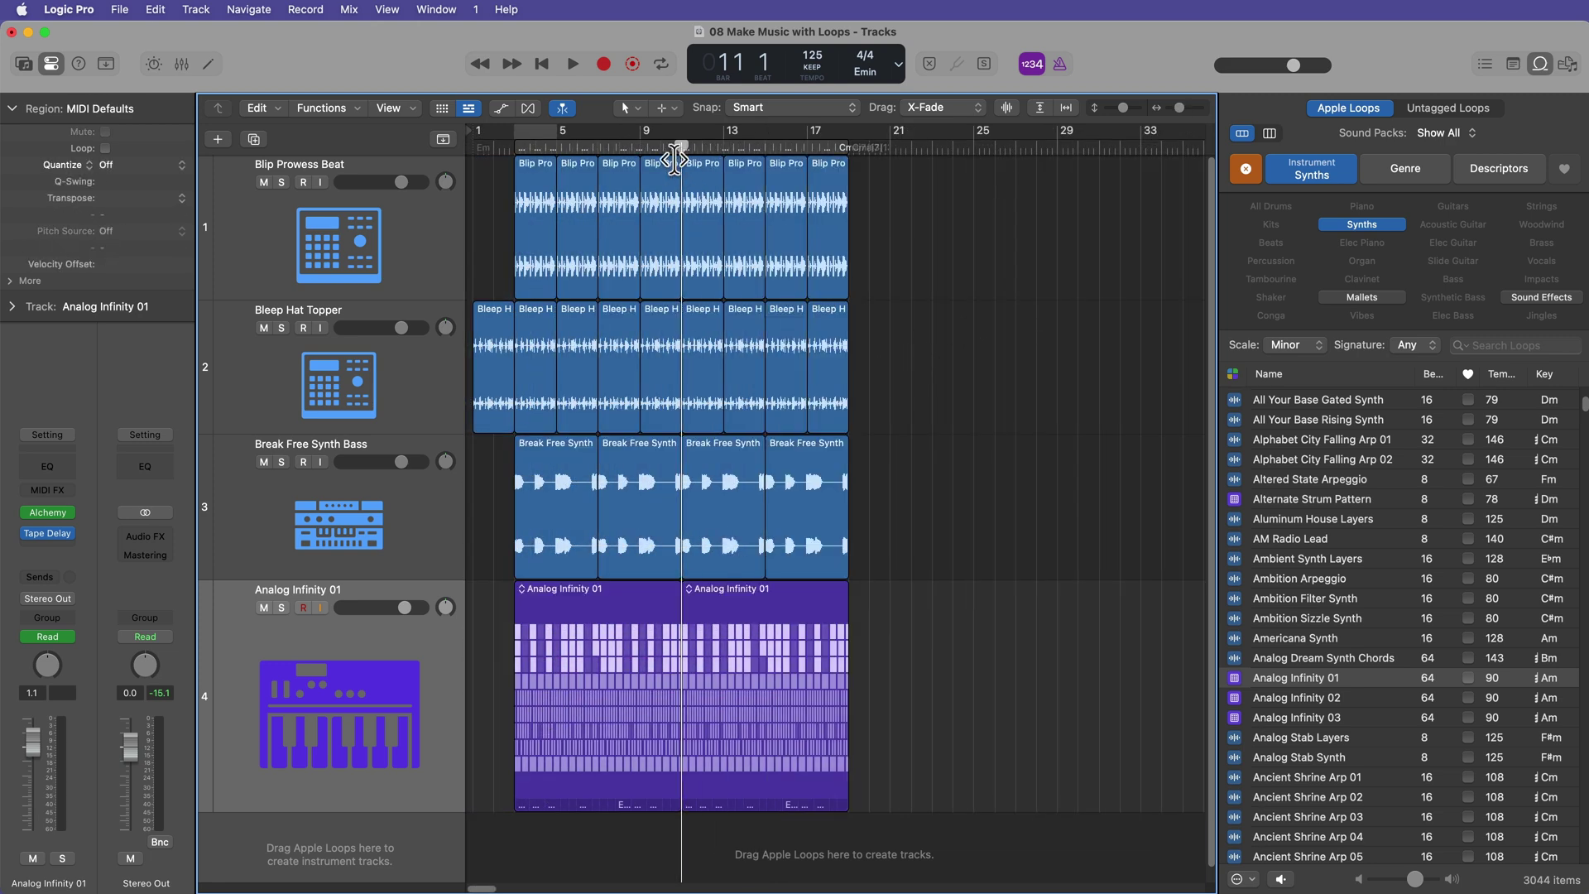
Play the arrangement from bar 3 and set the cycle to the selected regions from bar 3 to 19.
left_click_drag(678, 147, 631, 147)
left_click(514, 147)
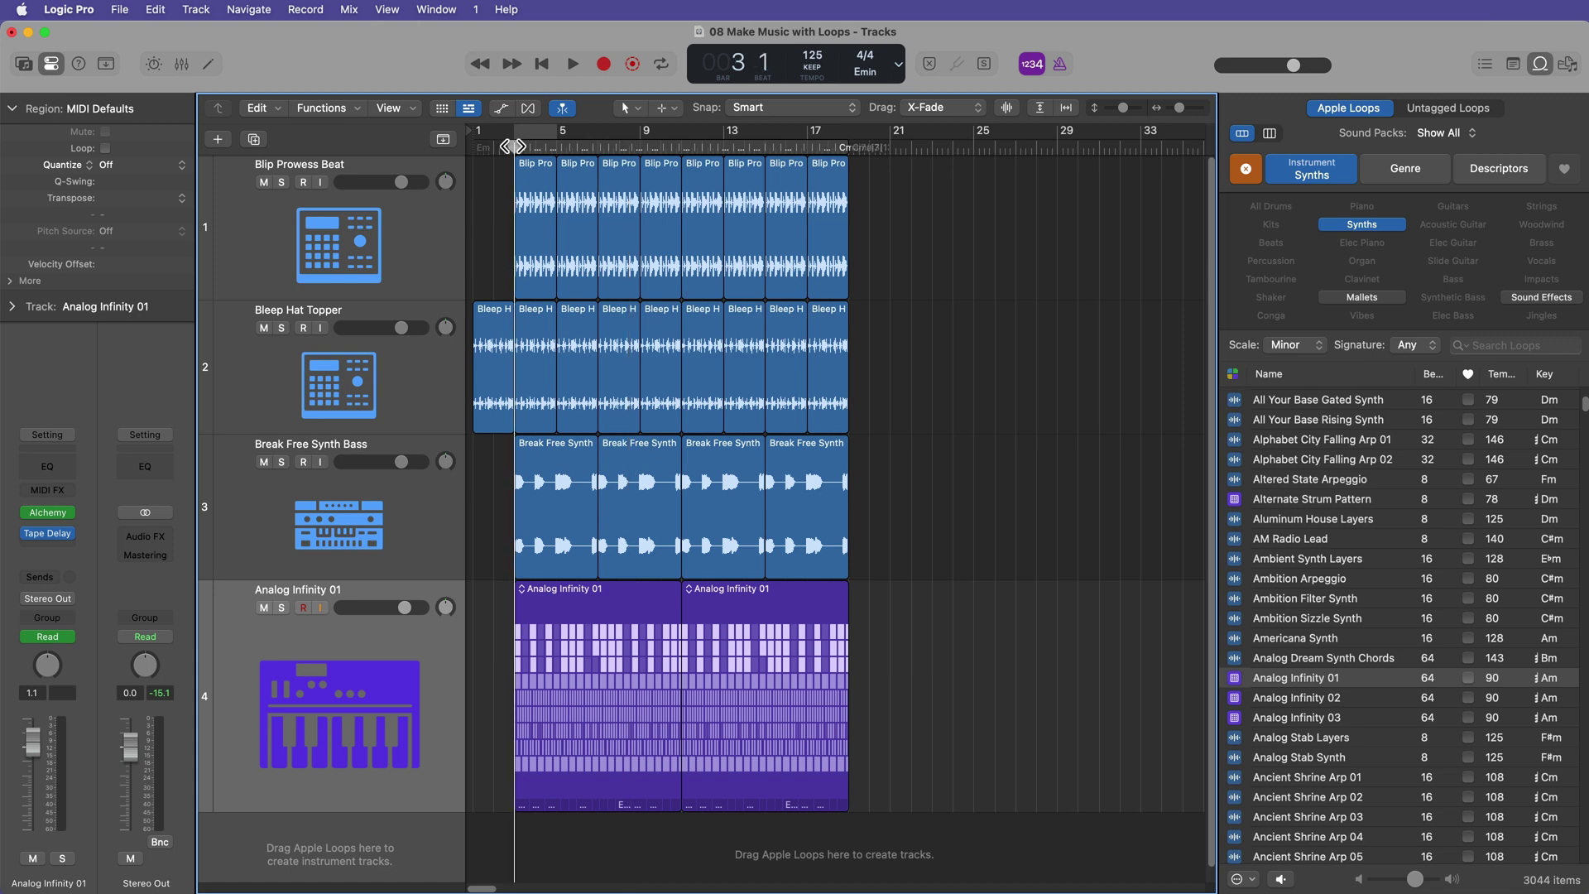
key("space")
left_click_drag(910, 212, 538, 694)
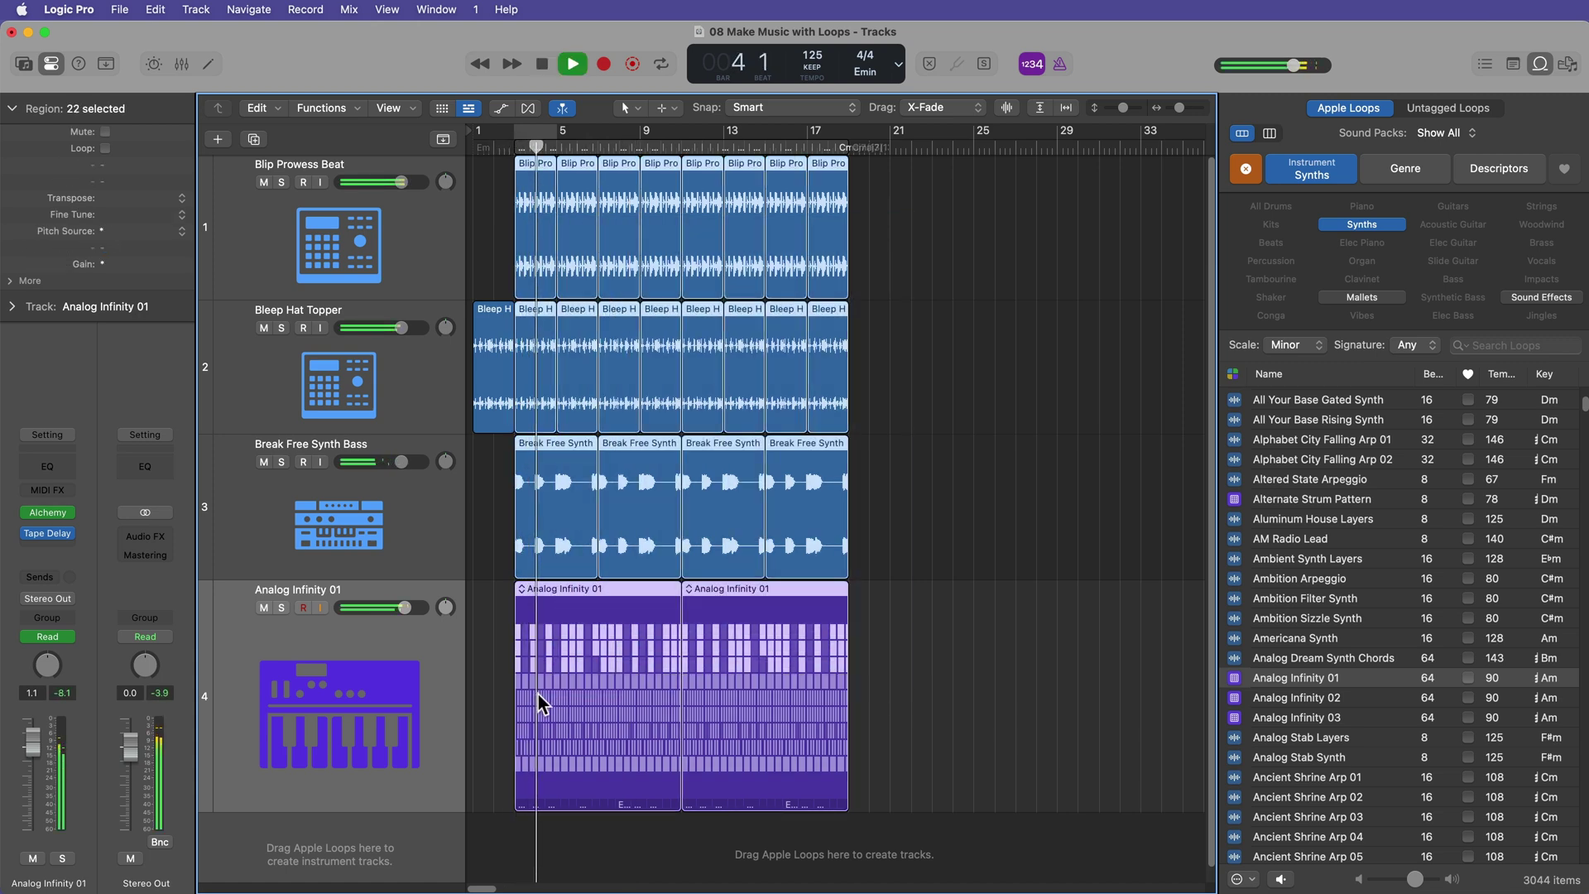
key("super+u")
key("z")
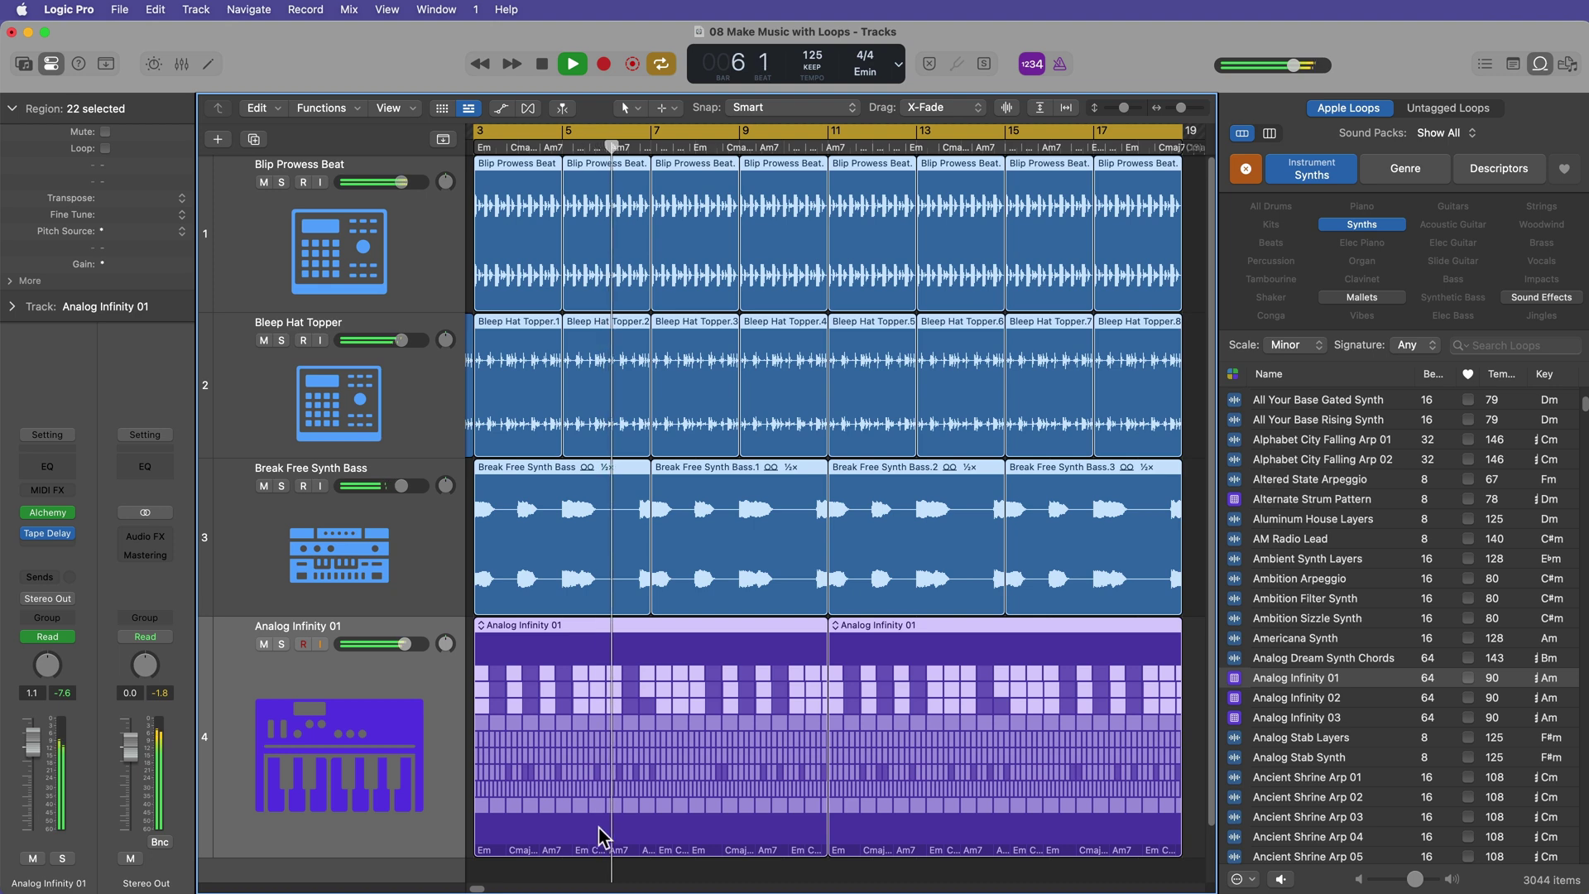
Reduce the heights of the Analog Infinity 01 and Break Free Synth Bass tracks during playback.
left_click(591, 865)
left_click_drag(436, 858, 436, 731)
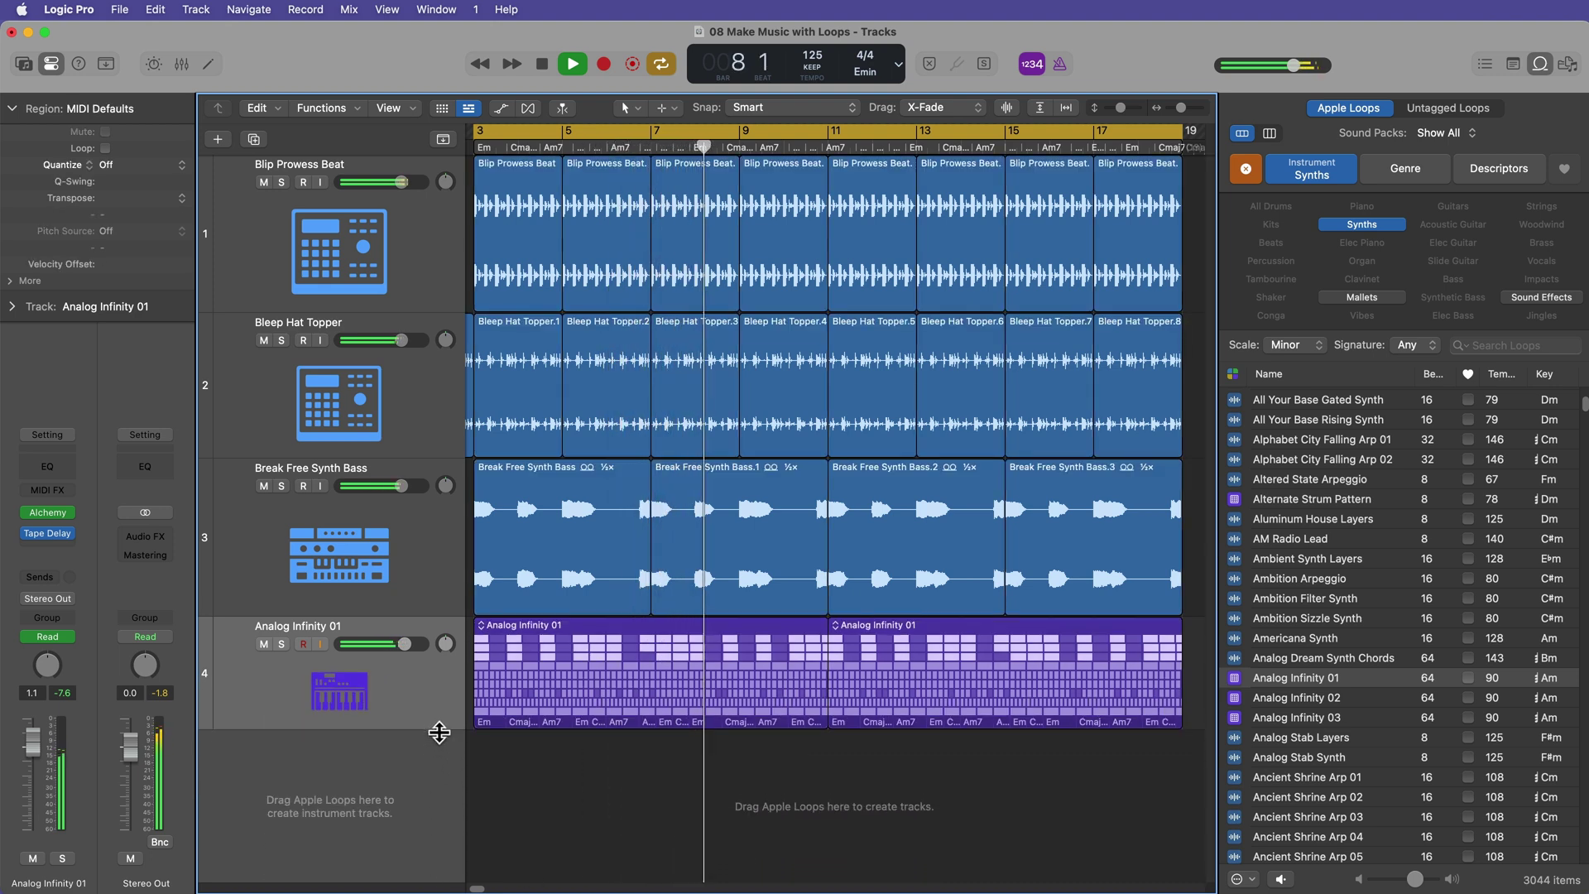
left_click_drag(450, 618, 453, 571)
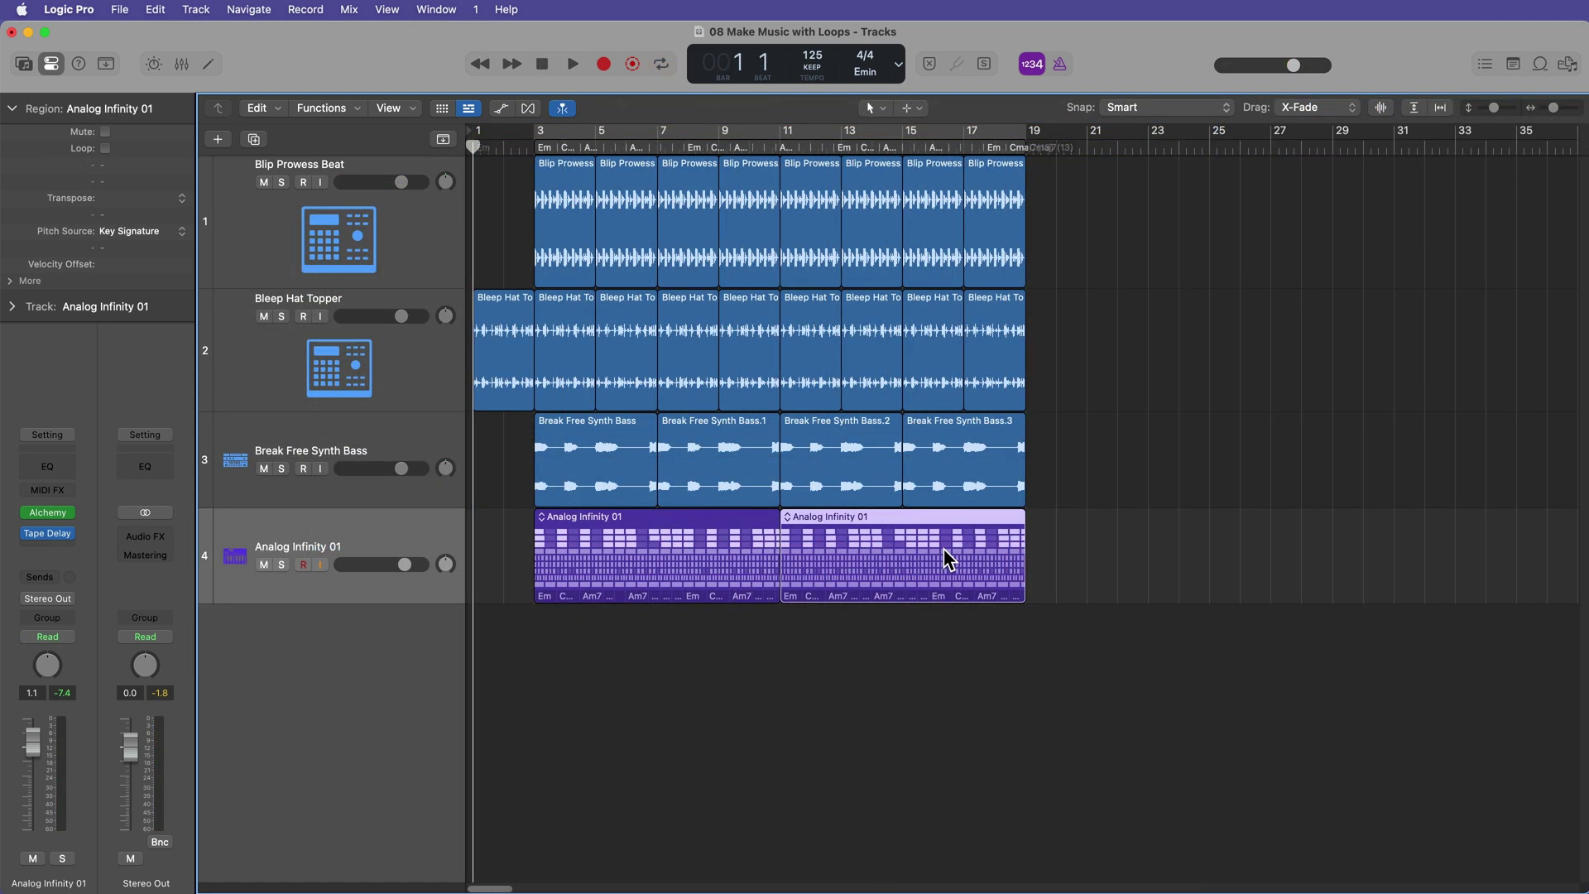
Delete the second Analog Infinity 01 region and place the playhead at bar 11.
key("Delete")
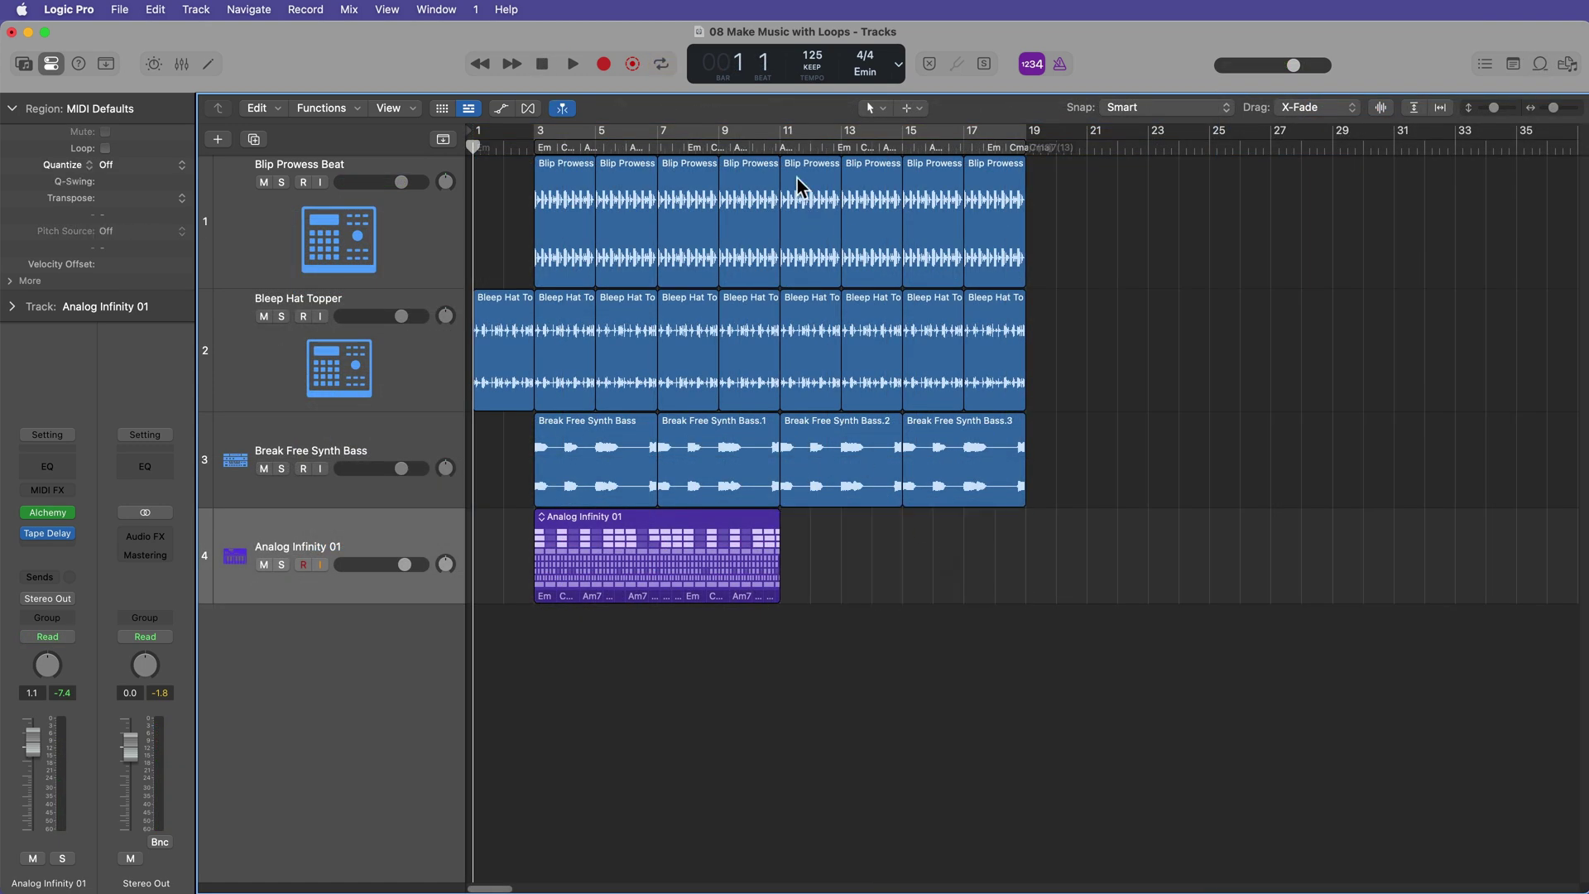
left_click(782, 147)
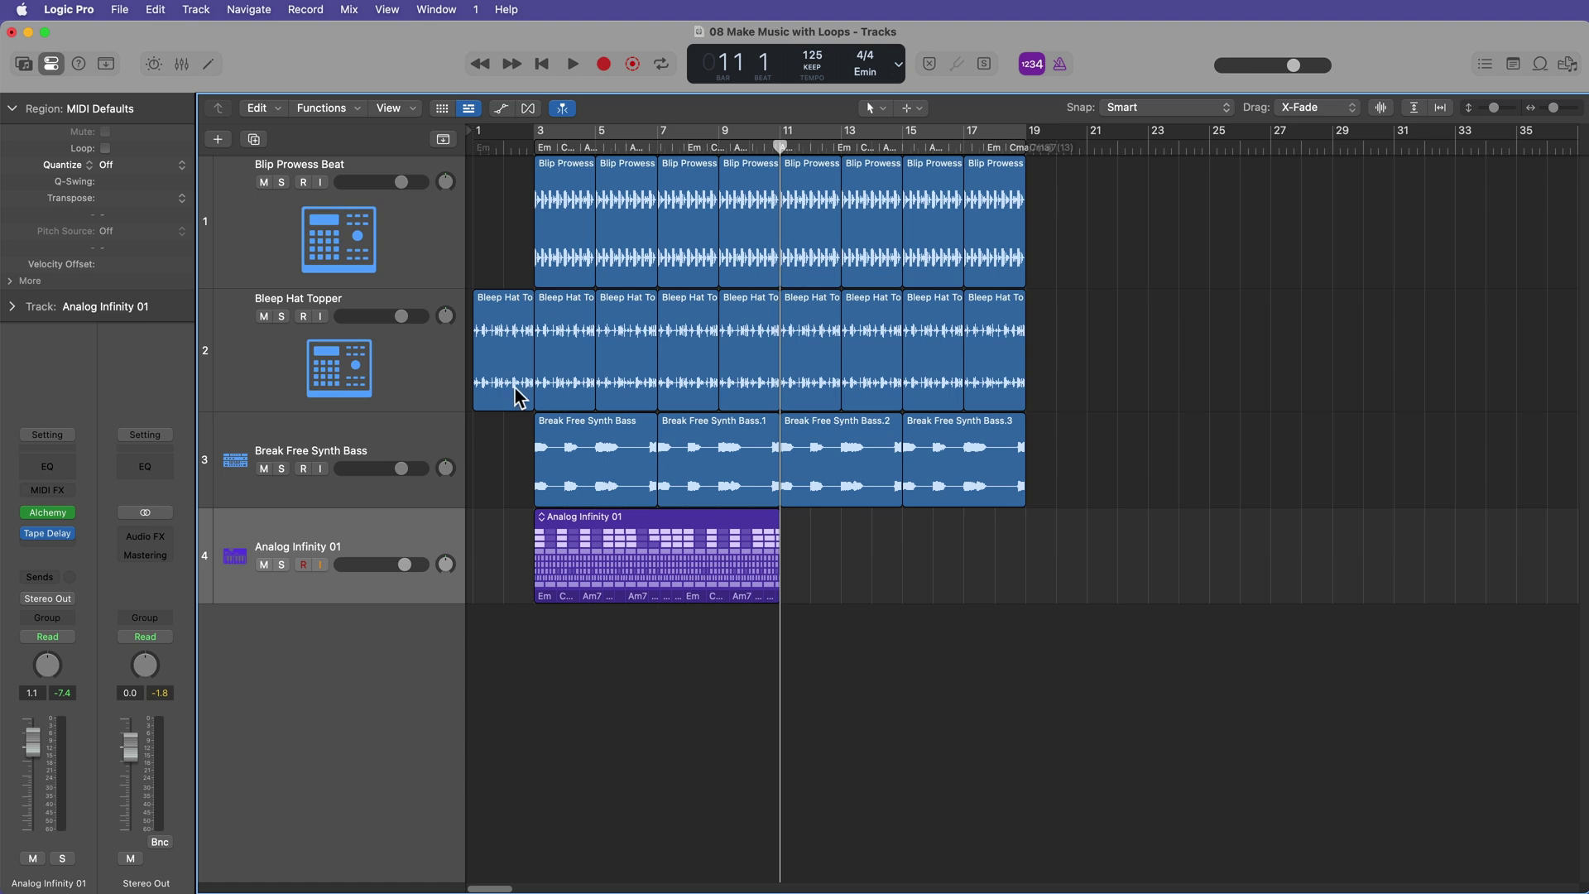
Audition the synth loops Anthemic Keys 01, 02 and 03, and add Anthemic Keys 02 at bar 11 on a new track.
key("o")
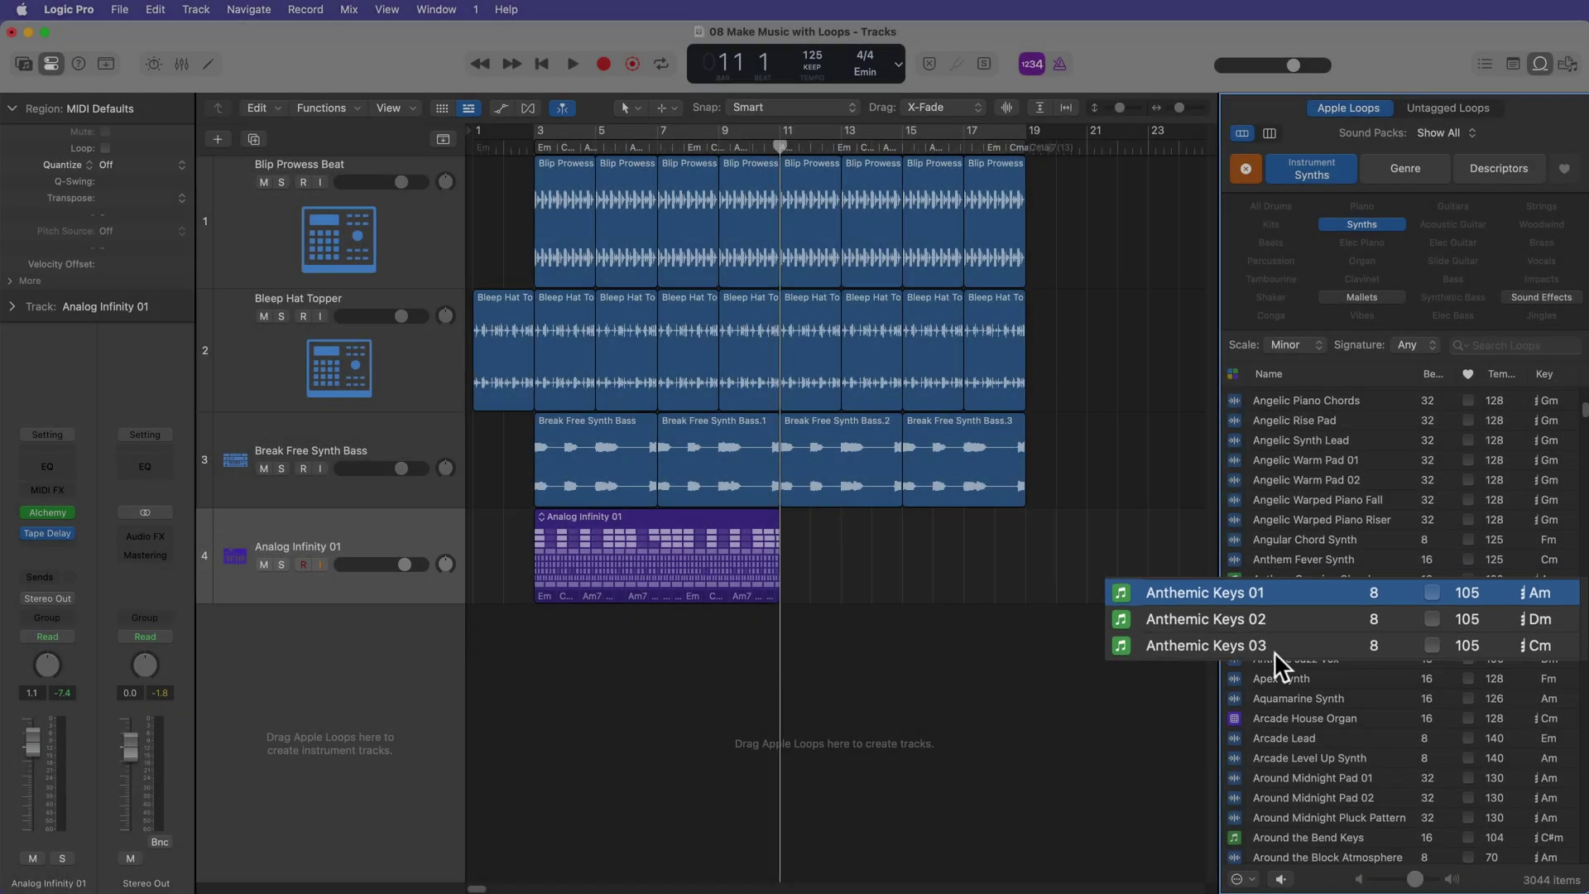
left_click(1332, 601)
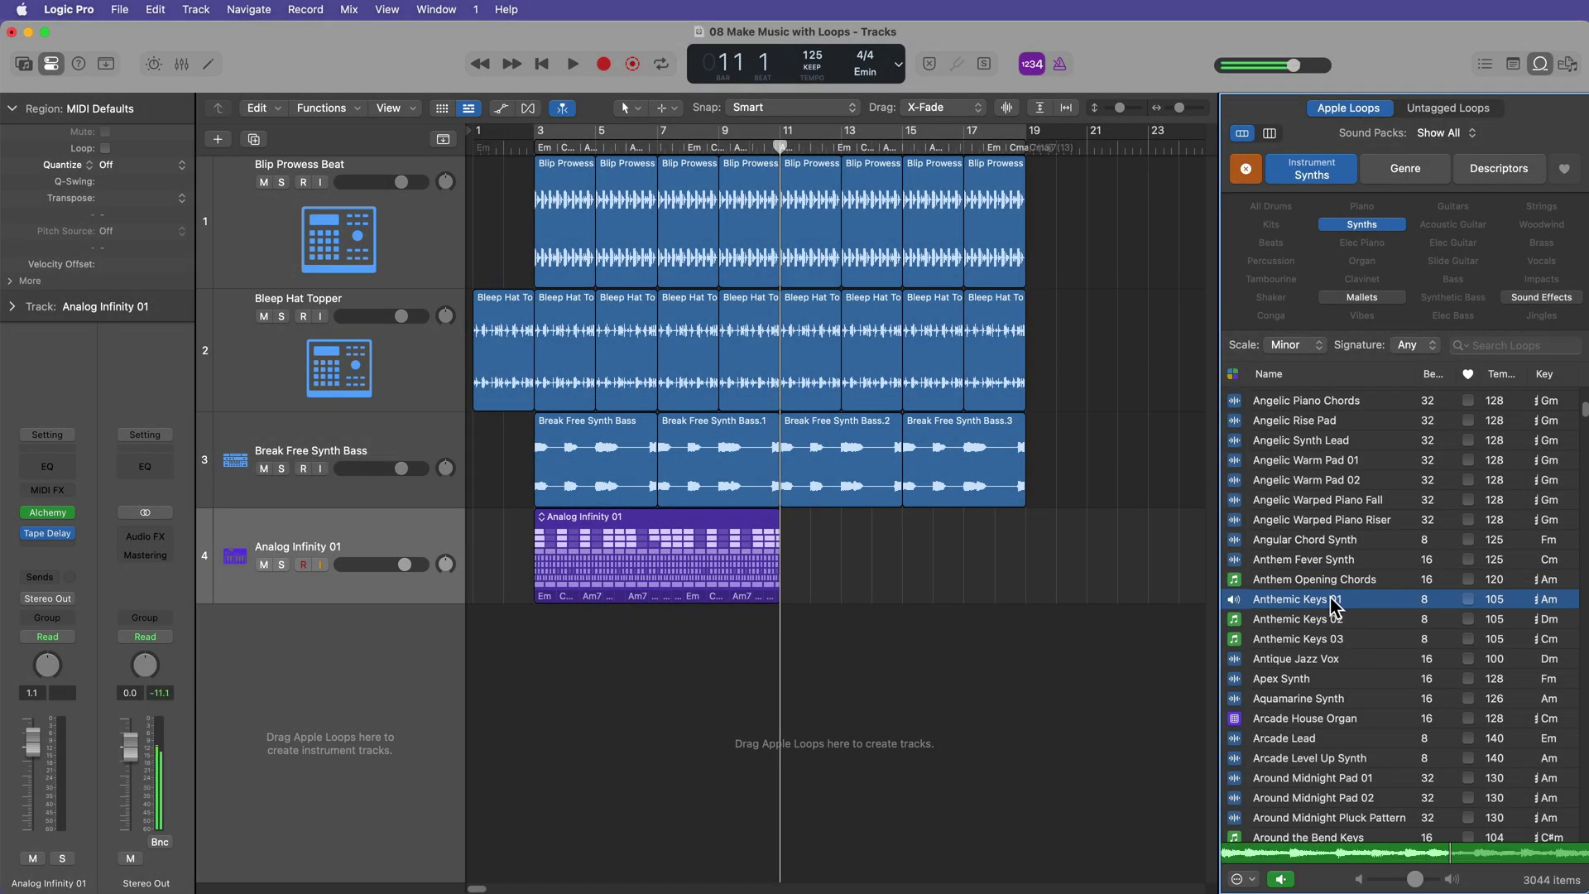
left_click(1323, 619)
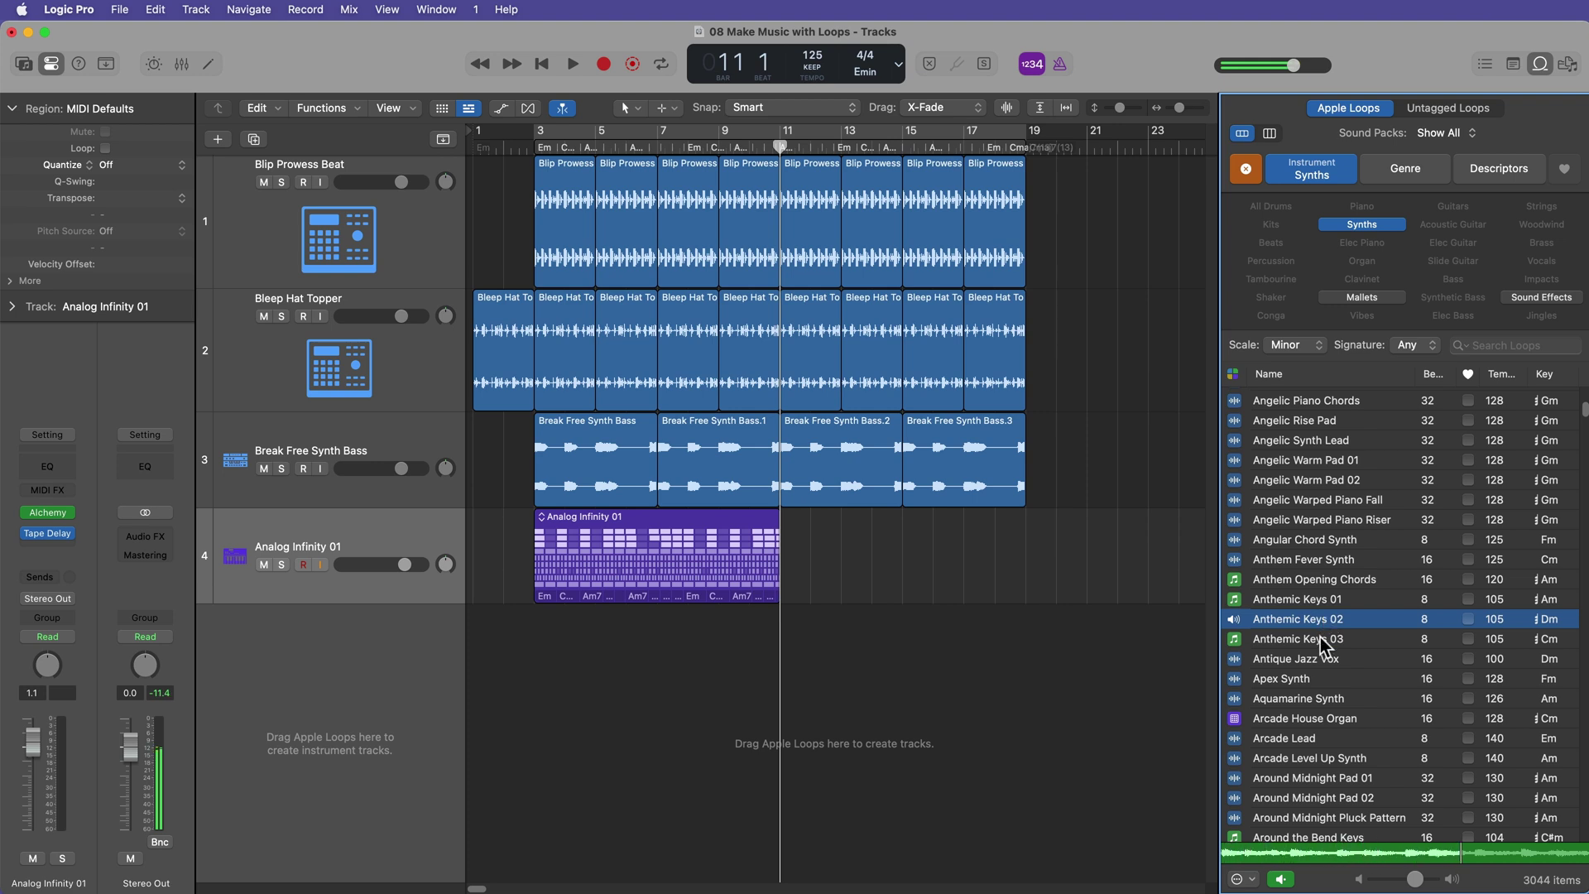
left_click(1320, 639)
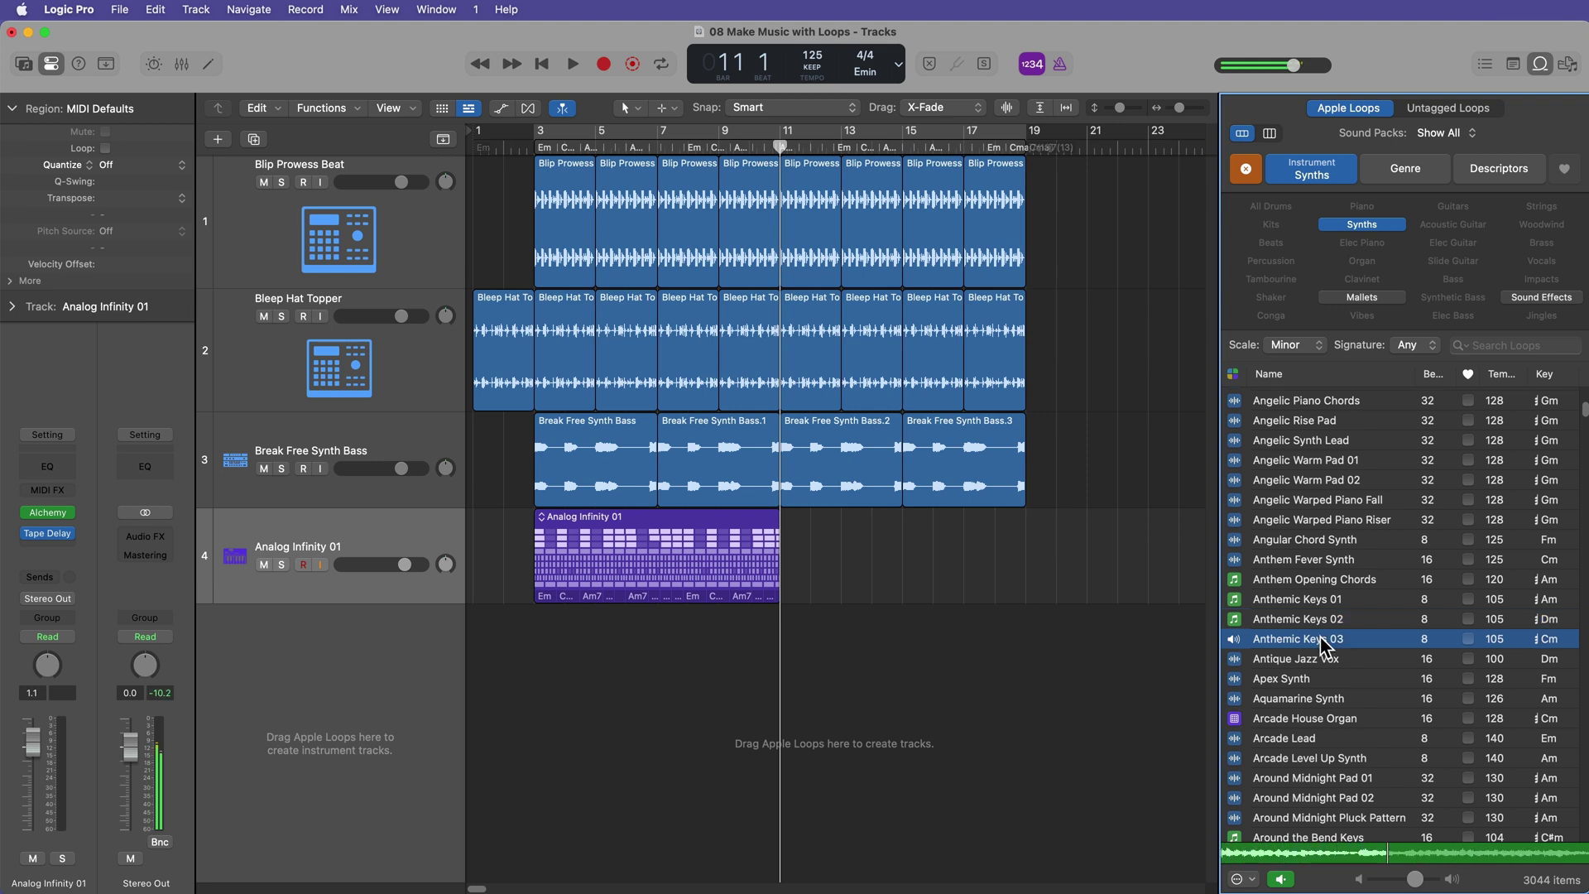
left_click(1322, 619)
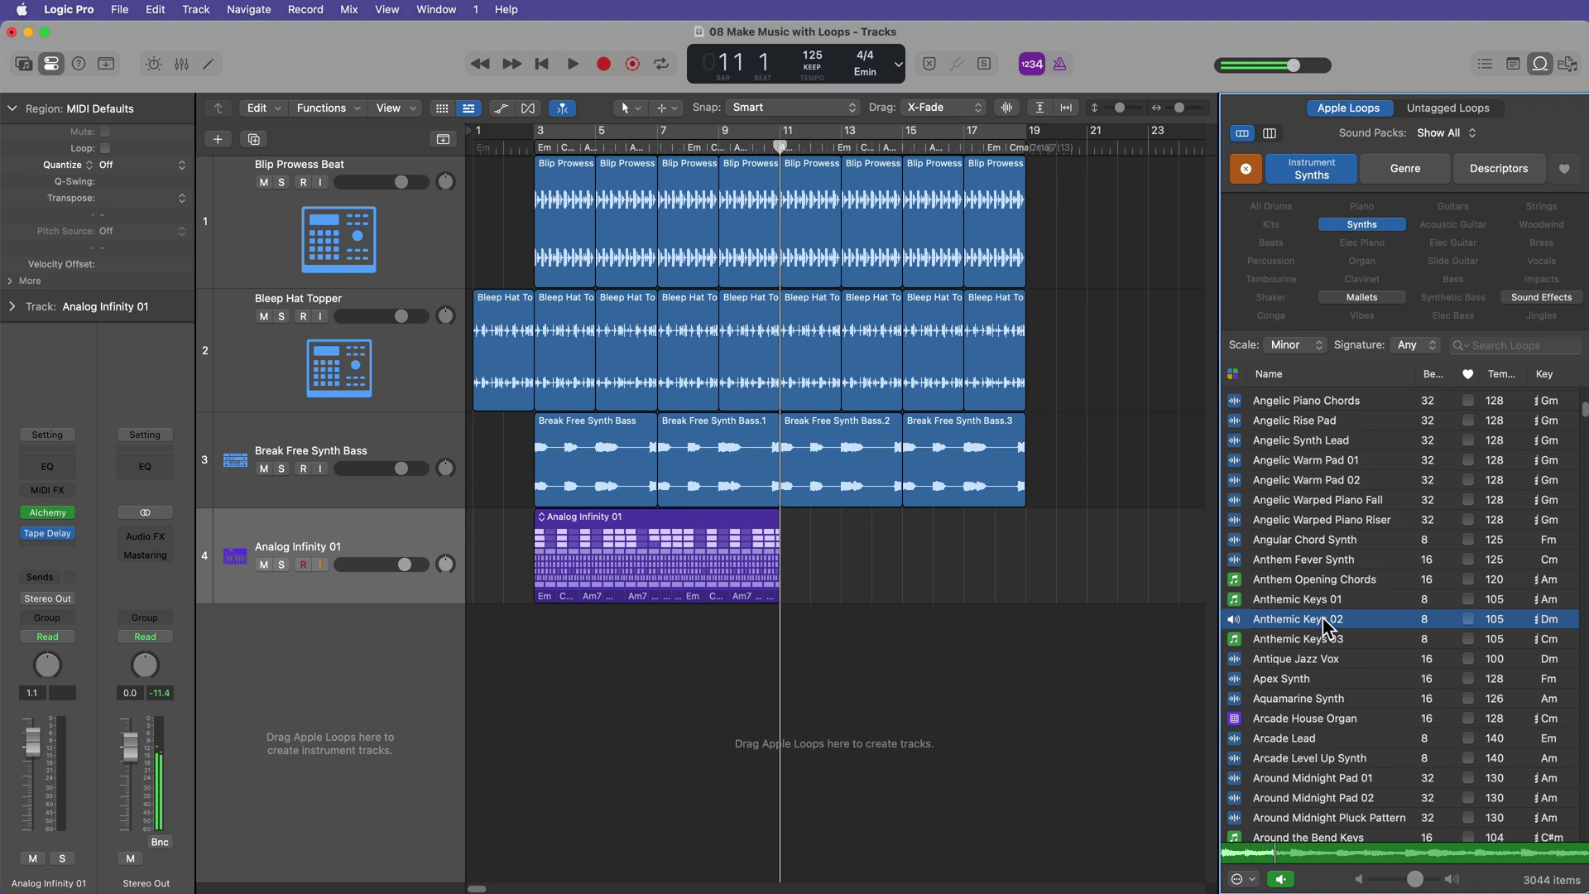
left_click_drag(1321, 621, 799, 727)
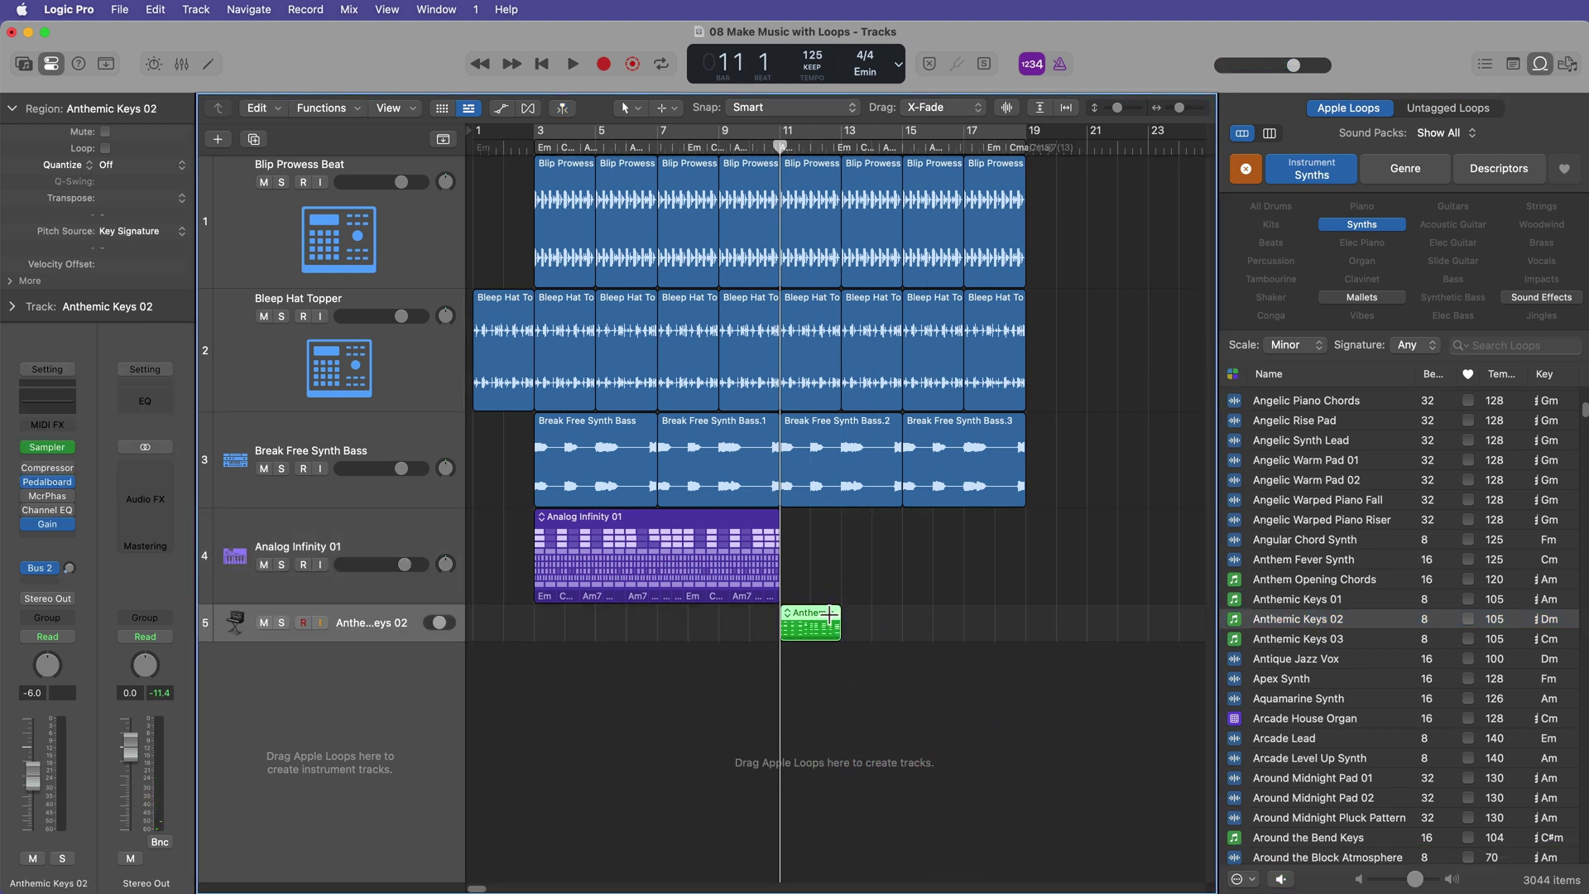
Repeat the Anthemic Keys 02 region three times to fill bars 11 to 19.
key("super+r")
key("super+r")
key("super+r")
left_click(905, 742)
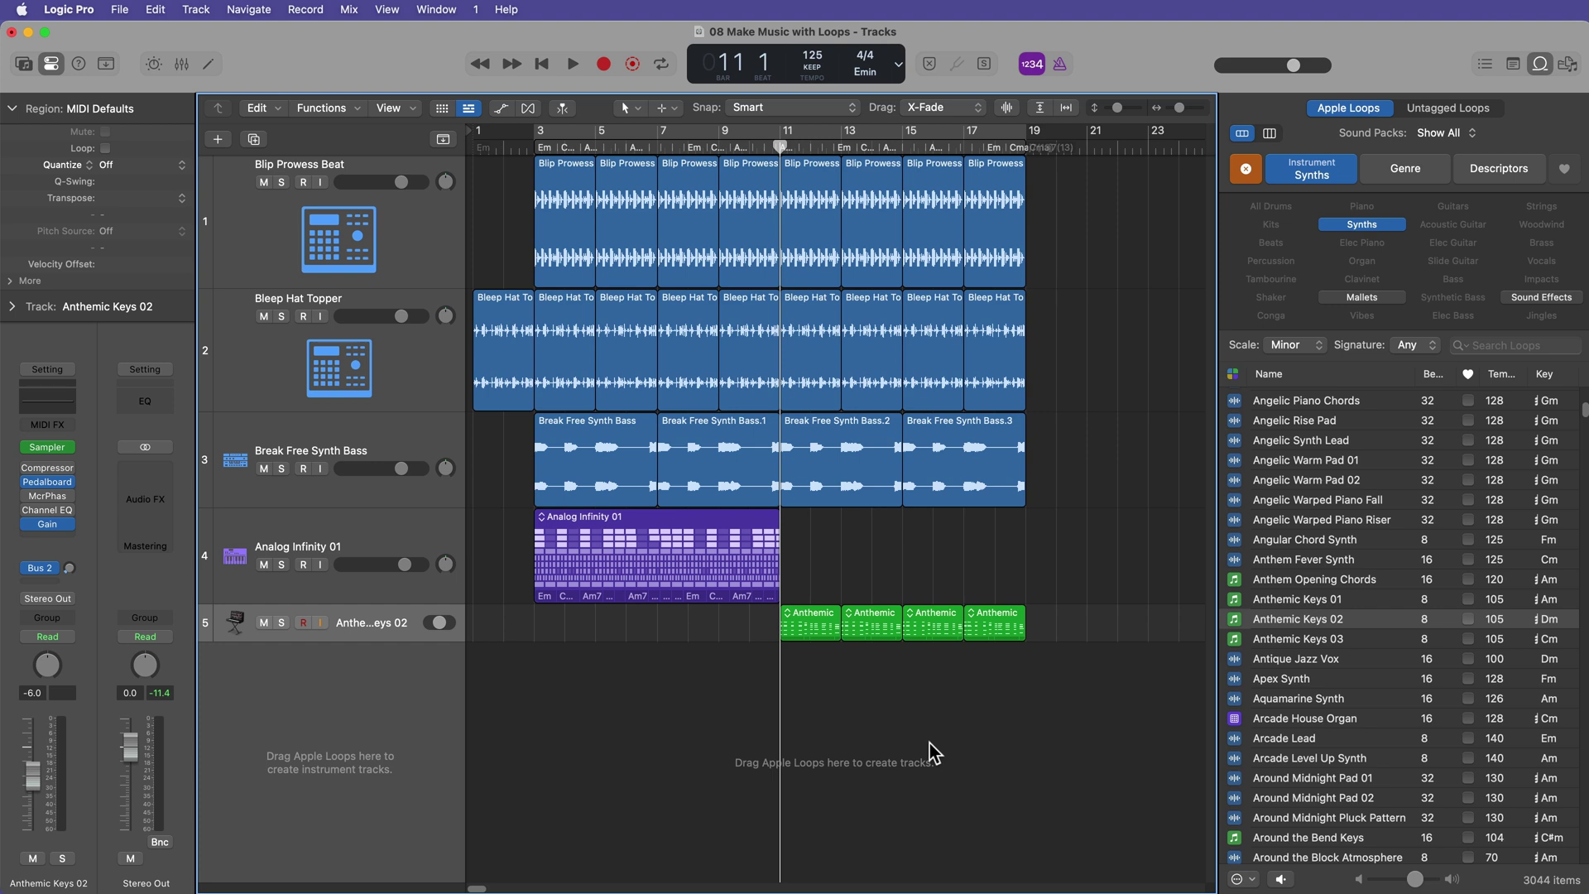
Play the arrangement from bar 11 and enlarge the height of the Anthemic Keys 02 track.
key("space")
left_click_drag(411, 642, 417, 700)
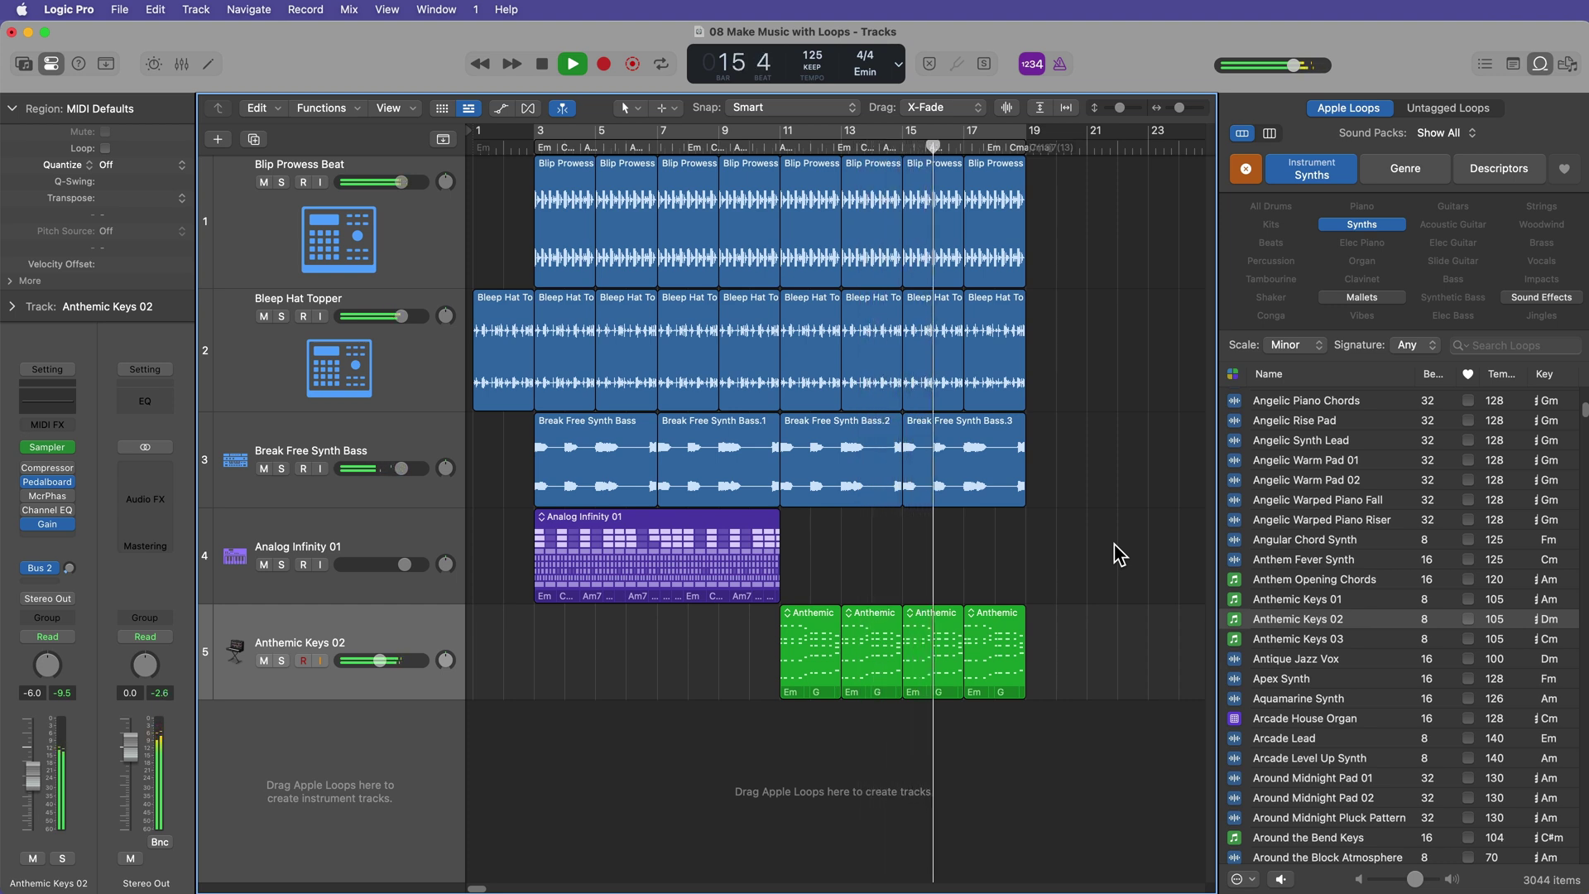
key("space")
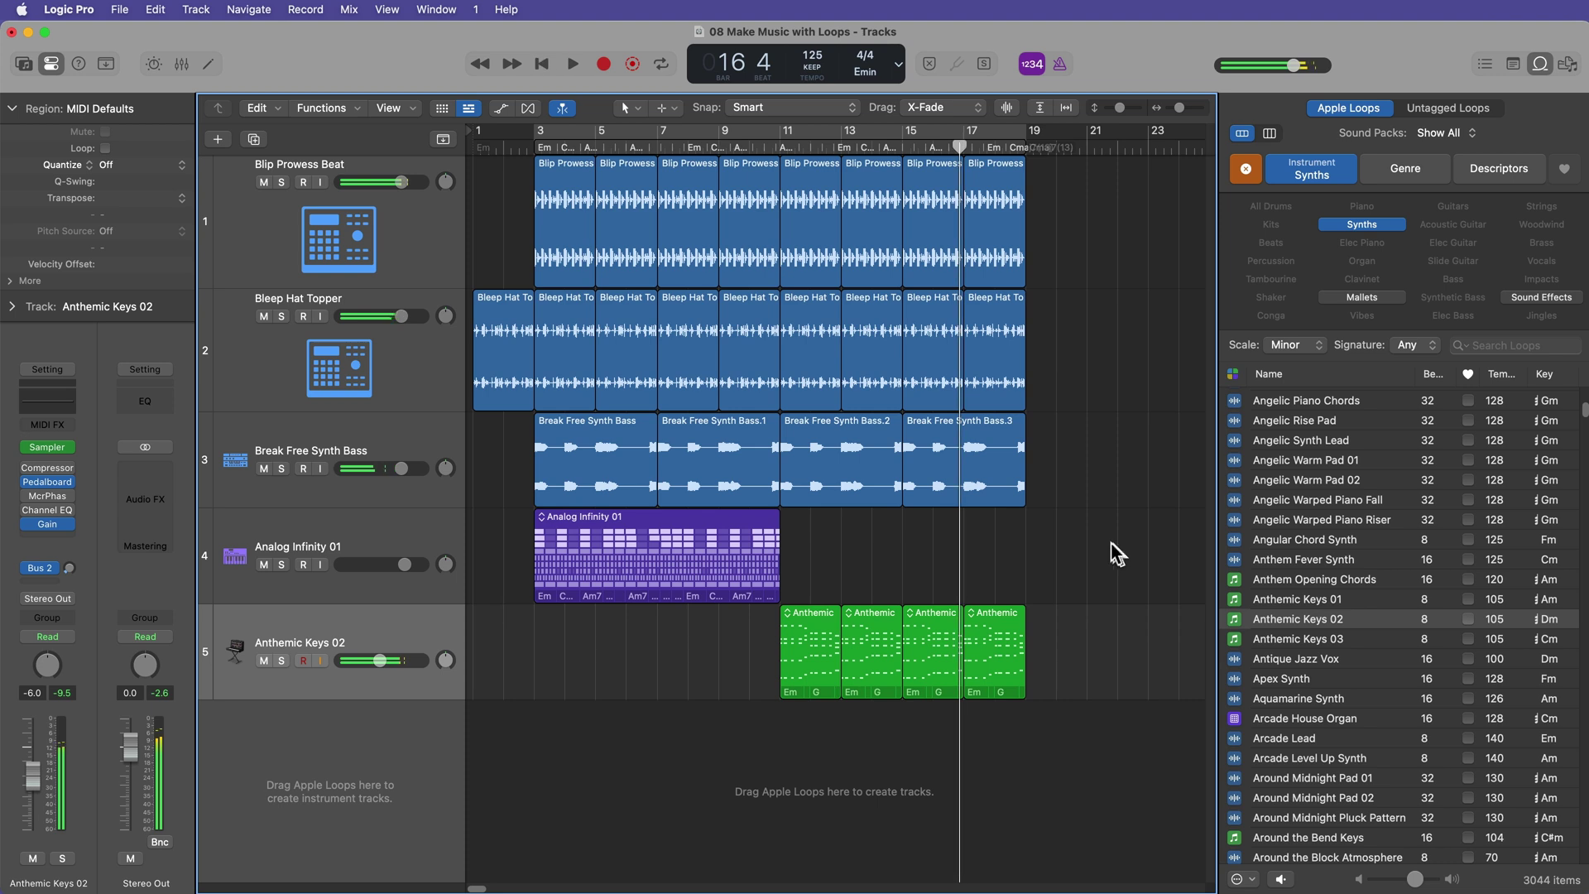
Search the Apple Loops for "anthem" and clear the Synths instrument filter.
left_click(1504, 345)
type("a")
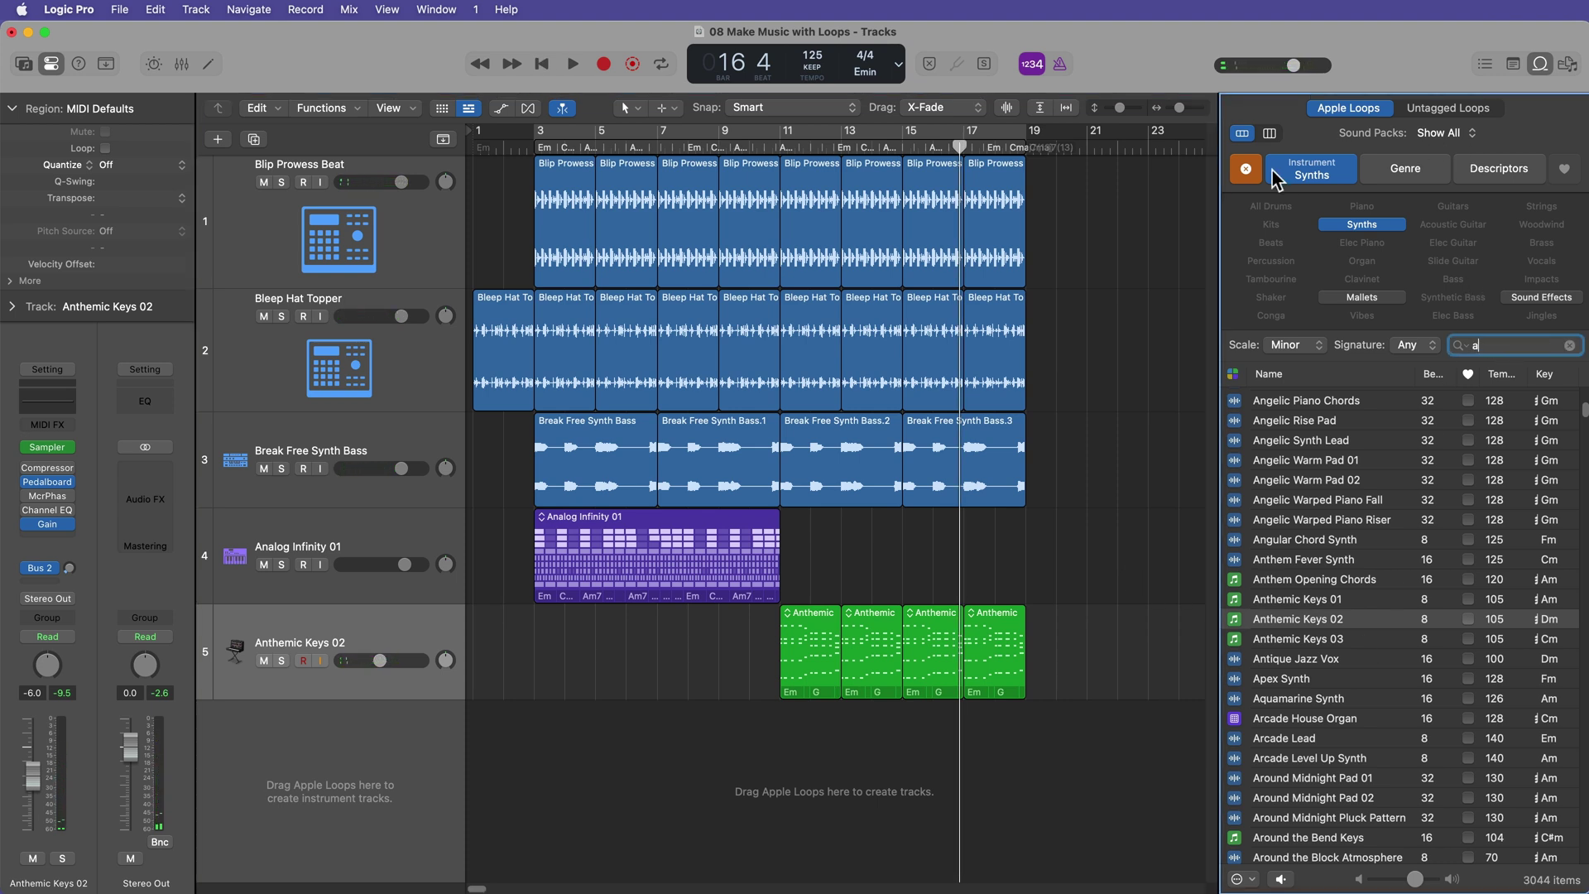
left_click(1245, 168)
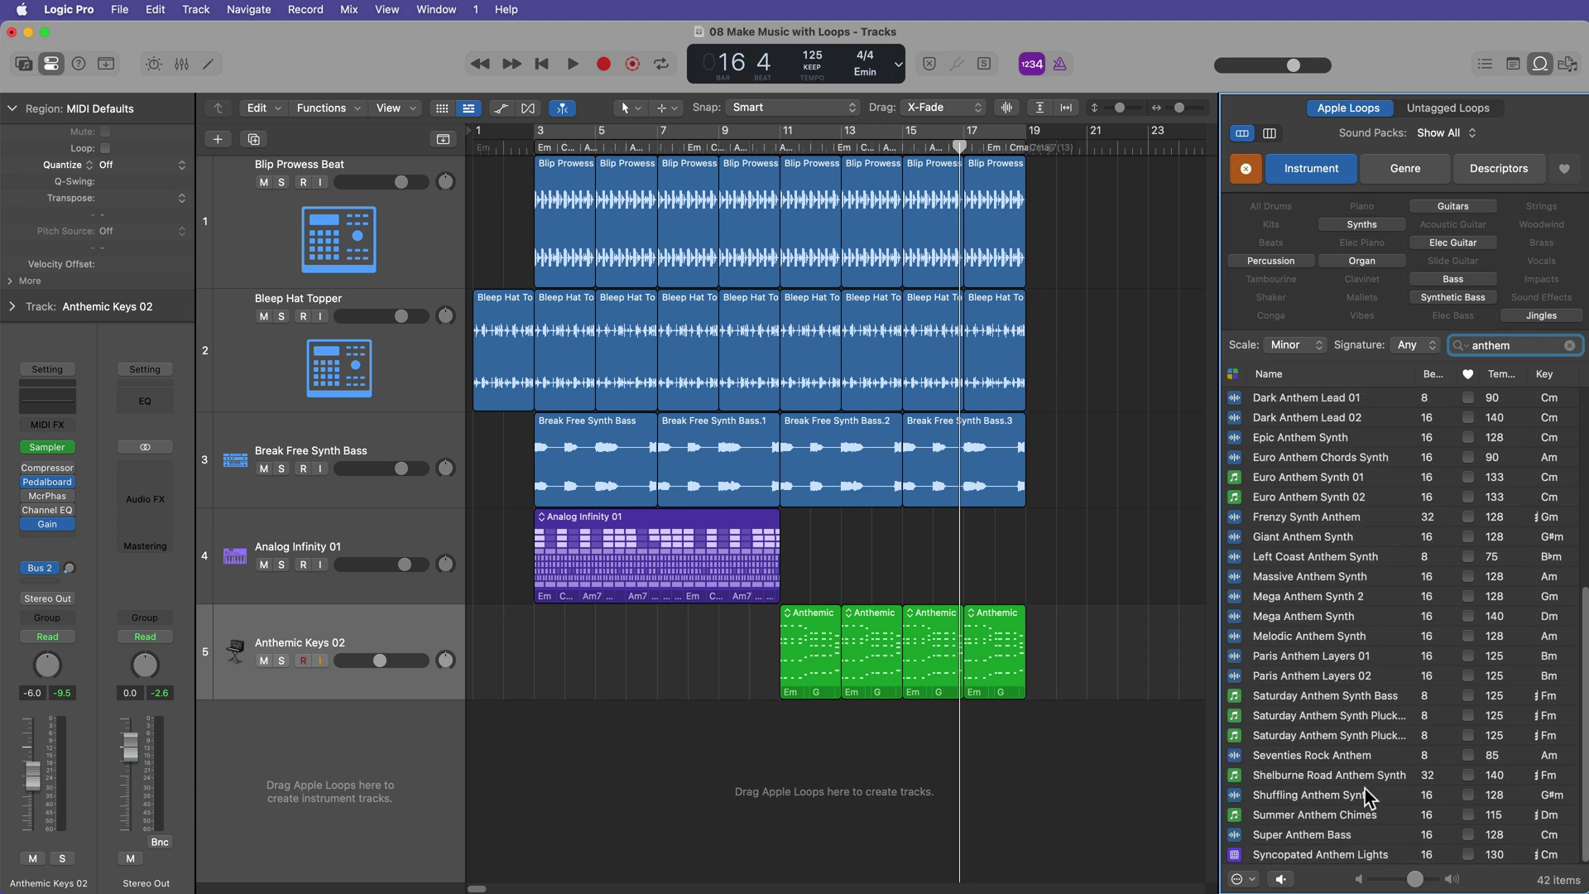
Audition the loops Saturday Anthem Synth Pluck 01 and 02.
left_click(1349, 717)
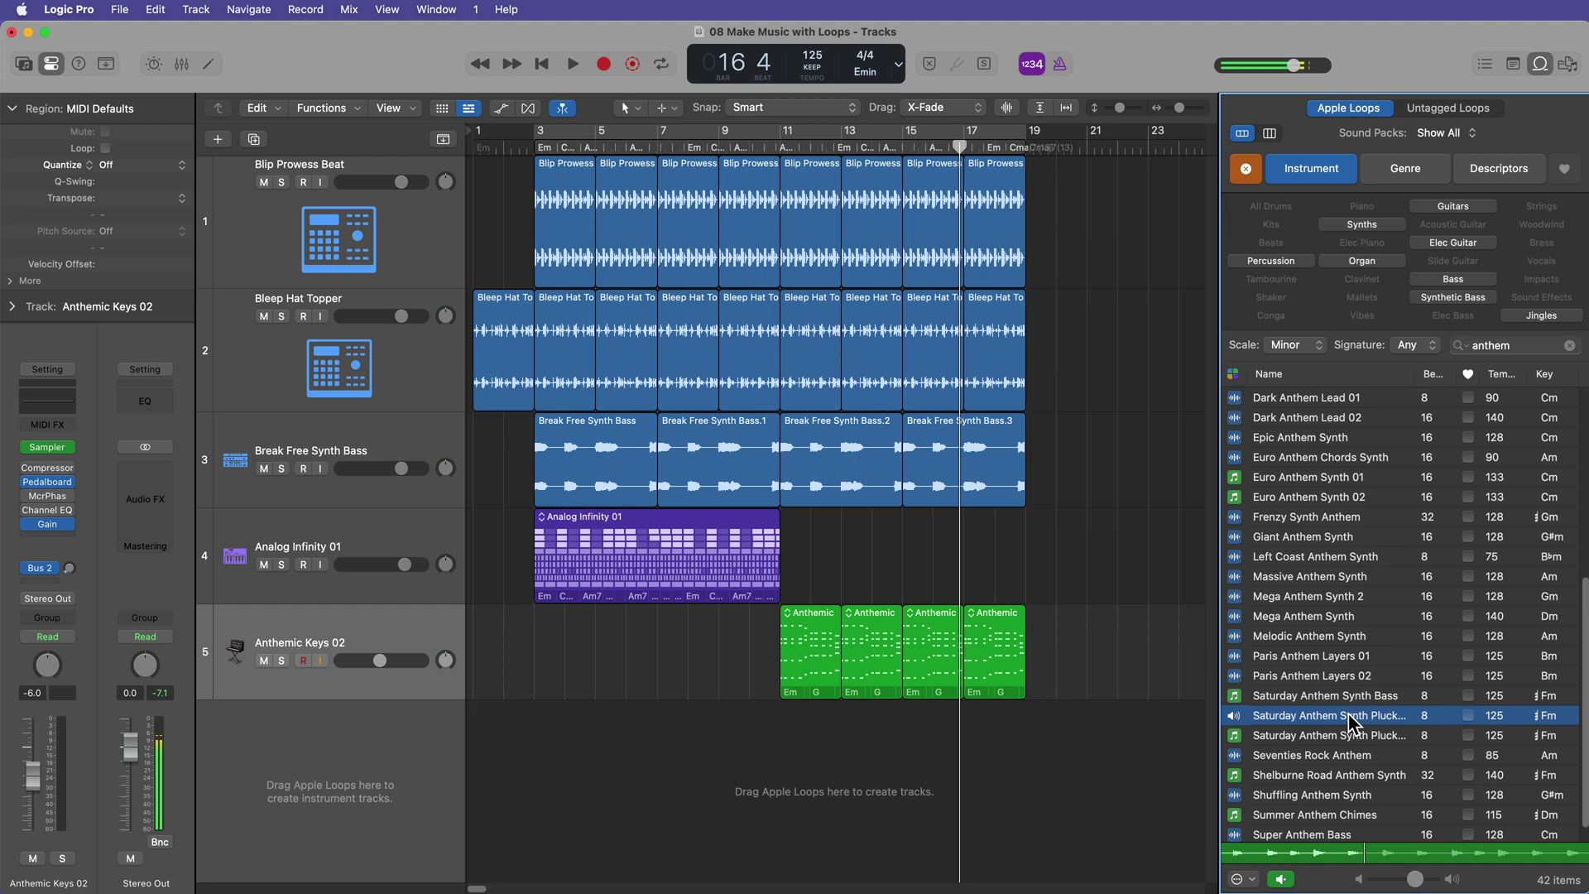
left_click(1354, 735)
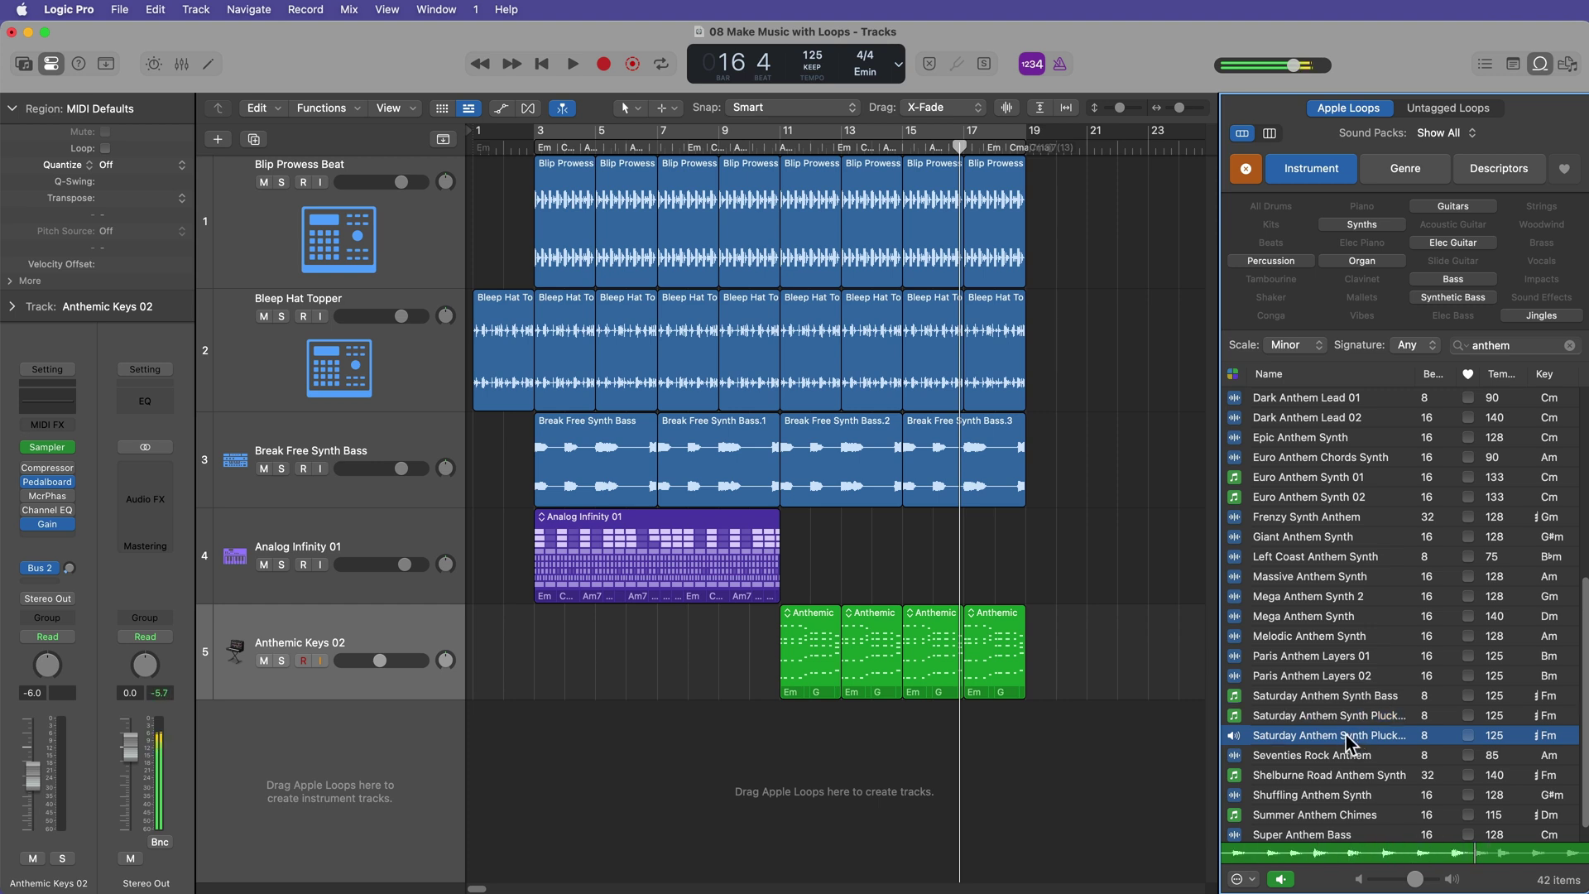
left_click(1343, 735)
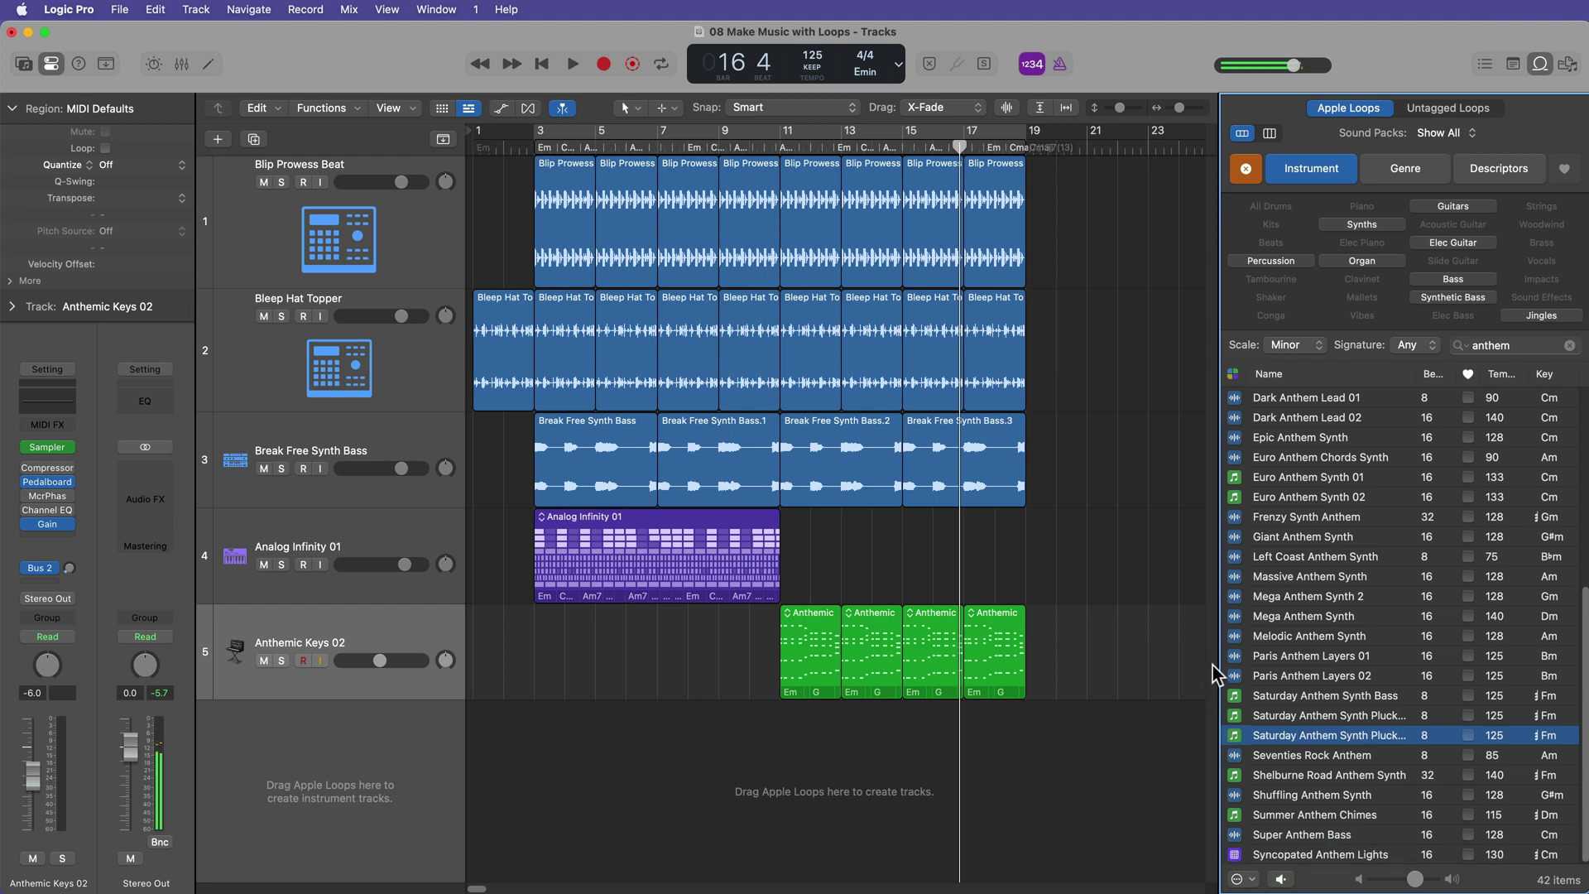
Widen the loop browser and, on a new track, add Saturday Anthem Synth Pluck 01 at bars 11 and 13 and Pluck 02 at bars 15 and 17.
left_click_drag(1212, 660, 1136, 655)
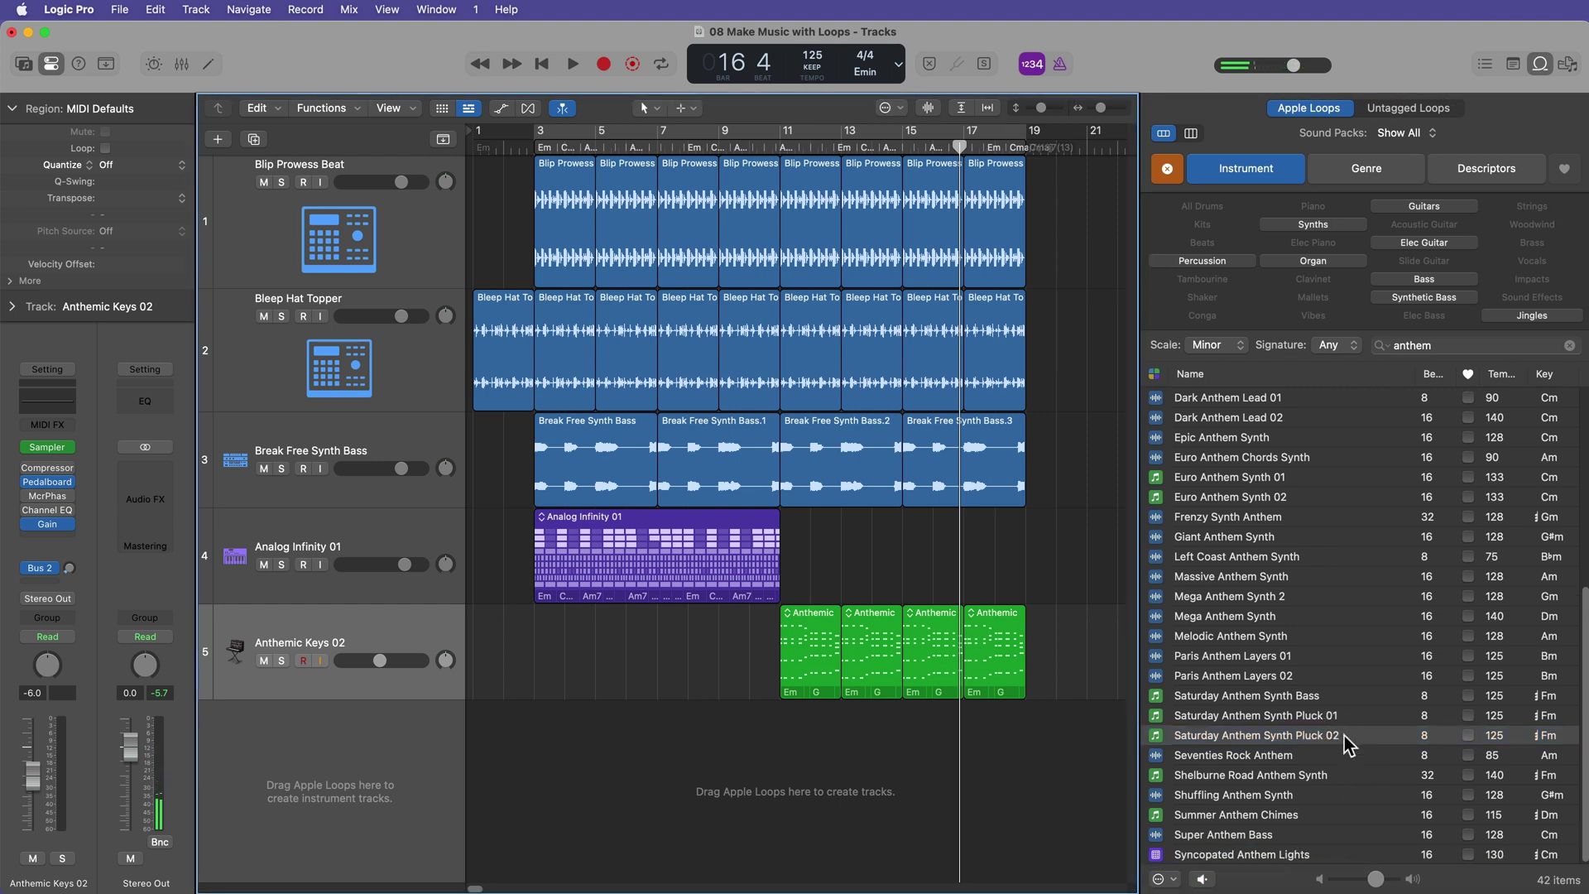
left_click_drag(1343, 738, 831, 733)
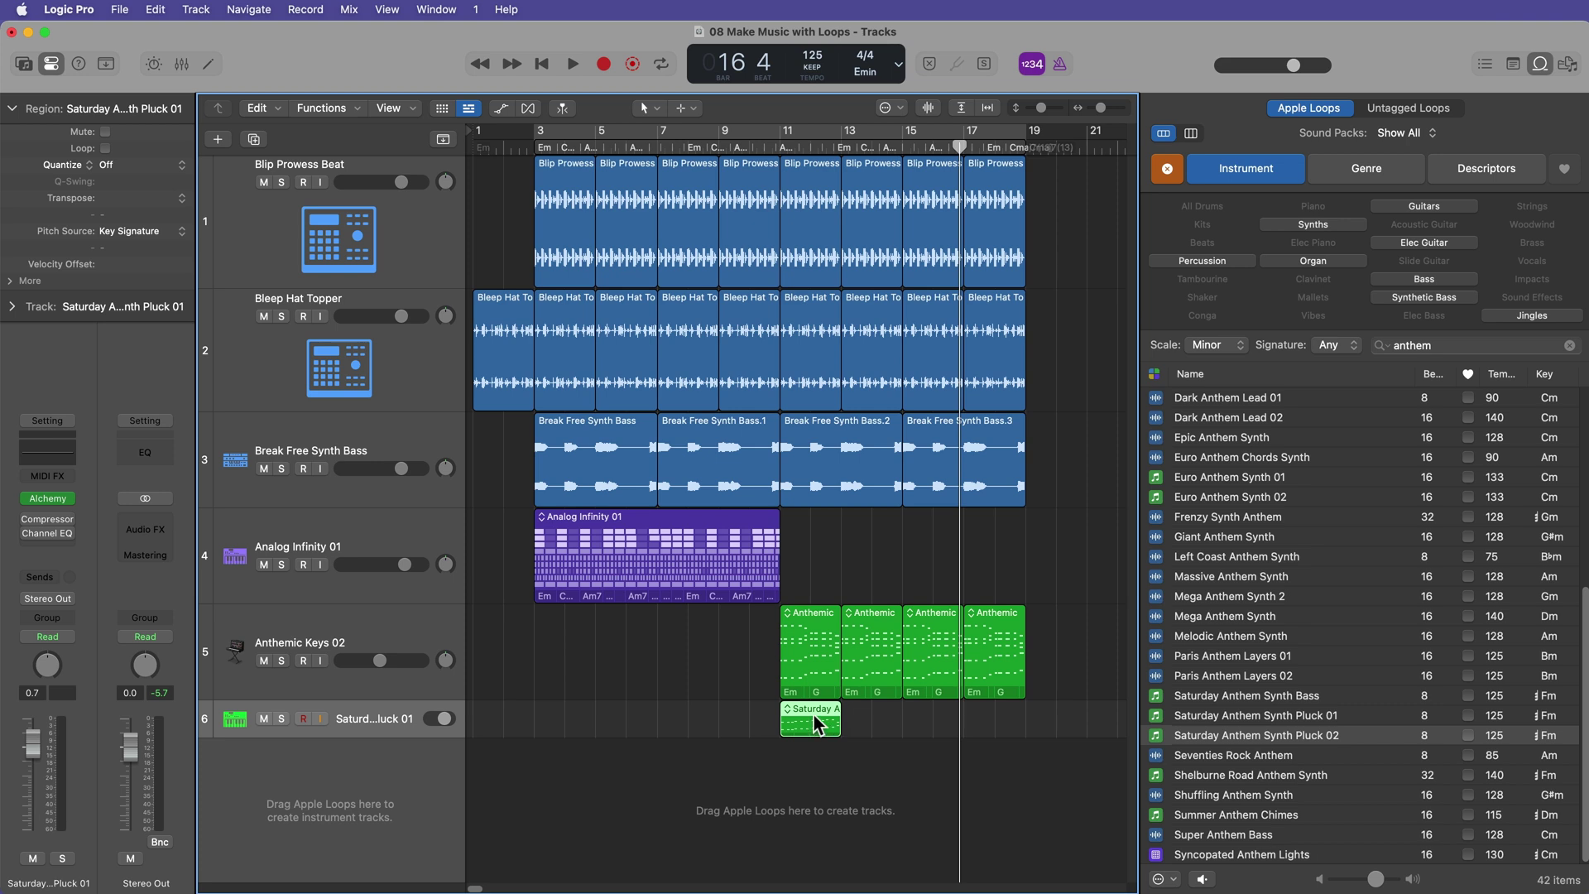
left_click(871, 790)
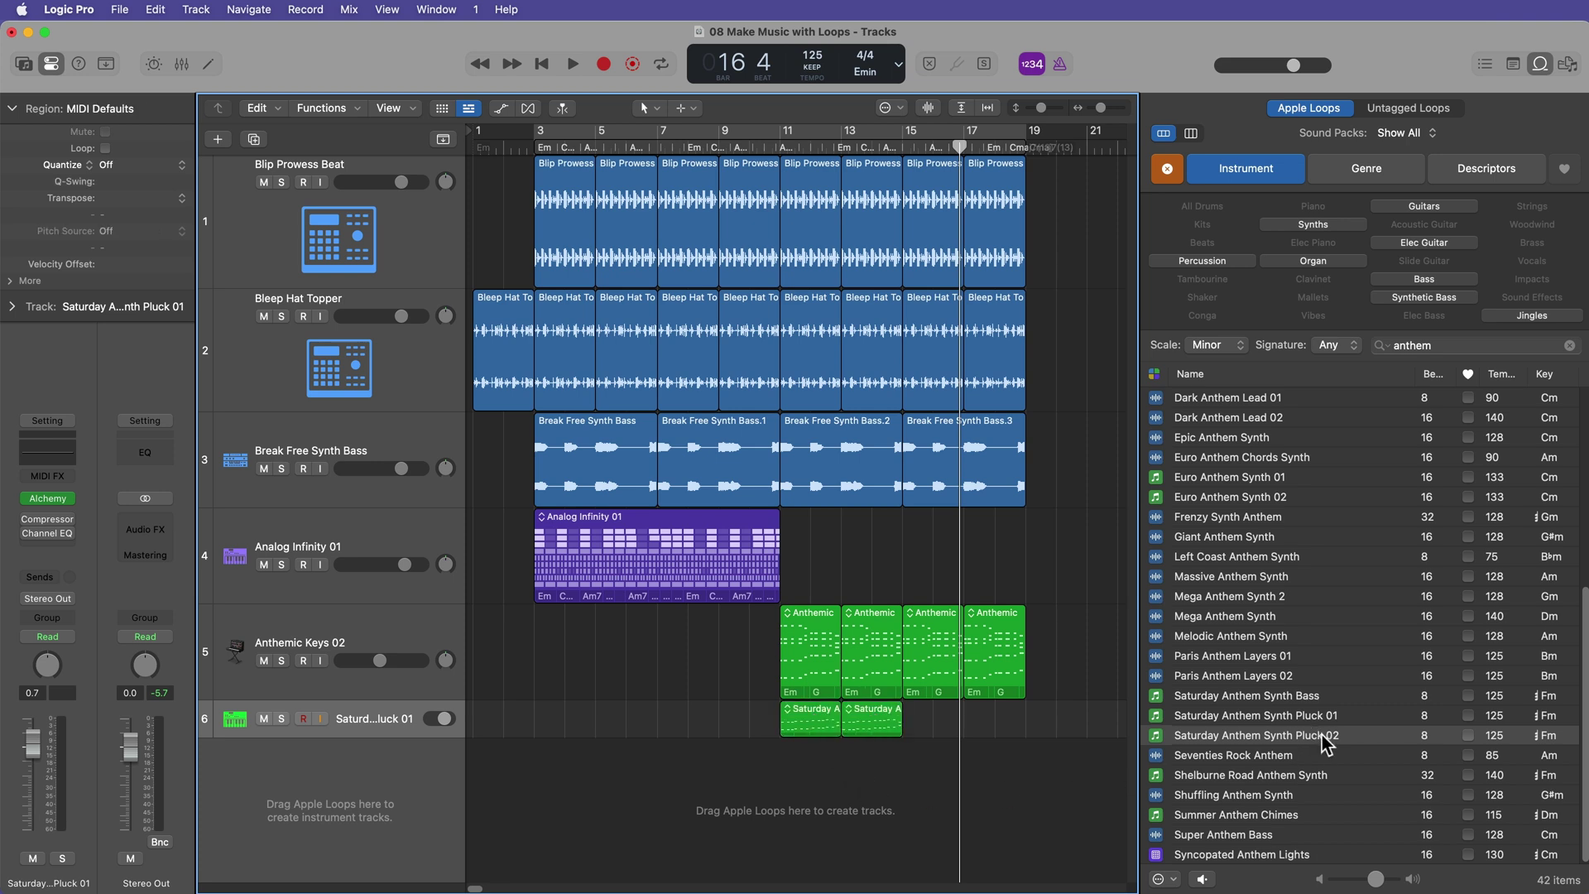
left_click_drag(1322, 735, 940, 730)
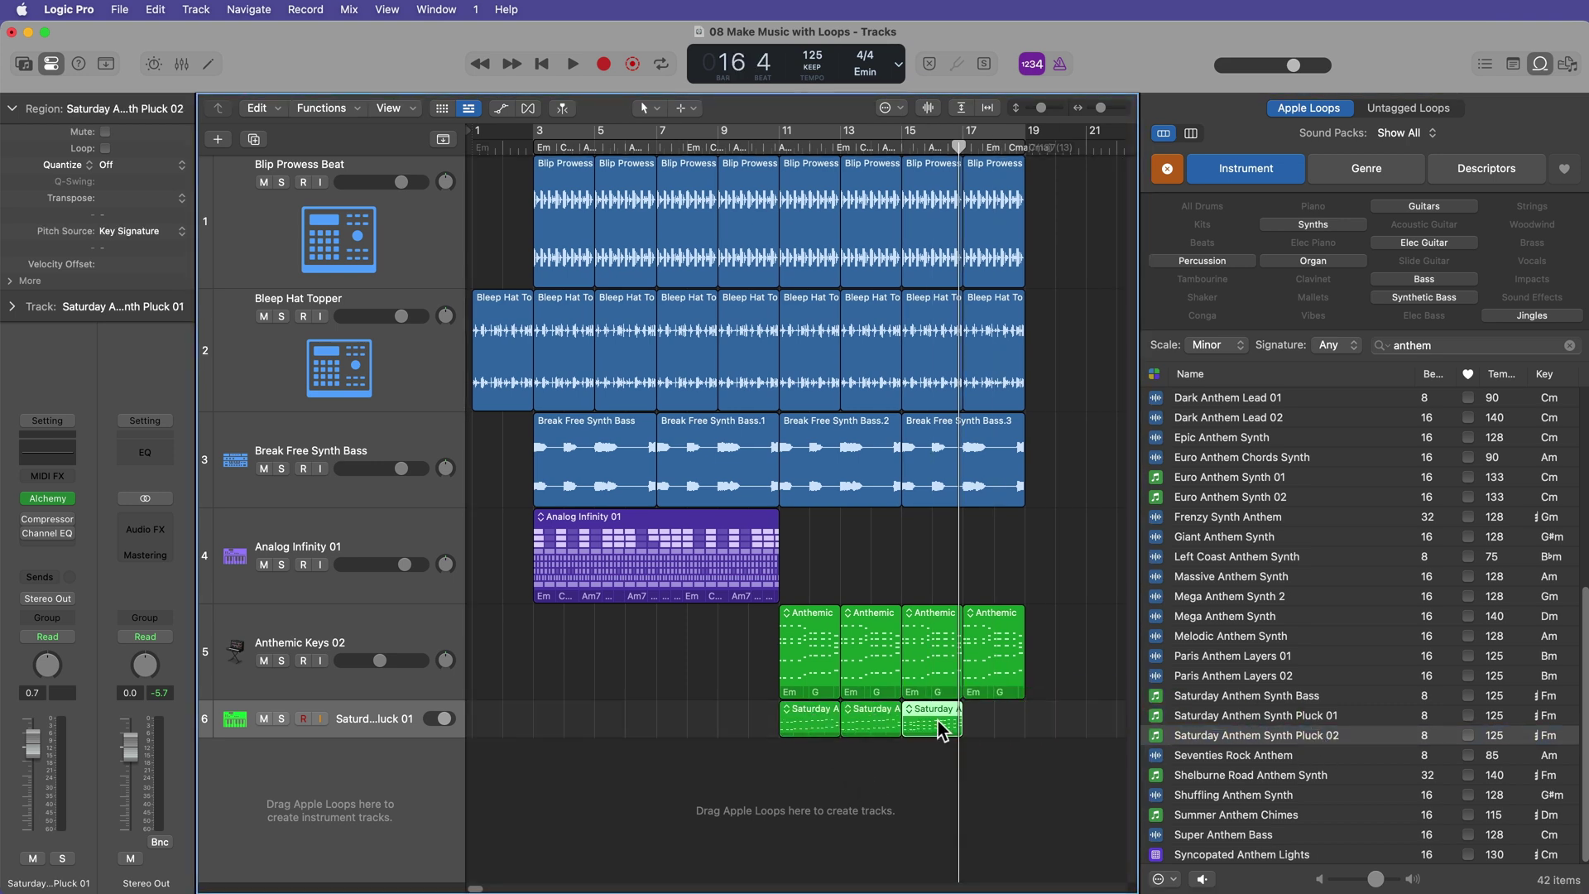
key("super+r")
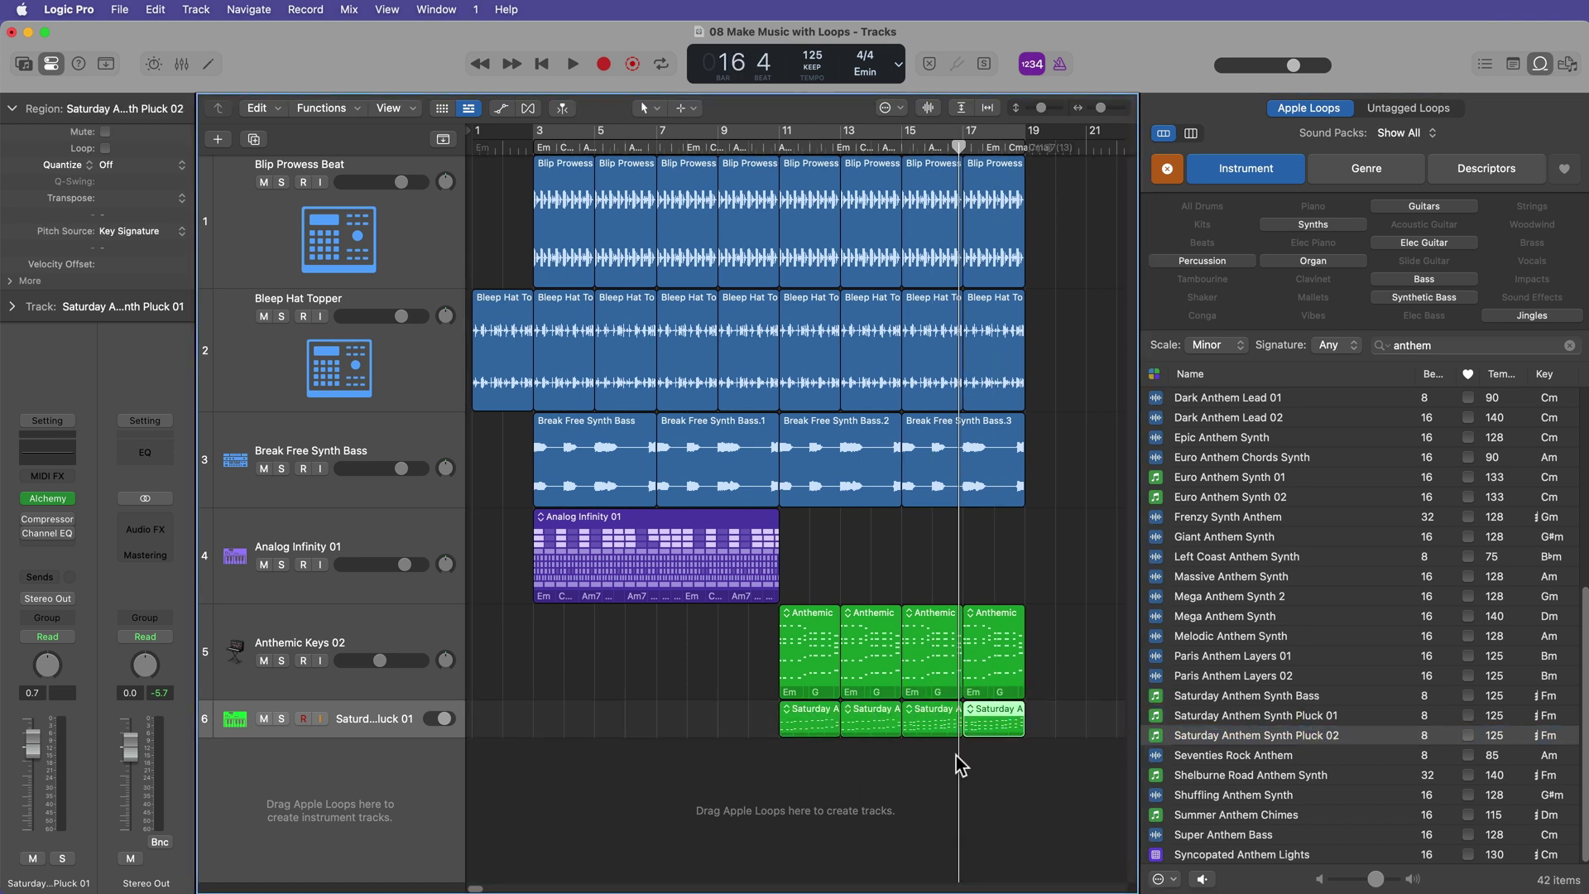
Play the arrangement from bar 11 and delete the Anthemic Keys 02 track with its regions.
left_click(778, 150)
key("space")
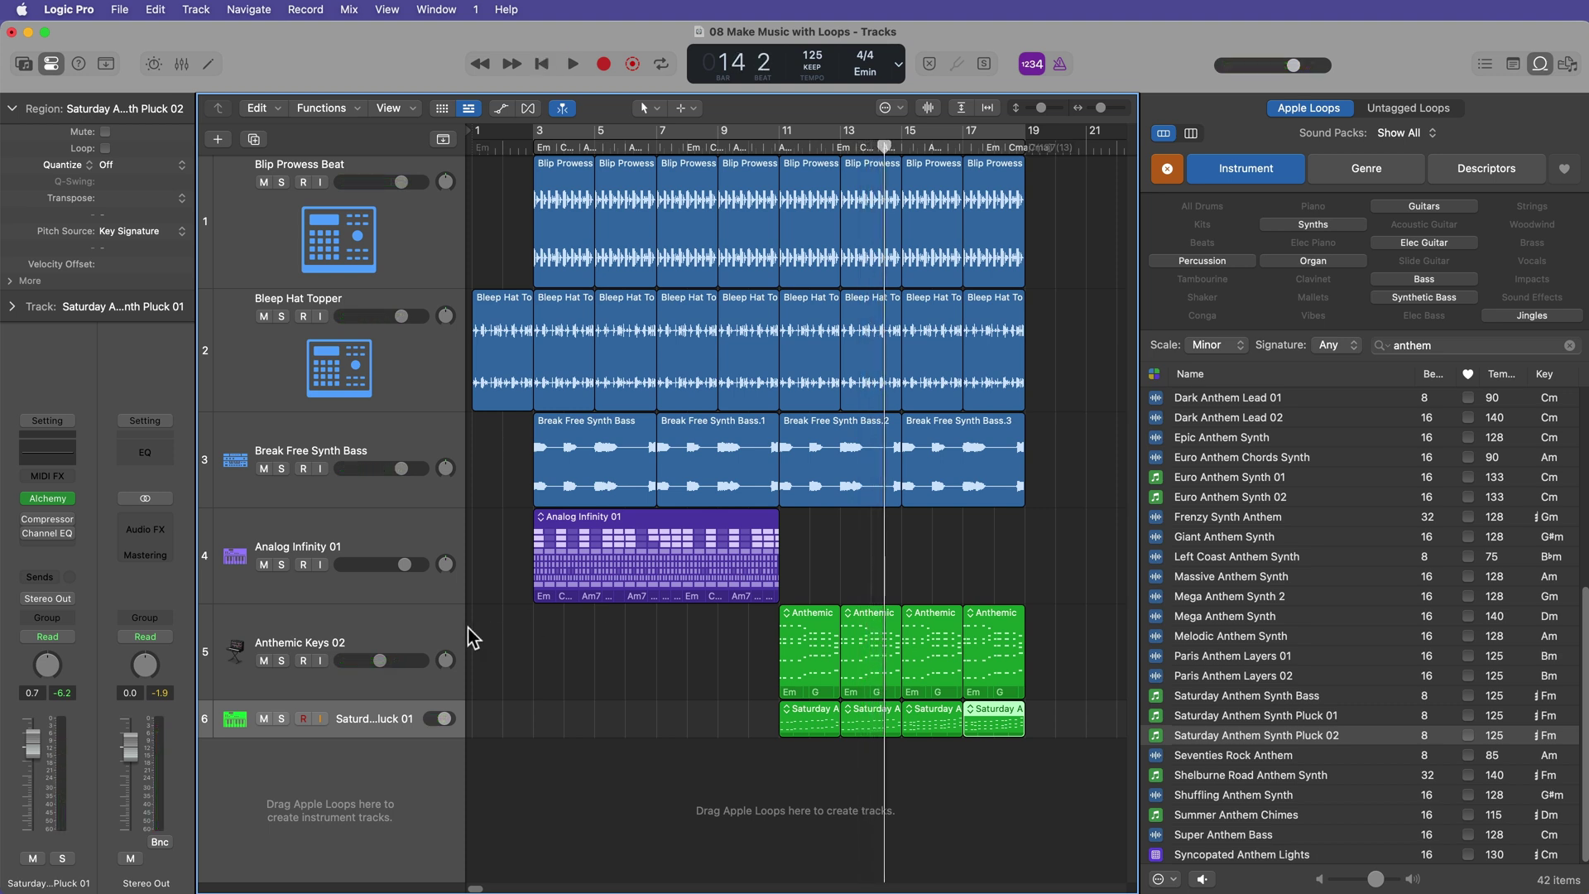
left_click(431, 633)
key("Delete")
key("super+BackSpace")
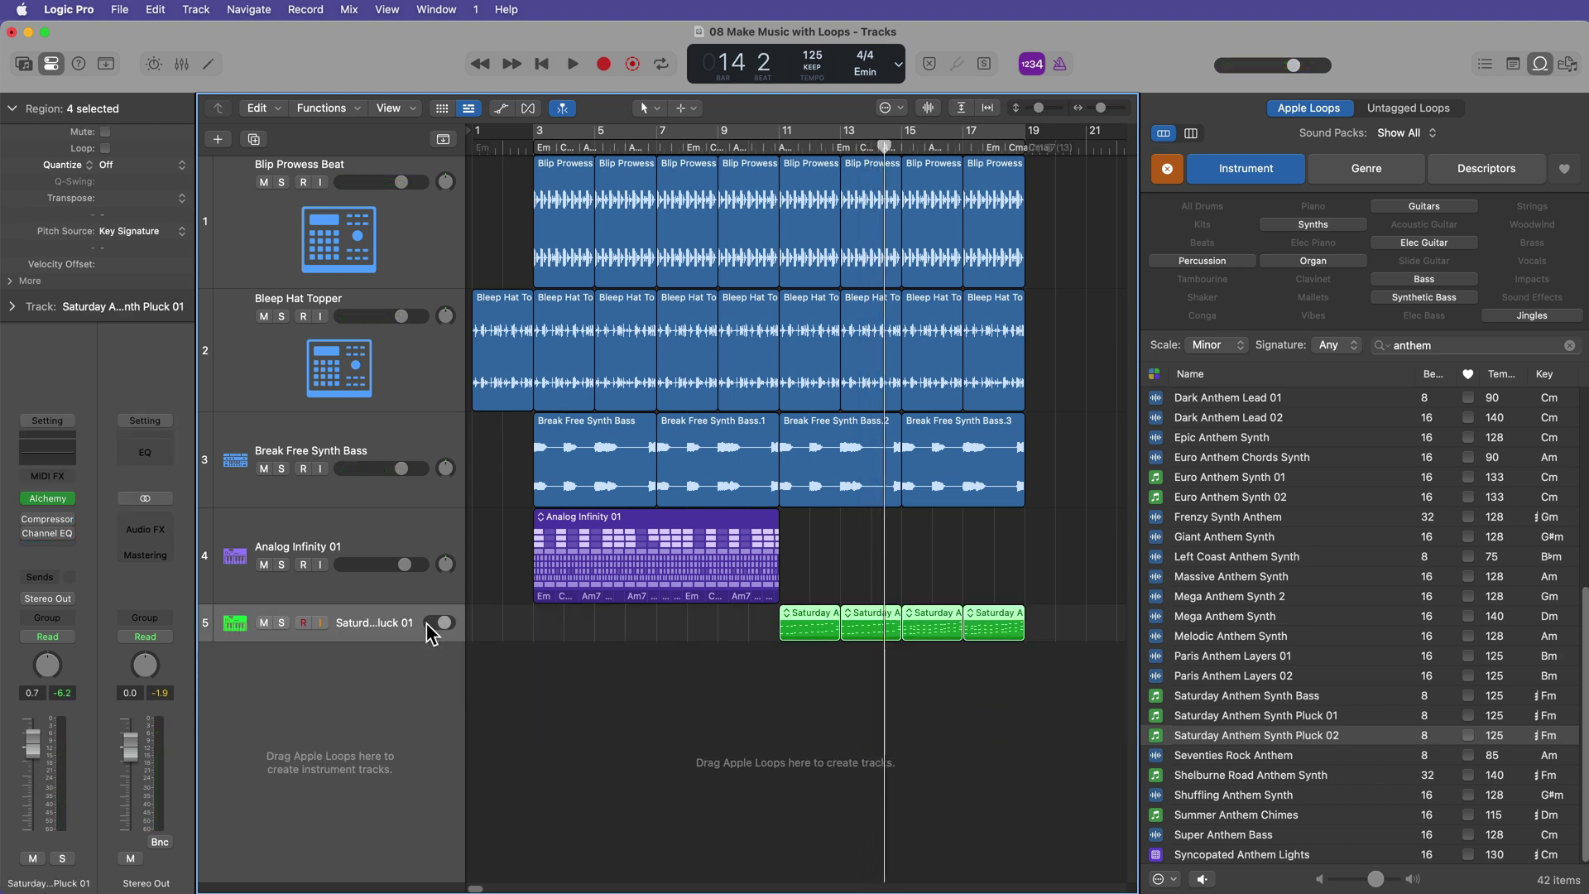
Enlarge the Saturday Anthem Synth Pluck 01 track and play its regions in a cycle from bar 11 to 19.
left_click_drag(397, 639, 404, 777)
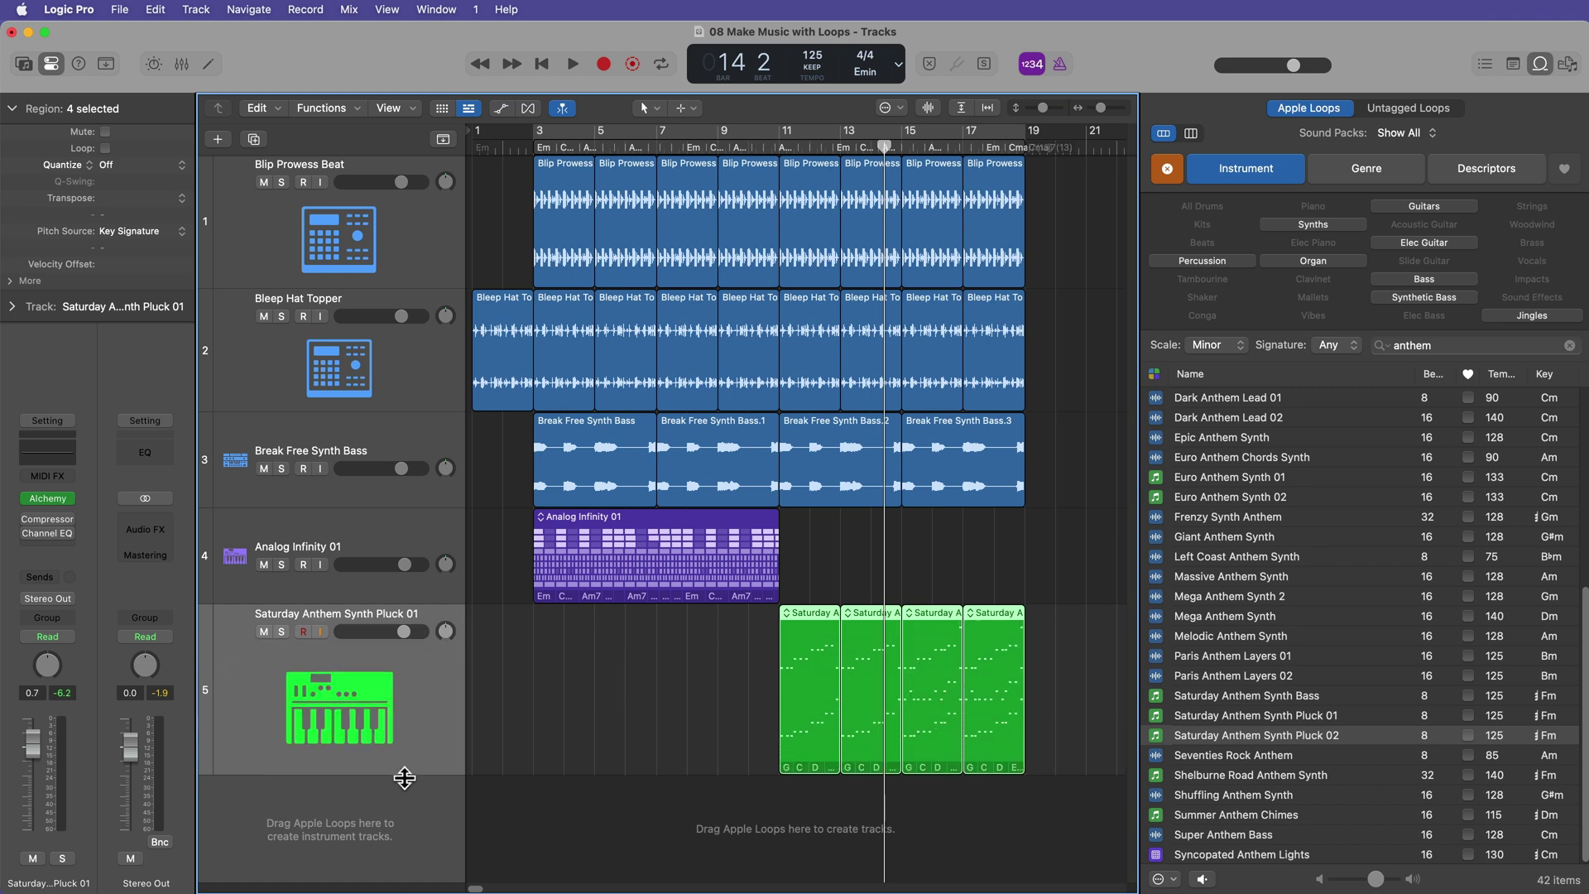
key("u")
key("space")
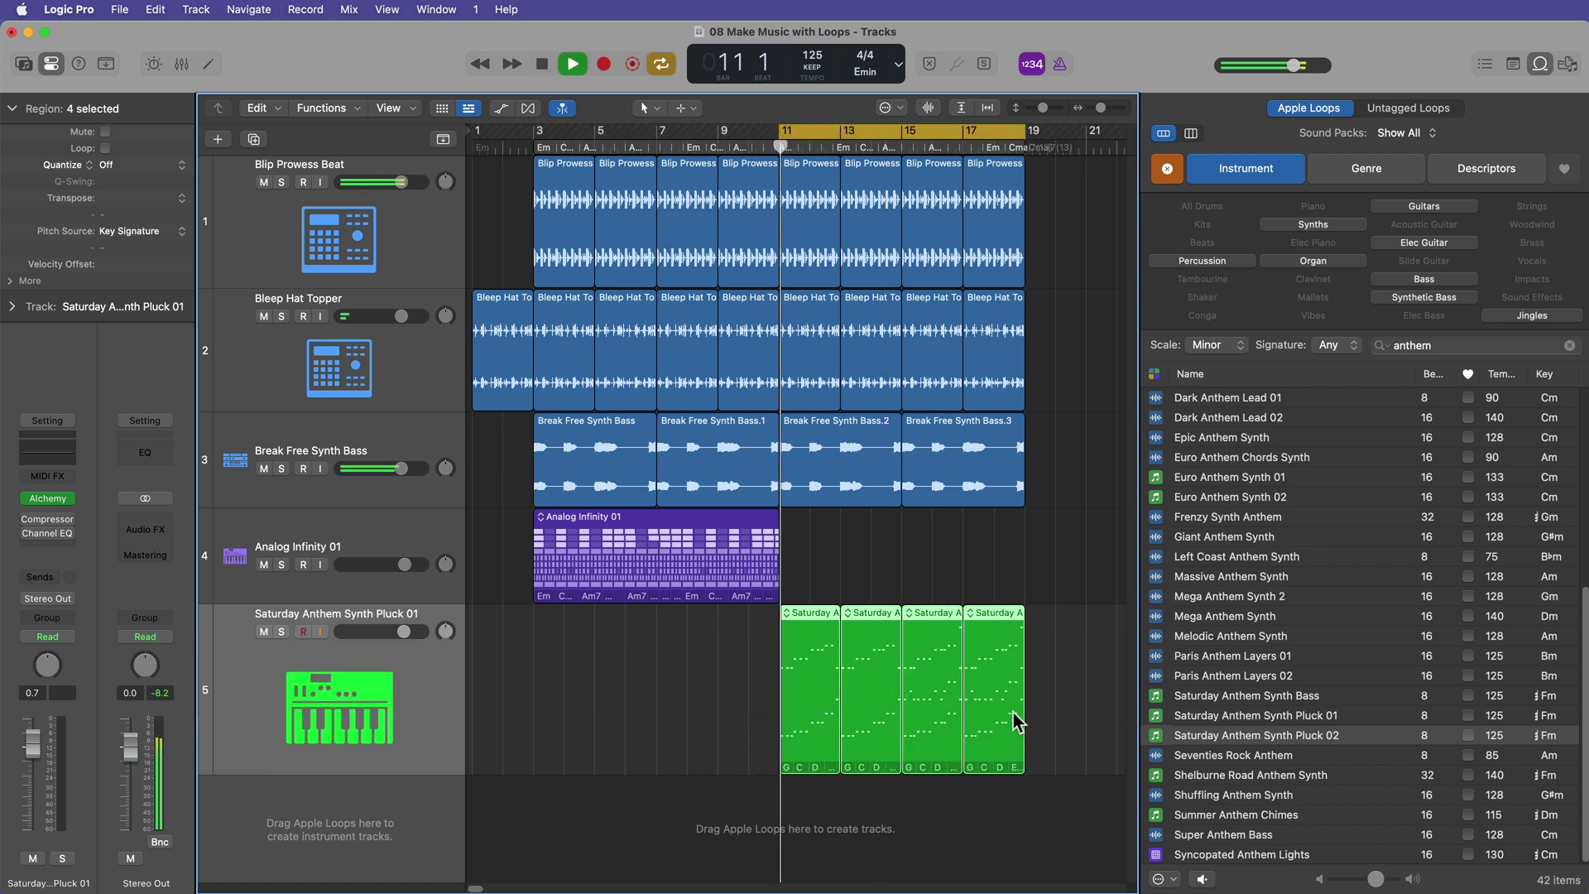
left_click(928, 580)
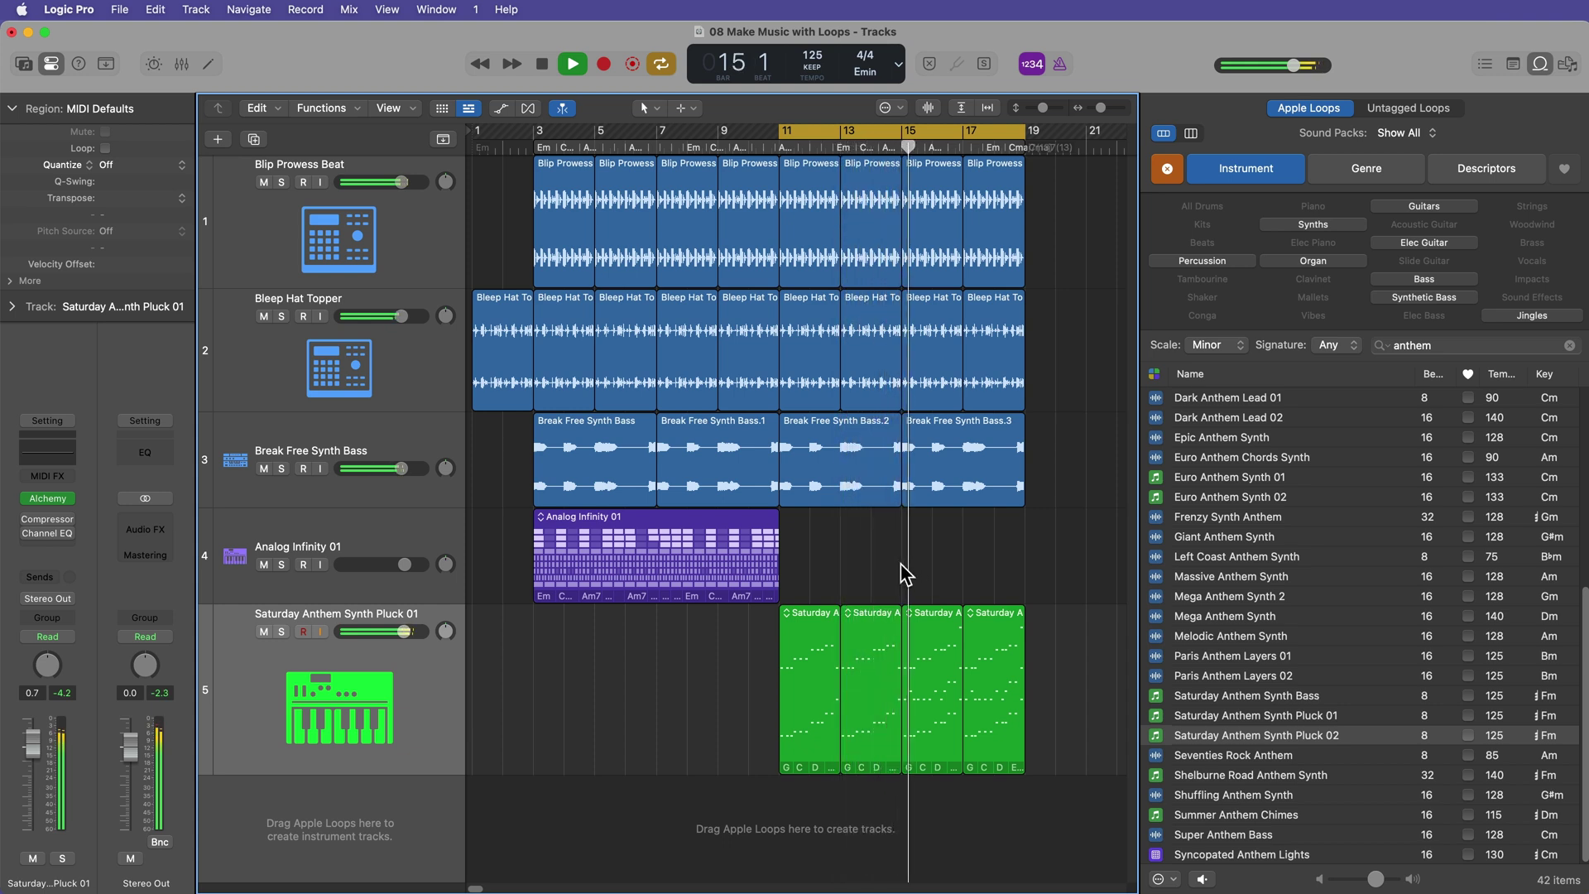
key("space")
Delete the two Break Free Synth Bass regions between bars 11 and 19.
left_click_drag(861, 559, 957, 484)
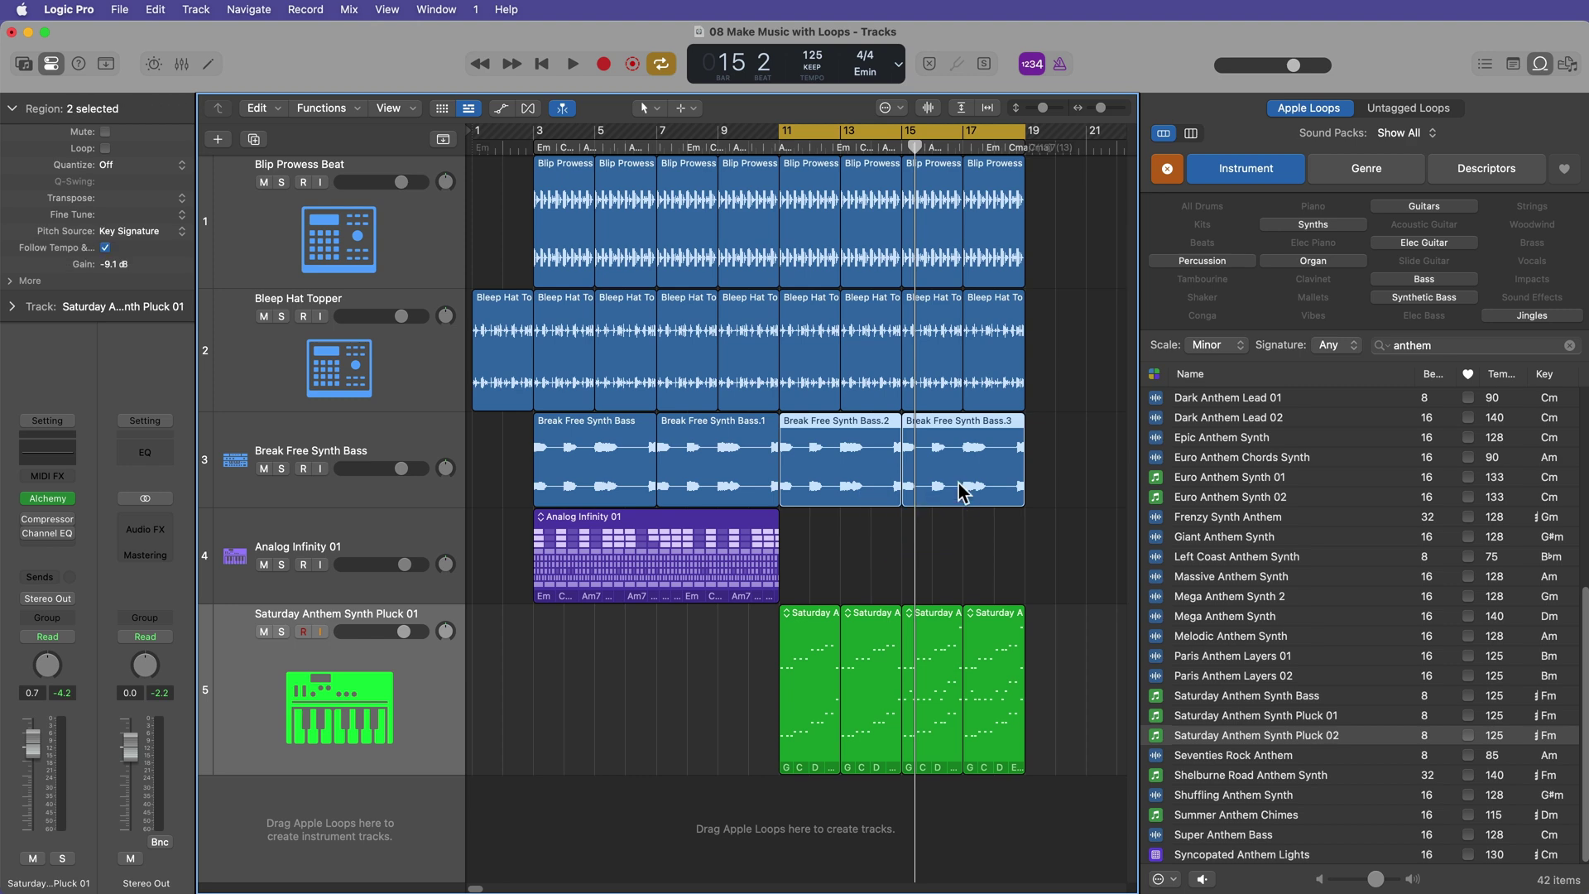
key("Delete")
key("super+Up")
key("super+Up")
key("super+Up")
key("super+Up")
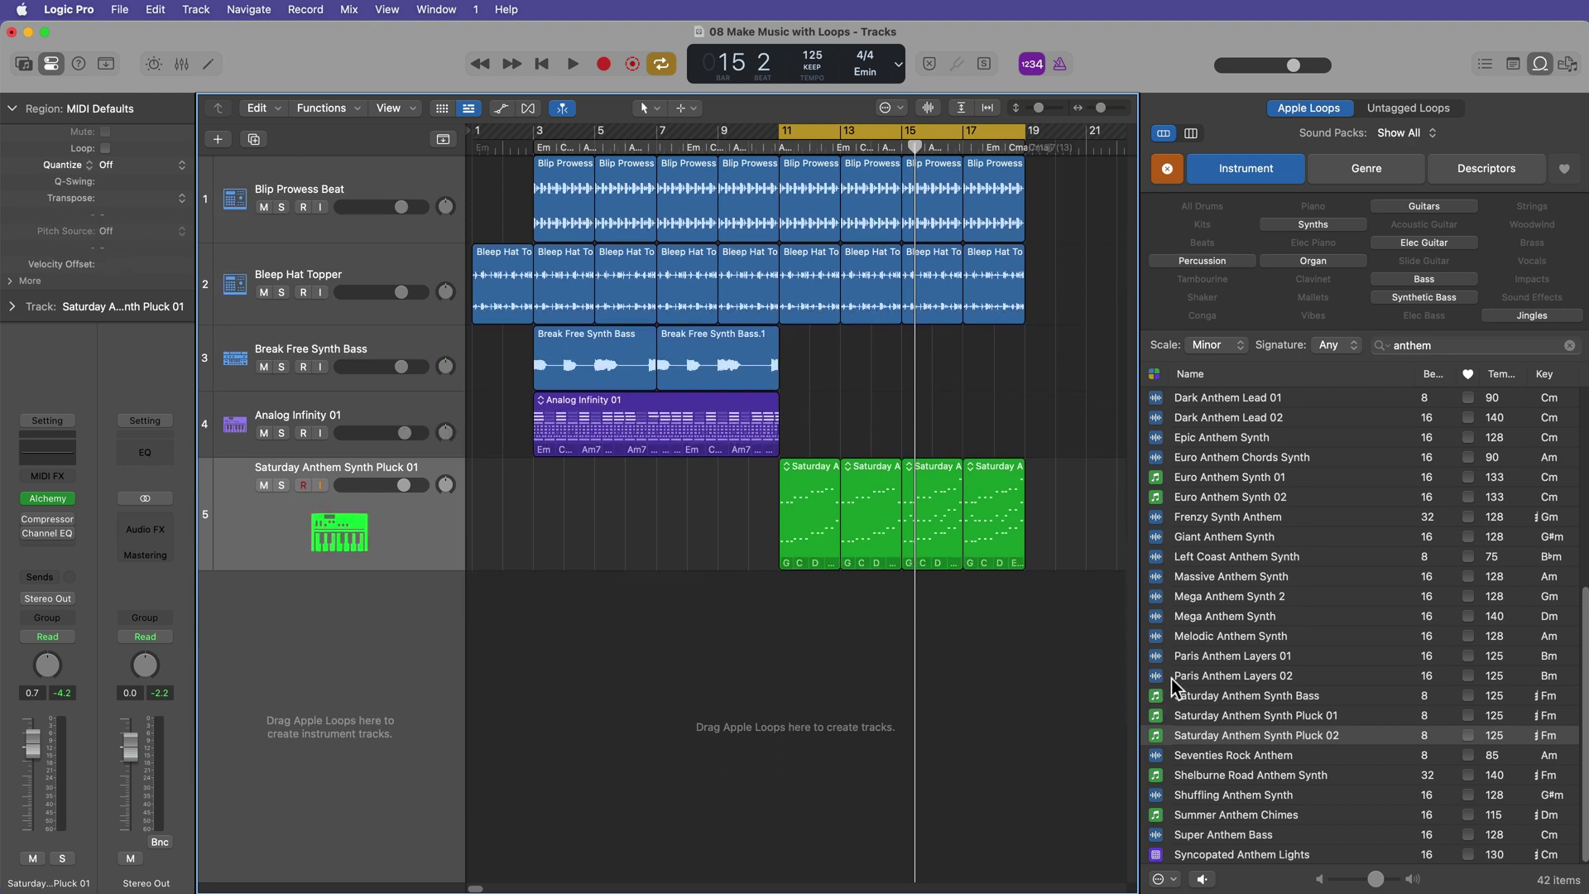
Search the loops for "bass anthem", audition Saturday Anthem Synth Bass, and add it on a new track, repeated from bar 11 to 19.
key("super+f")
type("bass anthem")
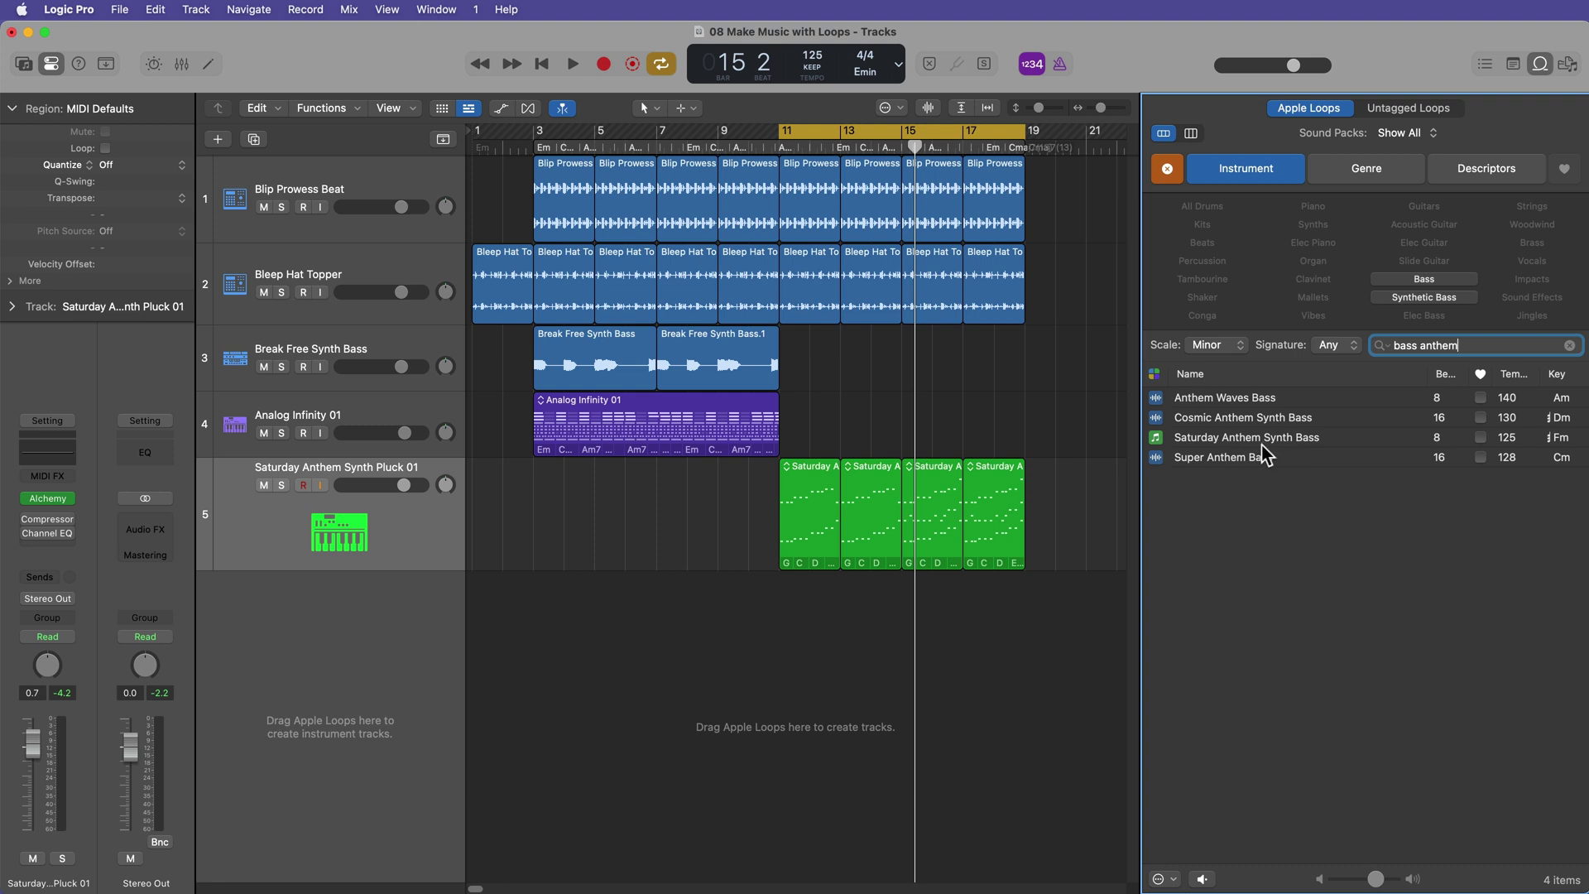
left_click(1278, 442)
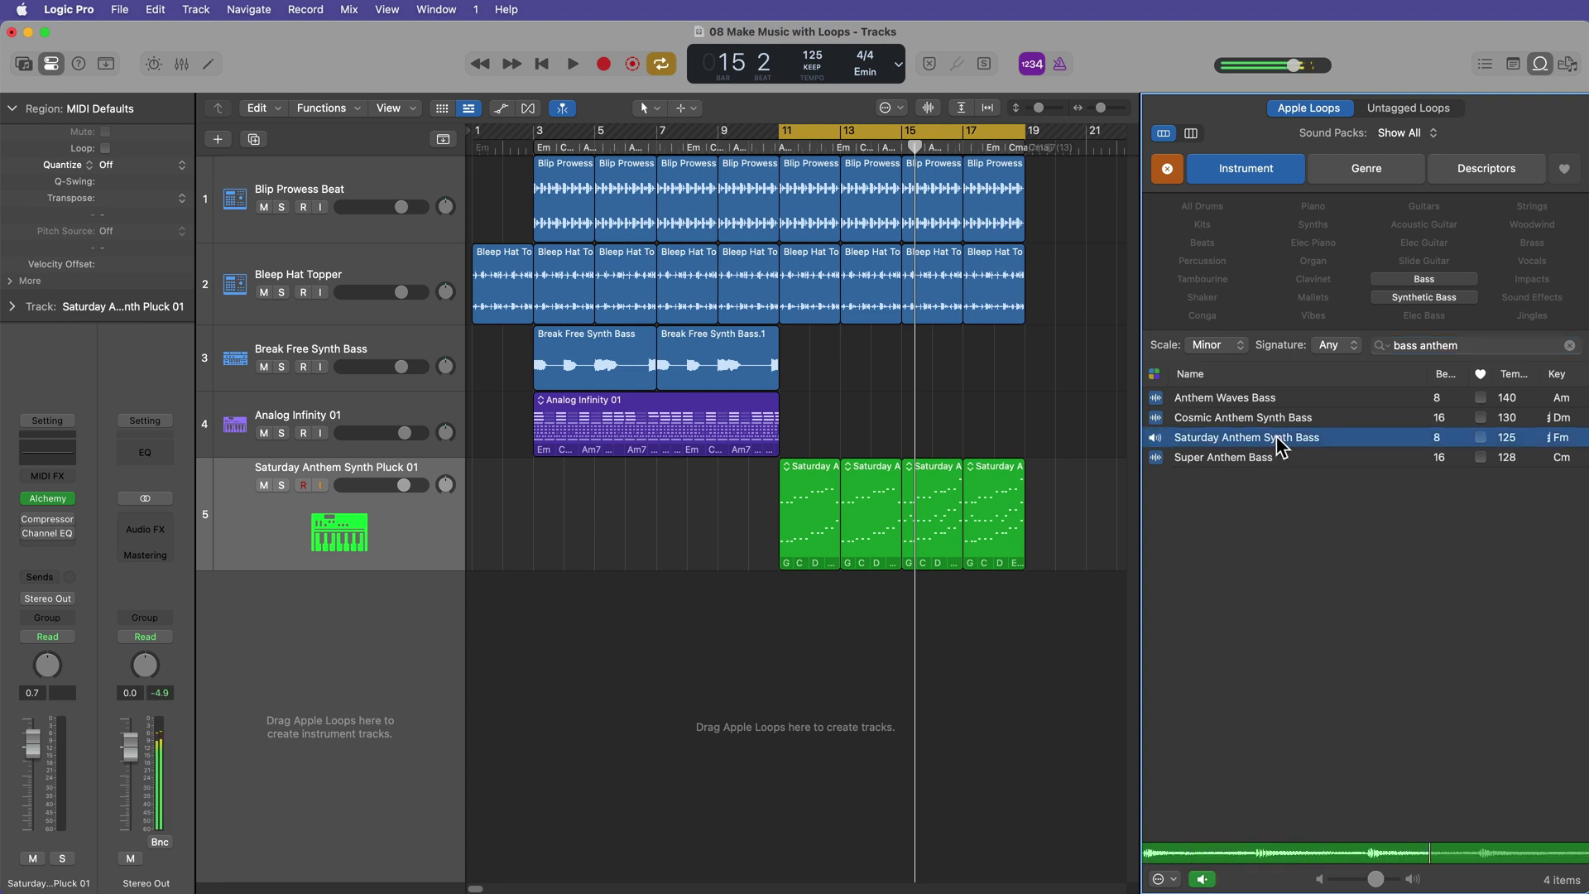
left_click_drag(1280, 445, 815, 590)
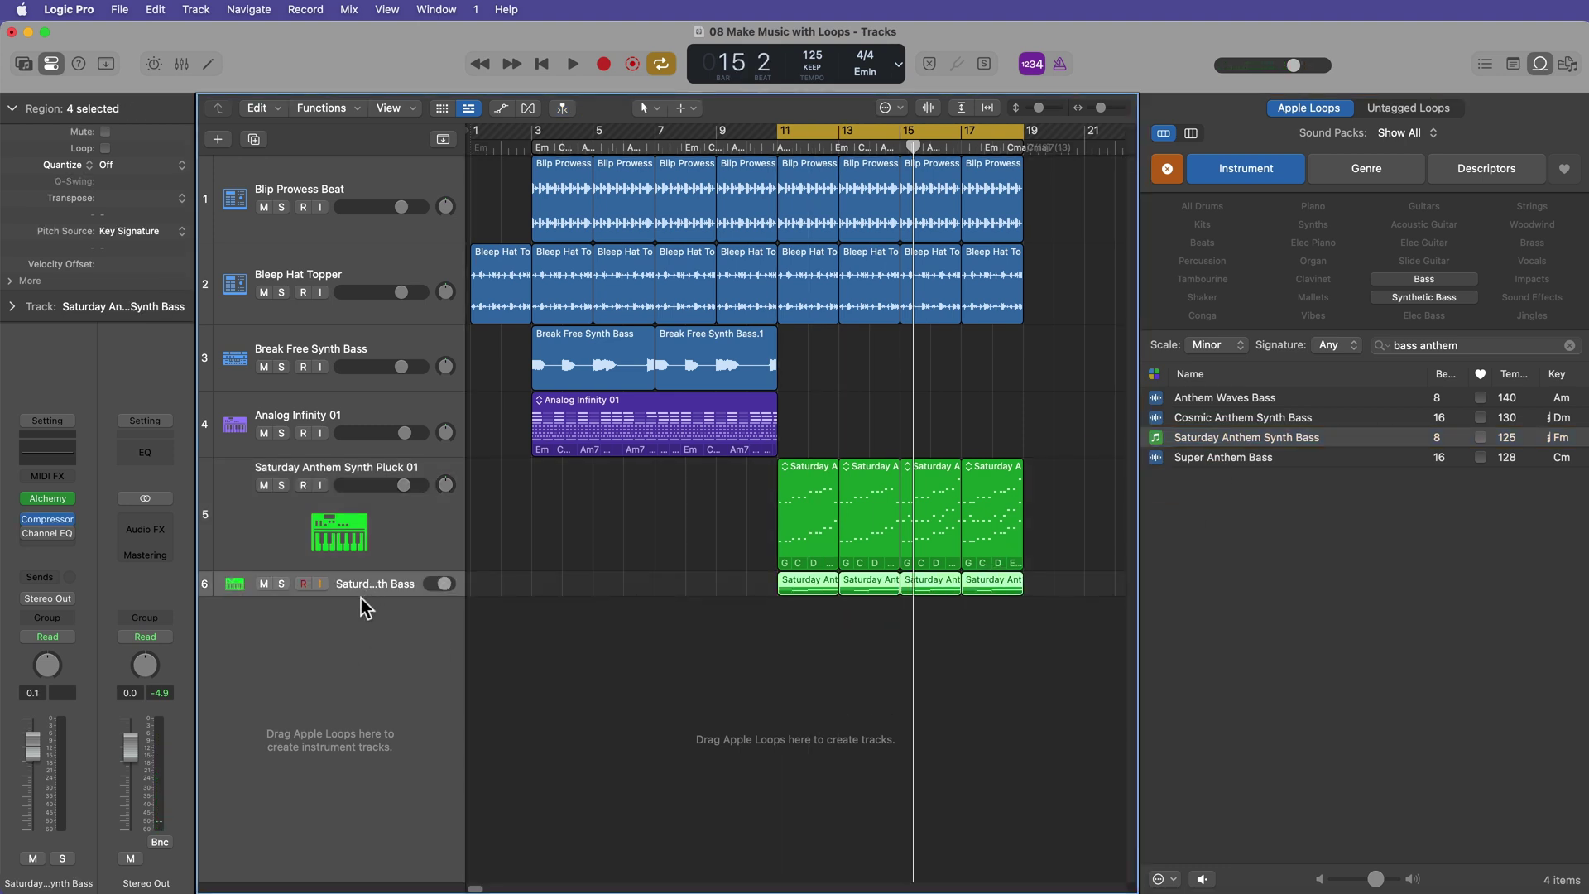
Play the cycle from bar 11 while enlarging the Saturday Anthem Synth Bass track, and close the loop browser.
key("shift+space")
left_click_drag(361, 596, 365, 714)
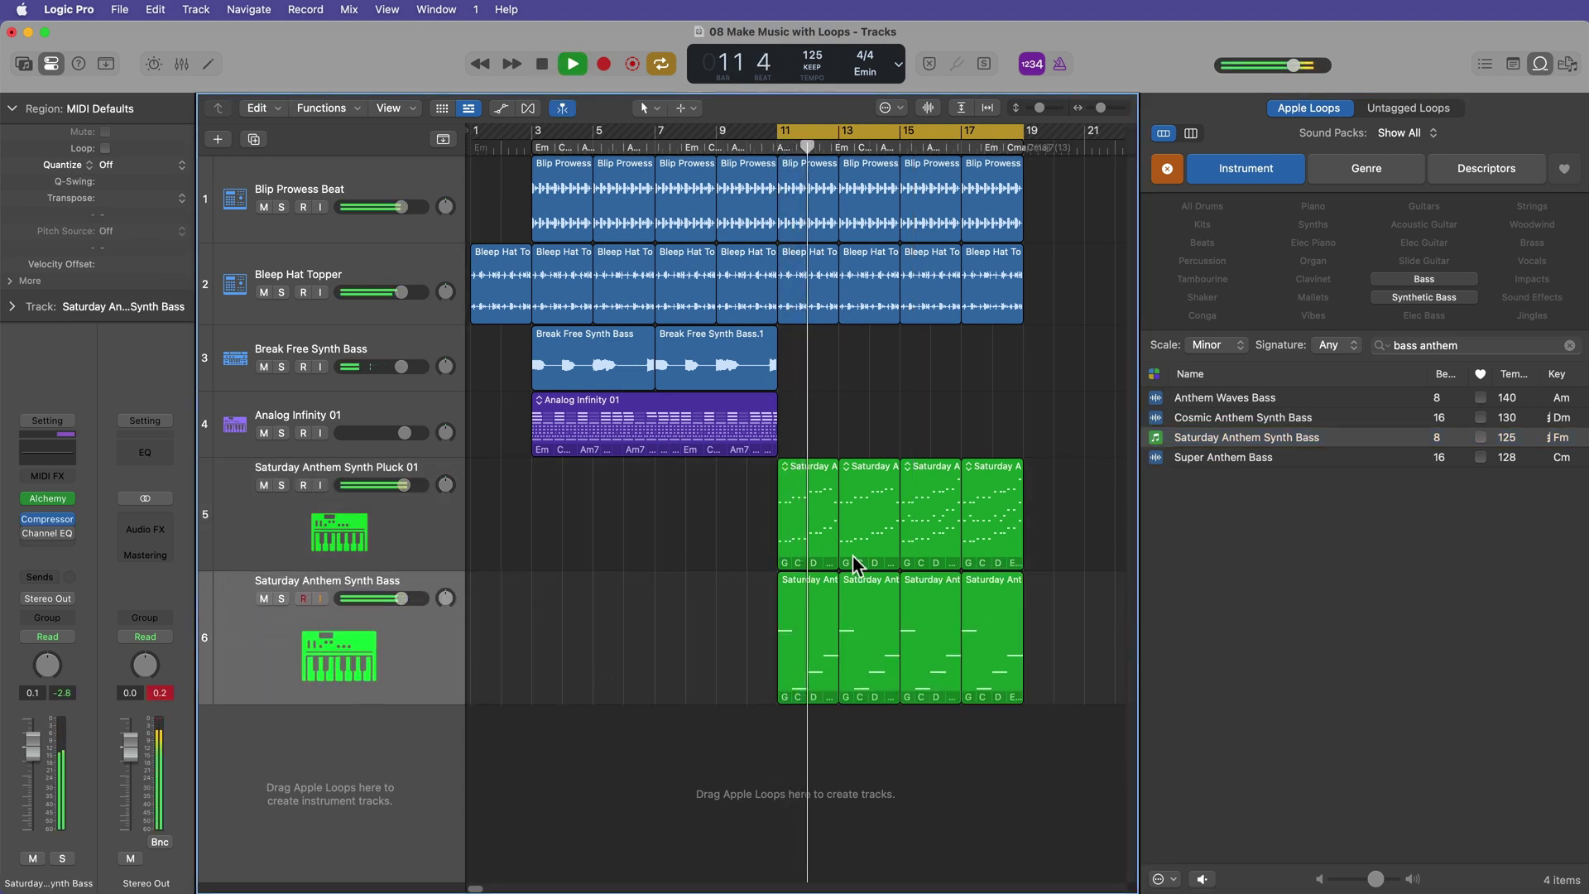
key("o")
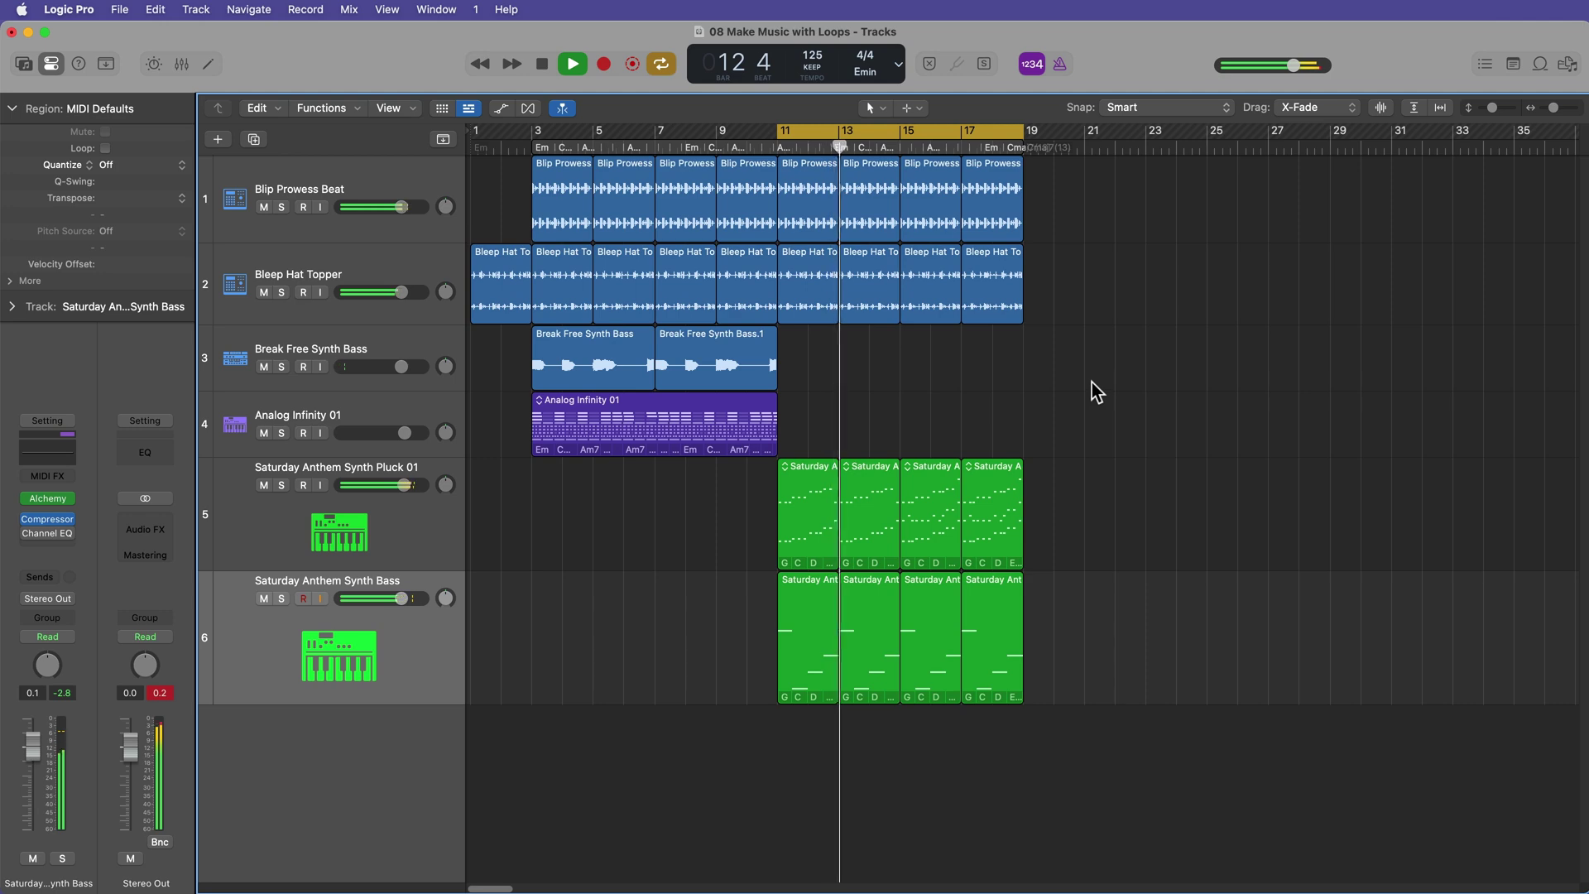
Listen to the section from bar 11 to 19, stop playback, and turn off the cycle.
key("super+Right")
key("super+Right")
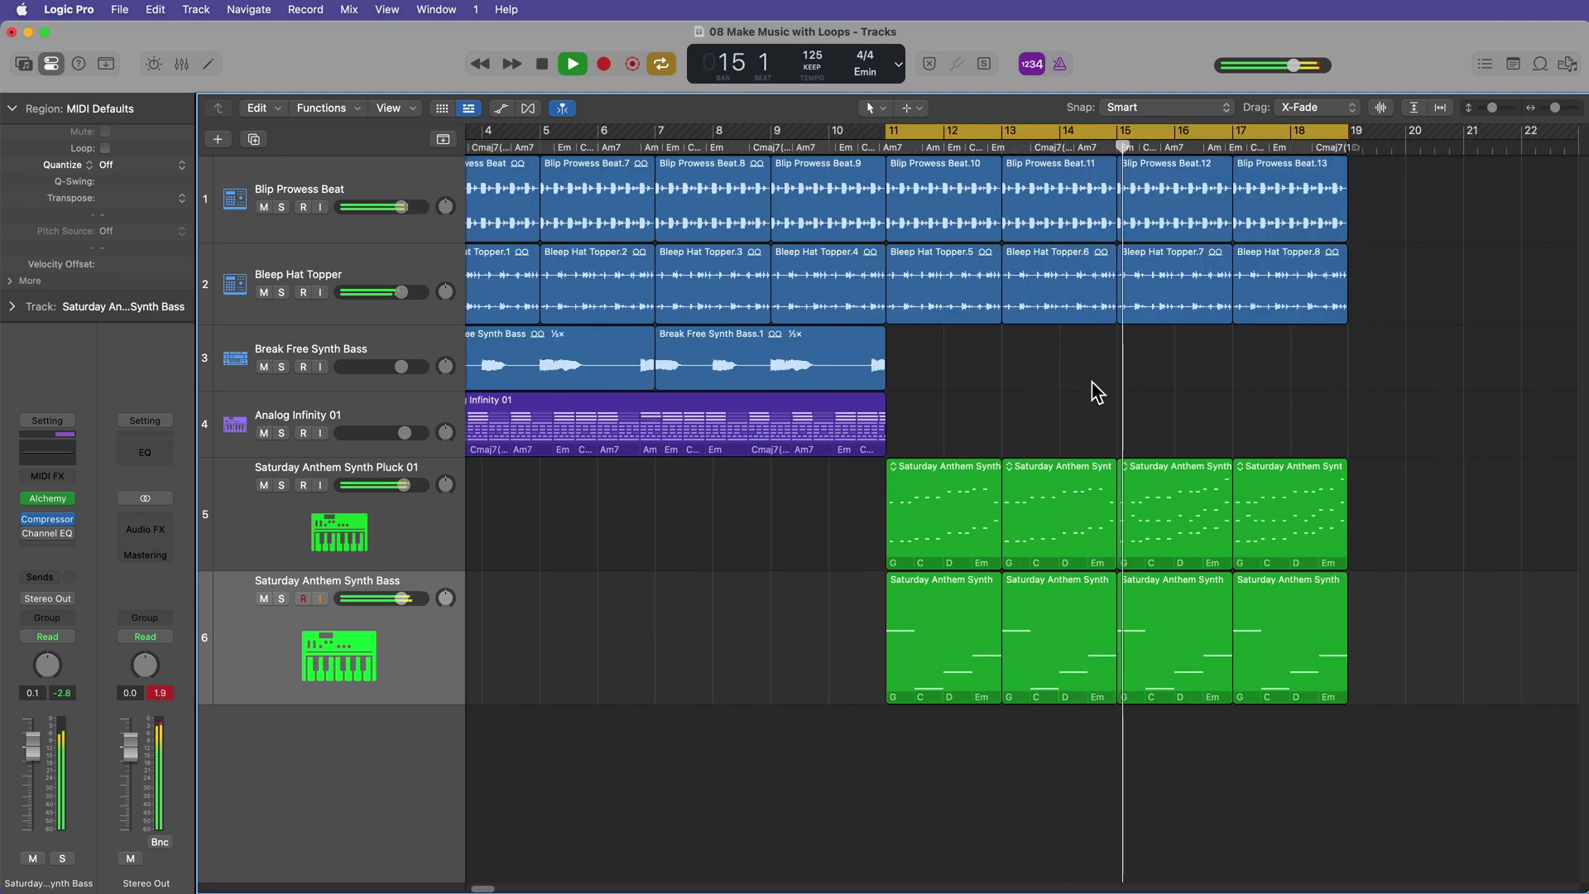
key("super+Right")
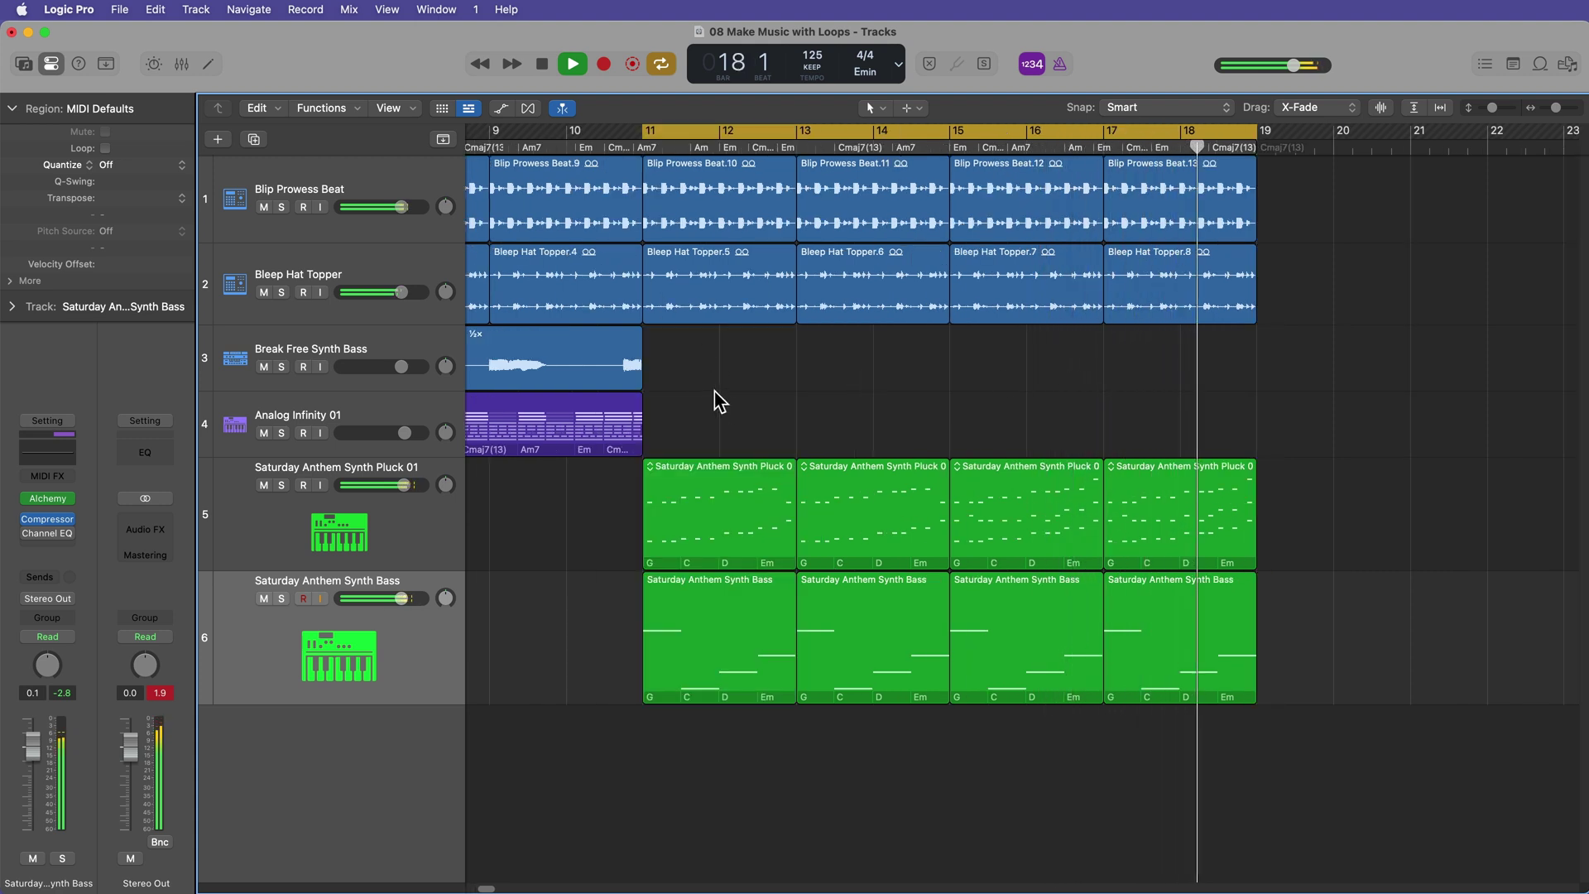
key("space")
key("c")
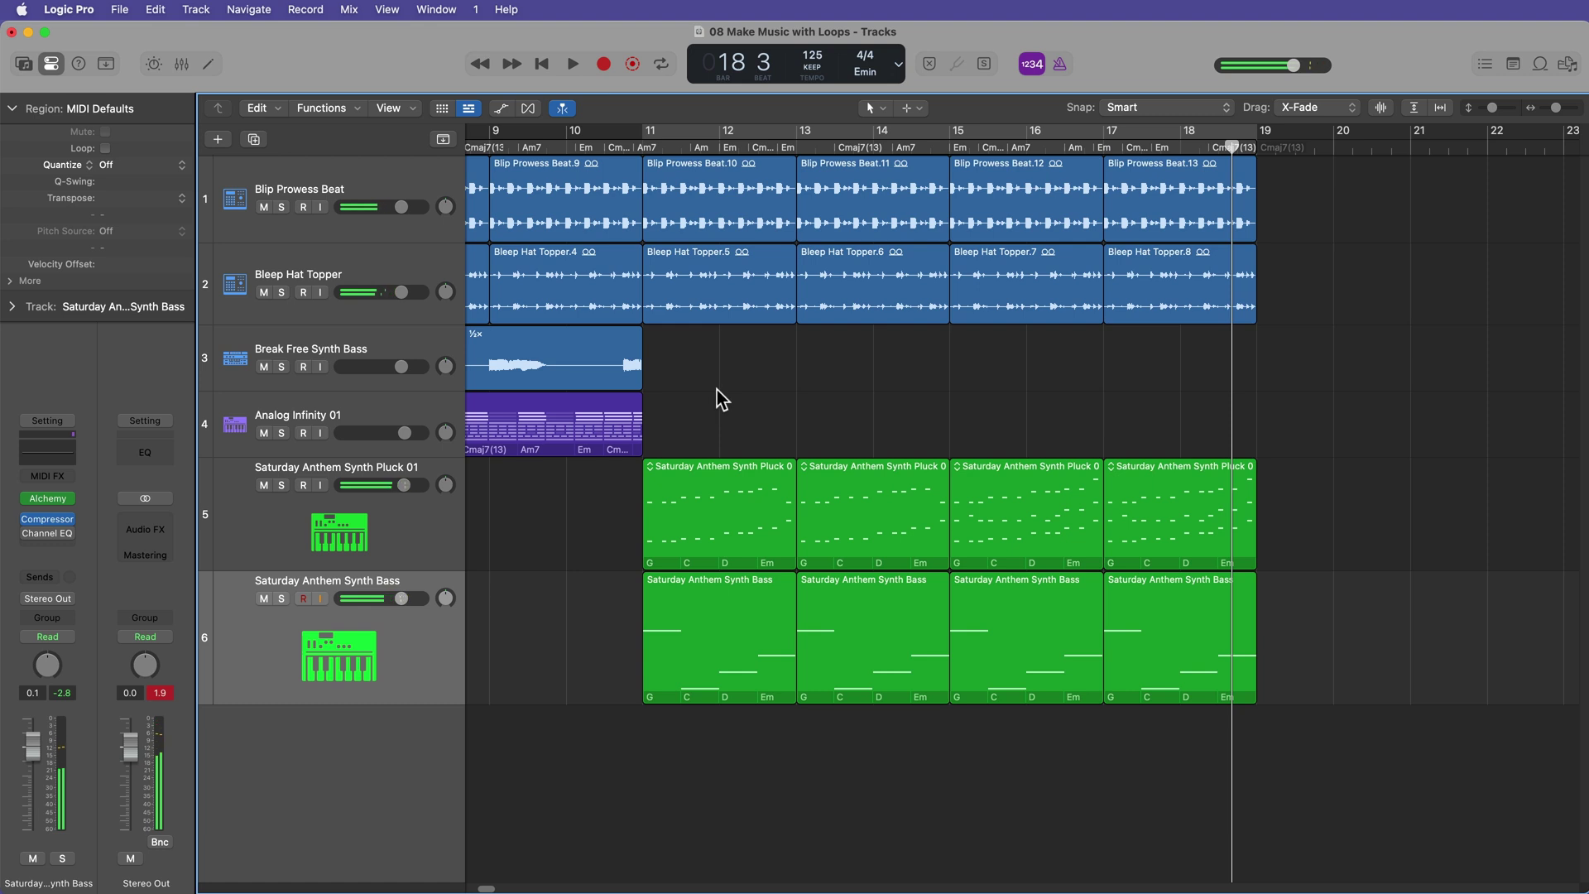
Set snapping to Bar and try to move all Saturday Anthem pluck and bass regions one bar earlier.
left_click_drag(741, 409, 1113, 659)
key("super+z")
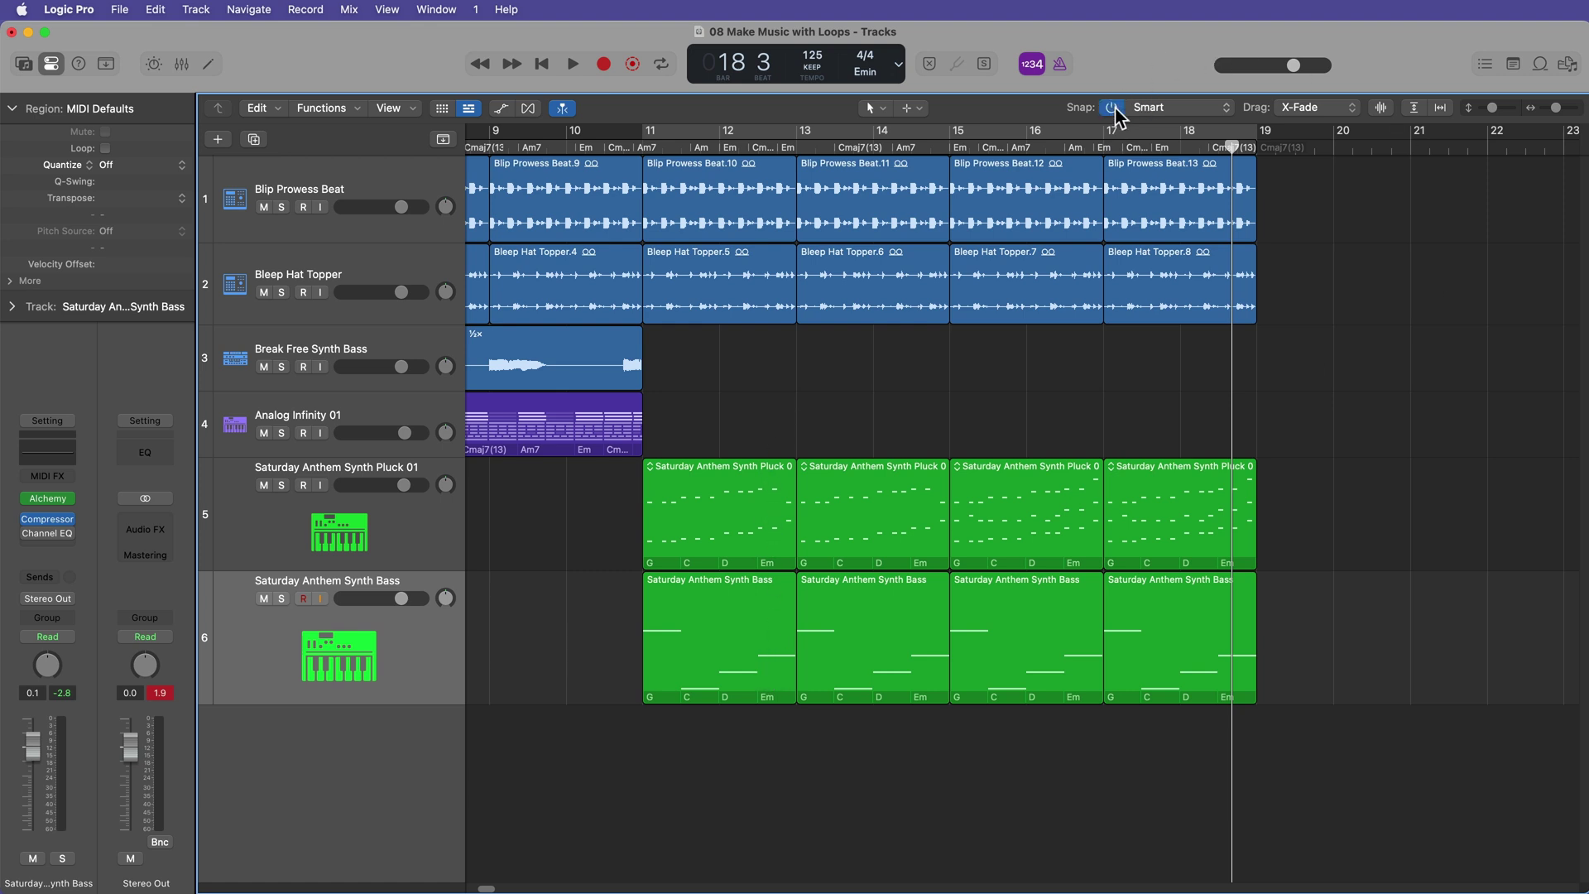
left_click(1158, 111)
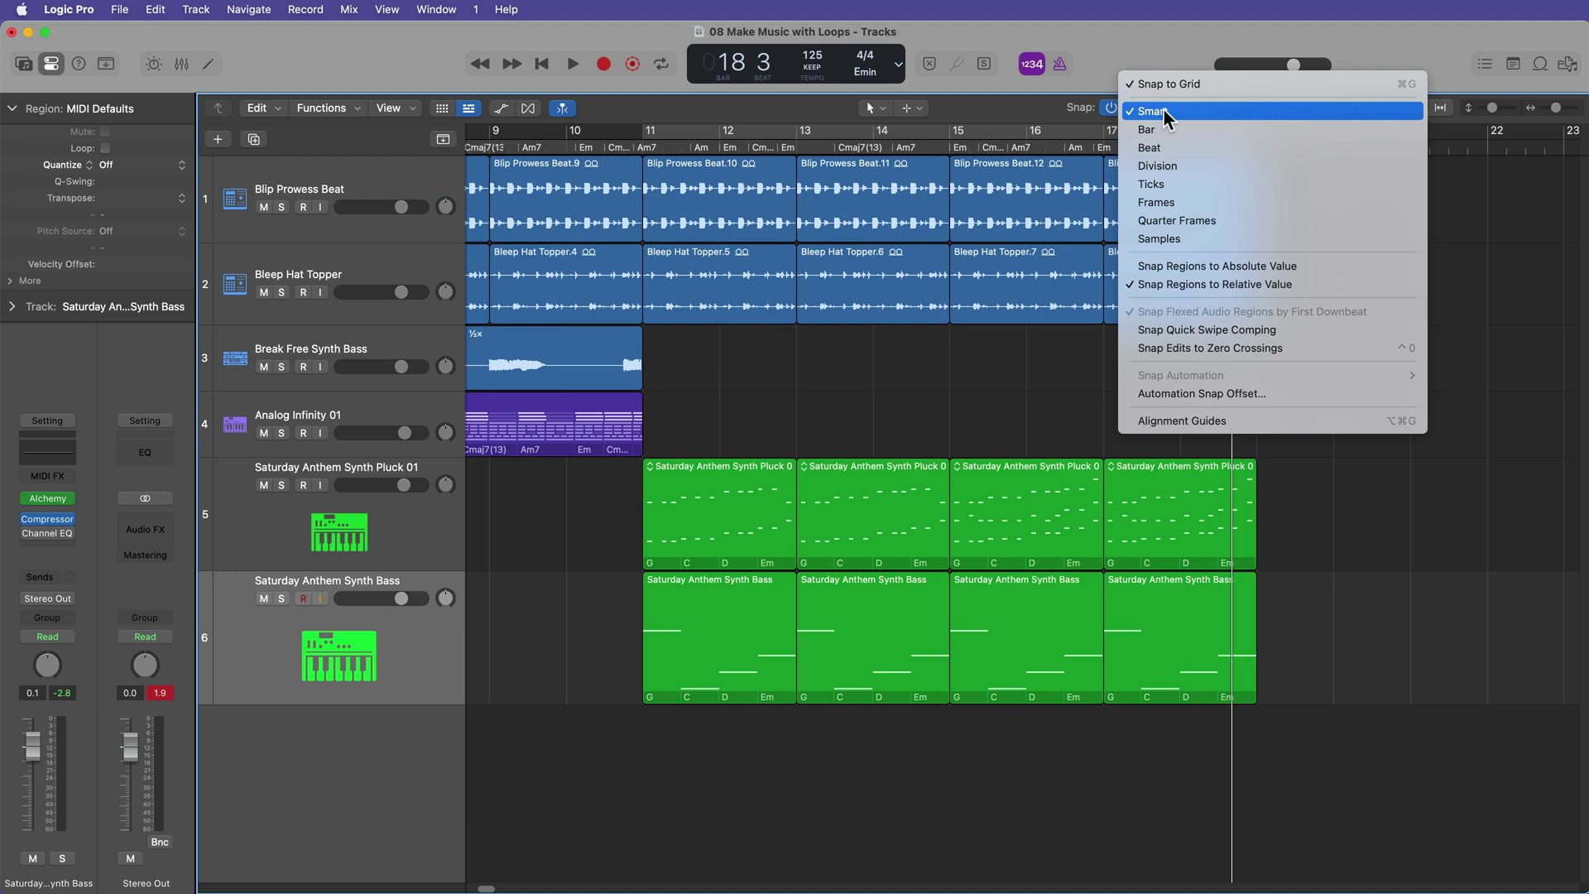
left_click(1226, 132)
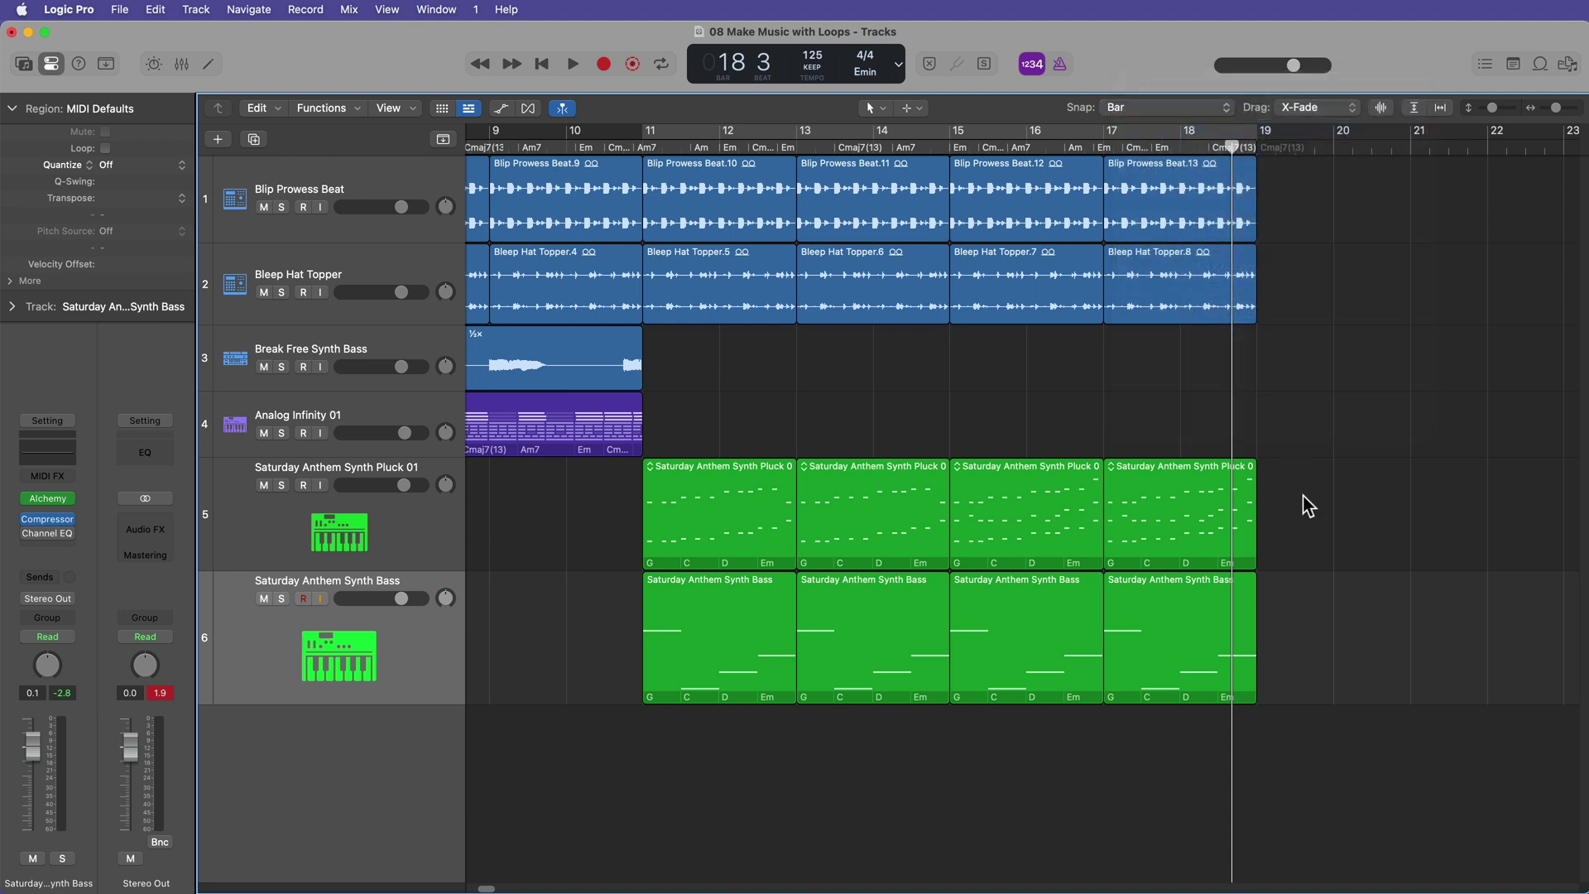
left_click_drag(1332, 494, 681, 649)
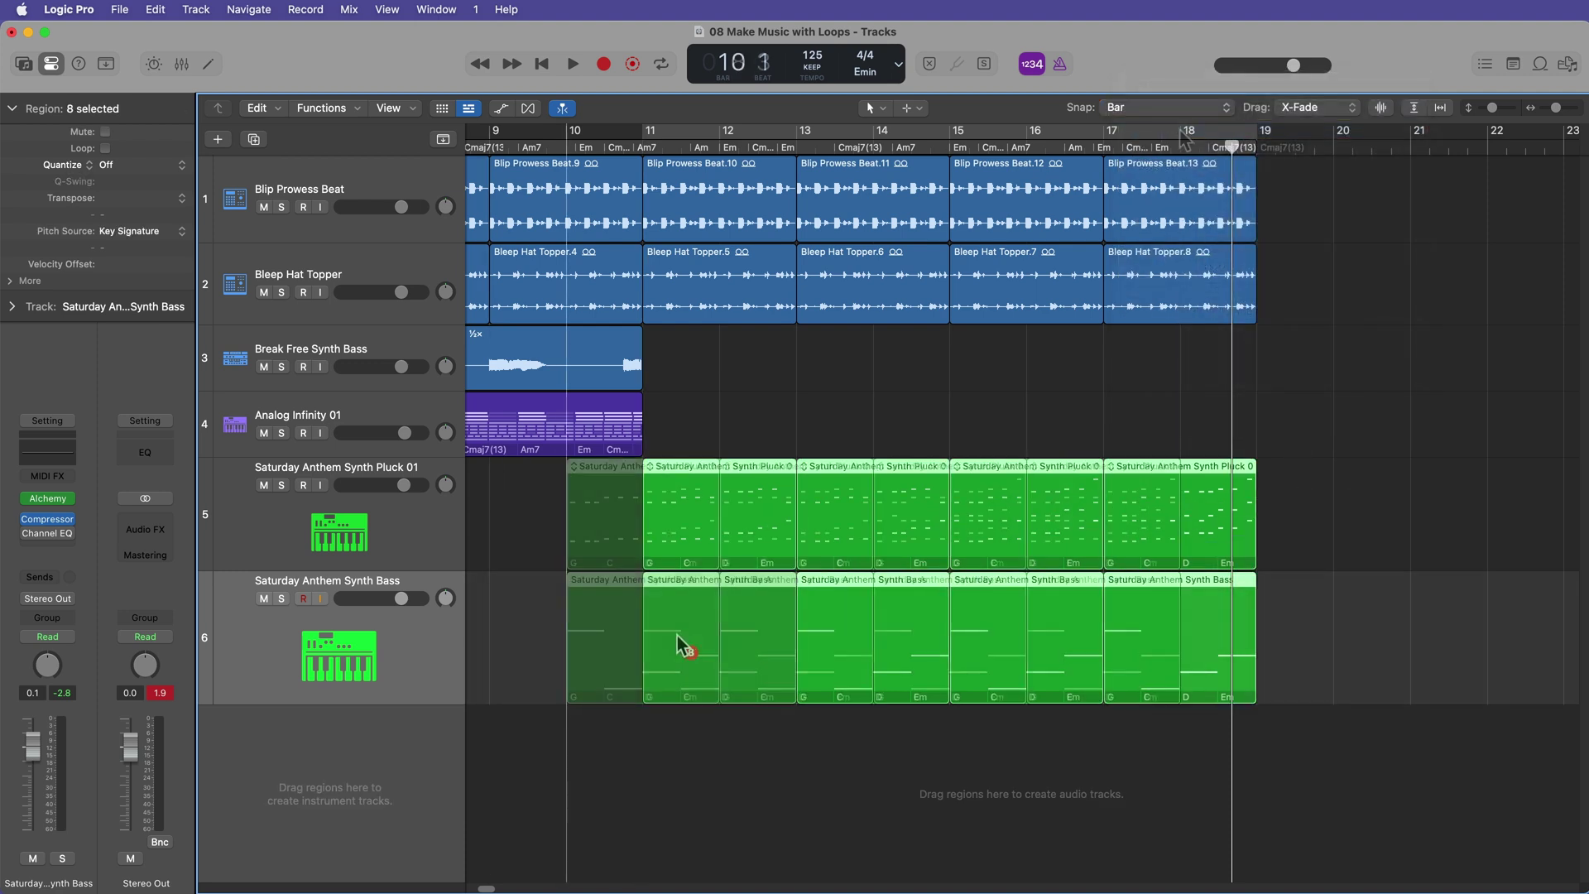
Set snapping to Beat and place the playhead at bar 12 beat 3, where the bass region's Em chord starts.
left_click(1183, 109)
left_click(1192, 129)
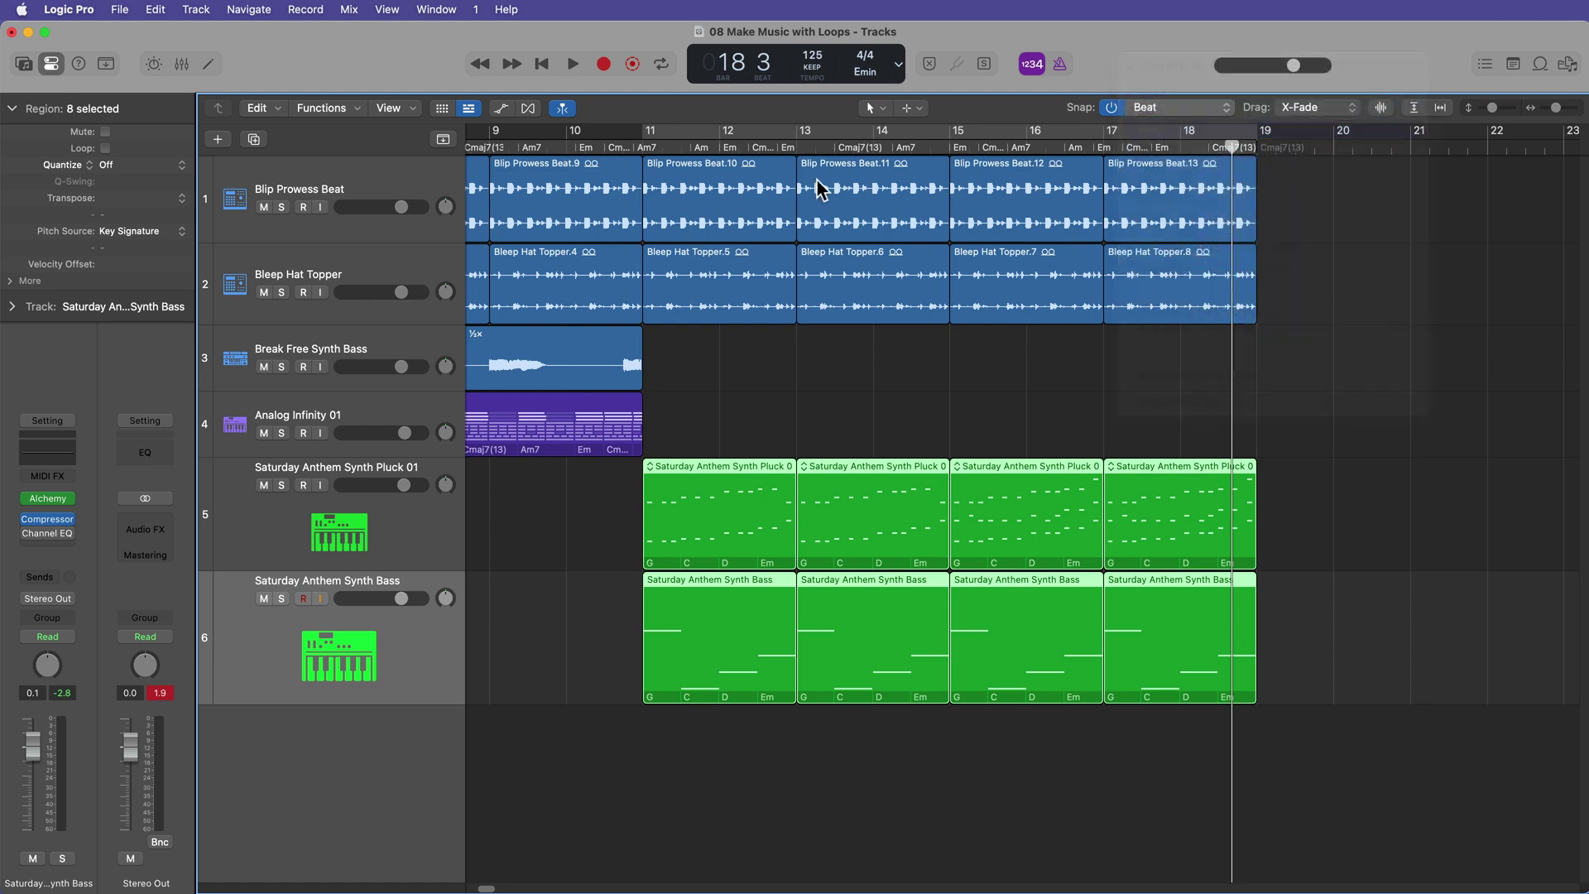
left_click(643, 144)
key("super+Right")
key("super+Right")
key("super+Right")
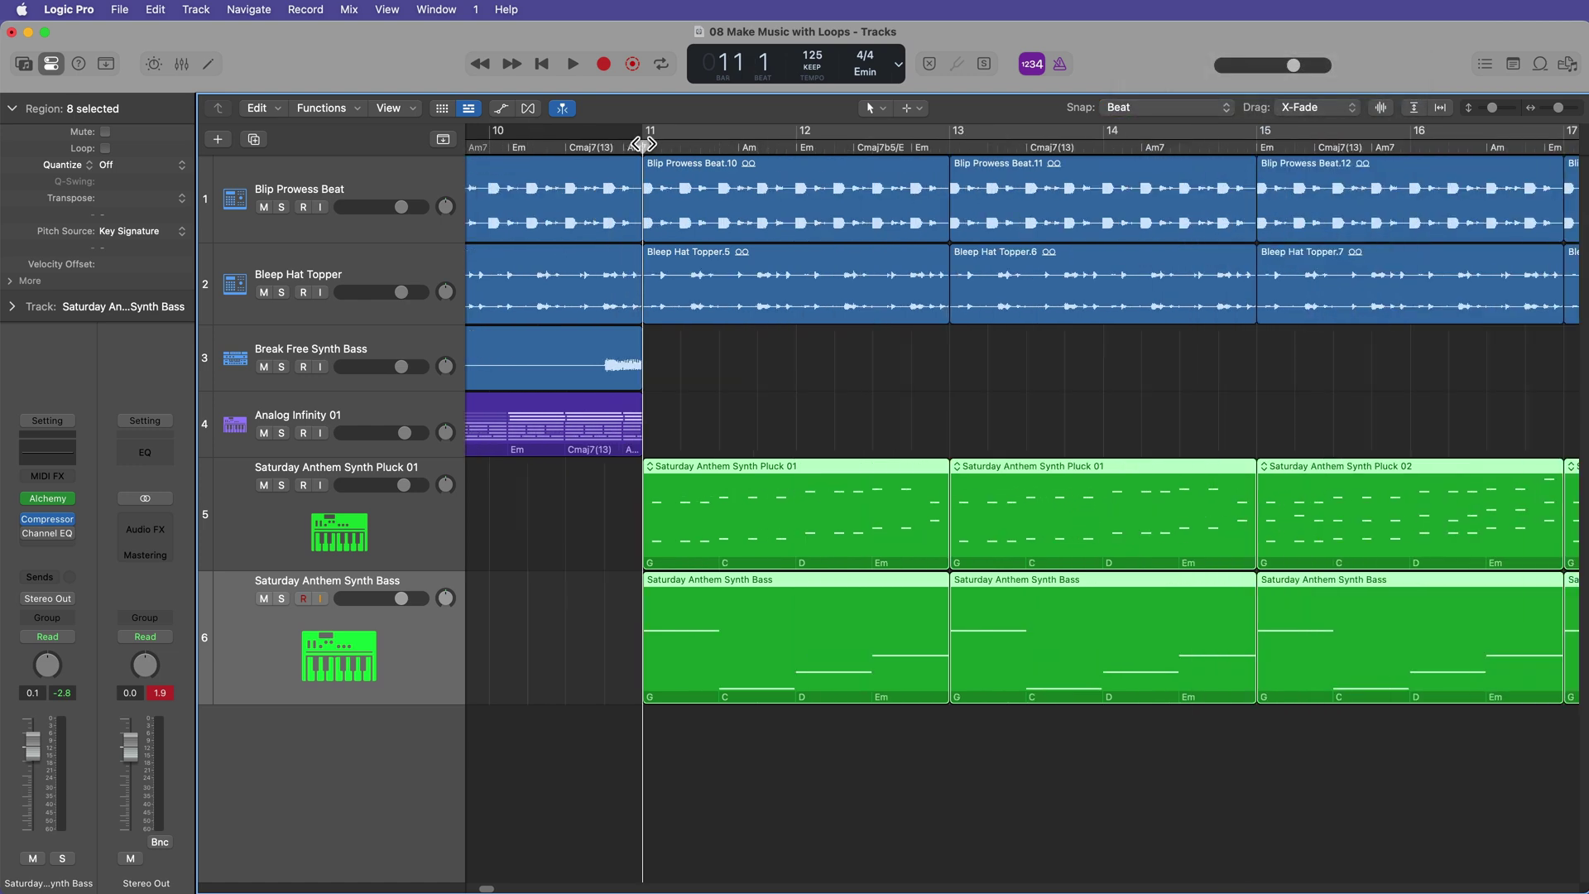
left_click_drag(1013, 147, 973, 148)
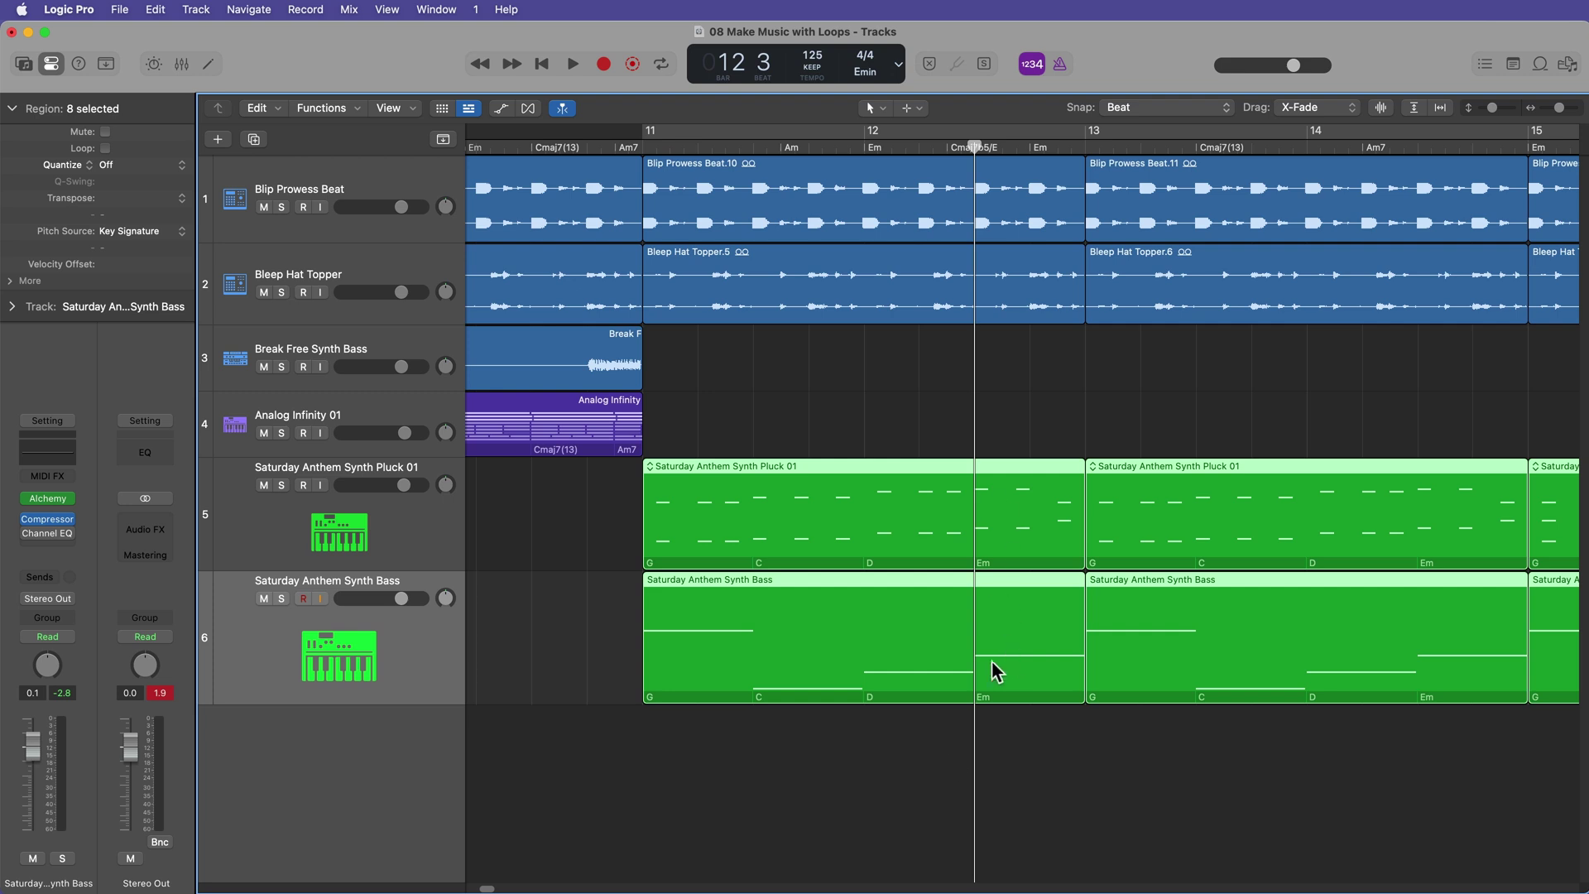
Move all Saturday Anthem pluck and bass regions one and a half bars earlier so their first Em chord starts at bar 11.
left_click_drag(861, 693, 646, 685)
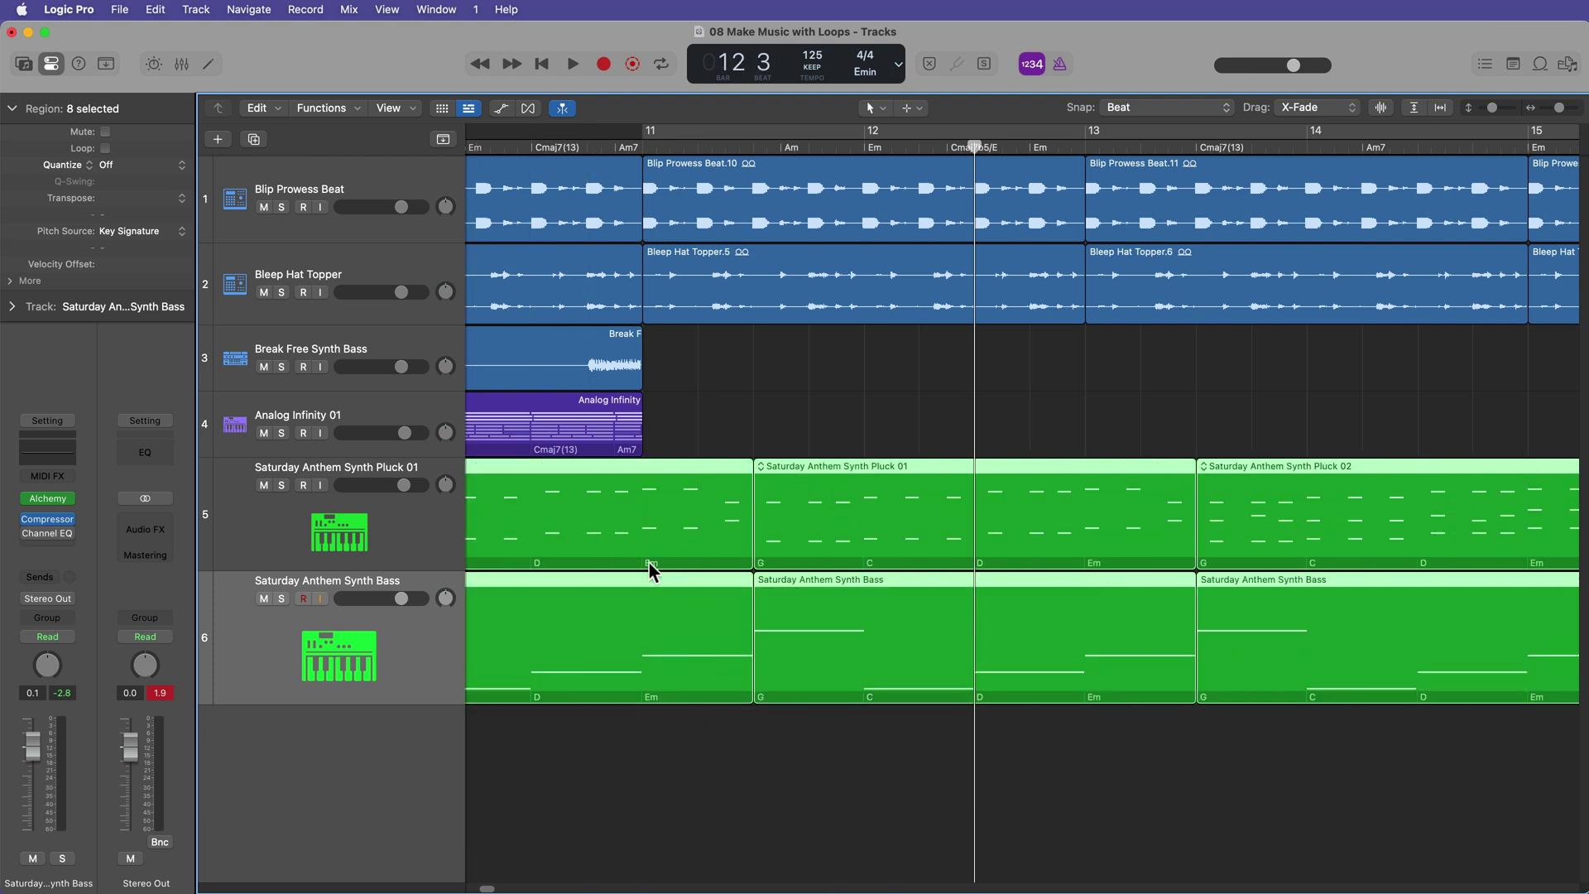
left_click(752, 782)
key("super+Left")
key("super+Left")
key("super+Left")
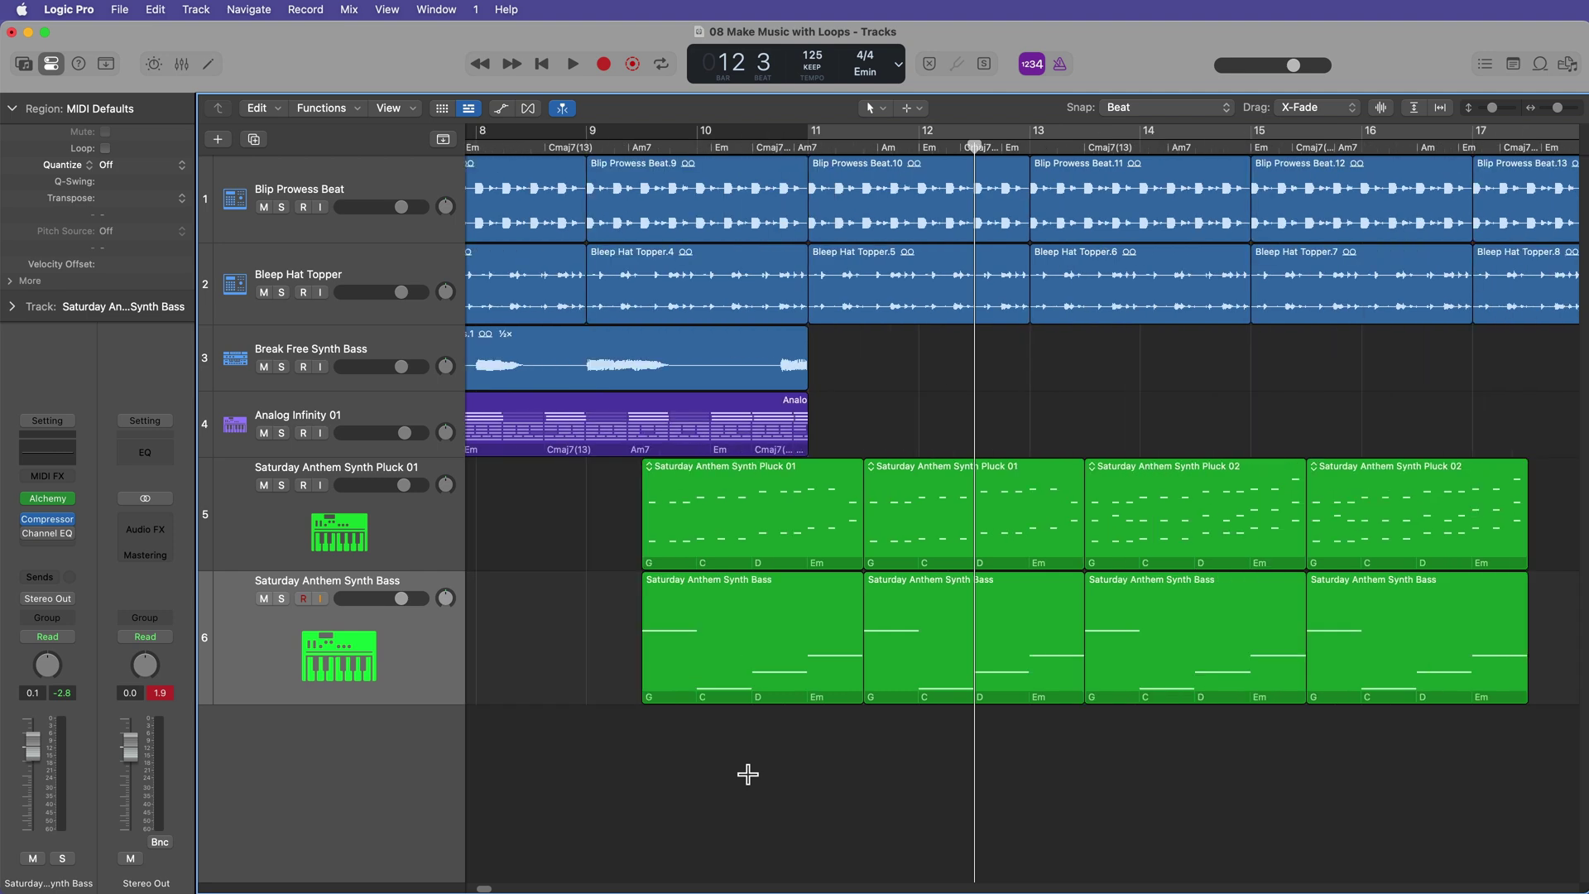
Repeat the last pluck and bass region pair once and trim both tracks to span bars 11 to 19.
left_click_drag(1429, 514, 1340, 631)
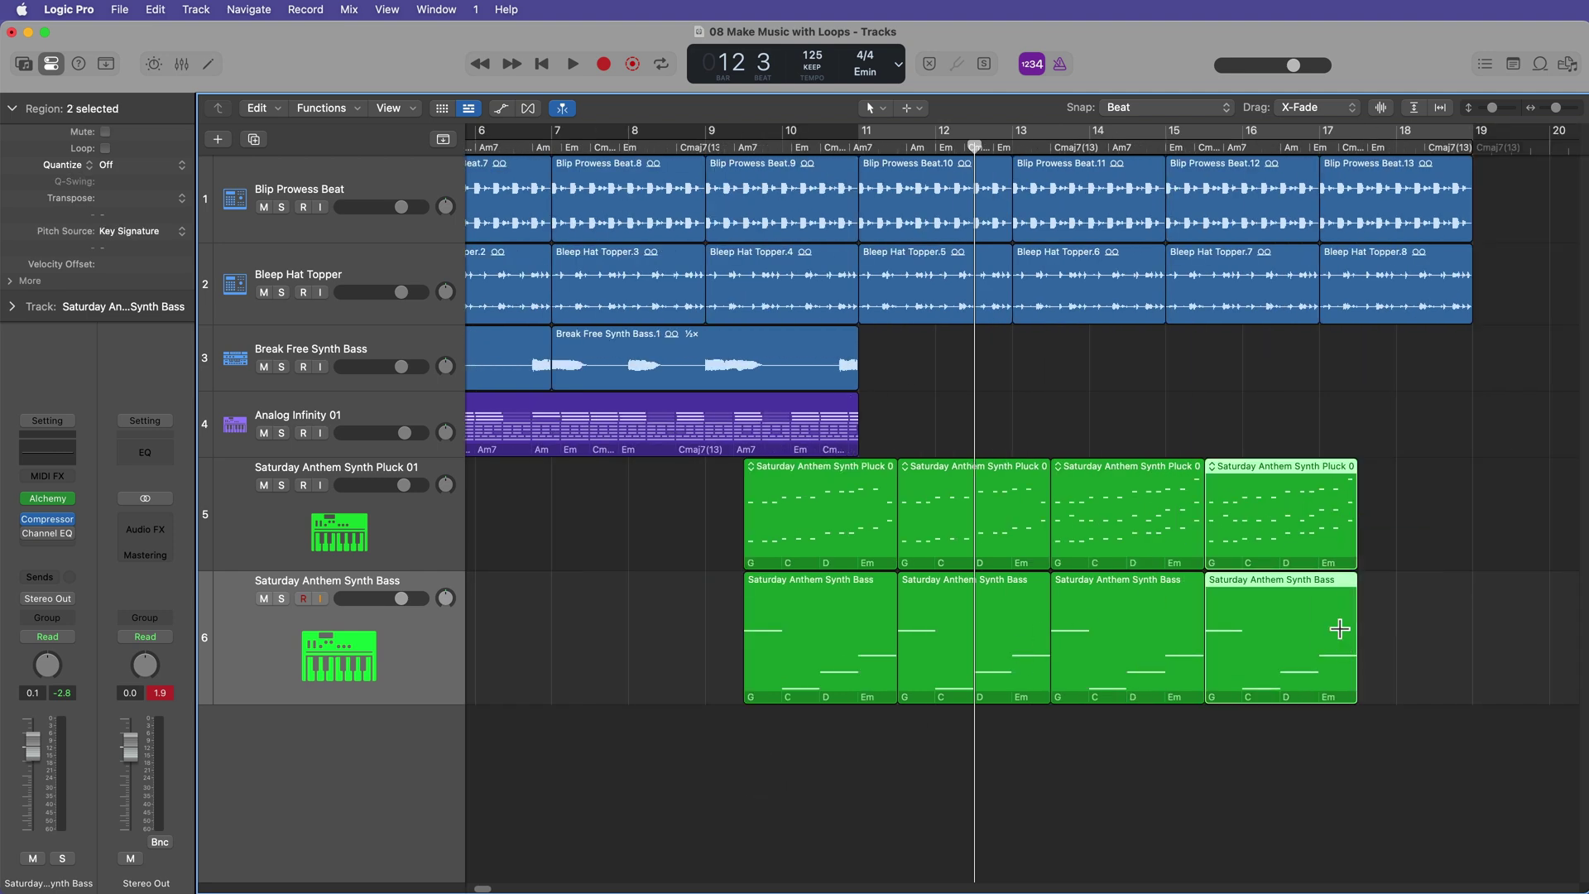
key("super+r")
scroll(1295, 694, "right", 3)
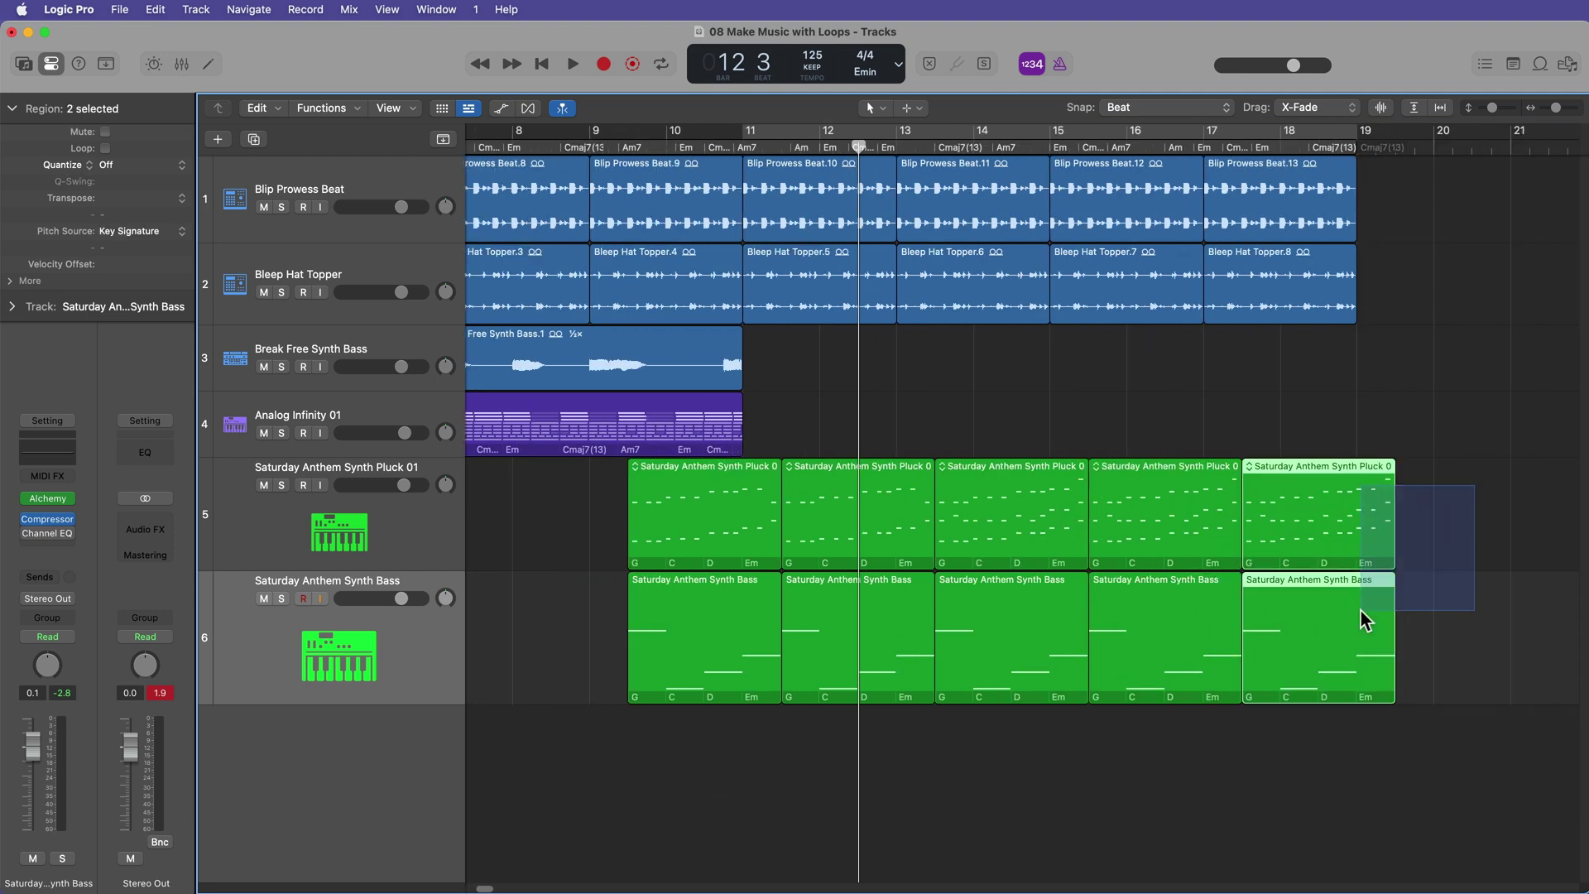
left_click_drag(1393, 655, 1347, 655)
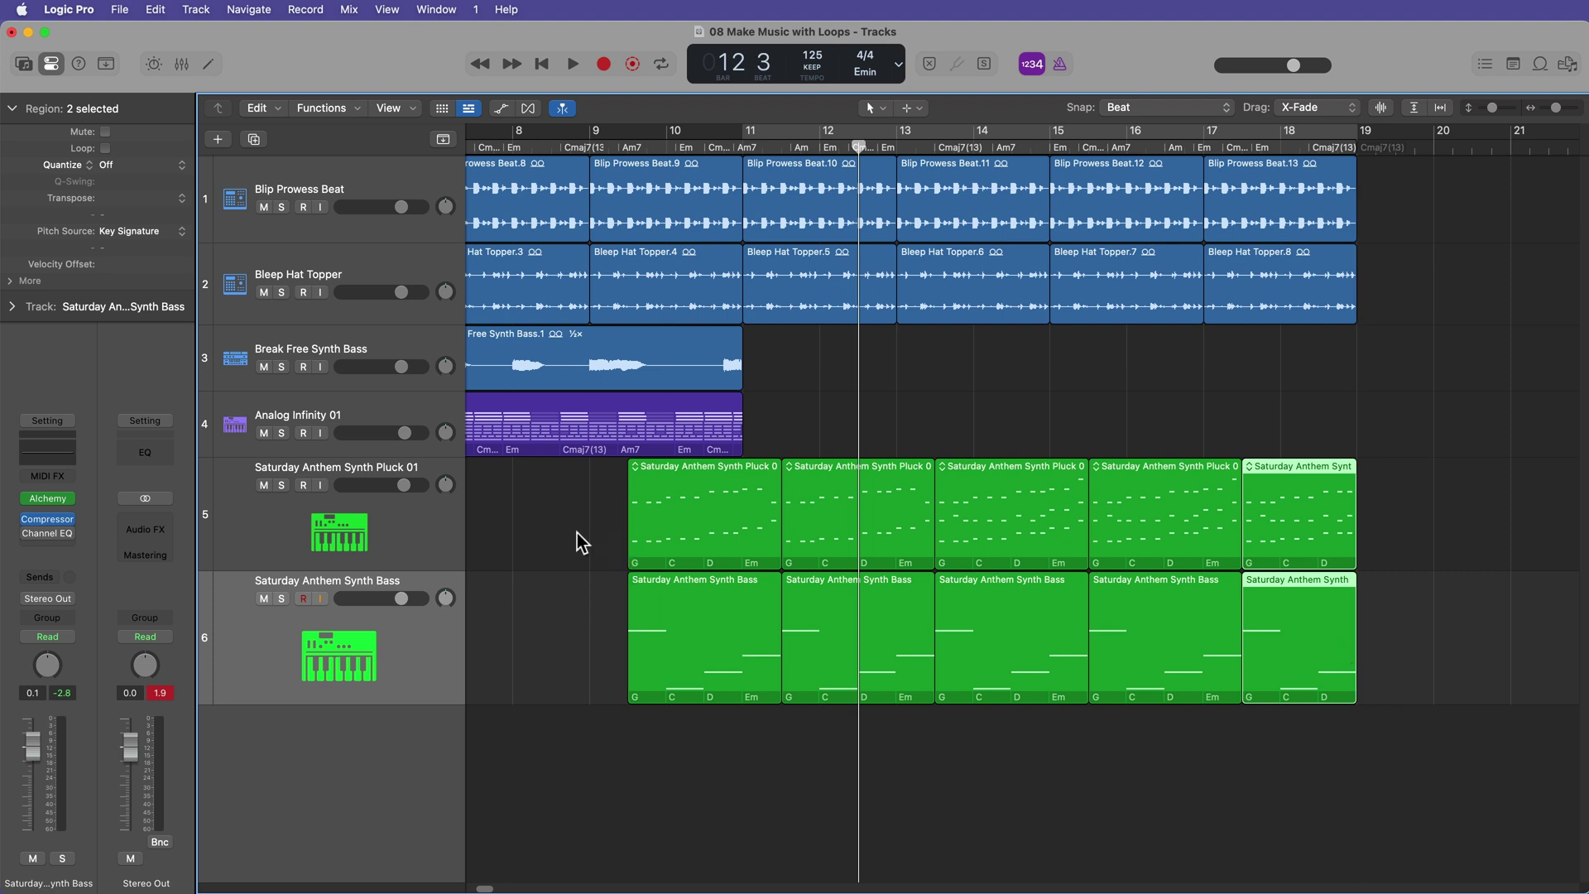
left_click_drag(578, 539, 743, 658)
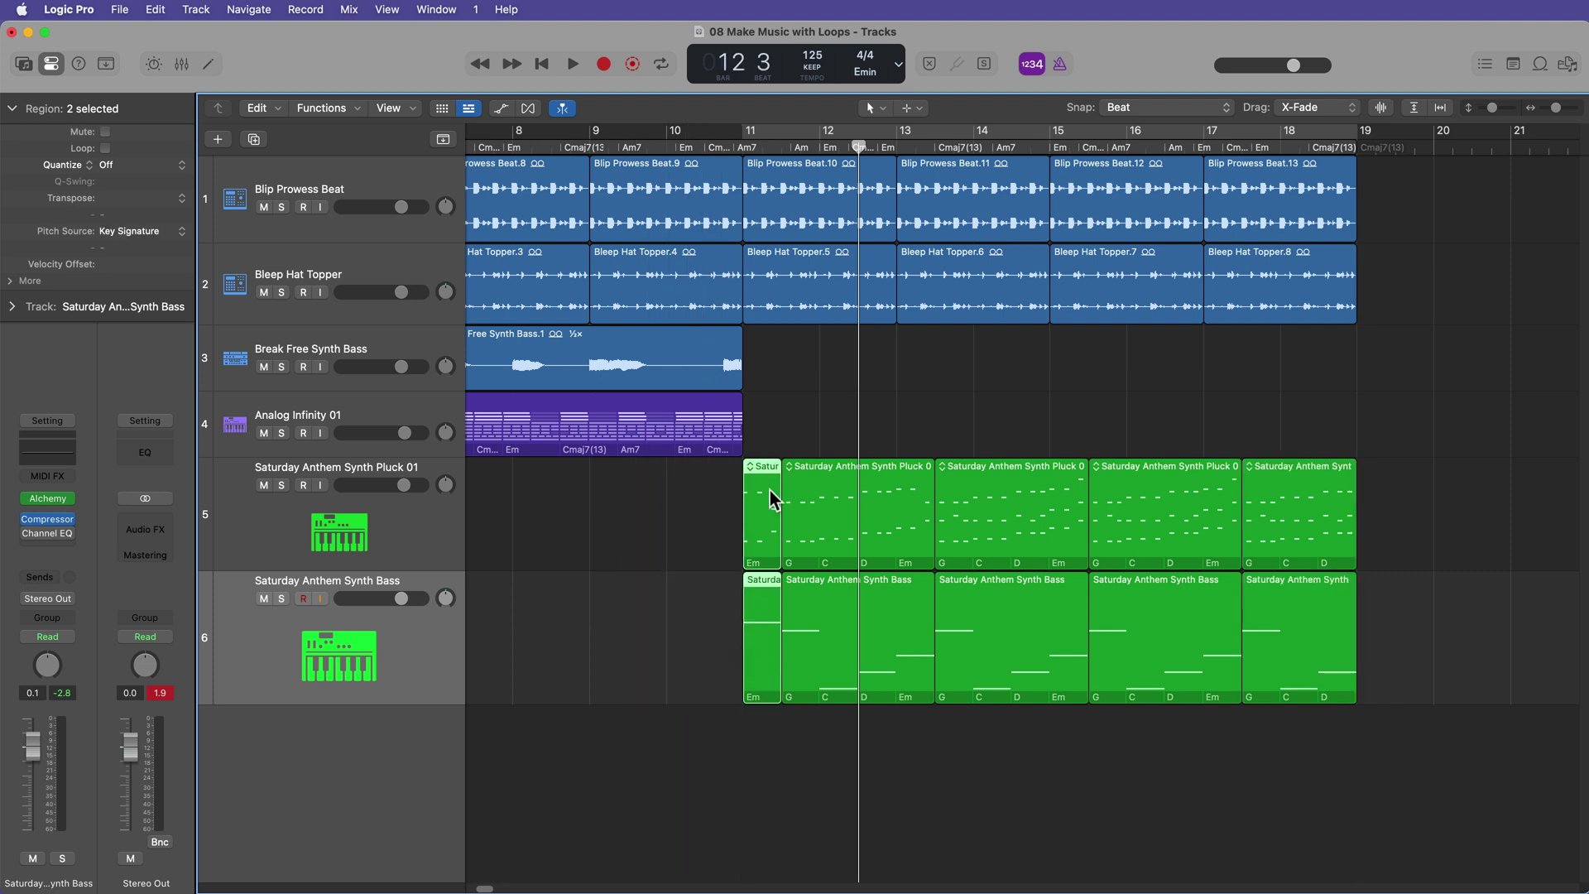
left_click(786, 381)
Set the cycle range to all pluck and bass regions, from bar 11 to 19, and start playback.
left_click_drag(835, 532, 1275, 641)
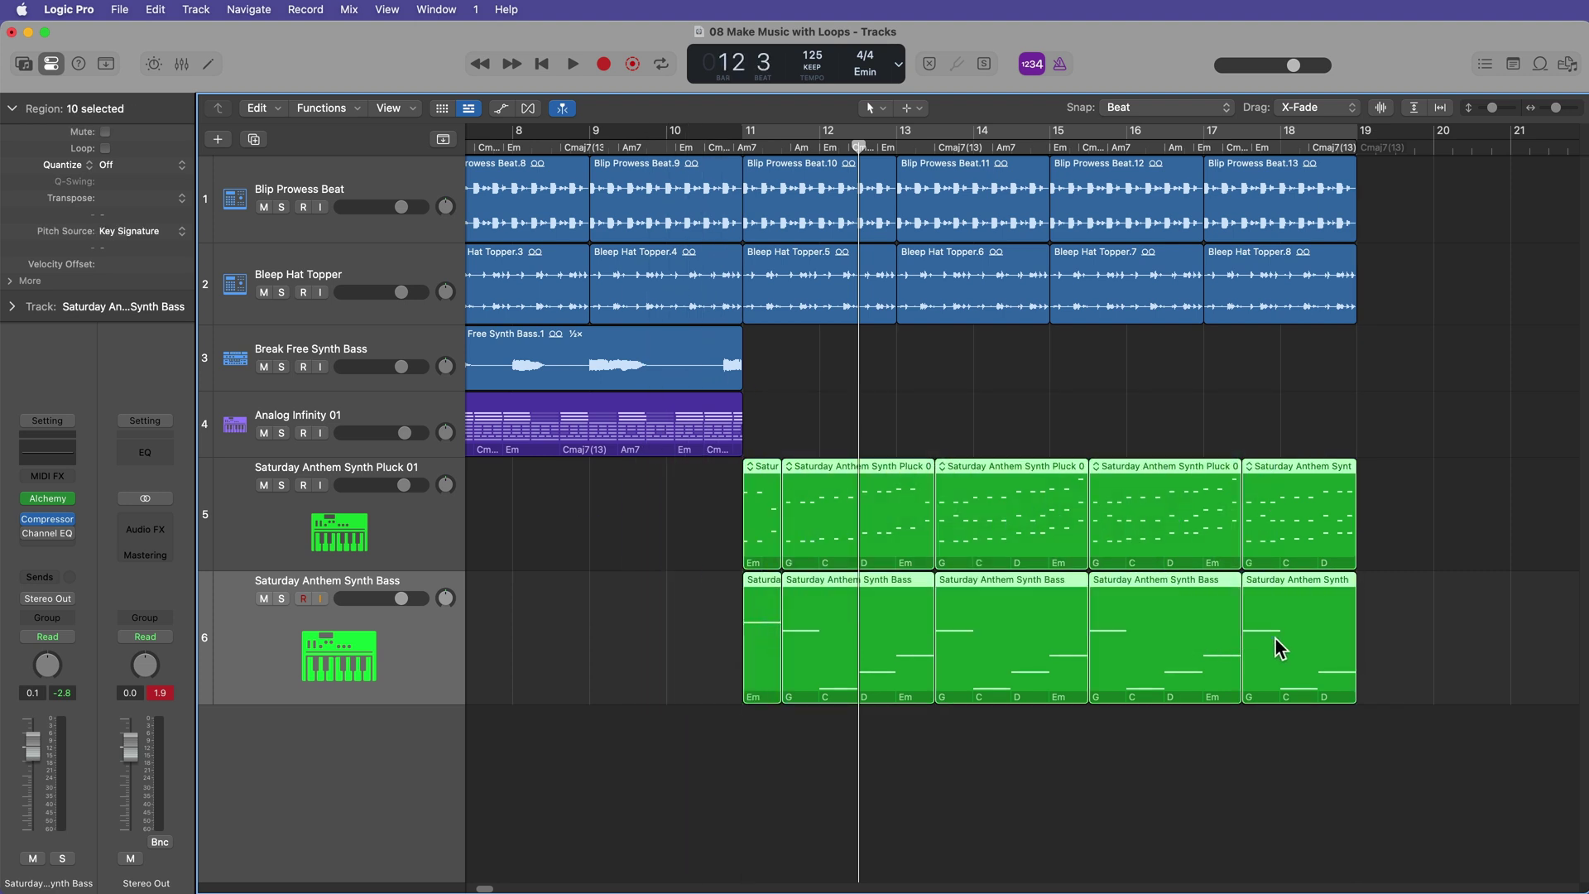
key("super+u")
left_click(507, 797)
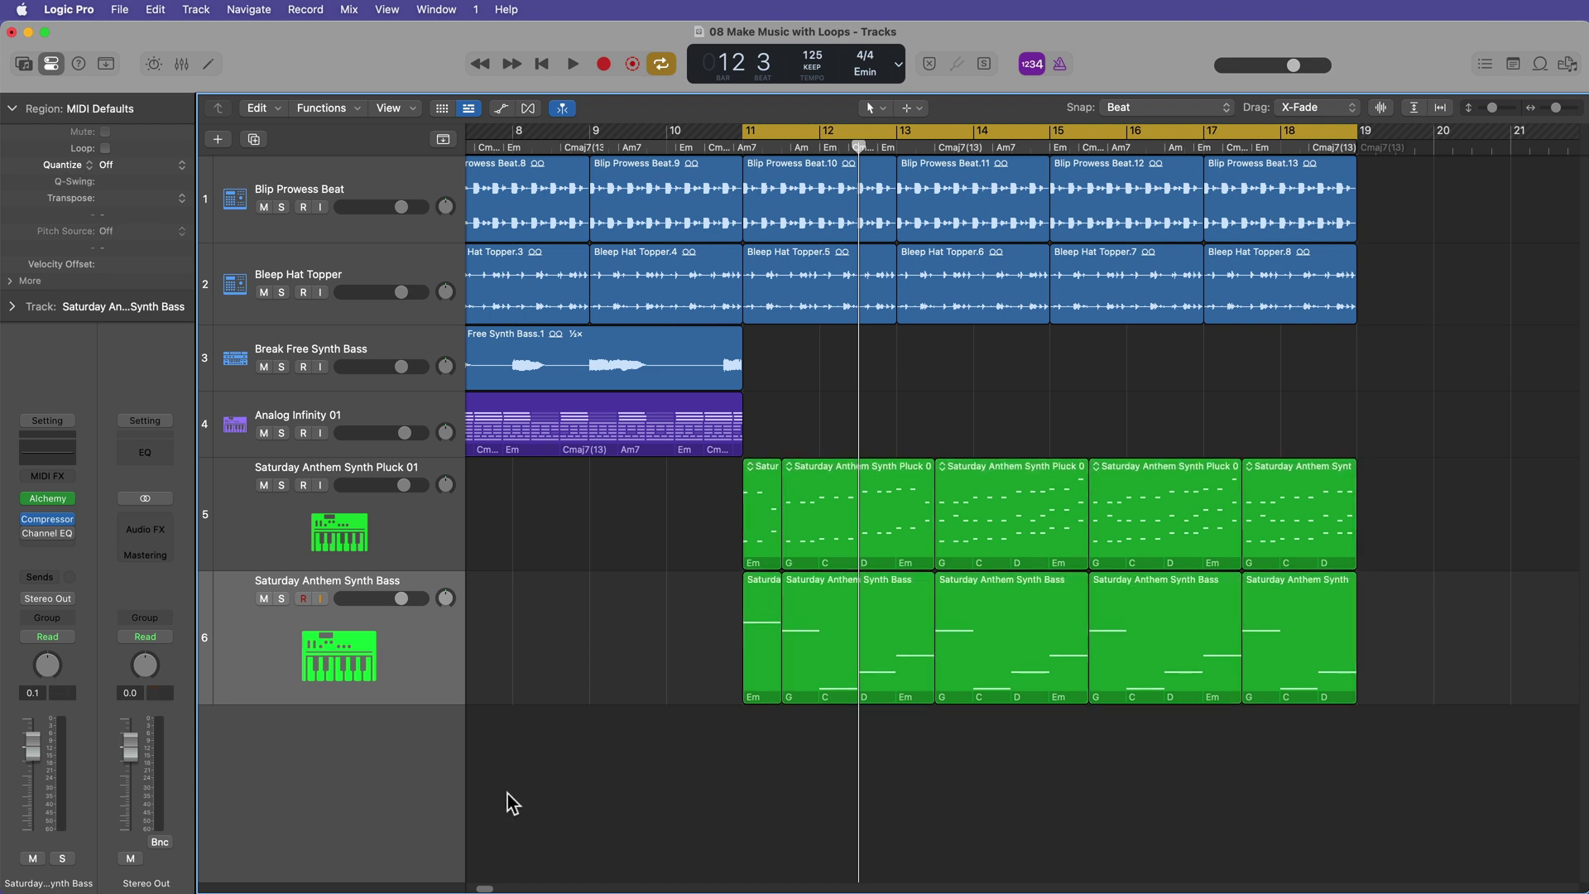
key("space")
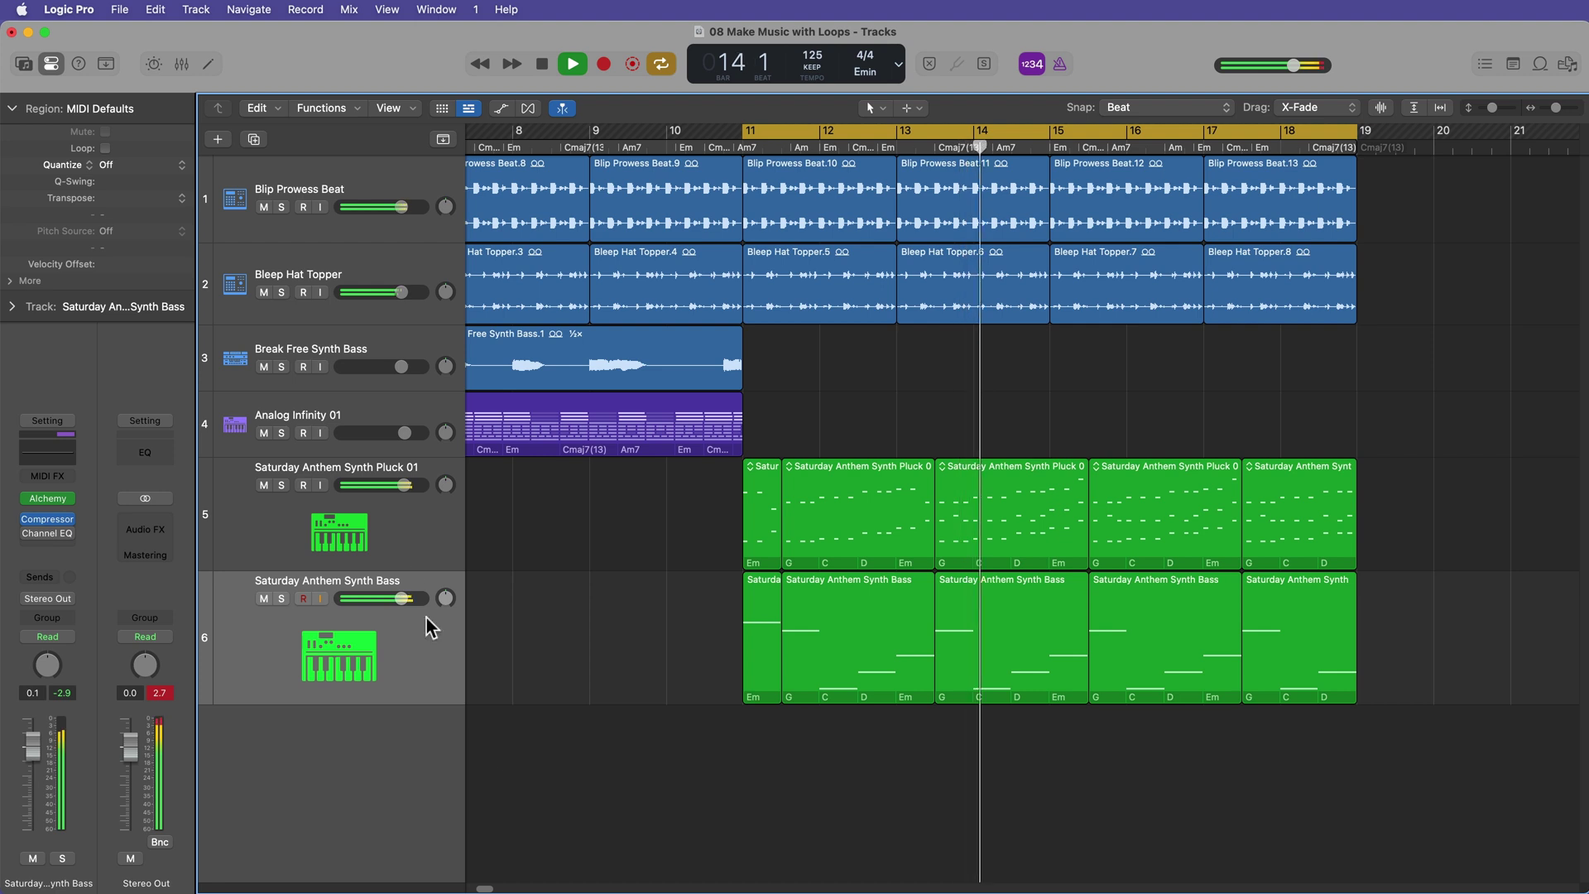
Lower the Saturday Anthem Synth Pluck 01 track's volume to -1.3 dB and stop playback.
left_click(408, 504)
left_click(570, 591)
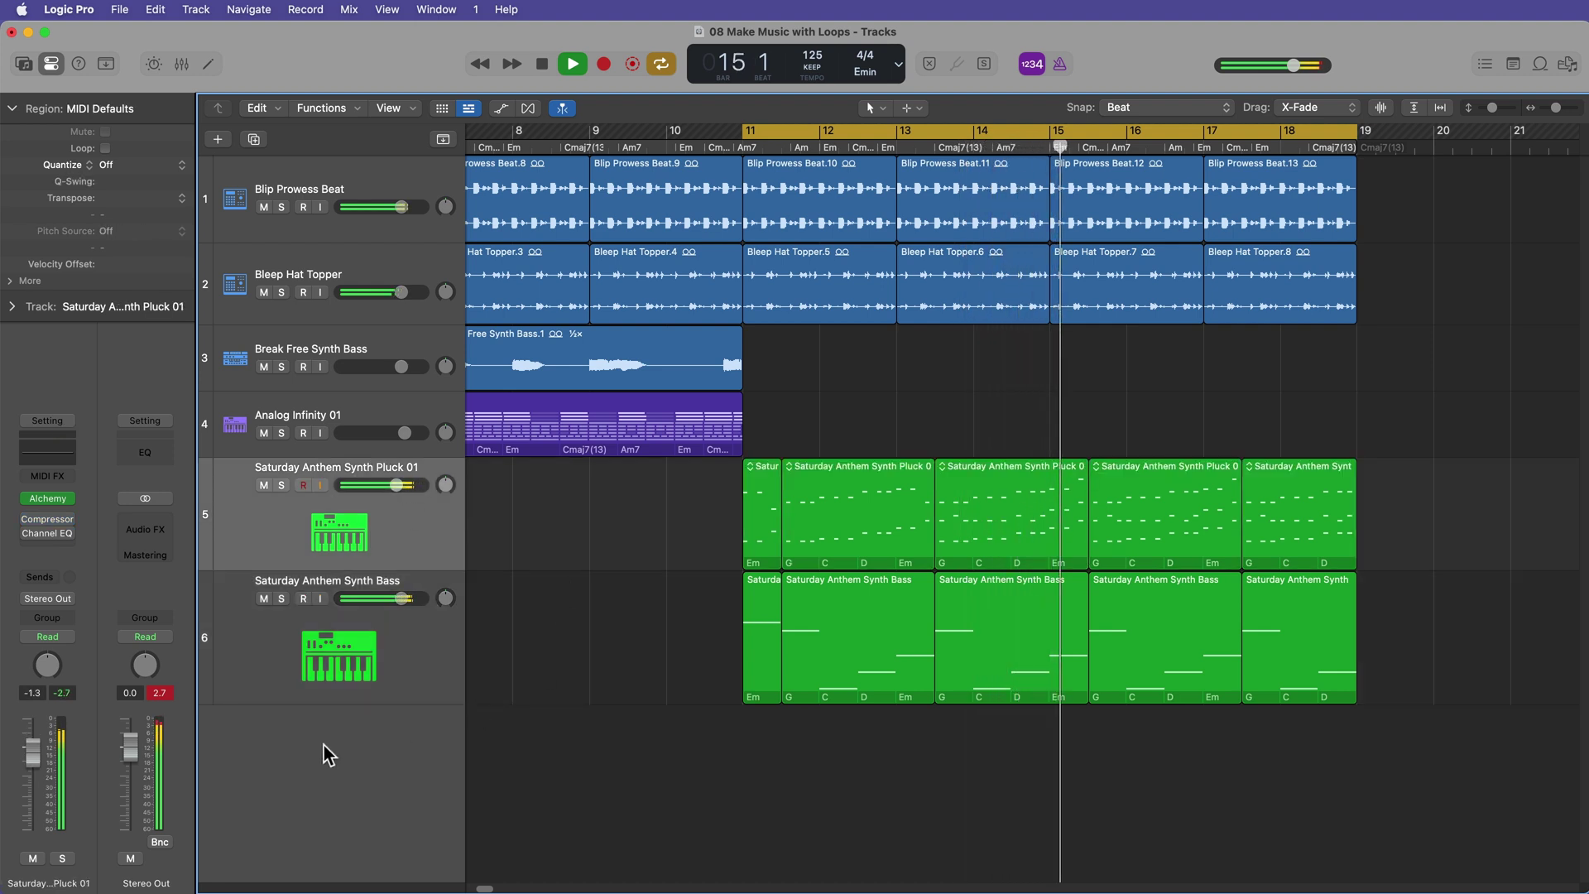
key("space")
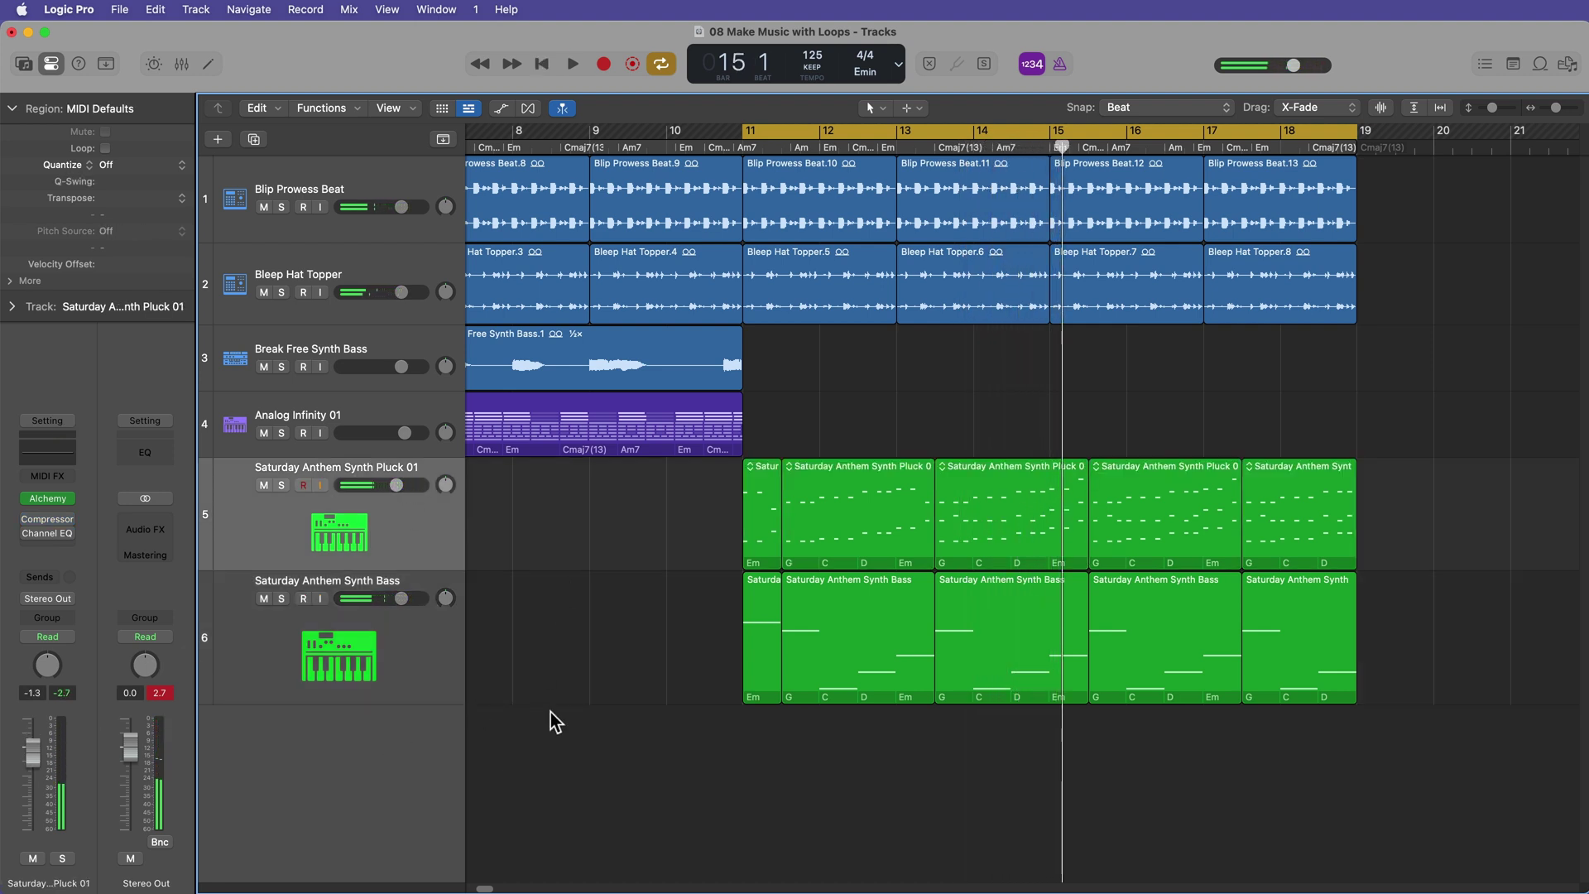
Lower all six track faders together in the Mixer, bringing Blip Prowess Beat to -3.3 dB, and close the Mixer.
key("x")
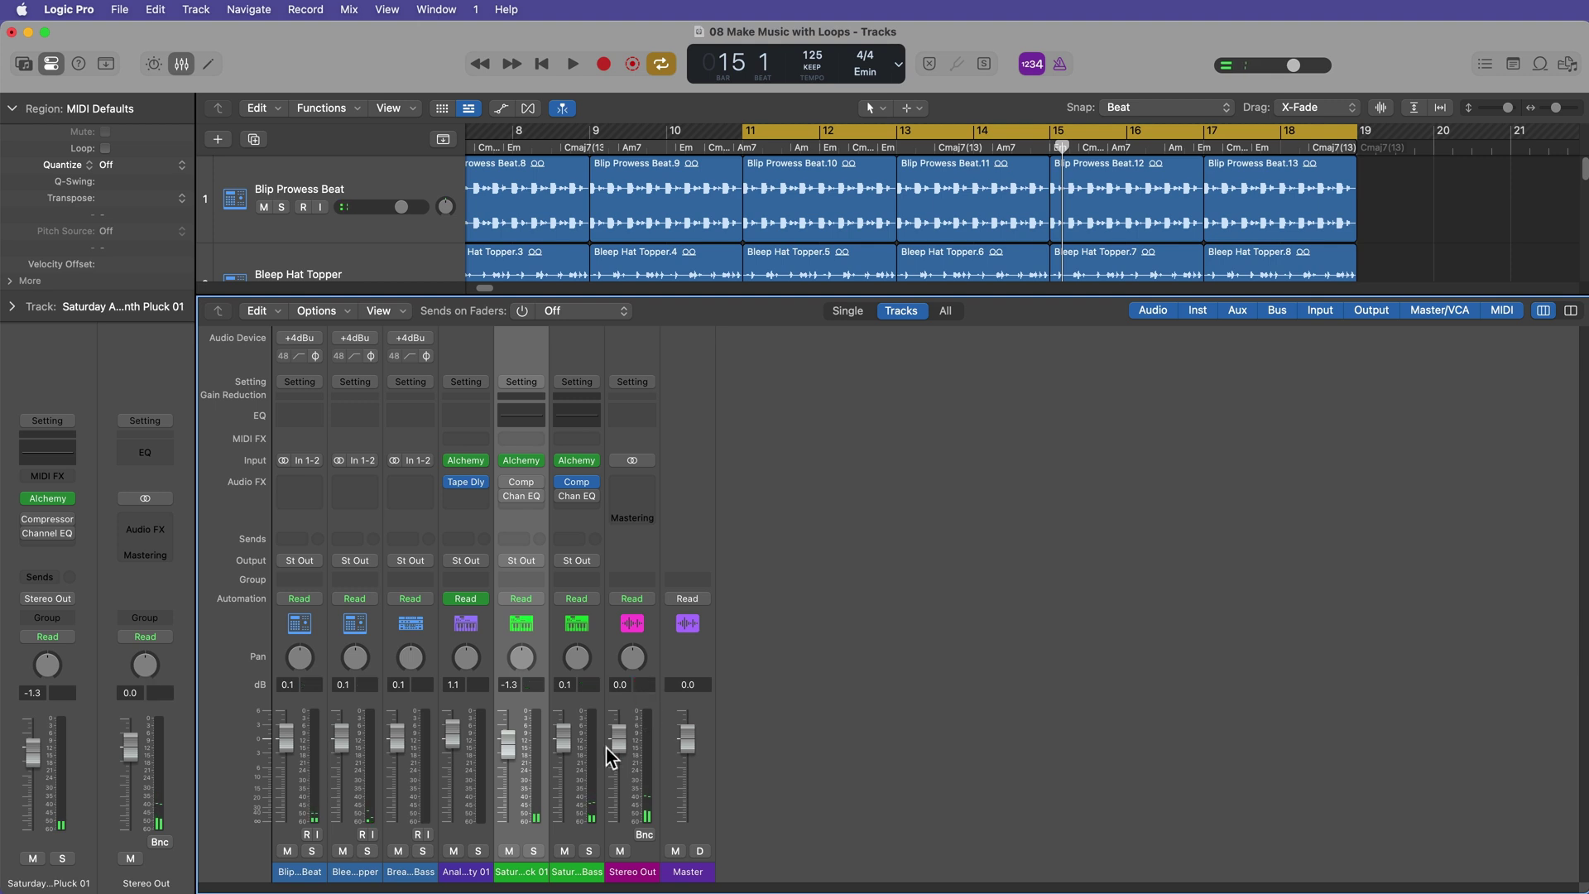
left_click(316, 873)
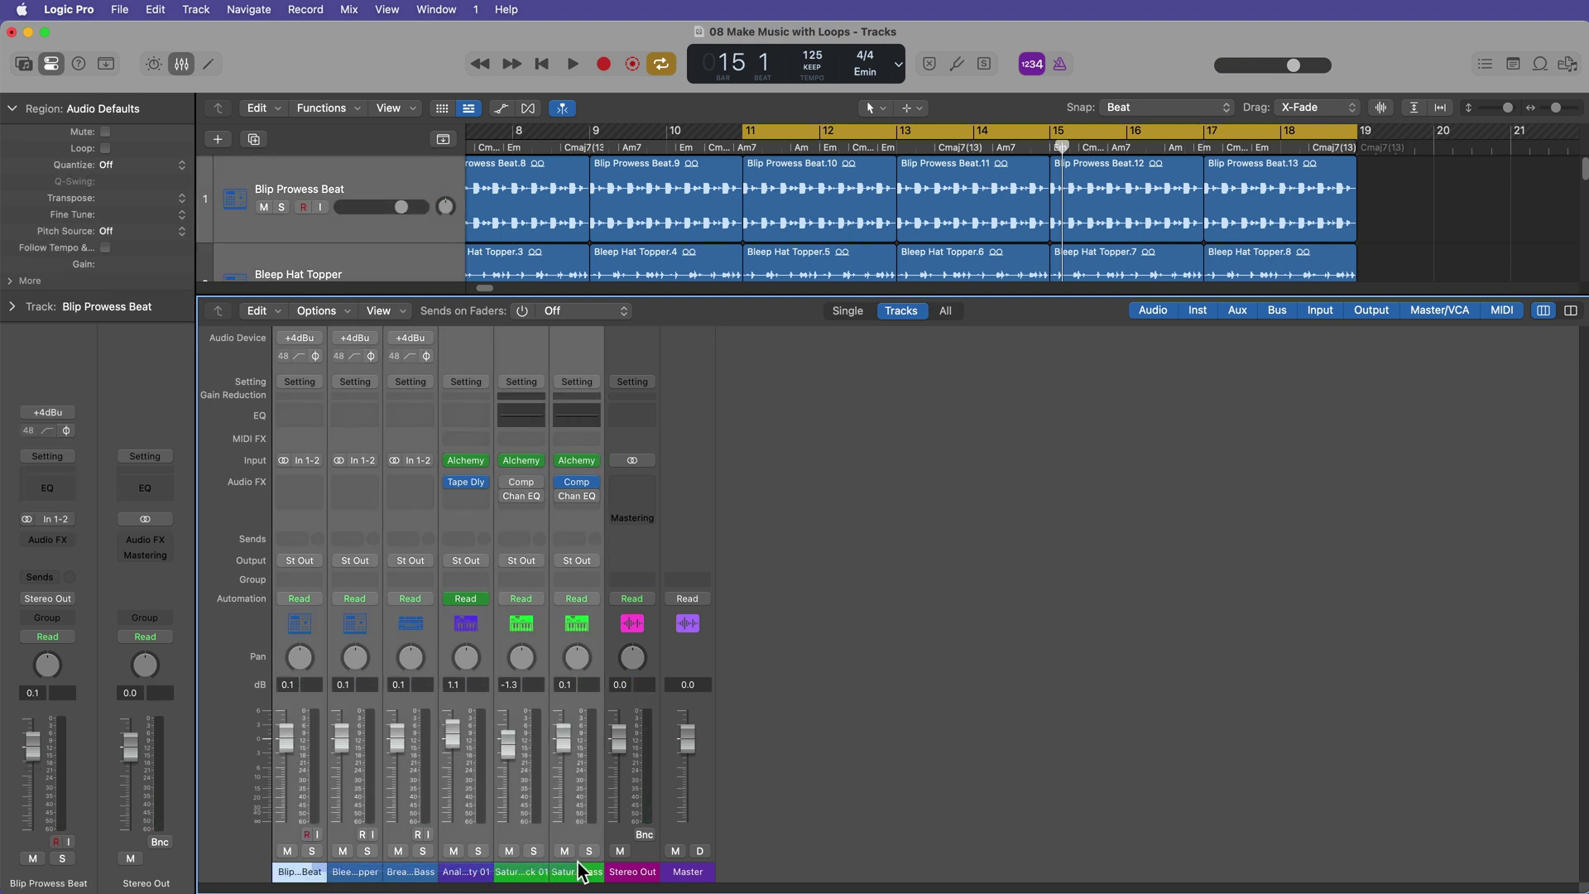
left_click_drag(565, 740, 566, 759)
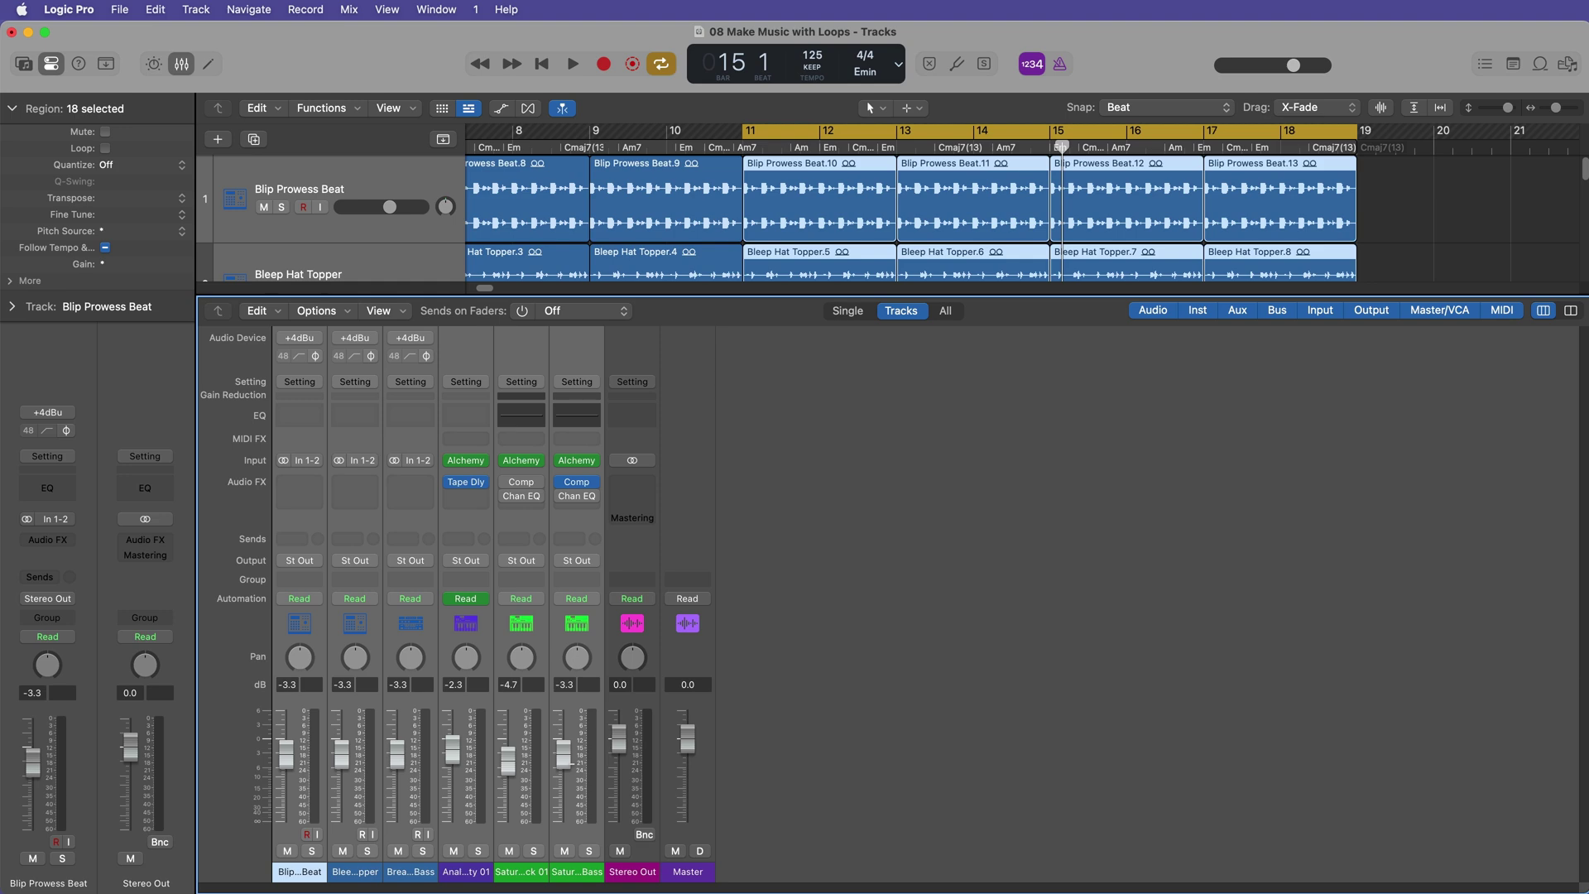
key("x")
key("x")
key("x")
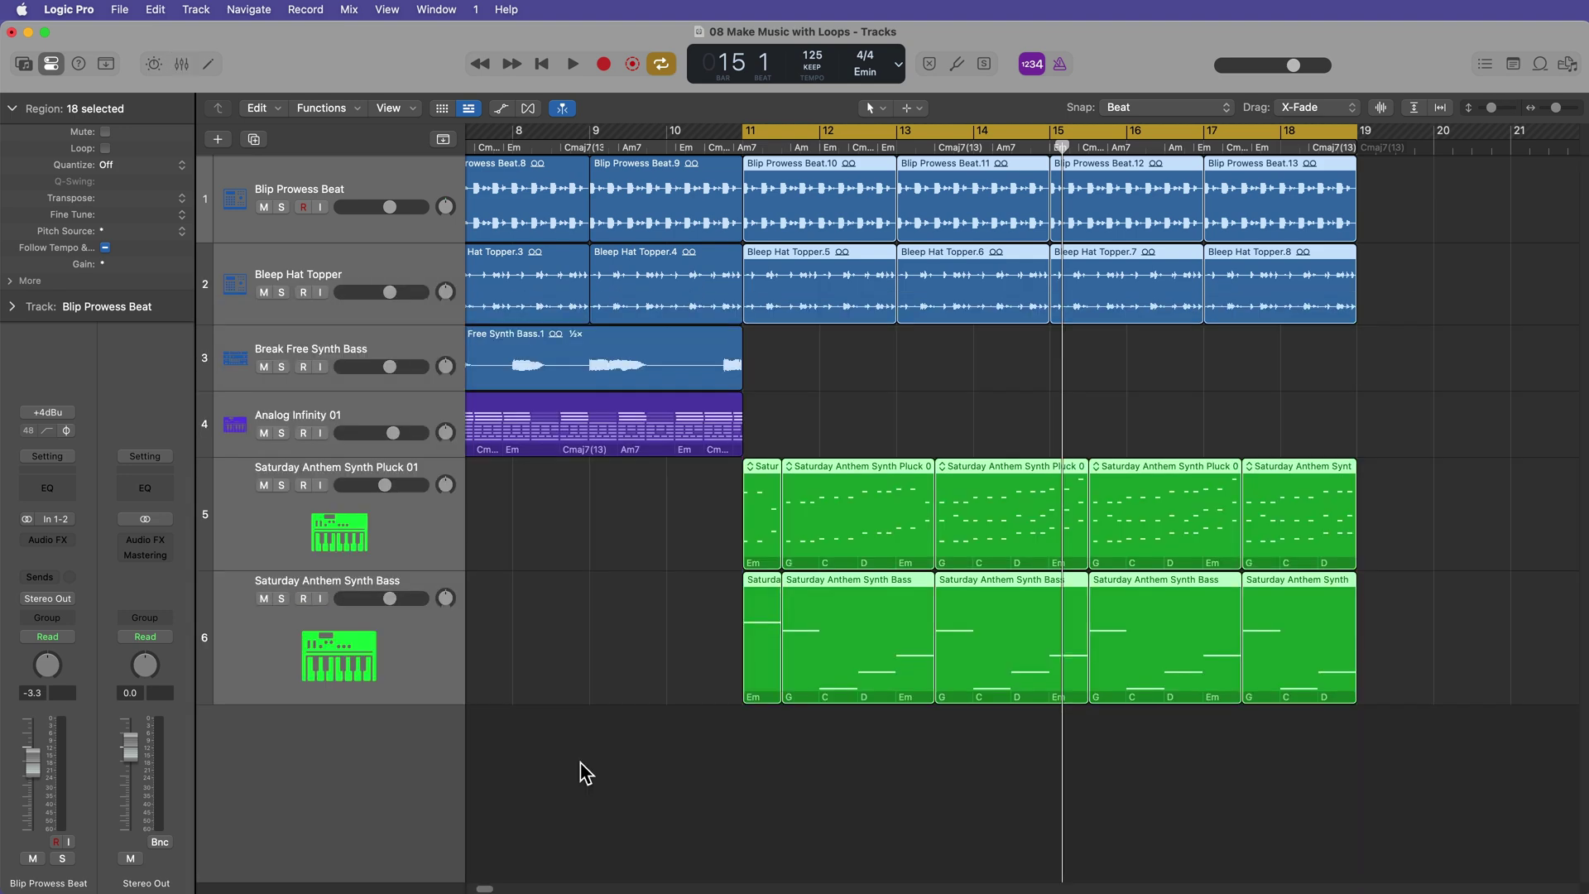
Rebalance levels during playback, setting Saturday Anthem Synth Pluck 01 to -5.6 dB, lowering Bleep Hat Topper and slightly raising Blip Prowess Beat.
left_click(629, 692)
key("space")
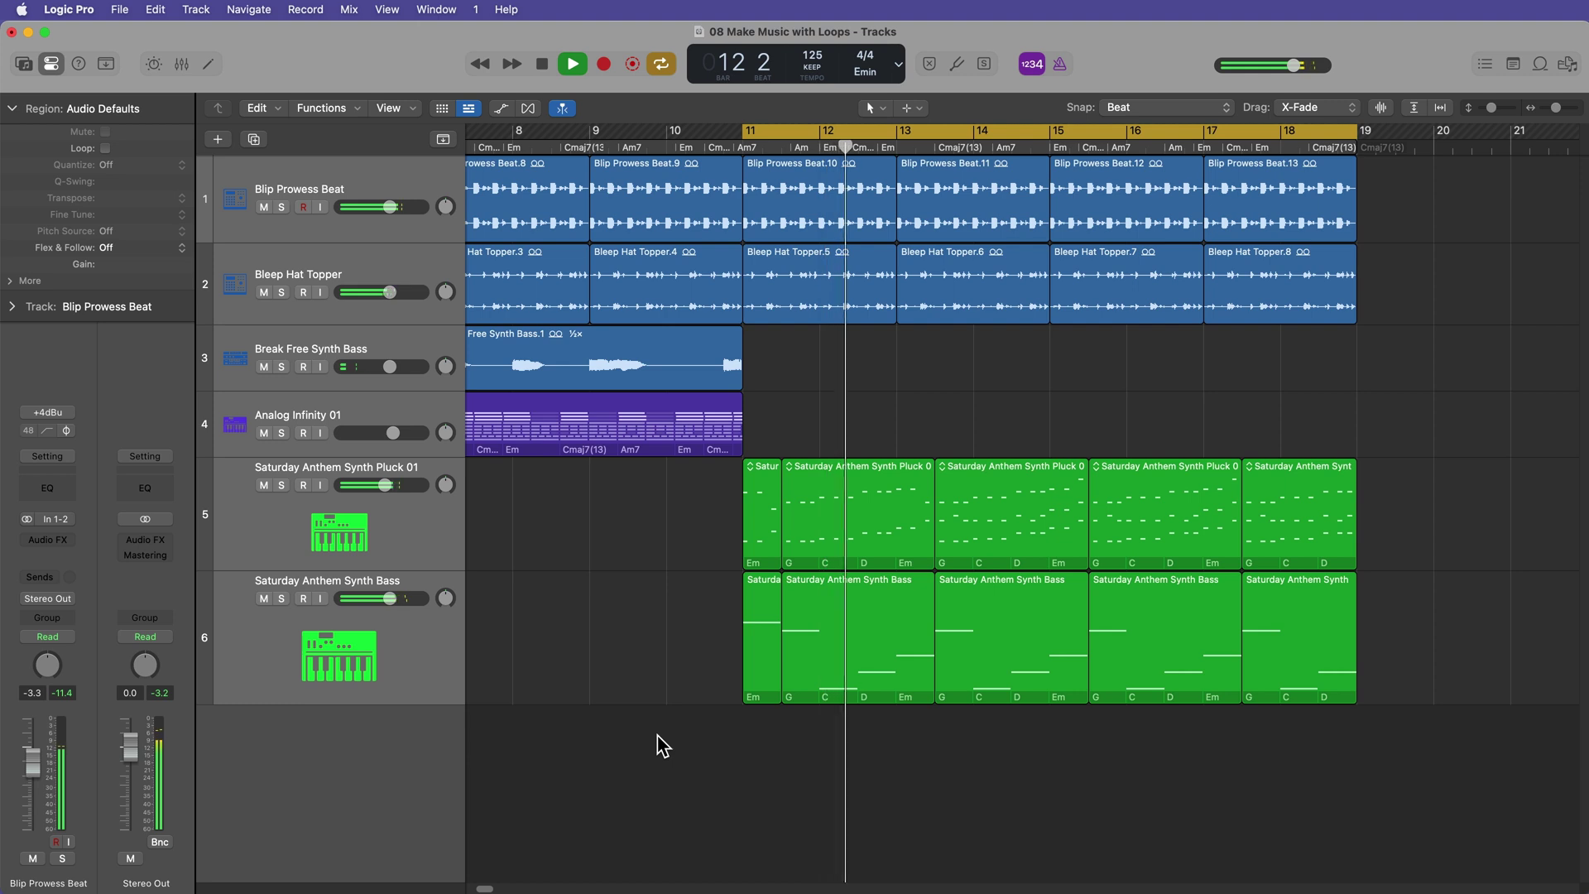
left_click(436, 543)
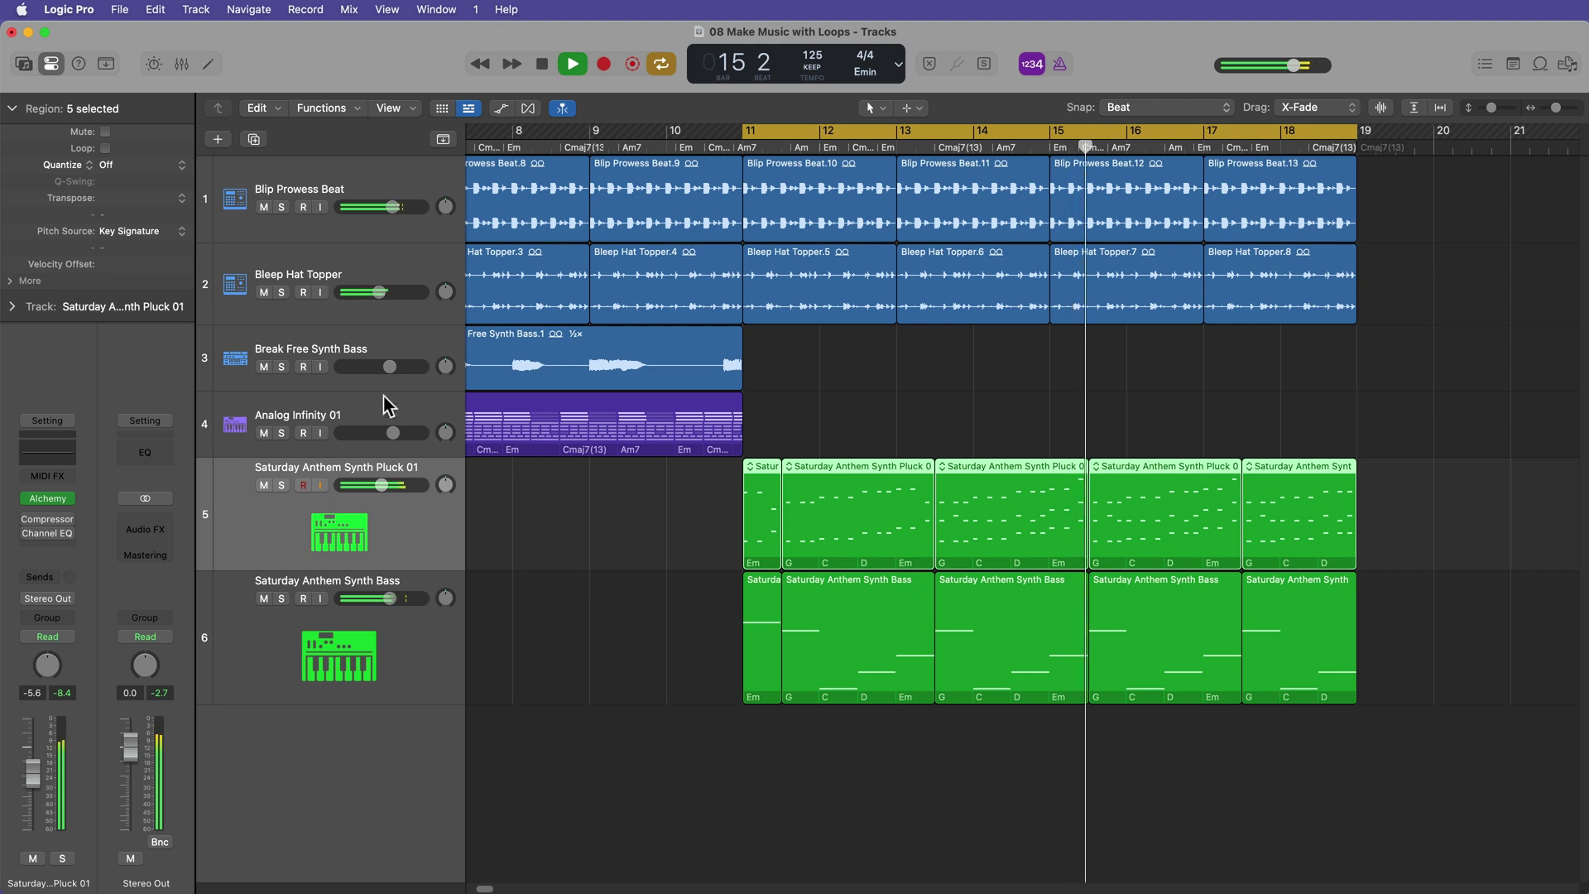
left_click(570, 550)
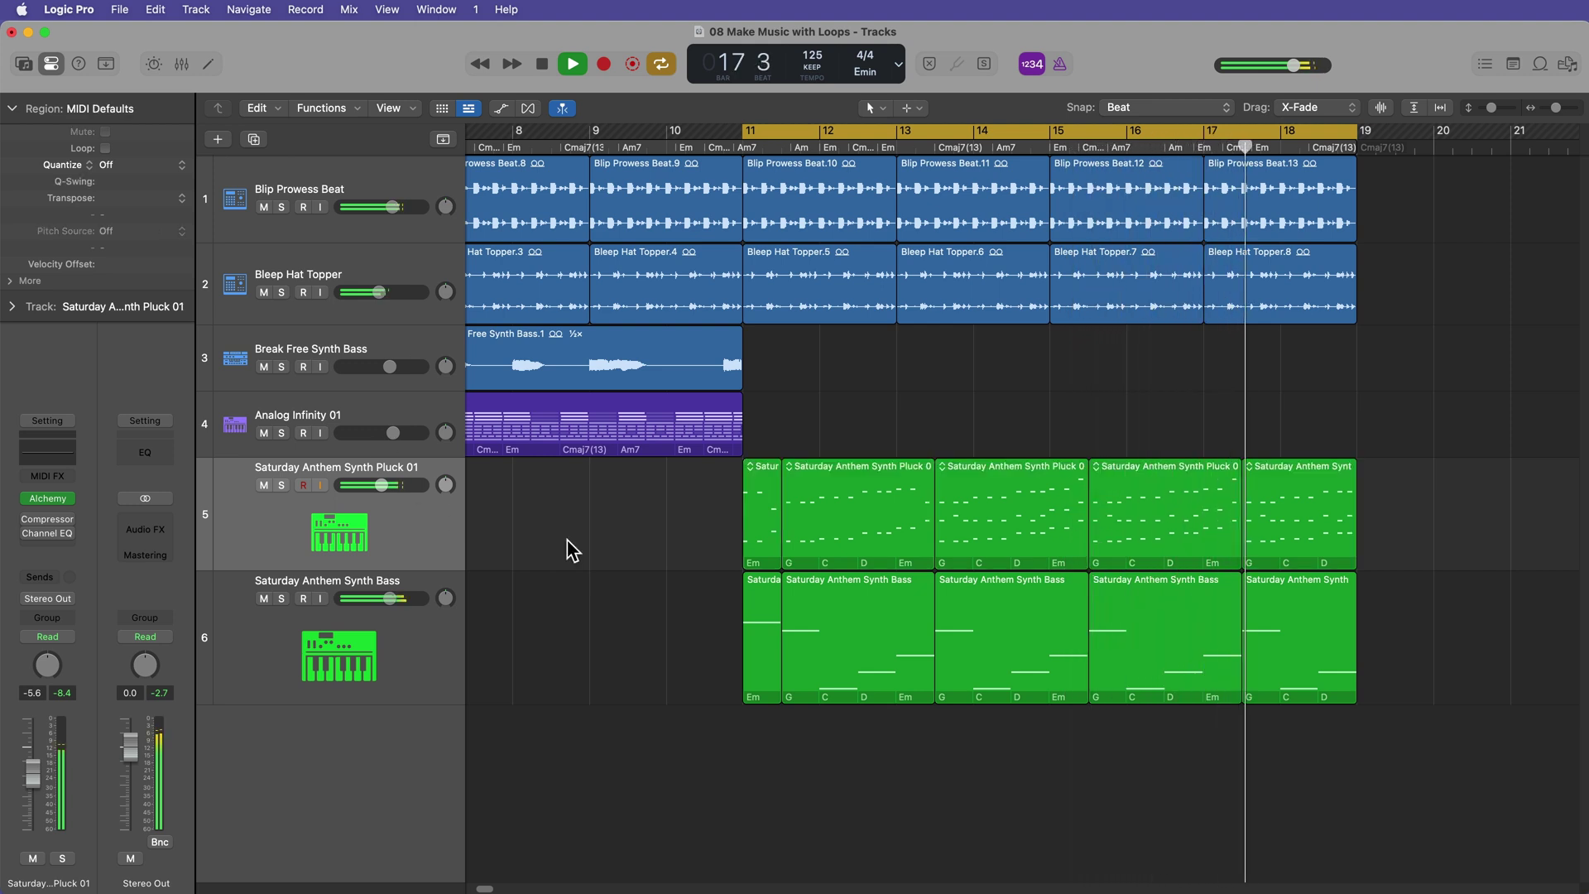
key("space")
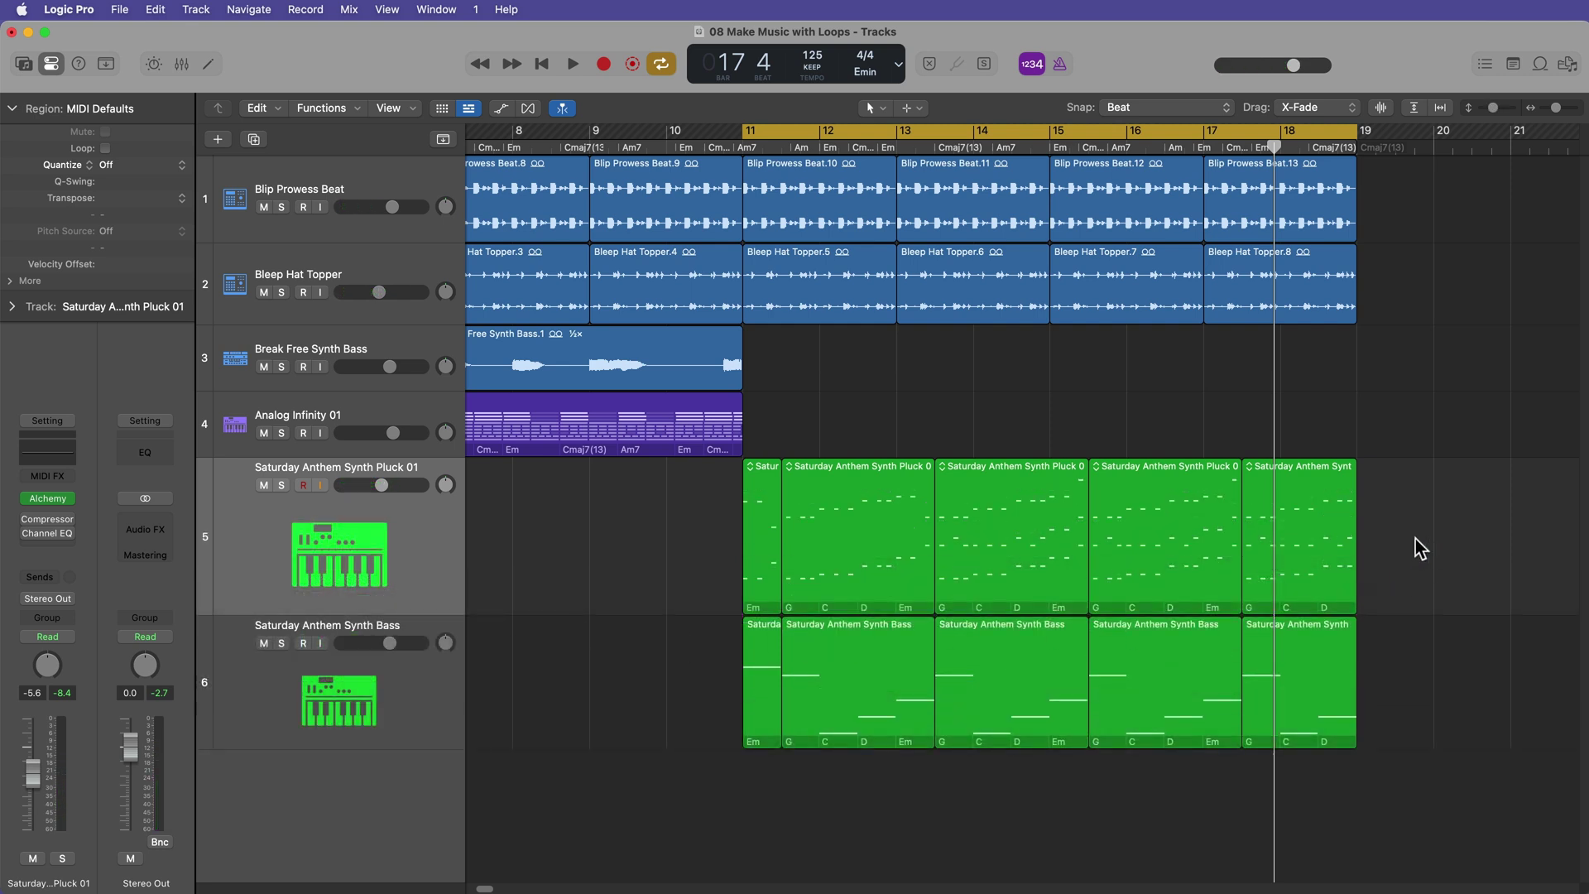
Join the Saturday Anthem pluck regions into one region and the bass regions into another.
left_click_drag(1478, 533, 713, 530)
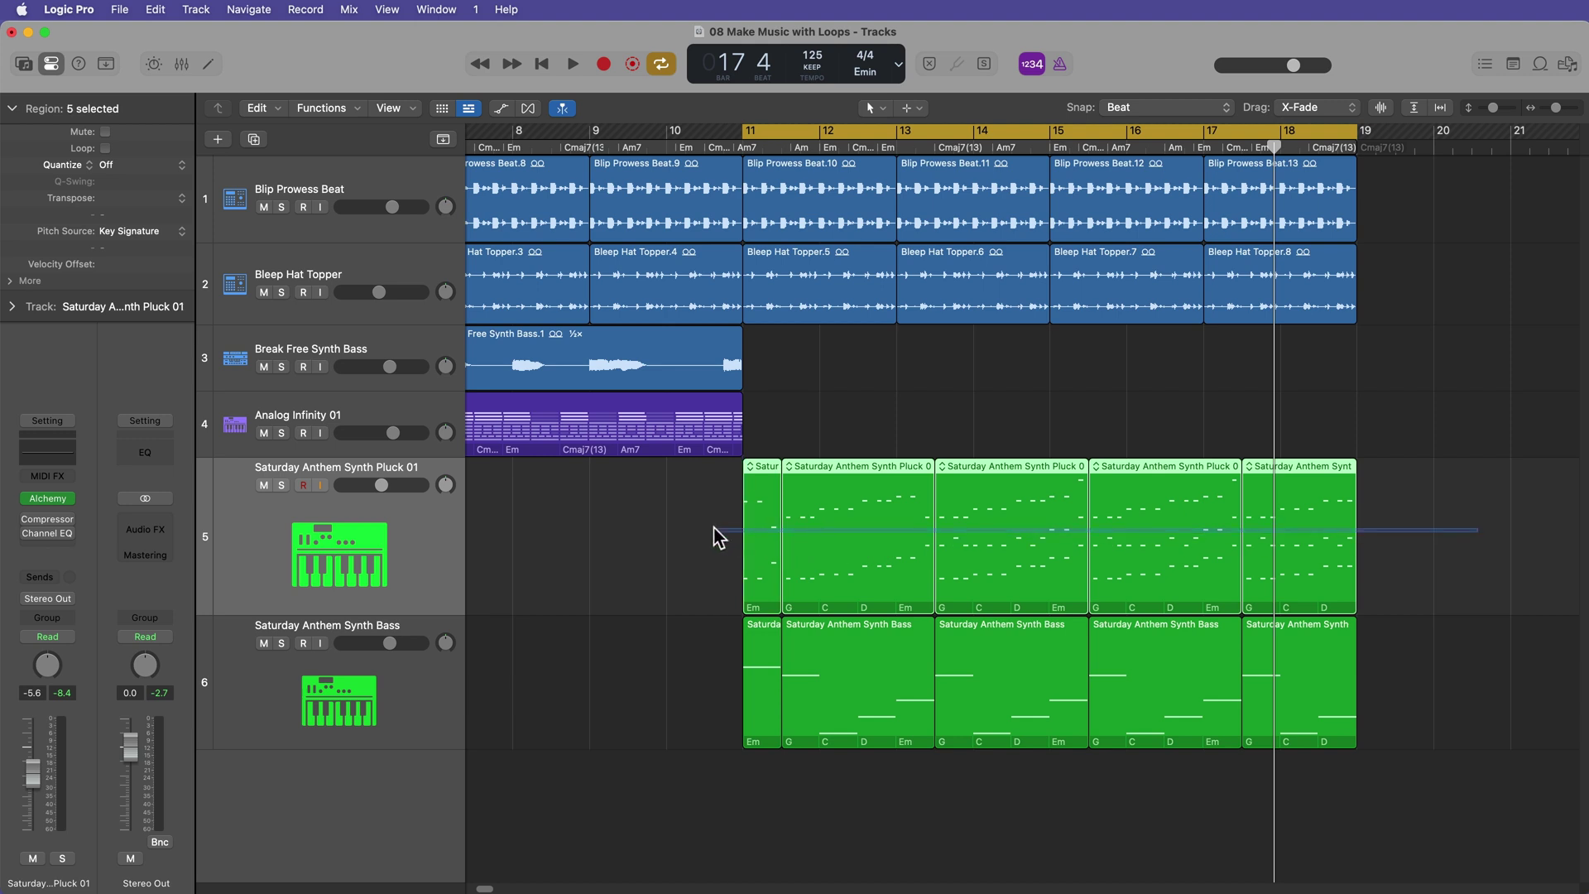
key("super+j")
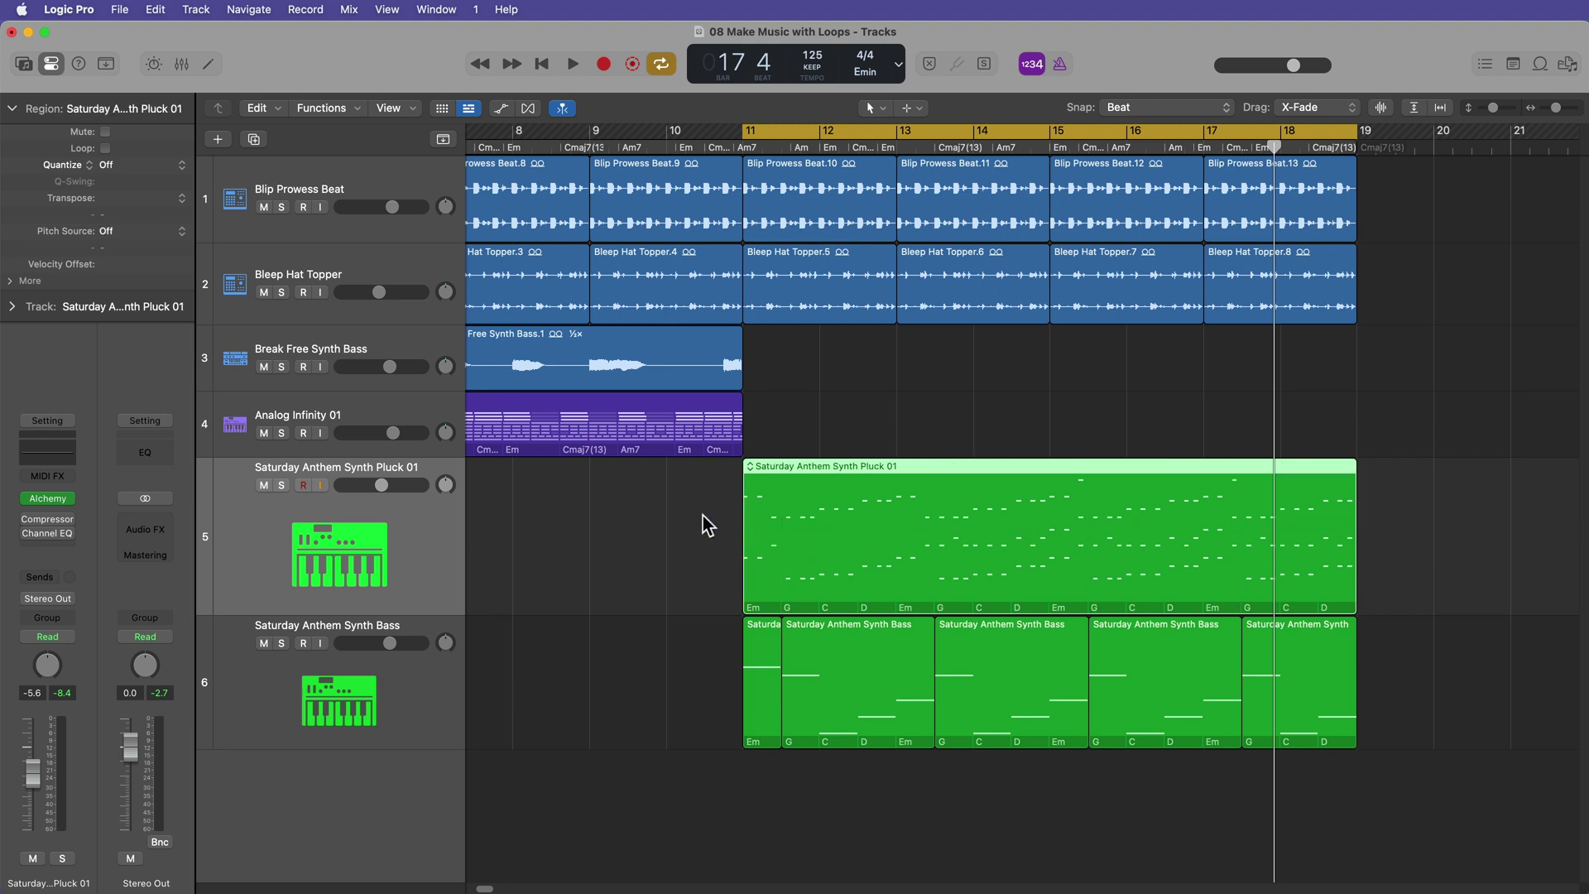
left_click_drag(1555, 667, 693, 666)
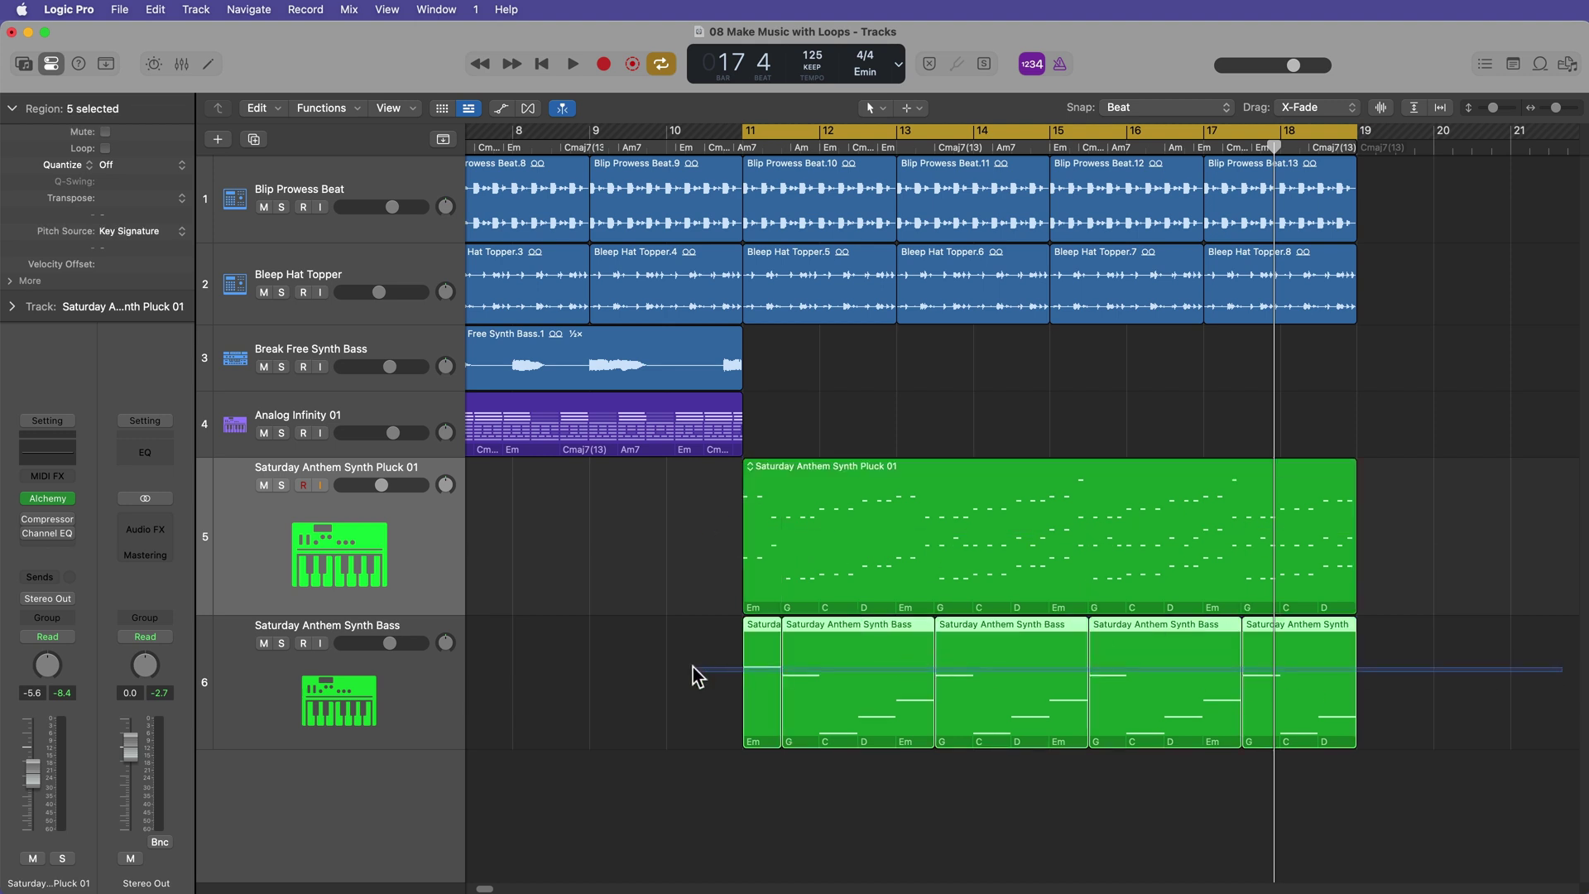
key("super+j")
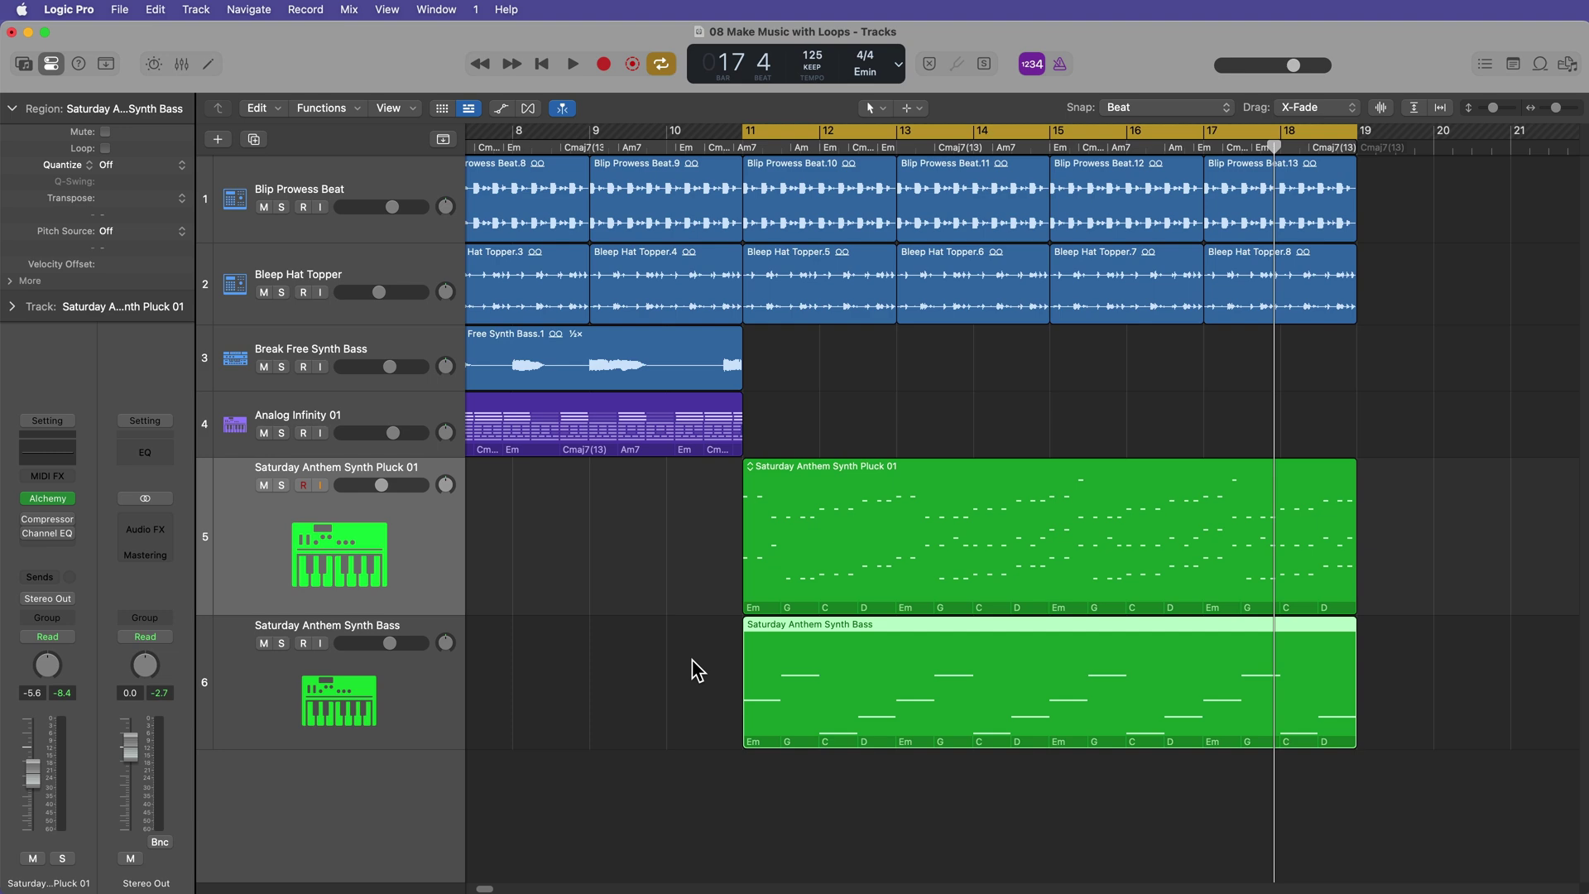
Turn off the cycle and place the playhead at bar 19, the end of the arrangement.
left_click(693, 661)
key("super+Left")
key("super+Left")
key("super+Left")
key("super+Left")
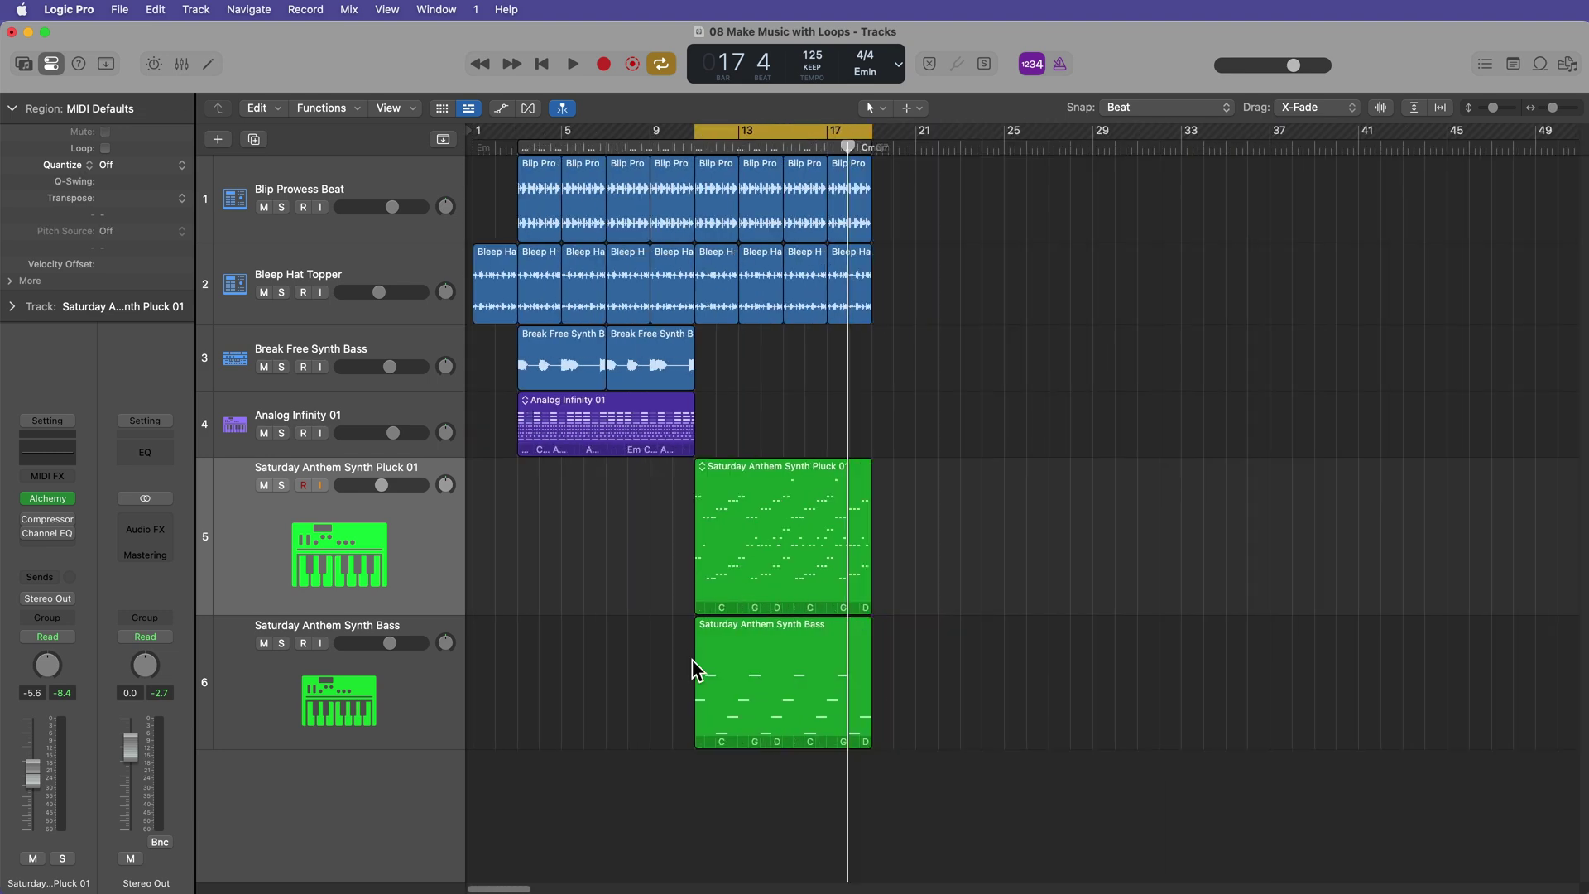
key("c")
left_click_drag(602, 474, 672, 199)
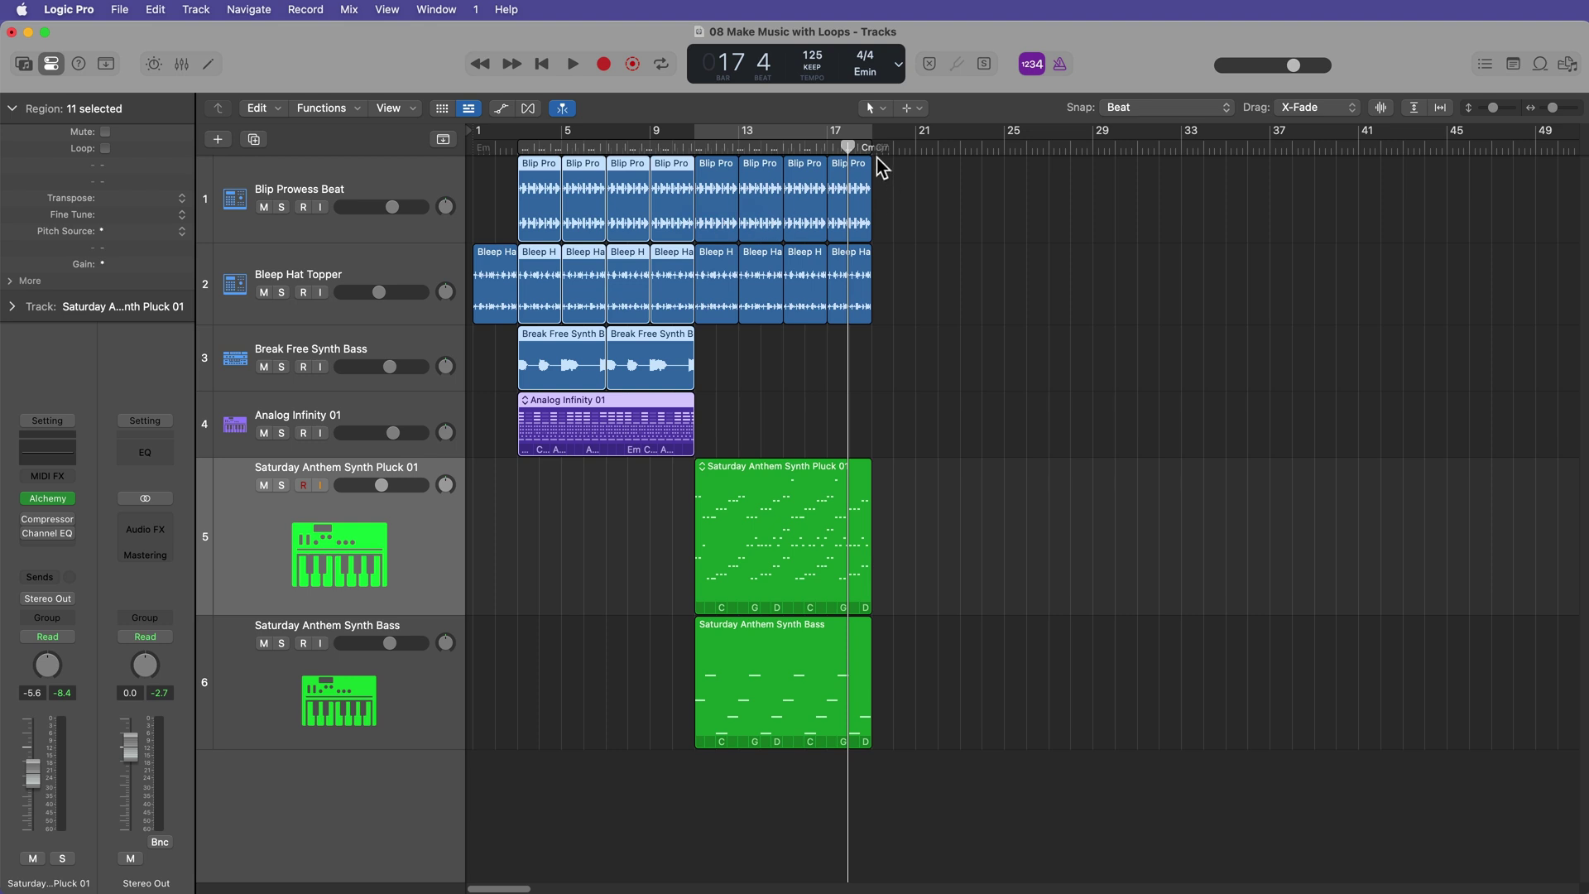
left_click_drag(855, 146, 871, 174)
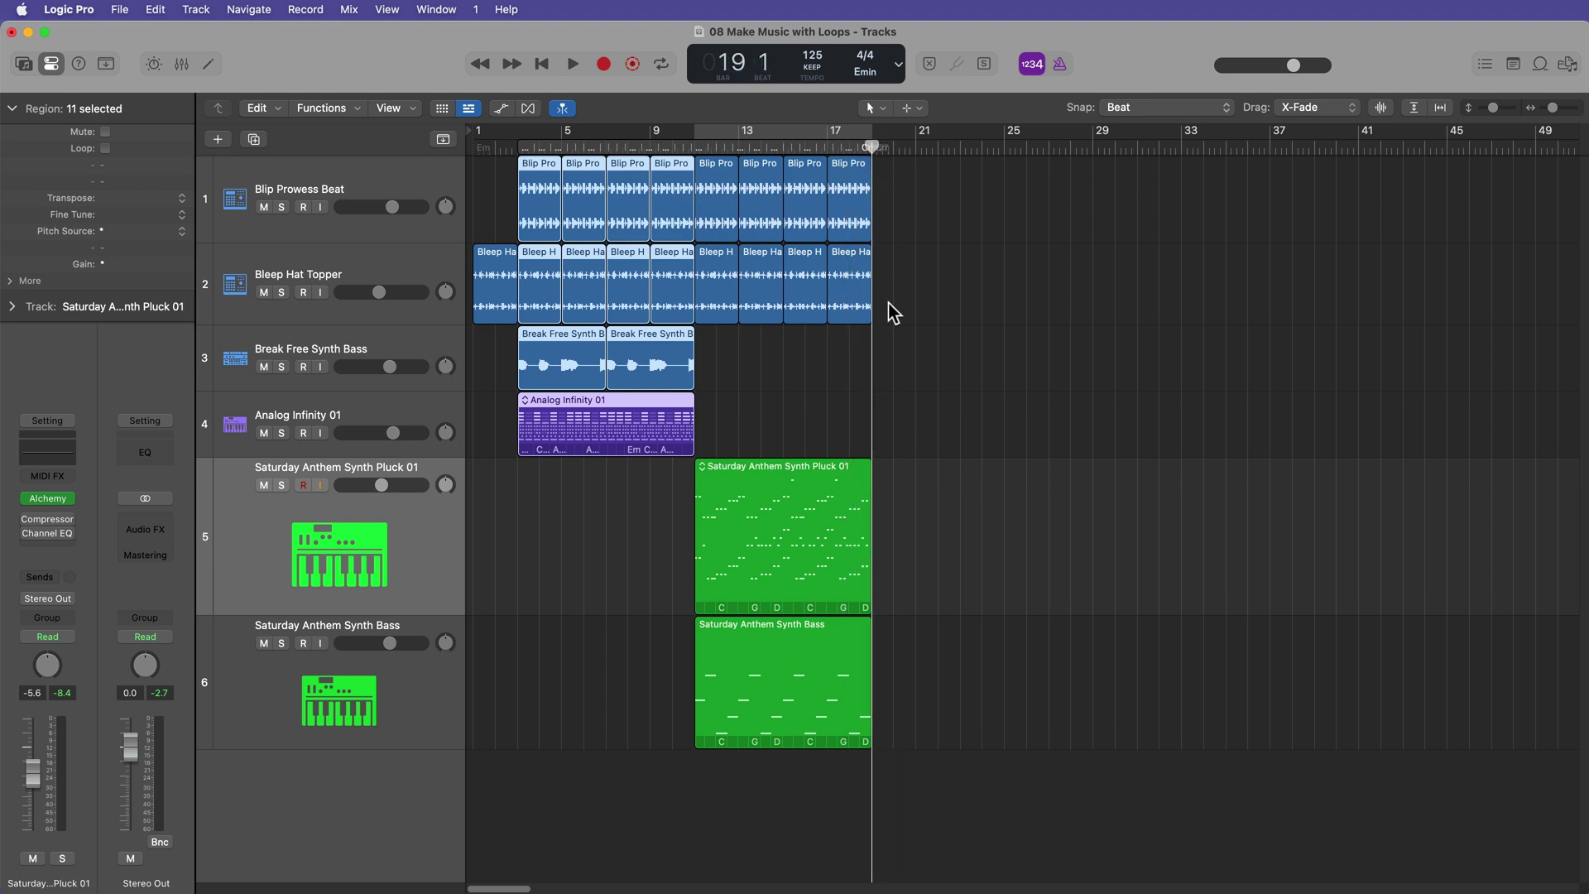
Set snapping to Bar and copy all beat, hat, bass and Analog Infinity regions from bars 3 to 11 to bar 19.
left_click(1154, 106)
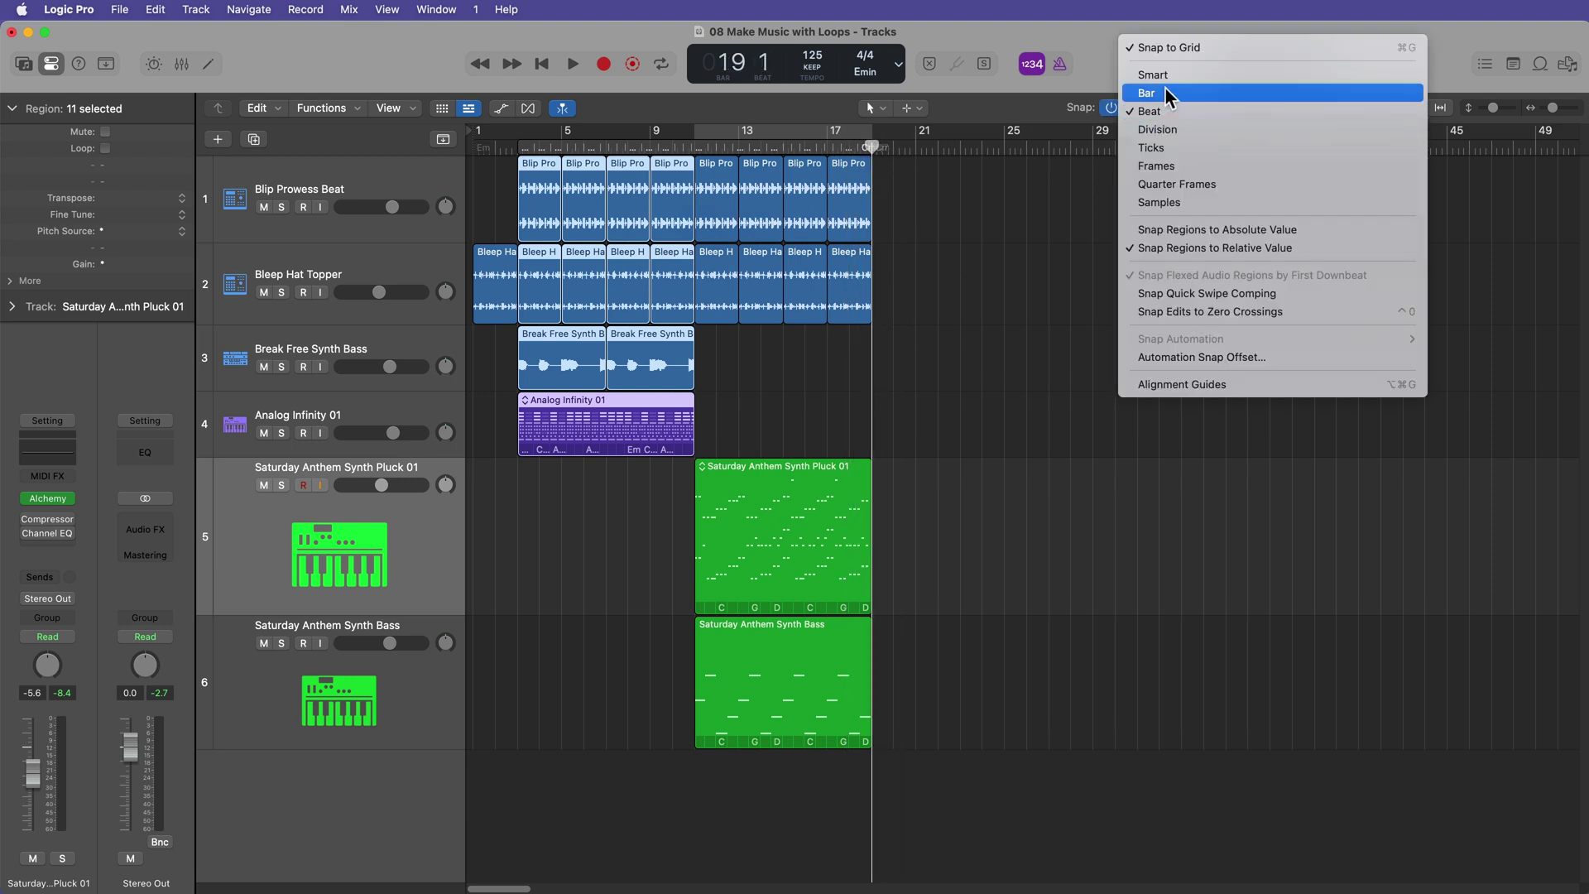
left_click(1165, 87)
left_click(1178, 111)
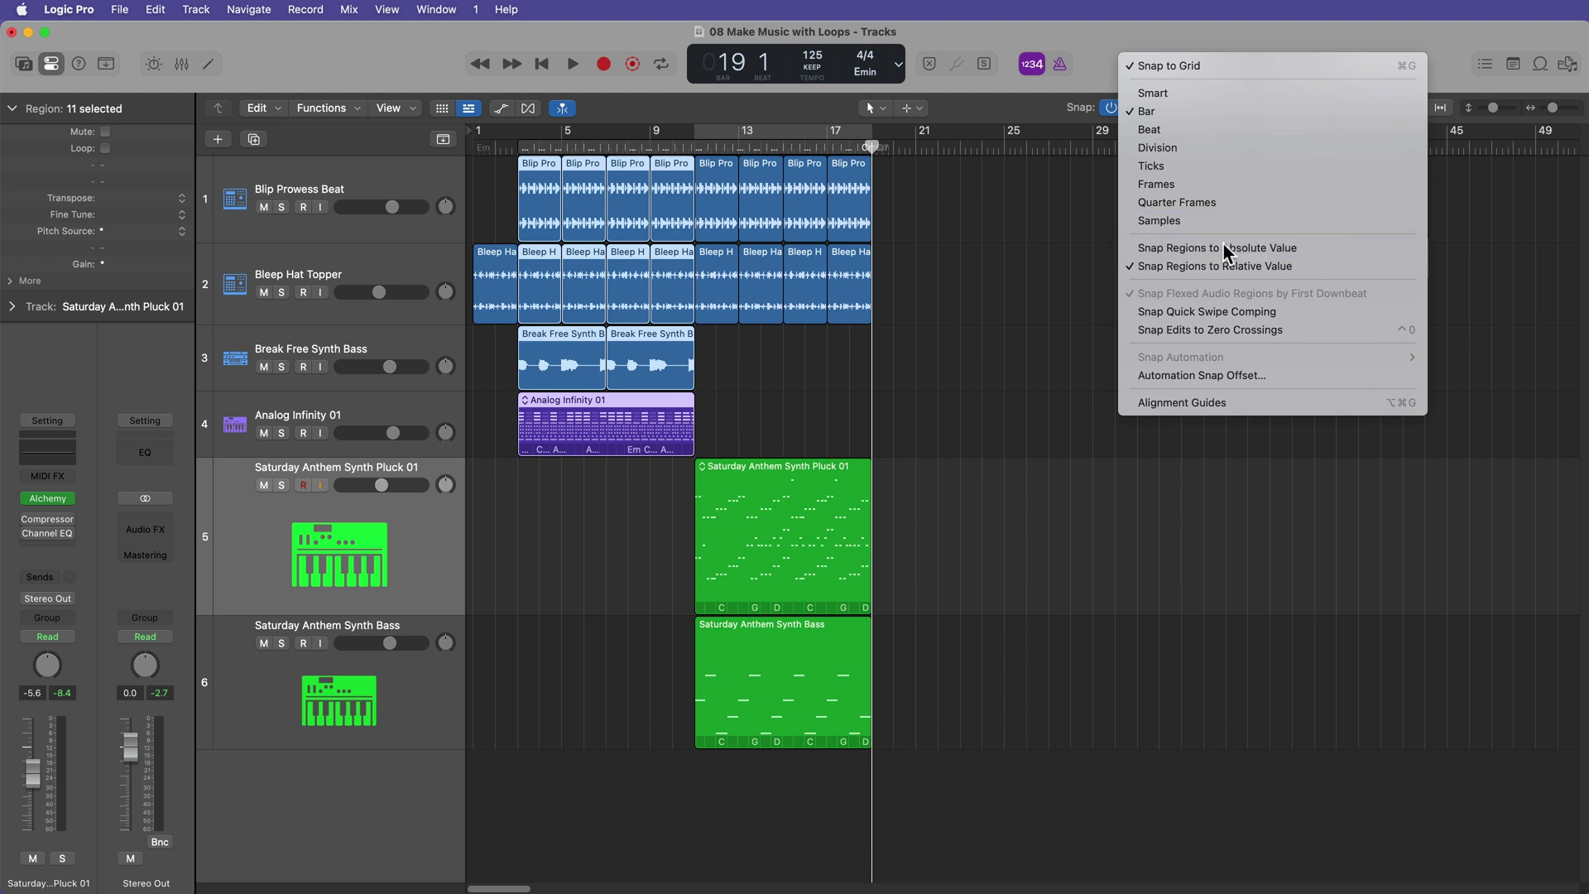
left_click(1224, 348)
left_click(575, 486)
left_click_drag(574, 486, 892, 225)
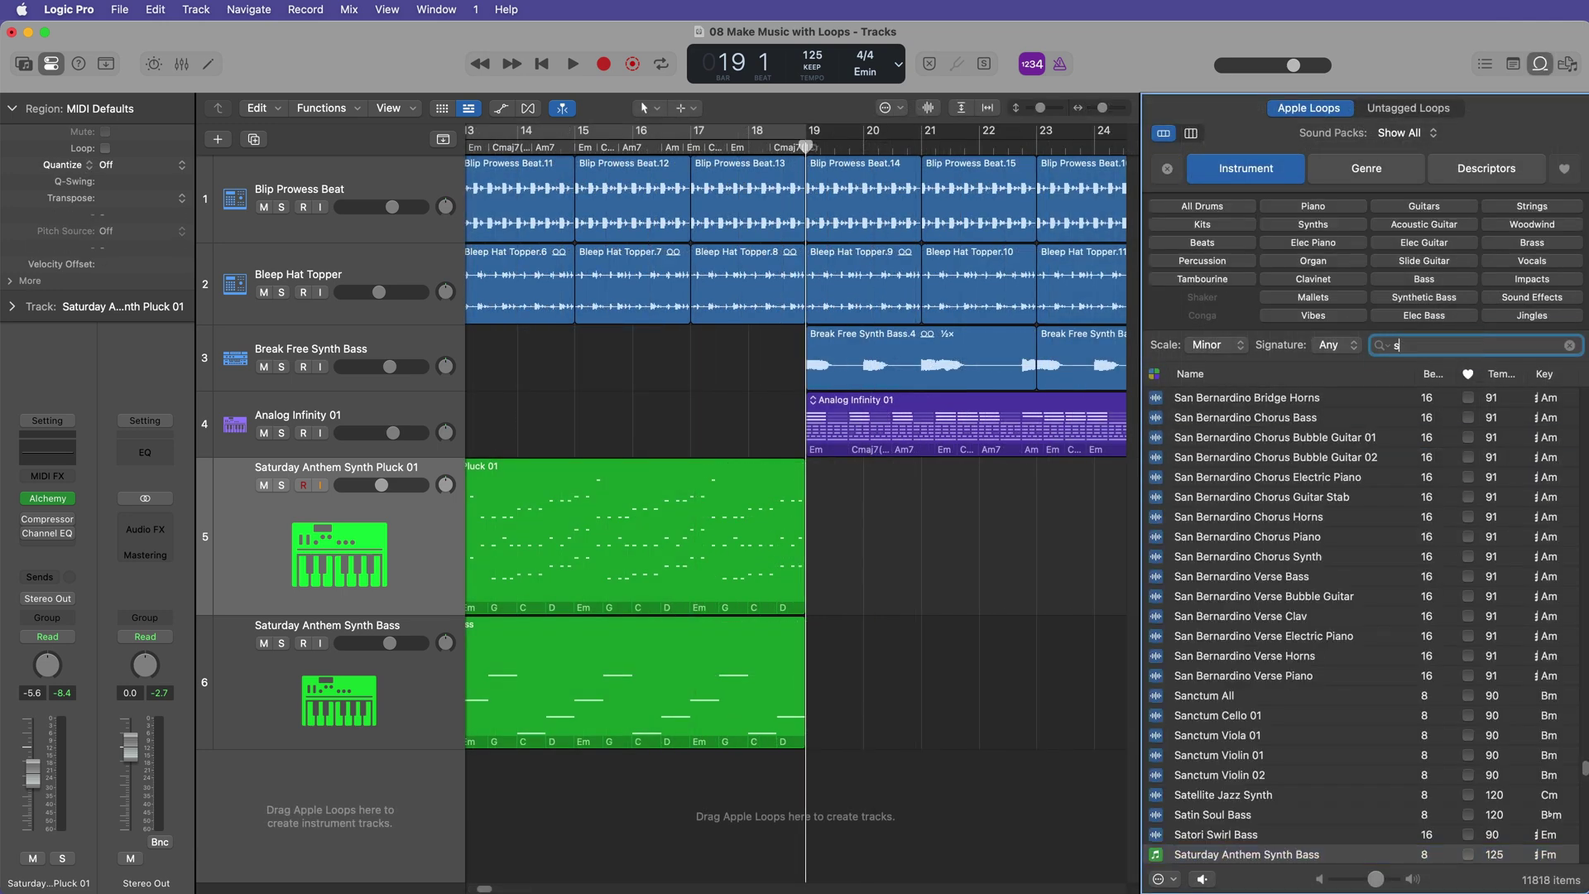
Search the Apple Loops for "snare" with the scale set to Any and preview 80s Power Pop Snare.
key("Return")
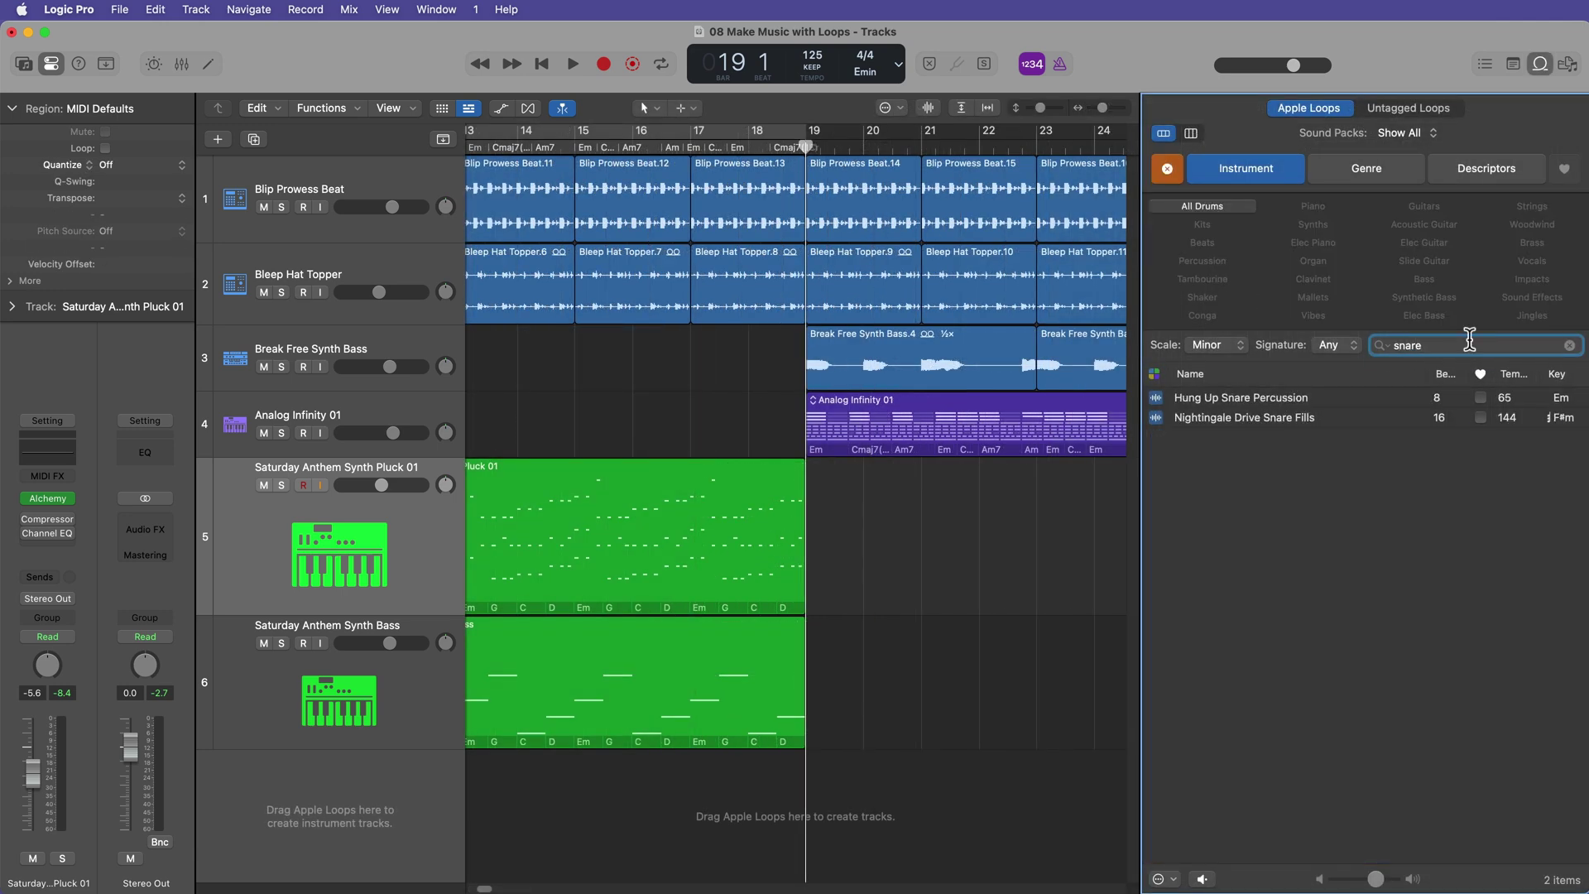
left_click(1236, 345)
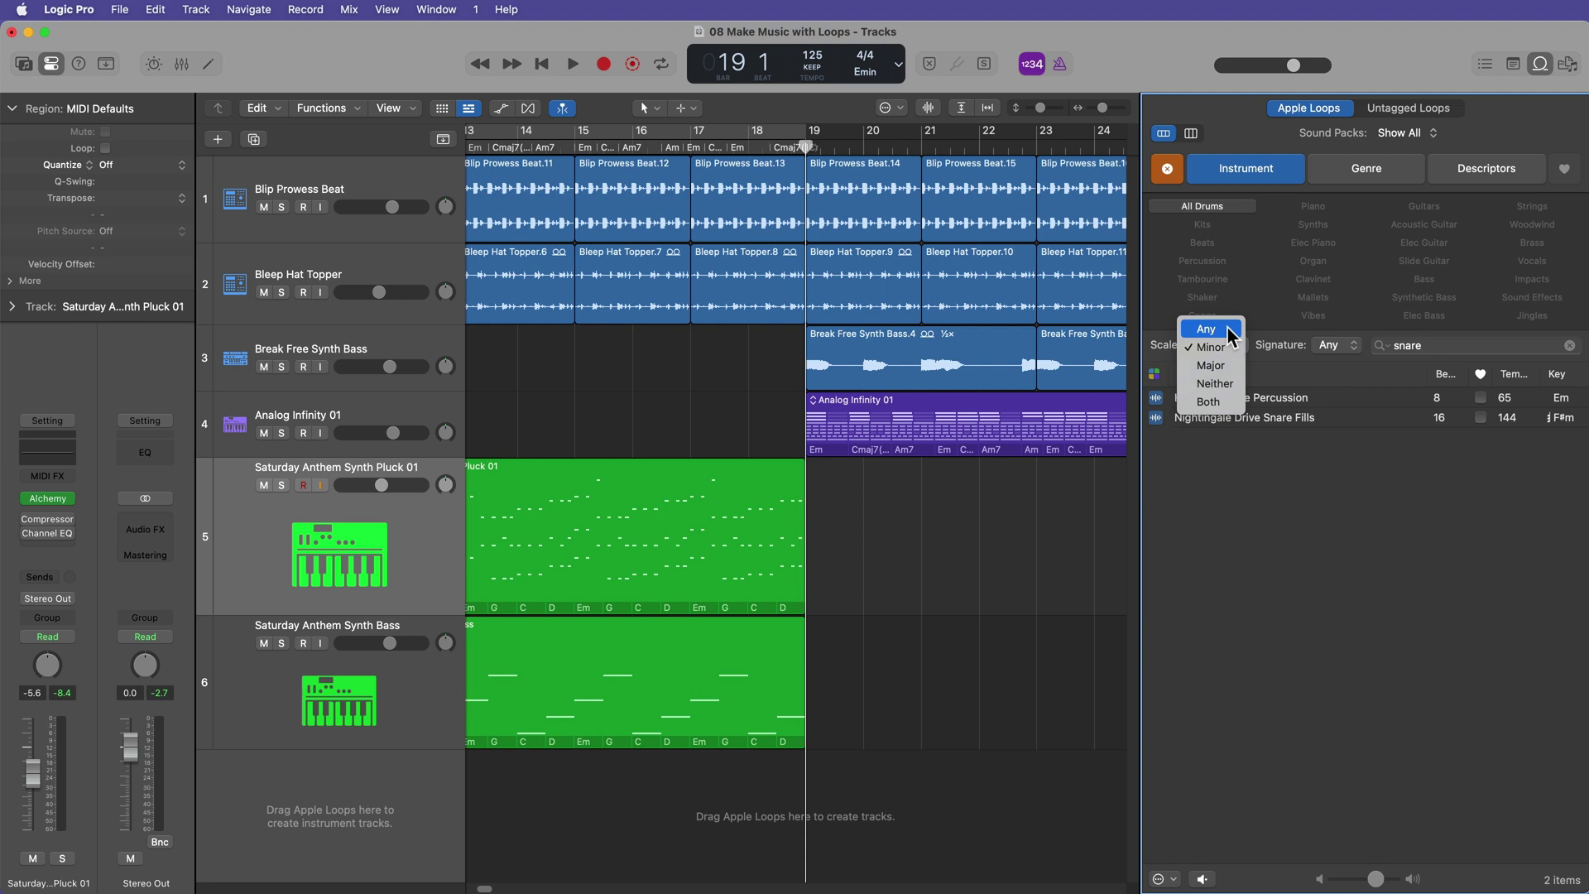
left_click(1232, 335)
left_click(1273, 399)
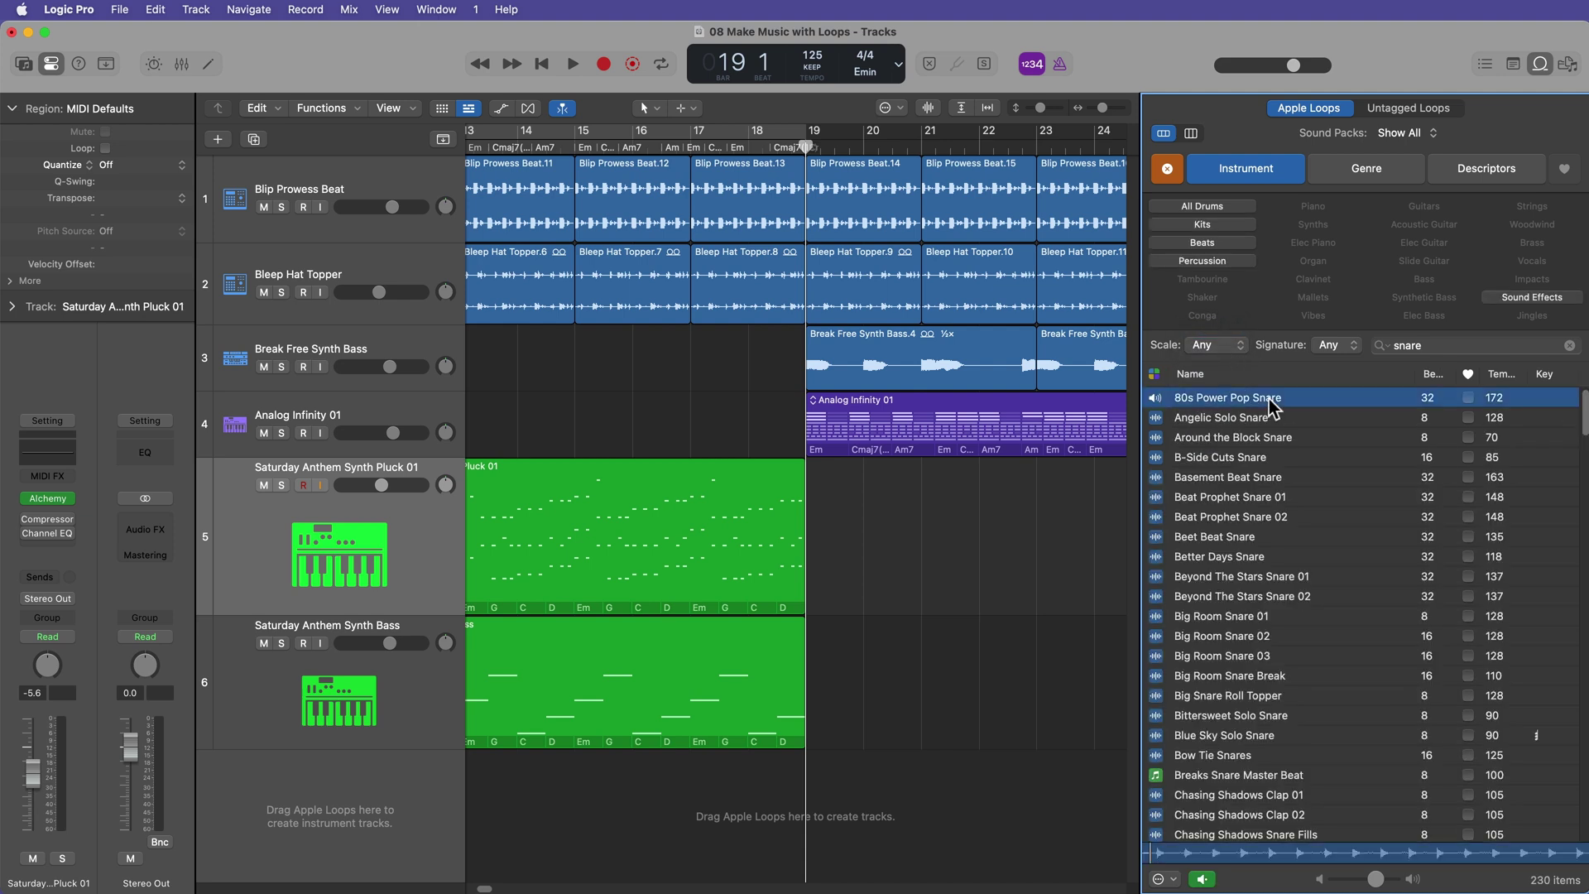
left_click(1273, 401)
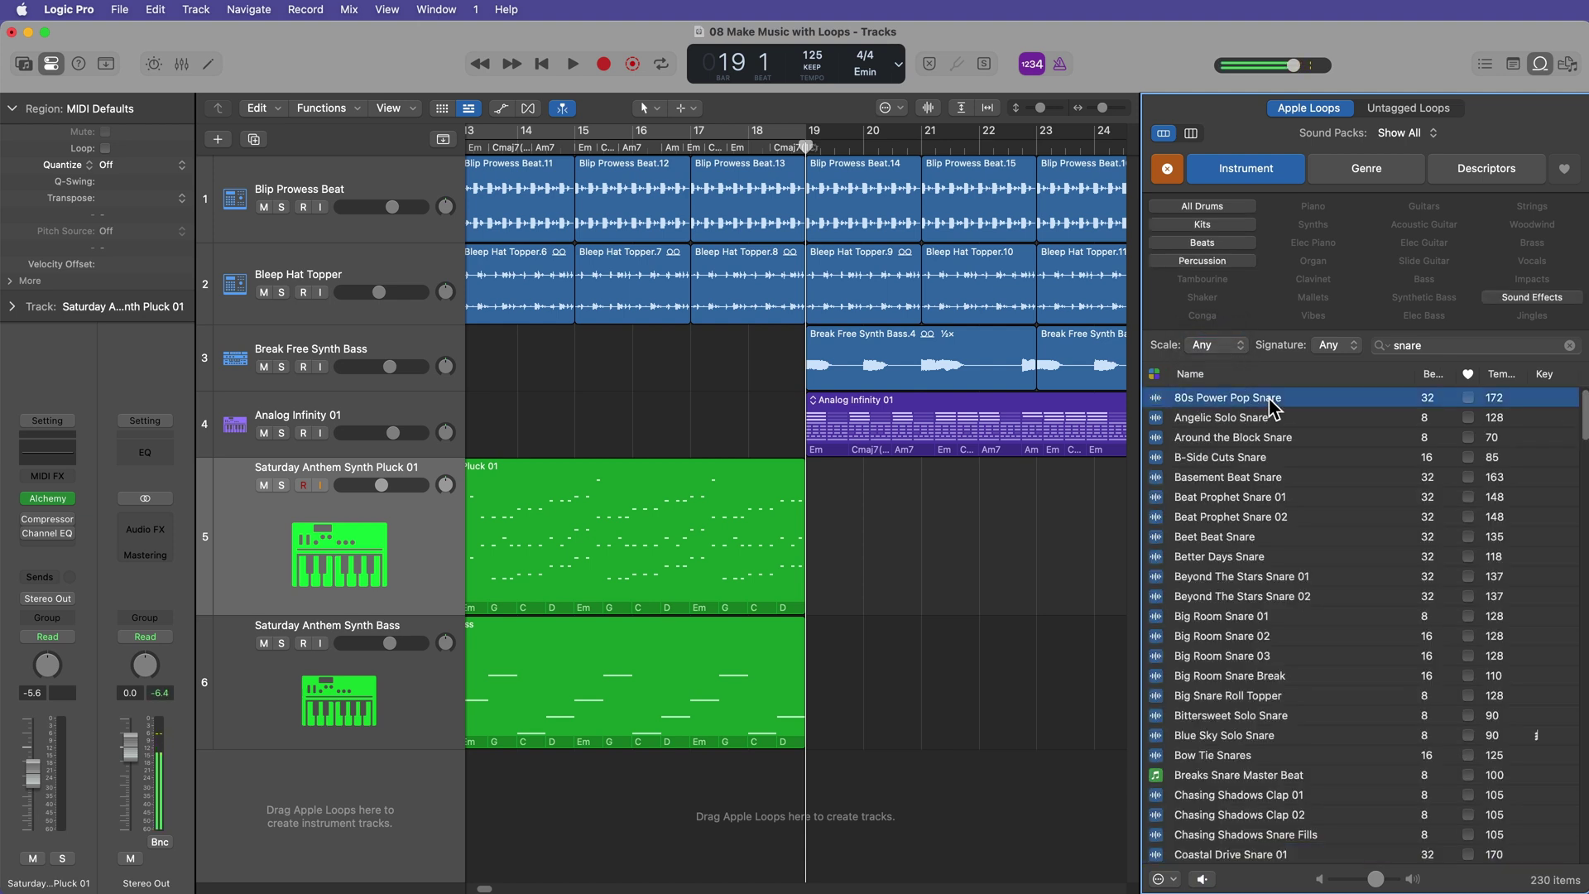
Add 80s Power Pop Snare on a new track at bar 19, cycle bars 19 to 27, and lower its volume to -4.3 dB.
left_click_drag(1269, 405, 892, 677)
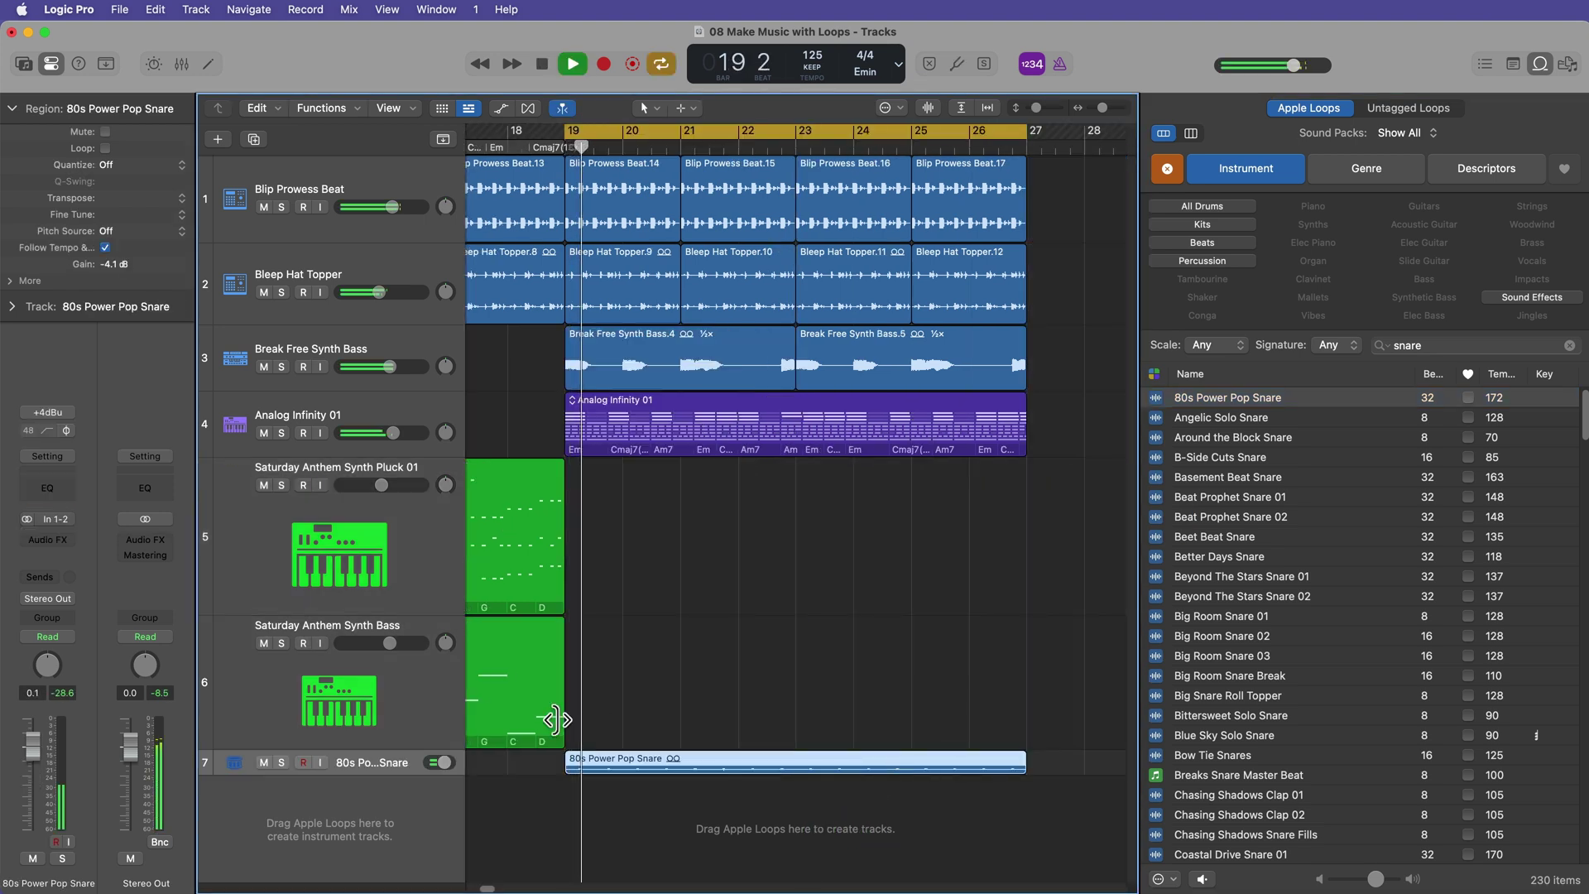
left_click_drag(405, 774, 389, 802)
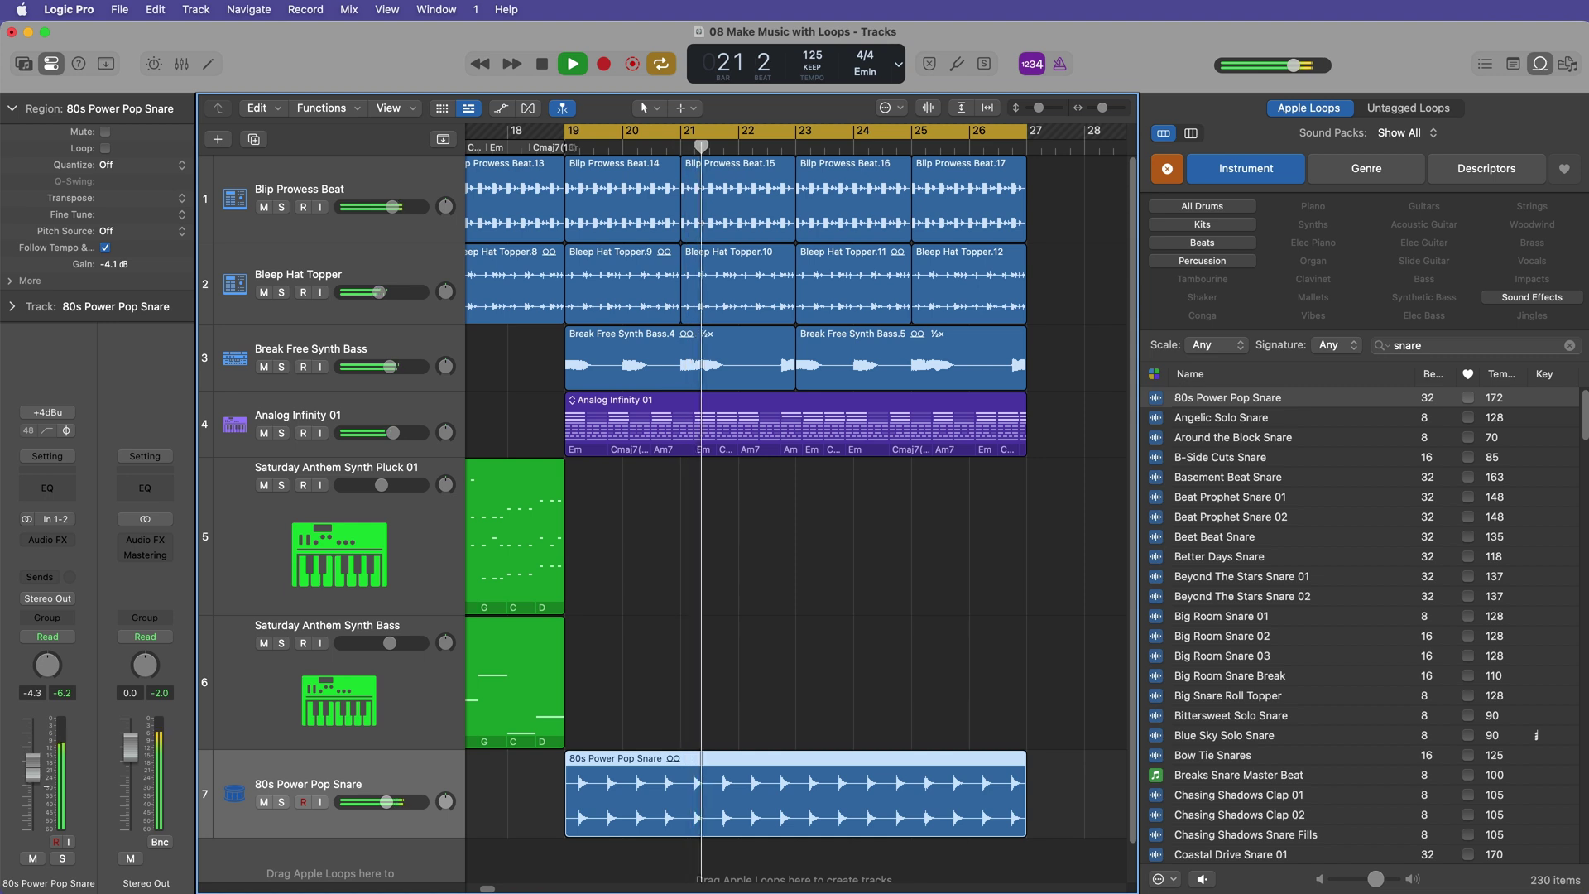
Delete the Break Free Synth Bass and Analog Infinity regions between bars 19 and 27.
left_click(721, 663)
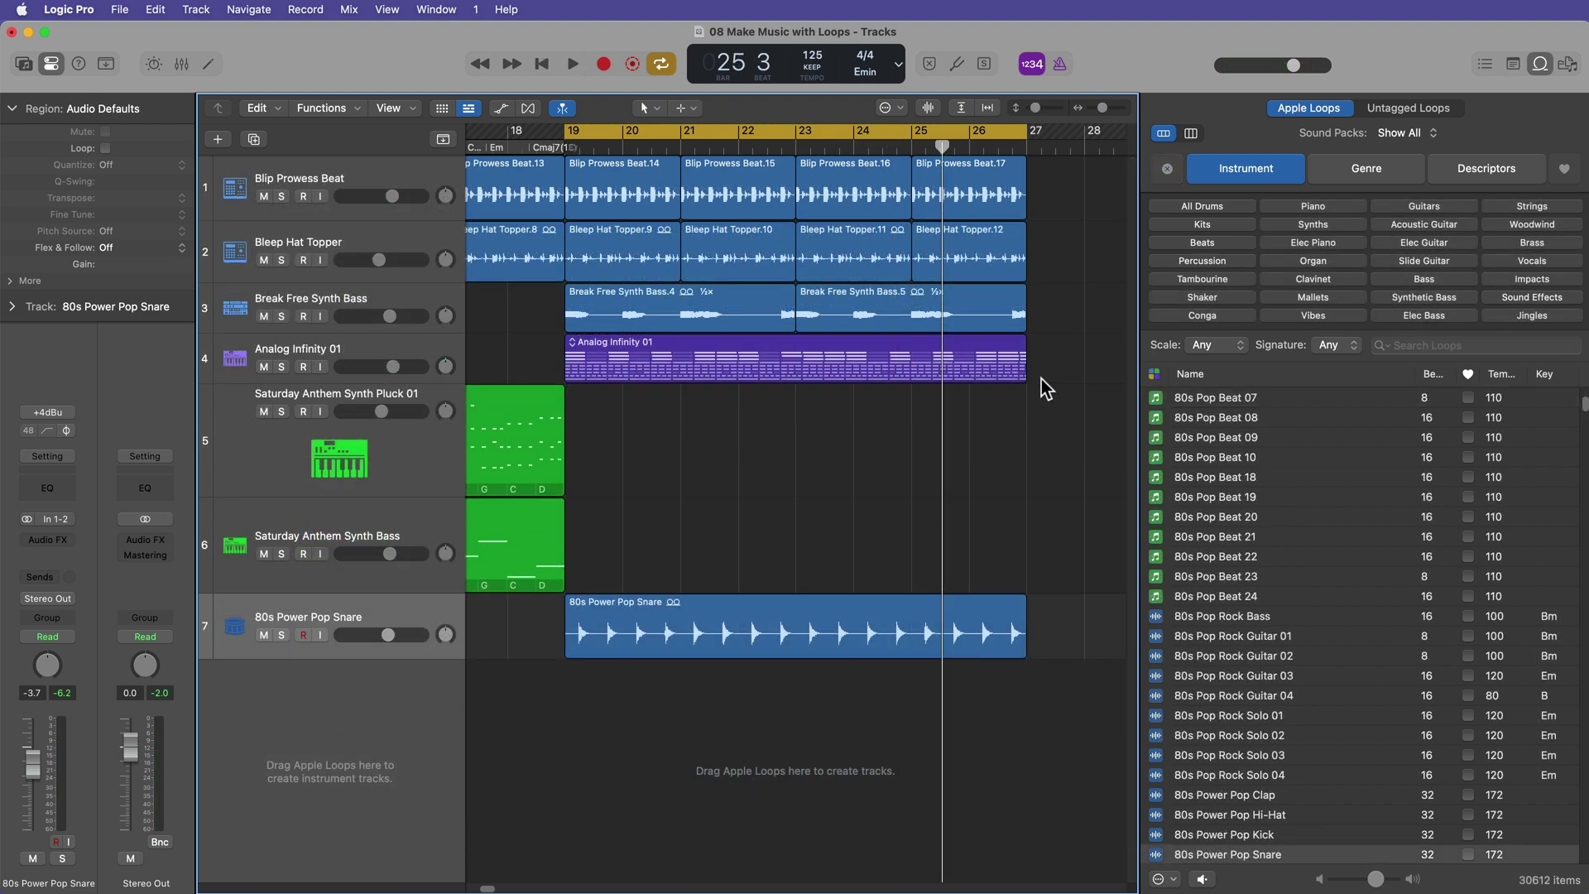
left_click_drag(1073, 314, 638, 349)
key("Delete")
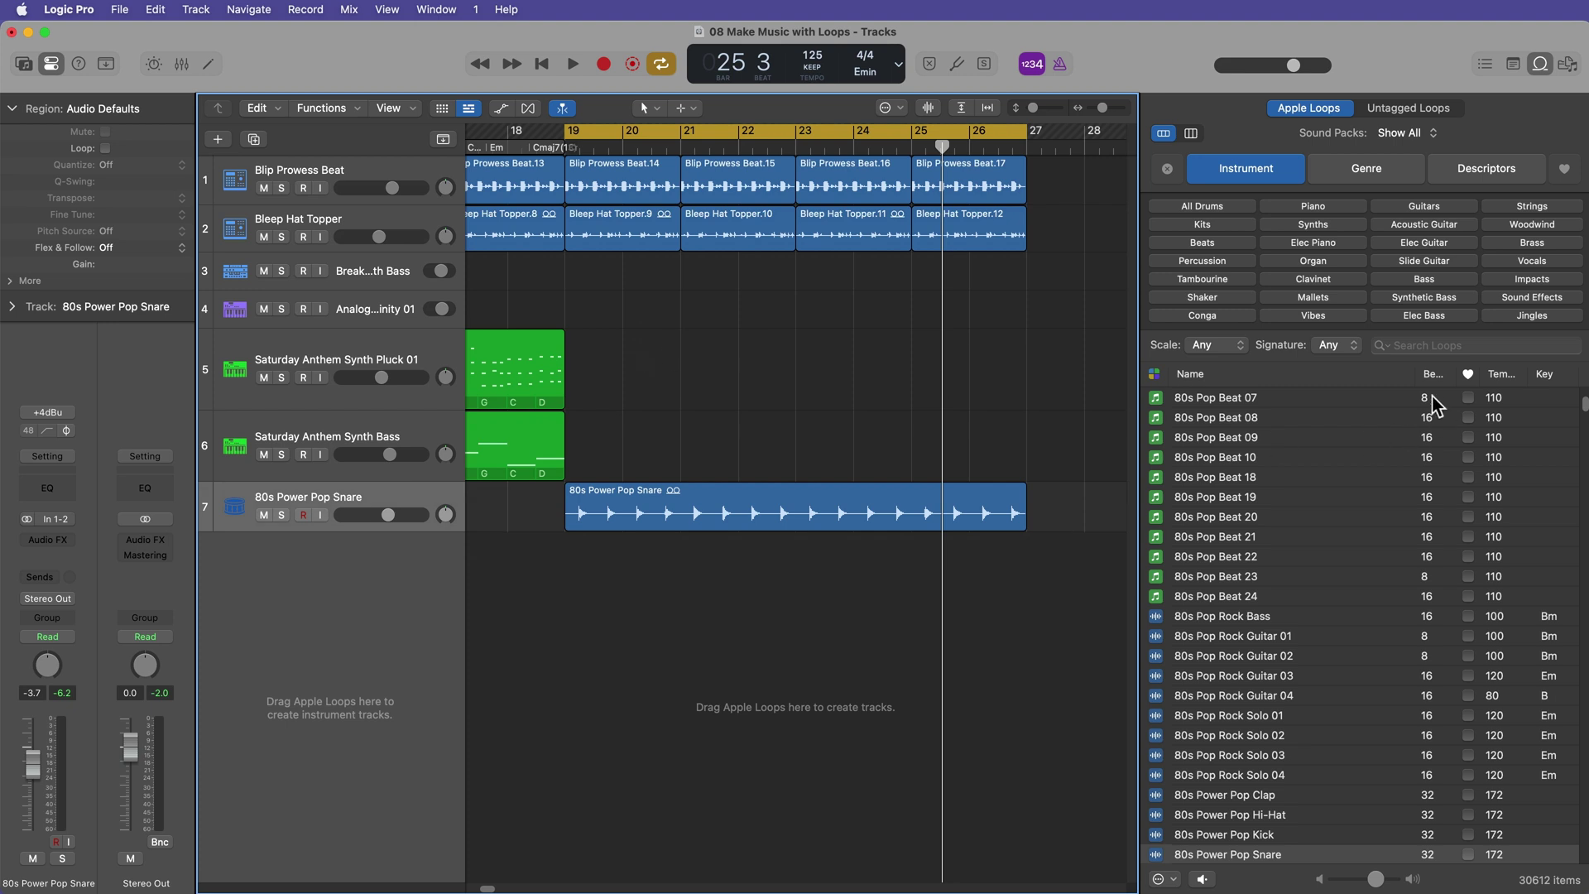
Search the Apple Loops for "kenmare heroi" and preview Kenmare Heroic Synth.
left_click(1446, 345)
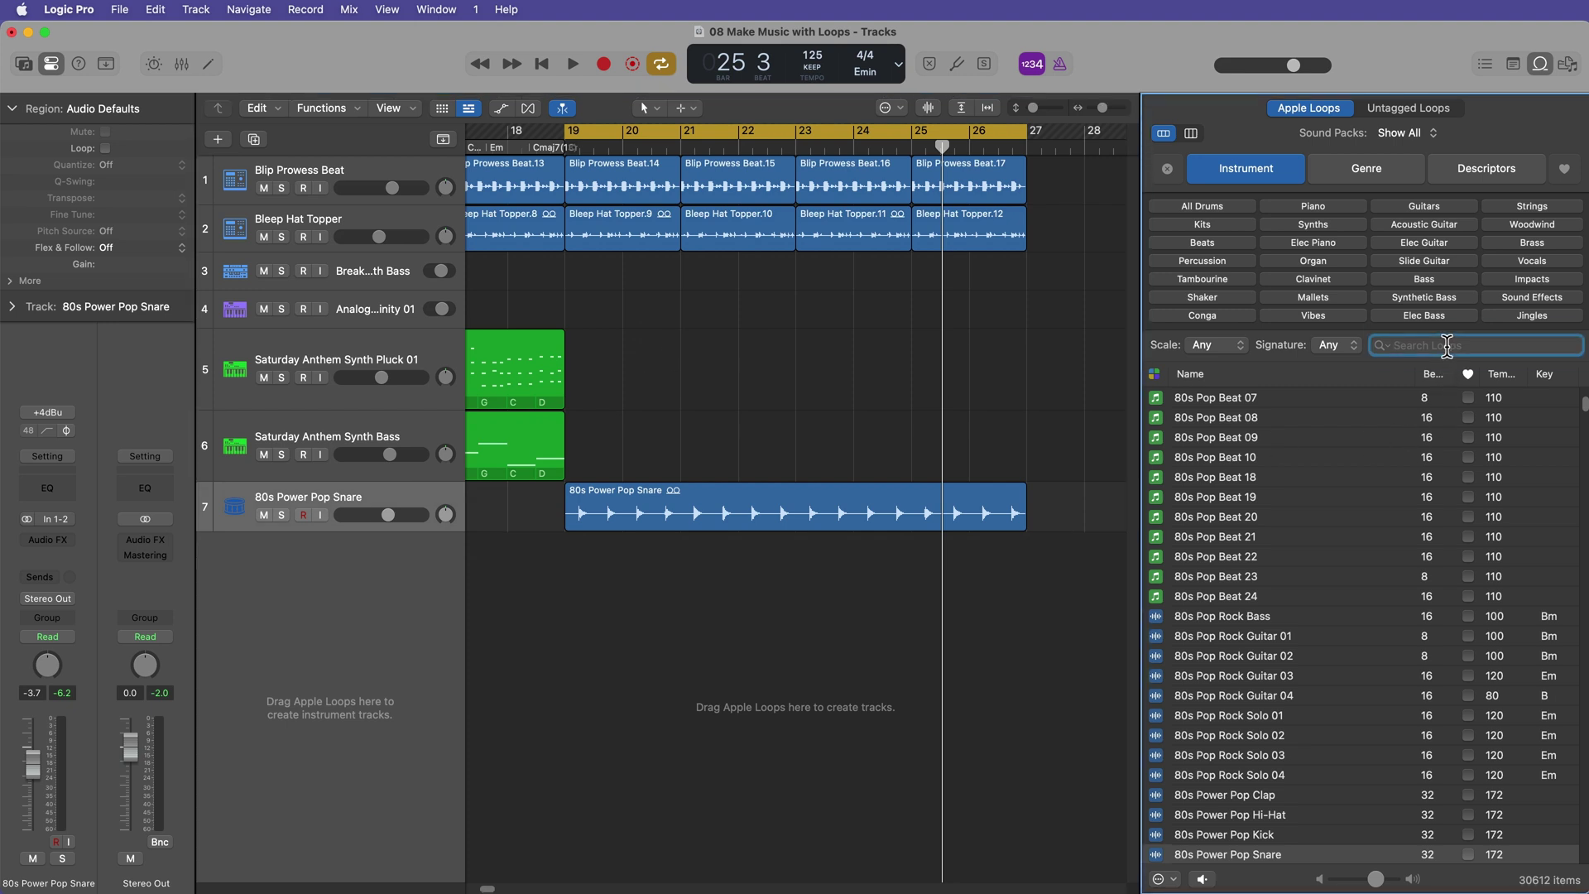
type("kenmare heroi")
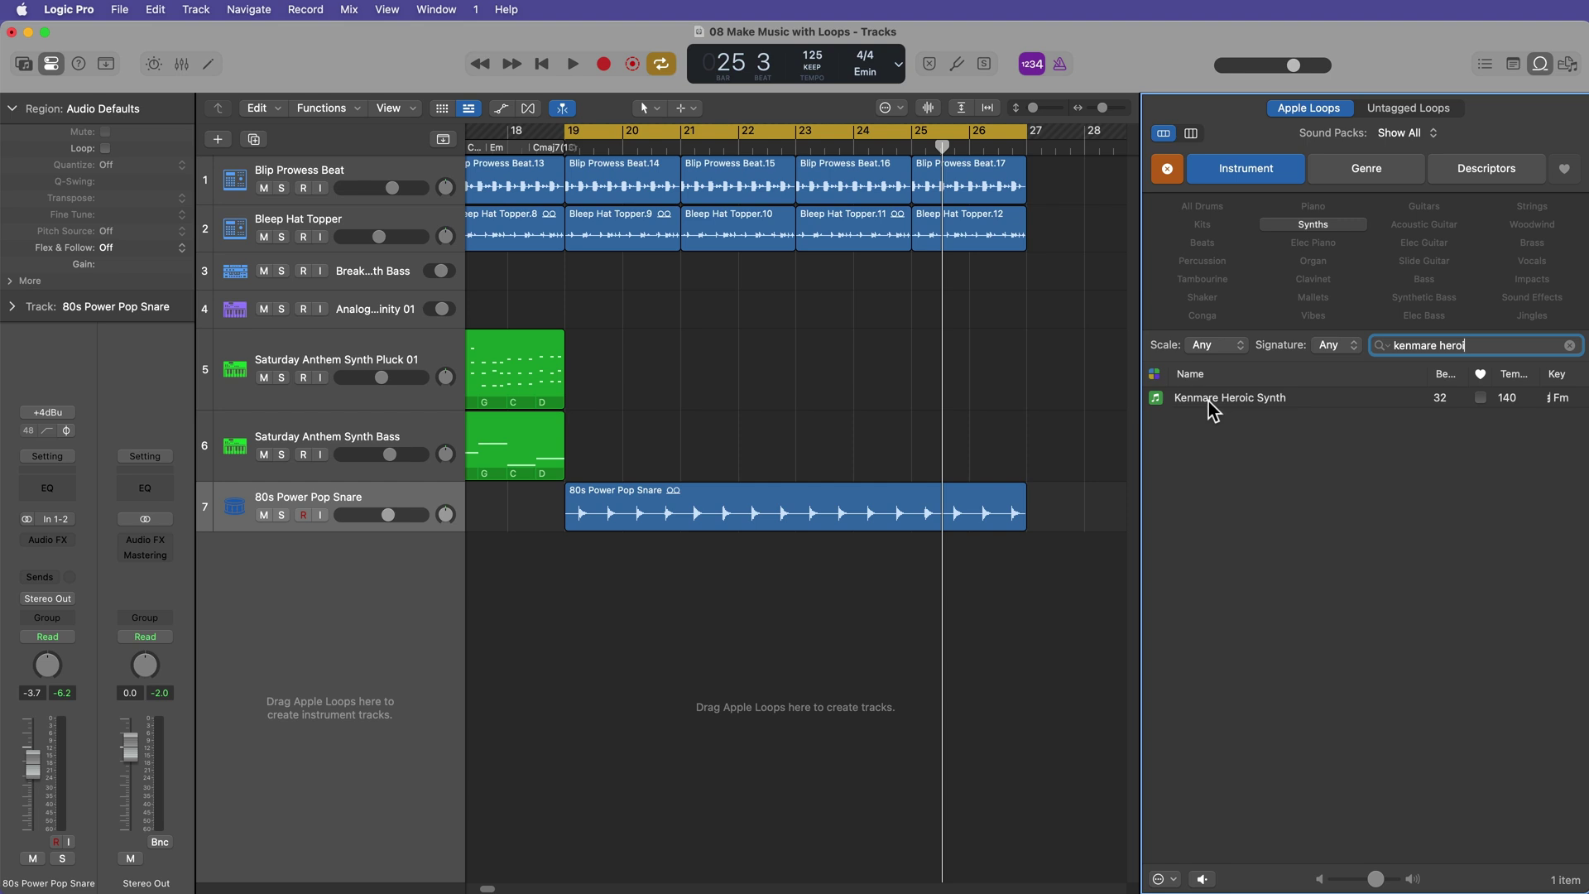
left_click(1210, 404)
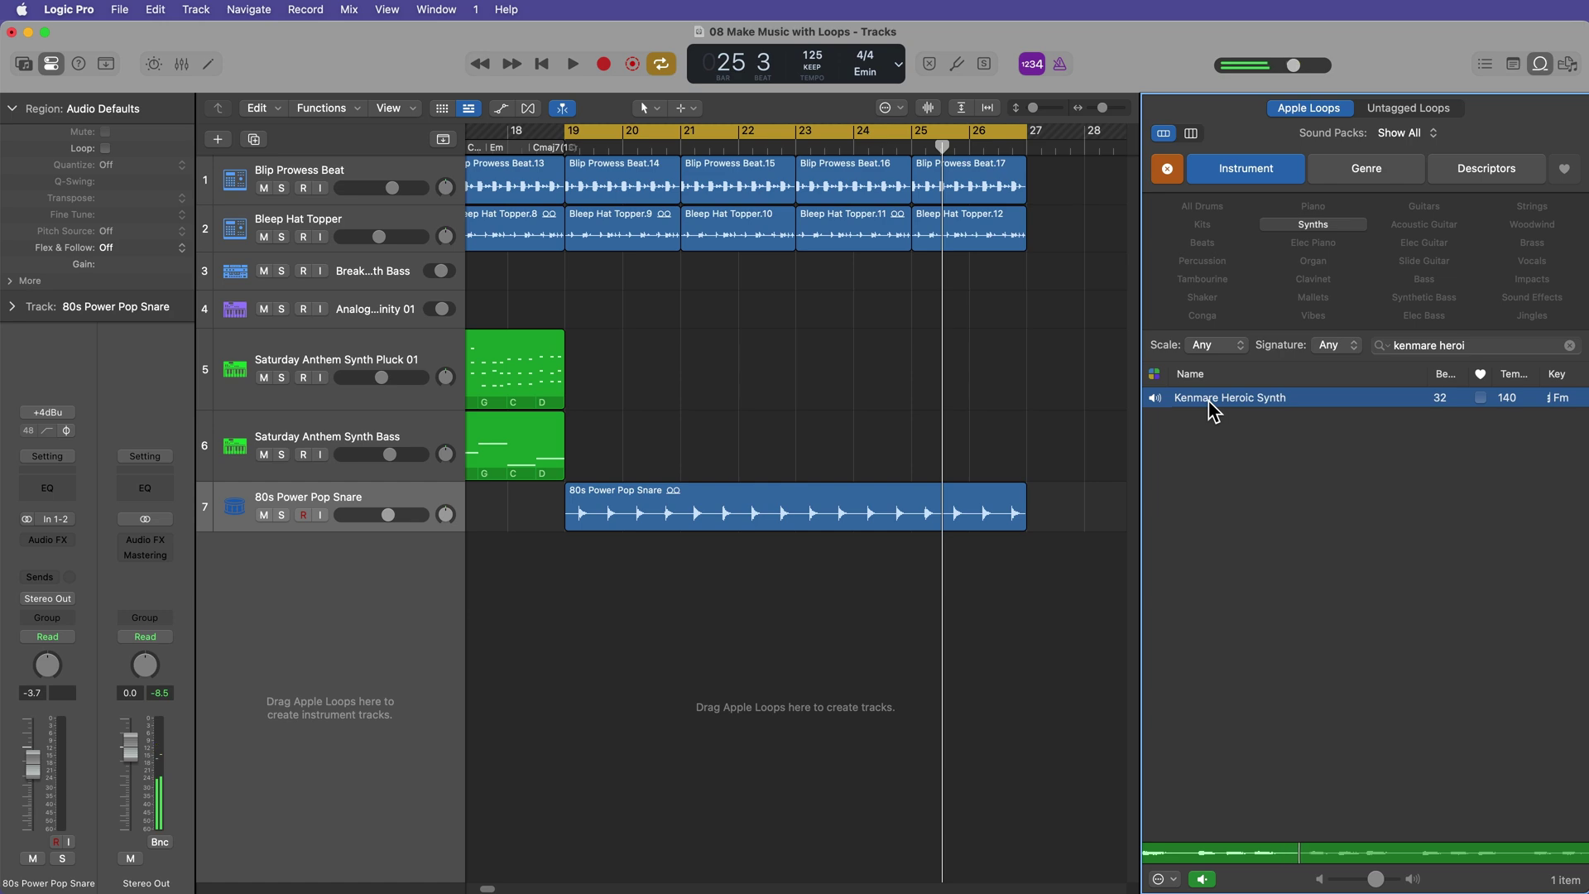
Add Kenmare Heroic Synth on a new track at bar 19, play the cycled section with it, and close the Loop Browser.
left_click_drag(1209, 402, 583, 584)
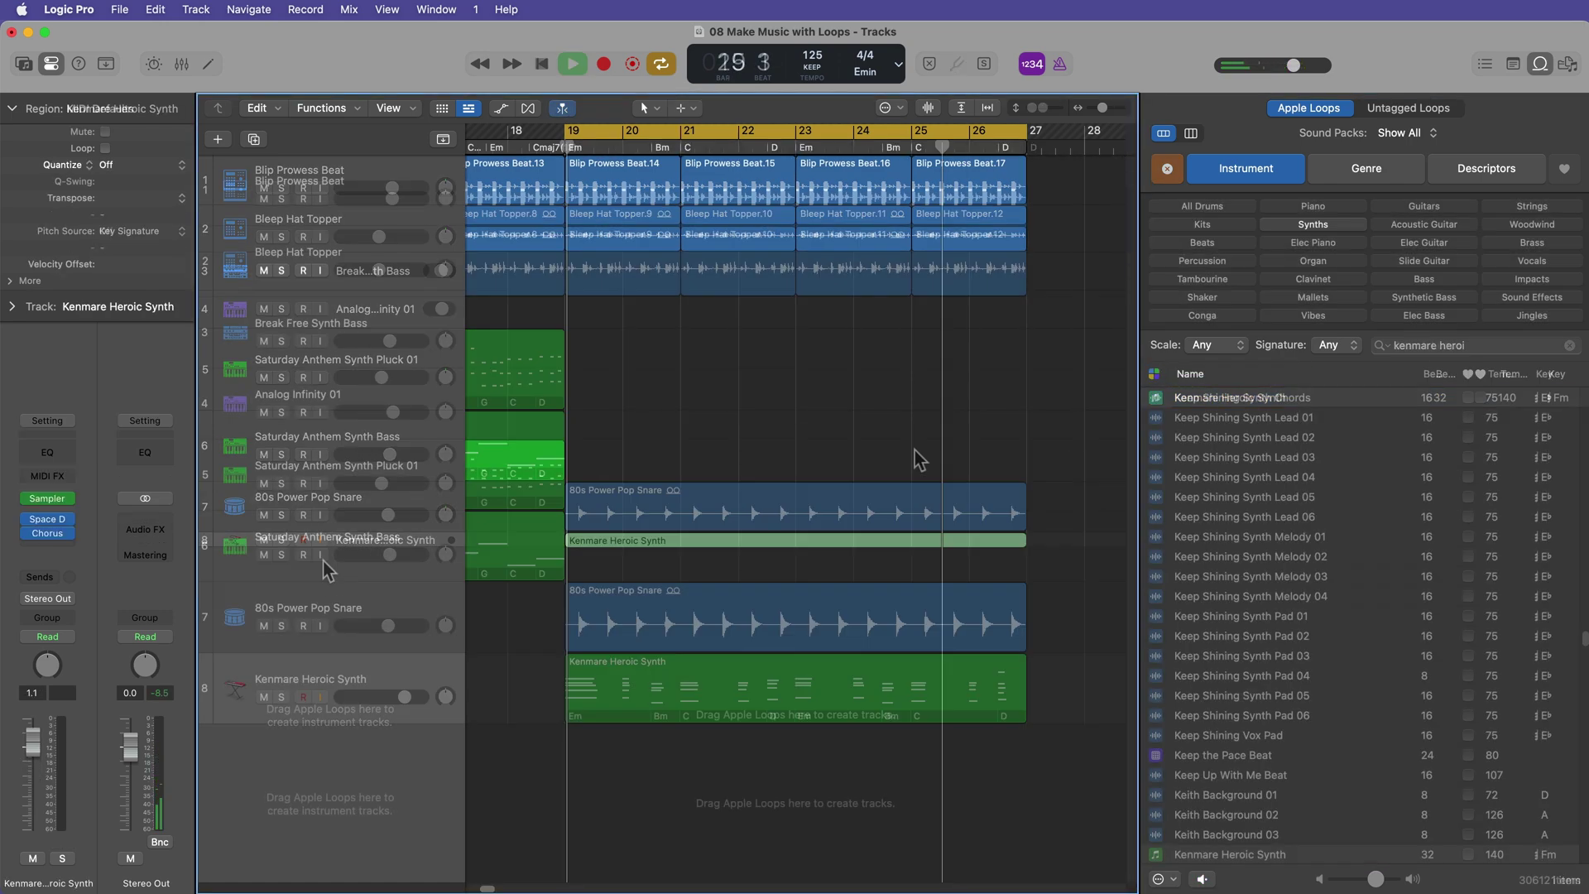
key("space")
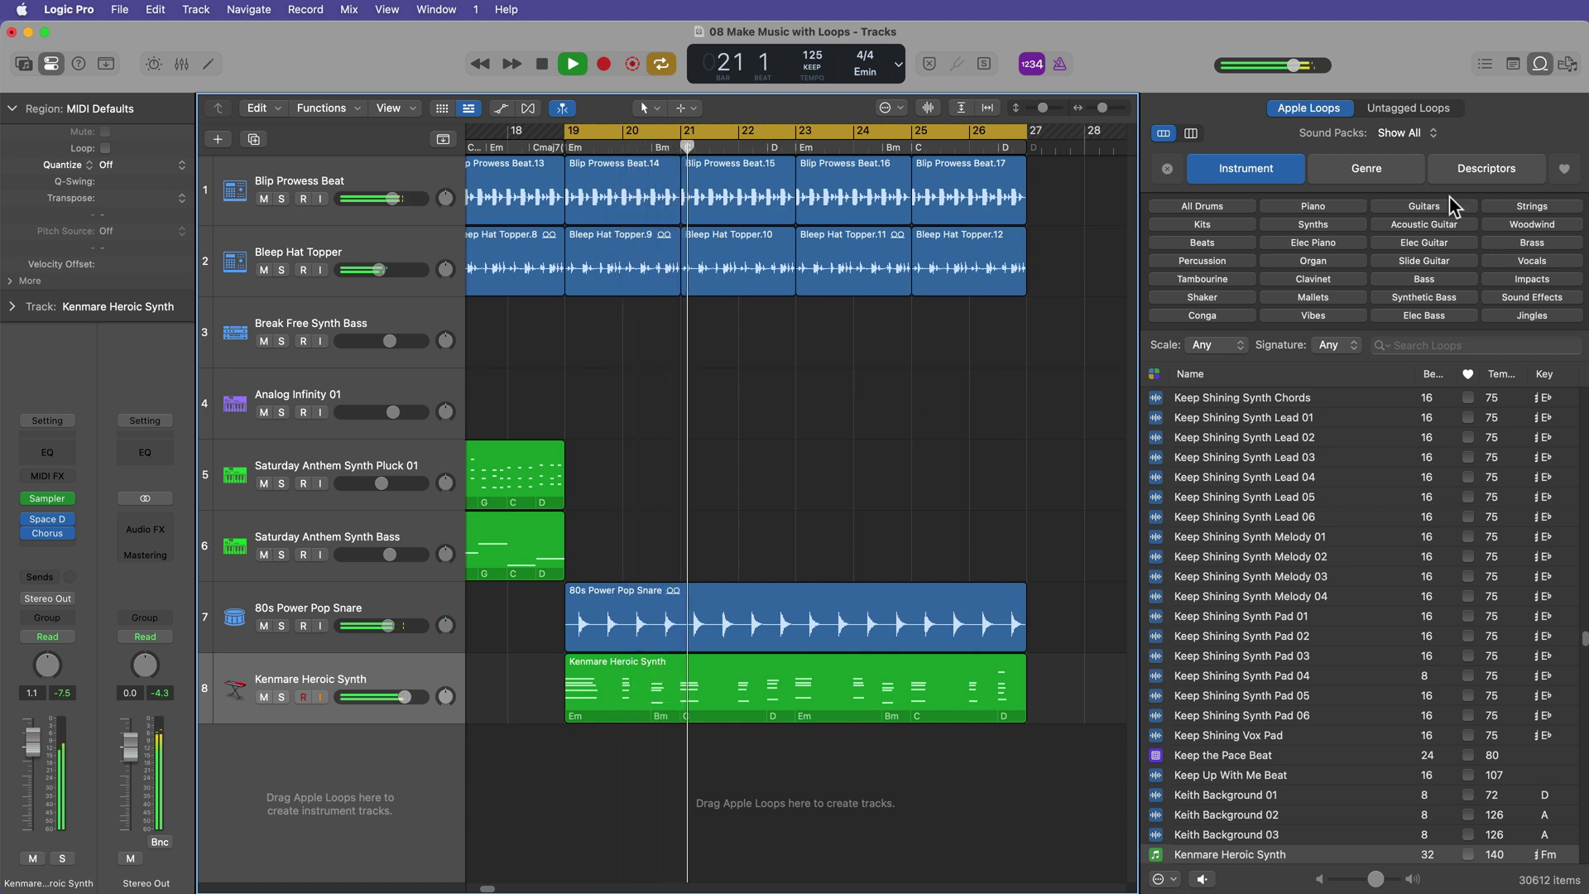
left_click(1540, 65)
key("super+Right")
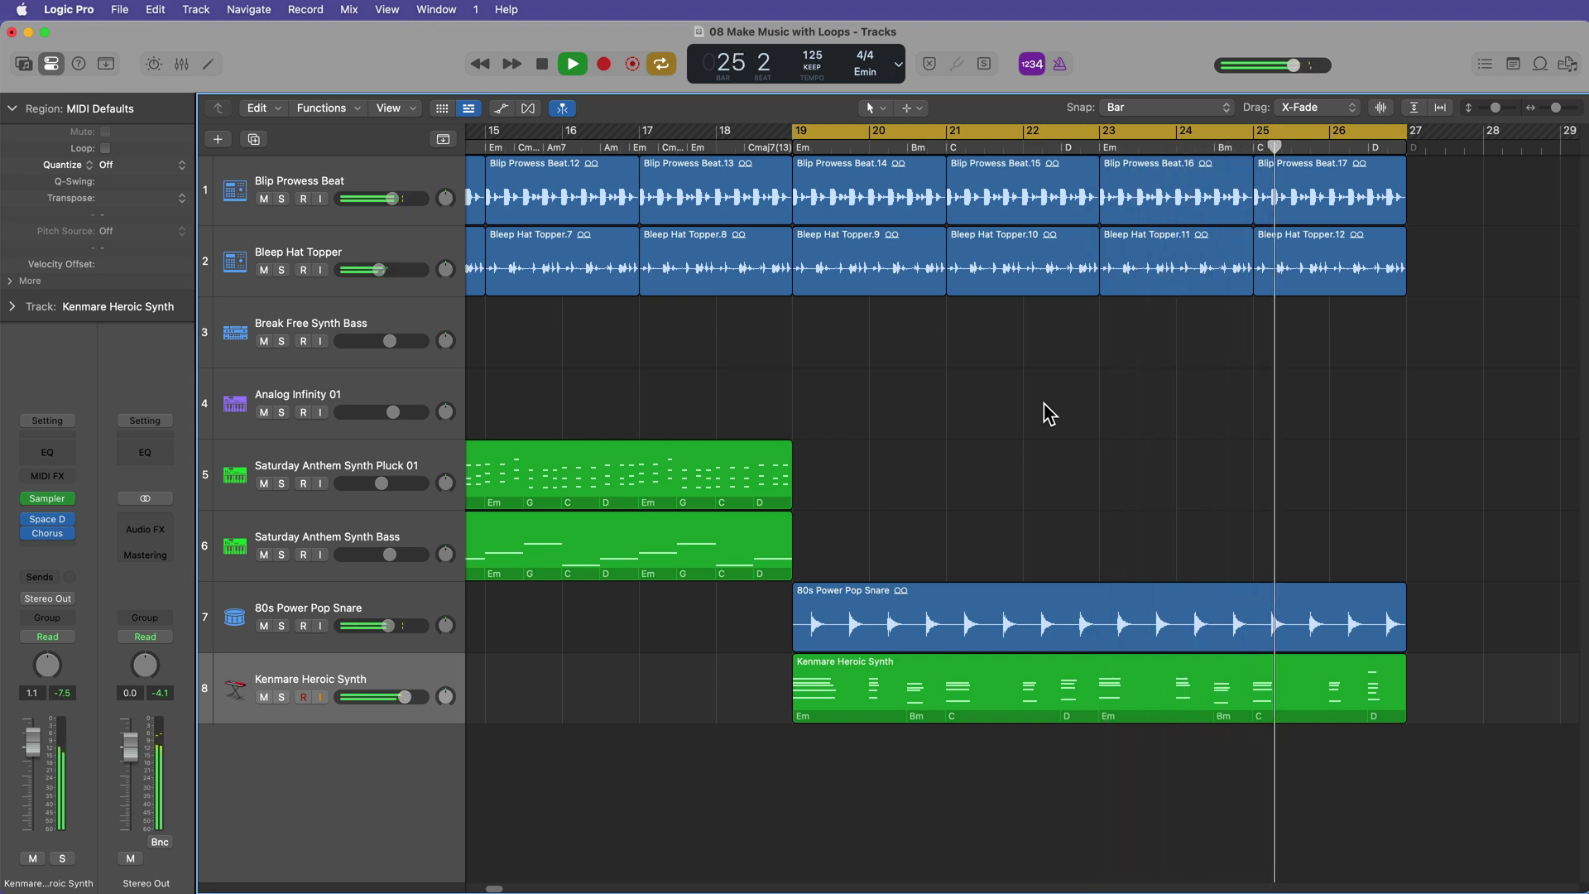
key("space")
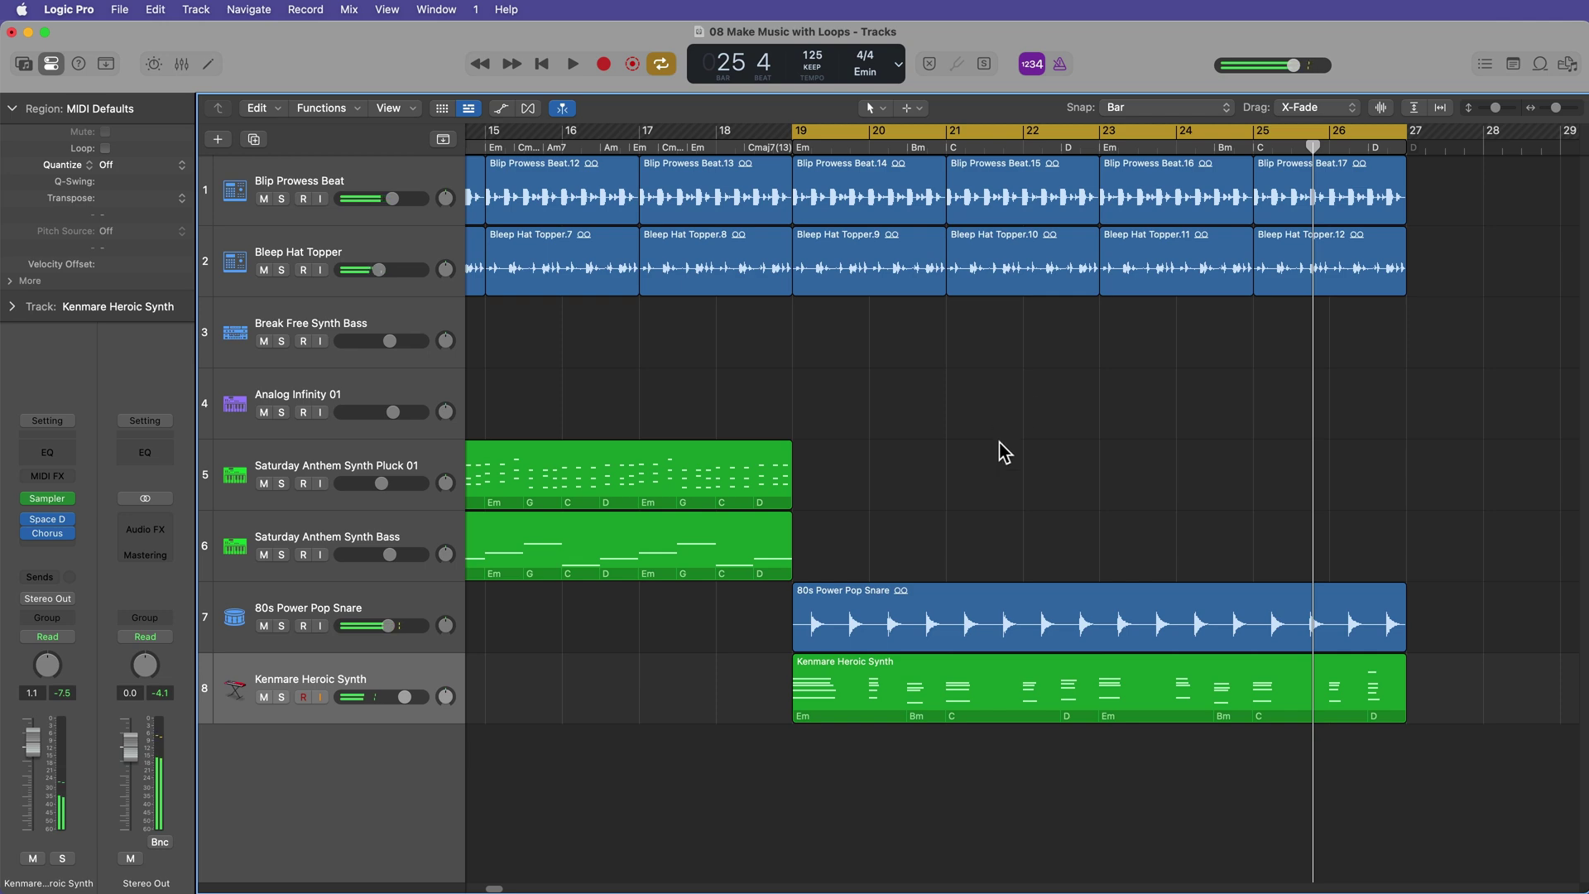
Examine the chord and bass notes of the Kenmare Heroic Synth region in an enlarged Piano Roll.
left_click(1019, 675)
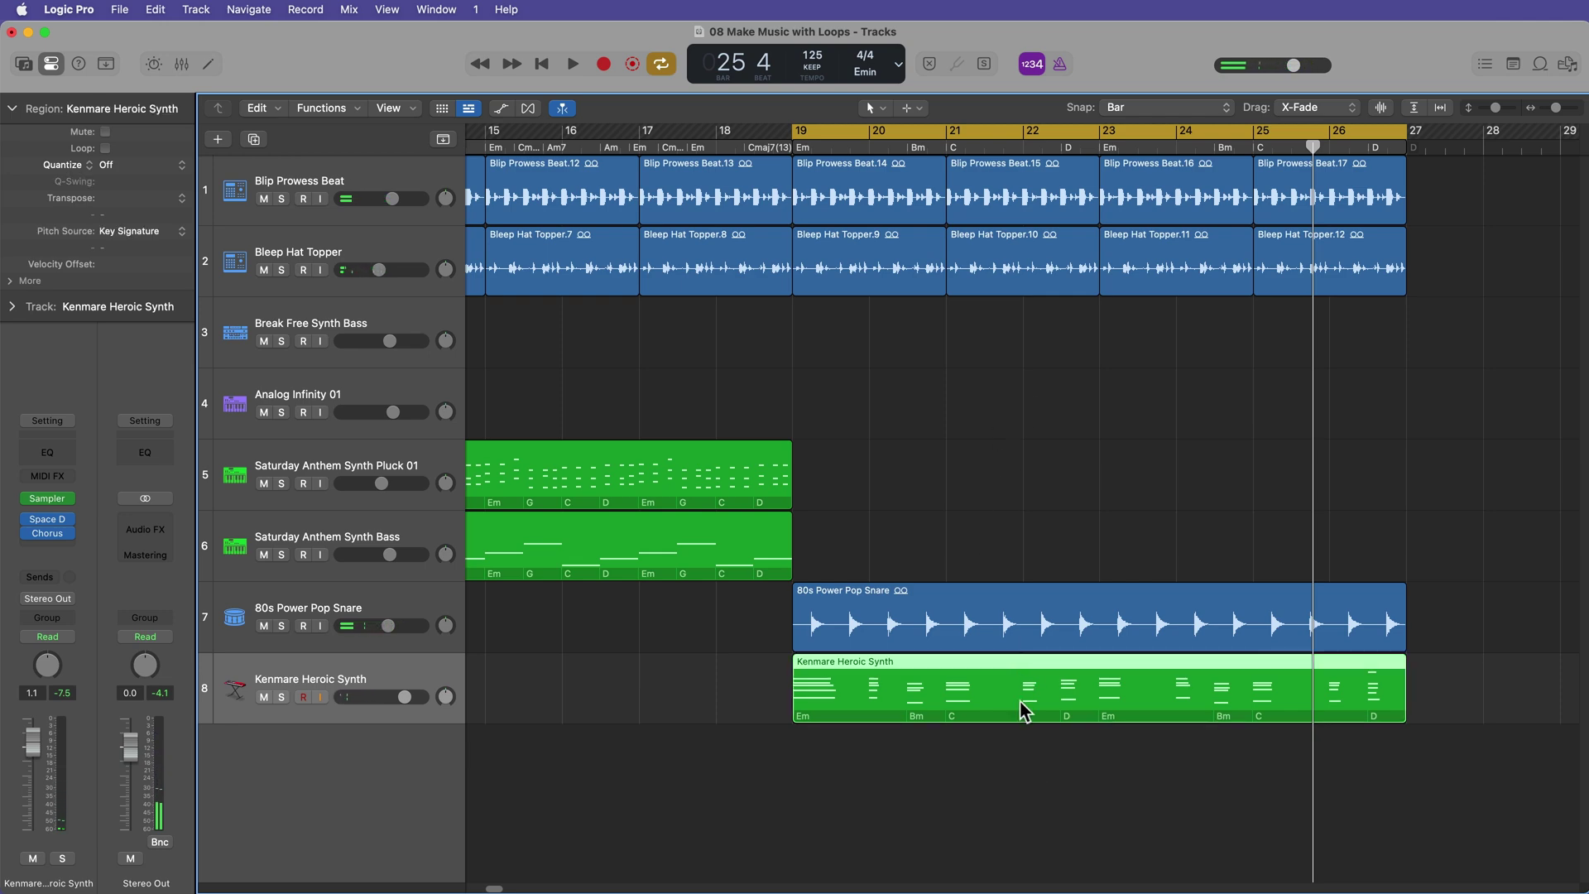
double_click(1016, 696)
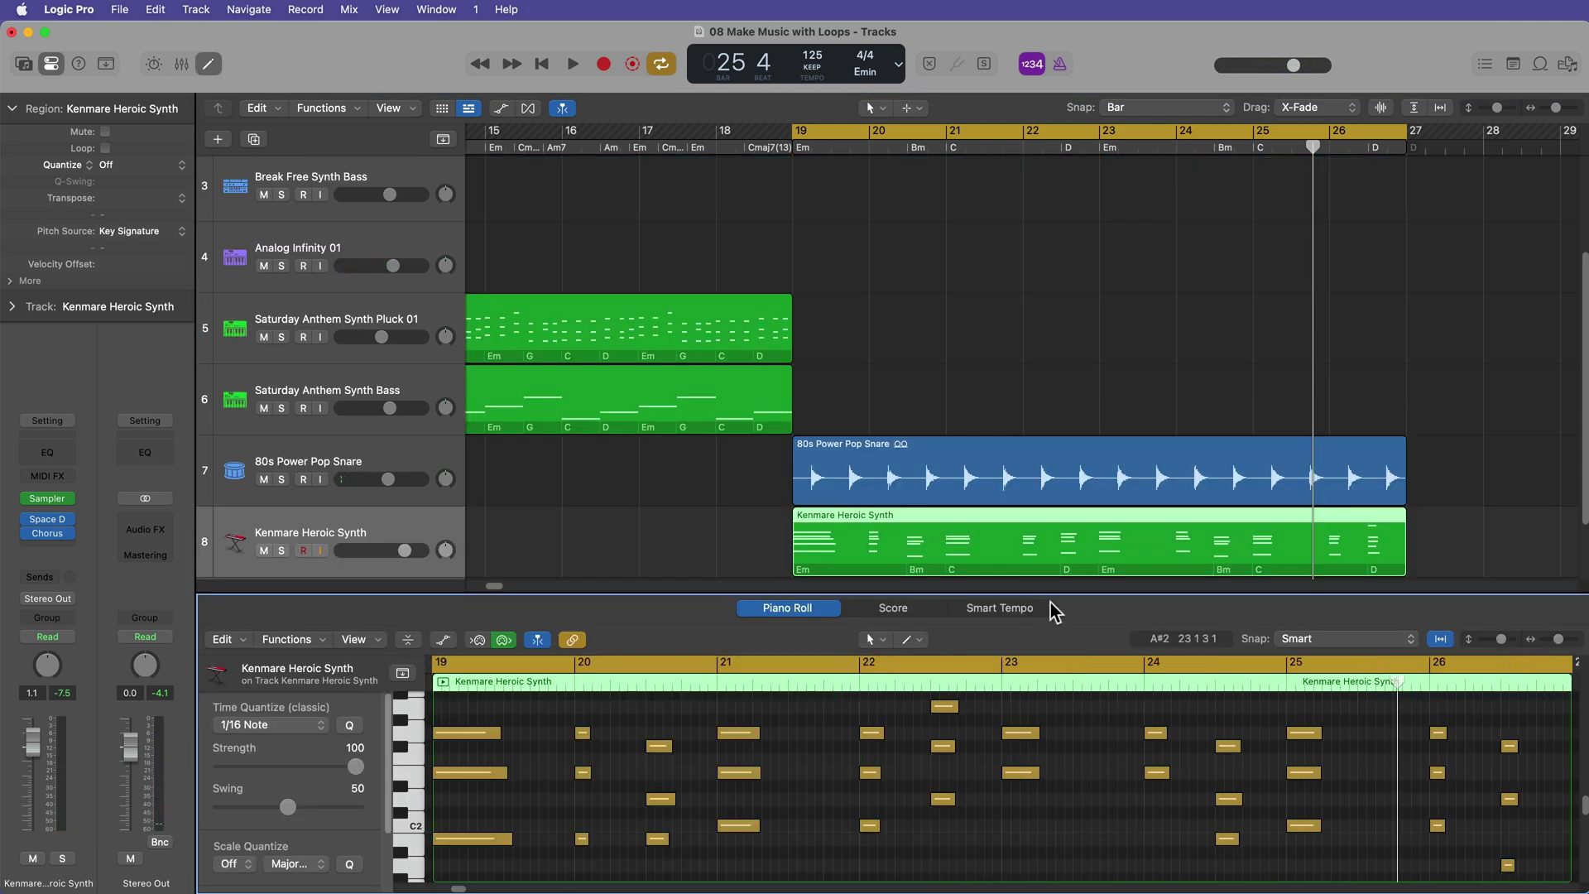
left_click_drag(1058, 594, 1089, 259)
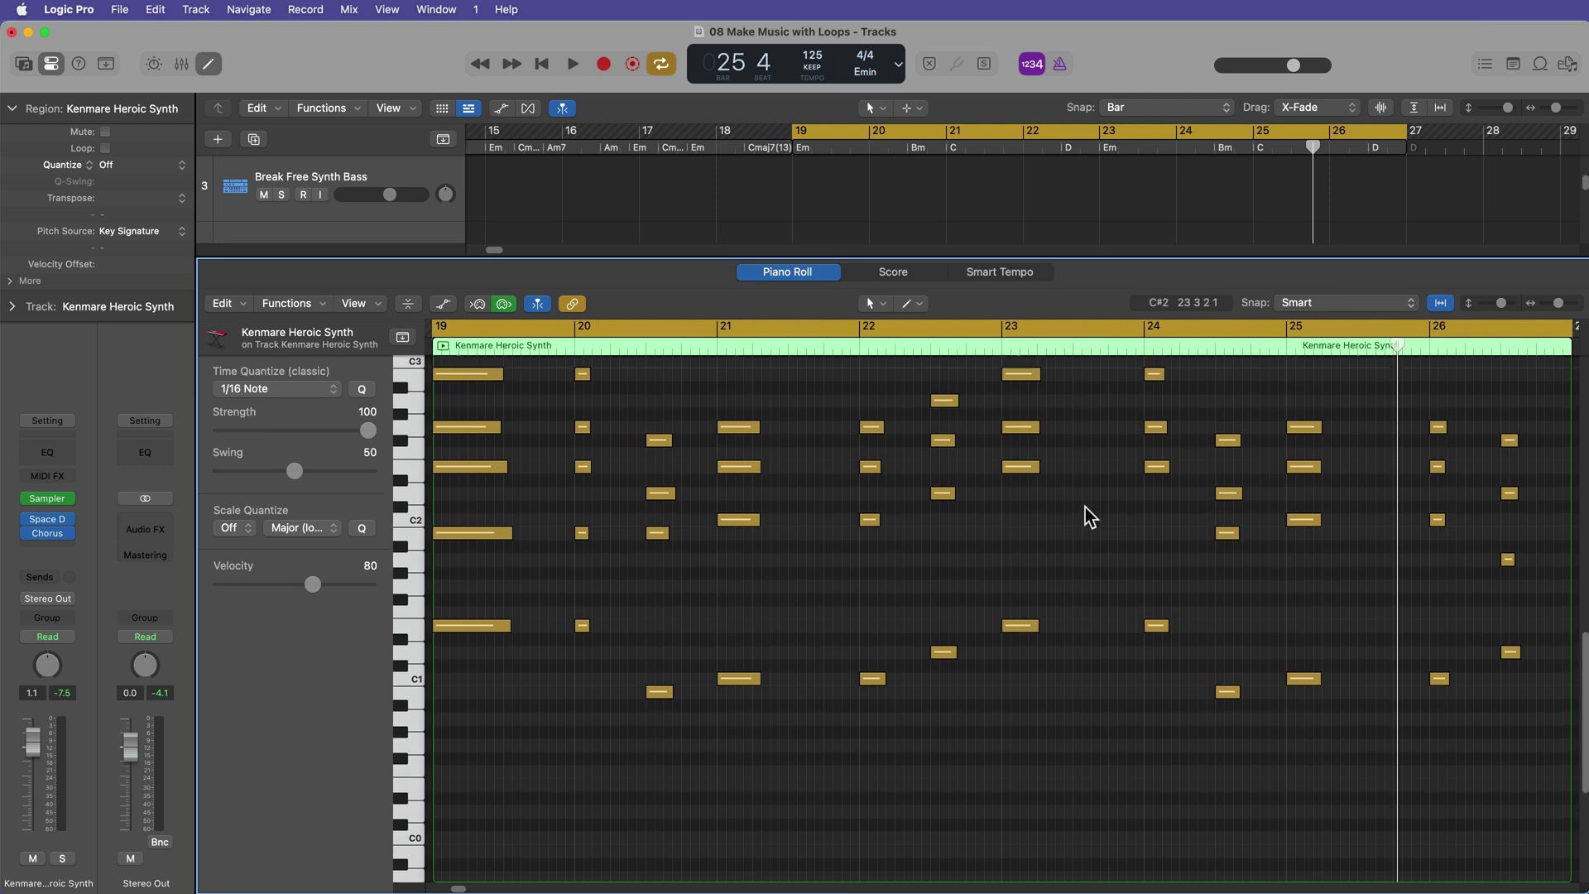
key("super+Left")
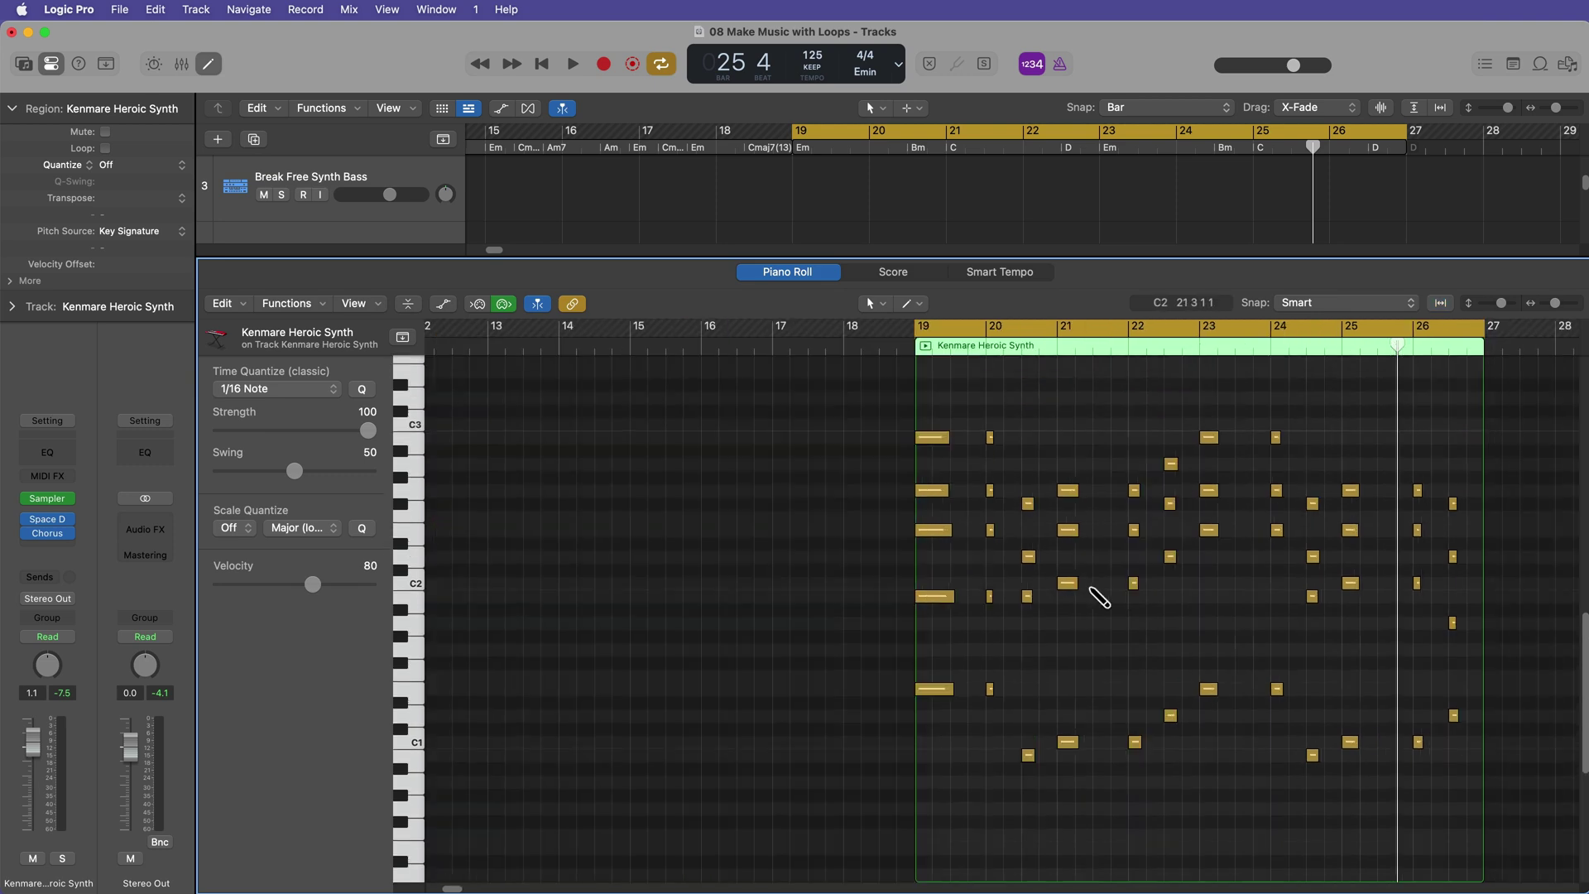
key("super+Right")
scroll(1030, 581, "right", 3)
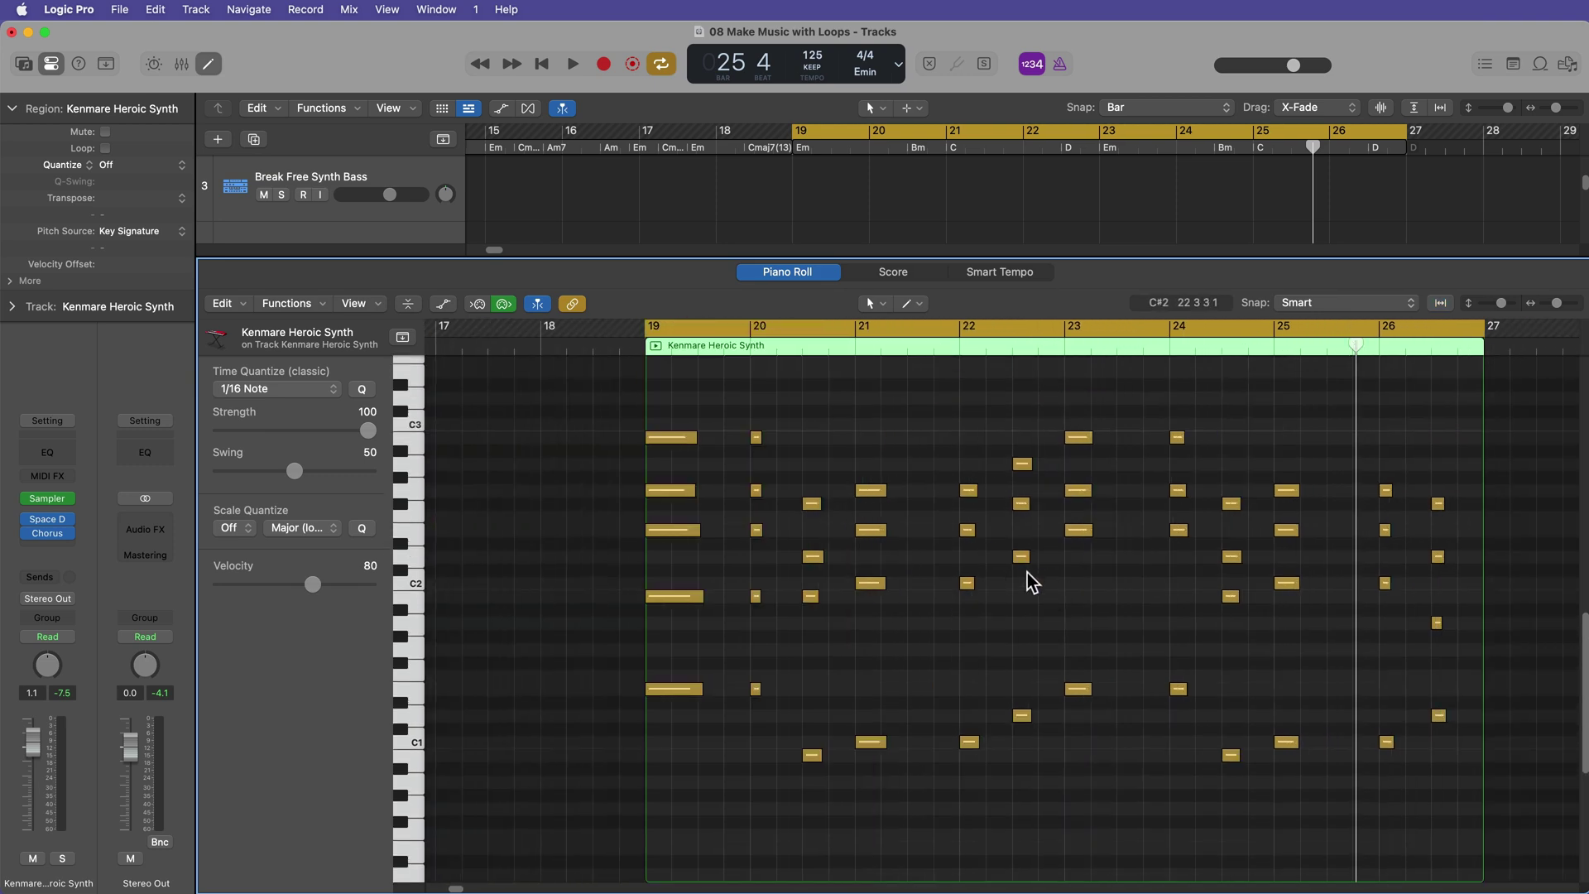
key("e")
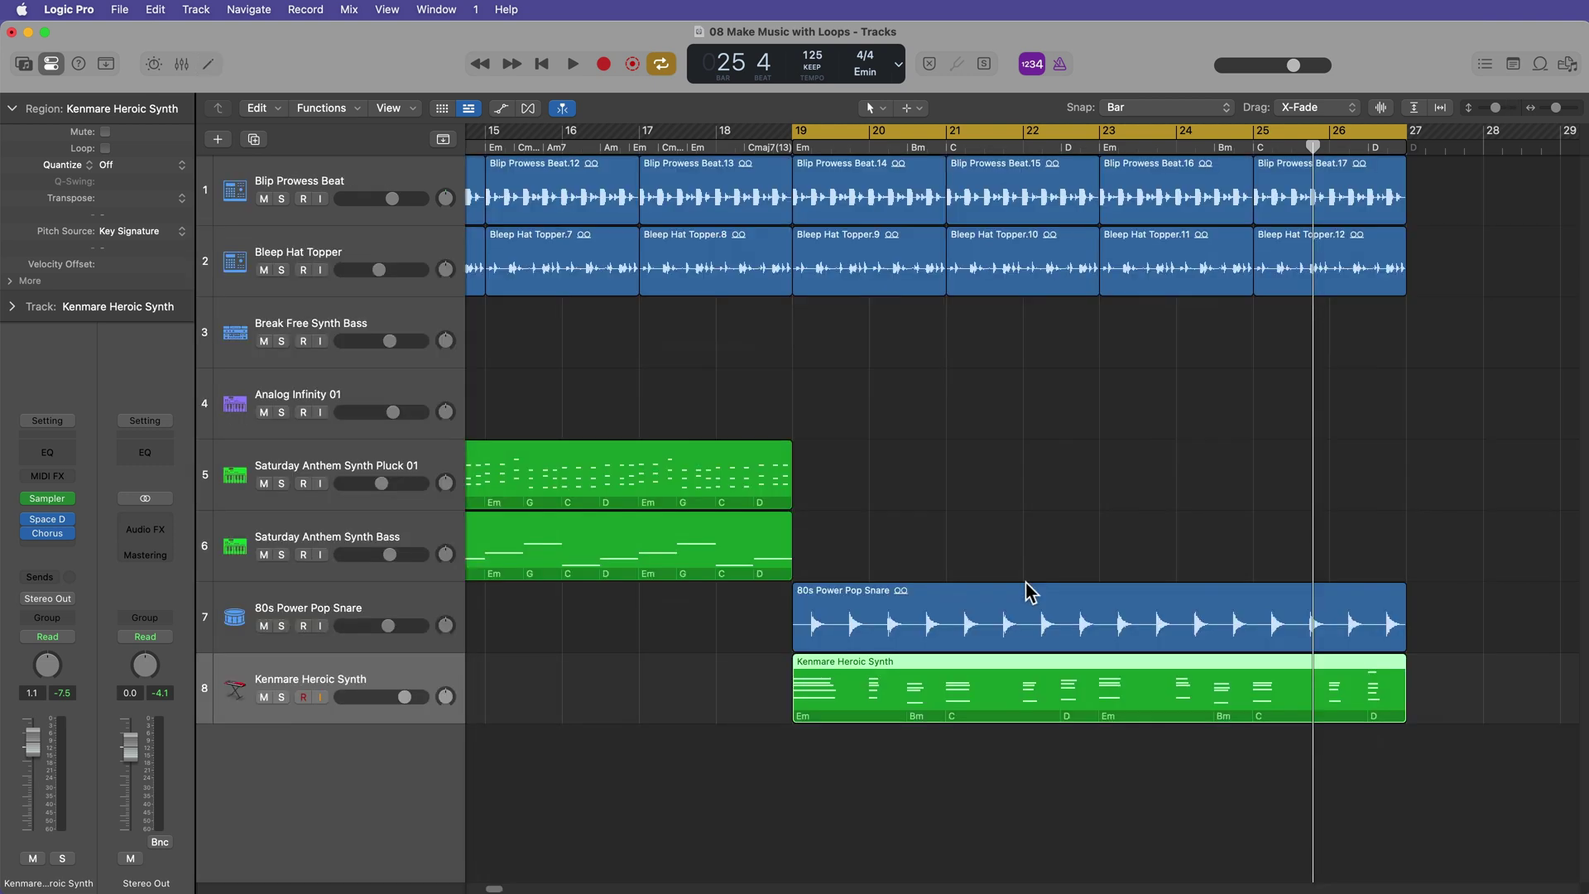
left_click(948, 781)
left_click(912, 713)
double_click(837, 701)
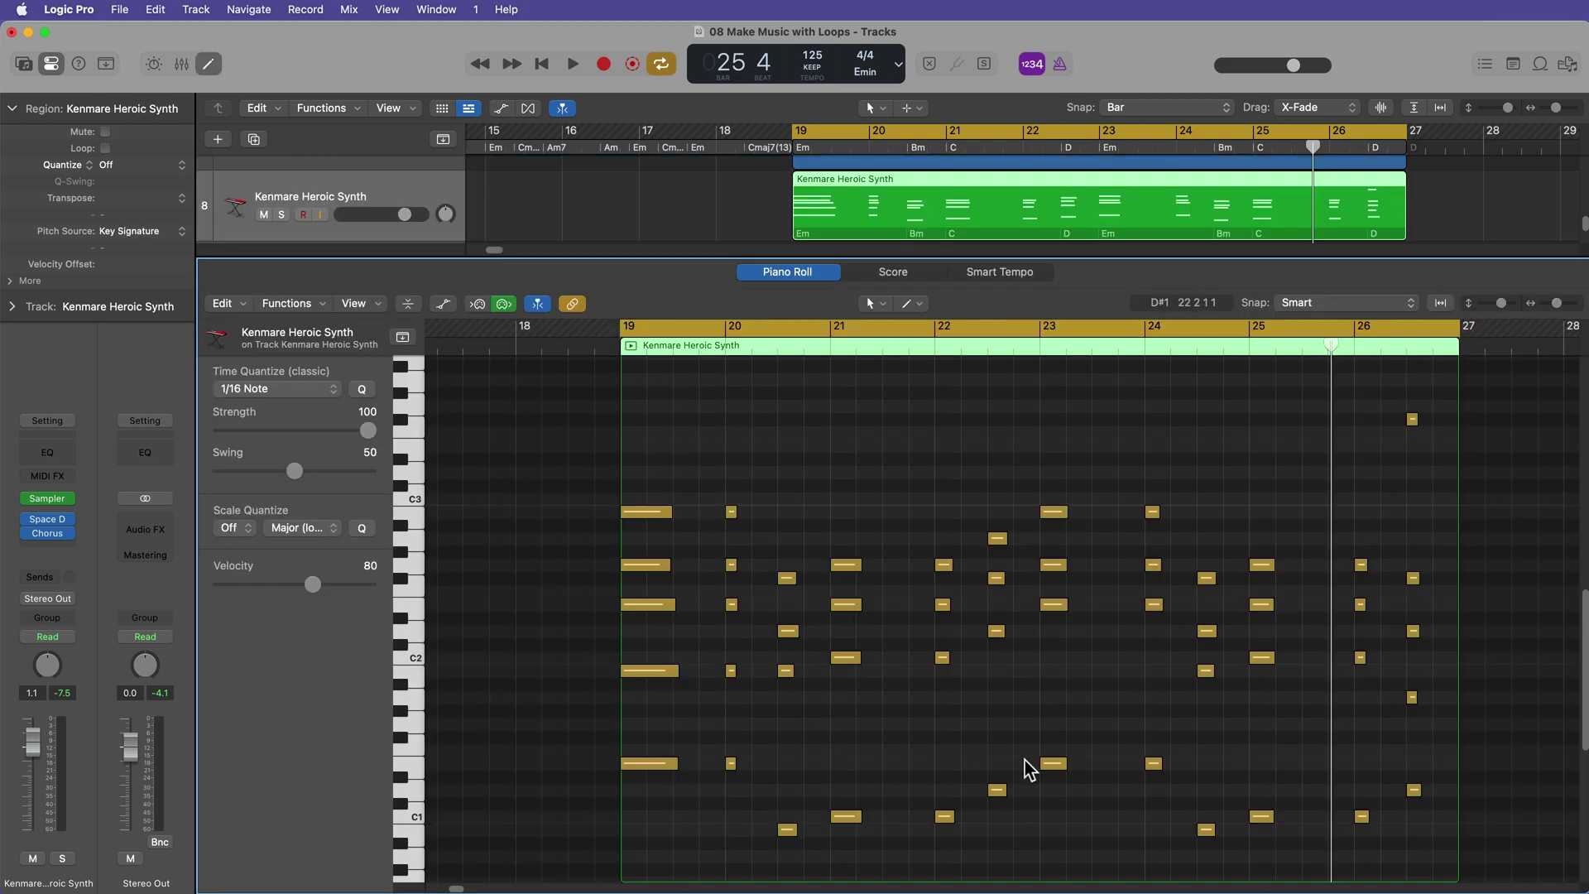
key("e")
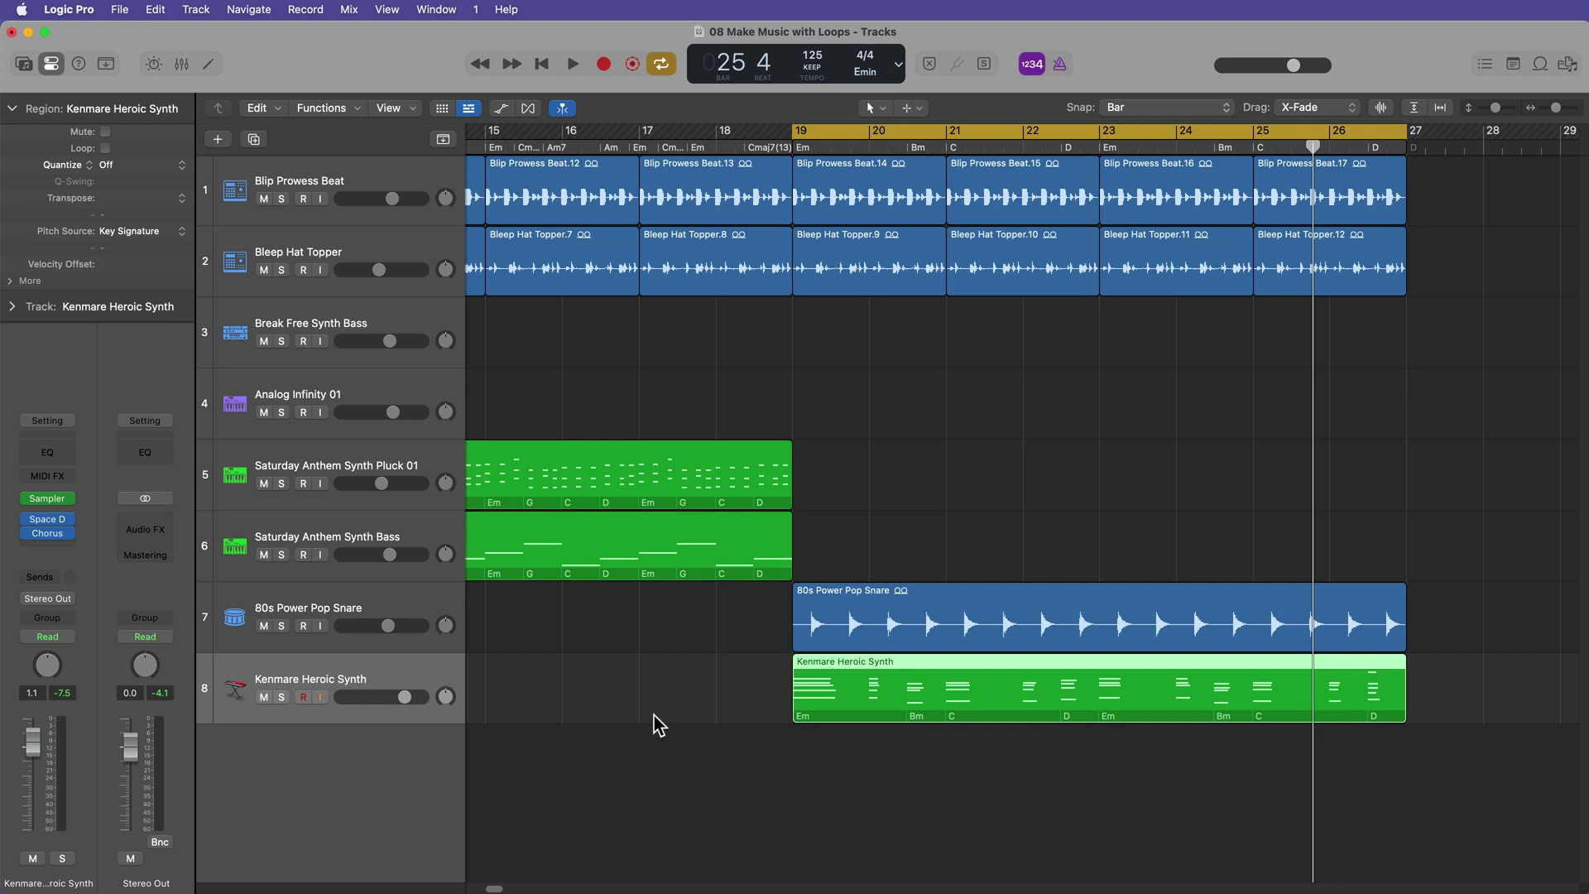
Try duplicating the Kenmare Heroic Synth track and copying its region onto the empty duplicate, and remove that duplicate track.
left_click(254, 139)
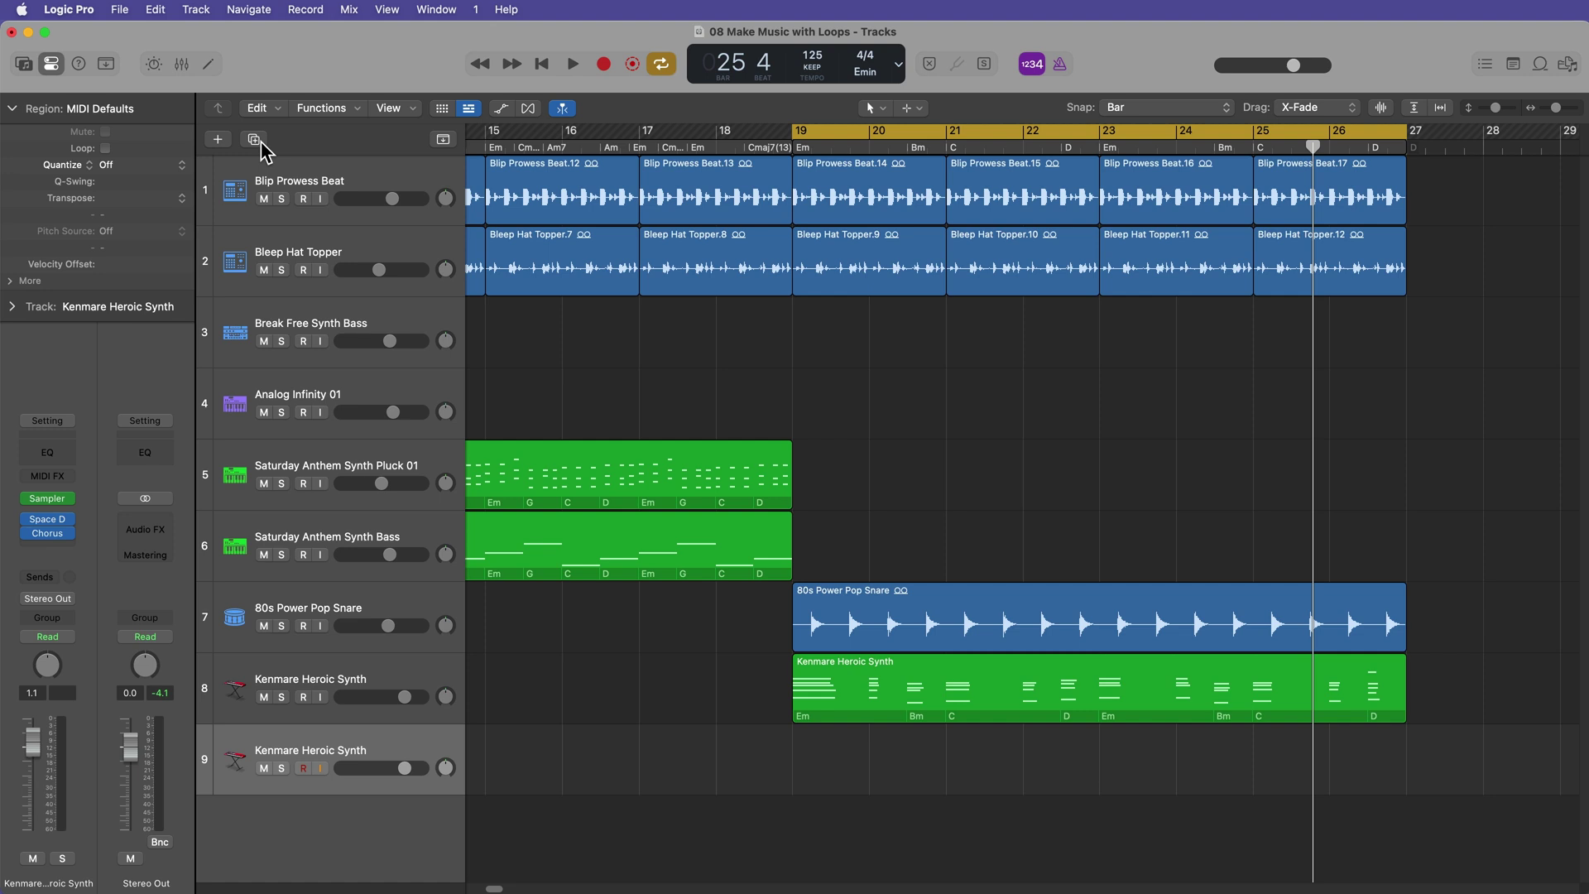
left_click_drag(894, 693, 892, 742)
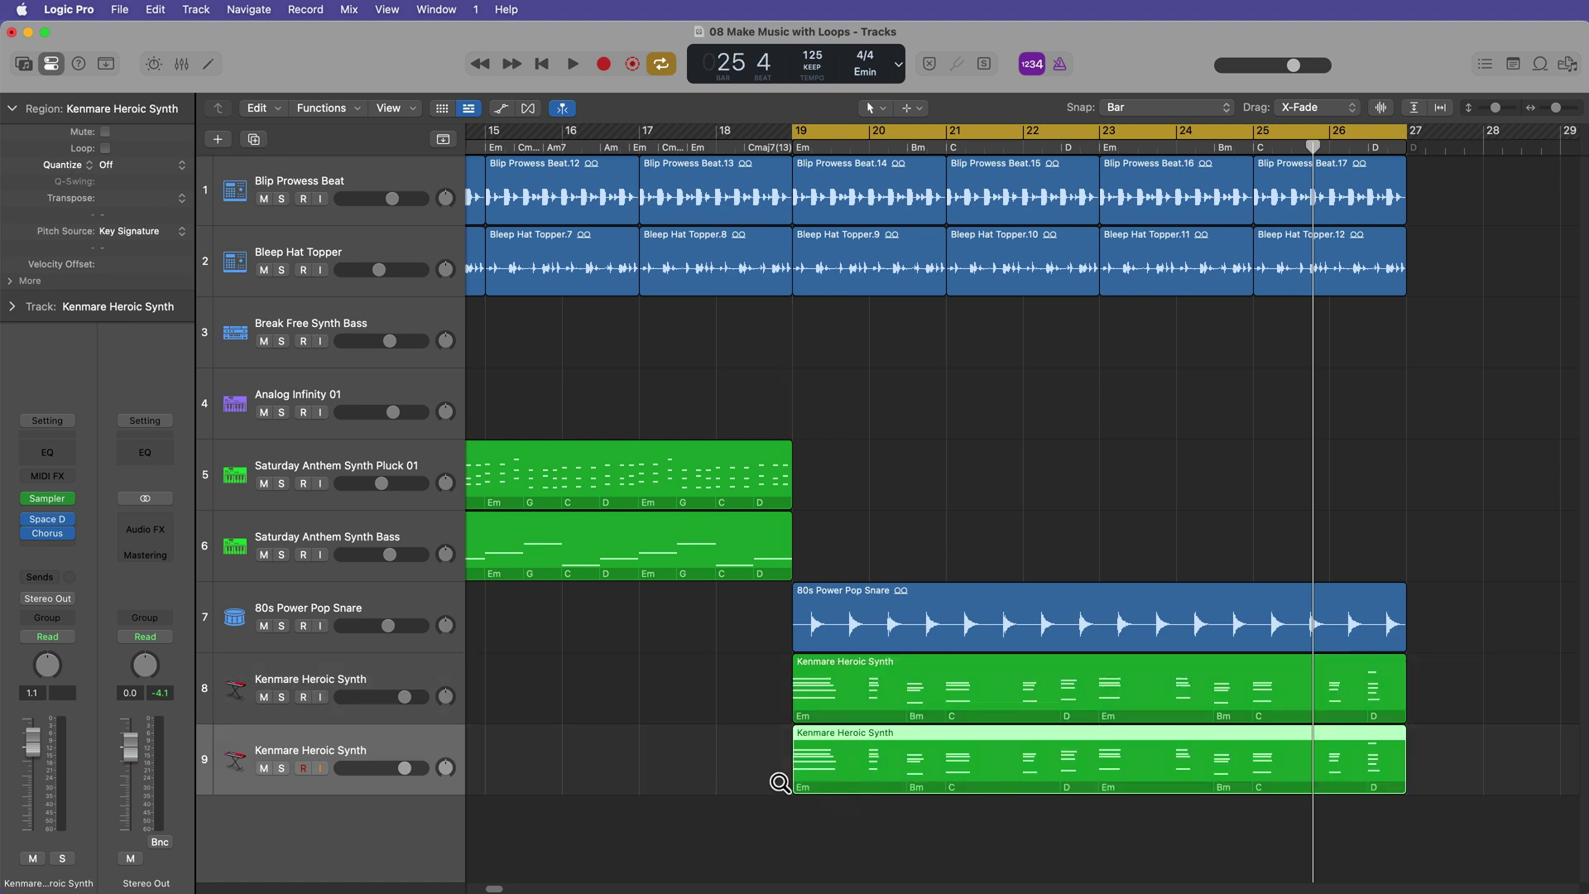
left_click(408, 751)
left_click(408, 695)
left_click(418, 745)
left_click_drag(735, 690, 823, 747)
left_click(732, 731)
left_click(440, 739)
key("super+BackSpace")
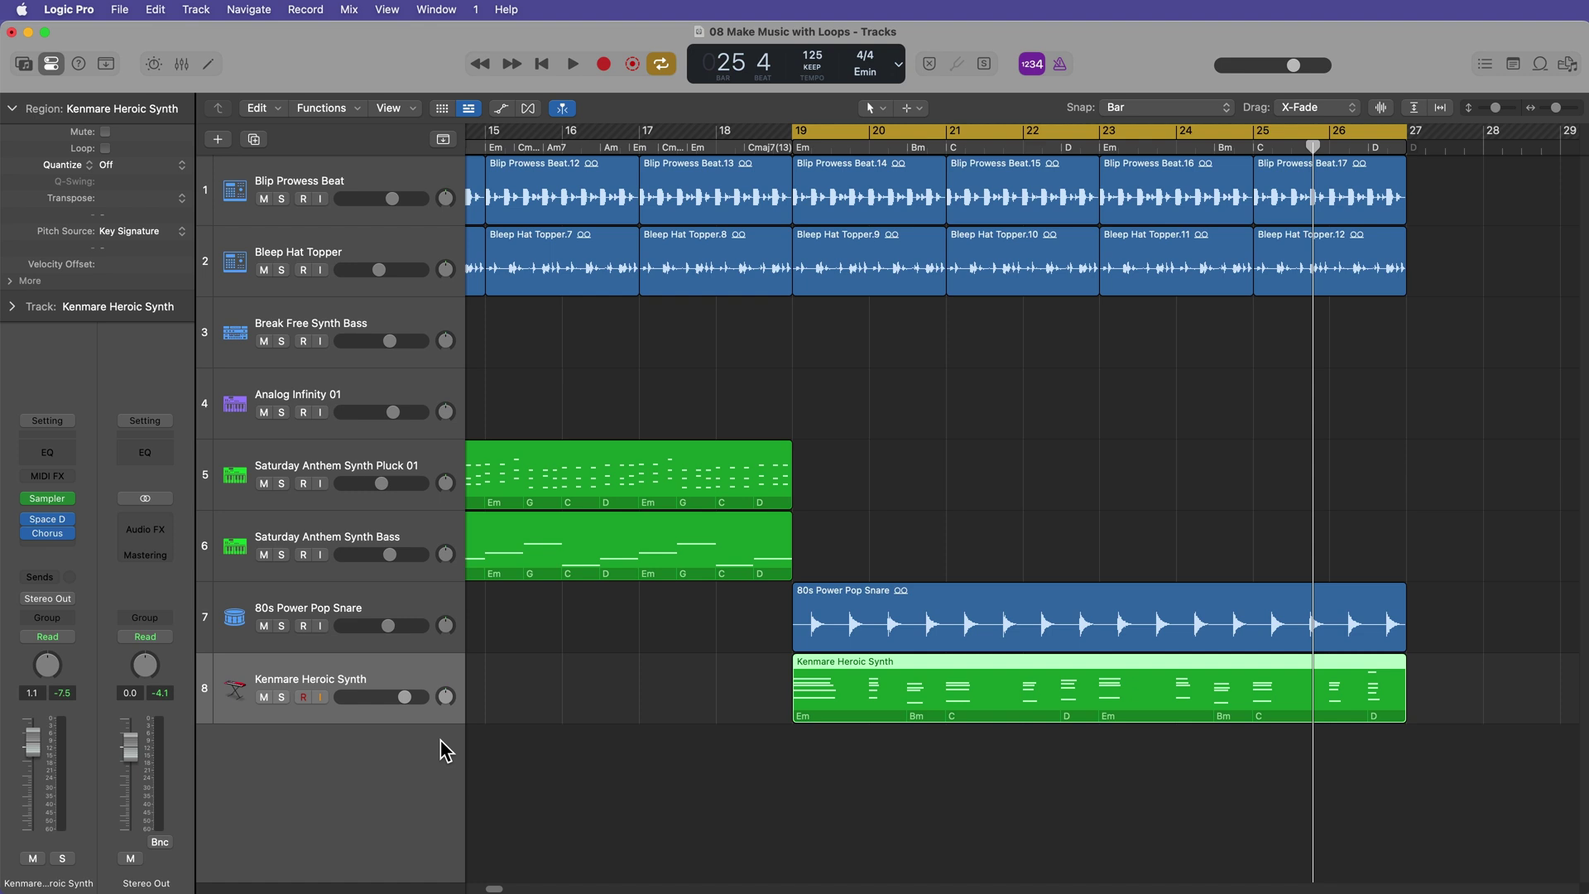
Duplicate the Kenmare Heroic Synth track together with its region at bar 19.
key("super+z")
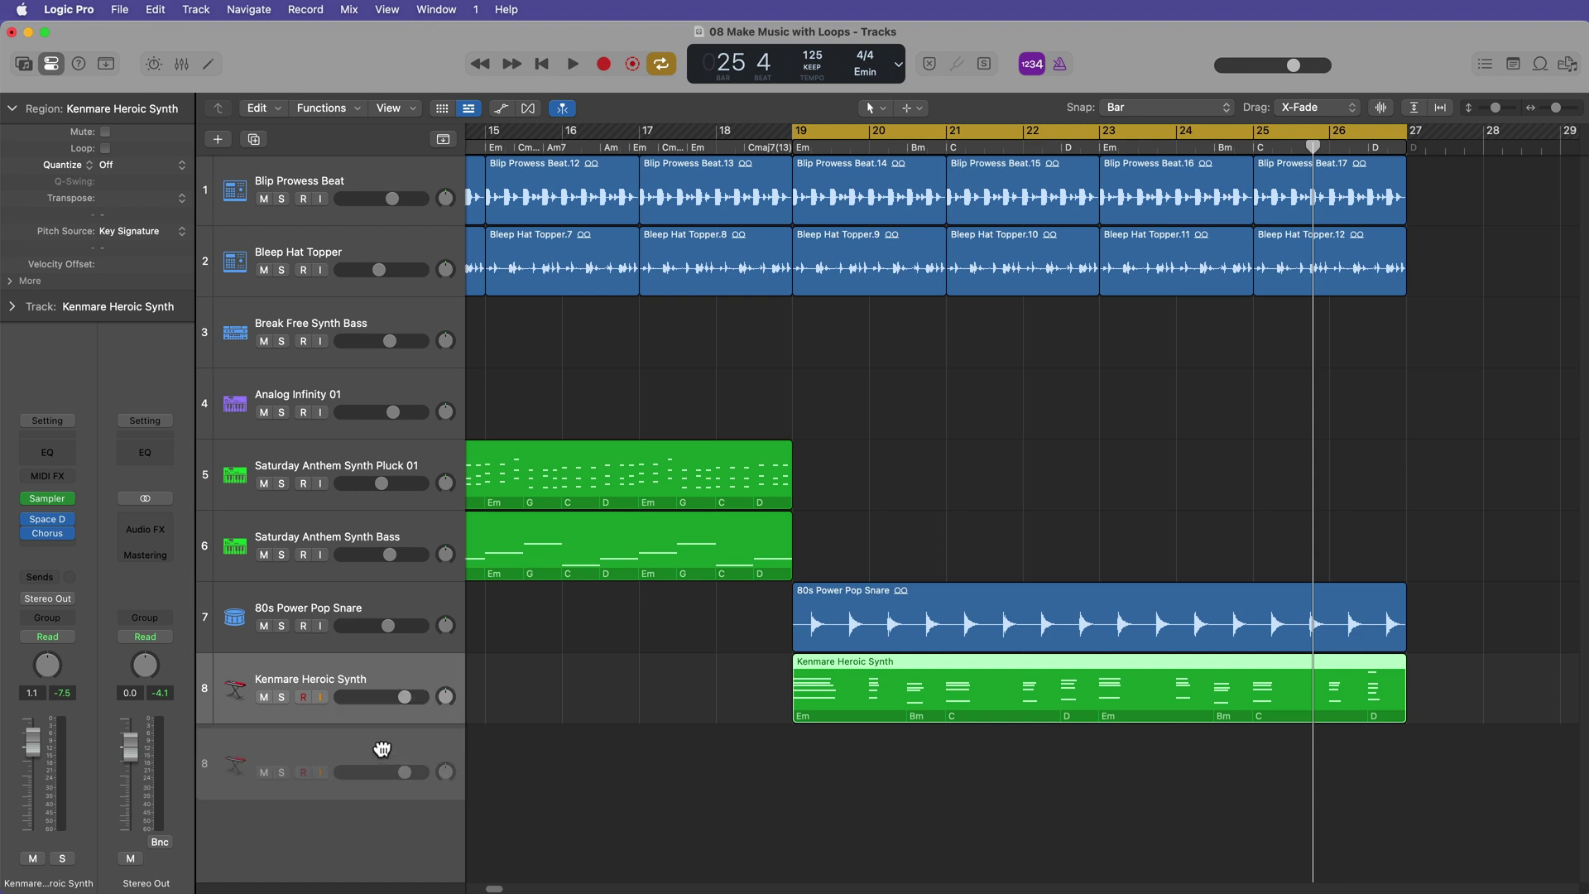
left_click(585, 713)
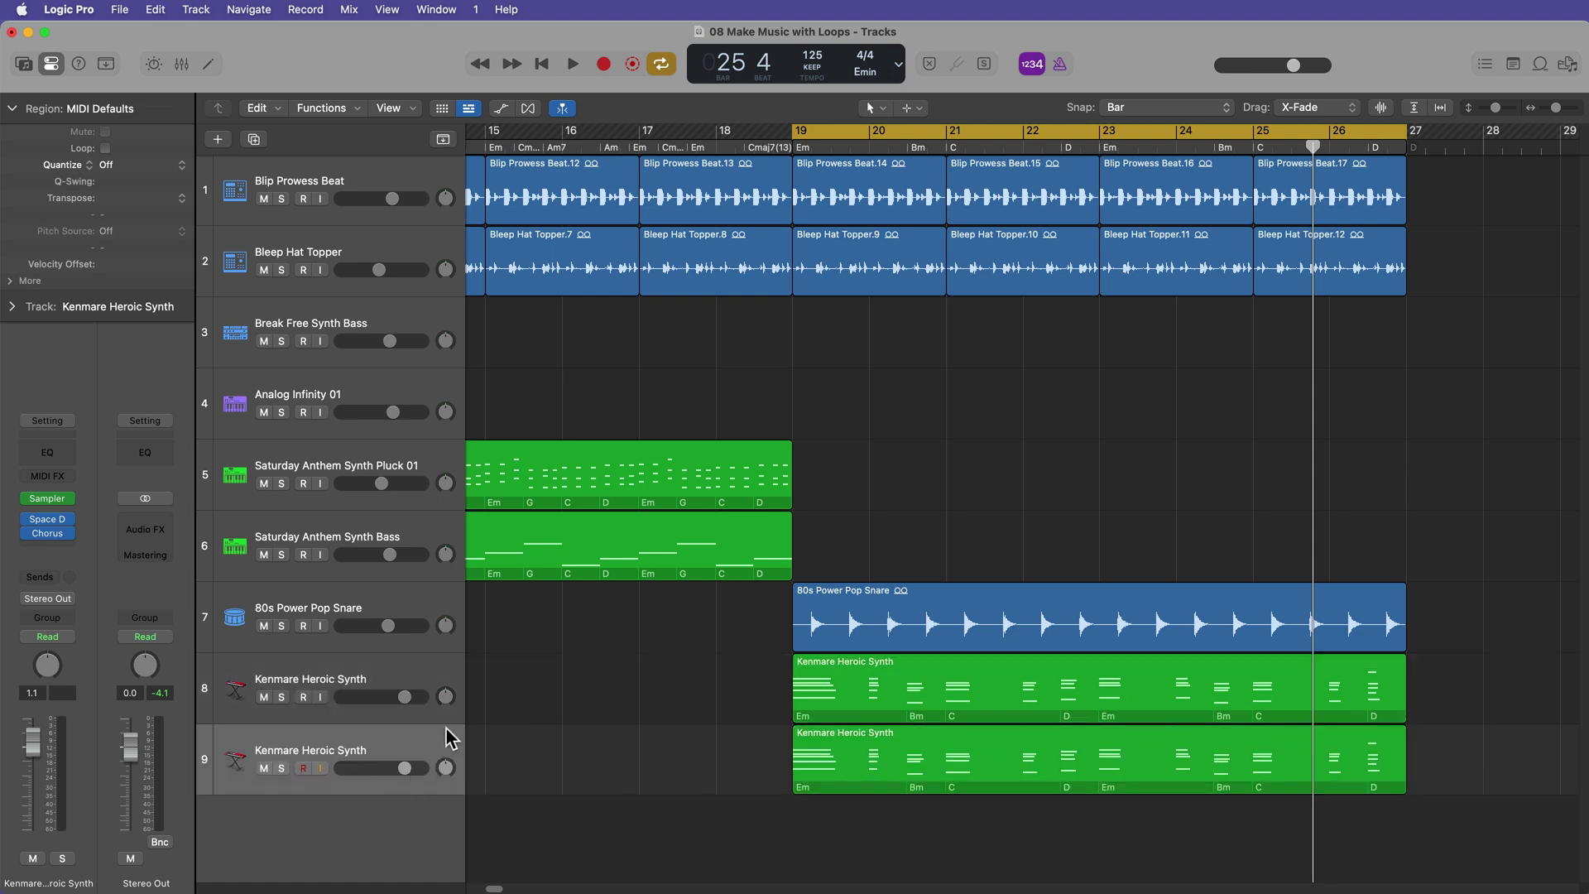
left_click_drag(662, 749, 815, 757)
left_click(735, 749)
double_click(357, 749)
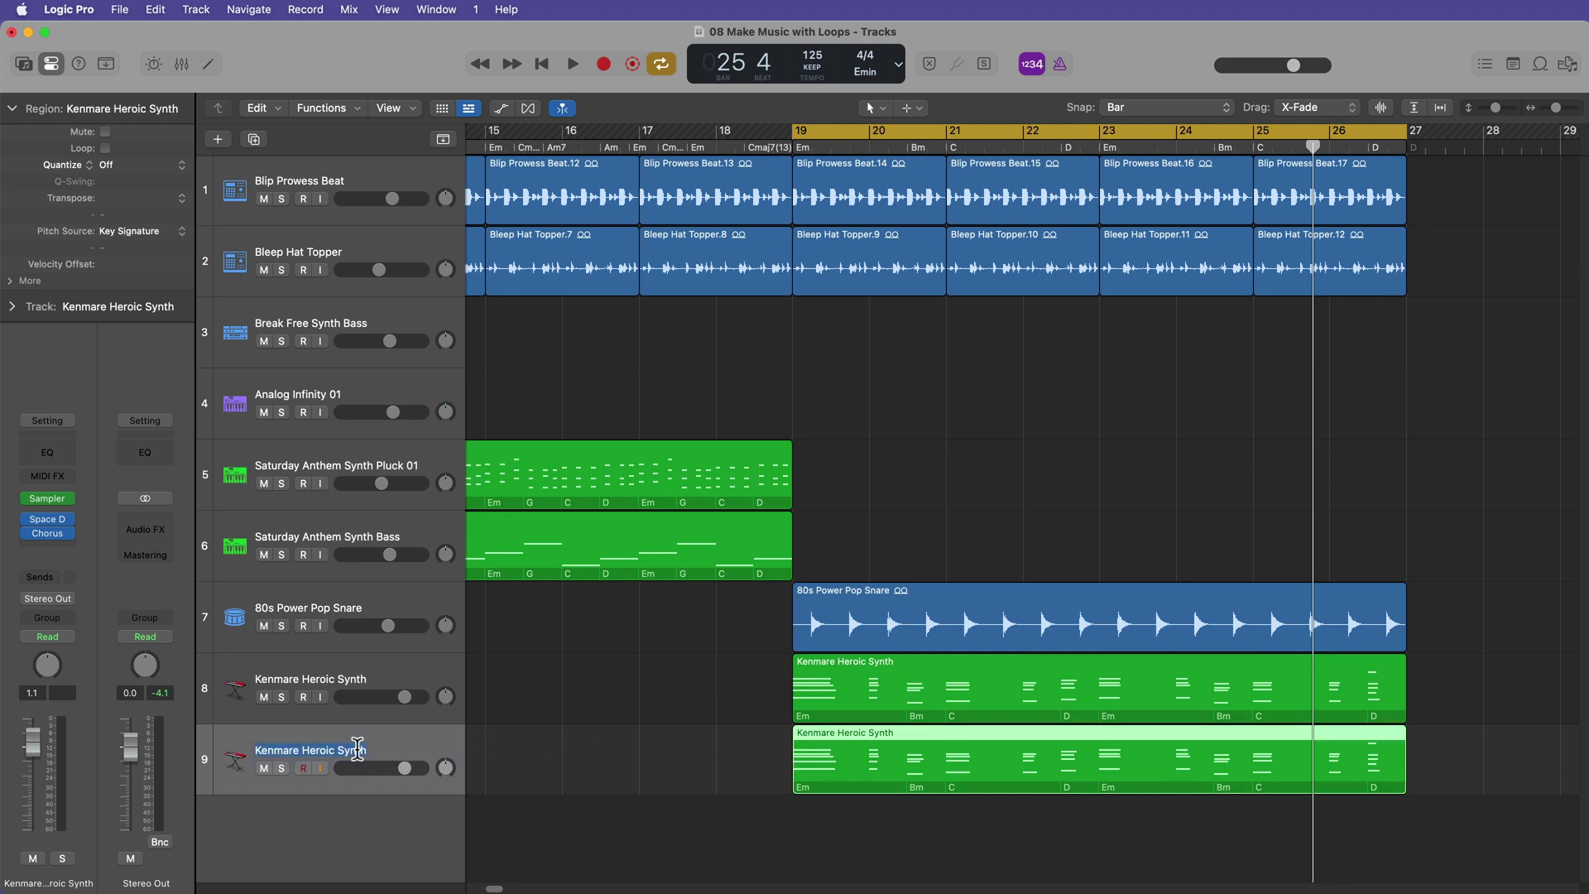
left_click(585, 722)
Delete all the upper chord notes from the duplicated Kenmare Heroic Synth region, keeping only the lowest bass notes.
double_click(900, 755)
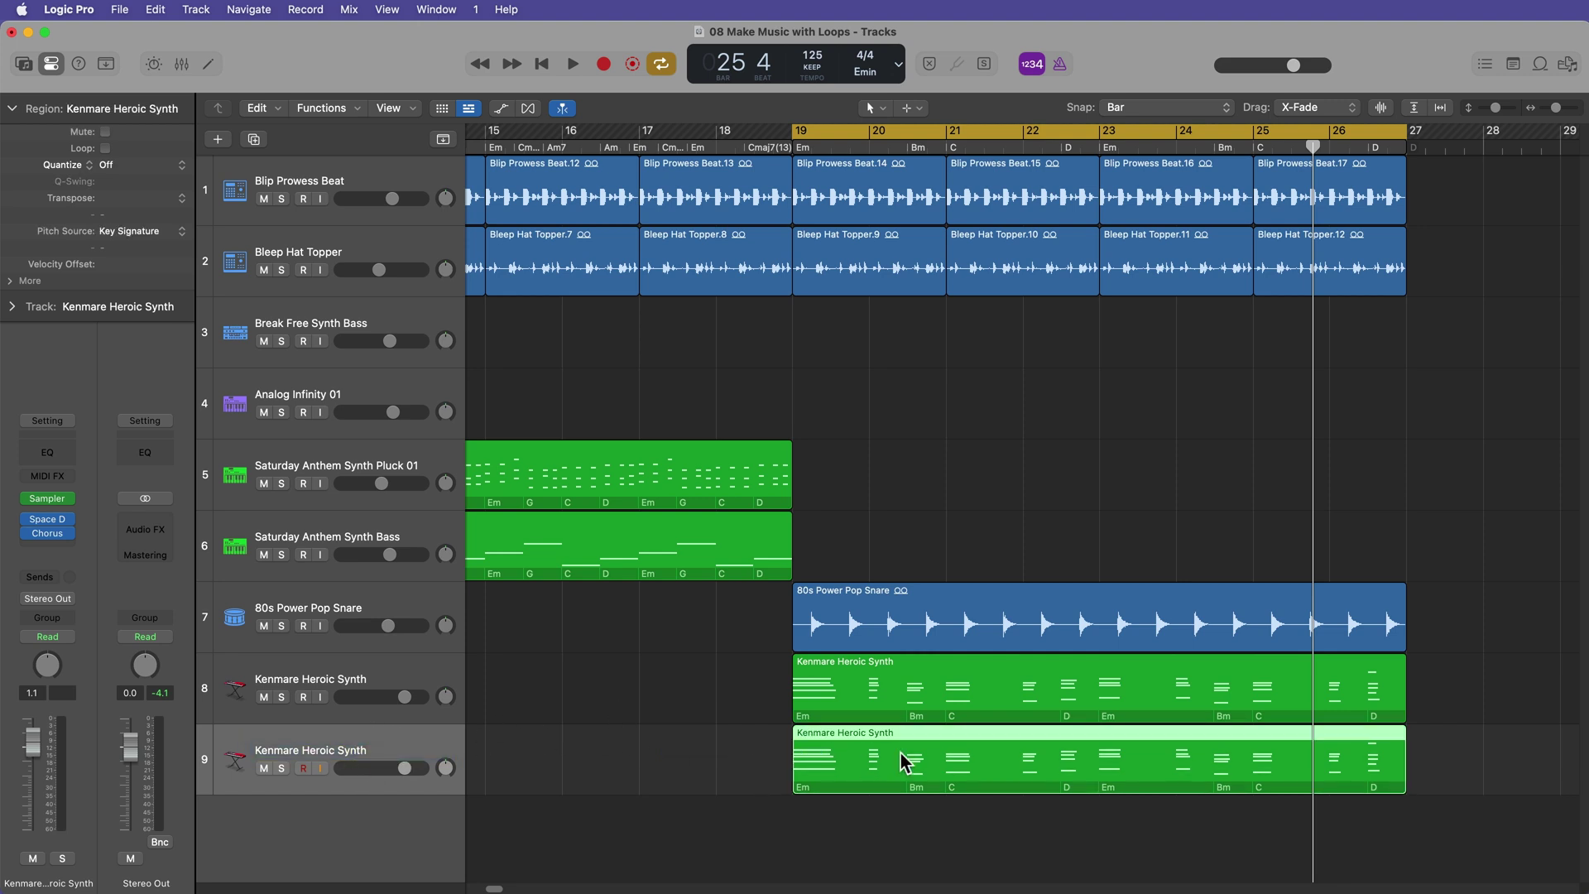
scroll(1177, 674, "right", 3)
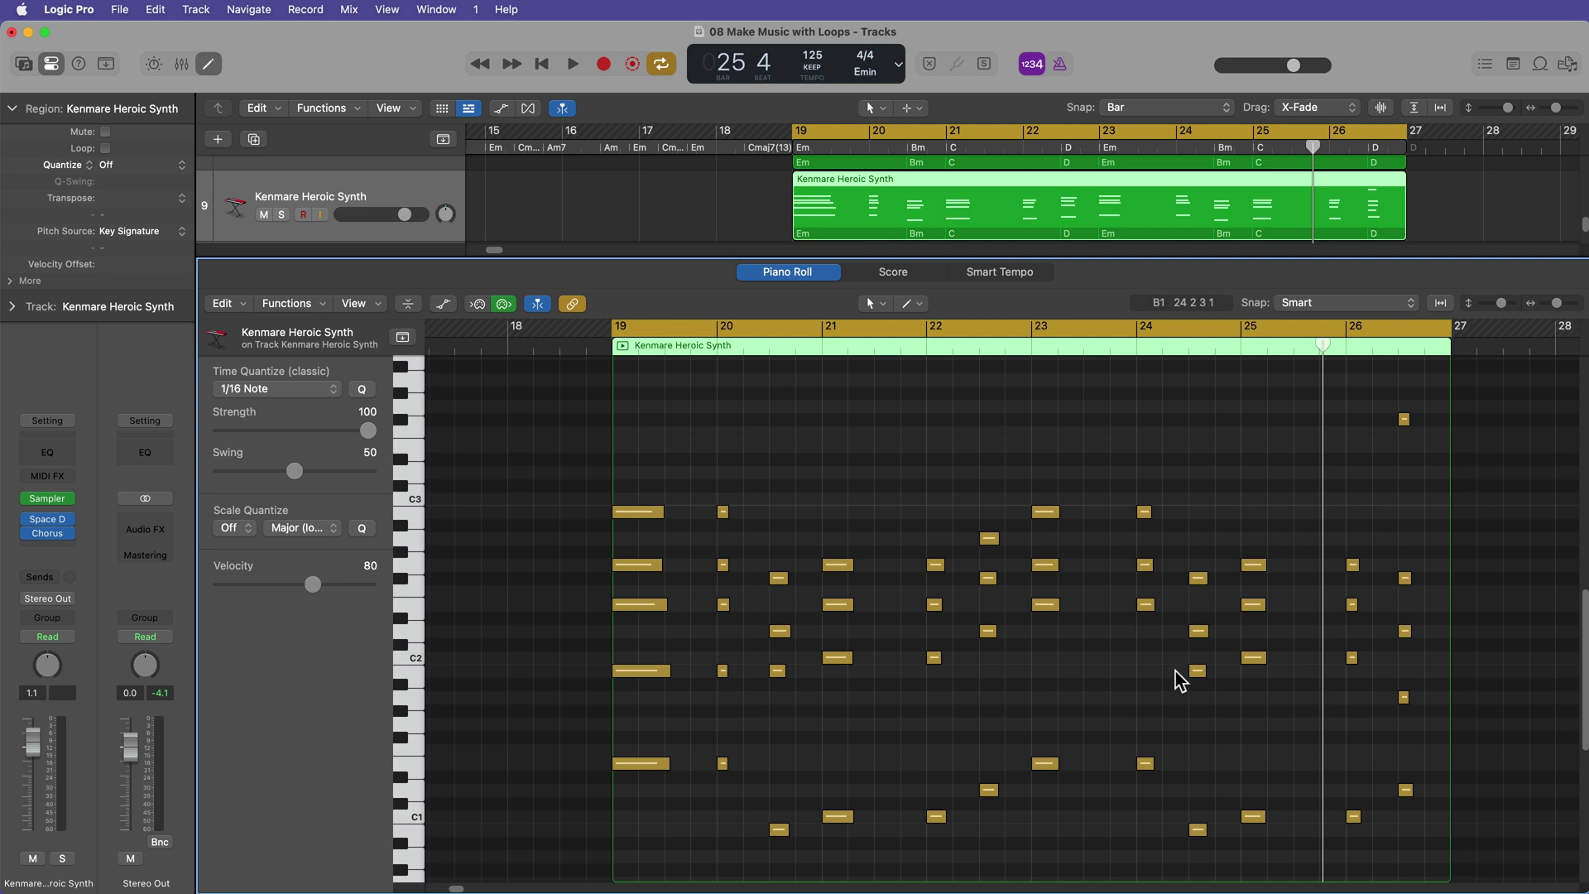
left_click_drag(500, 387, 1382, 482)
left_click_drag(497, 370, 1429, 721)
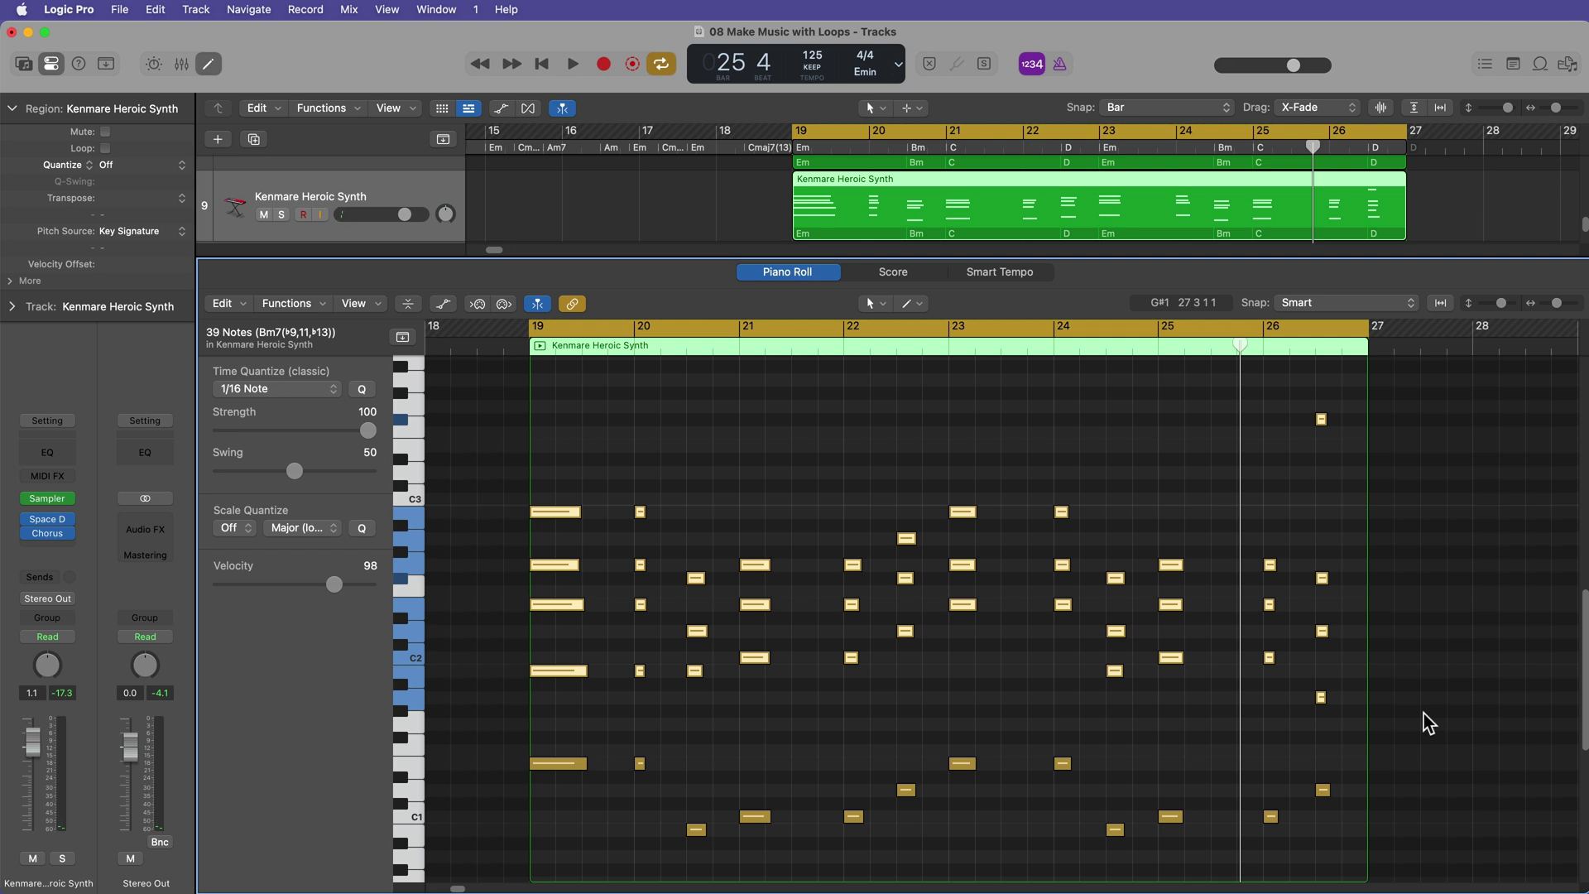
key("Delete")
scroll(1167, 631, "up", 2)
scroll(1169, 629, "down", 4)
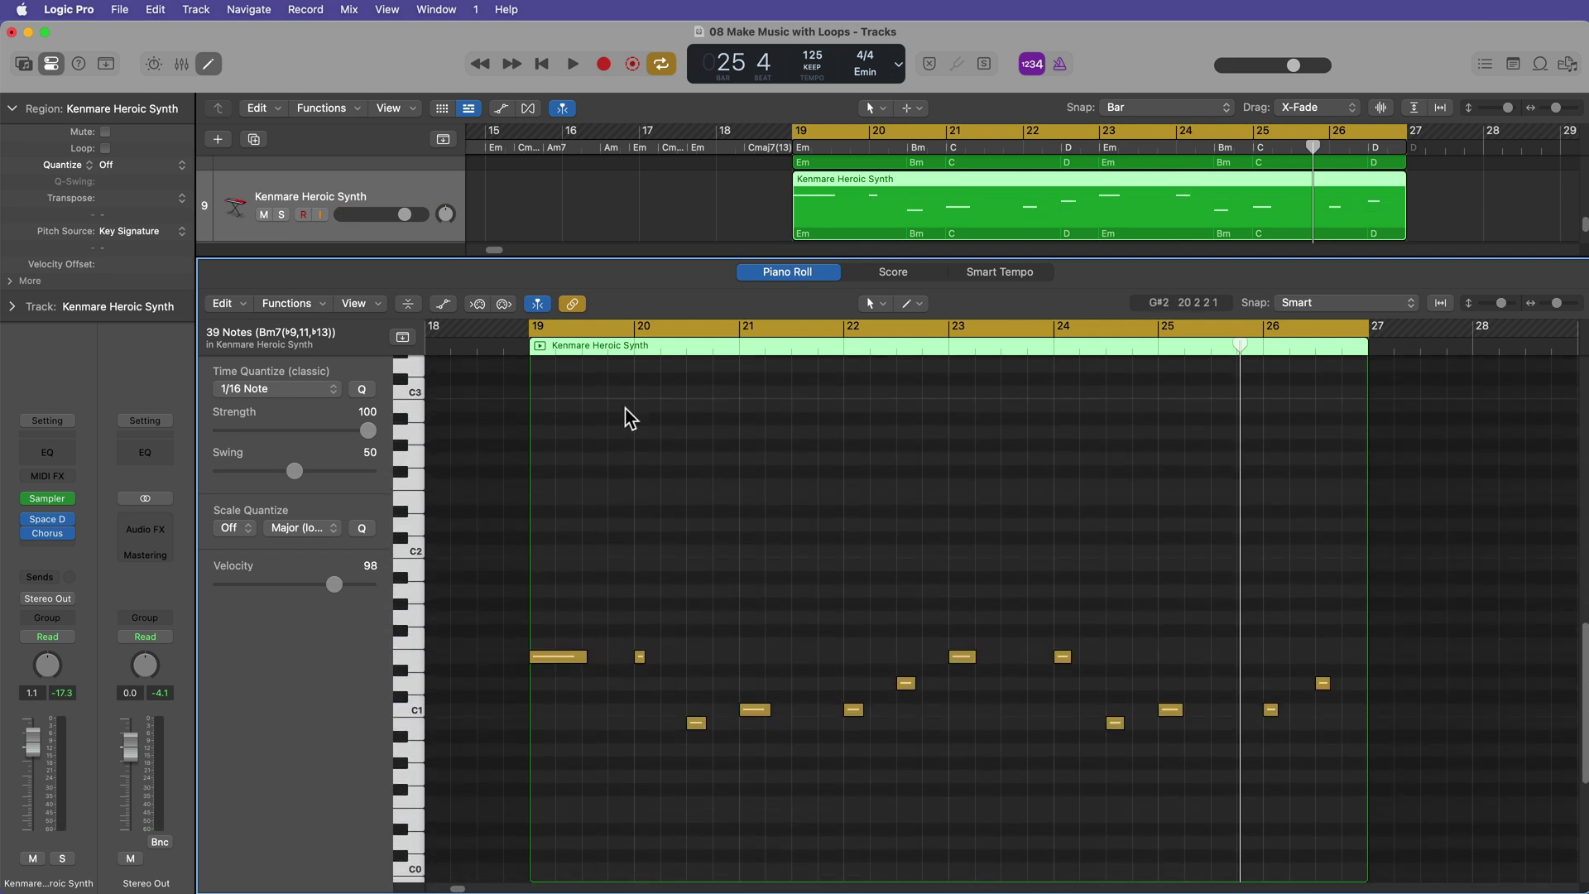
Test the Piano Roll's MIDI Out by selecting the remaining bass notes with it on and off, and close the editor.
left_click_drag(481, 565, 908, 822)
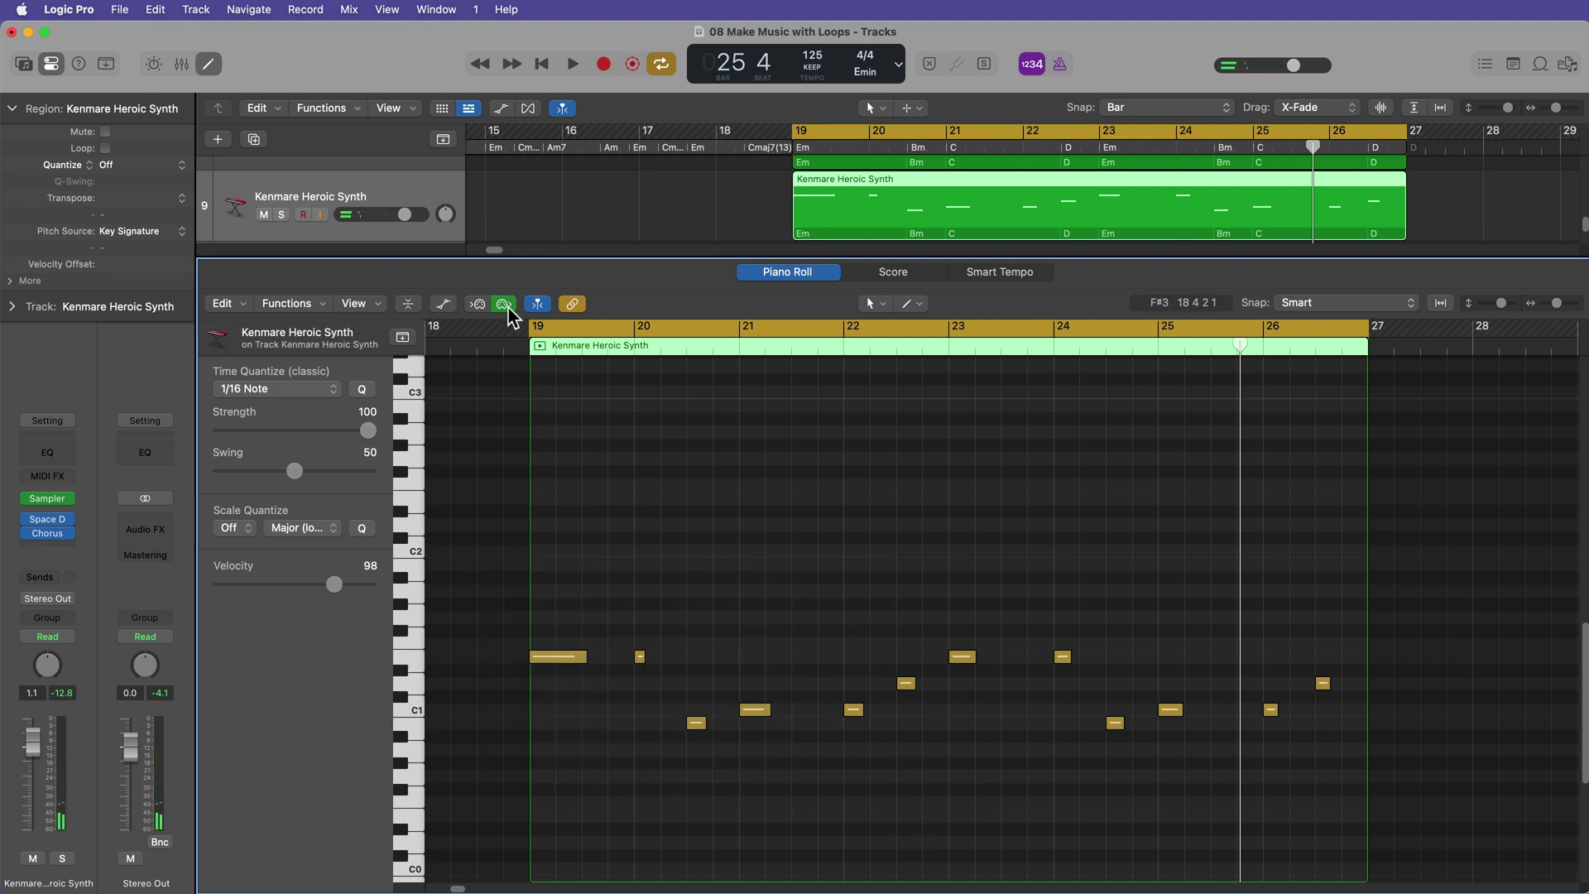
left_click_drag(482, 400, 1360, 827)
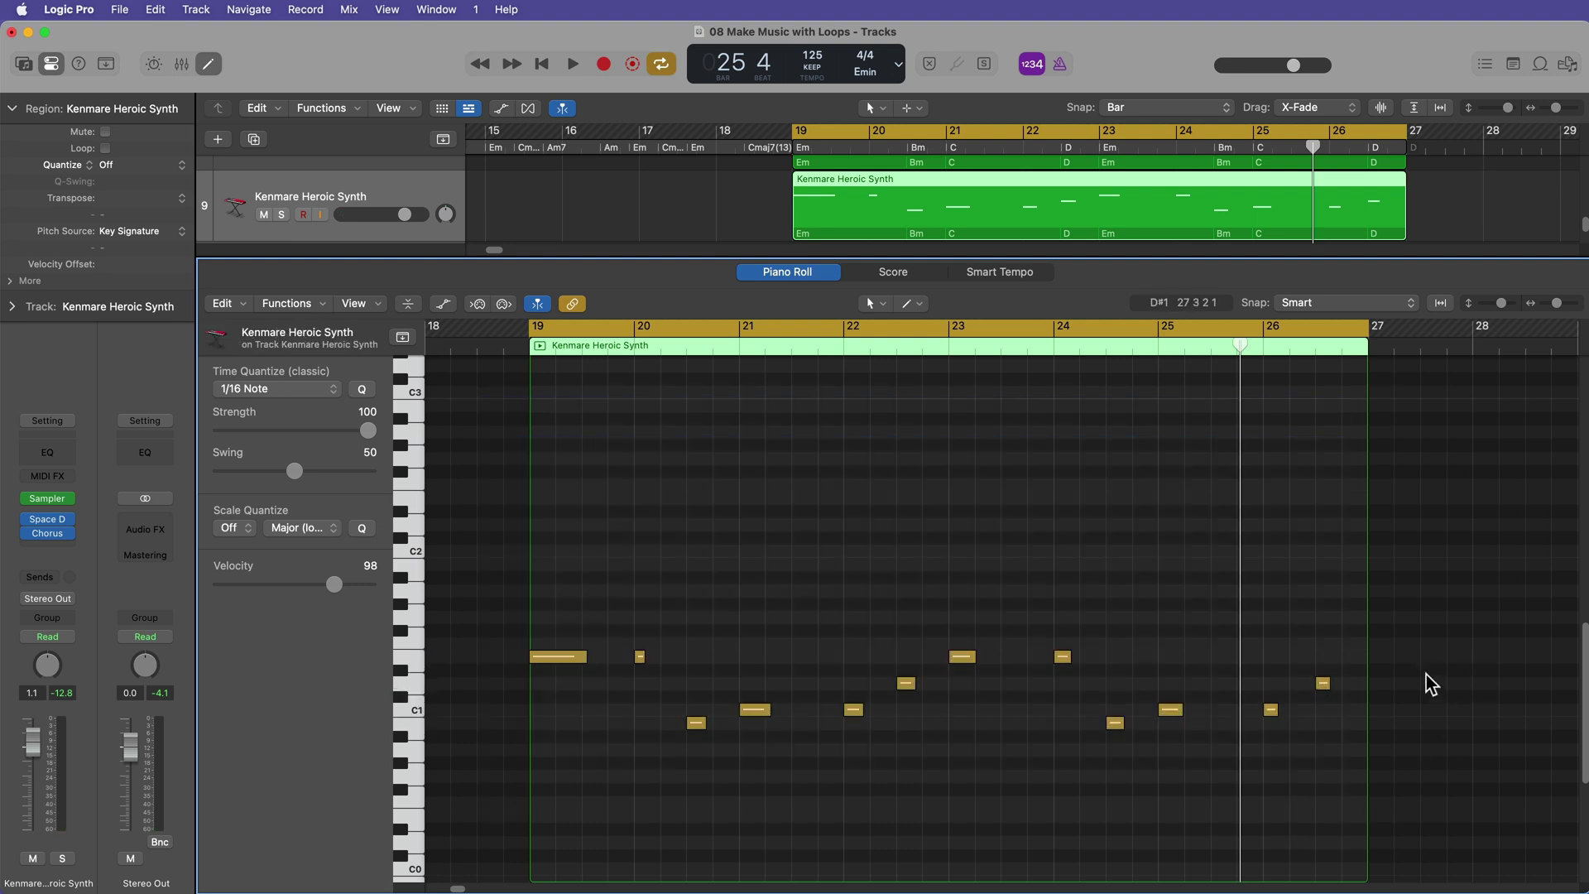
key("e")
Solo the duplicate Kenmare Heroic Synth track containing only the bass notes.
left_click(901, 703)
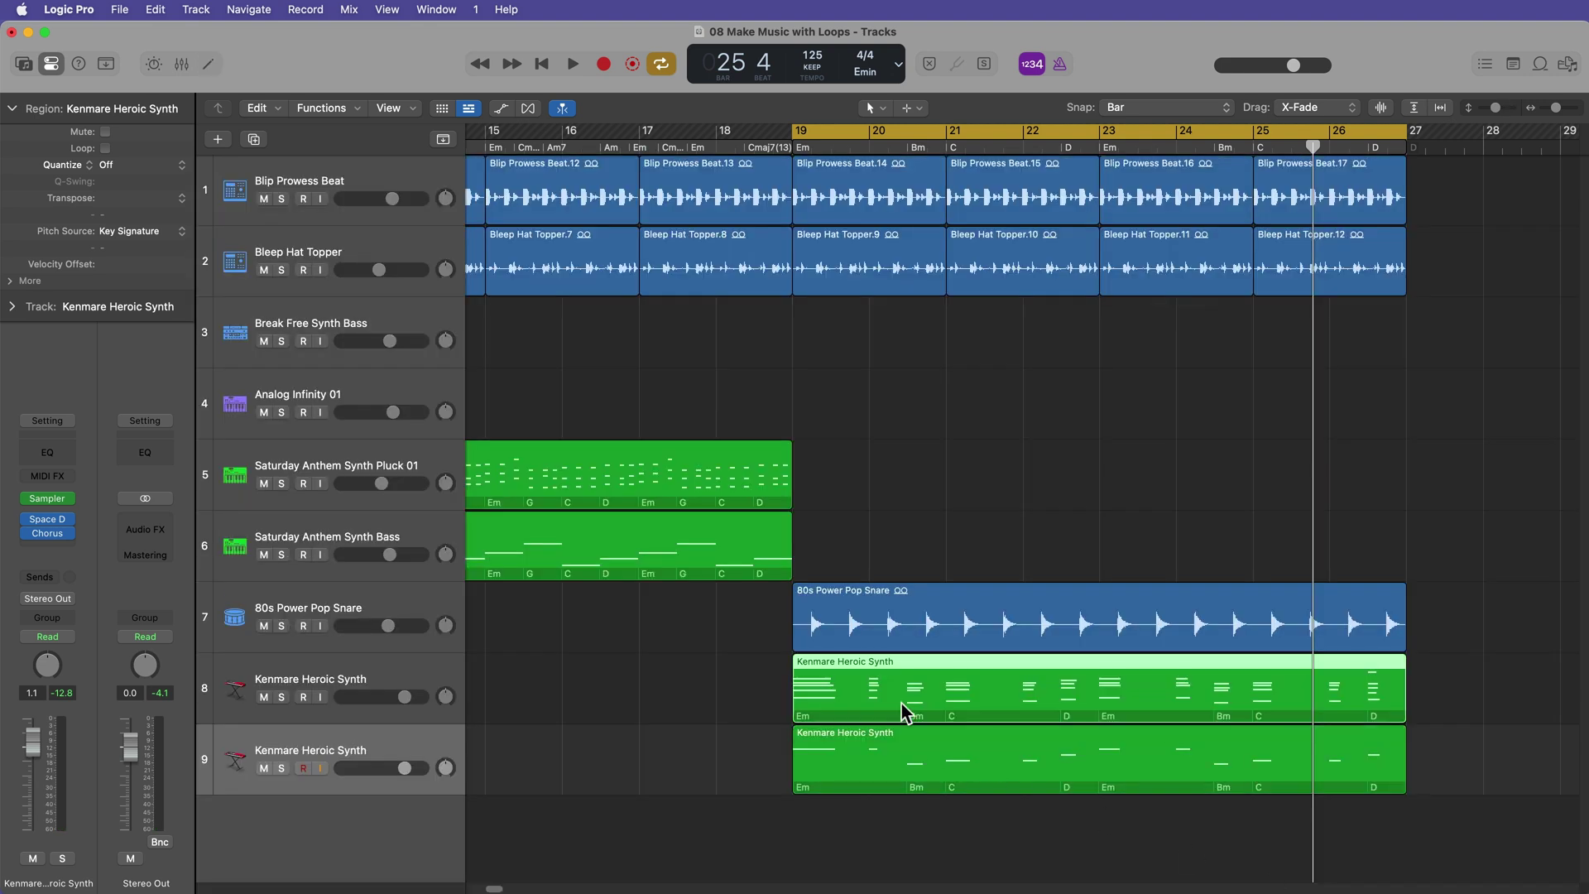
key("s")
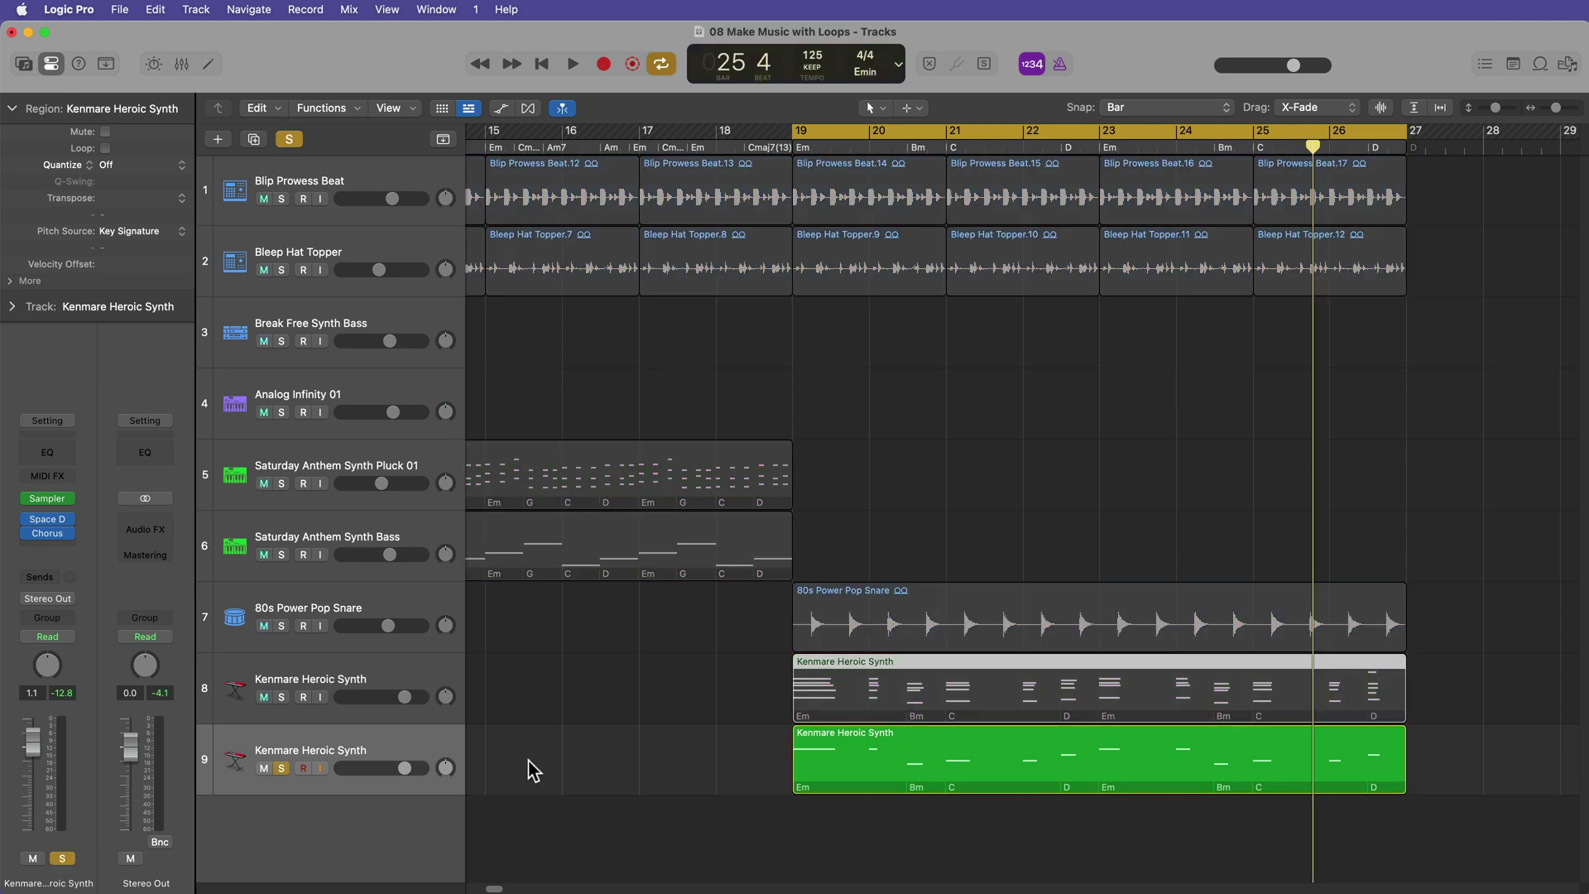
left_click(400, 751)
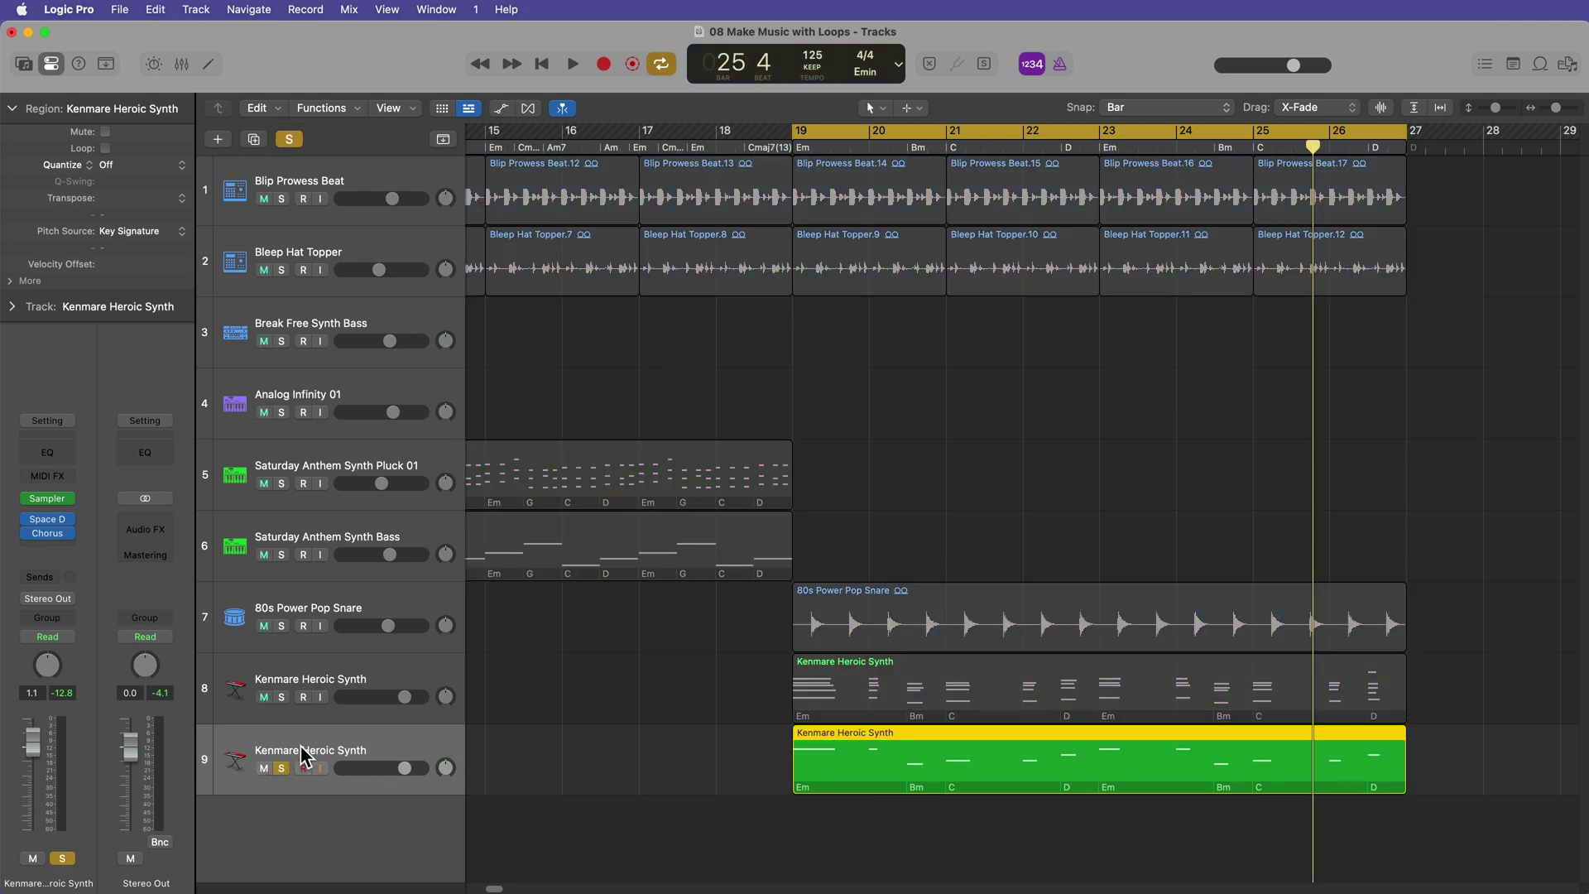
Load the 80s Pluck Bass patch from the Synthesizer Bass library category onto the duplicated Kenmare Heroic Synth track.
key("y")
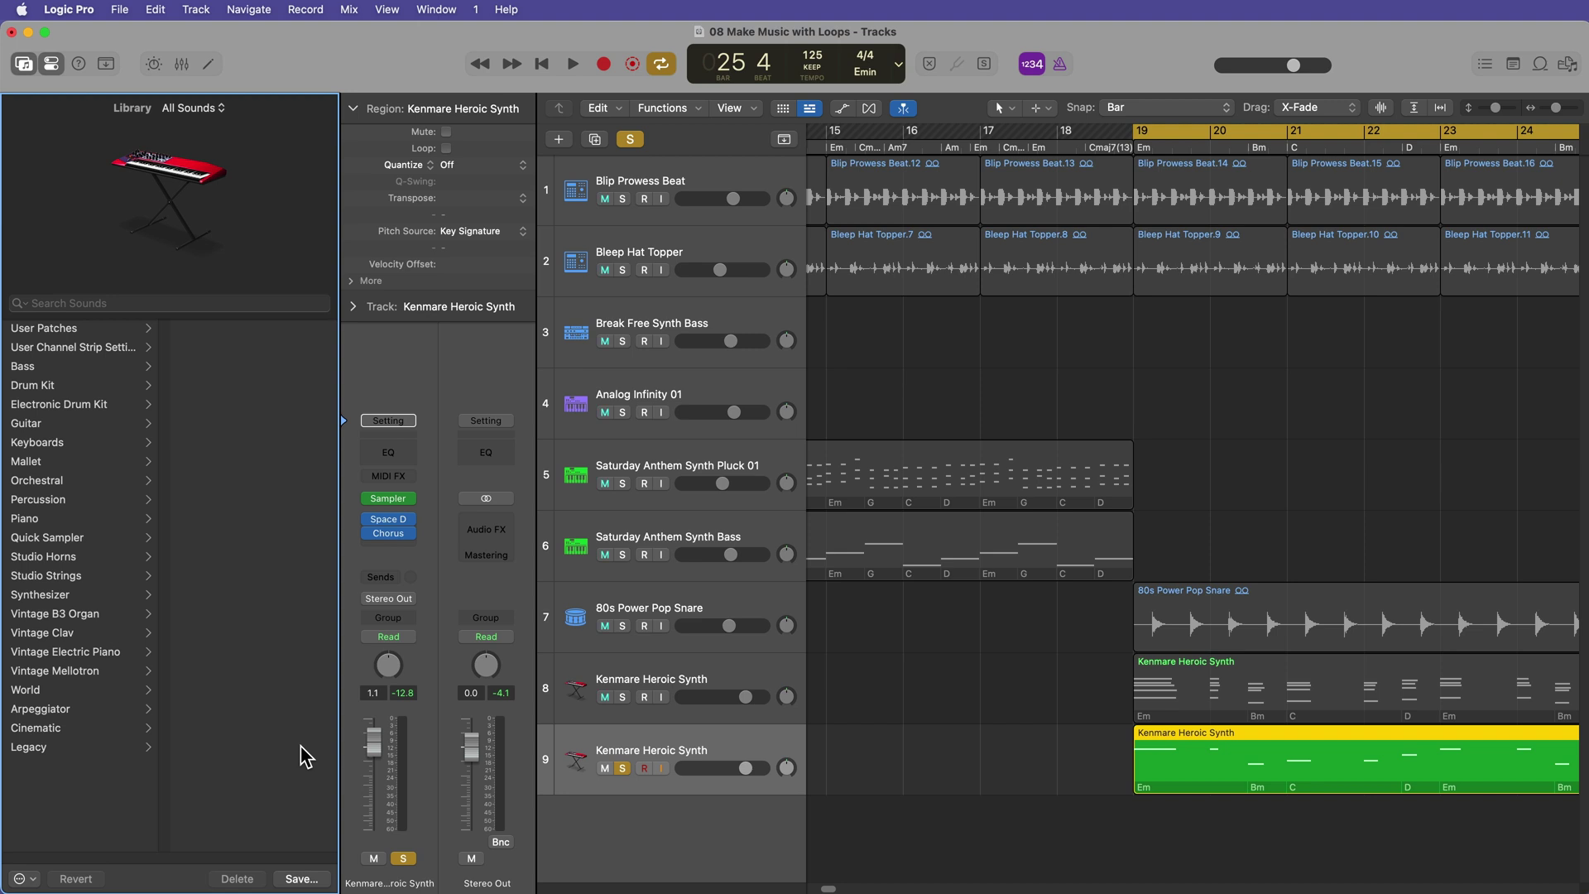
left_click(107, 596)
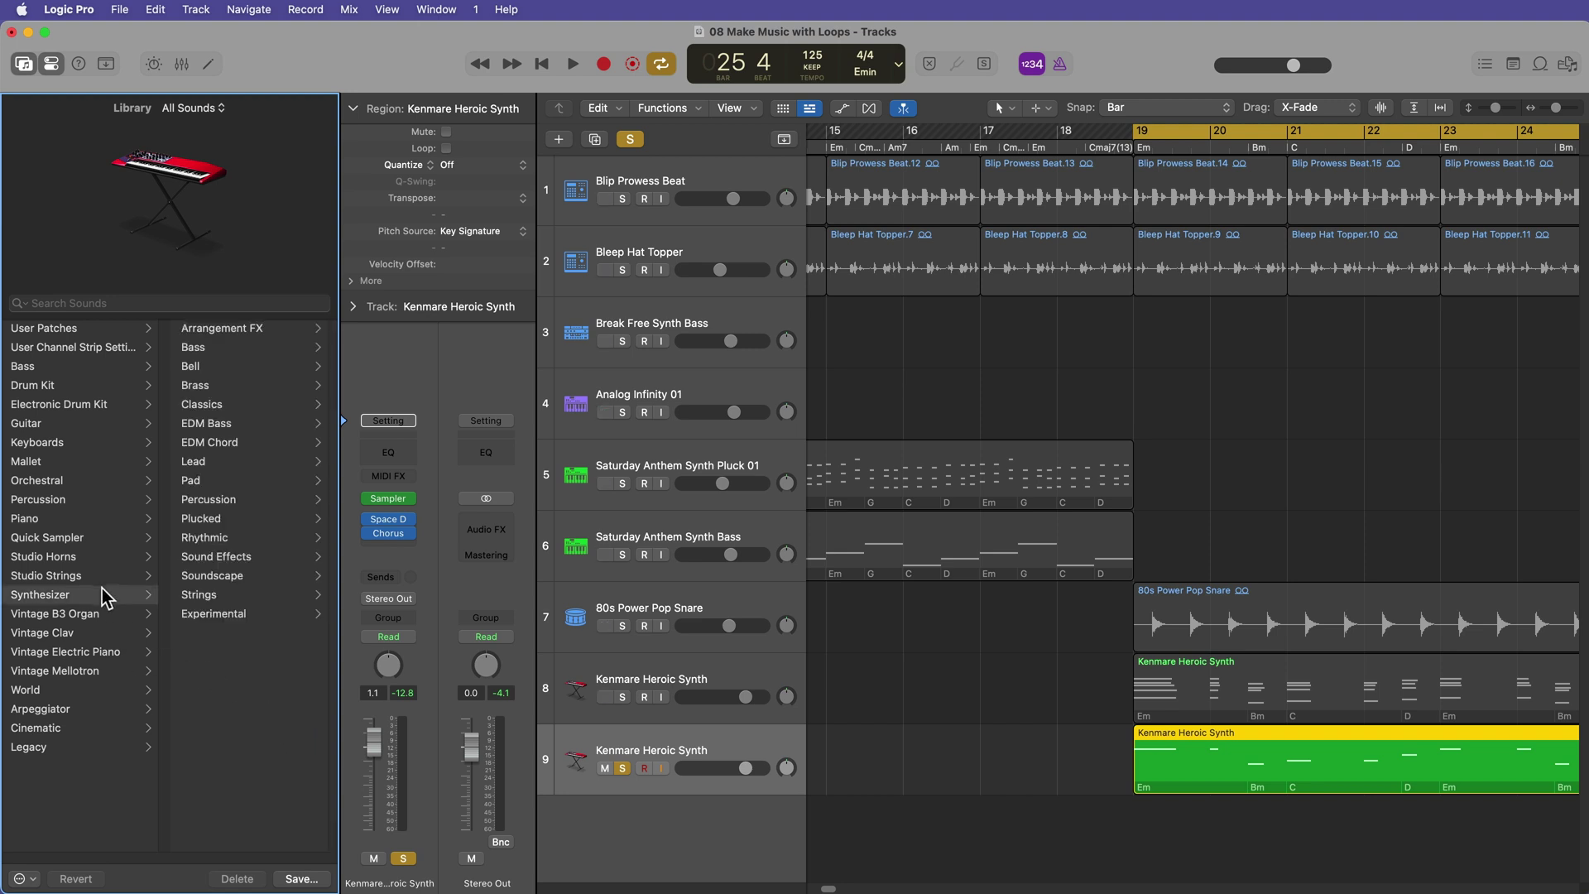
left_click(245, 348)
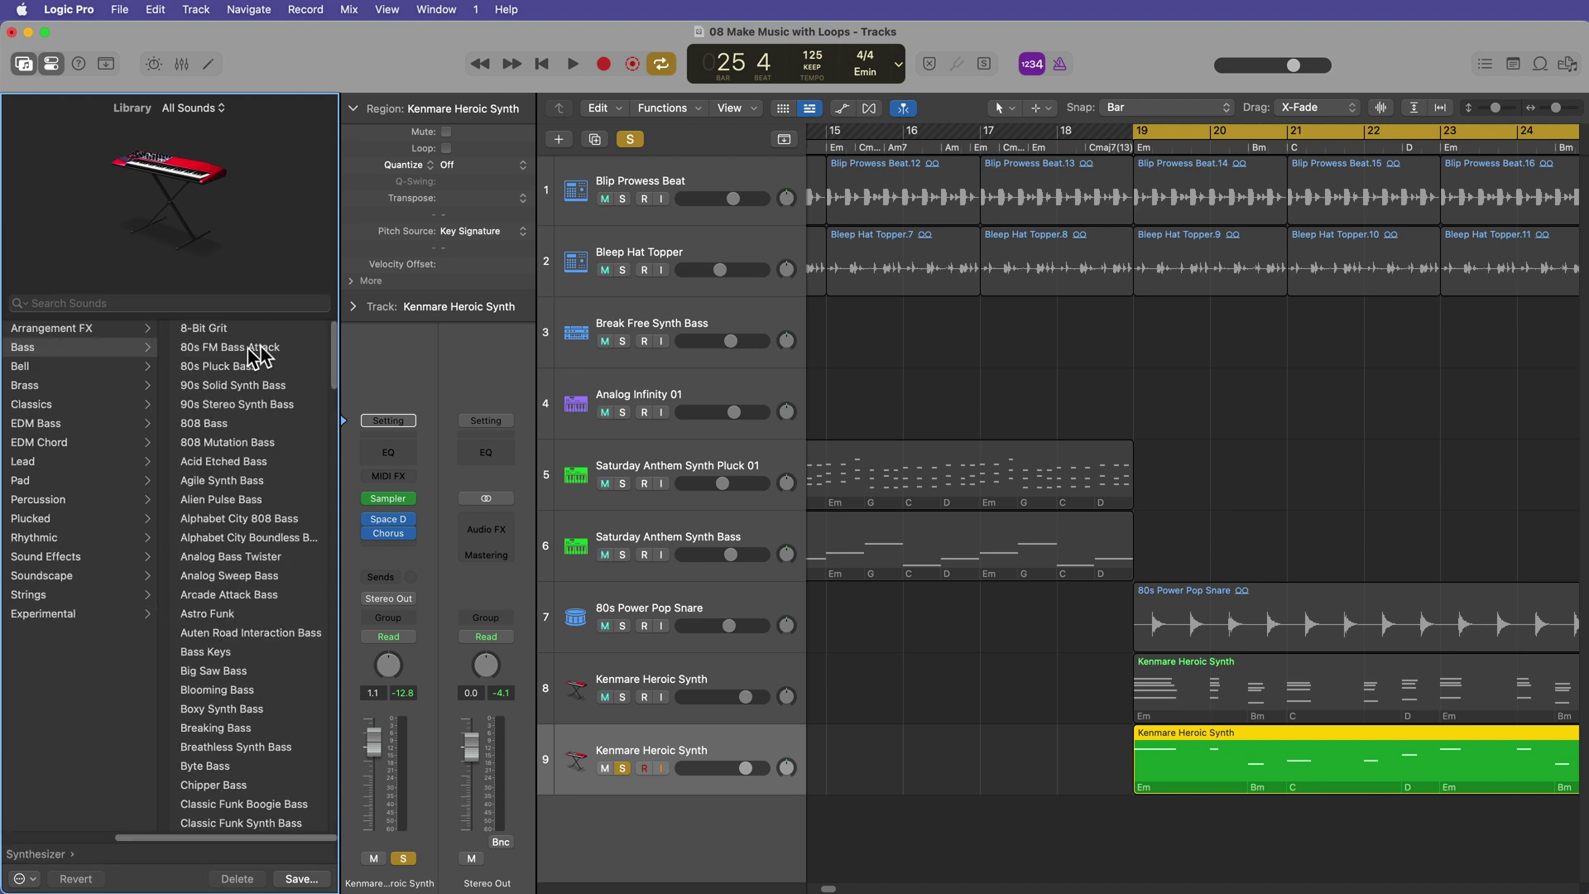
left_click(279, 366)
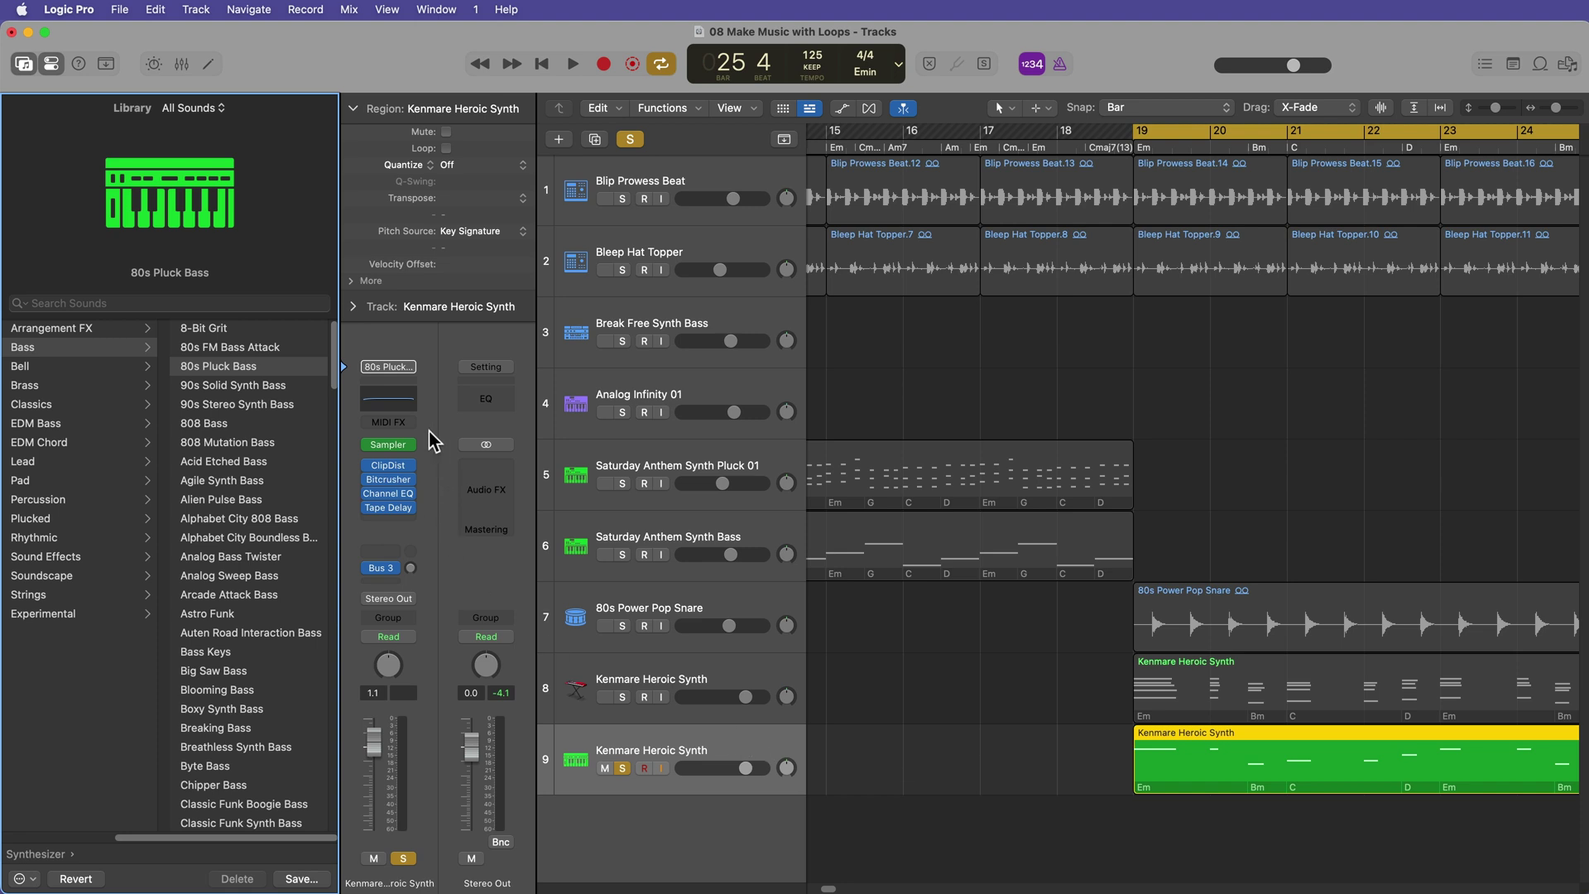
Play the bass part with the Kenmare Heroic Synth chord track soloed alongside it, and slightly lower the chord track's volume.
key("space")
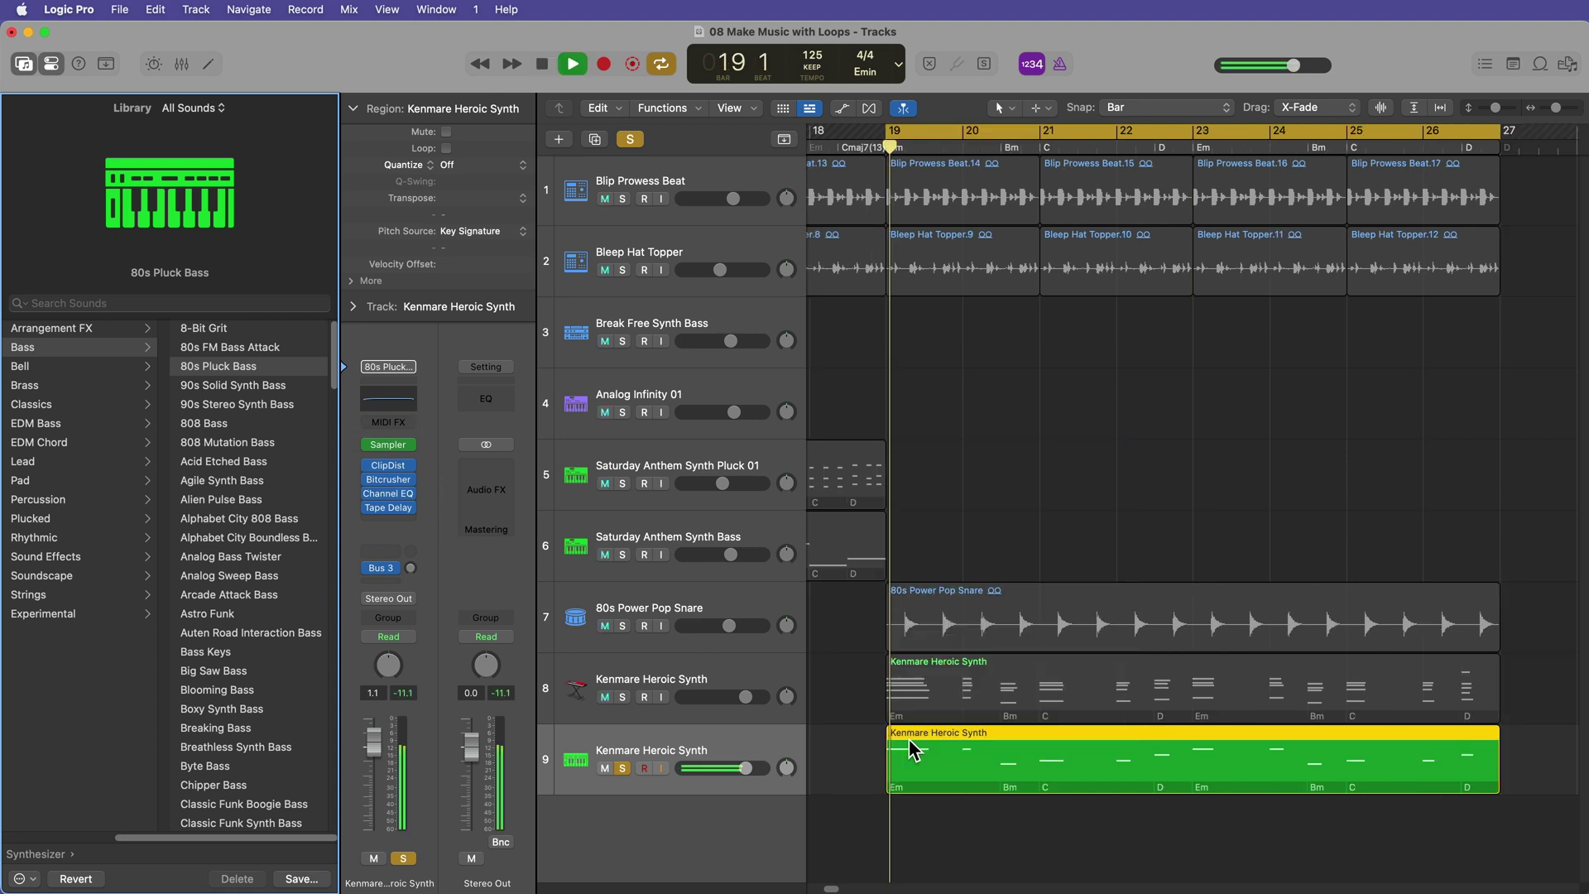
left_click(623, 697)
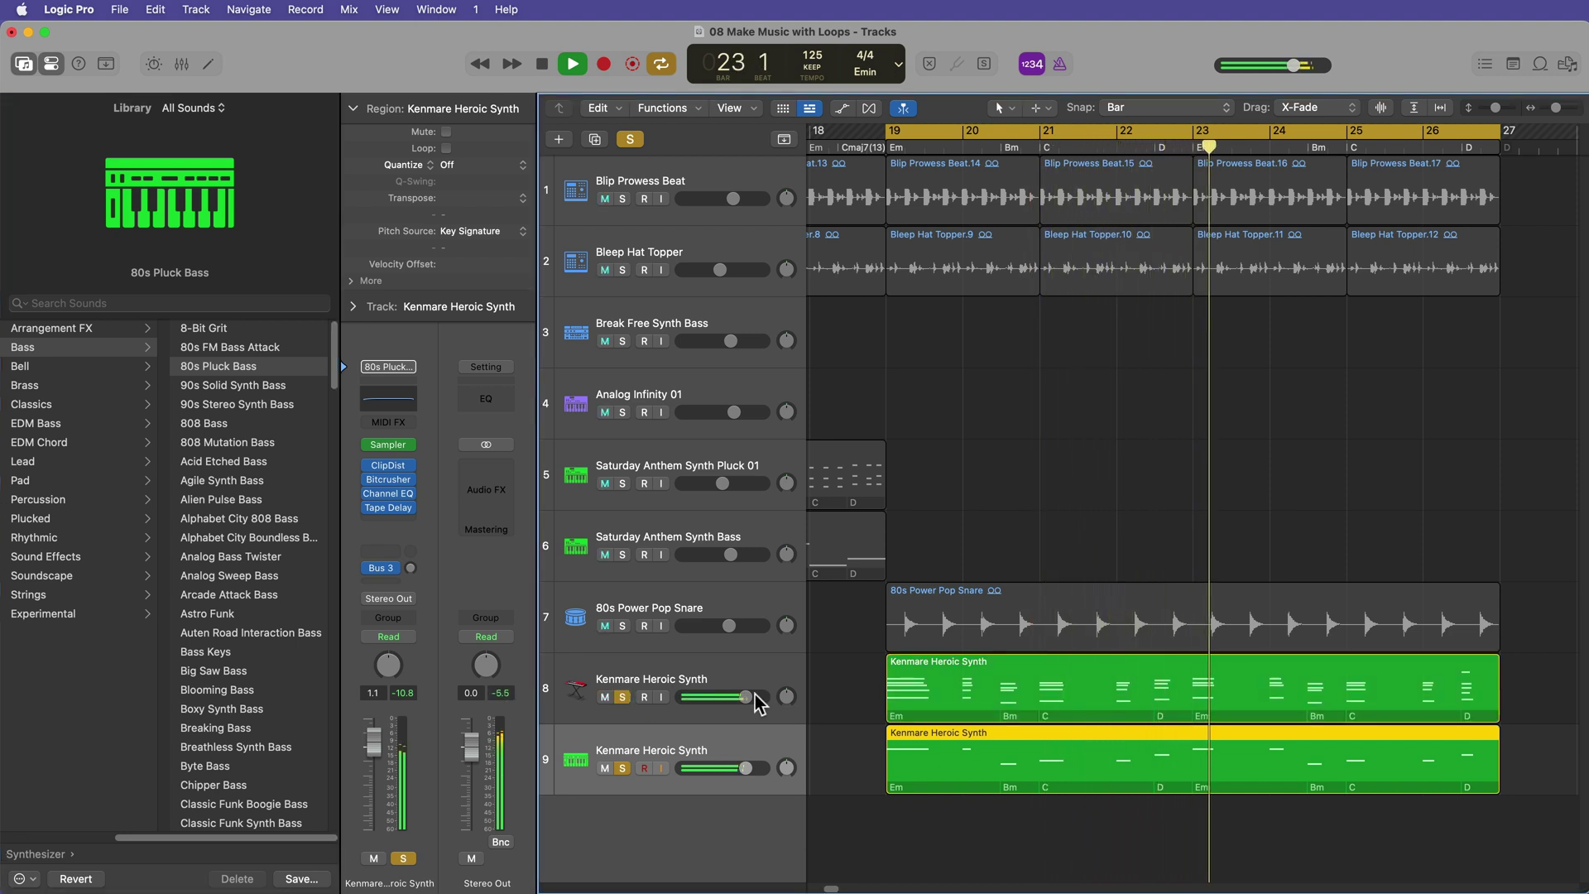
left_click(839, 717)
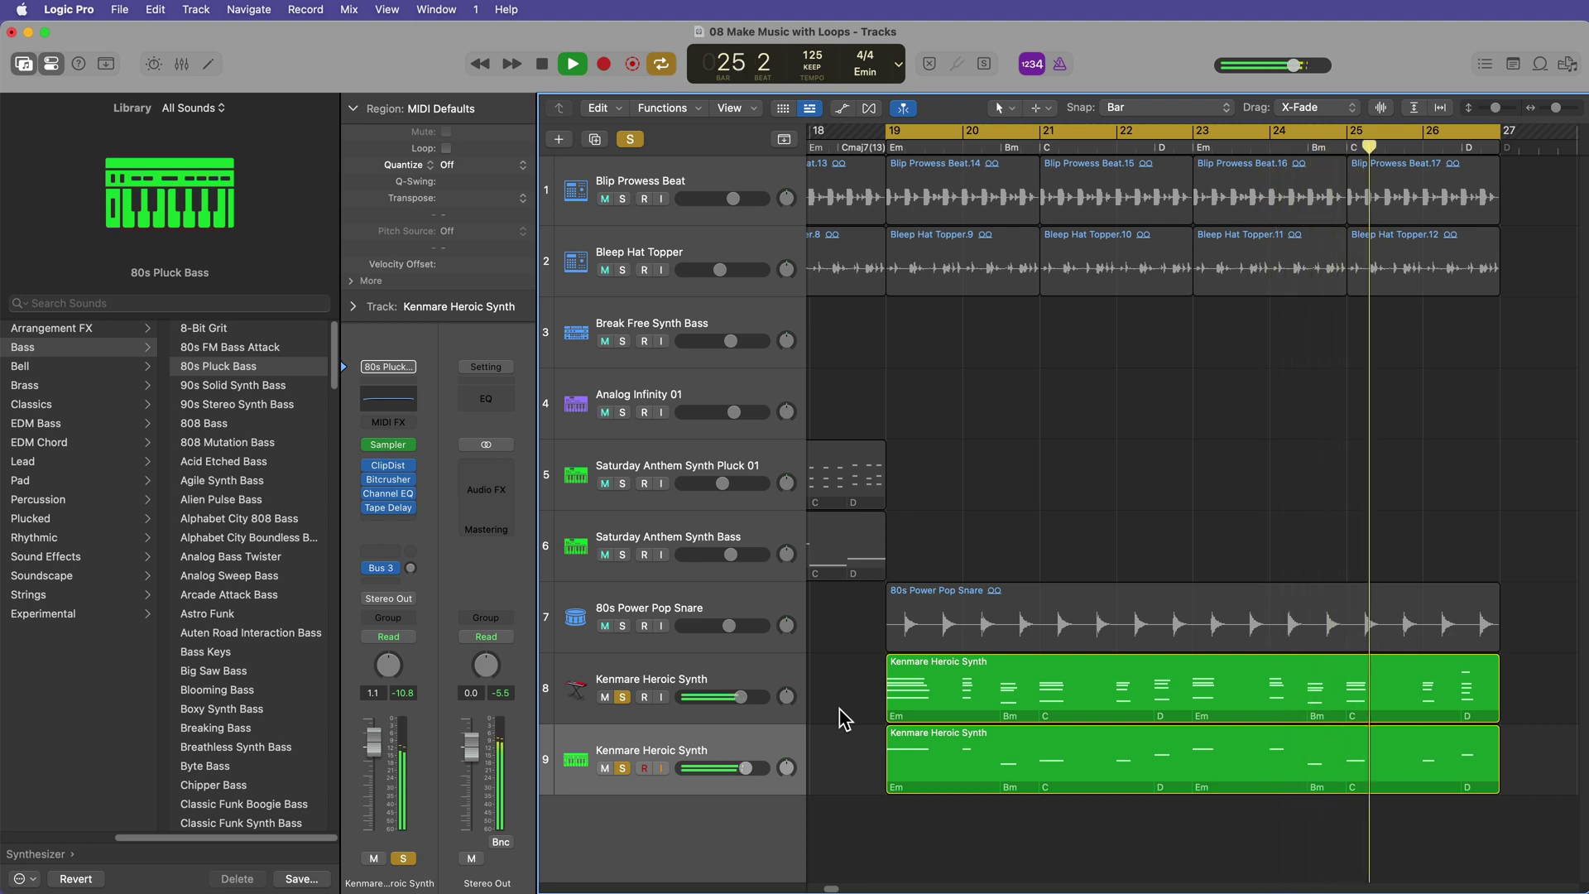
key("space")
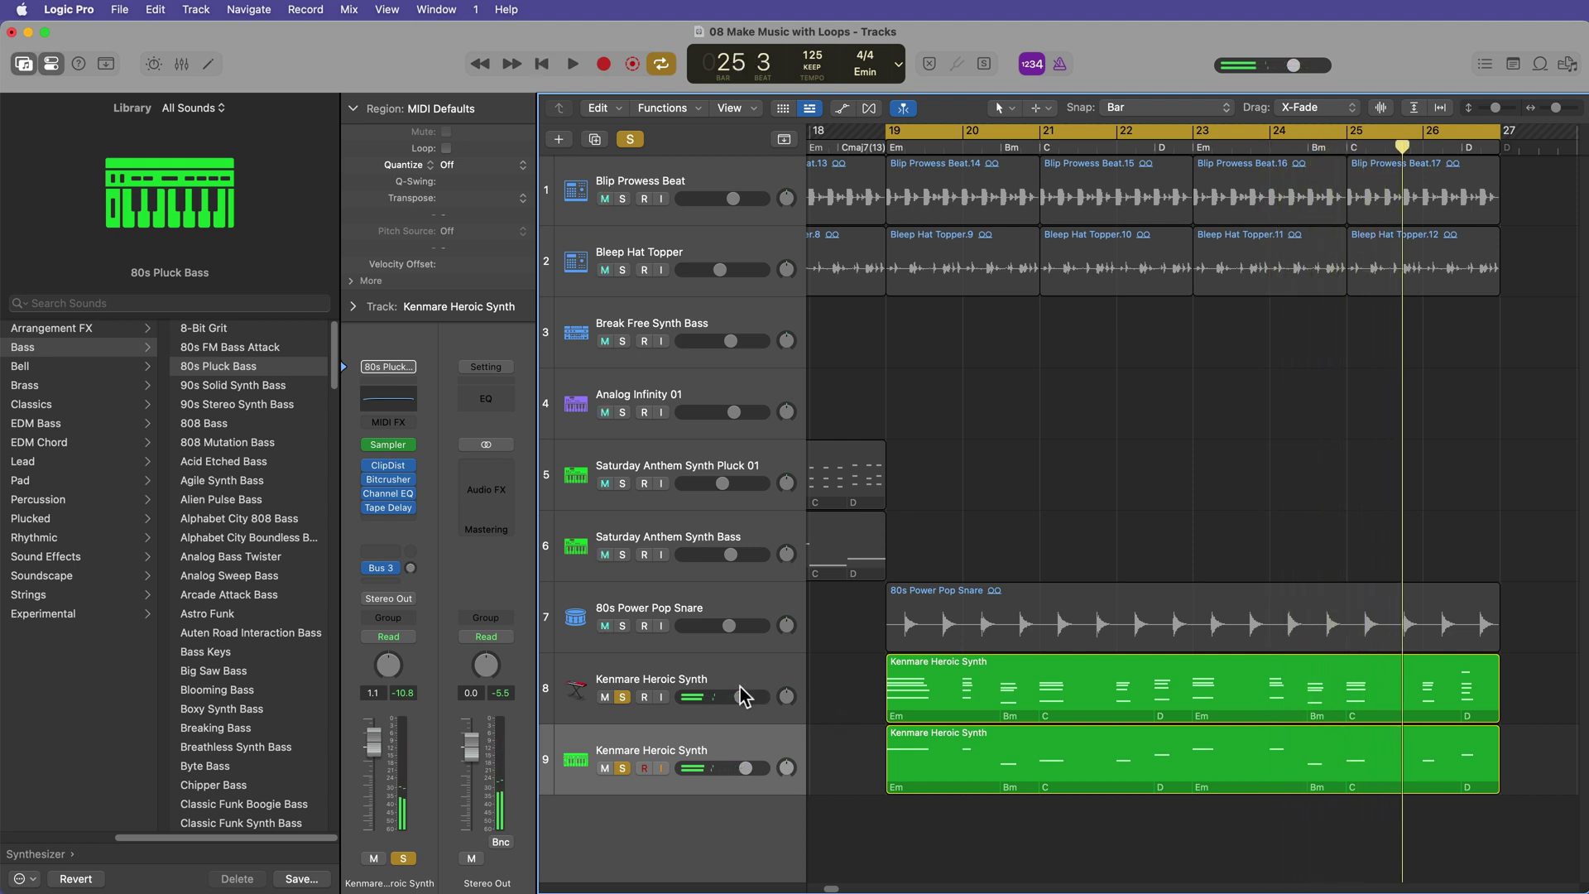
Transpose only the Kenmare Heroic Synth chord region on track 8 by +12 and play it back with the bass.
left_click(989, 682)
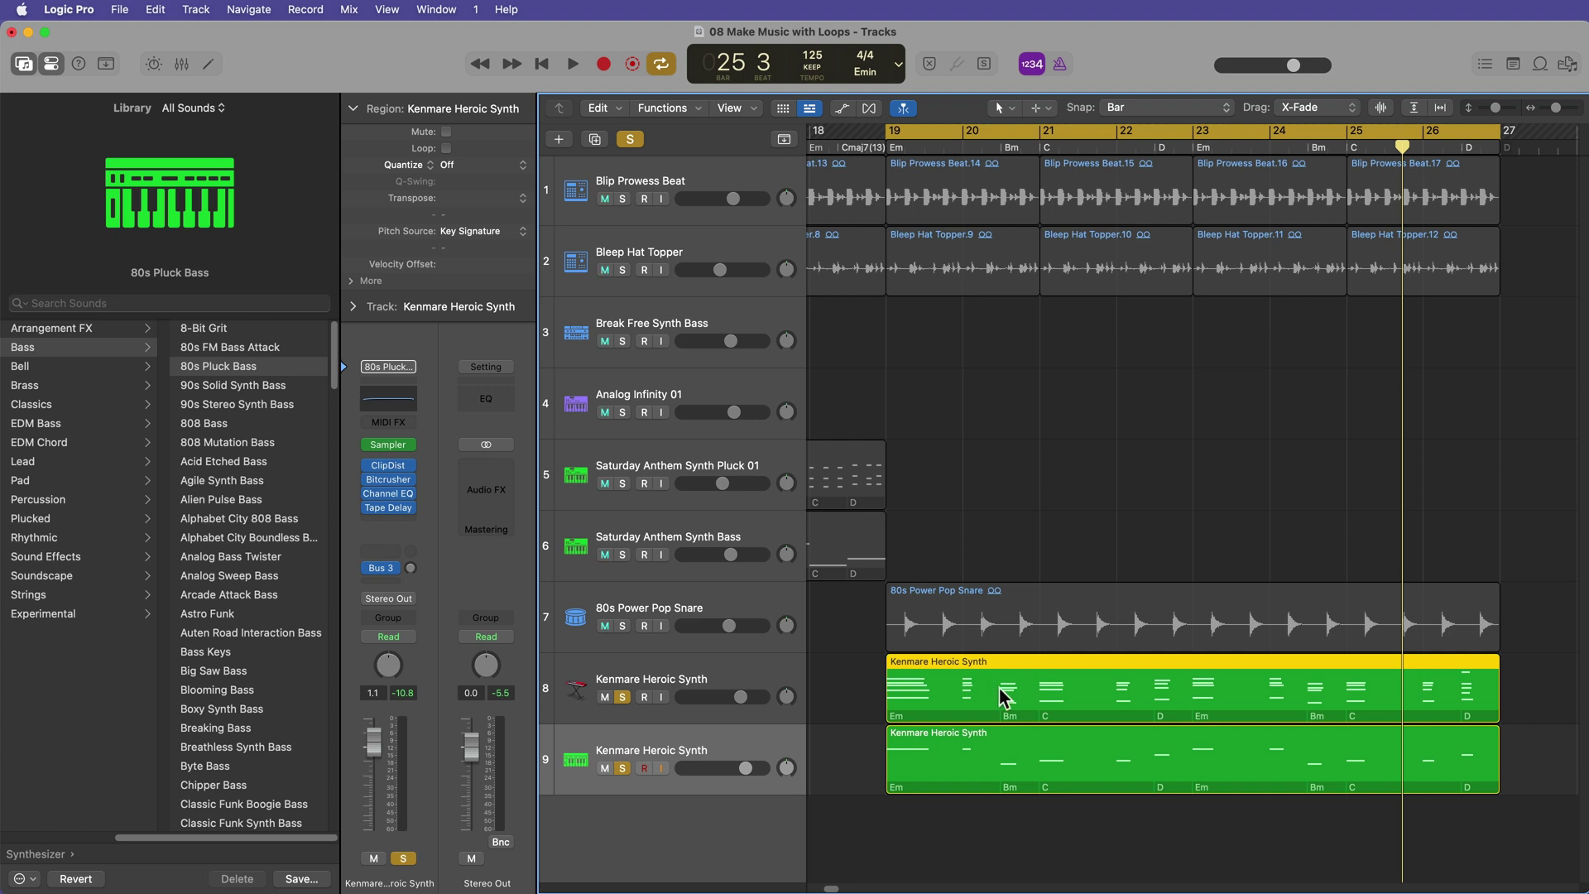
left_click(881, 670)
left_click(938, 683)
left_click(354, 108)
left_click(355, 107)
left_click(521, 200)
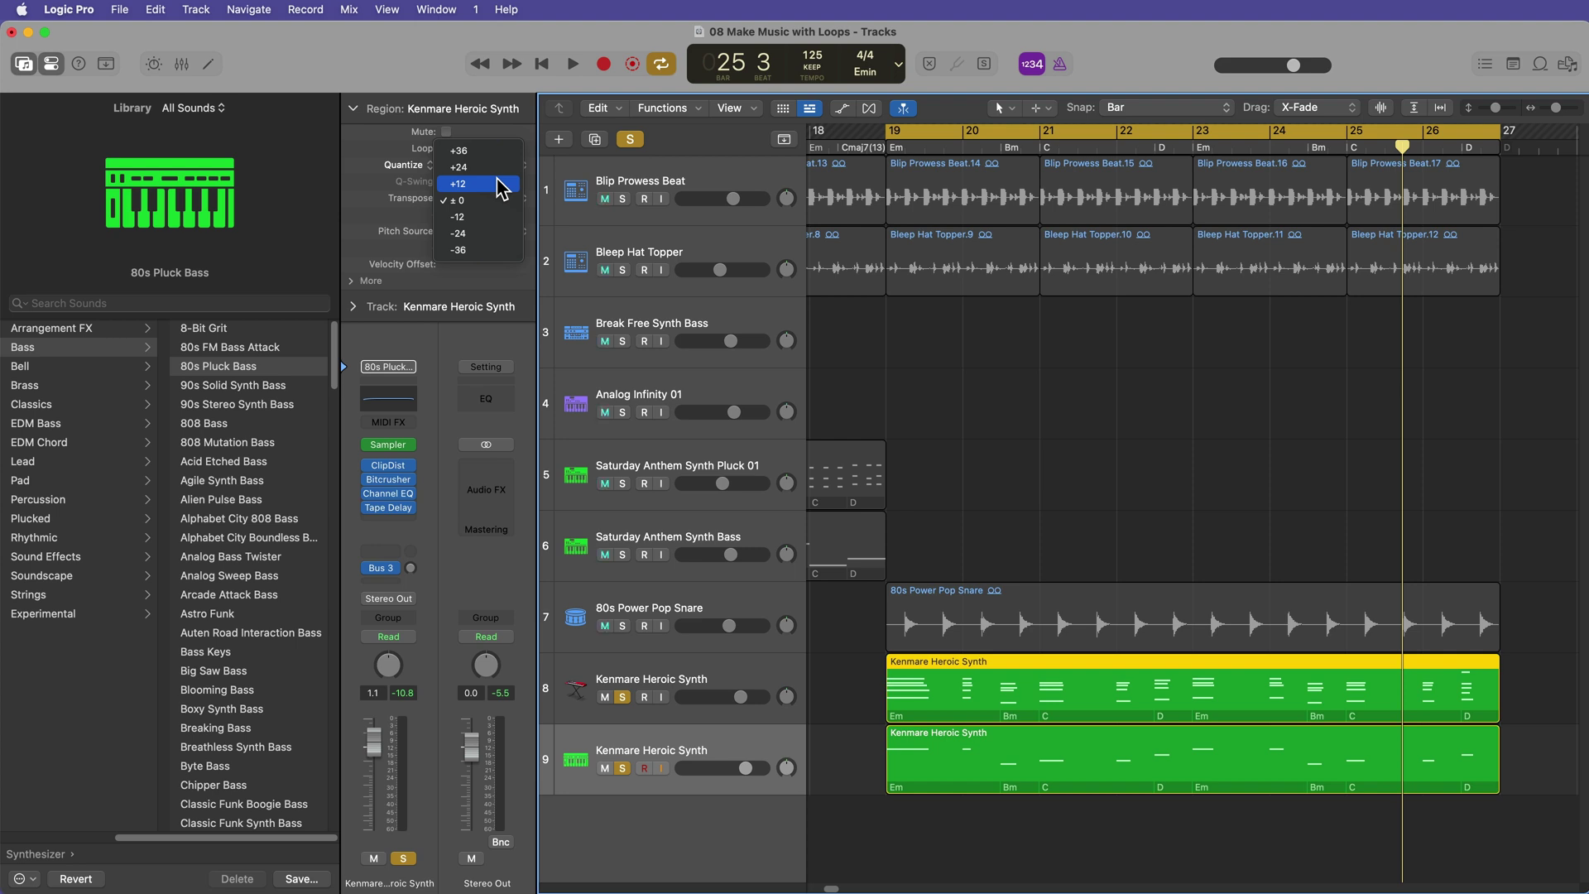
left_click(502, 186)
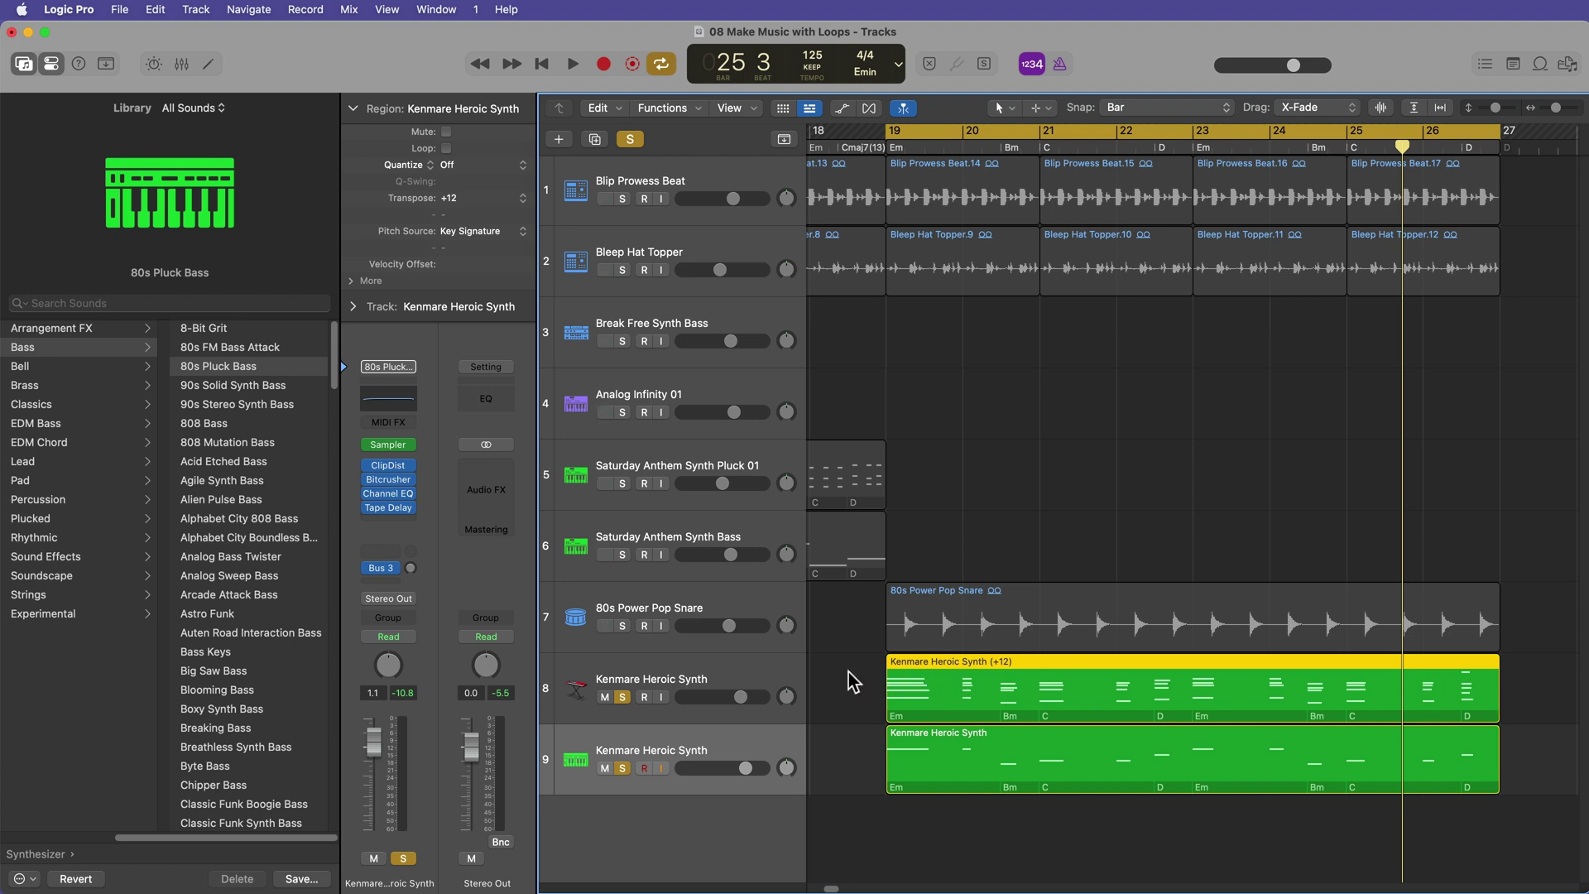
key("space")
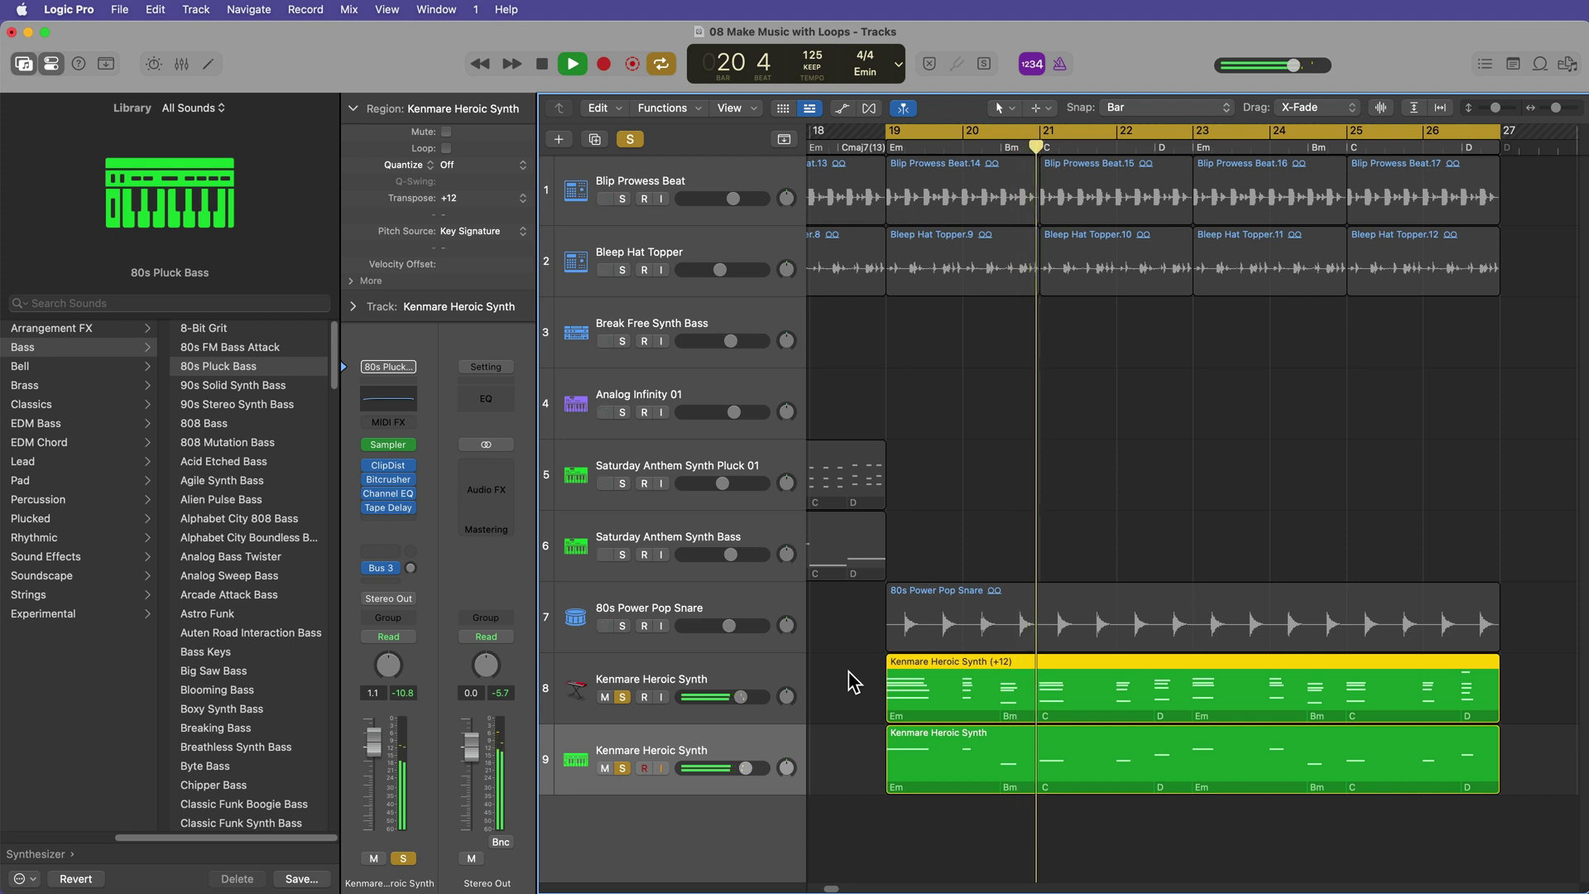
key("space")
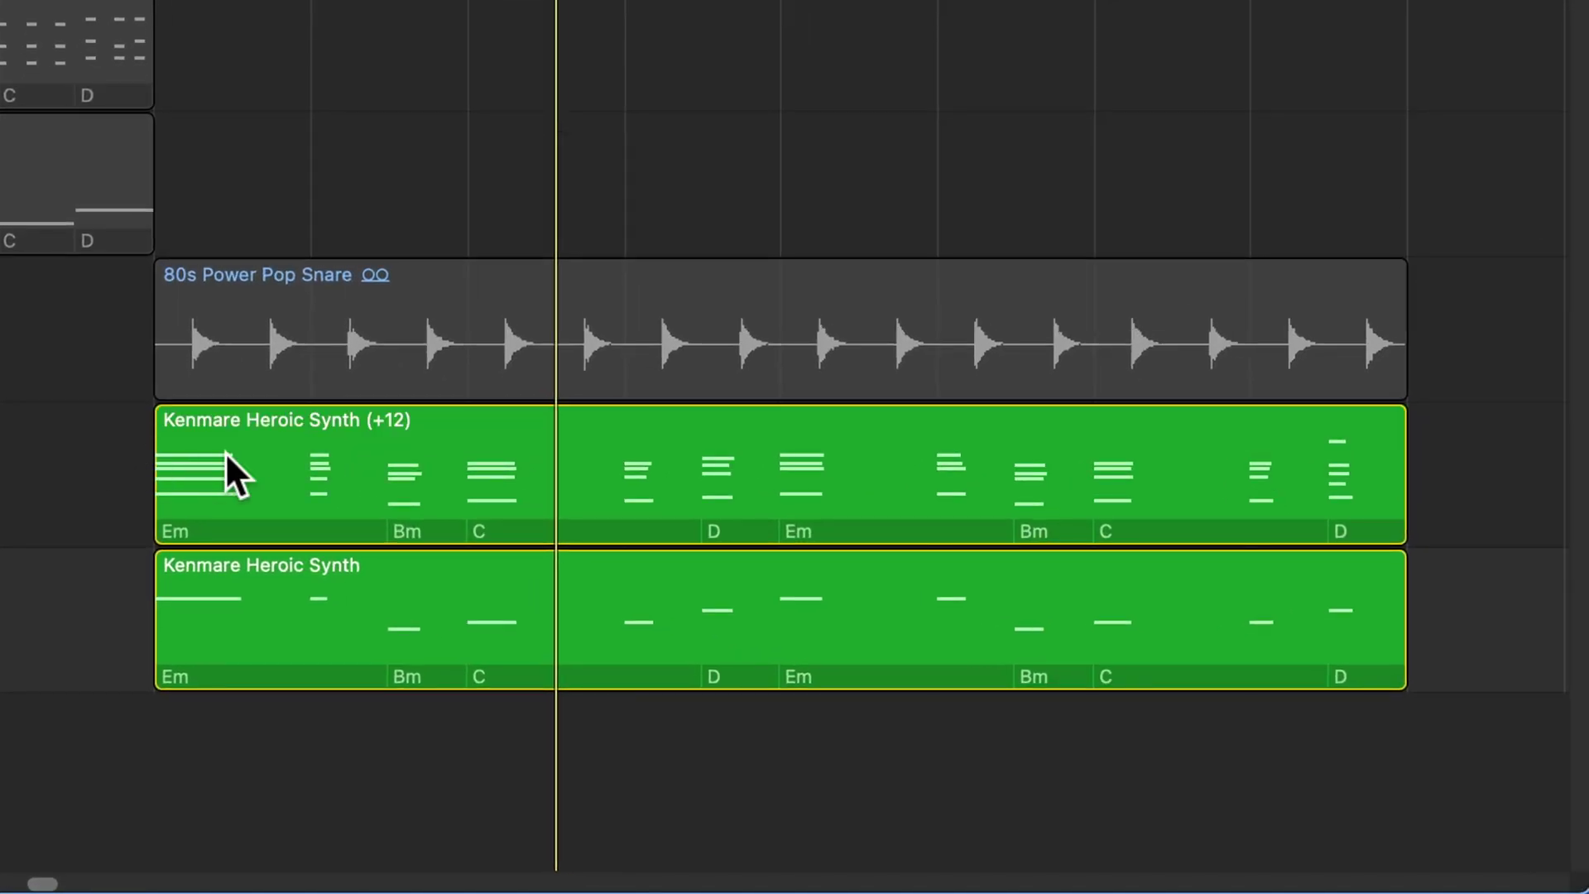
Try transposing the Kenmare Heroic Synth chord region up and down repeatedly in octave steps.
left_click(225, 452)
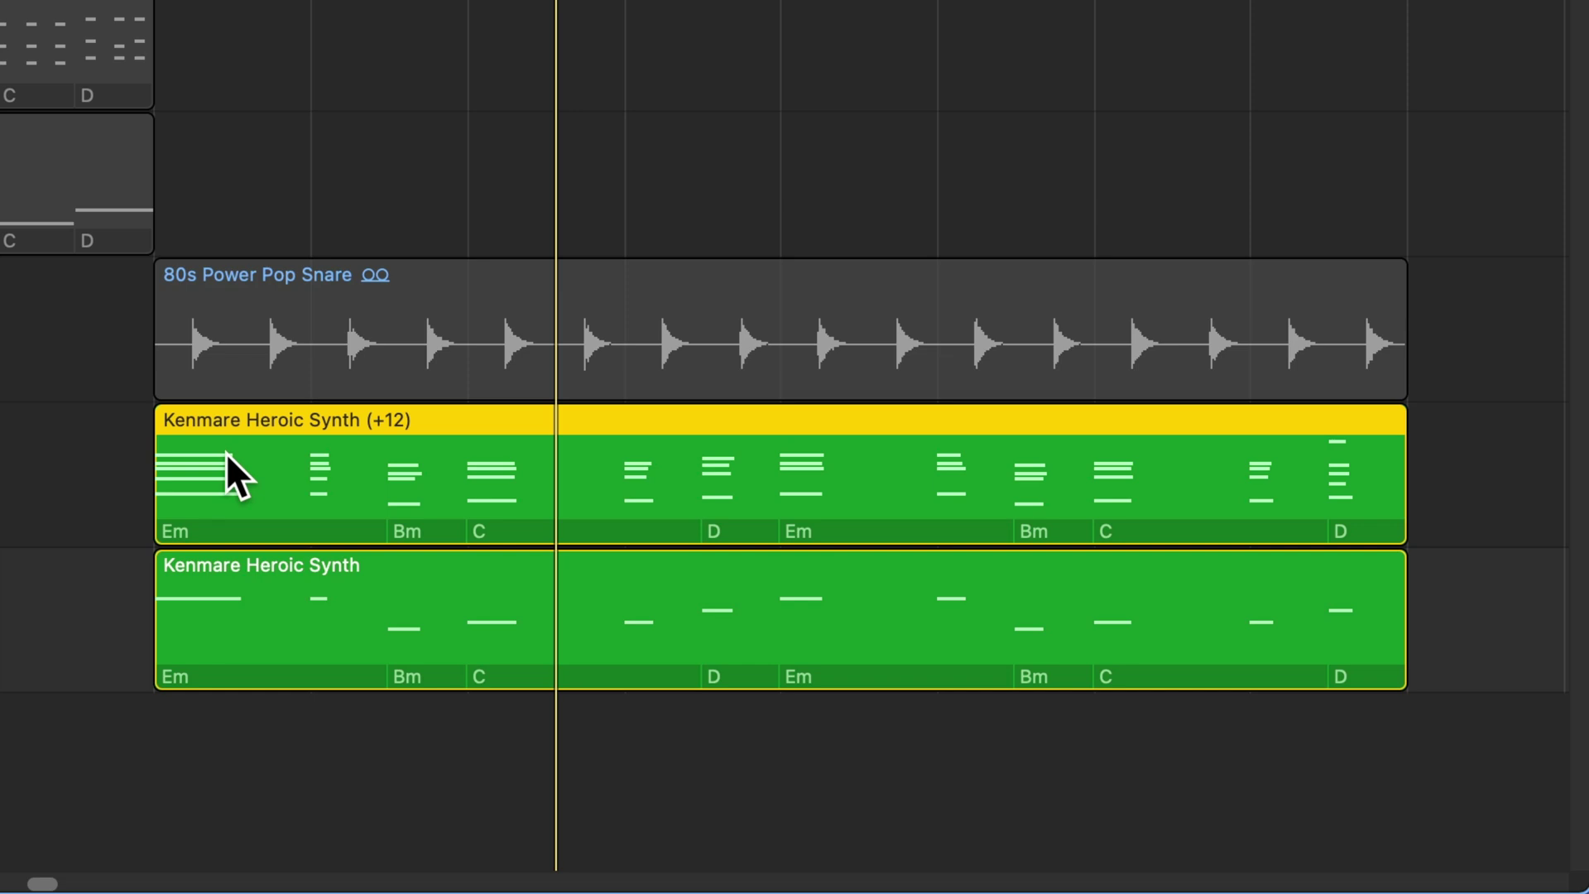
key("alt+shift+Down")
key("alt+shift+Up")
key("alt+shift+Up")
key("alt+shift+Down")
key("alt+shift+Down")
key("alt+shift+Down")
key("alt+shift+Up")
key("alt+shift+Up")
key("alt+shift+Up")
key("alt+shift+Down")
key("alt+shift+Down")
key("alt+shift+Down")
key("alt+shift+Up")
key("alt+shift+Up")
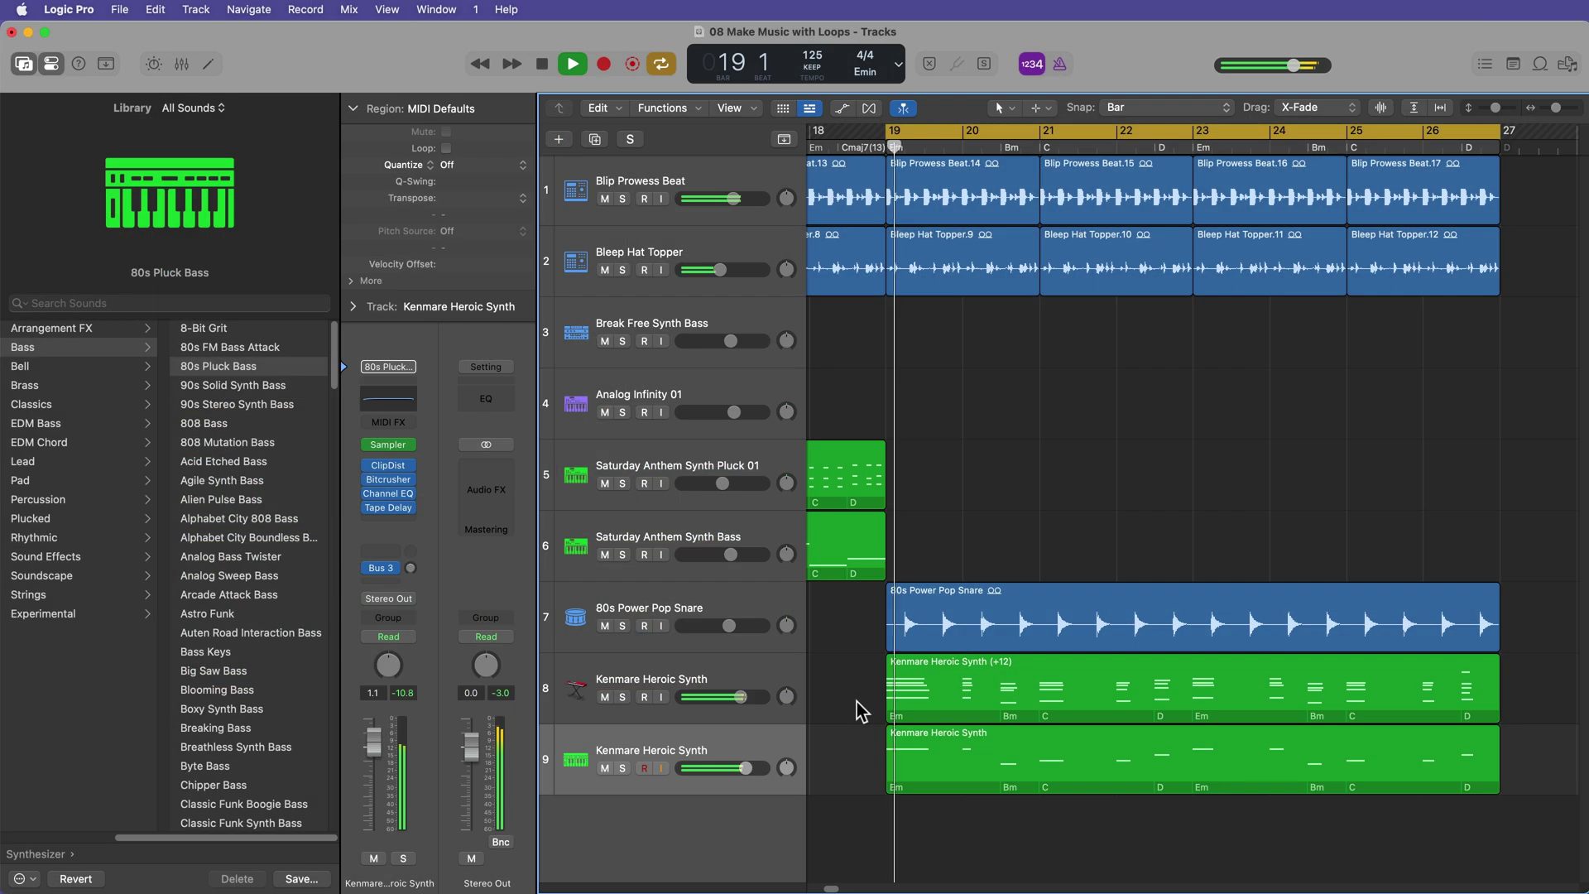
Lower the Kenmare Heroic Synth chord track's volume further during playback of the full arrangement, and turn off cycle mode.
key("super+Left")
key("super+Left")
key("super+Left")
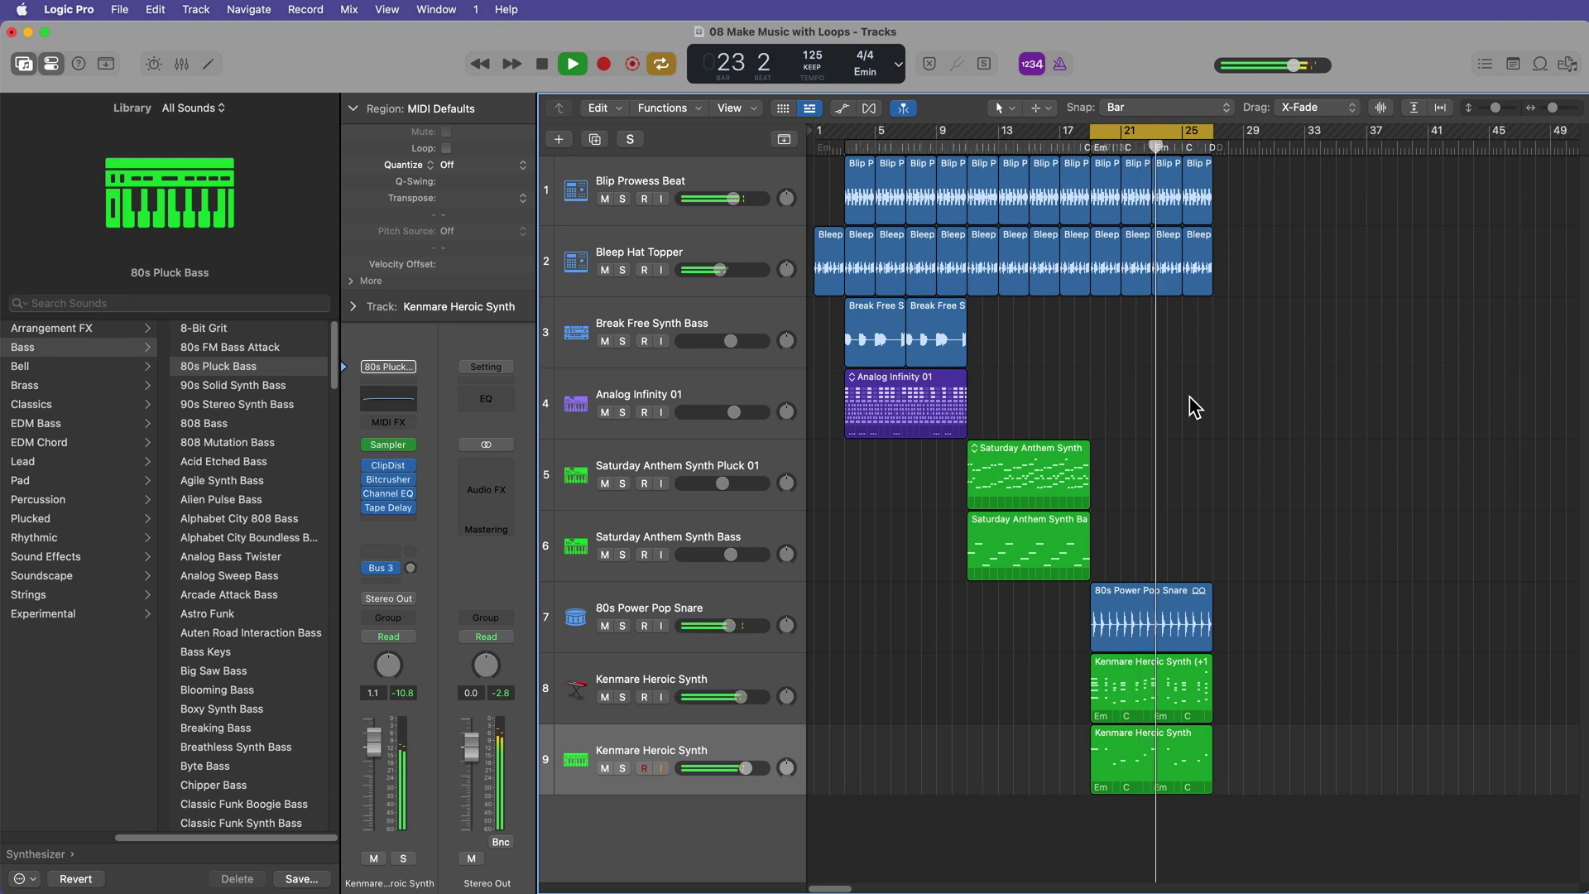
left_click_drag(740, 696, 722, 696)
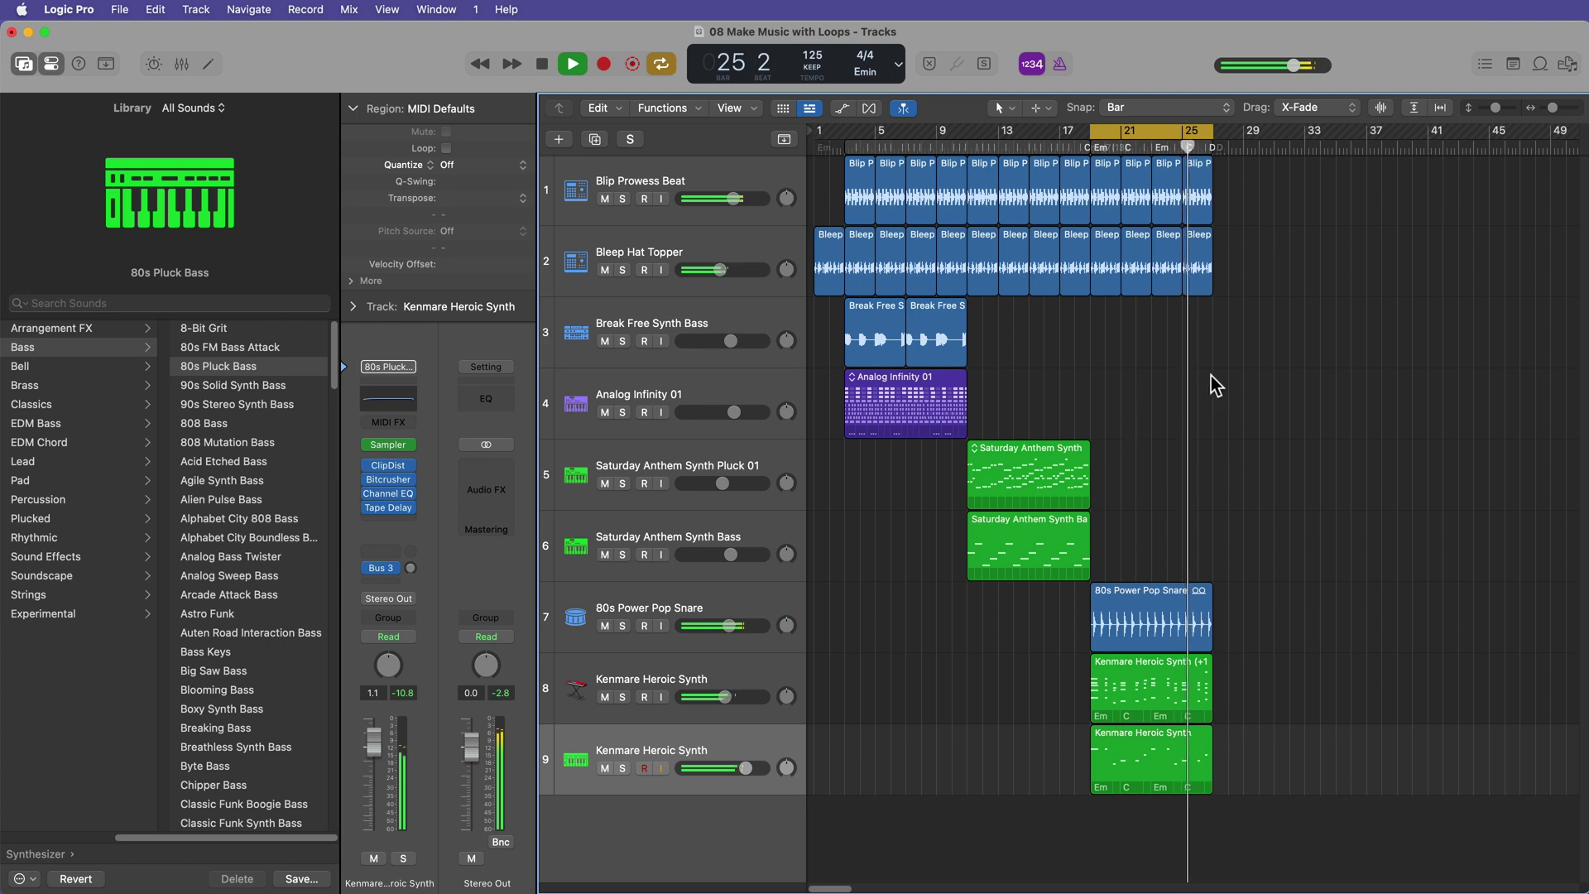
key("c")
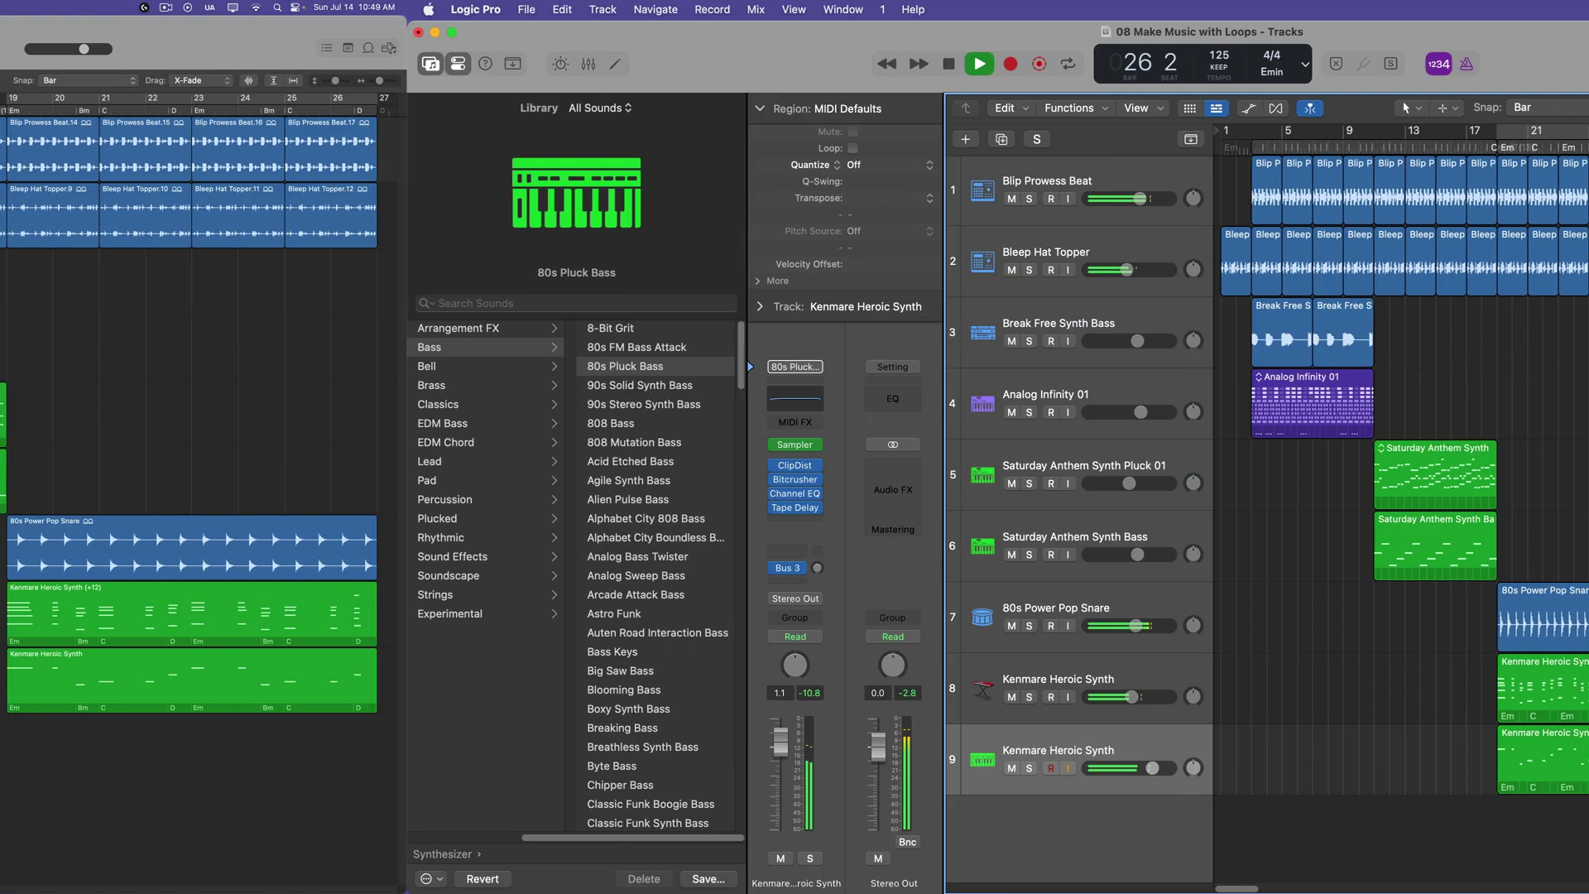
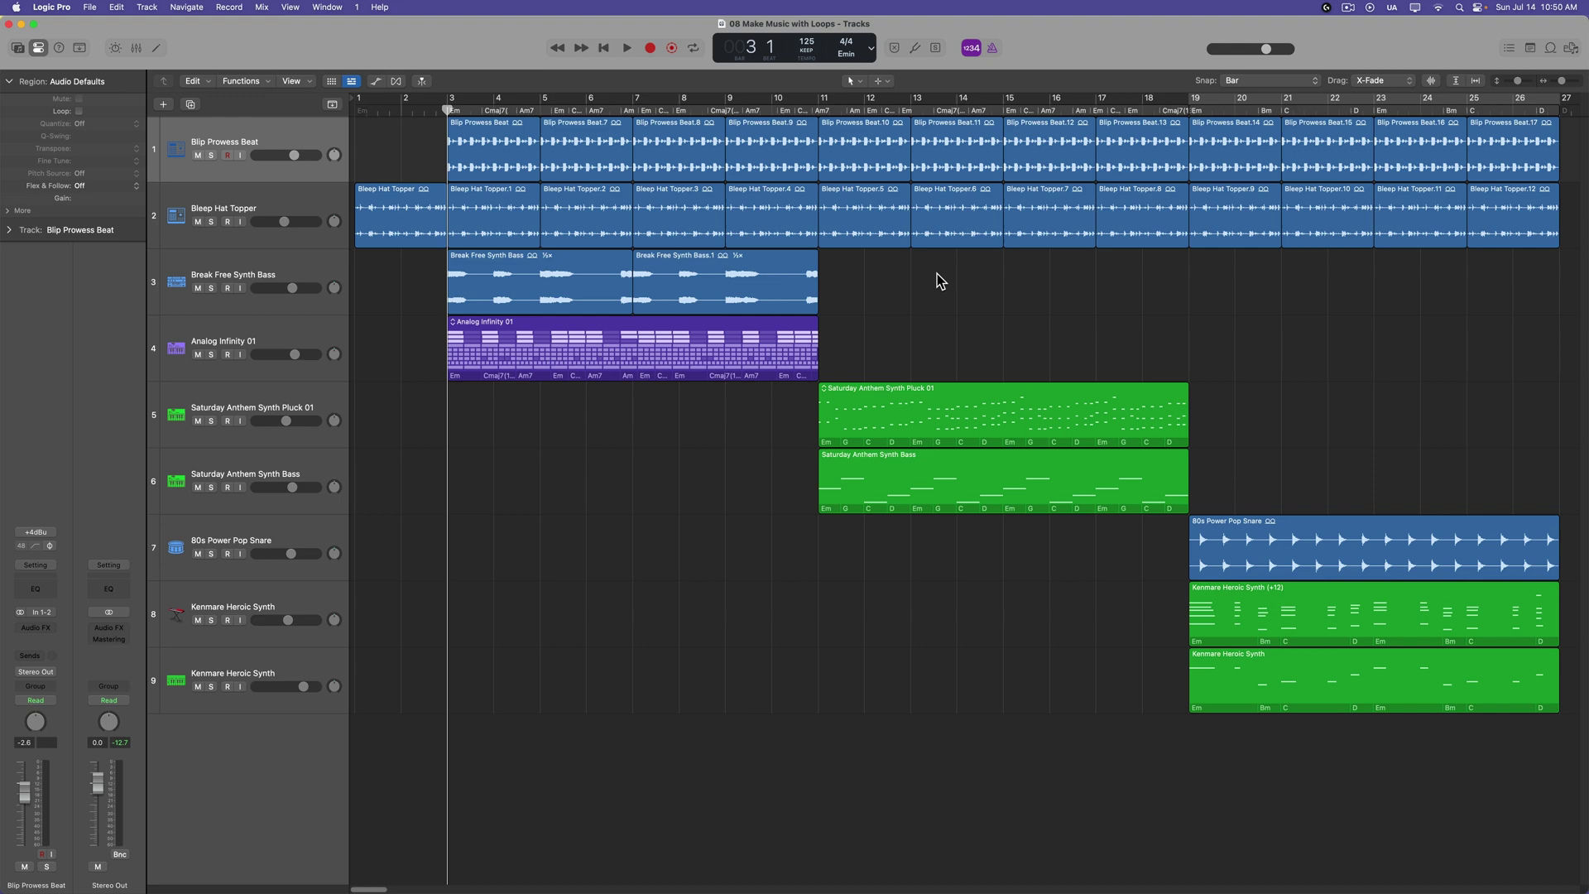
Show the global tracks and select the chord group starting at bar 3 in the Chord track.
left_click(333, 104)
left_click(484, 238)
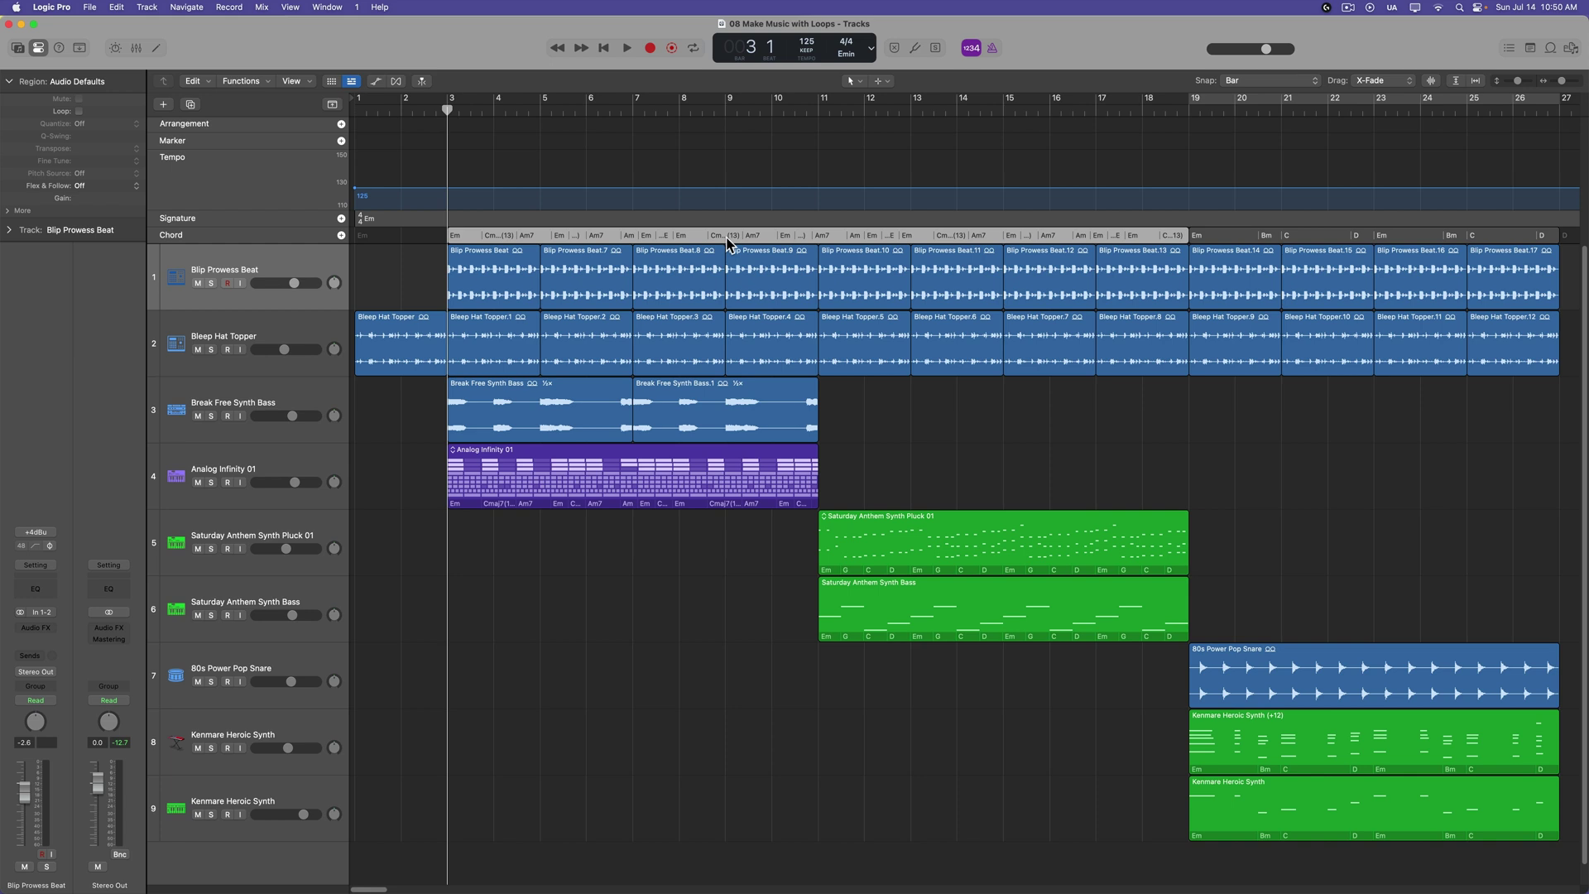
Try extending the Analog Infinity 01 region from bar 11 to bar 19 and selecting the matching chord group.
left_click(723, 488)
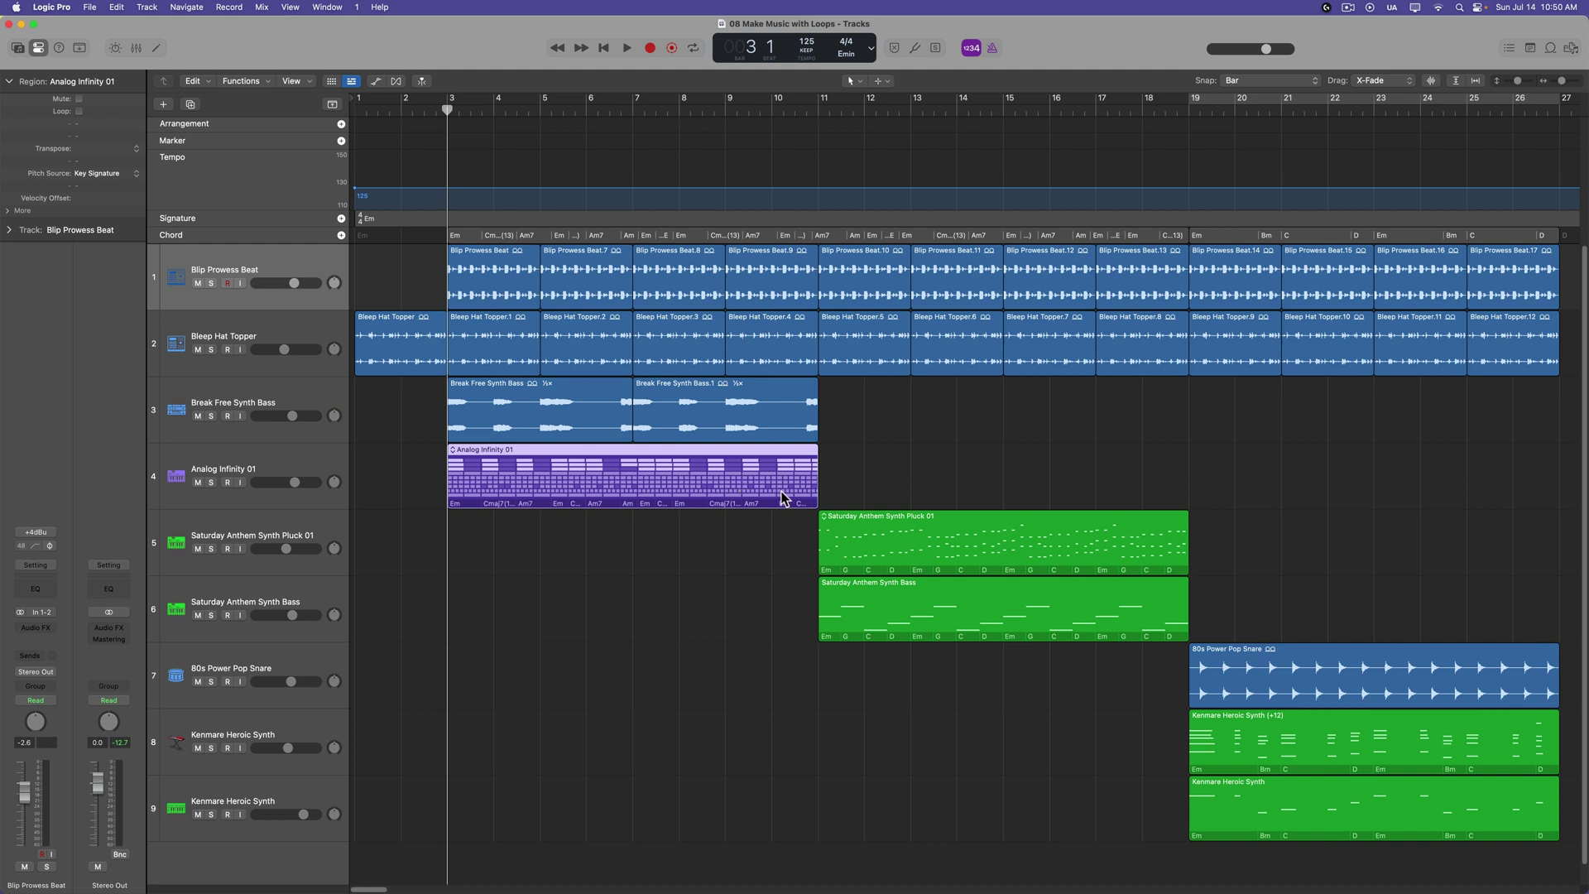
left_click_drag(815, 495, 1183, 505)
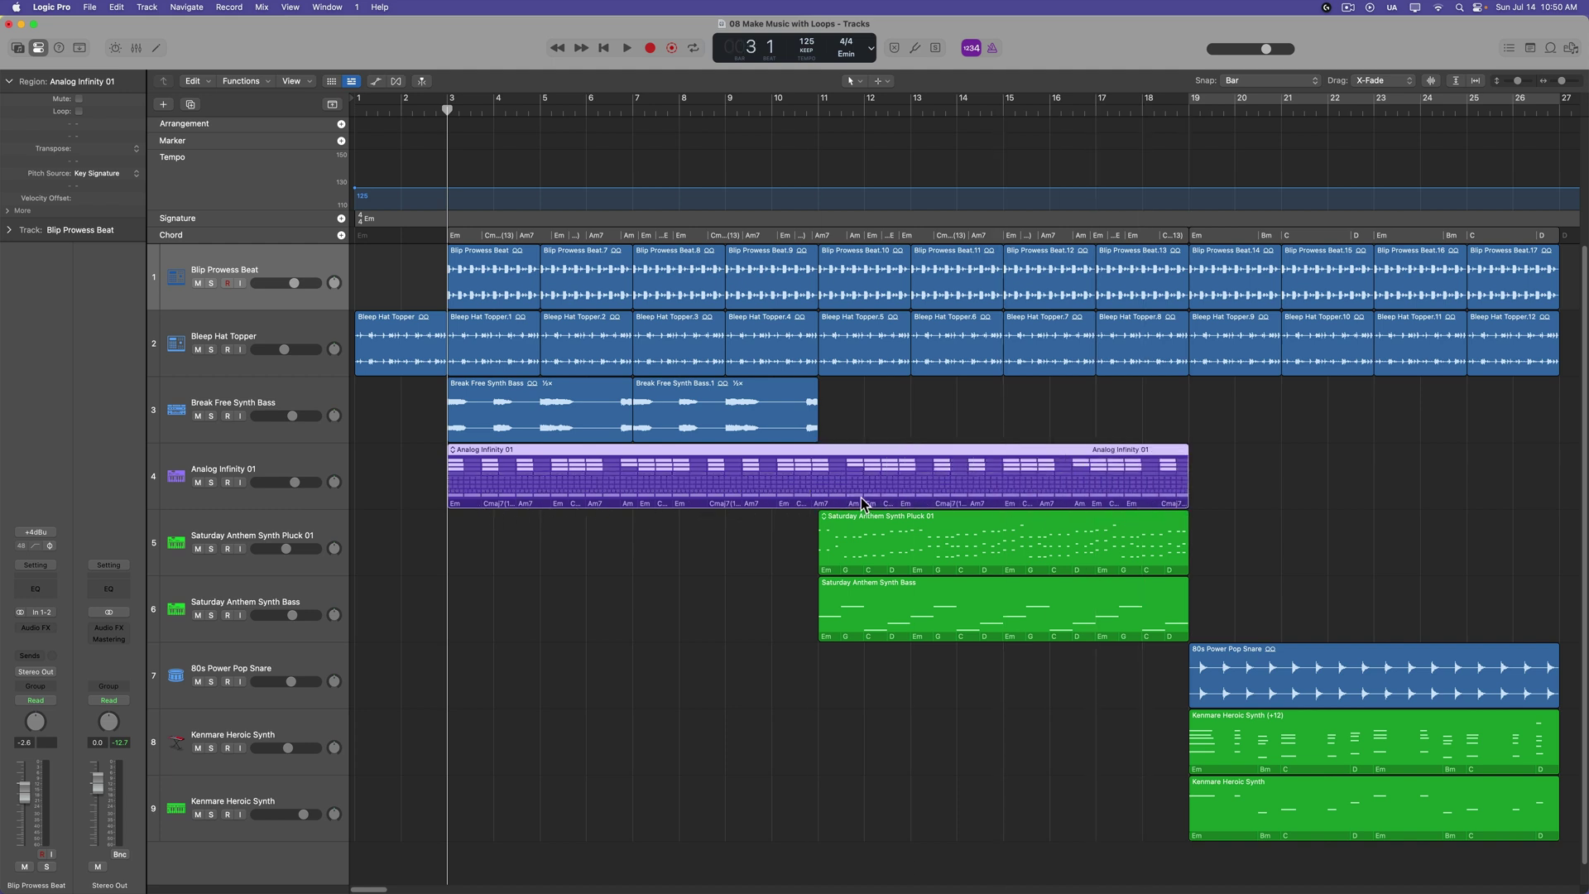
left_click(1028, 240)
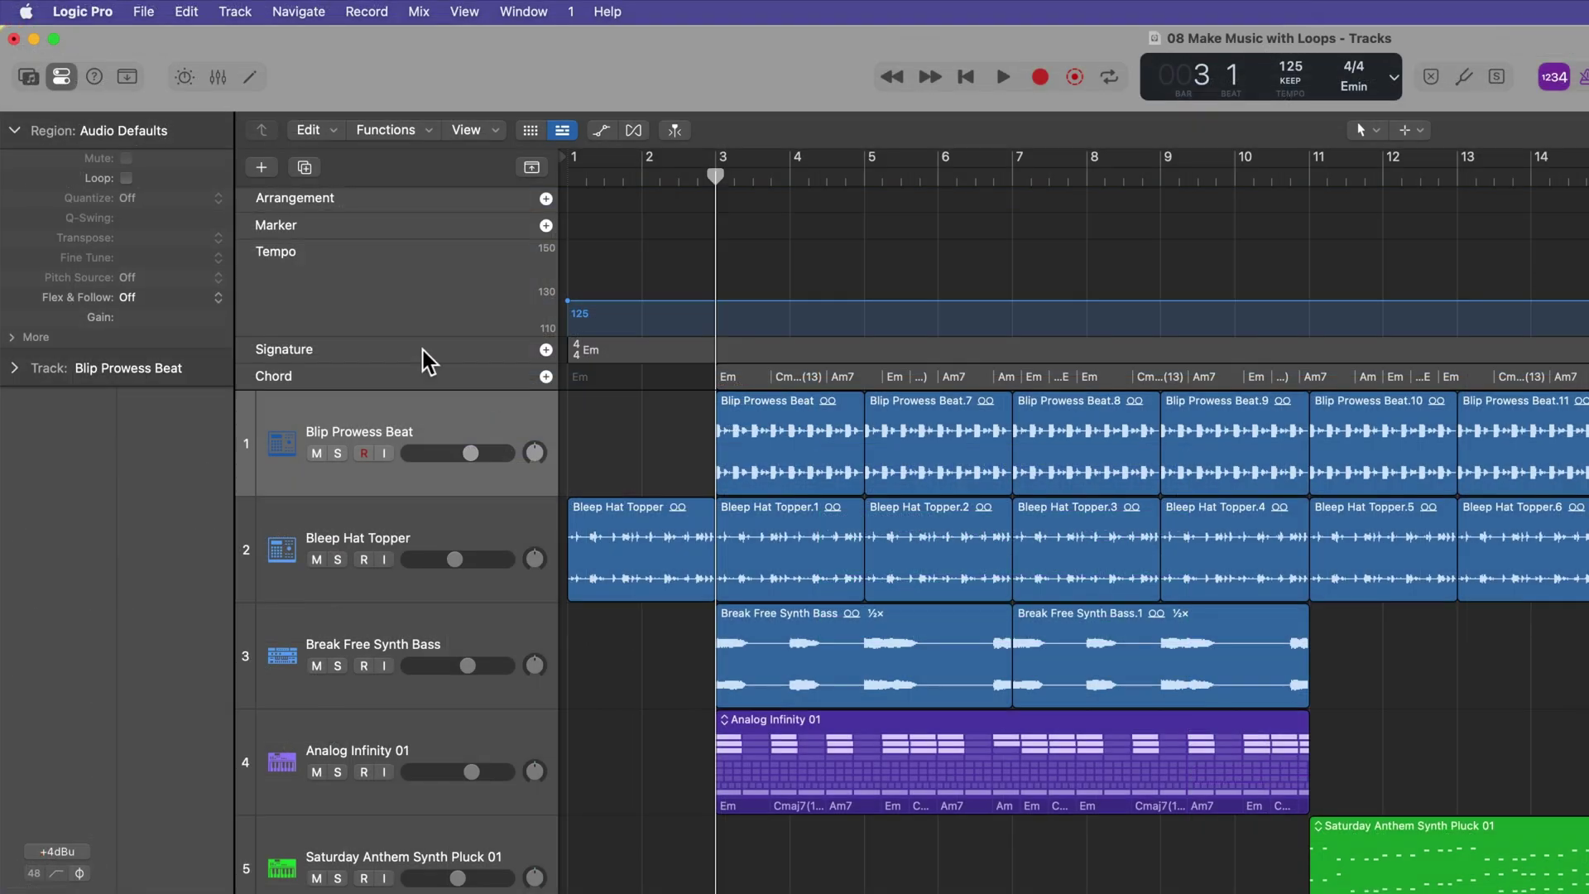
Hide and show the global tracks repeatedly, and view the list of available global track types without changing it.
left_click(331, 105)
left_click(531, 168)
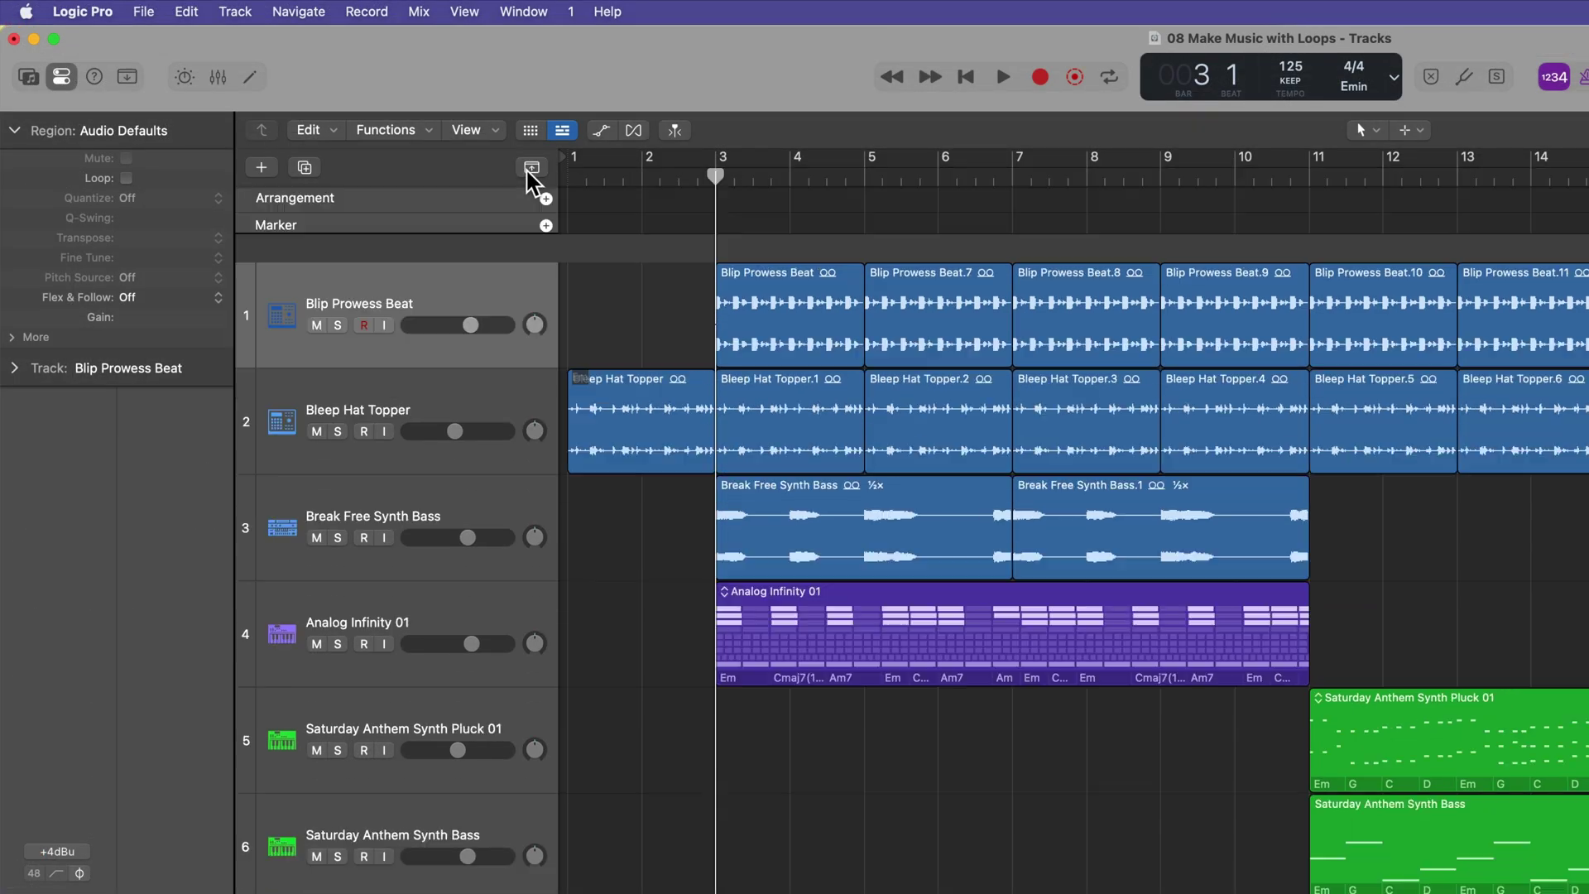
left_click(531, 168)
left_click(531, 168)
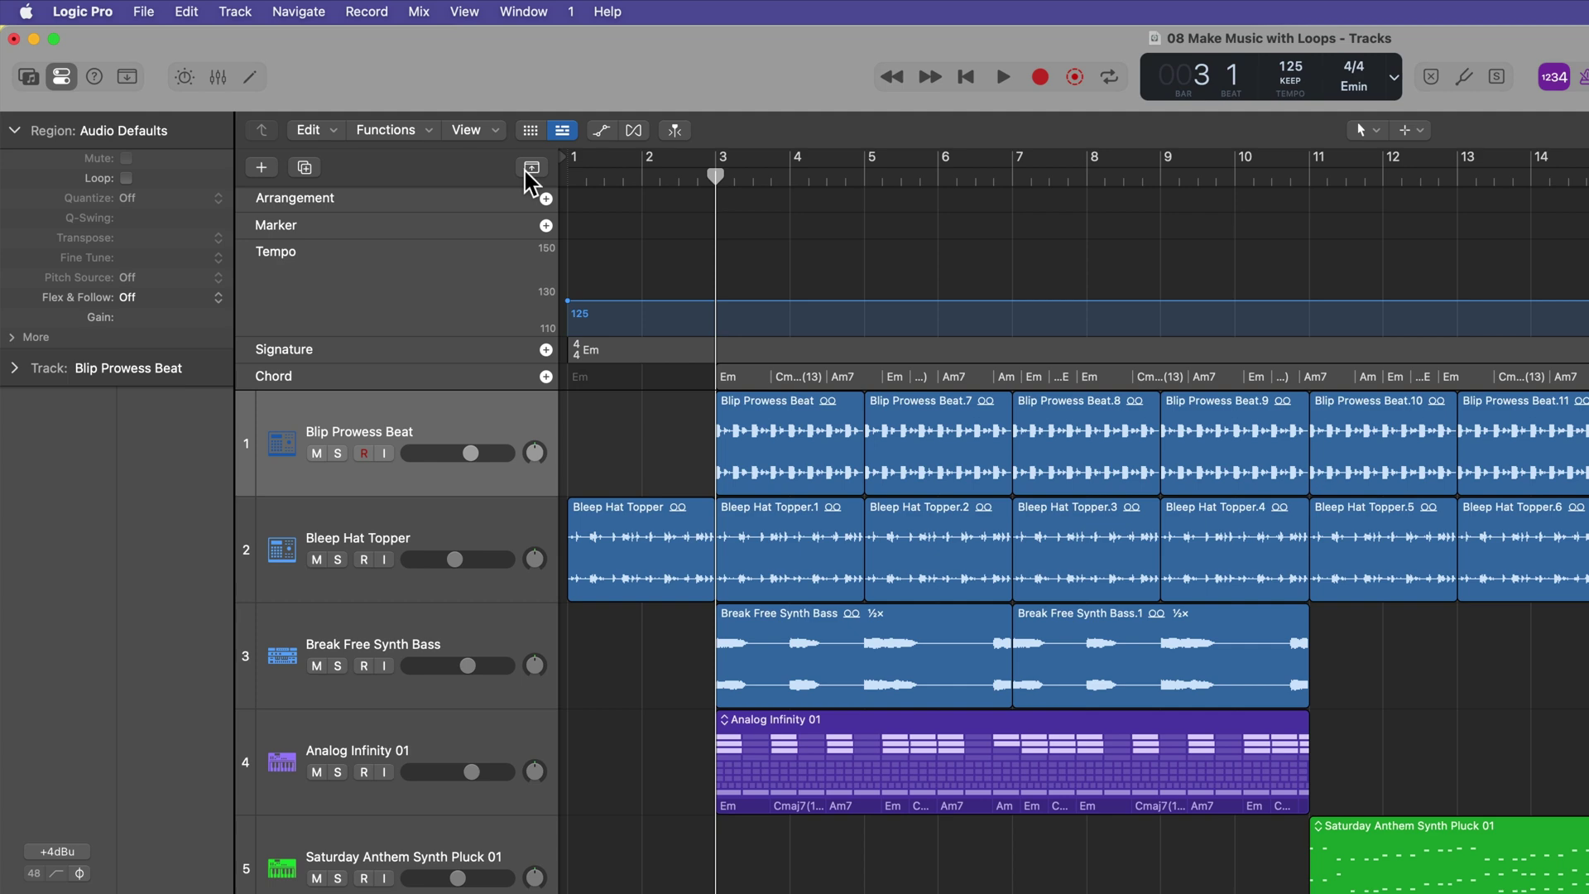
left_click(531, 168)
left_click(531, 168)
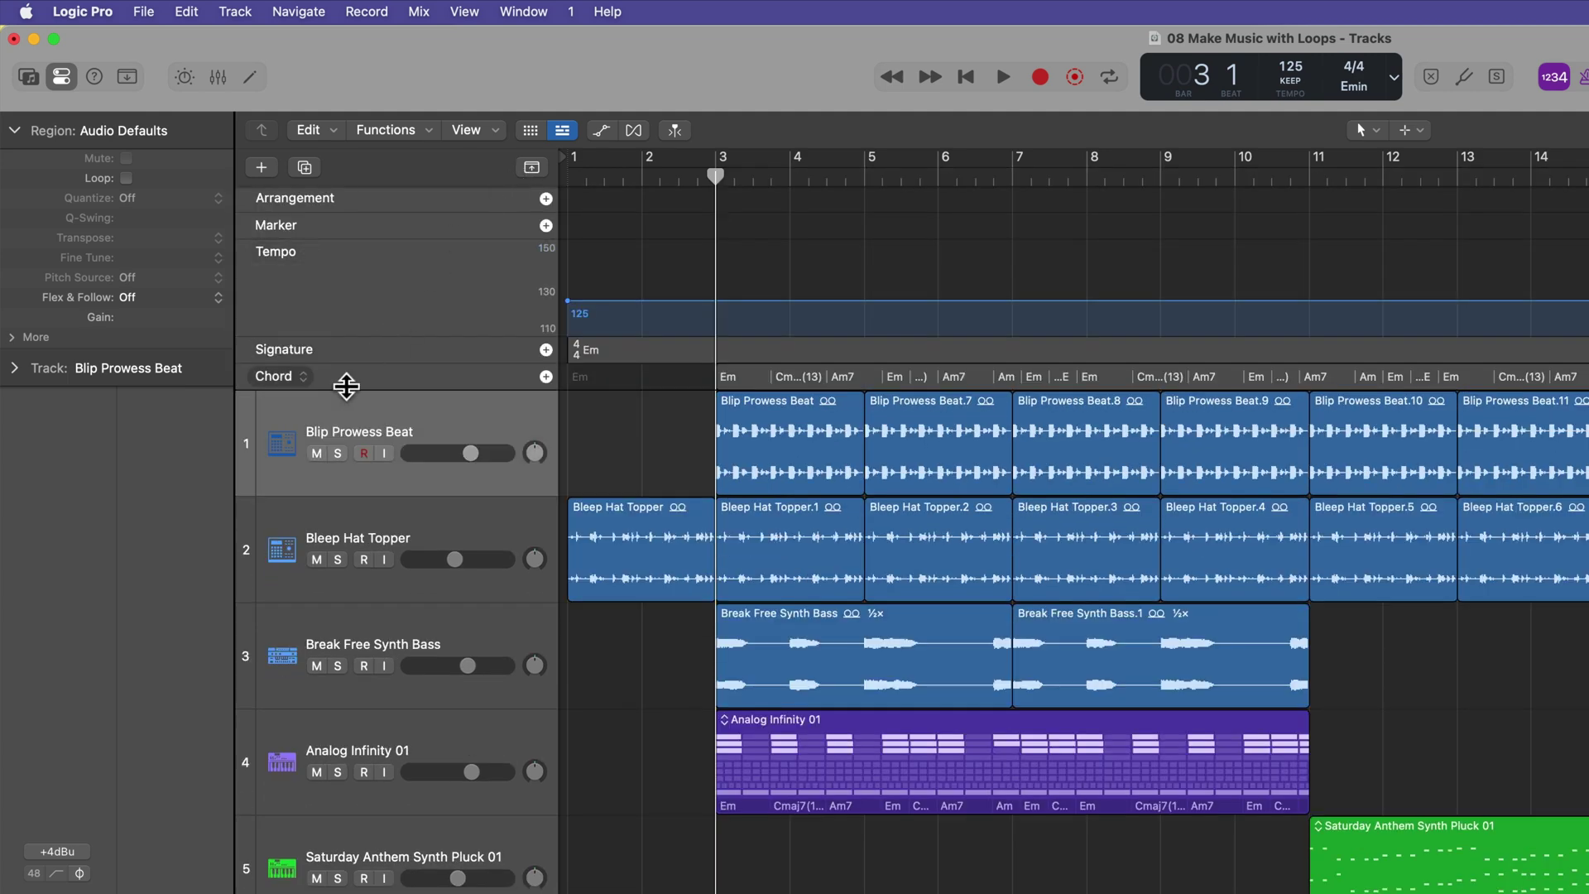
right_click(379, 278)
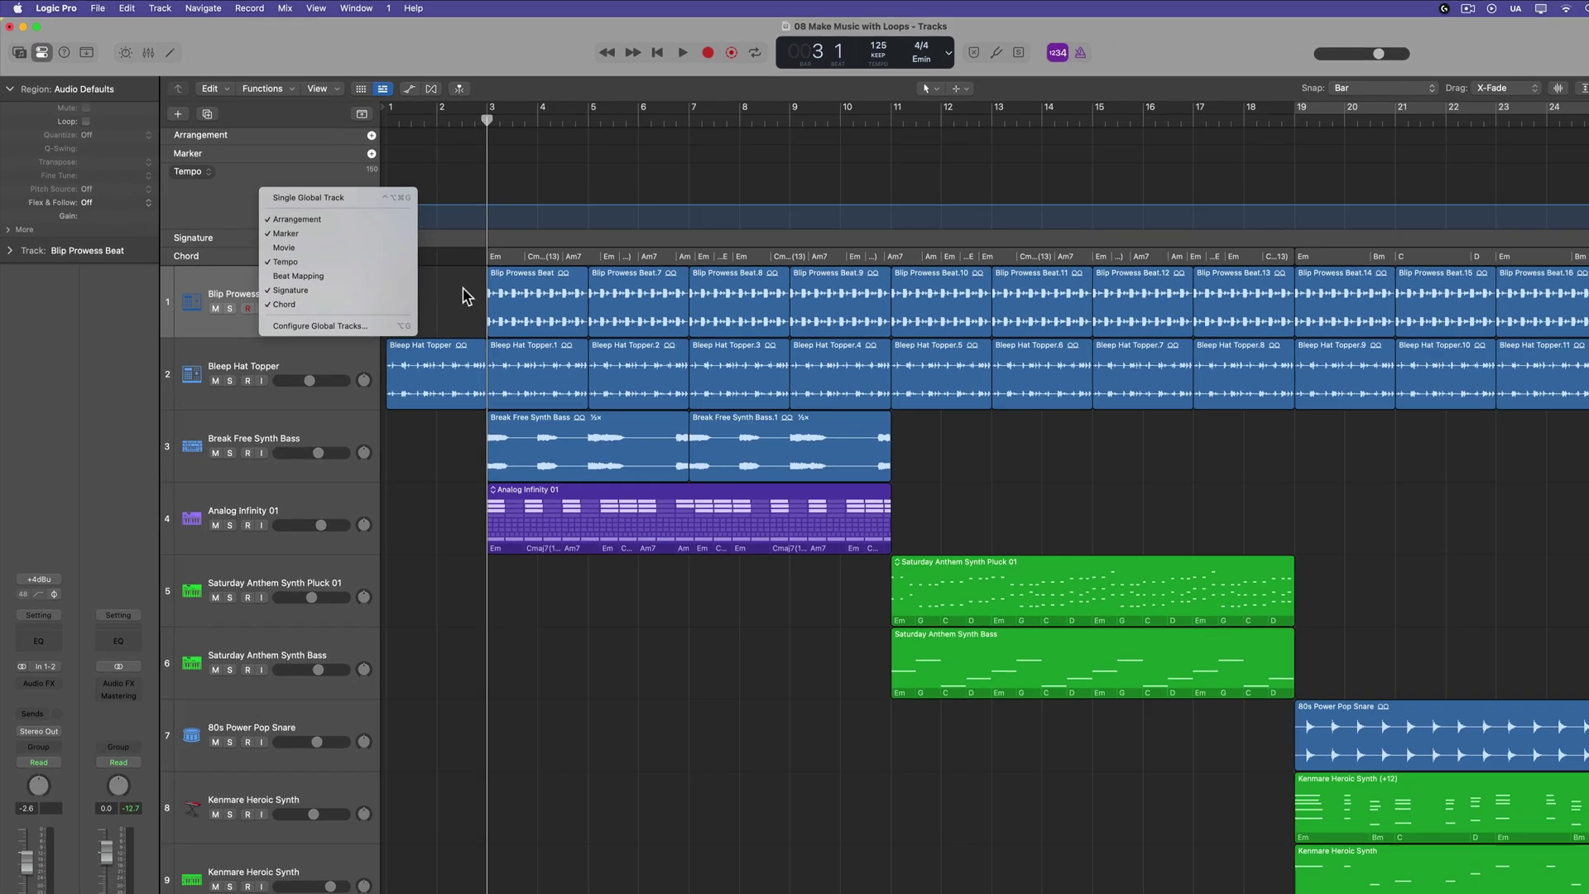
left_click(844, 383)
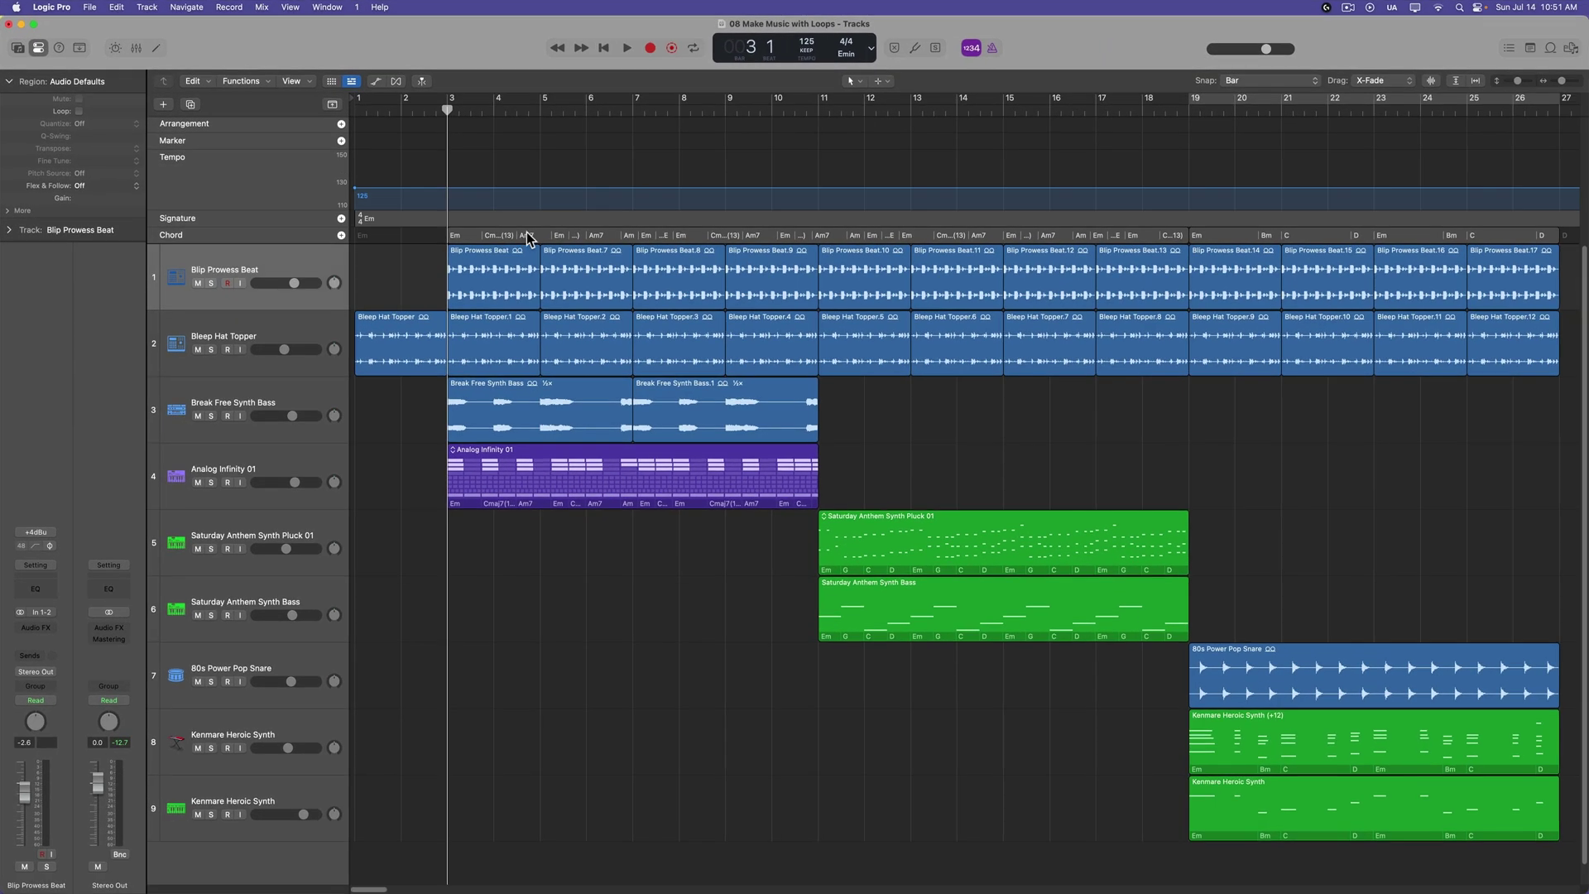
Delete both chord groups from the Chord track and the Analog Infinity 01 region at bar 3.
left_click(528, 236)
key("Delete")
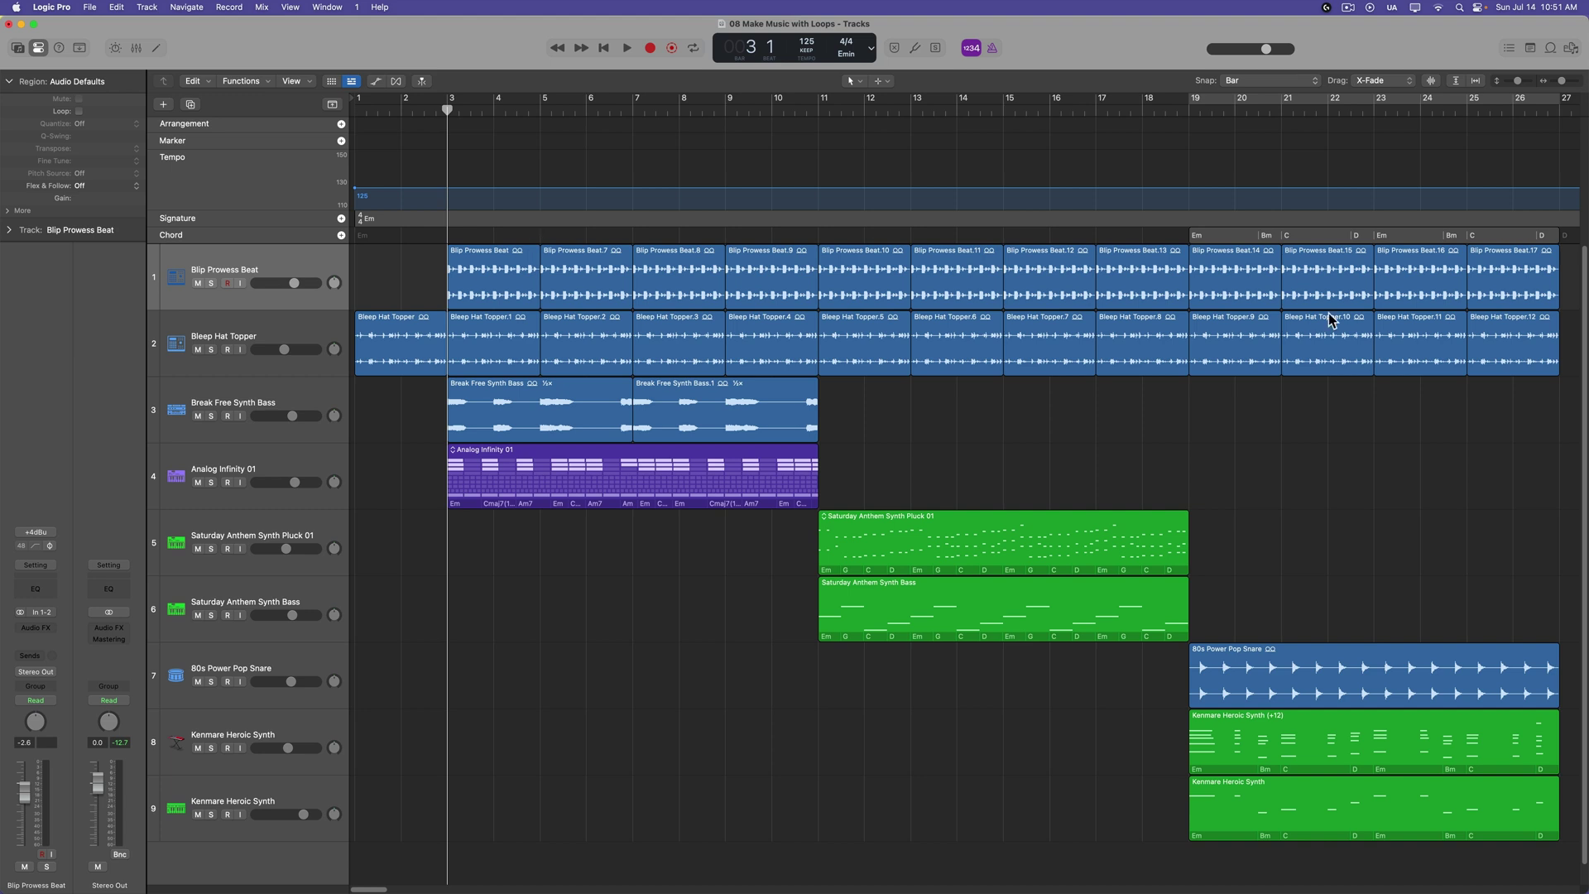
left_click(1341, 242)
key("Delete")
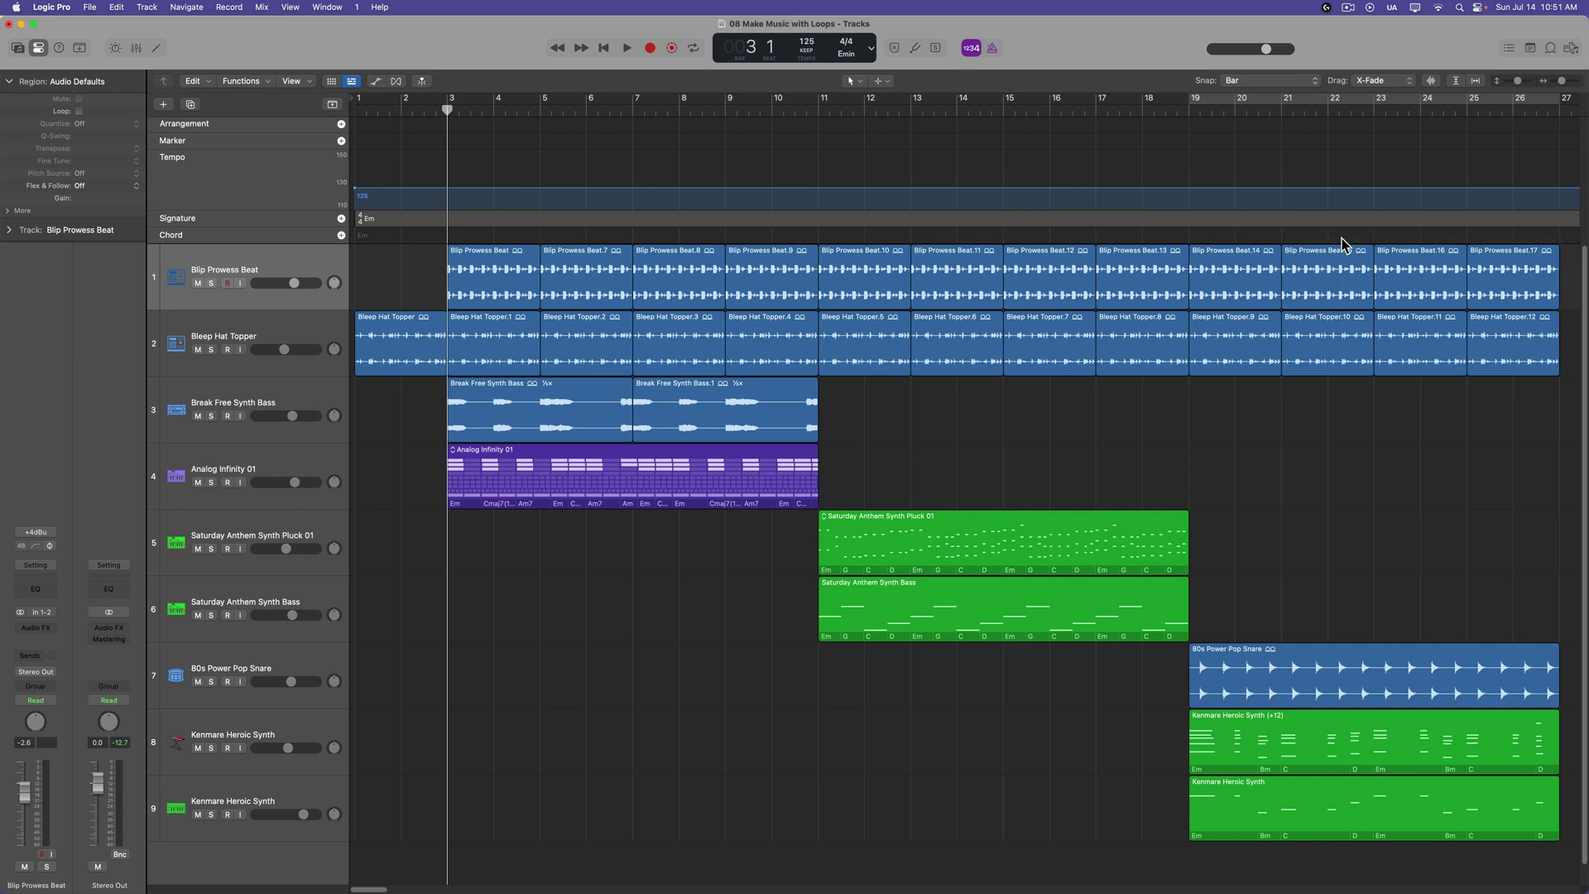
left_click(752, 488)
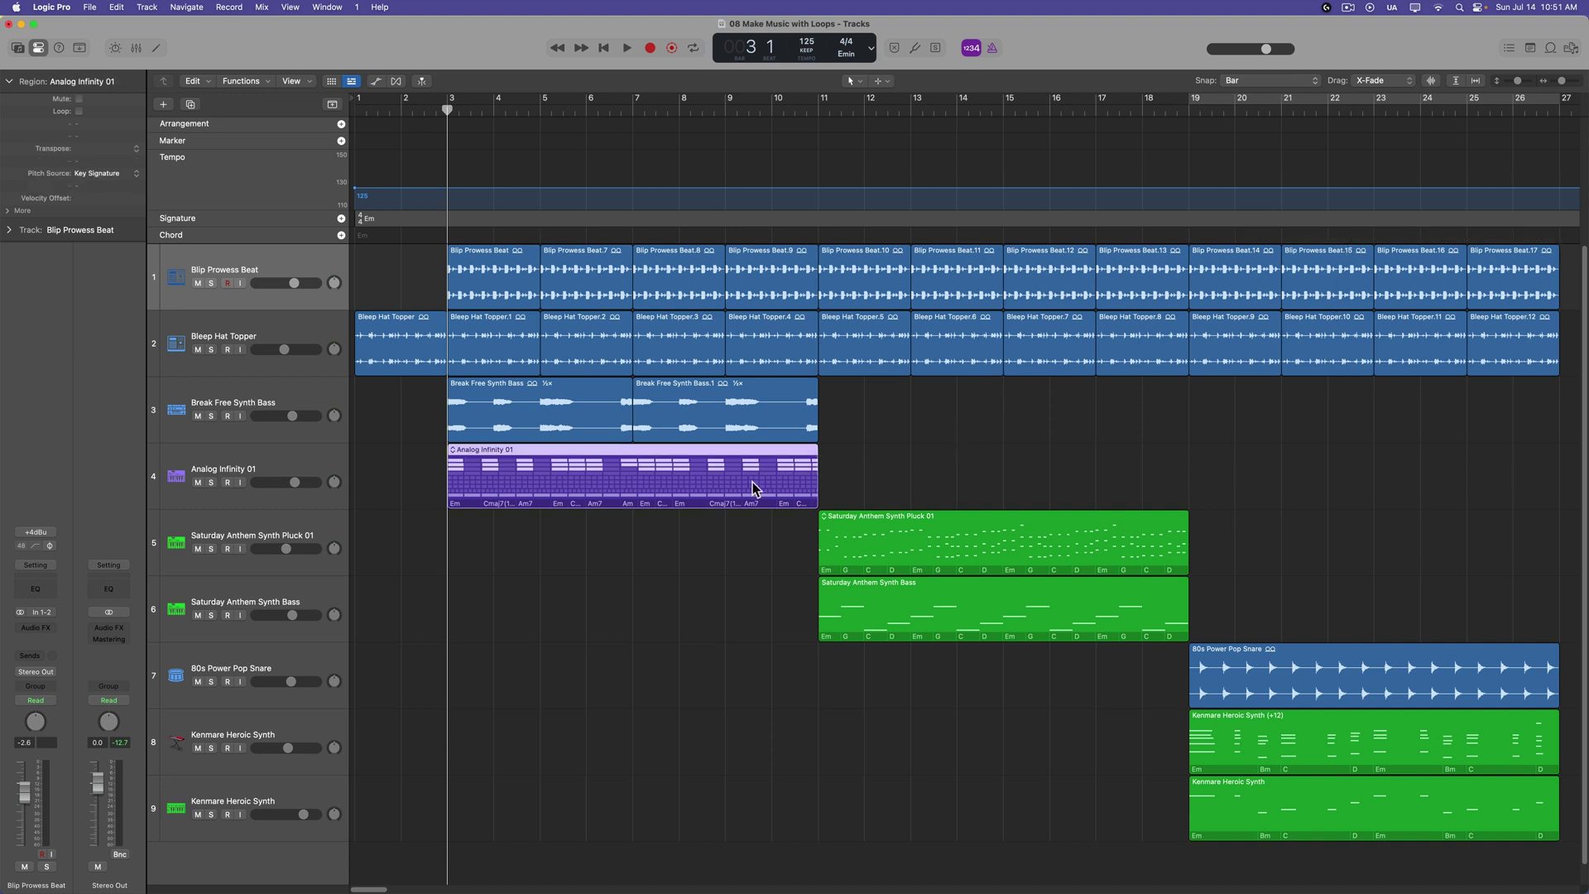
key("Delete")
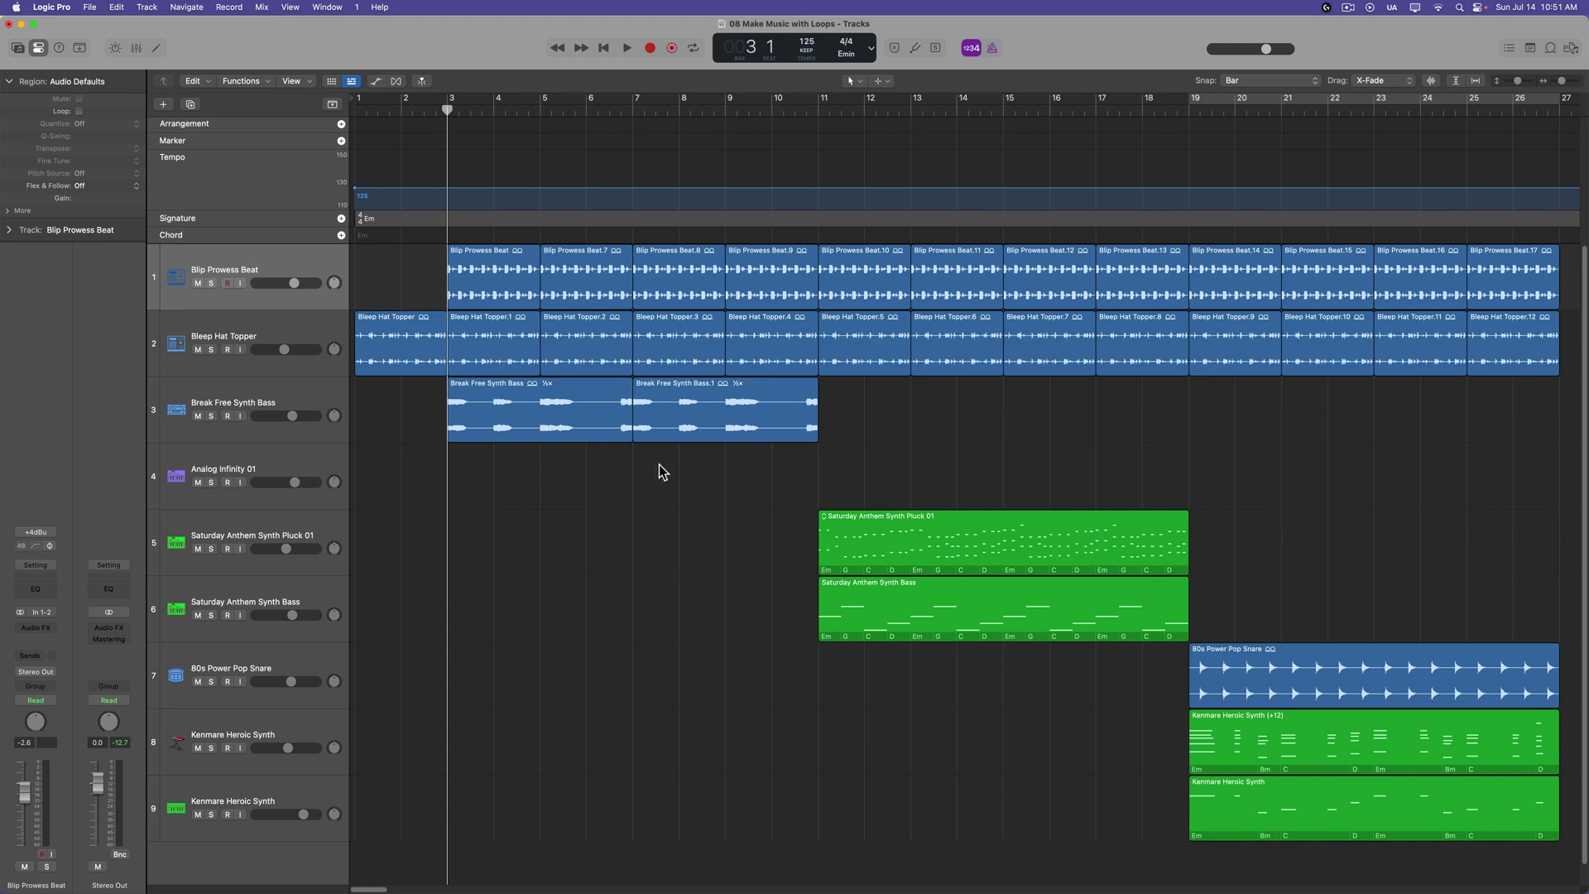
Search the Apple Loops for "analog infinity" and place the Analog Infinity 01 loop on its track at bar 3.
left_click(1549, 48)
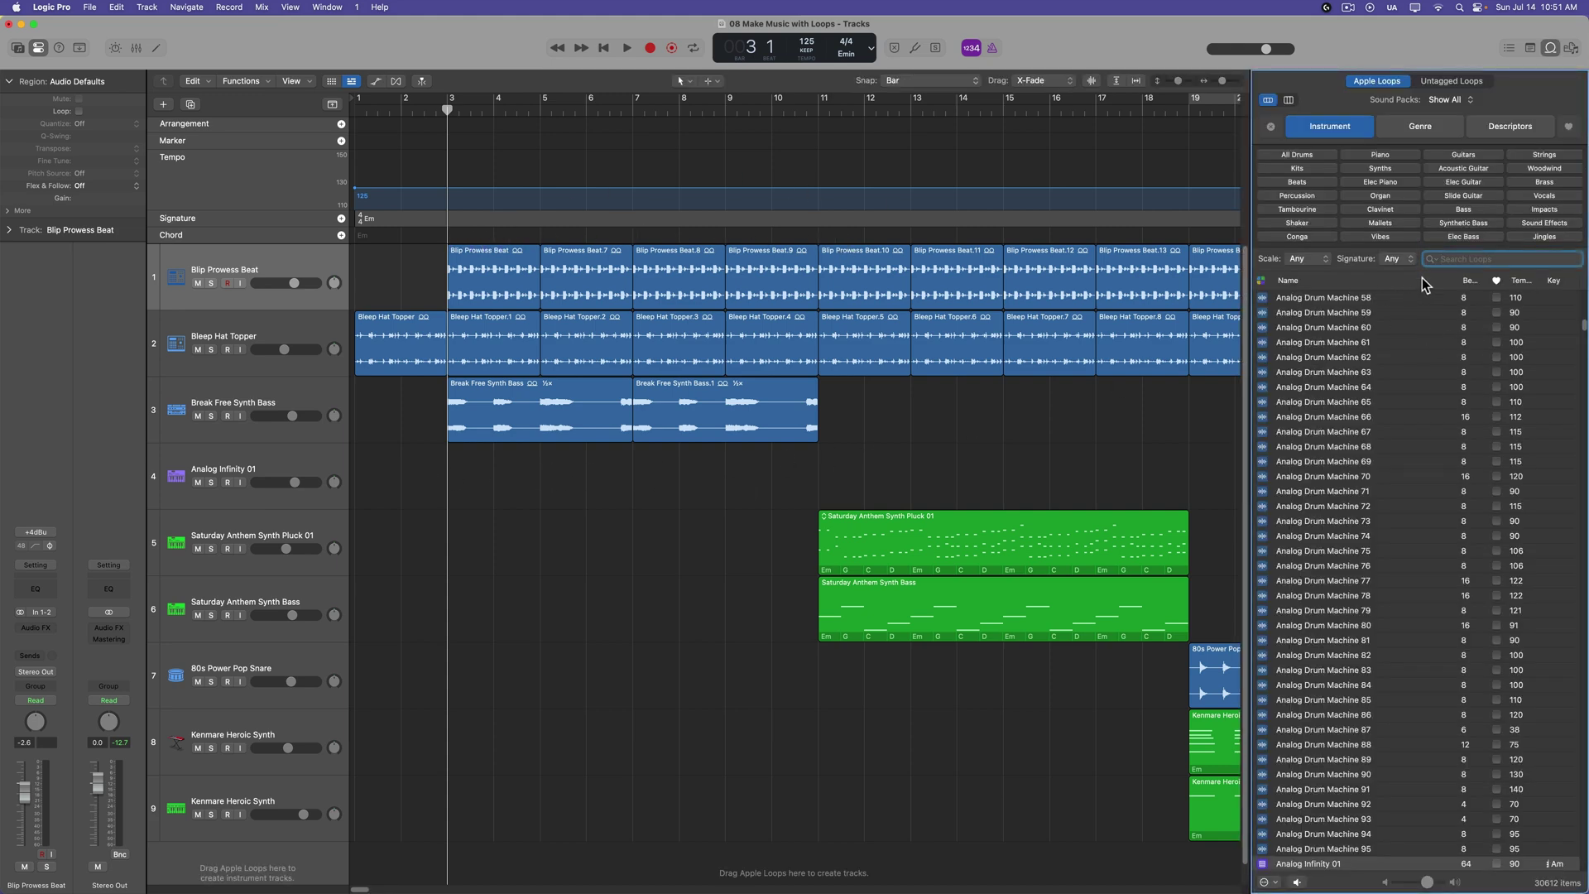
left_click(1444, 259)
type("analog infinity")
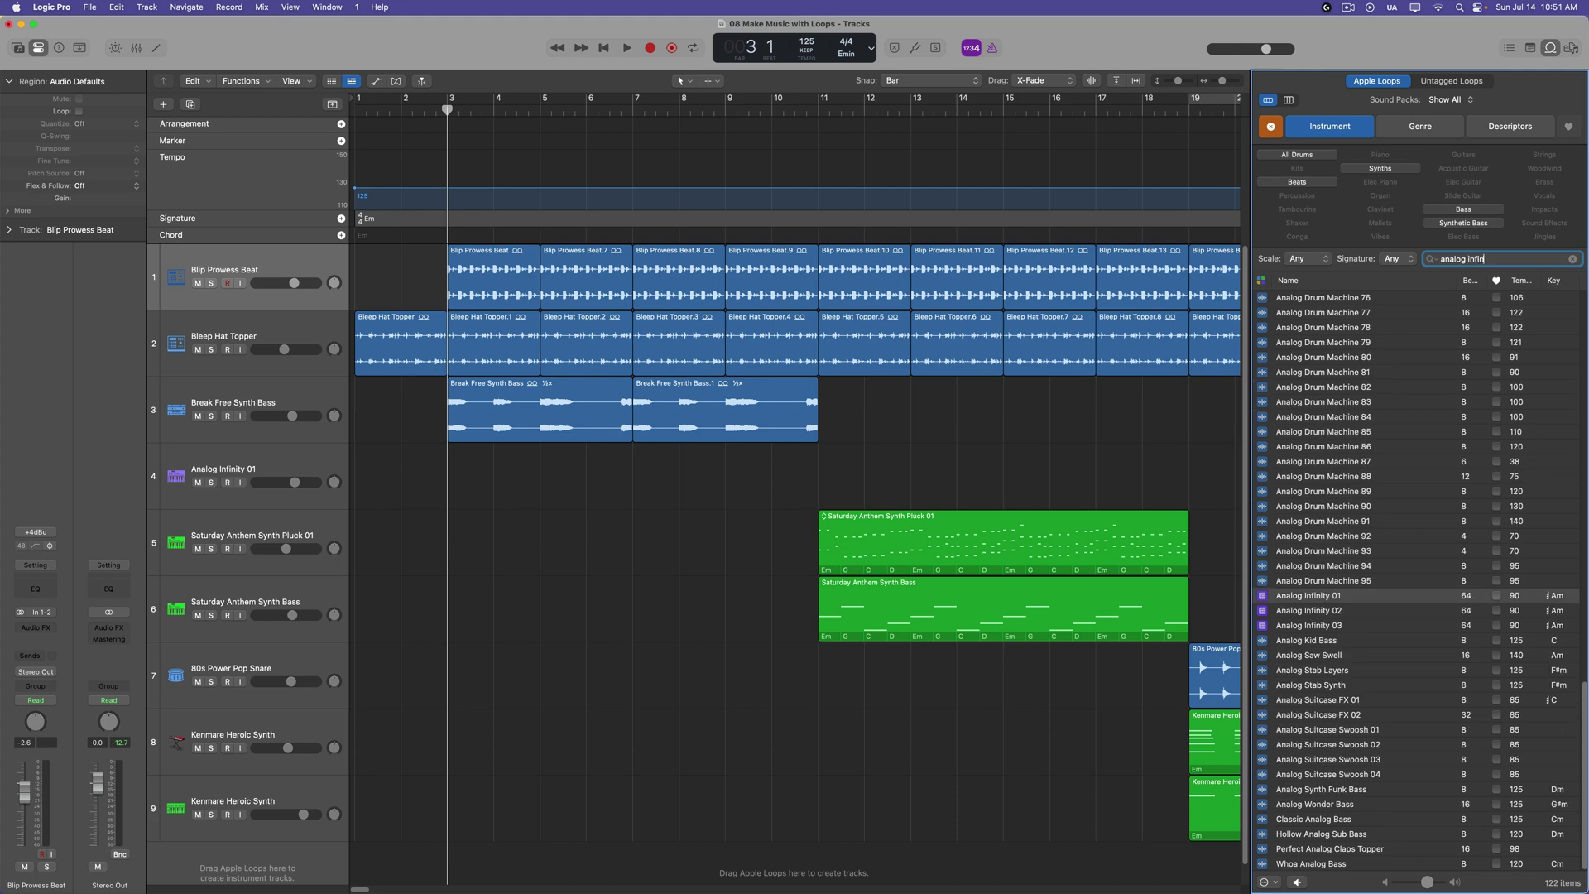
left_click_drag(1308, 298, 484, 475)
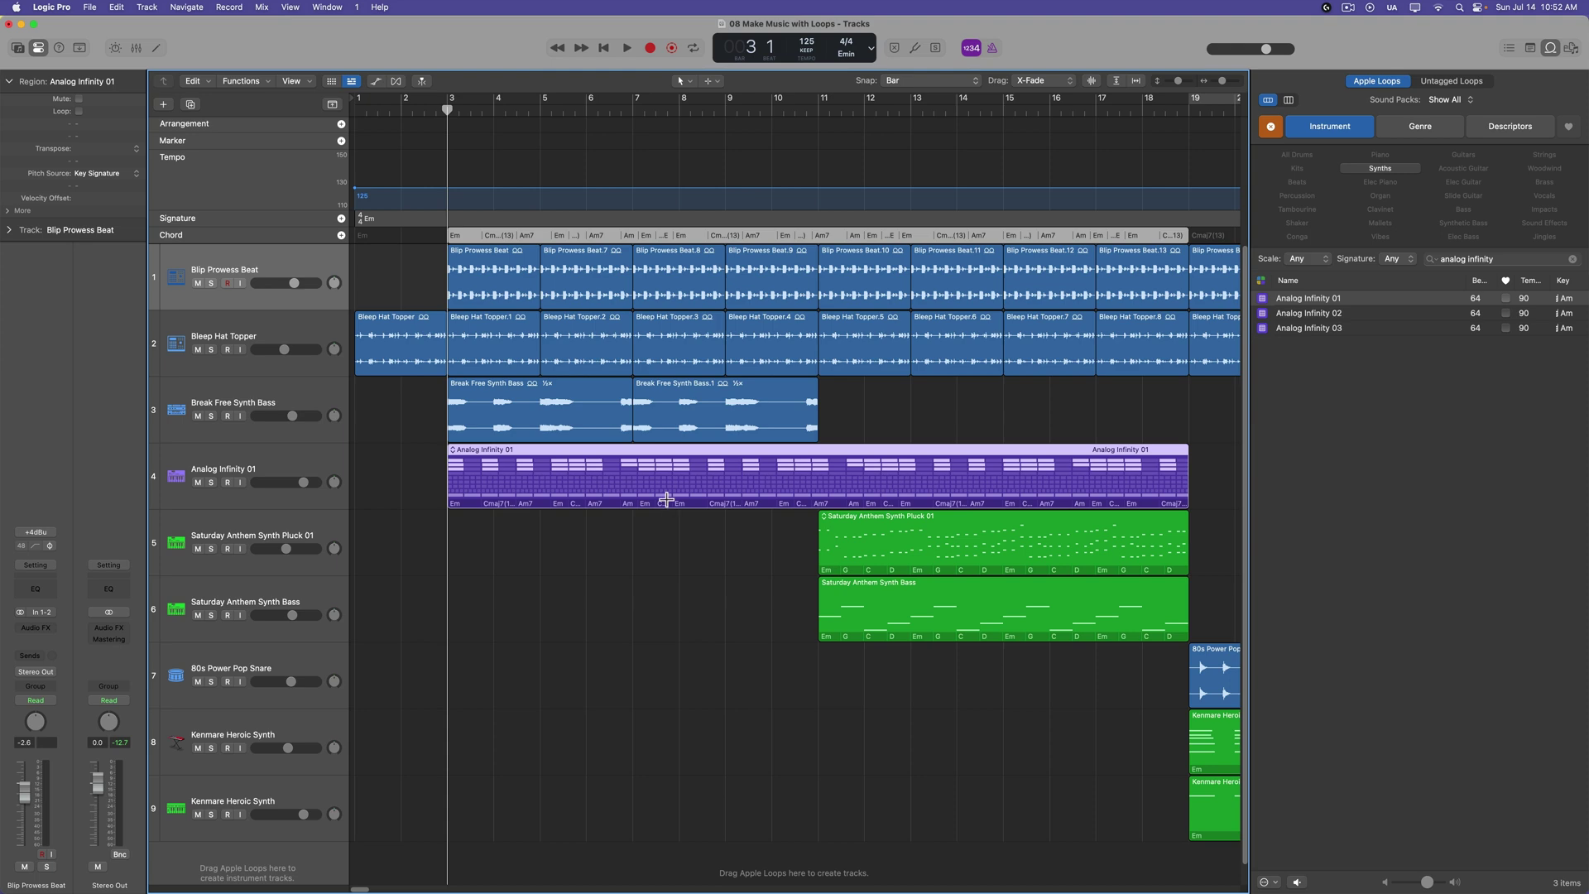
Undo the last Analog Infinity 01 placement and set the Apple Loops chord option to Keep Region Chords.
key("super+z")
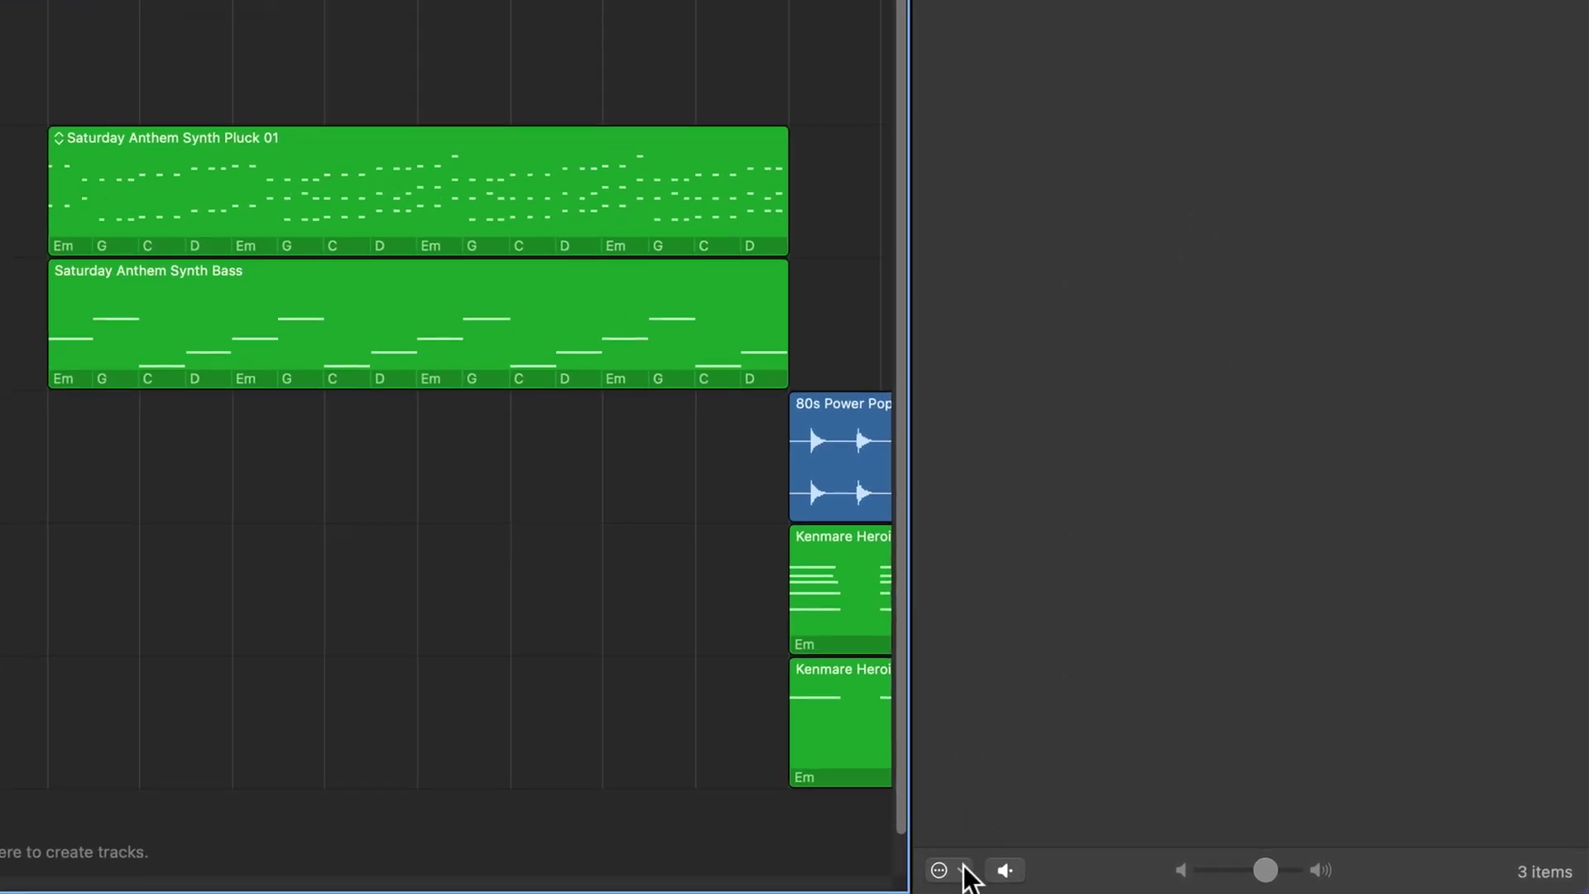
left_click(963, 871)
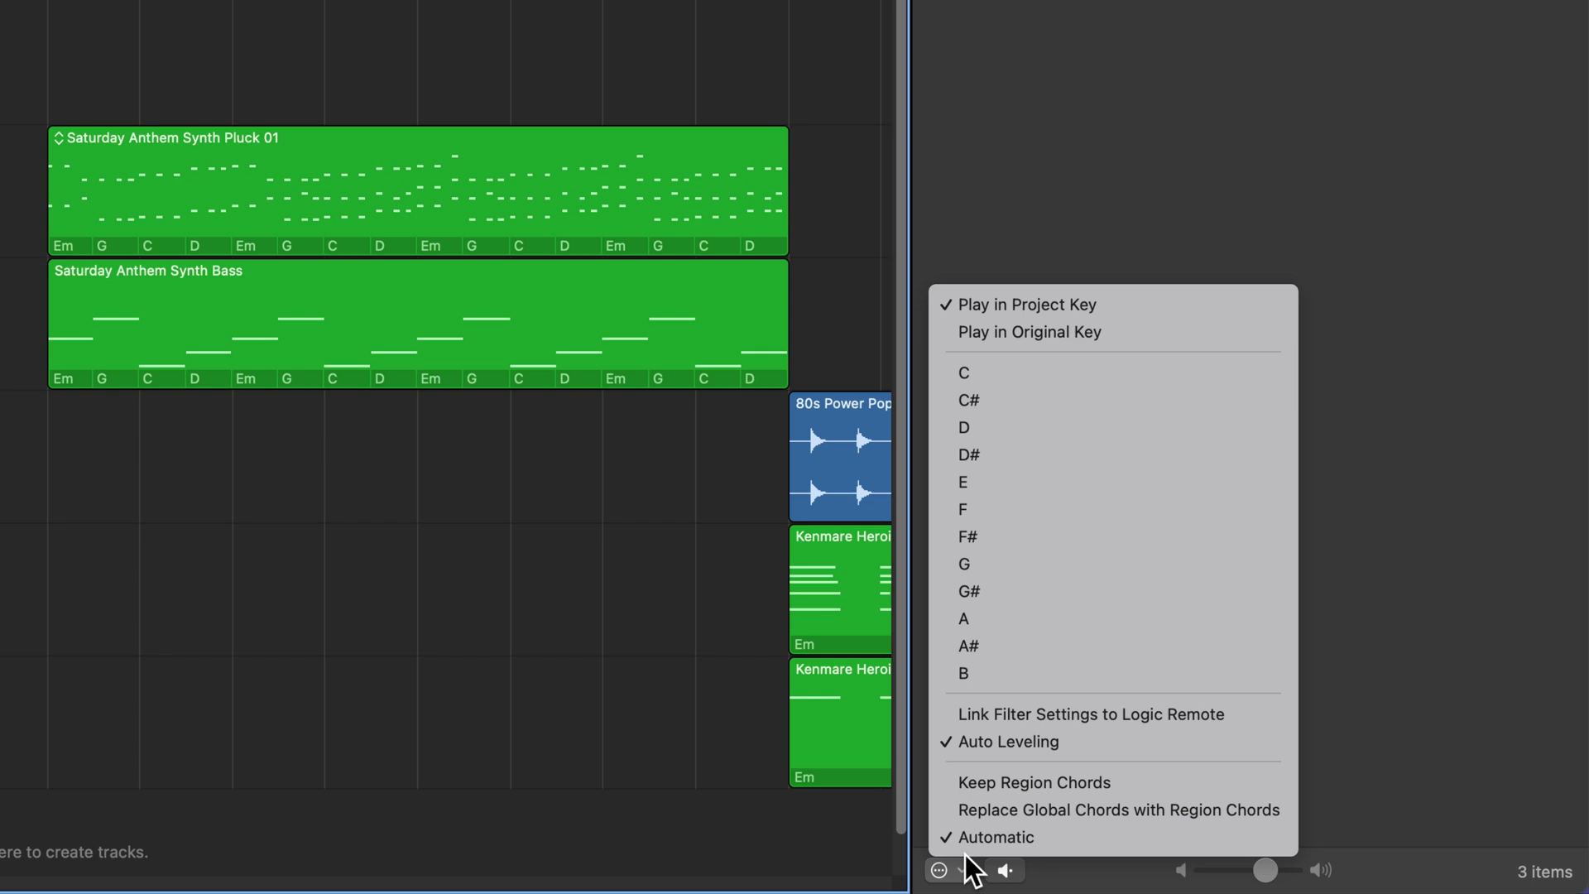
left_click(1026, 783)
Place the Analog Infinity 01 loop at bar 3 on its track and shorten the region to end at bar 11.
left_click_drag(1308, 298, 465, 480)
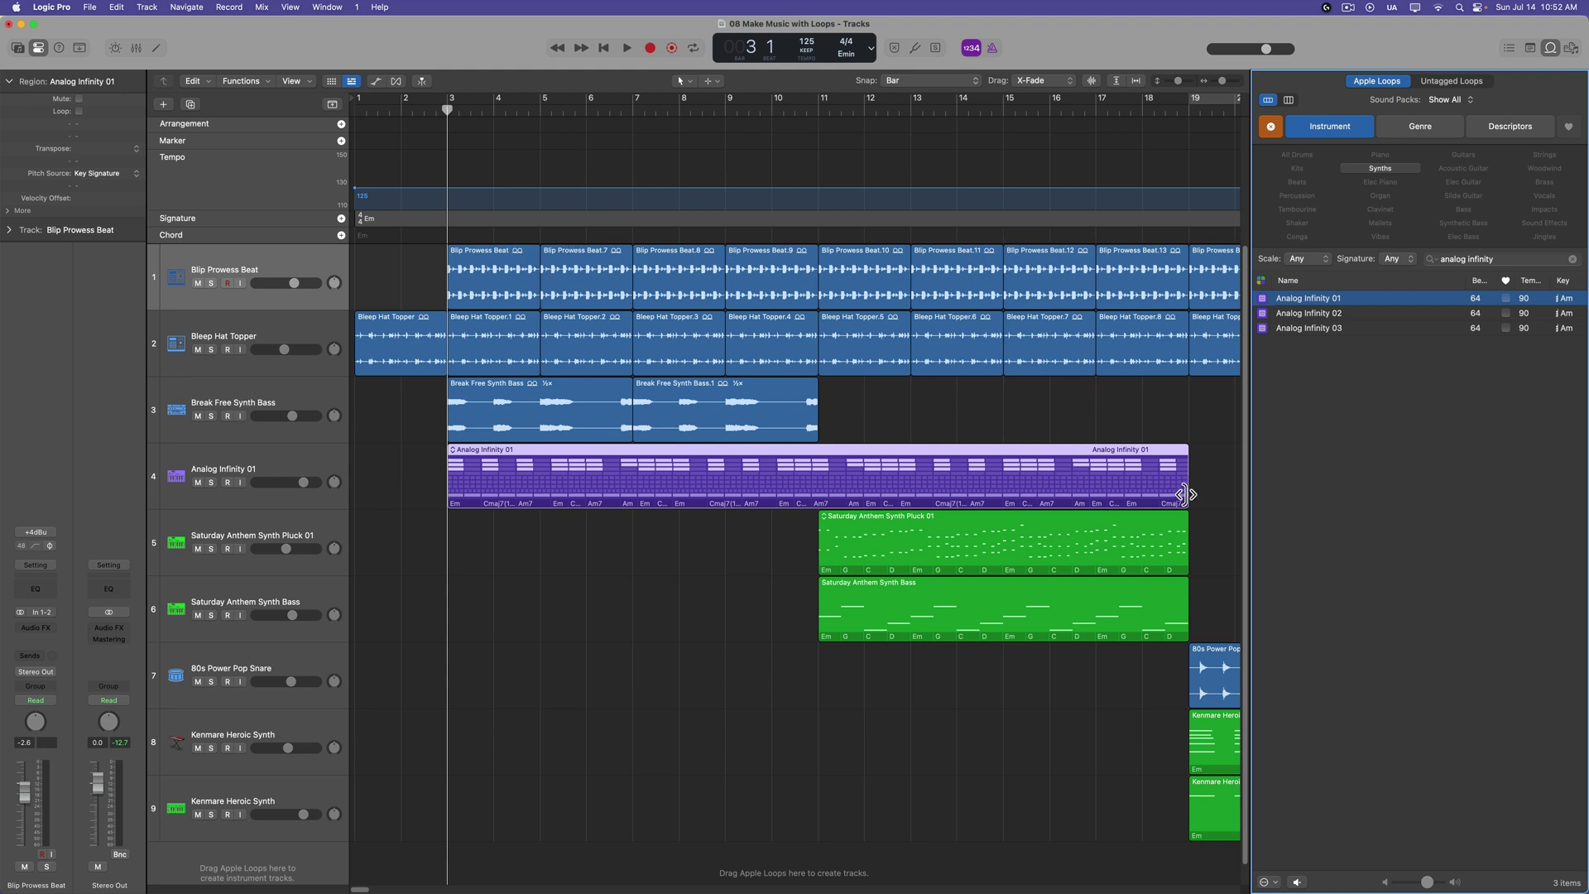
left_click_drag(1185, 499, 818, 506)
left_click(700, 596)
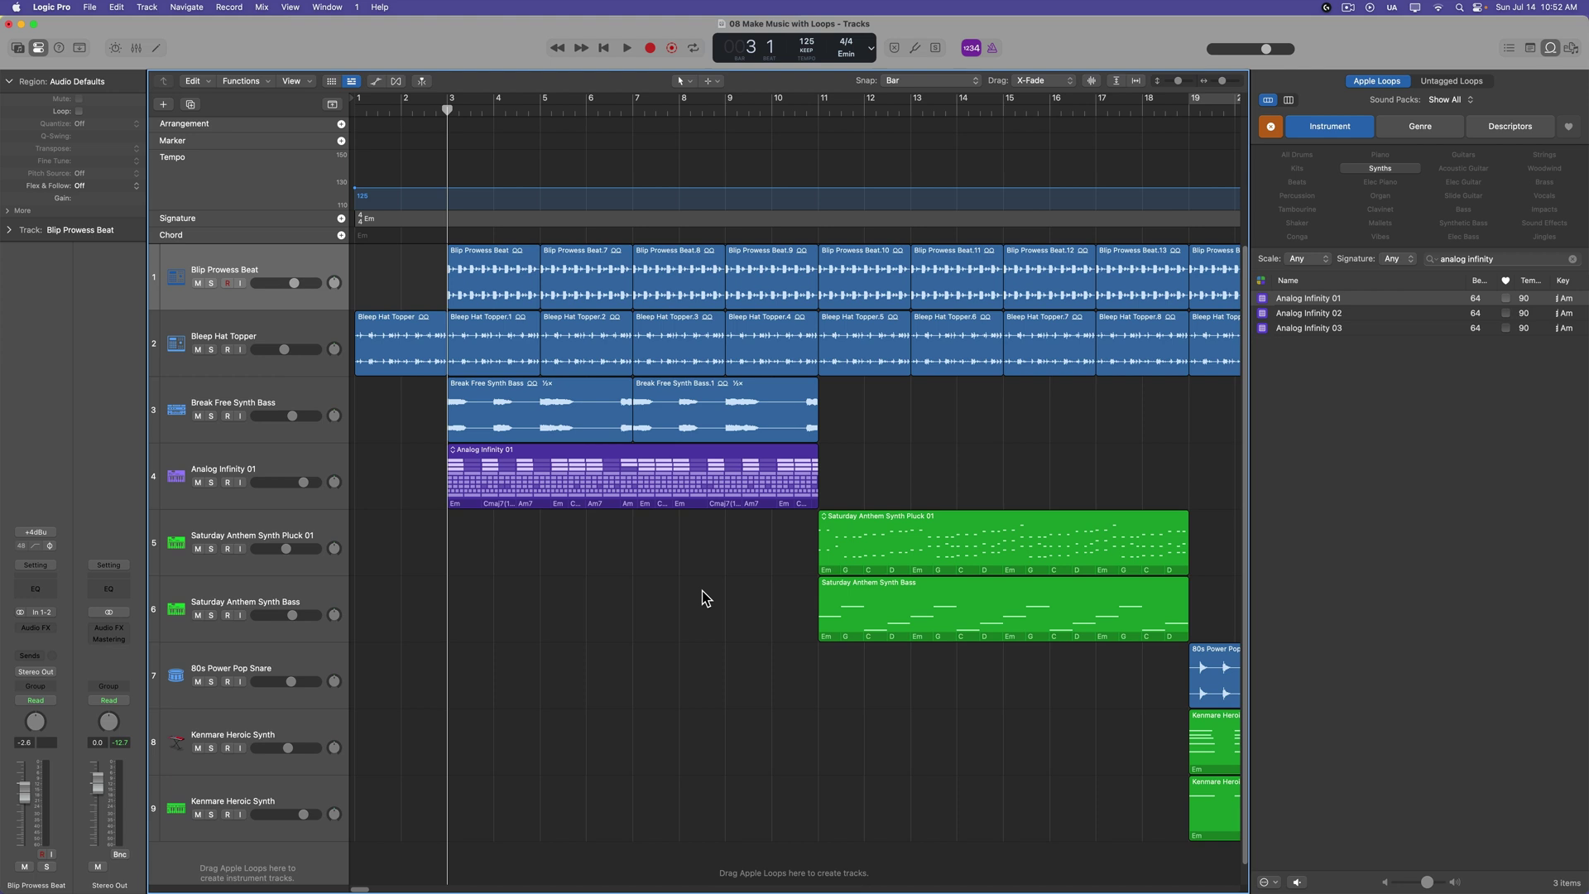
Try copying the chords of the Analog Infinity 01, Saturday Anthem Synth Pluck 01 and upper Kenmare Heroic Synth regions to the Chord track.
left_click(708, 474)
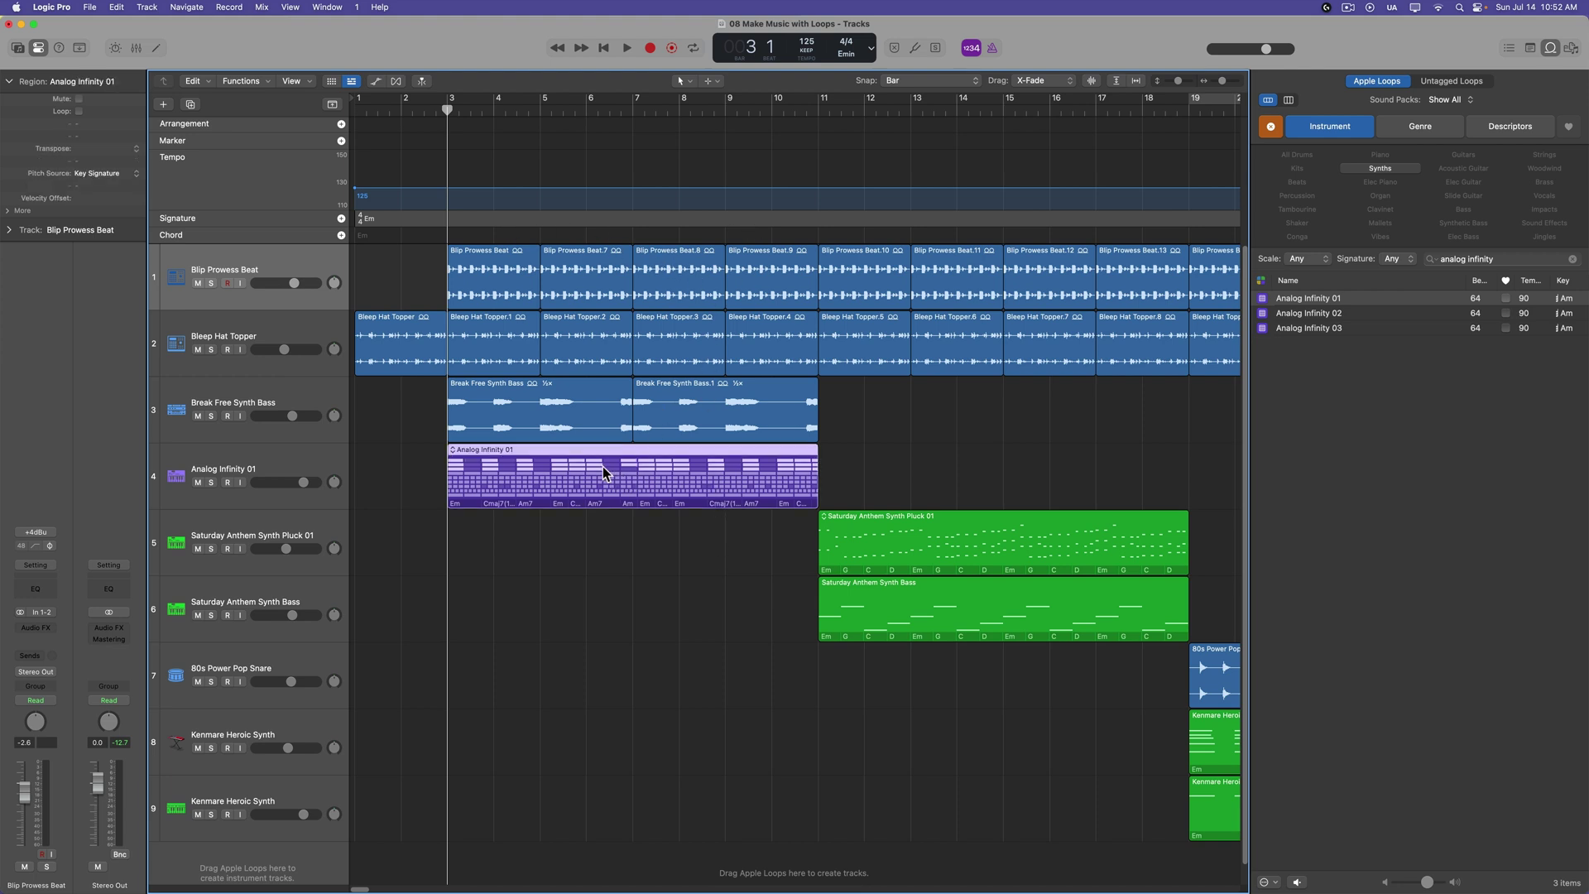
left_click_drag(590, 474, 584, 239)
left_click_drag(925, 529, 914, 238)
scroll(892, 464, "right", 10)
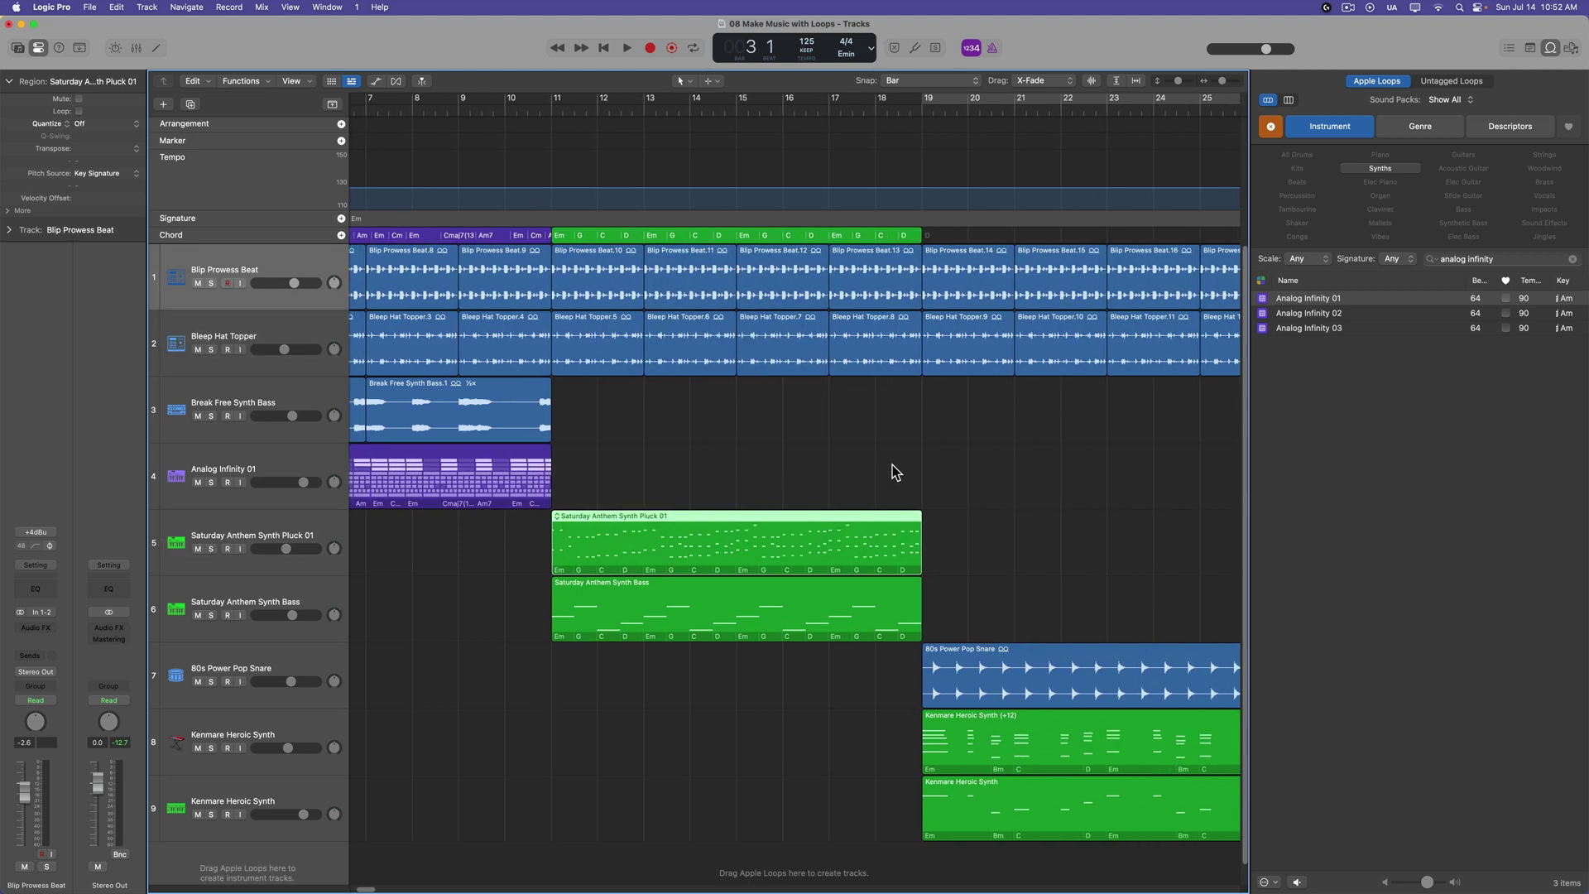
left_click_drag(990, 746, 966, 237)
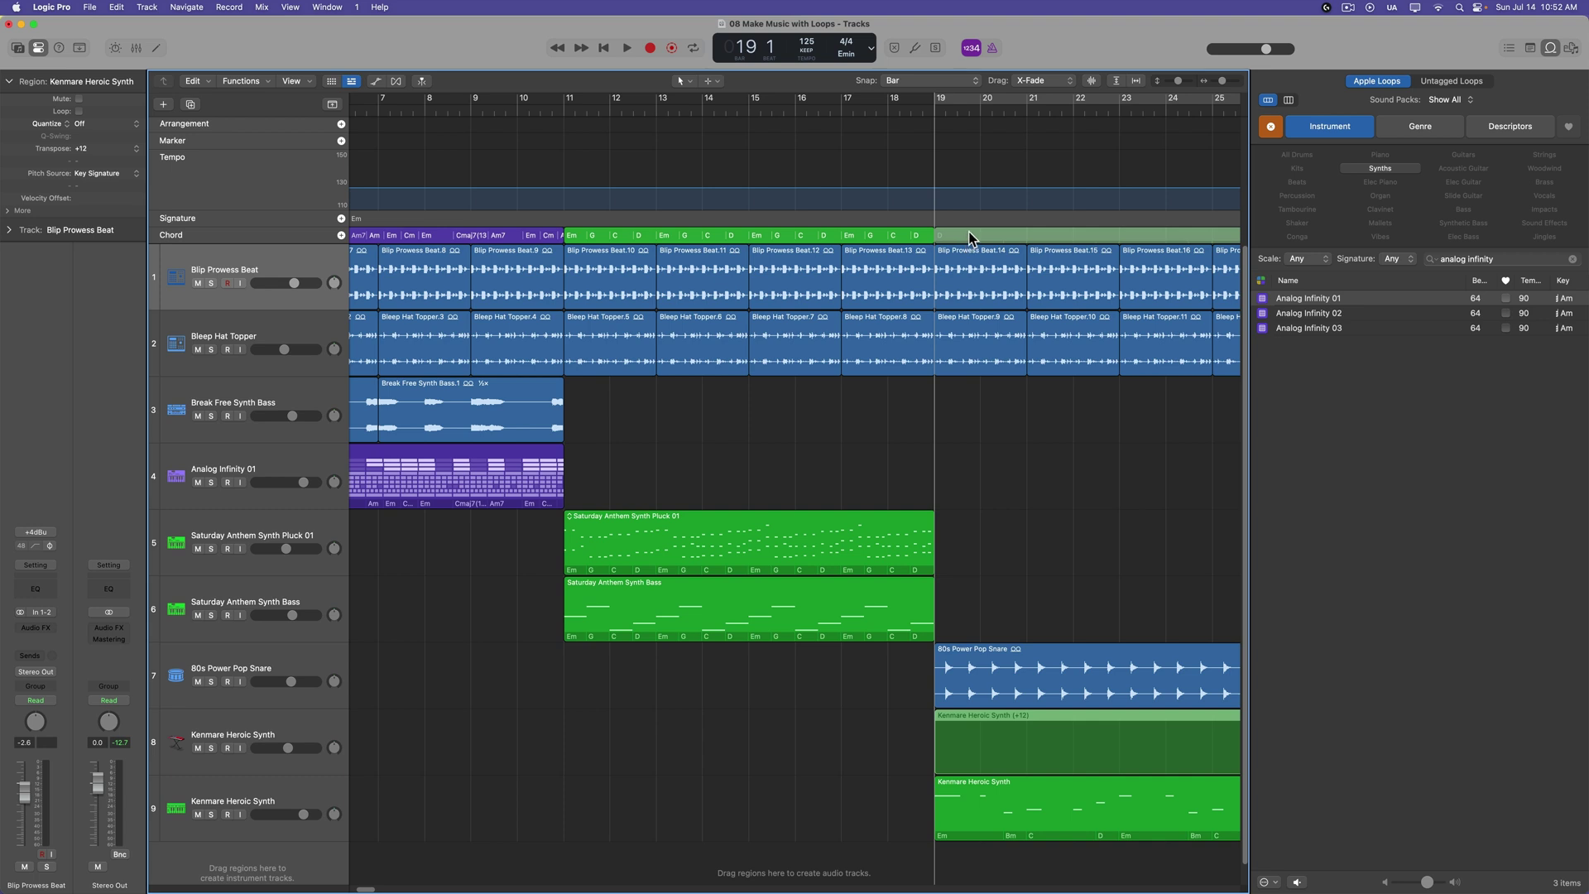
key("cmd+Left")
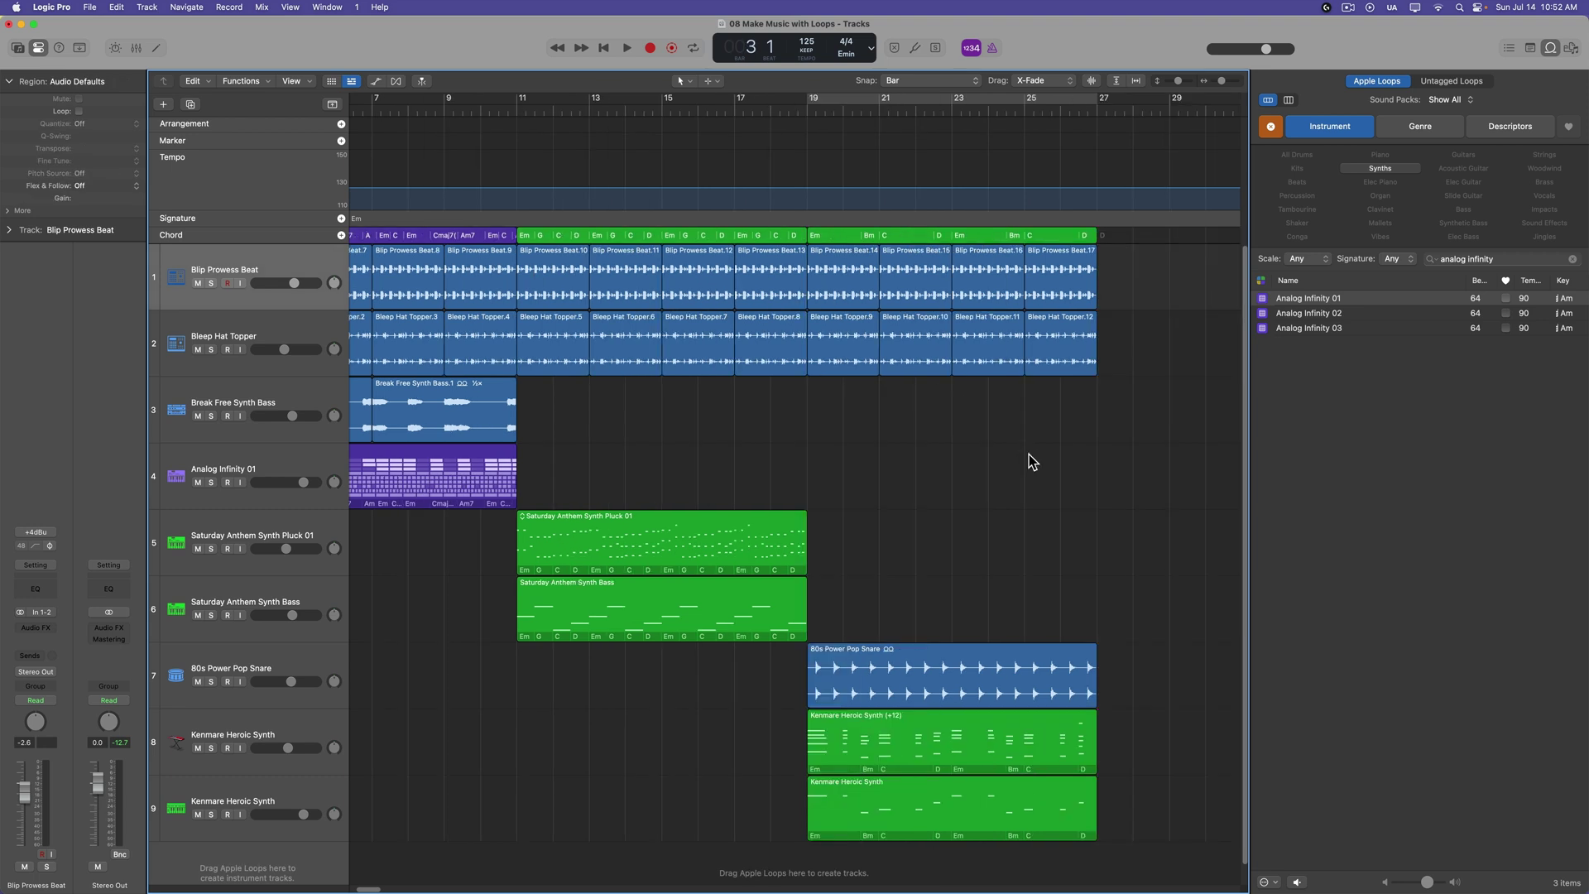
Undo the copying of all three regions' chords to the Chord track.
key("super+z")
key("super+z")
key("super+z")
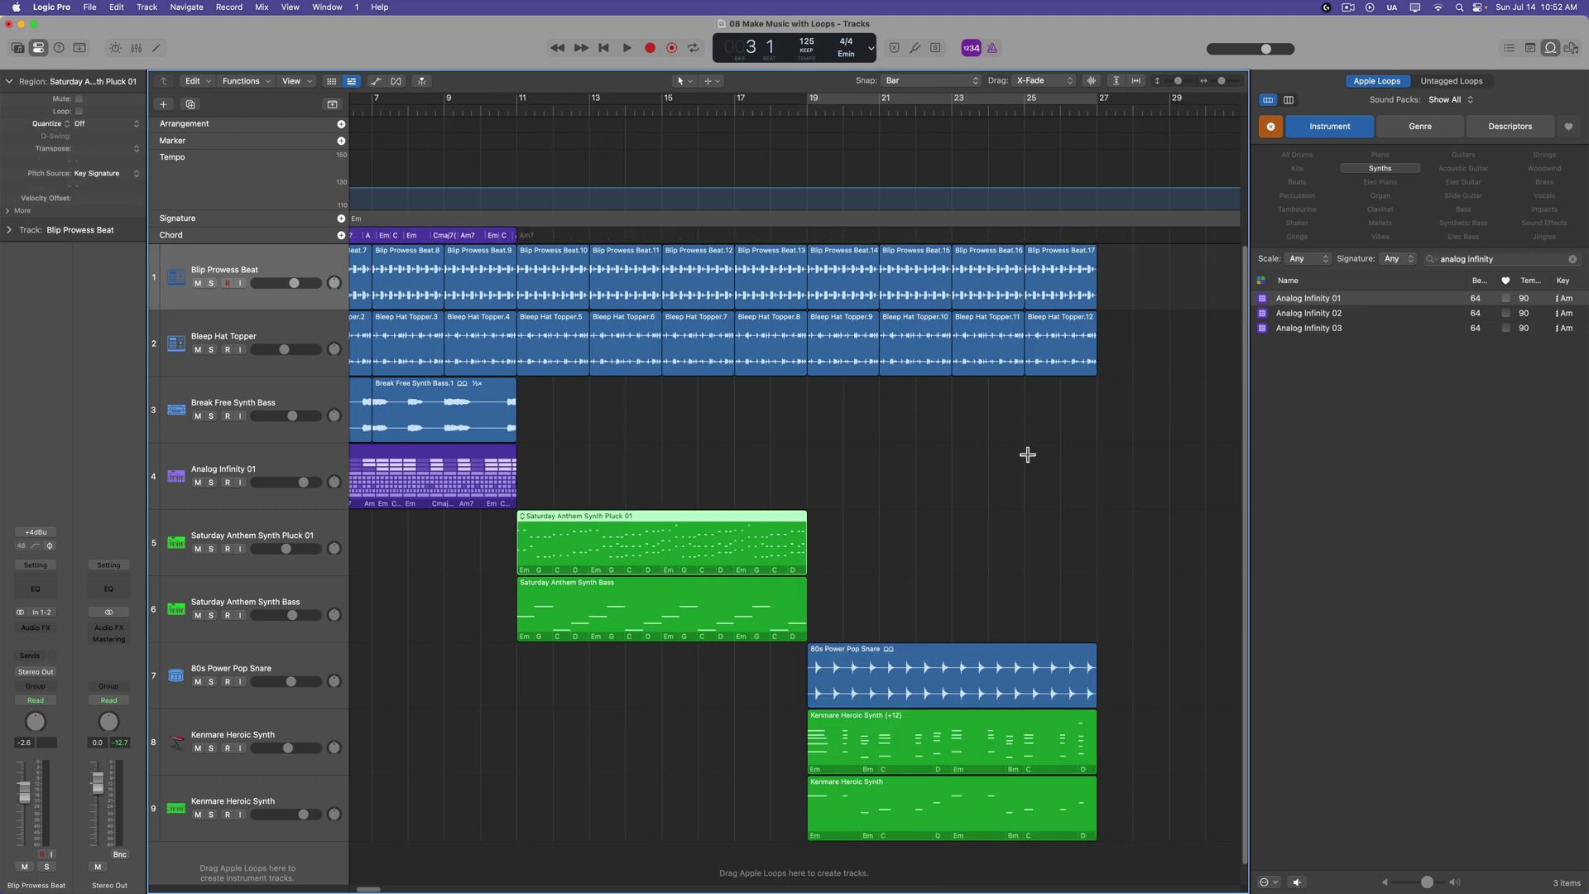
scroll(998, 439, "left", 5)
left_click(979, 425)
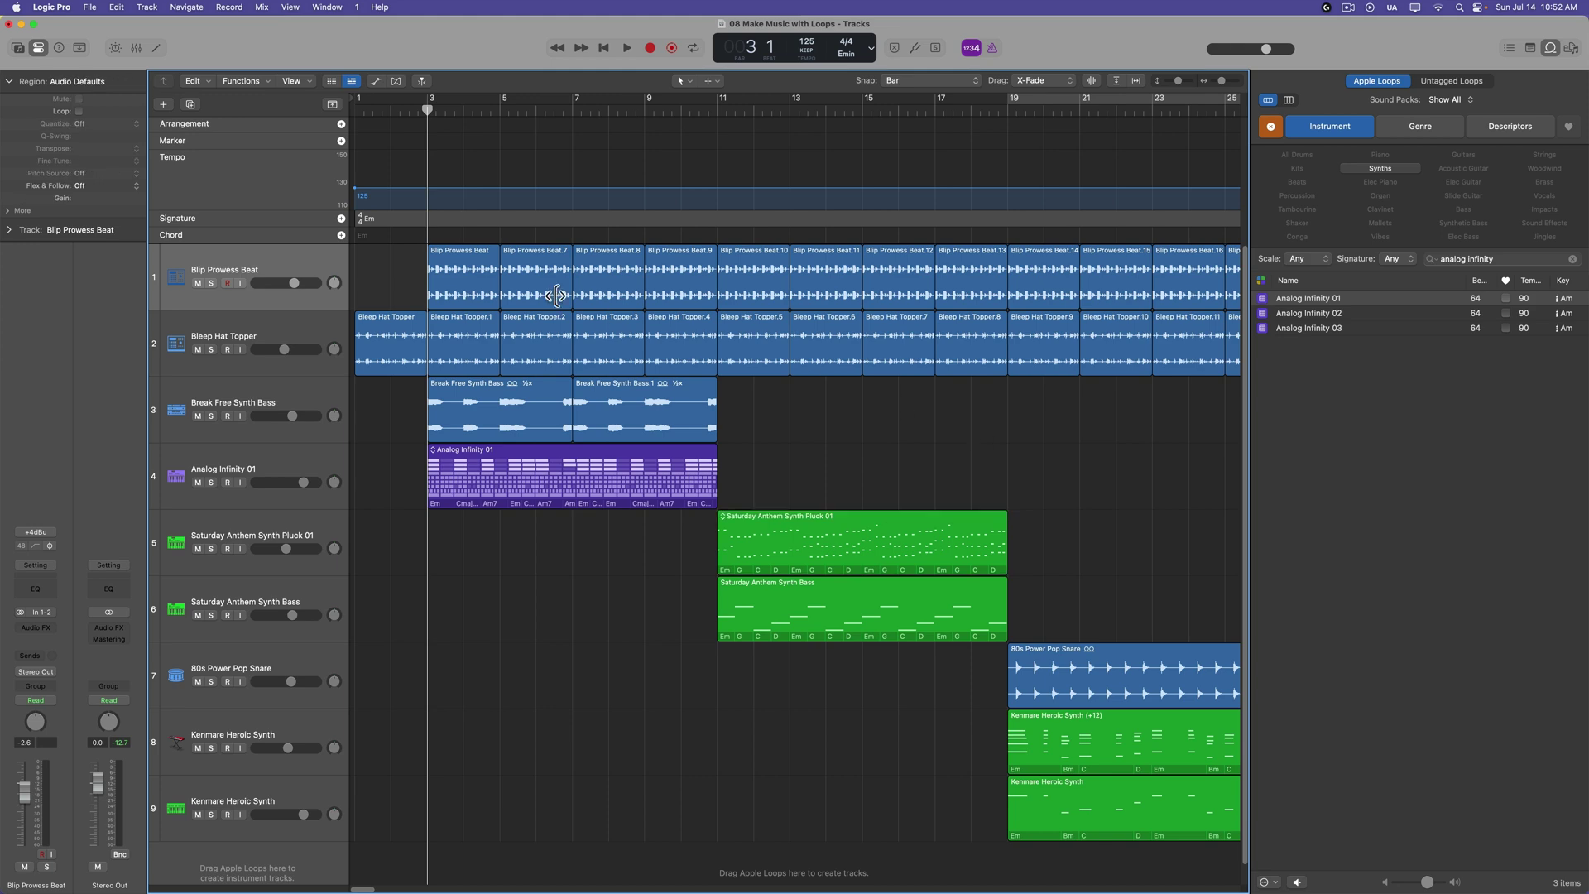
Hide the global tracks and the loop browser, and fit all regions in the Tracks area.
left_click(331, 106)
key("o")
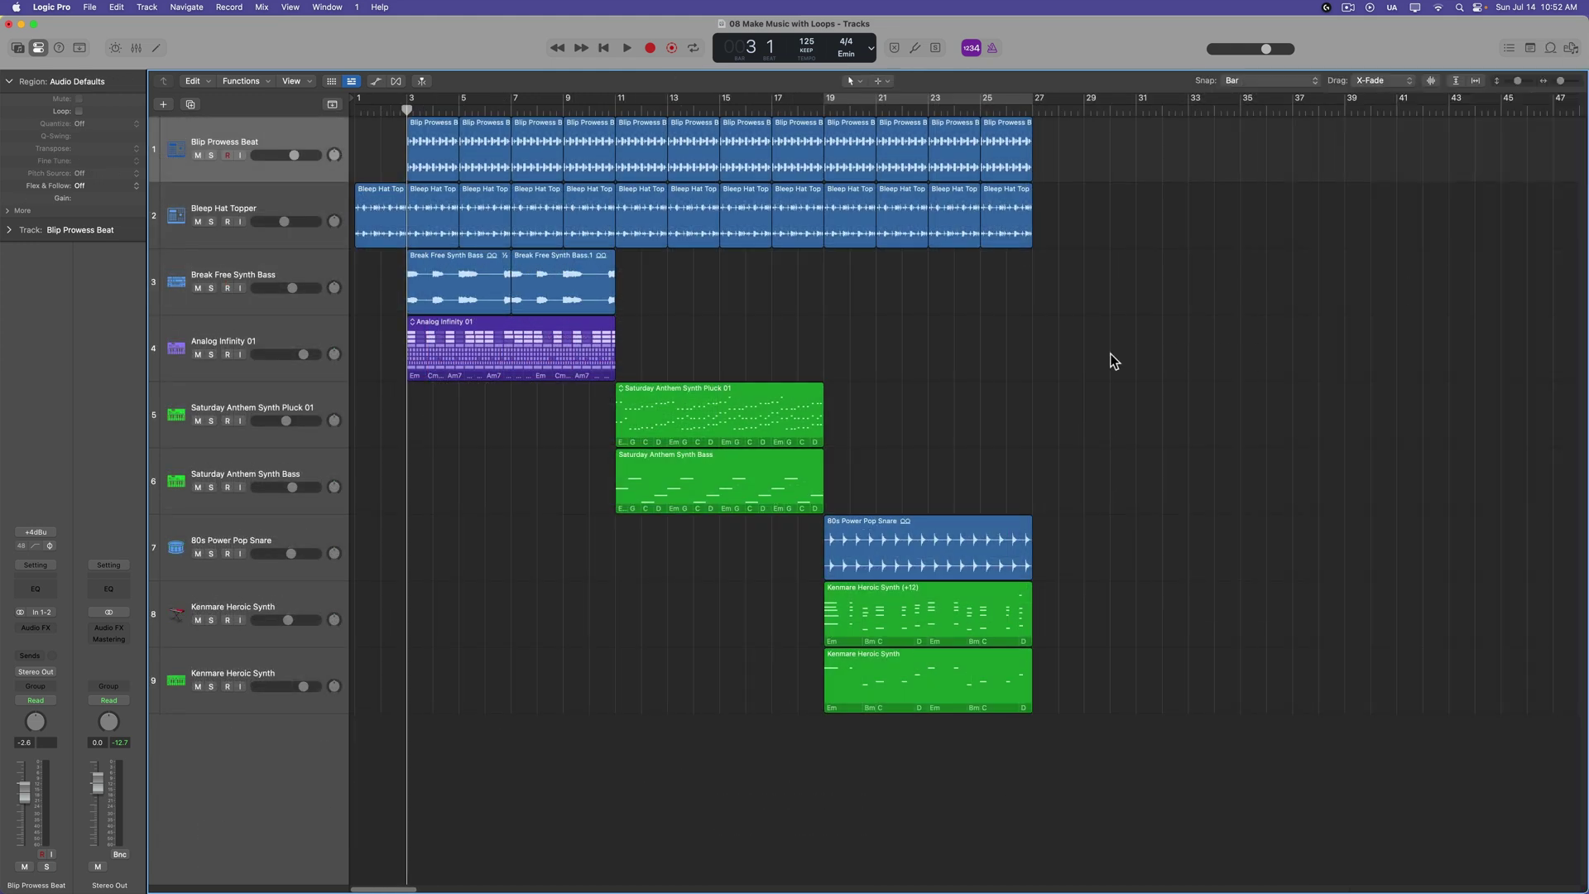
key("z")
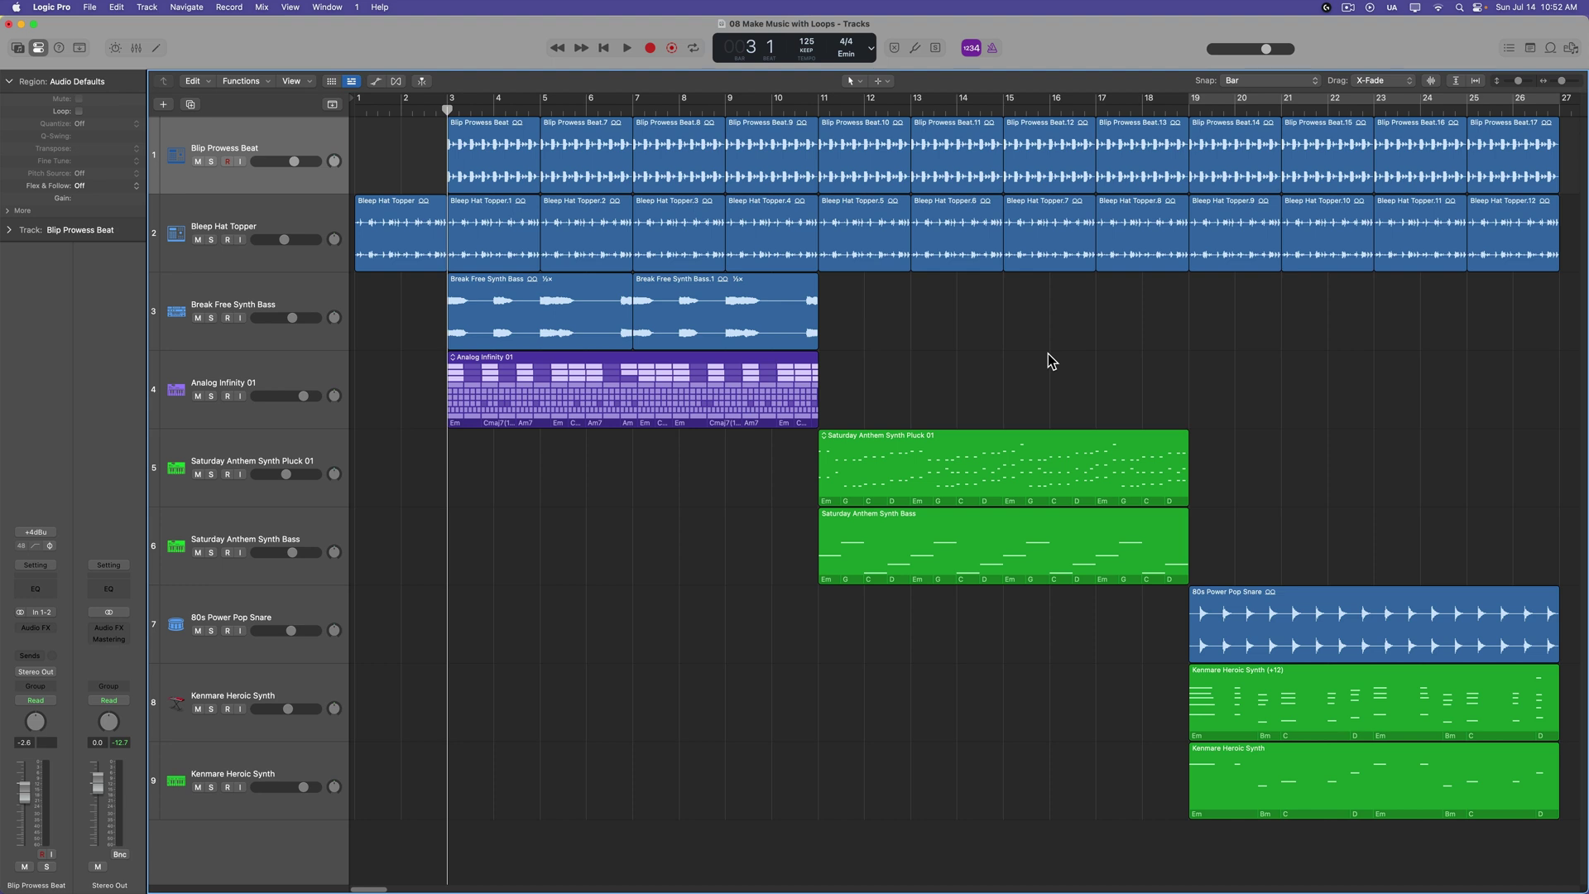
View the minor key options for the project key signature without changing the key.
left_click(860, 59)
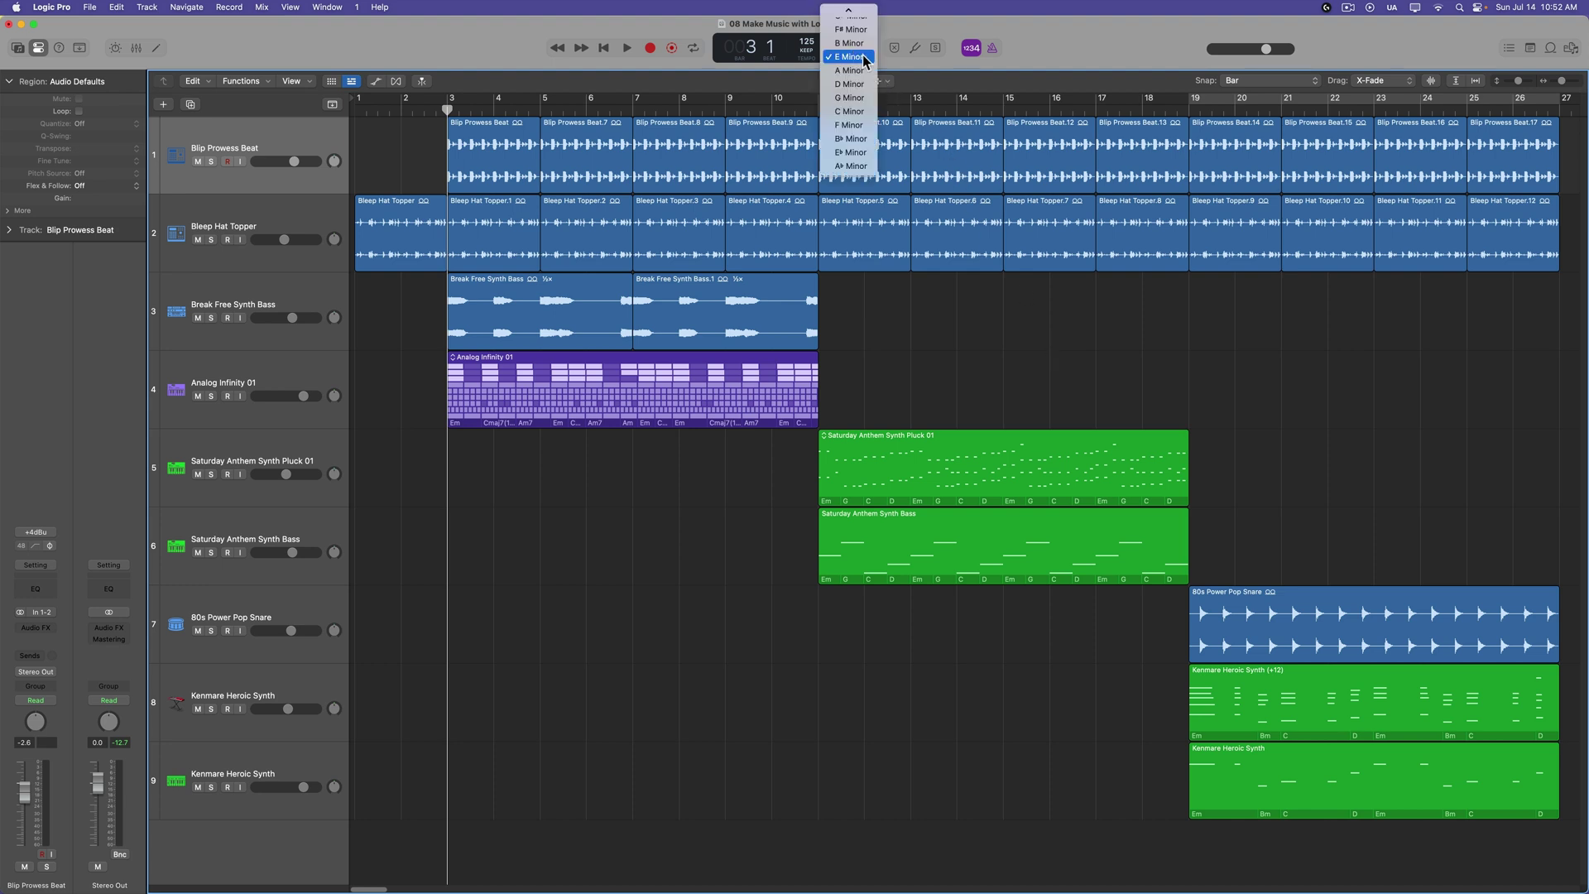
scroll(863, 61, "up", 5)
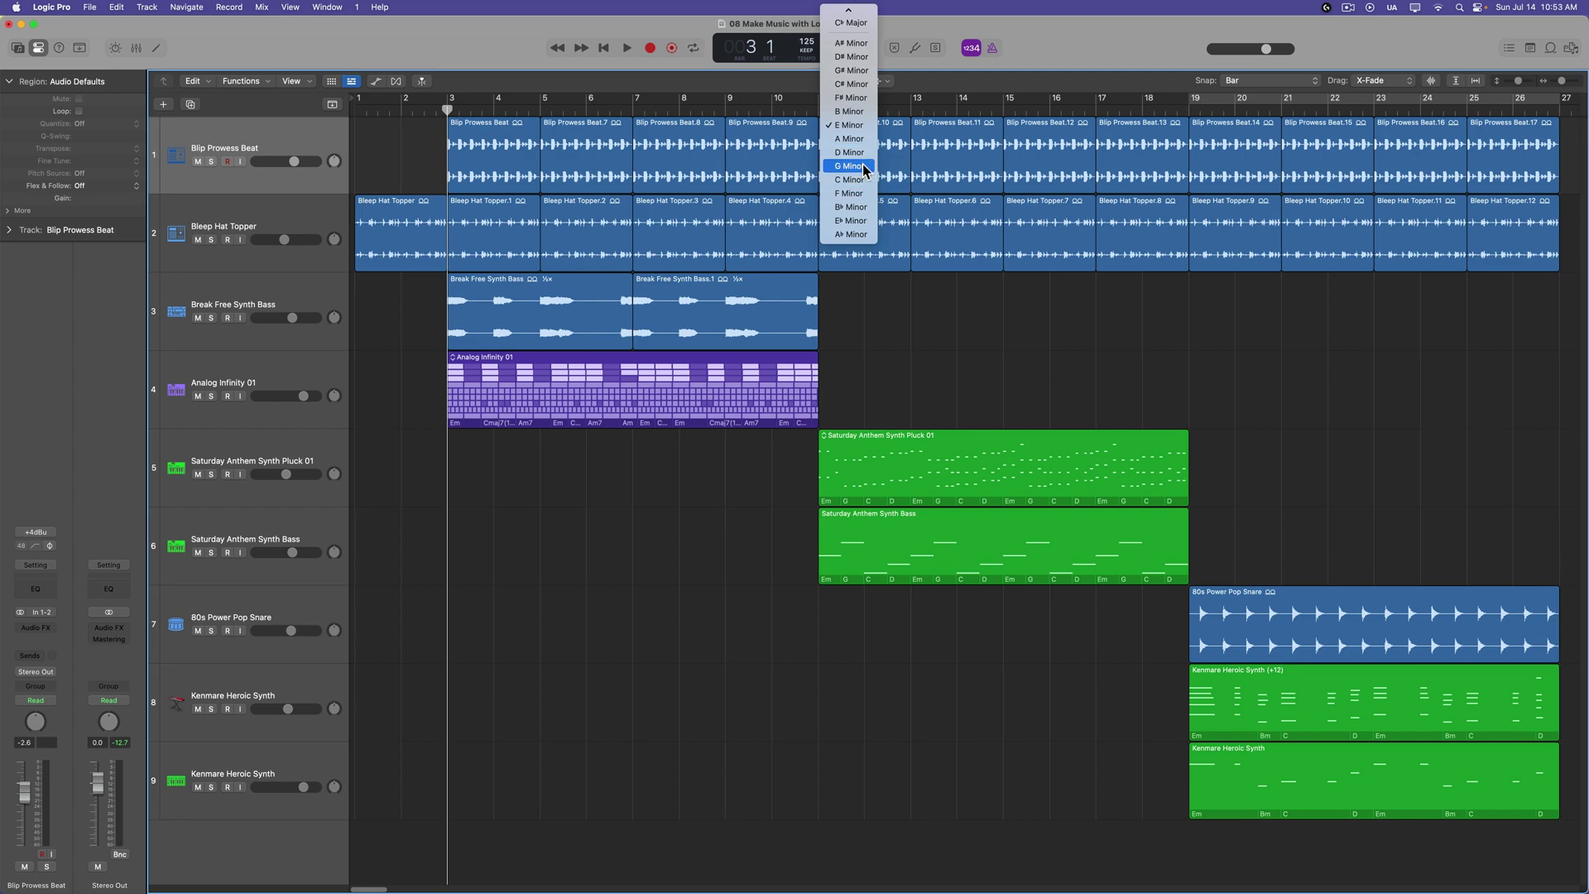
left_click(978, 366)
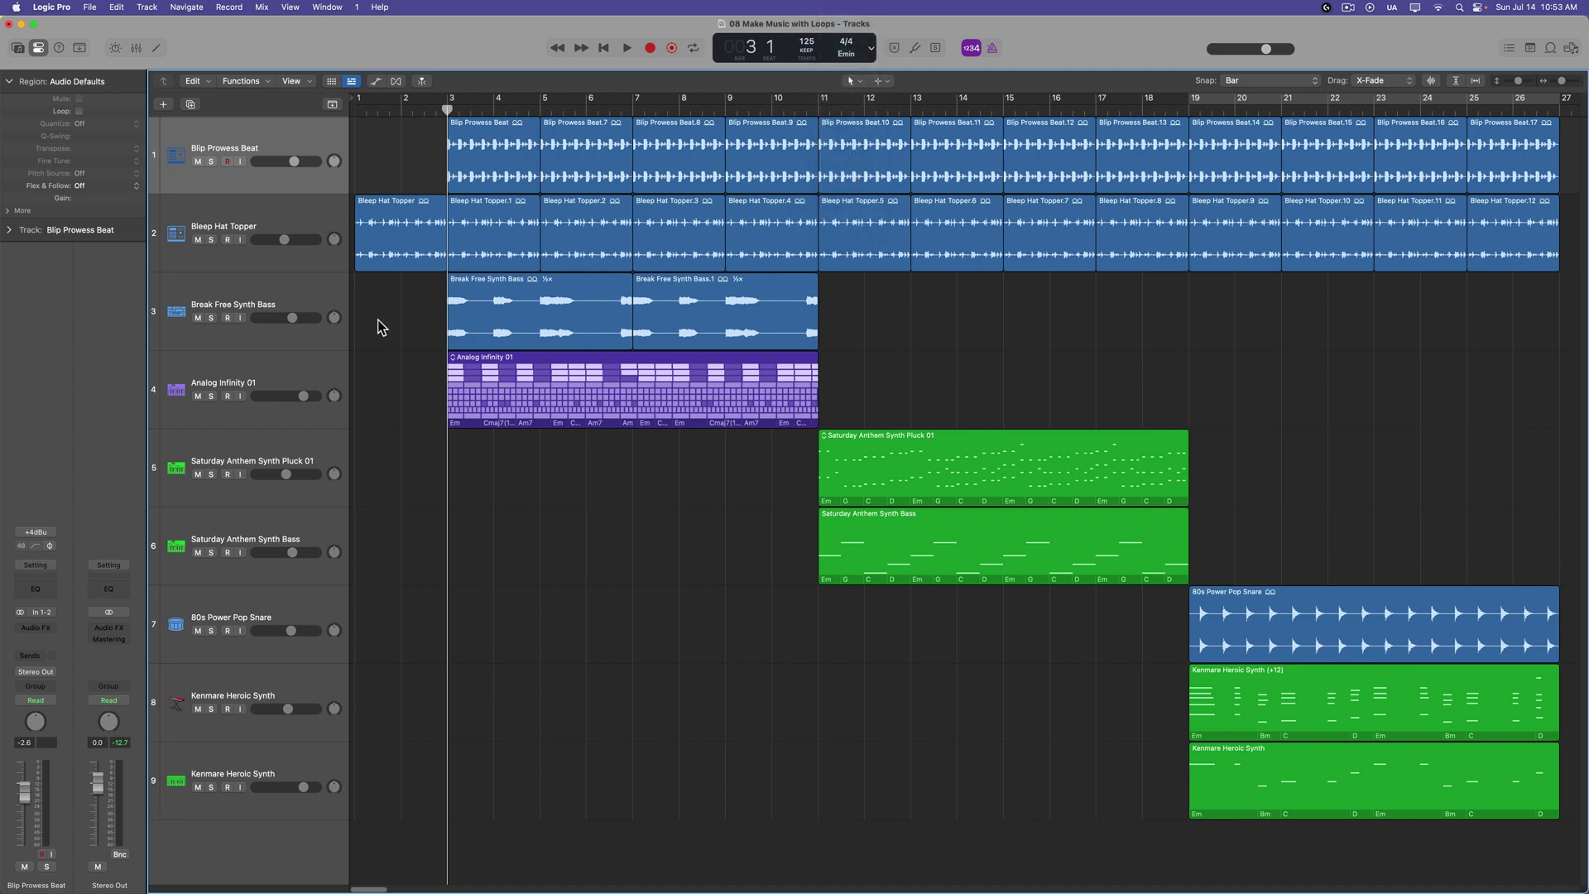
Compare the Pitch Source setting of the Break Free Synth Bass regions with those on the beat, hat topper and snare tracks.
left_click(293, 303)
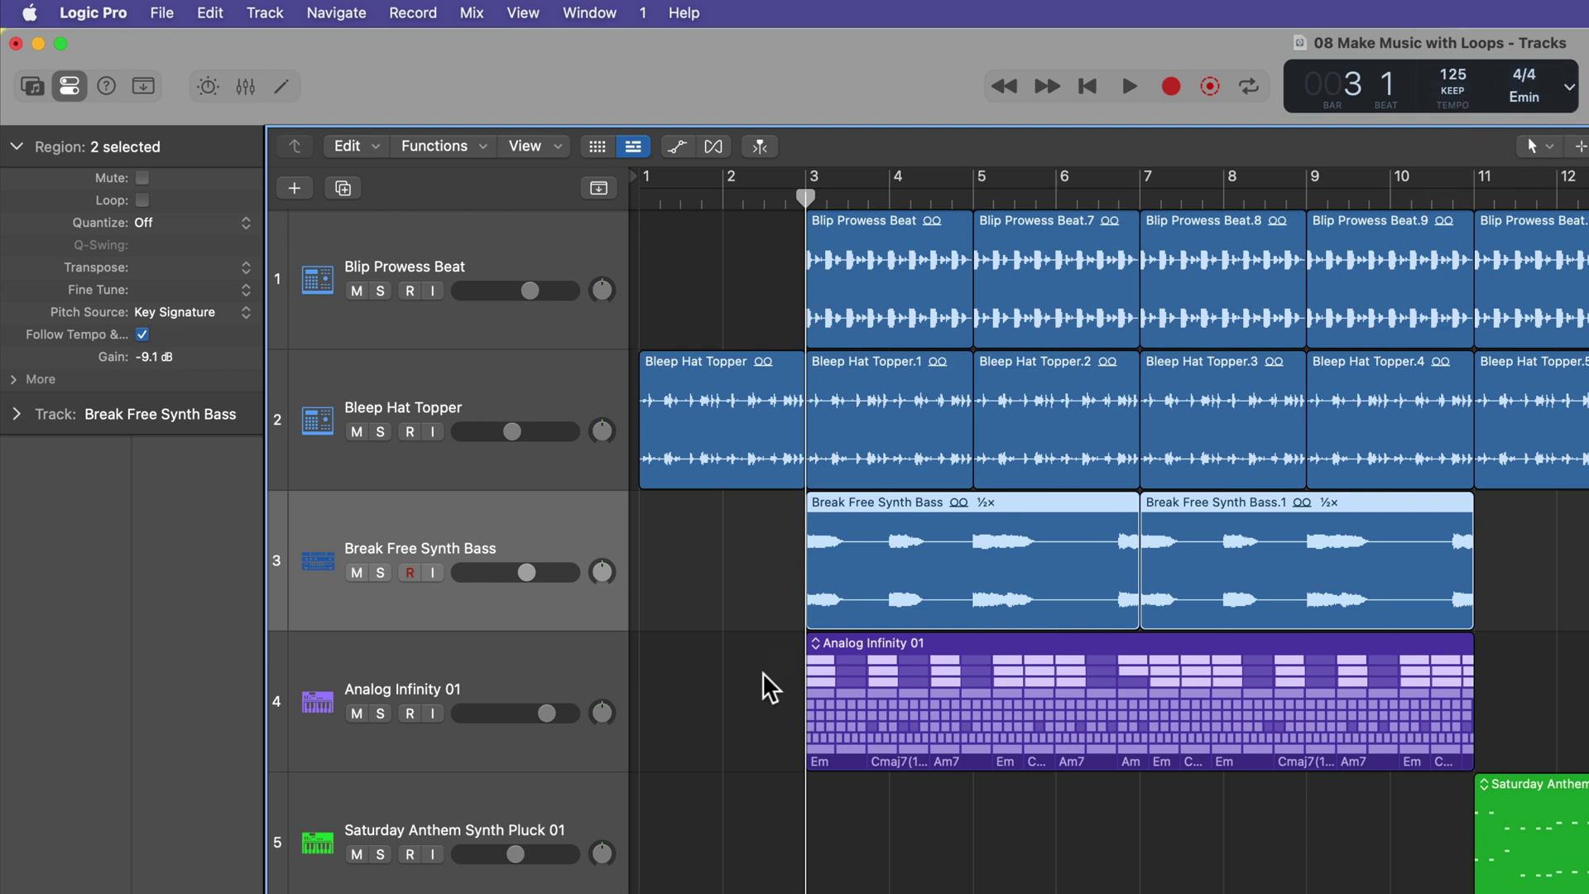
left_click(578, 245)
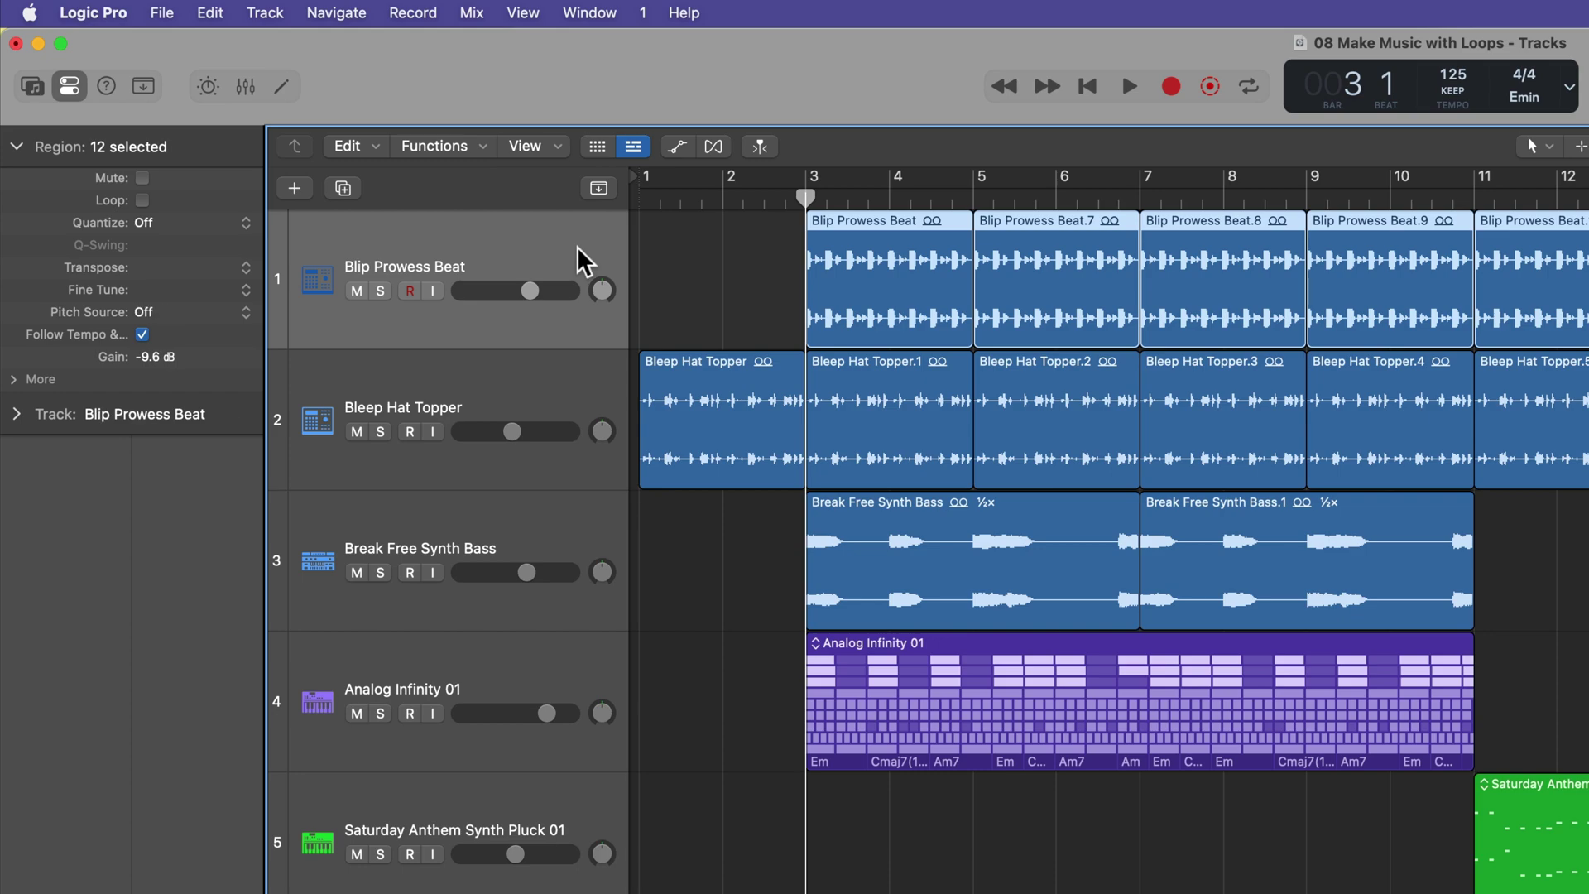
left_click(556, 384)
left_click(550, 339)
left_click(528, 374)
left_click(542, 269)
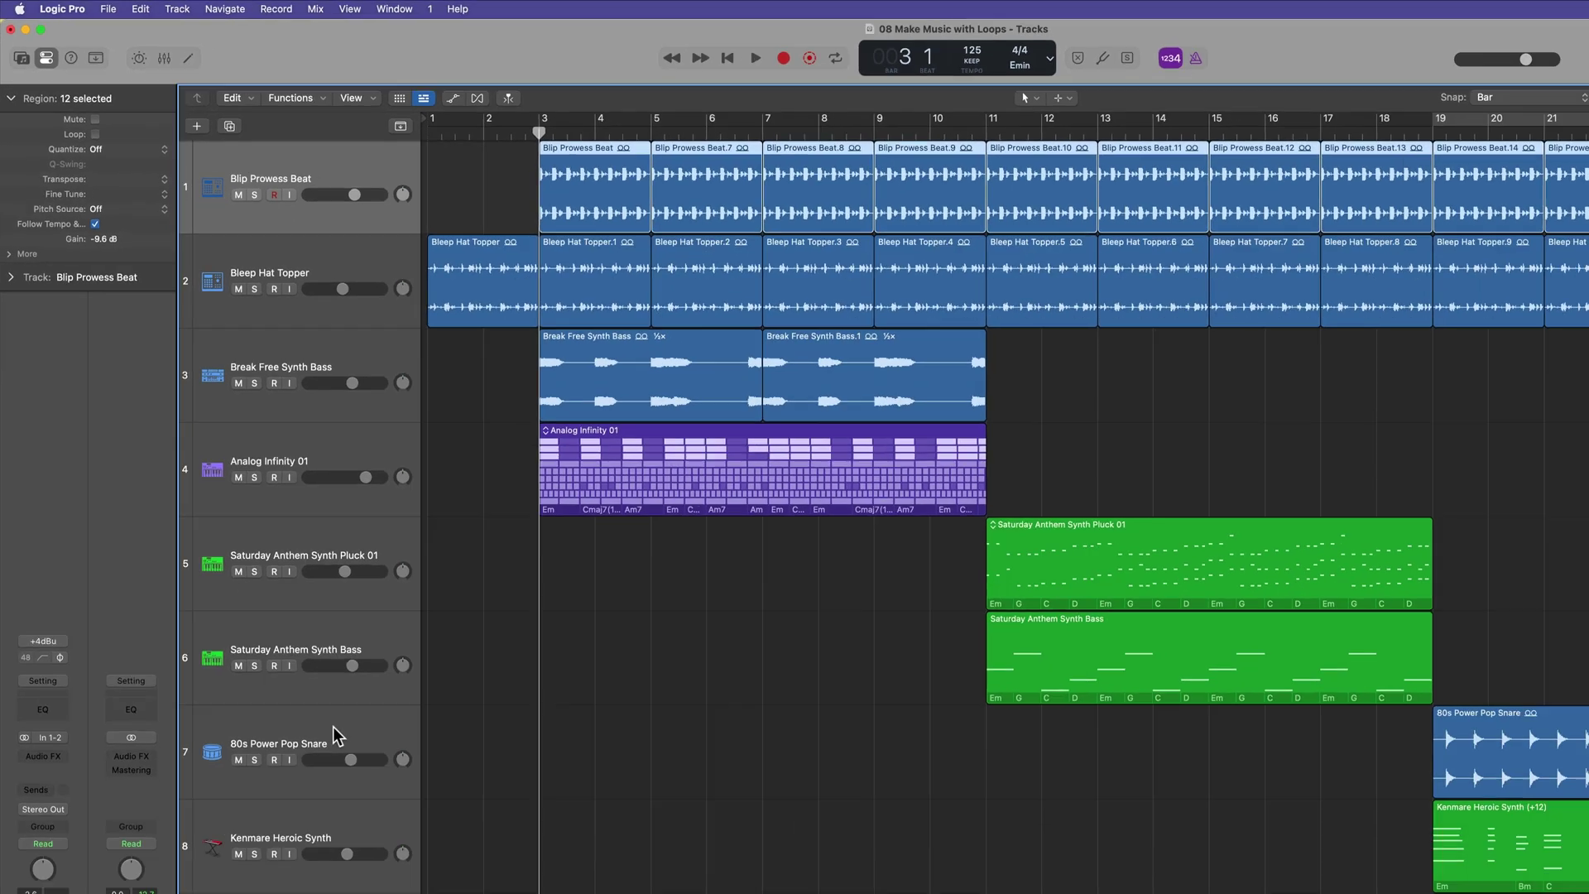
left_click(278, 604)
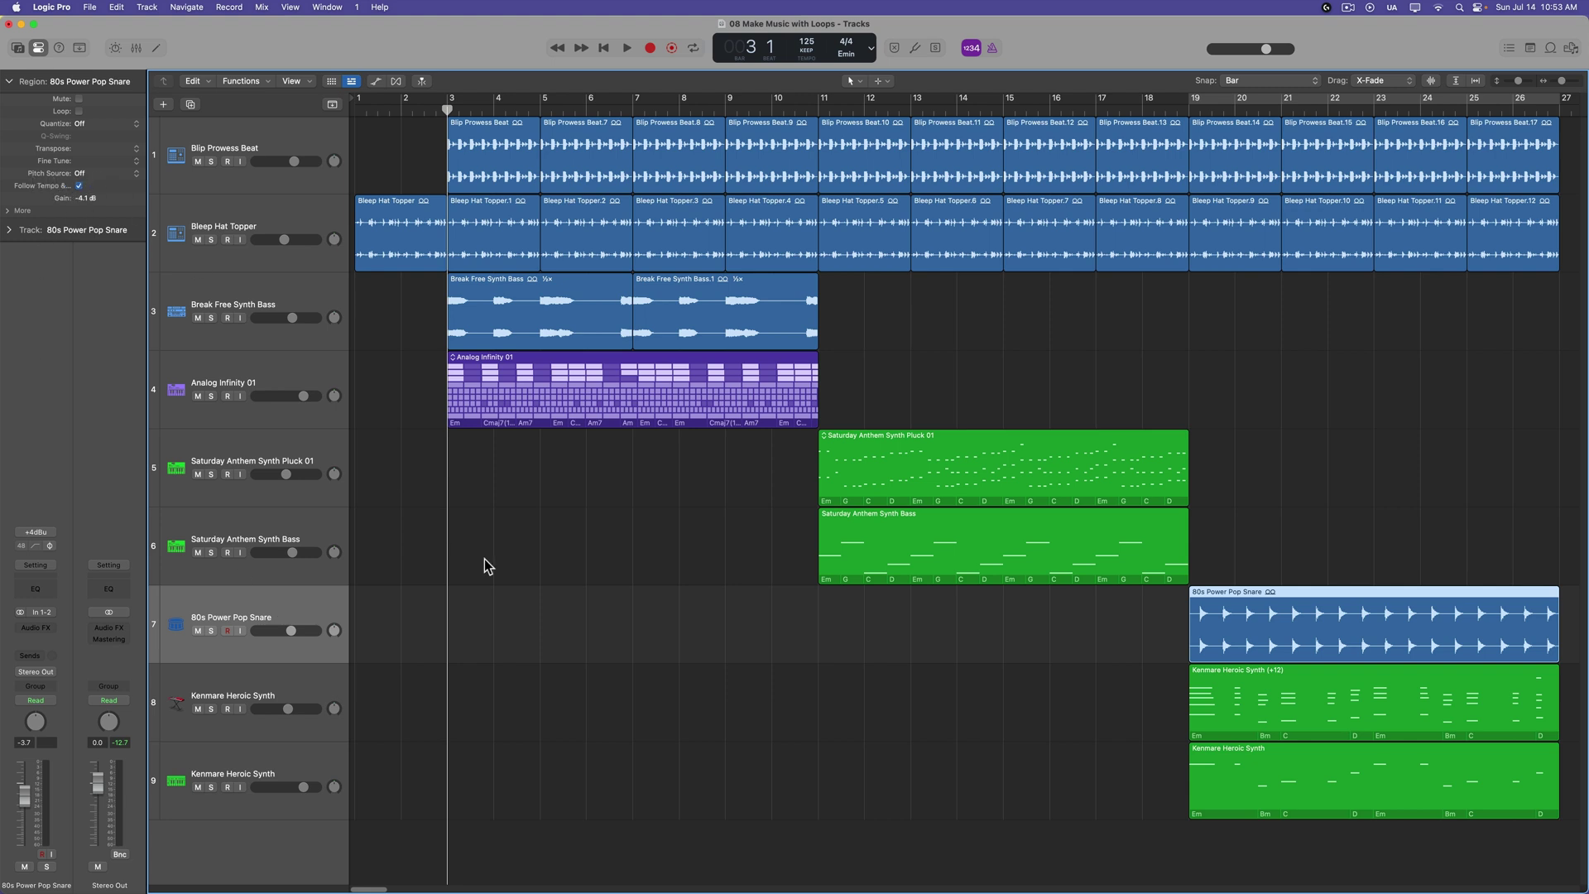
Check the Pitch Source setting on the Break Free Synth Bass, Analog Infinity 01, Saturday Anthem and Kenmare Heroic Synth tracks.
left_click(279, 301)
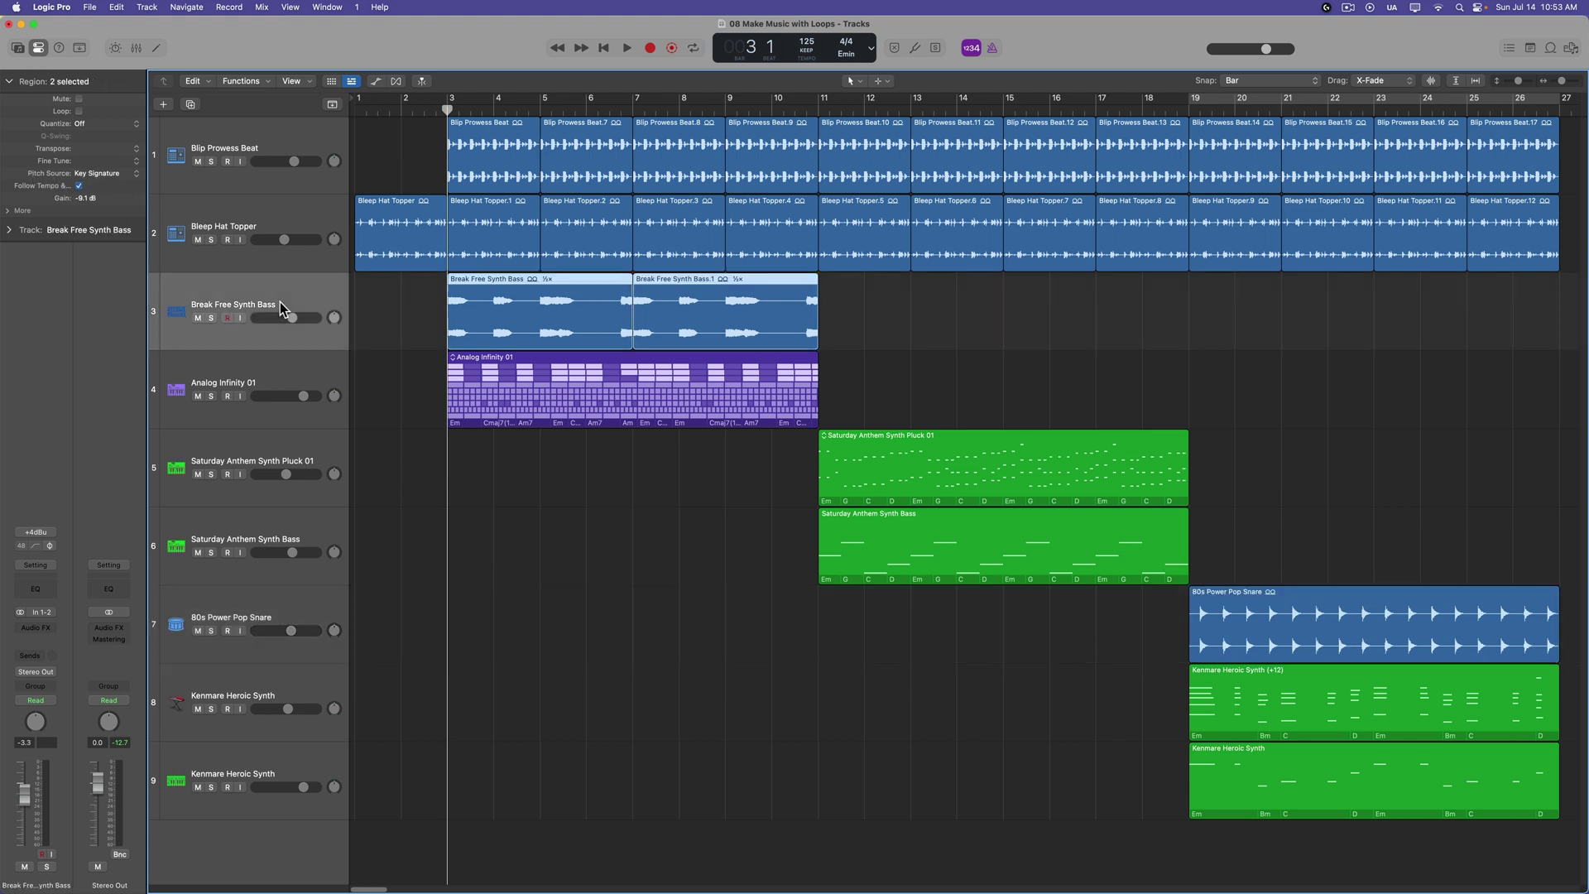
left_click(288, 369)
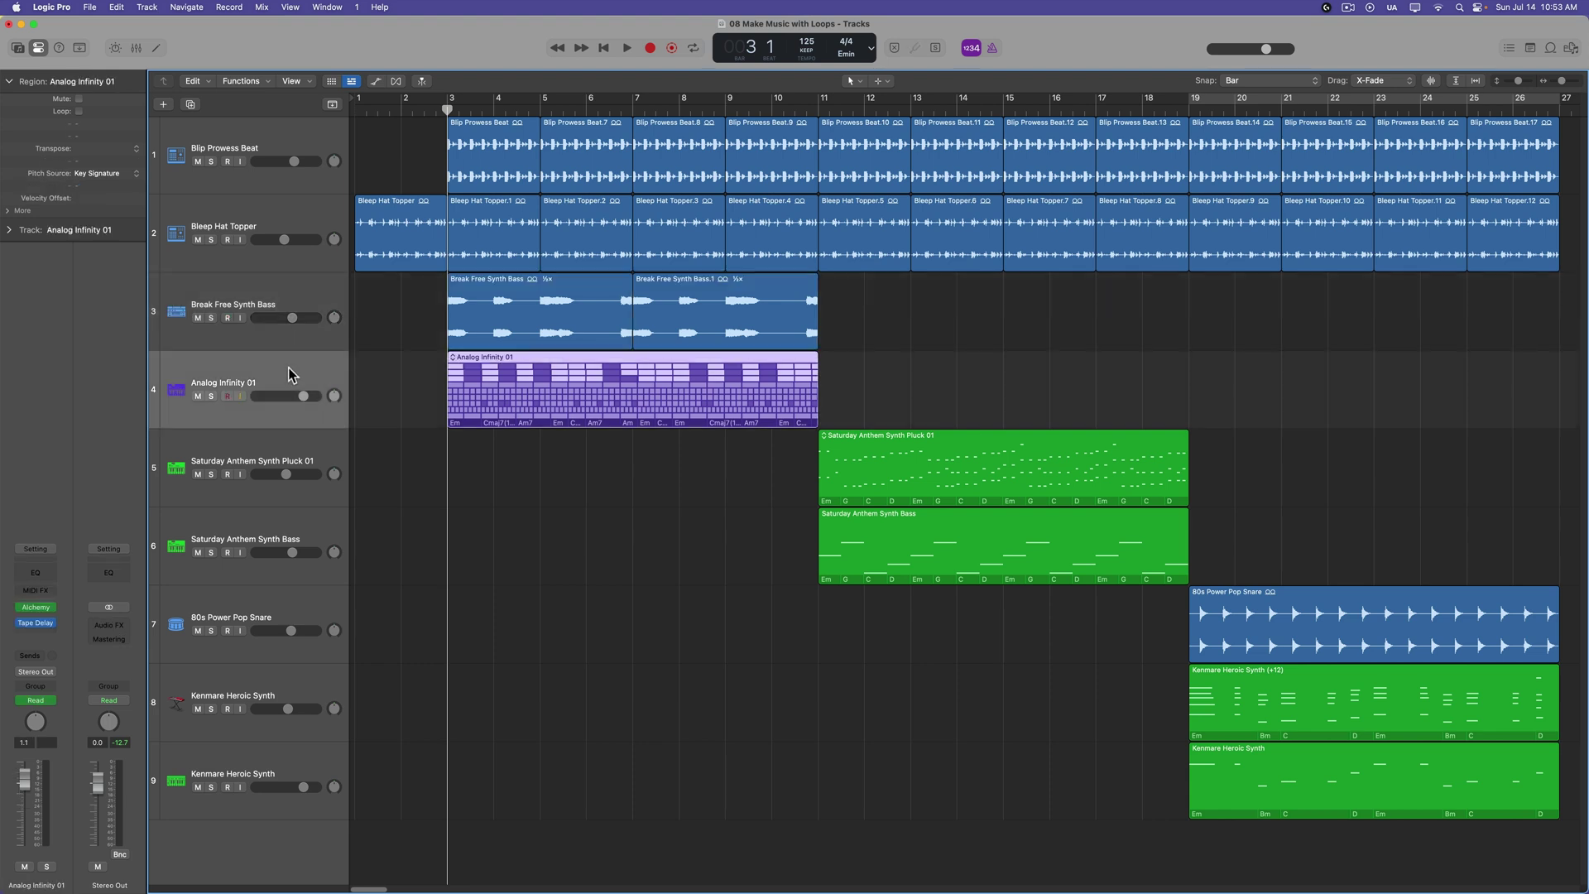
left_click(286, 448)
left_click(290, 528)
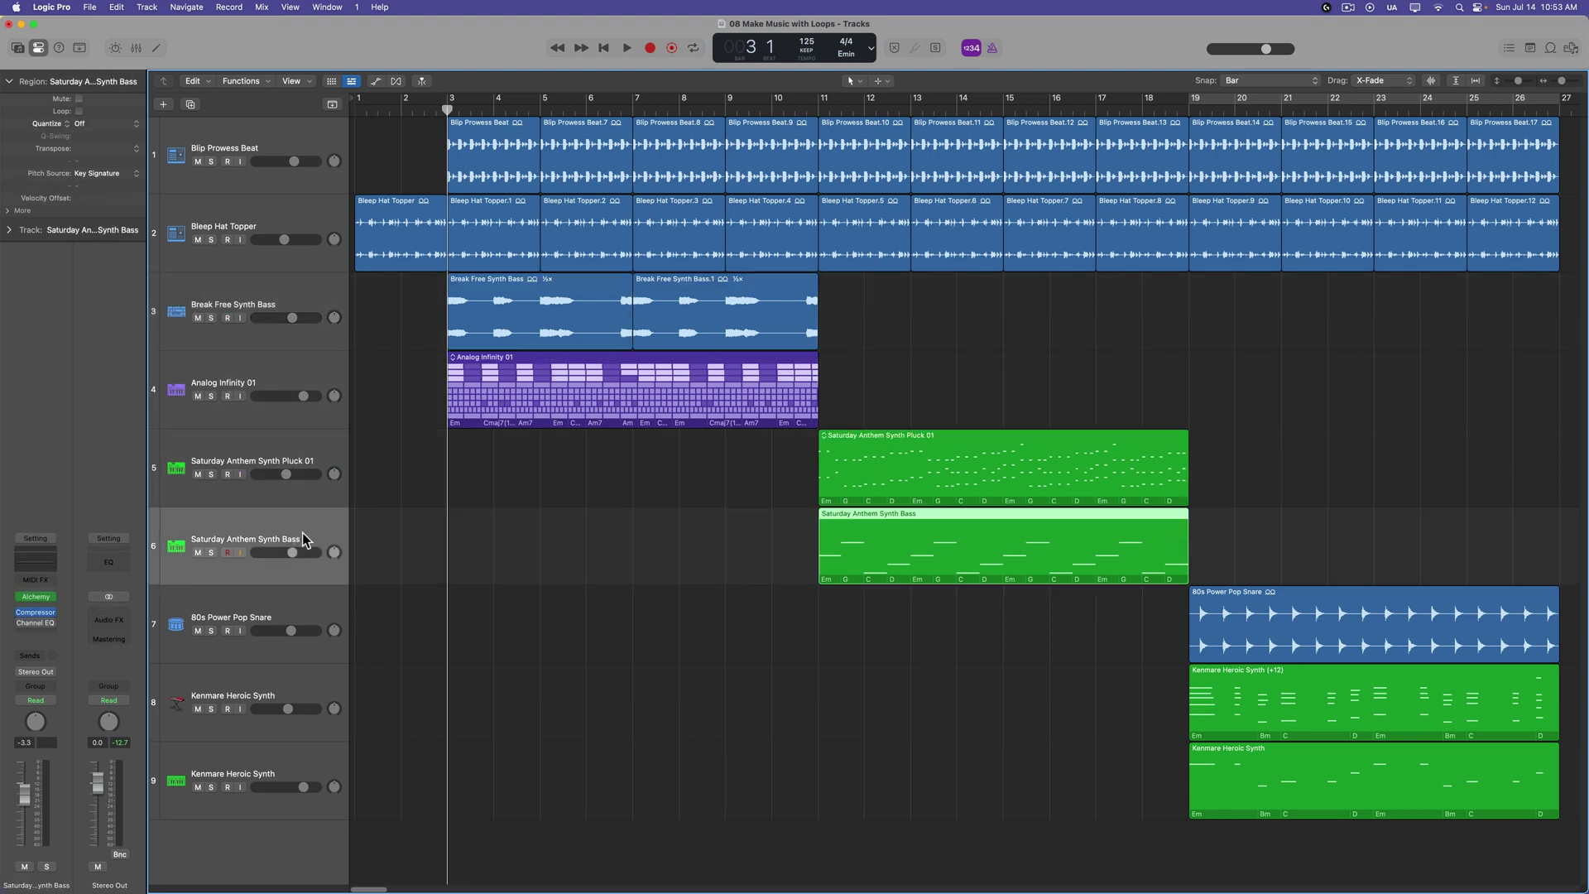
left_click(285, 687)
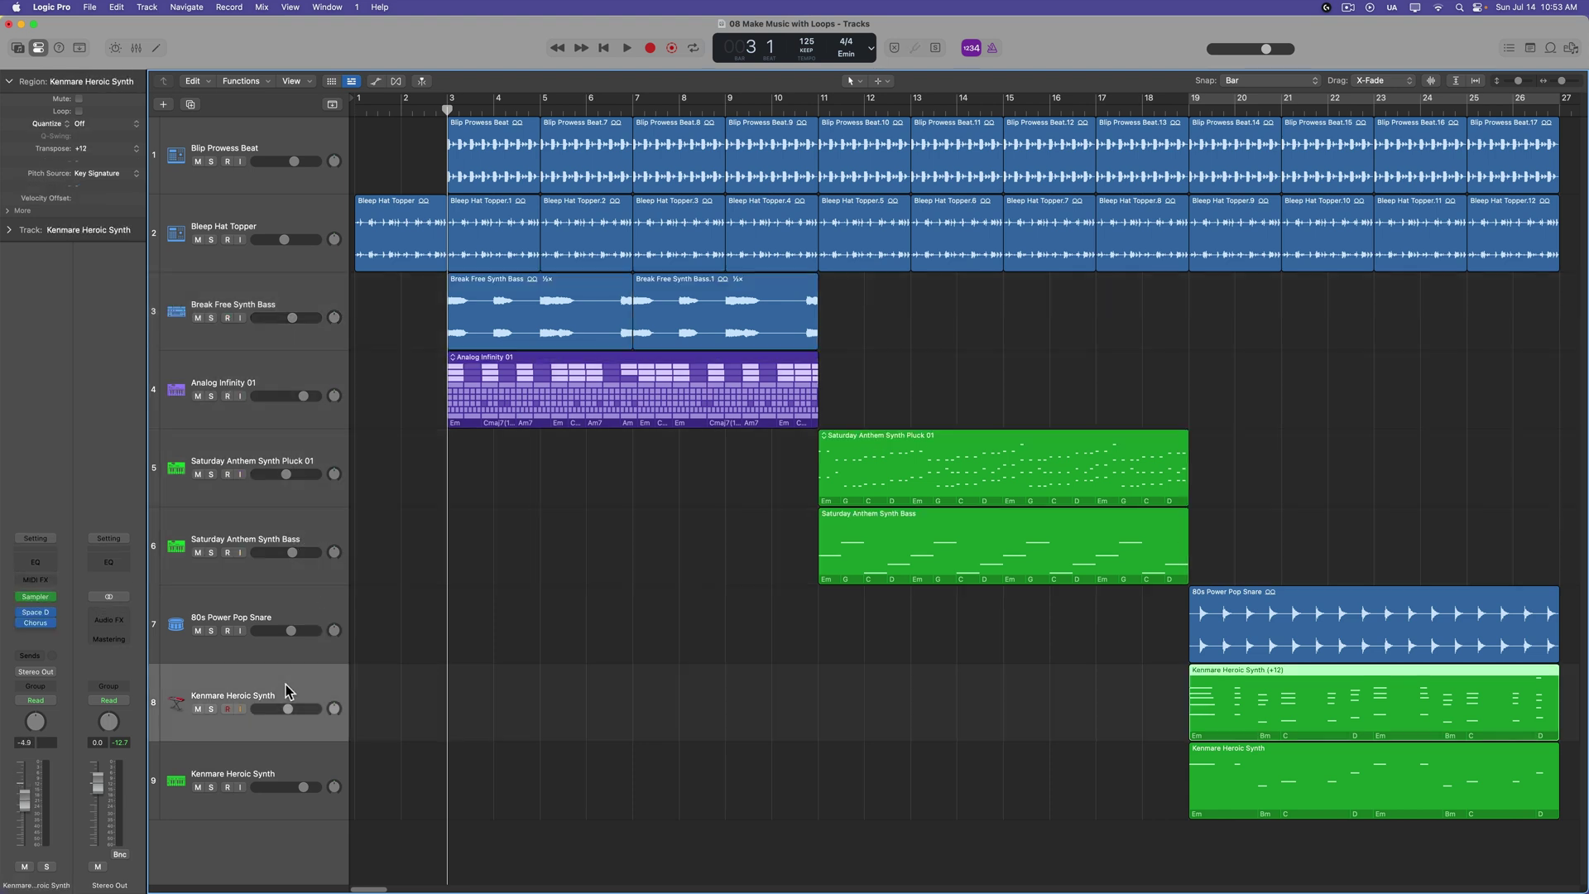
left_click(281, 764)
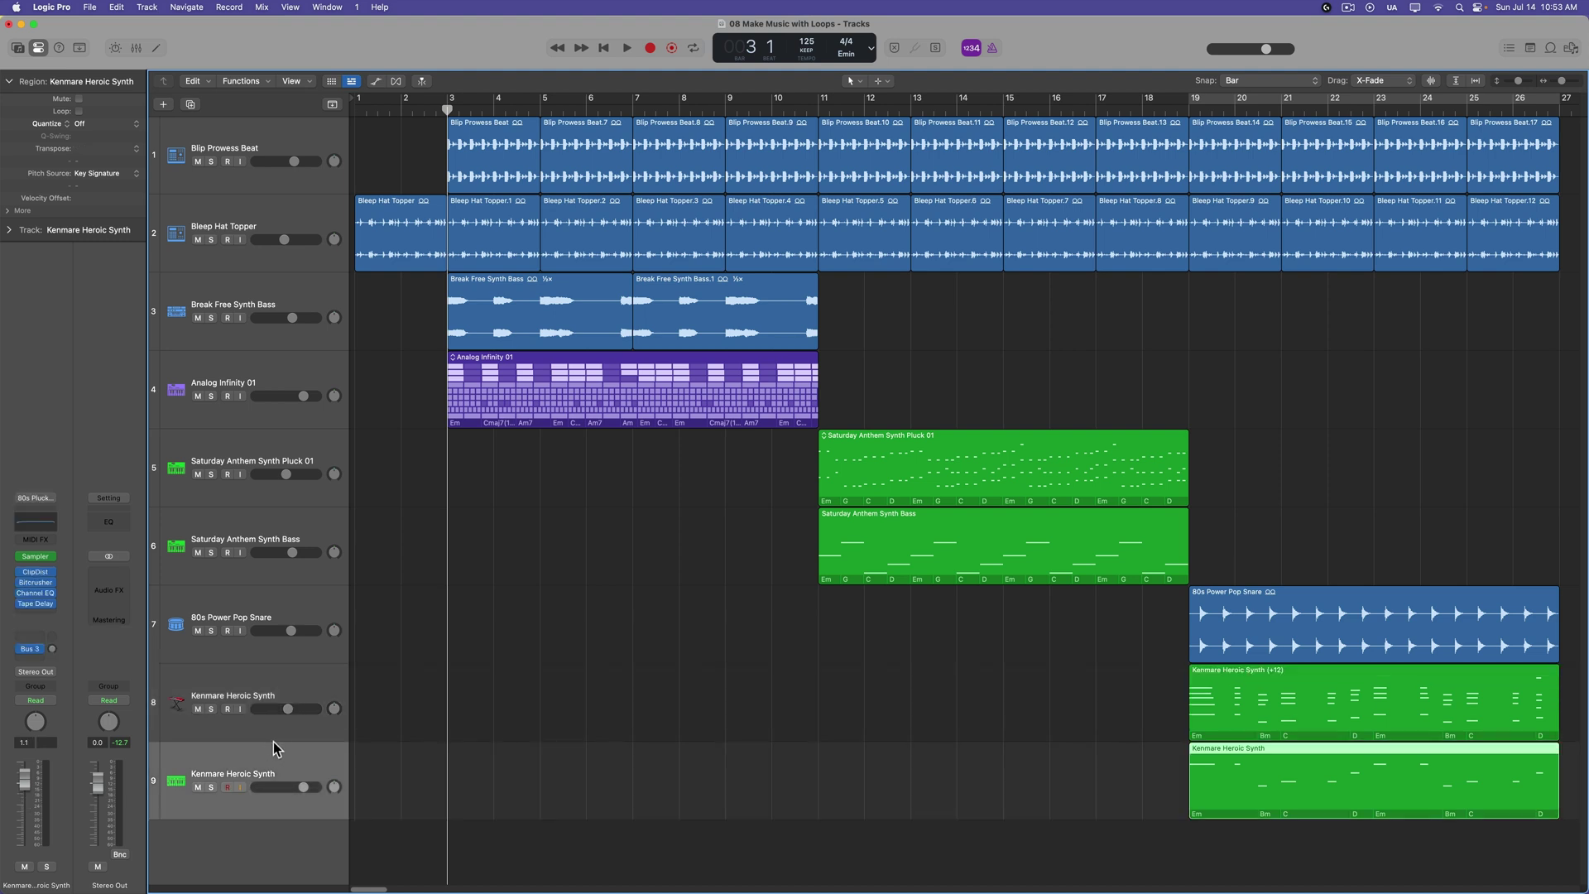
left_click(852, 478)
Change the project key to G minor and transpose the chords to follow it.
left_click(852, 54)
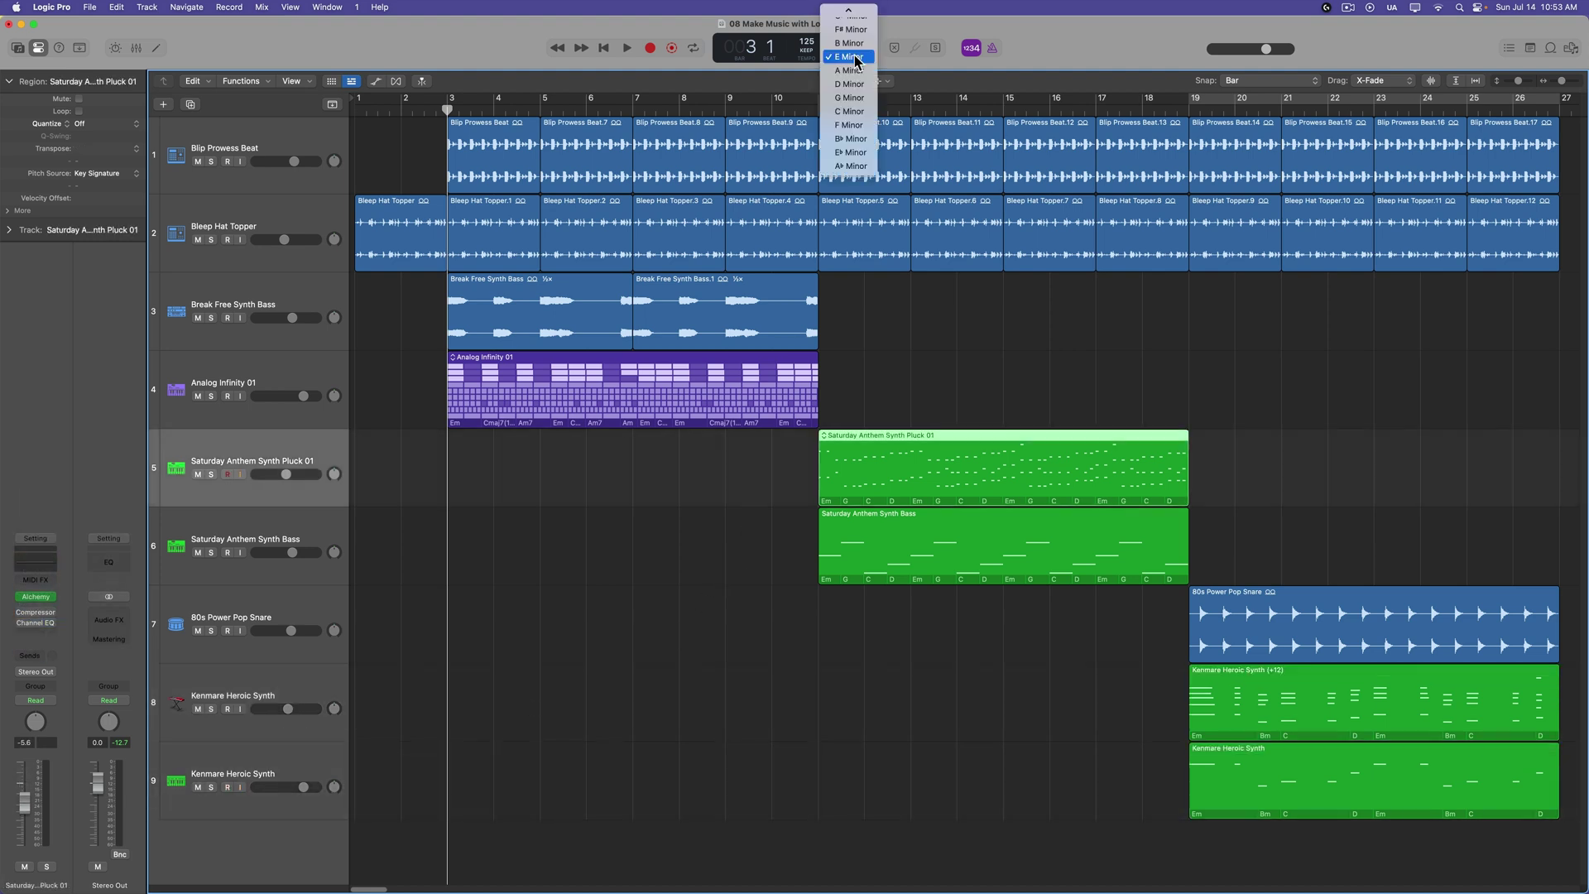
left_click(856, 100)
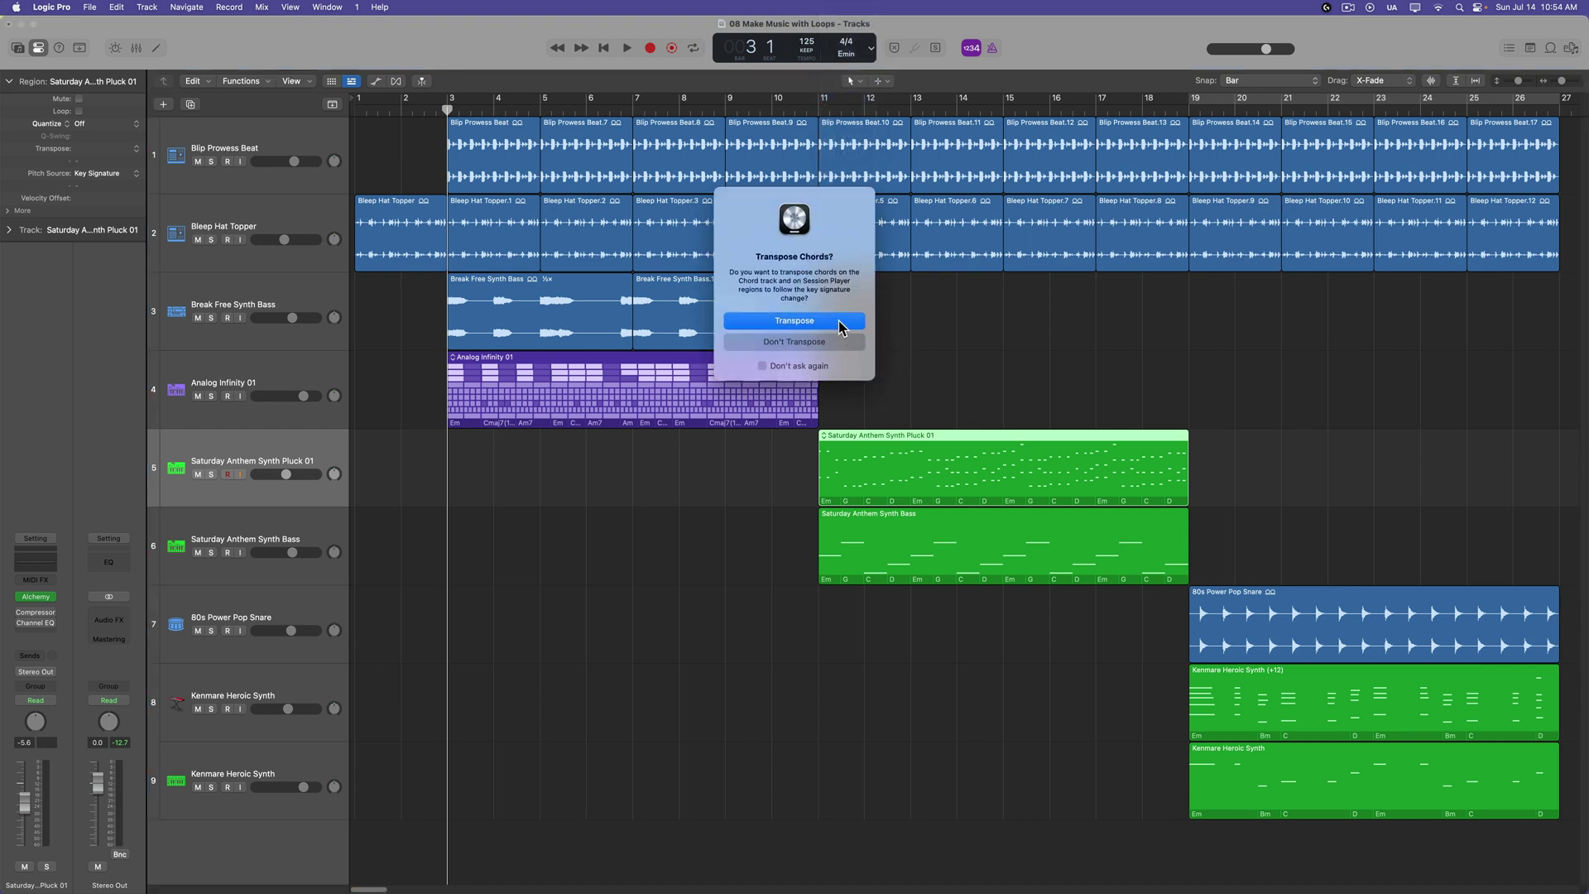
left_click(839, 323)
left_click(941, 348)
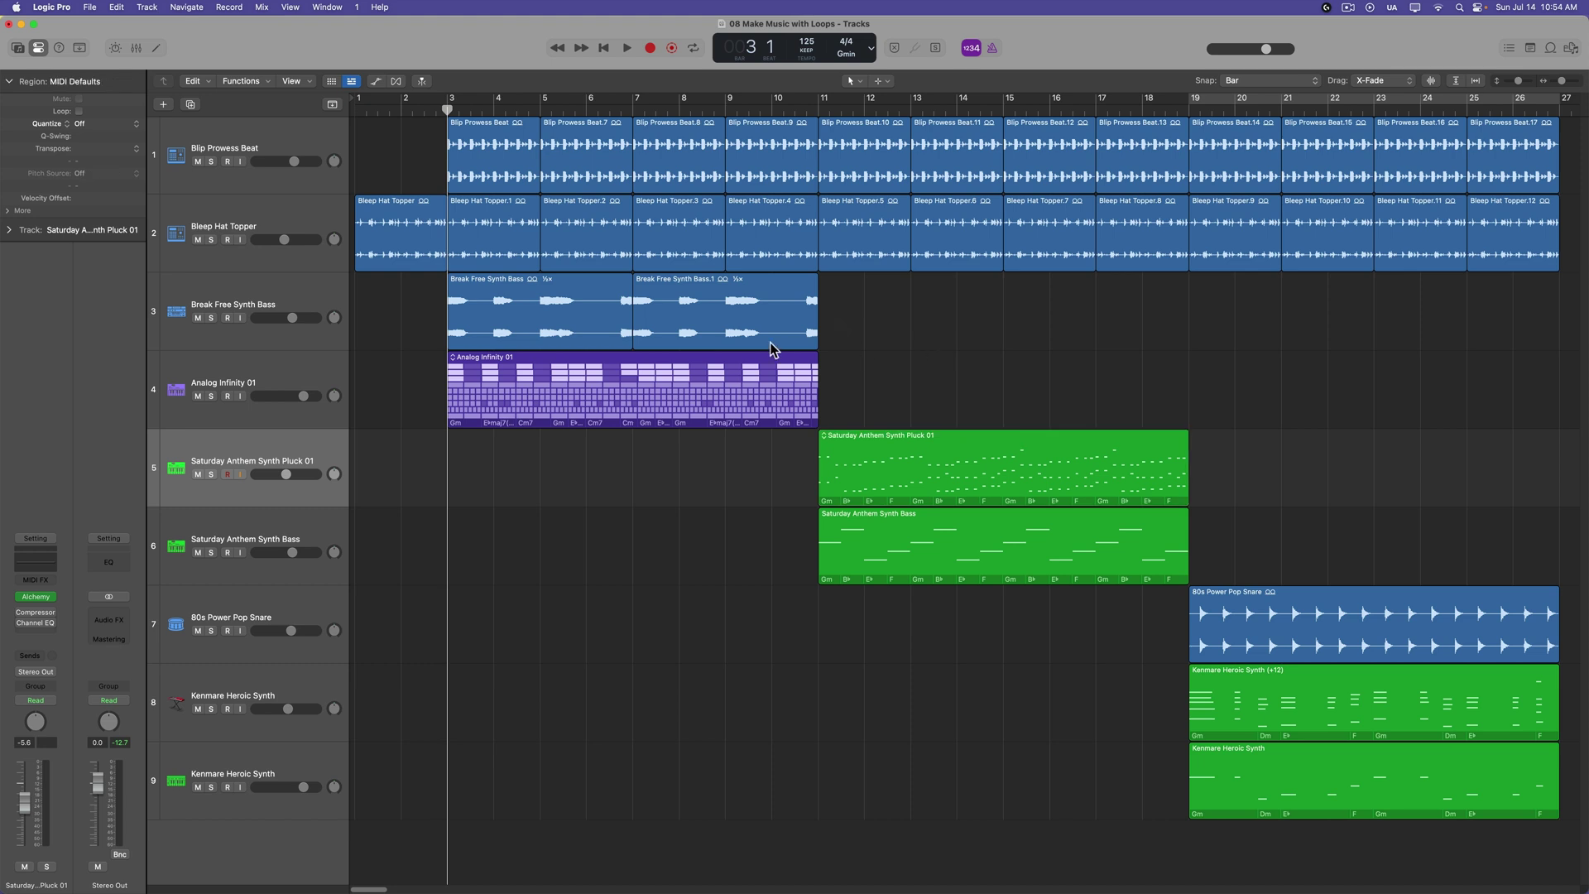
Select all the synth and bass regions and listen to the arrangement from bars 3, 11 and 19.
left_click_drag(421, 314, 1018, 539)
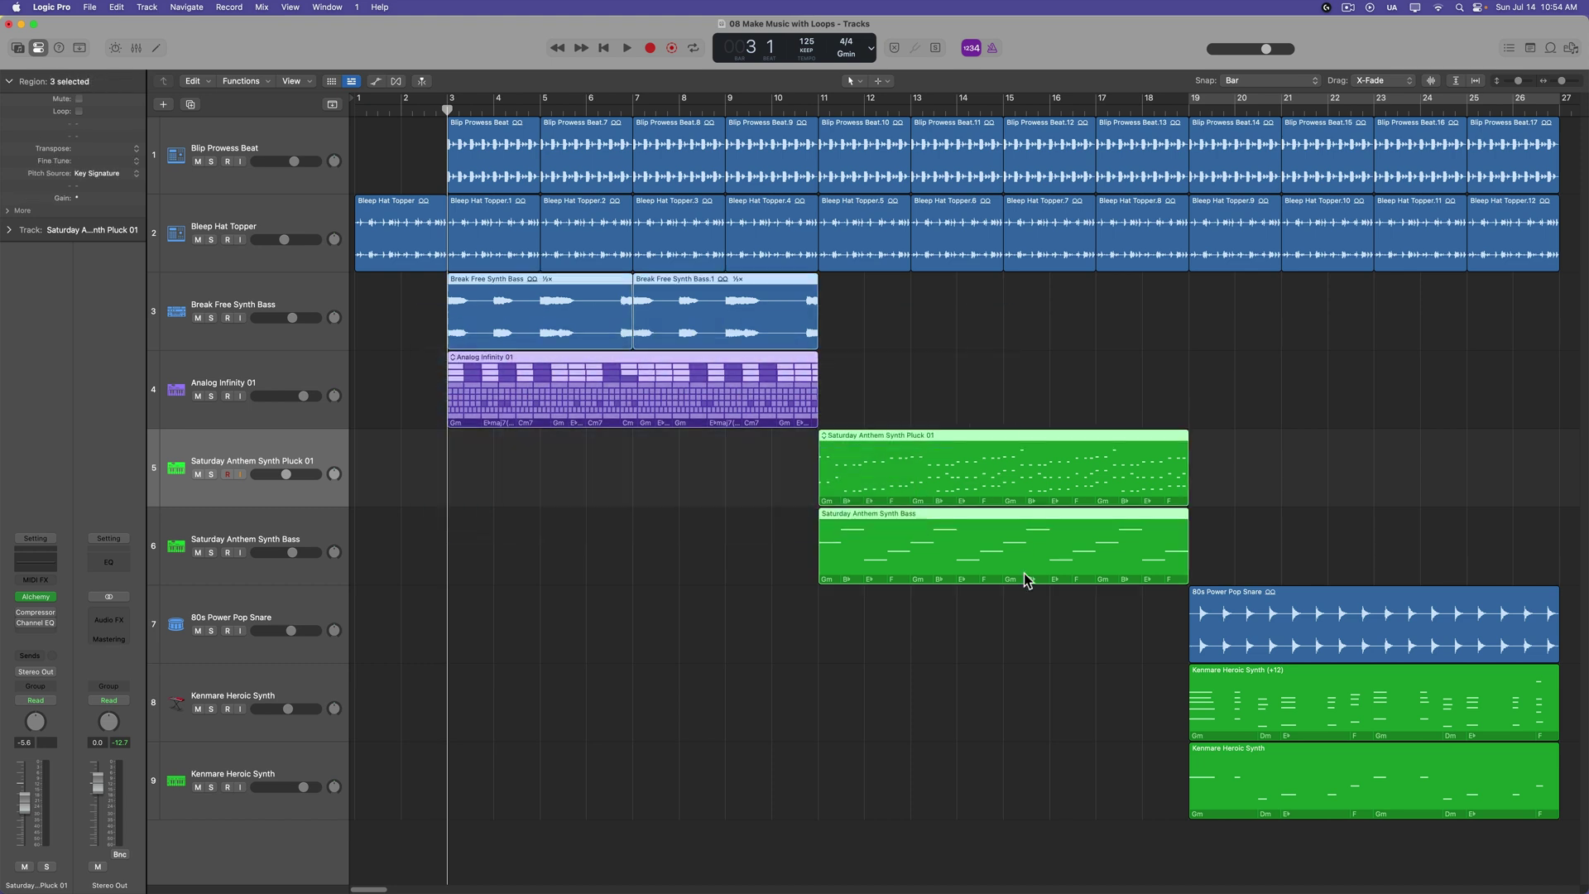
left_click_drag(1121, 696, 1279, 798, "shift")
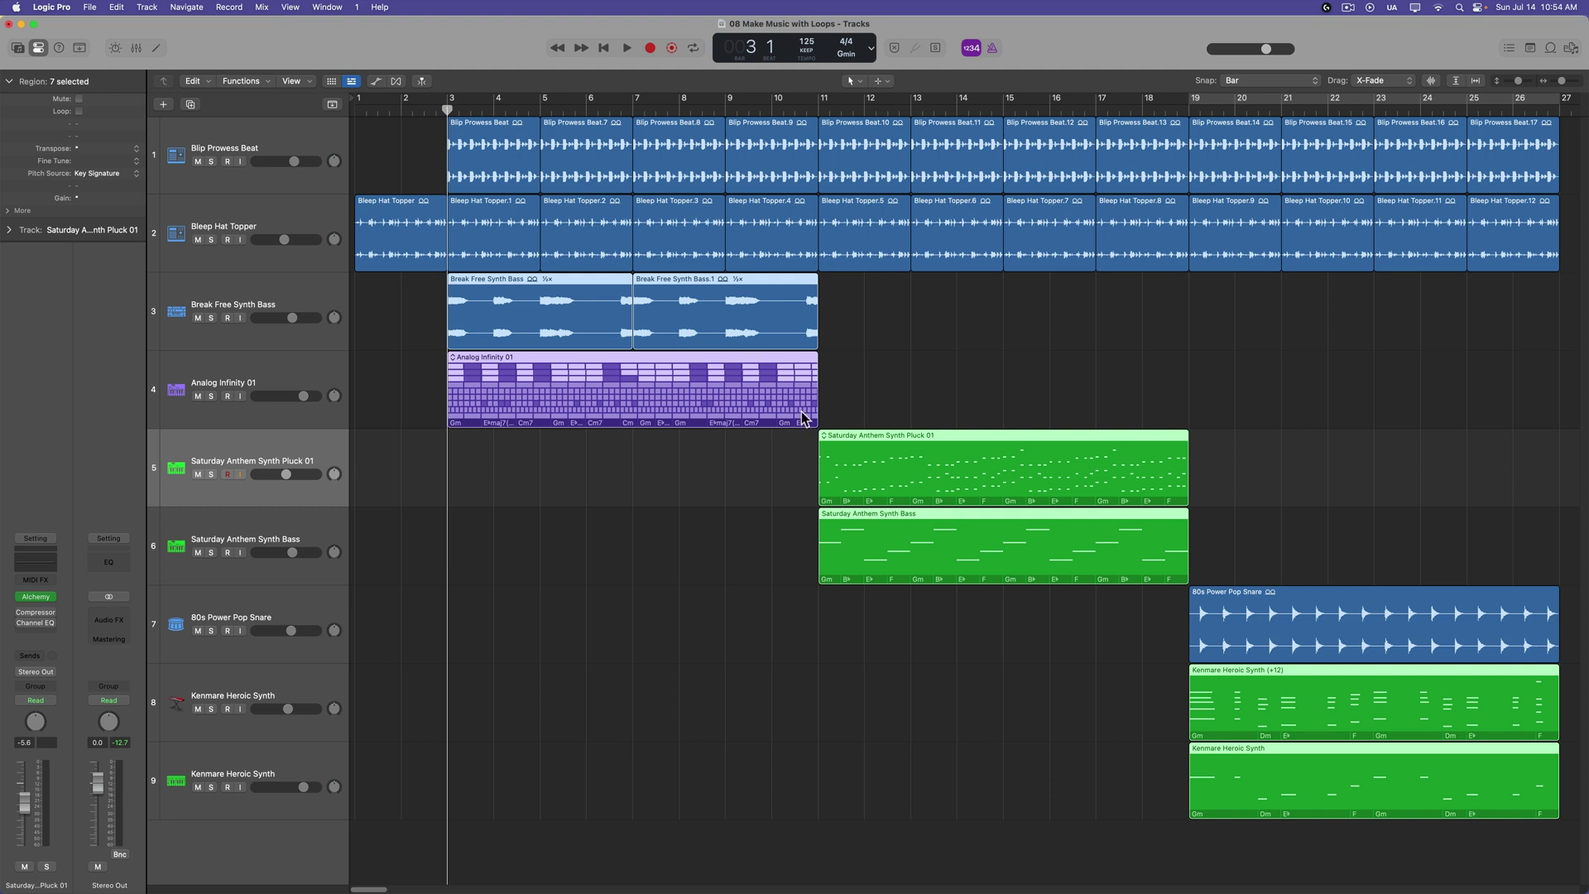
key("space")
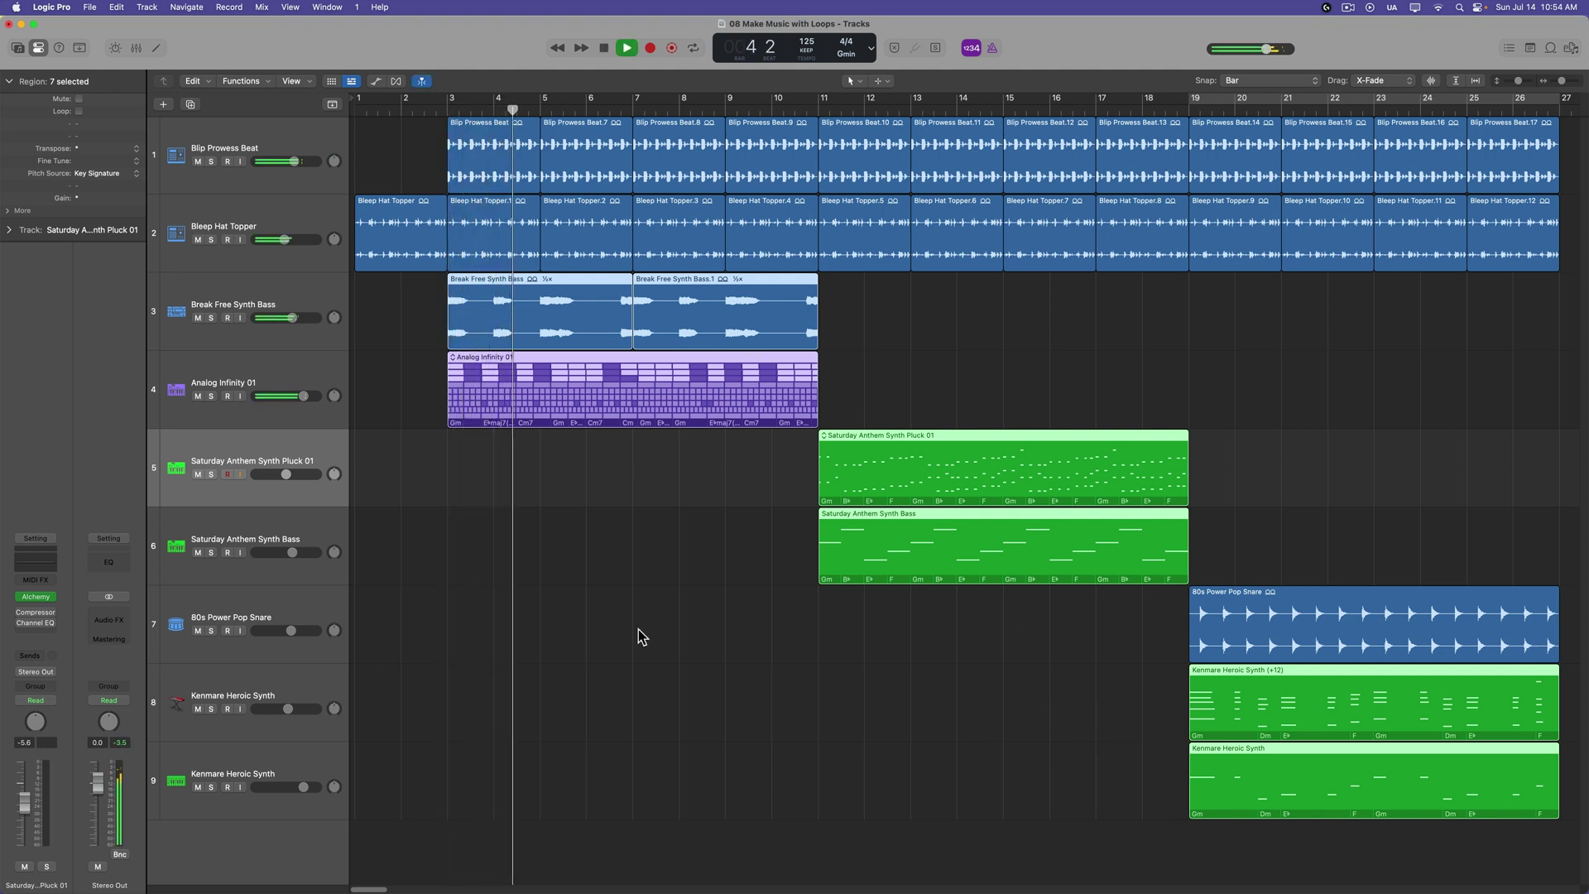
left_click(822, 103)
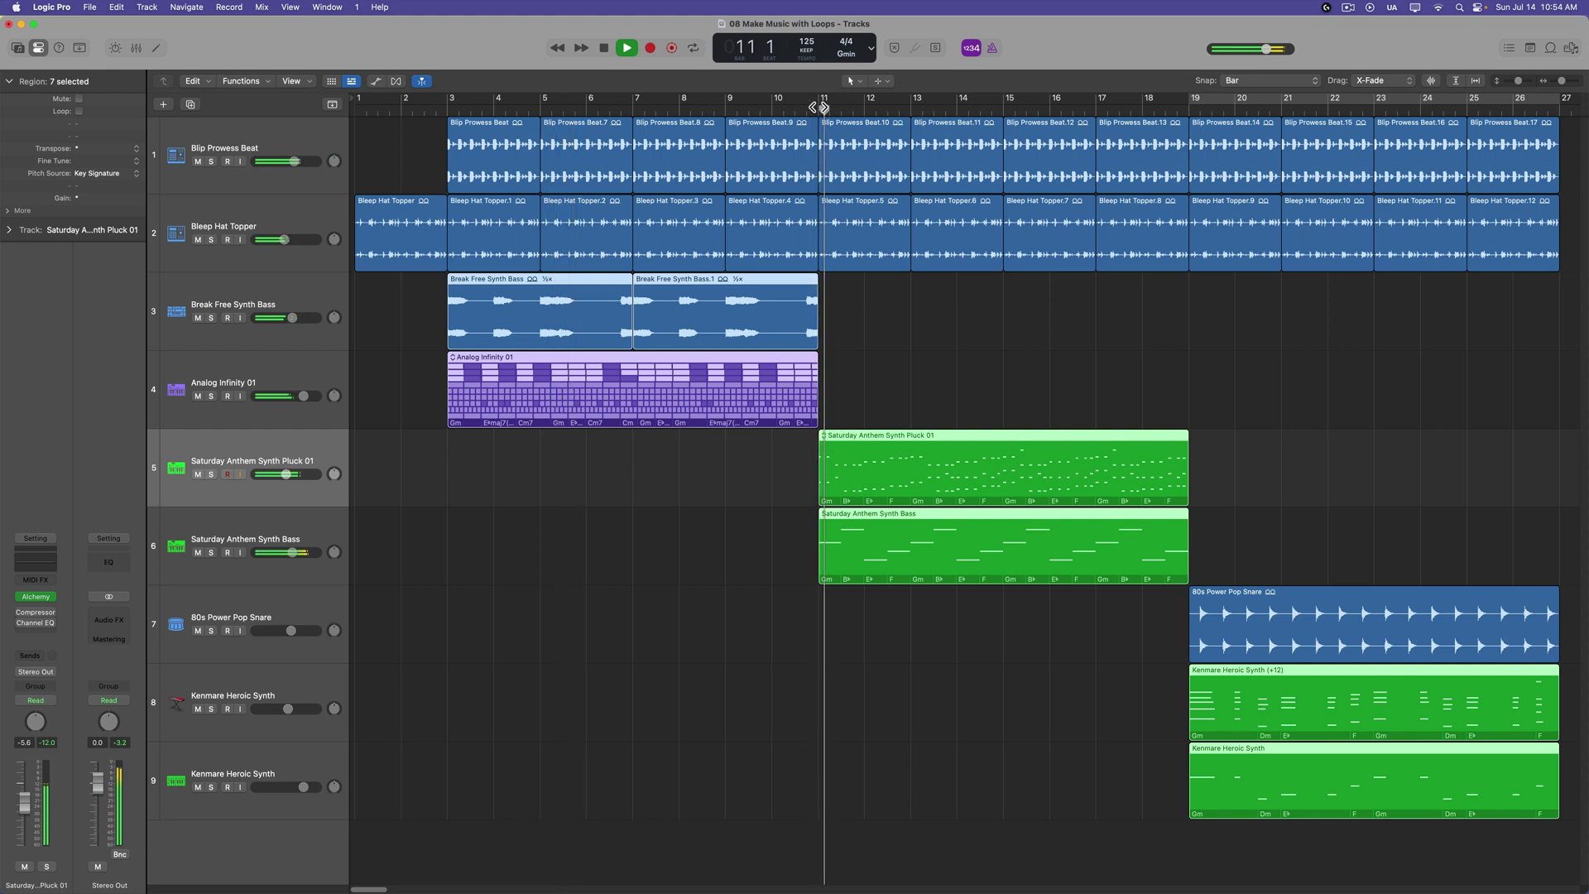
left_click(1188, 110)
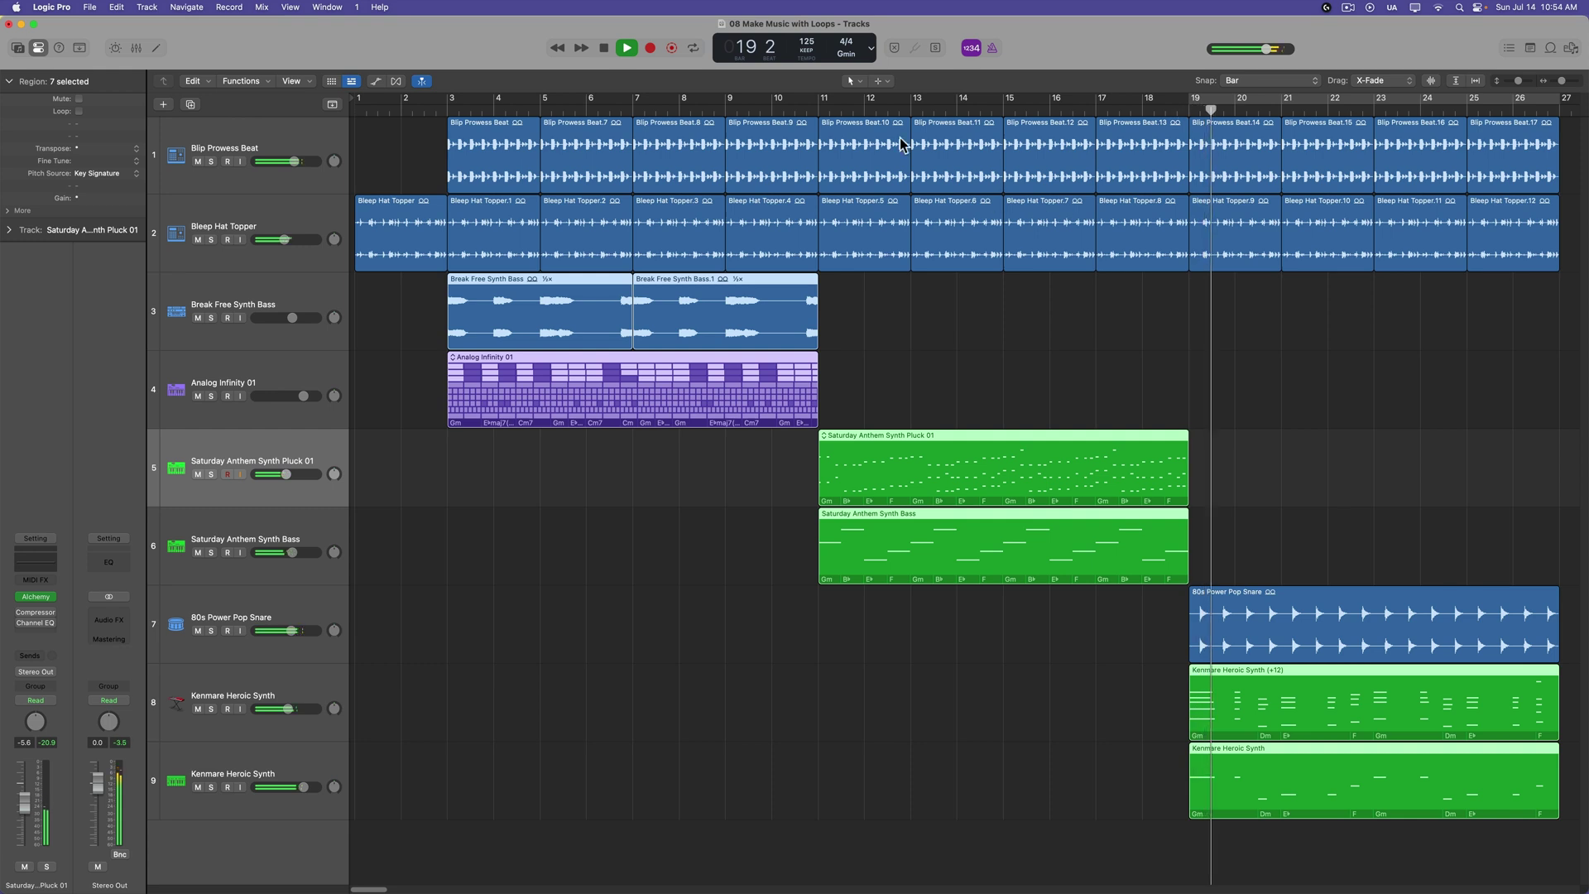
Change the project key to D minor with the chords transposed, and play the arrangement from bar 3.
left_click(846, 55)
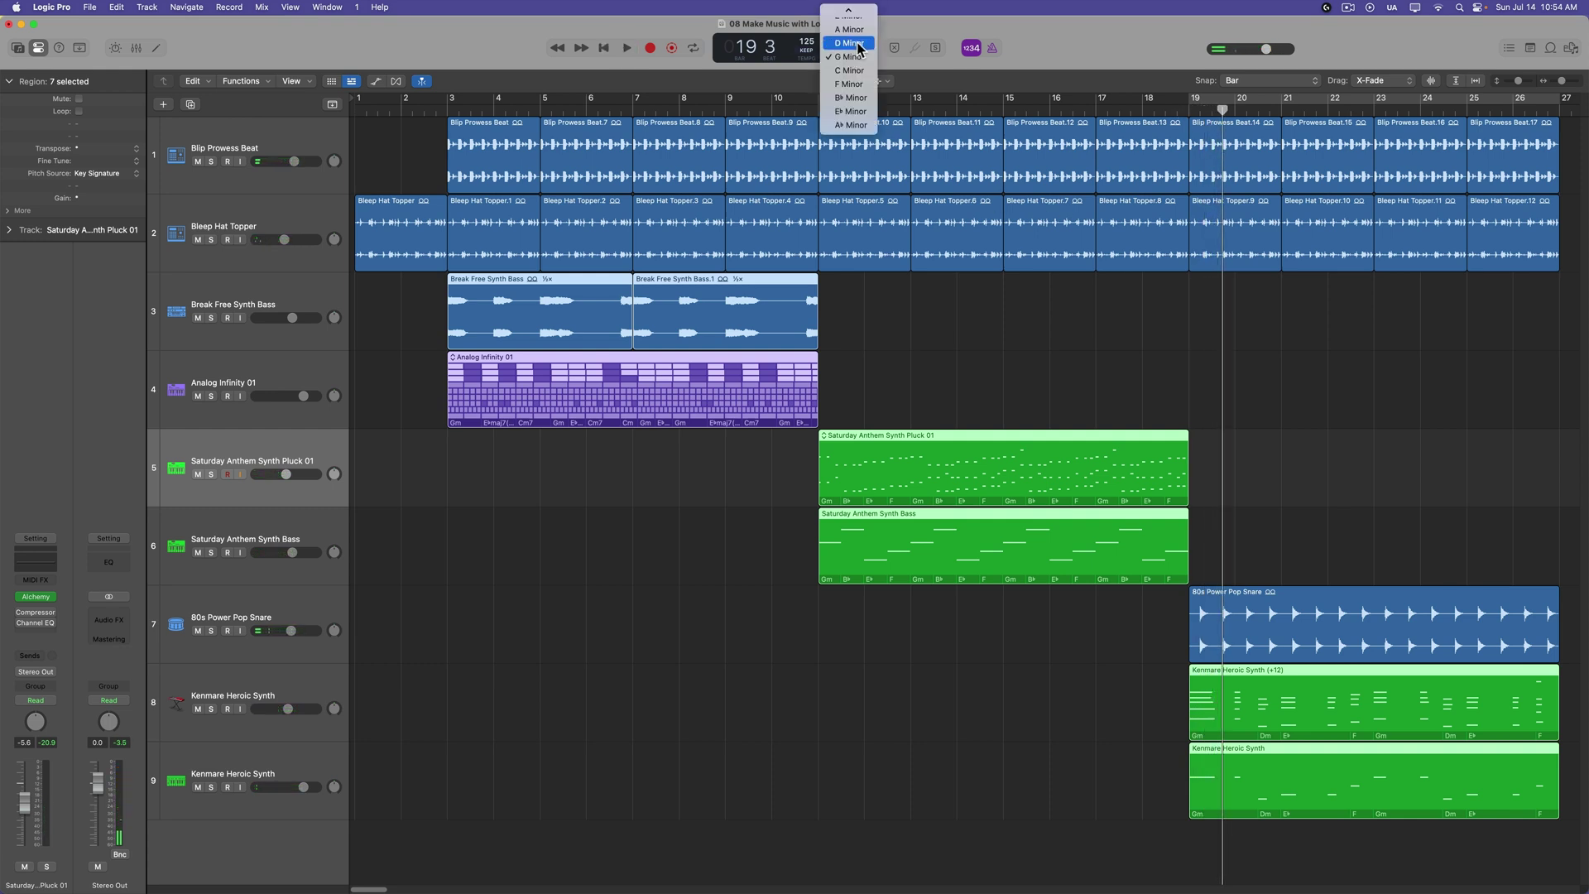
left_click(852, 43)
left_click(791, 321)
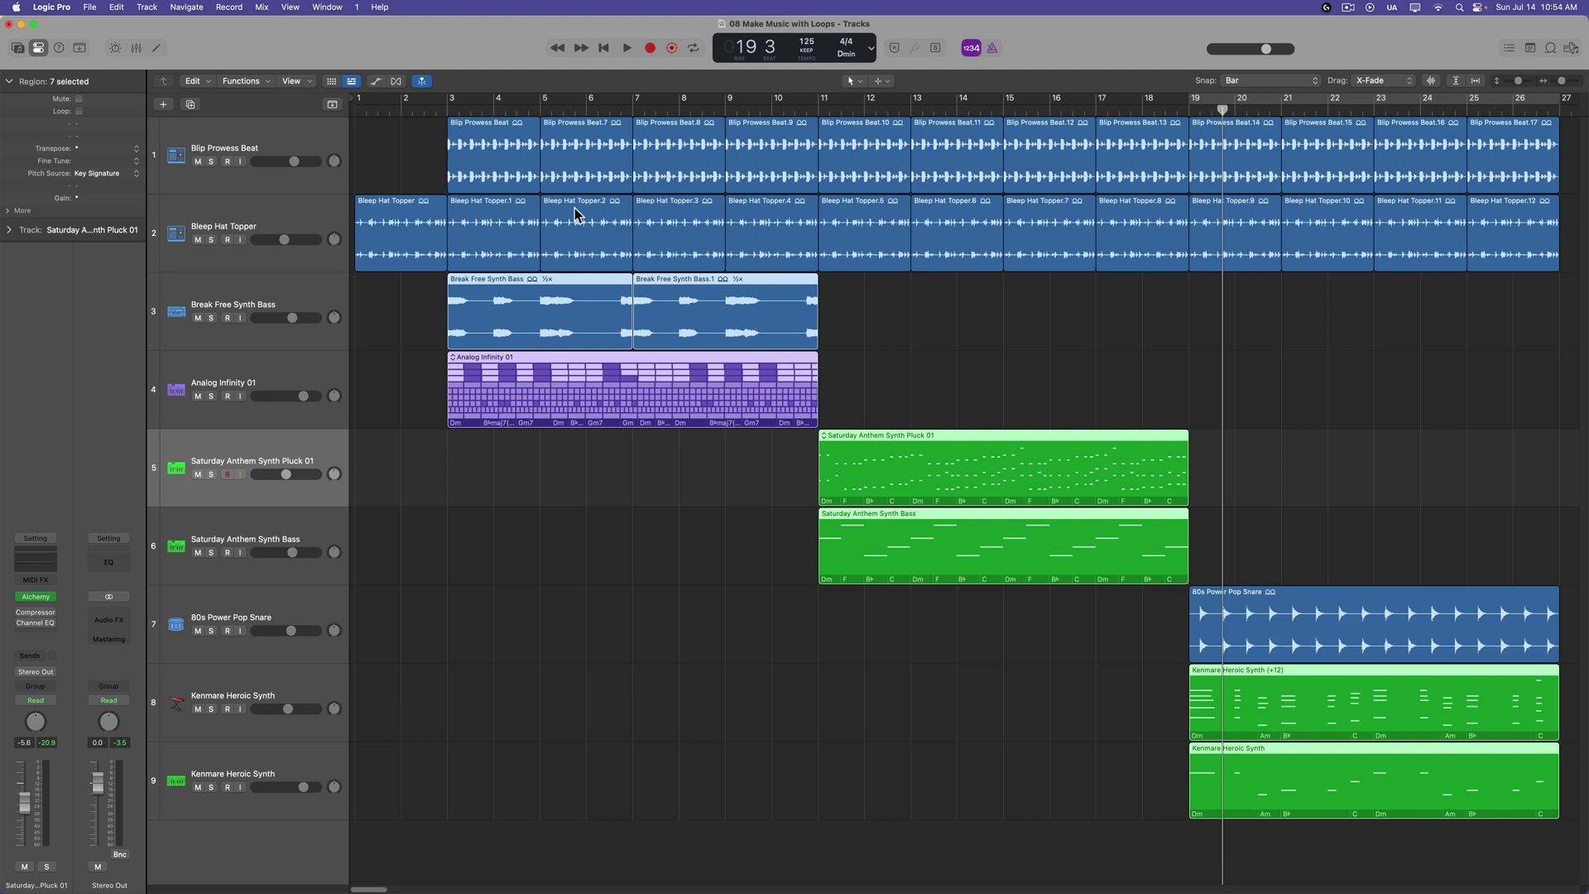
left_click(448, 114)
key("space")
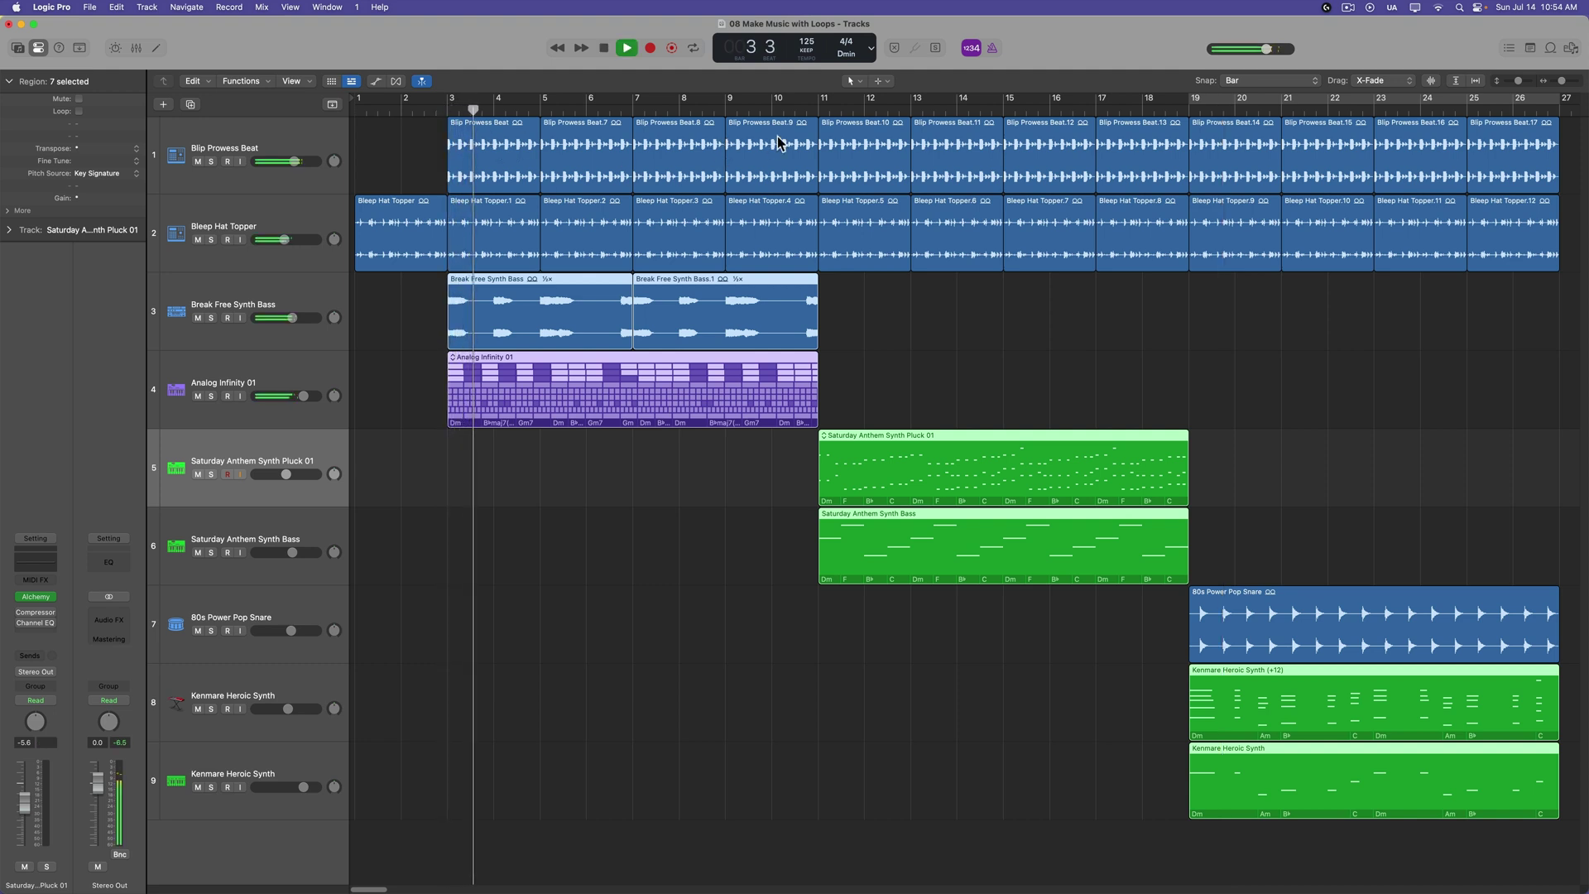
Listen to the D minor arrangement from bars 11 and 19, deselect all regions, and stop playback.
left_click(816, 110)
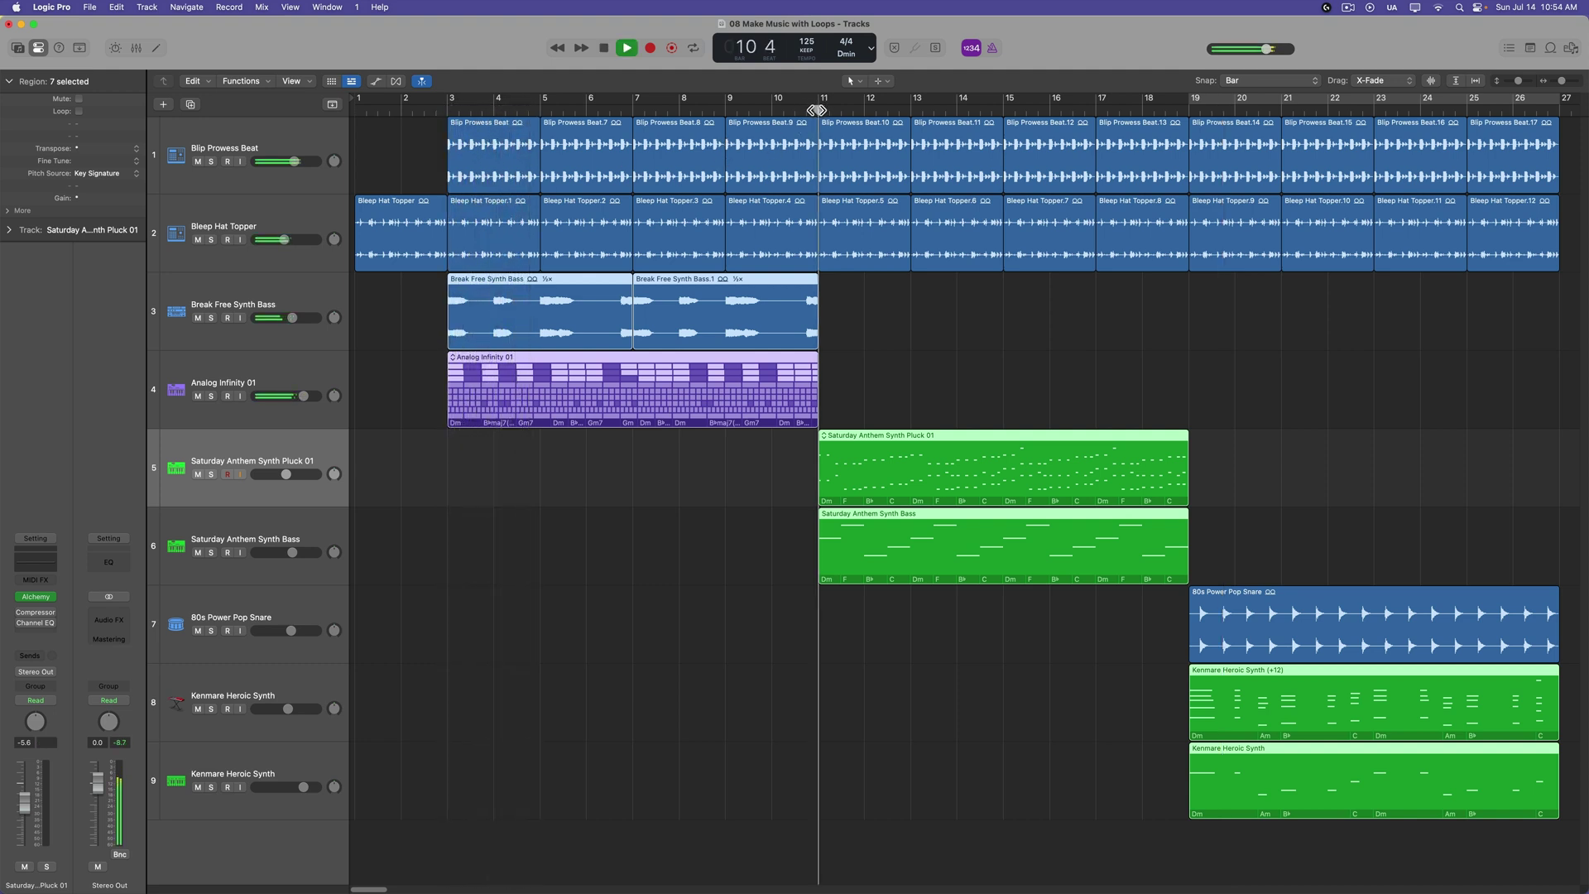
left_click(1190, 110)
left_click(1041, 352)
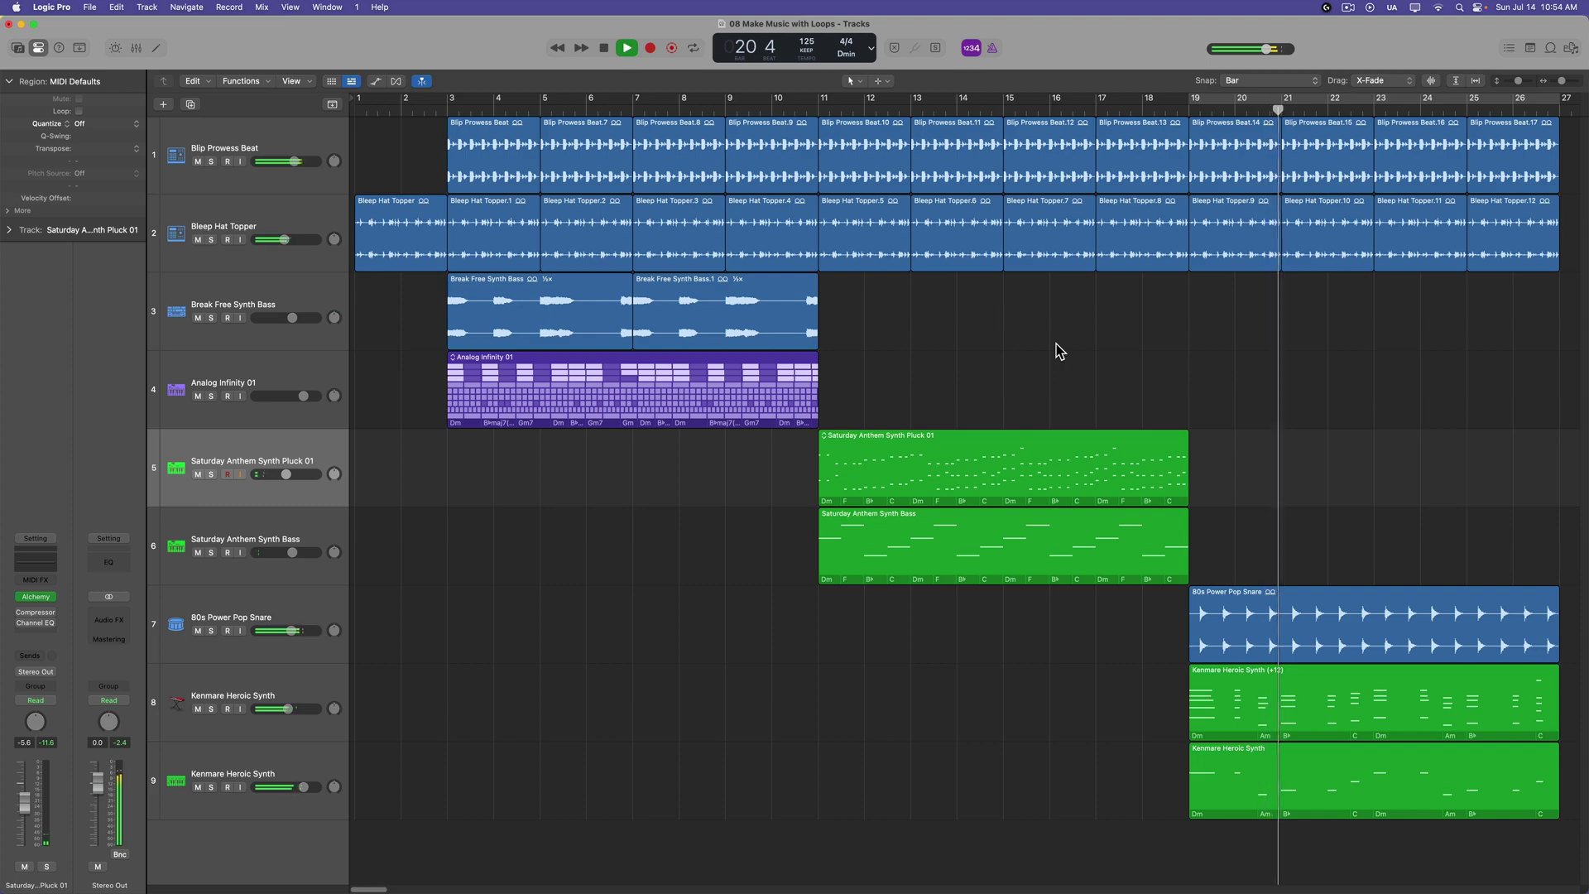
key("space")
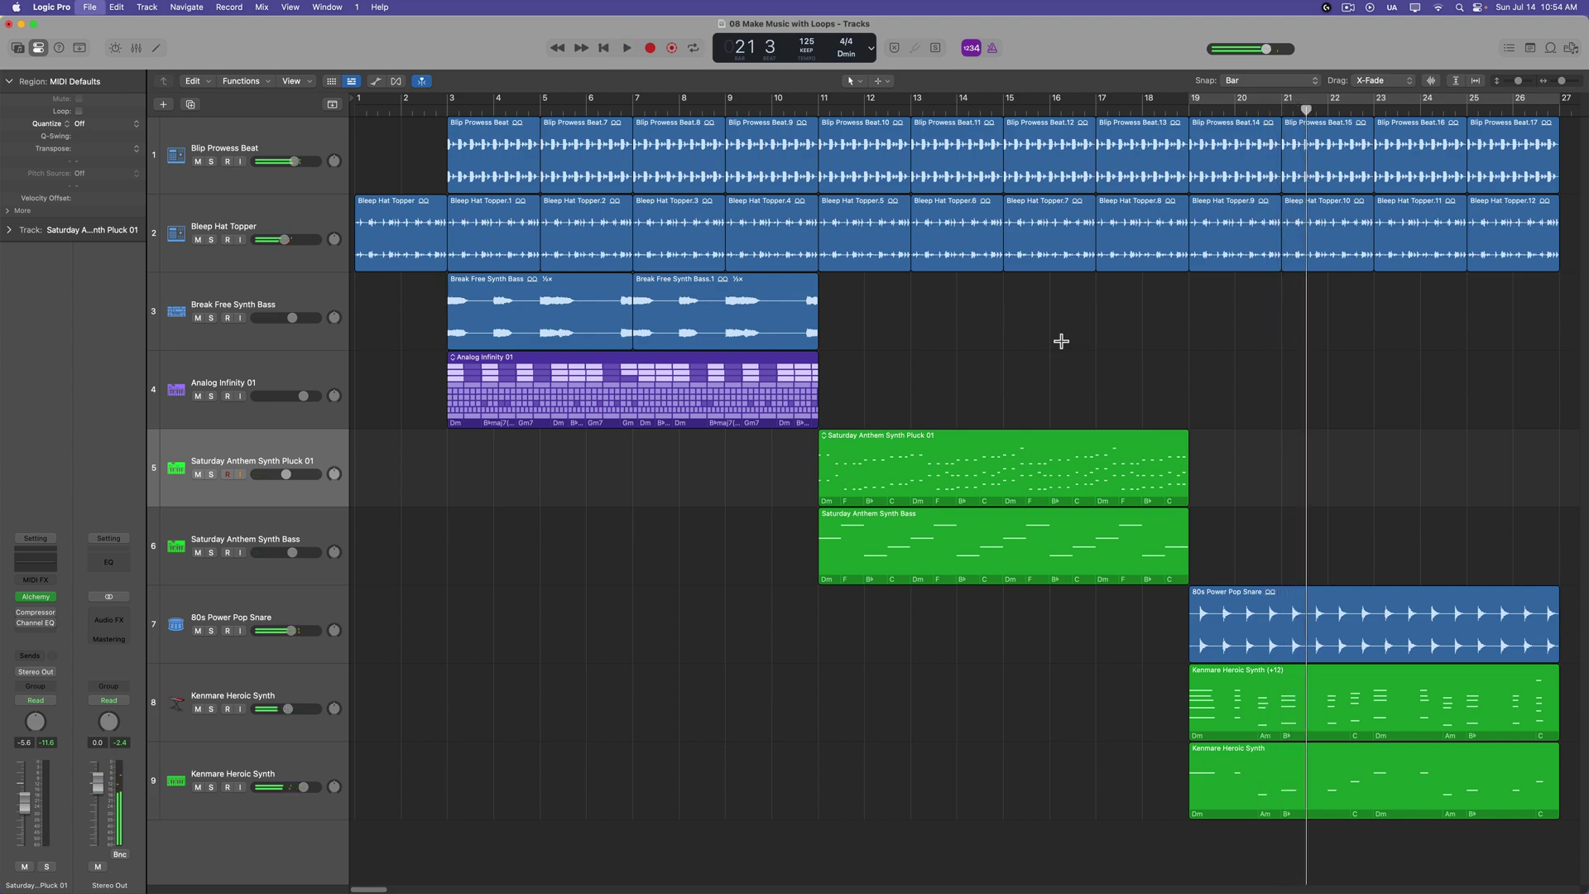
Check the region settings of the Break Free Synth Bass and Analog Infinity 01 tracks, and view the available project keys.
left_click(277, 304)
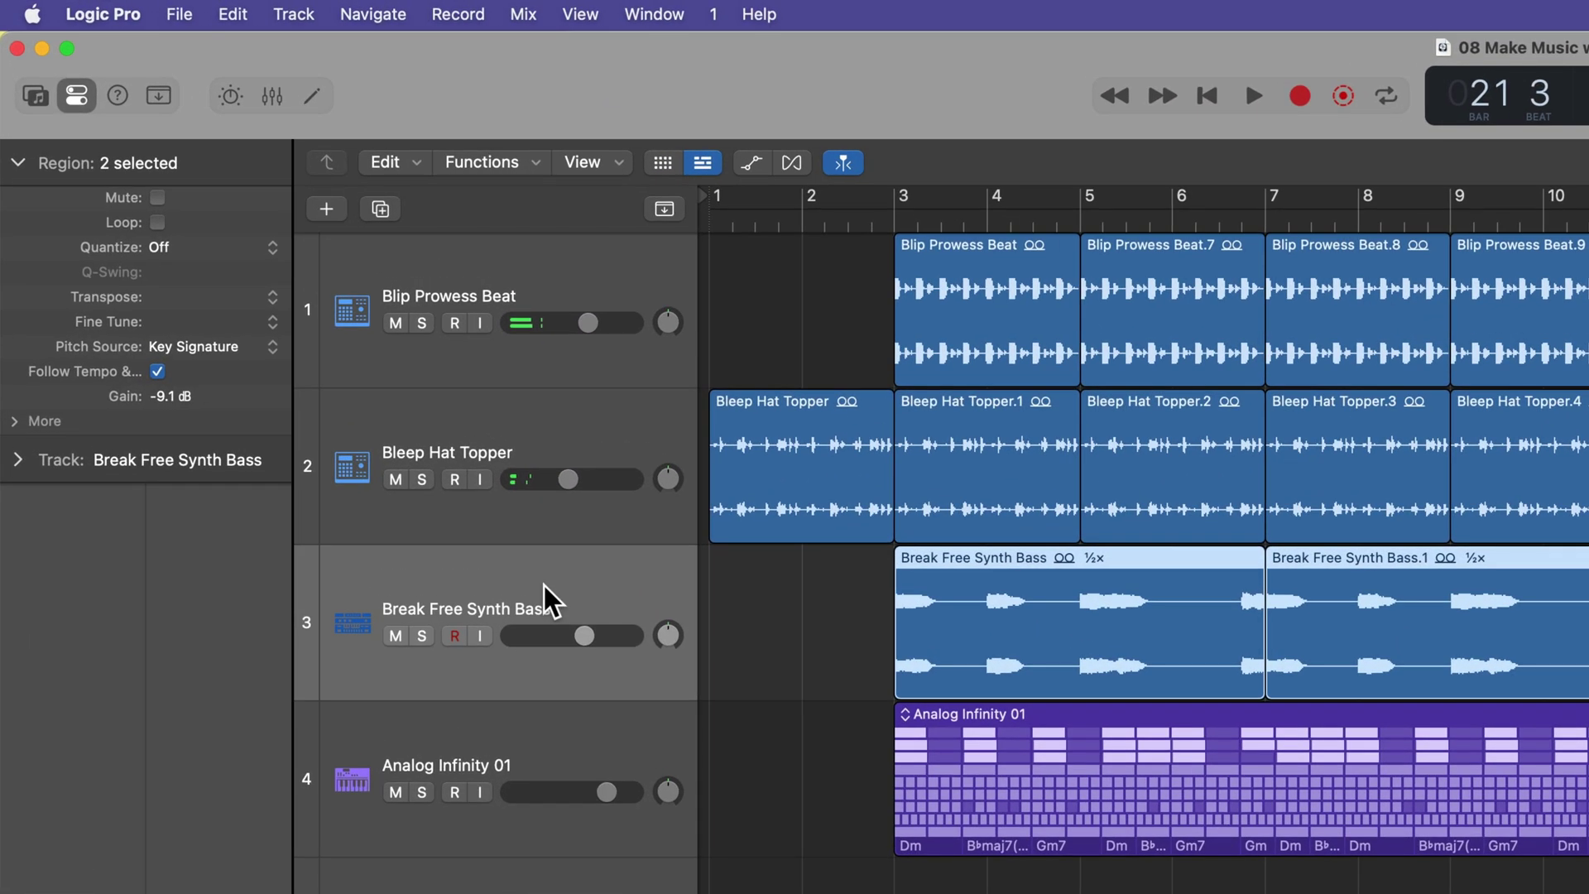
left_click(548, 744)
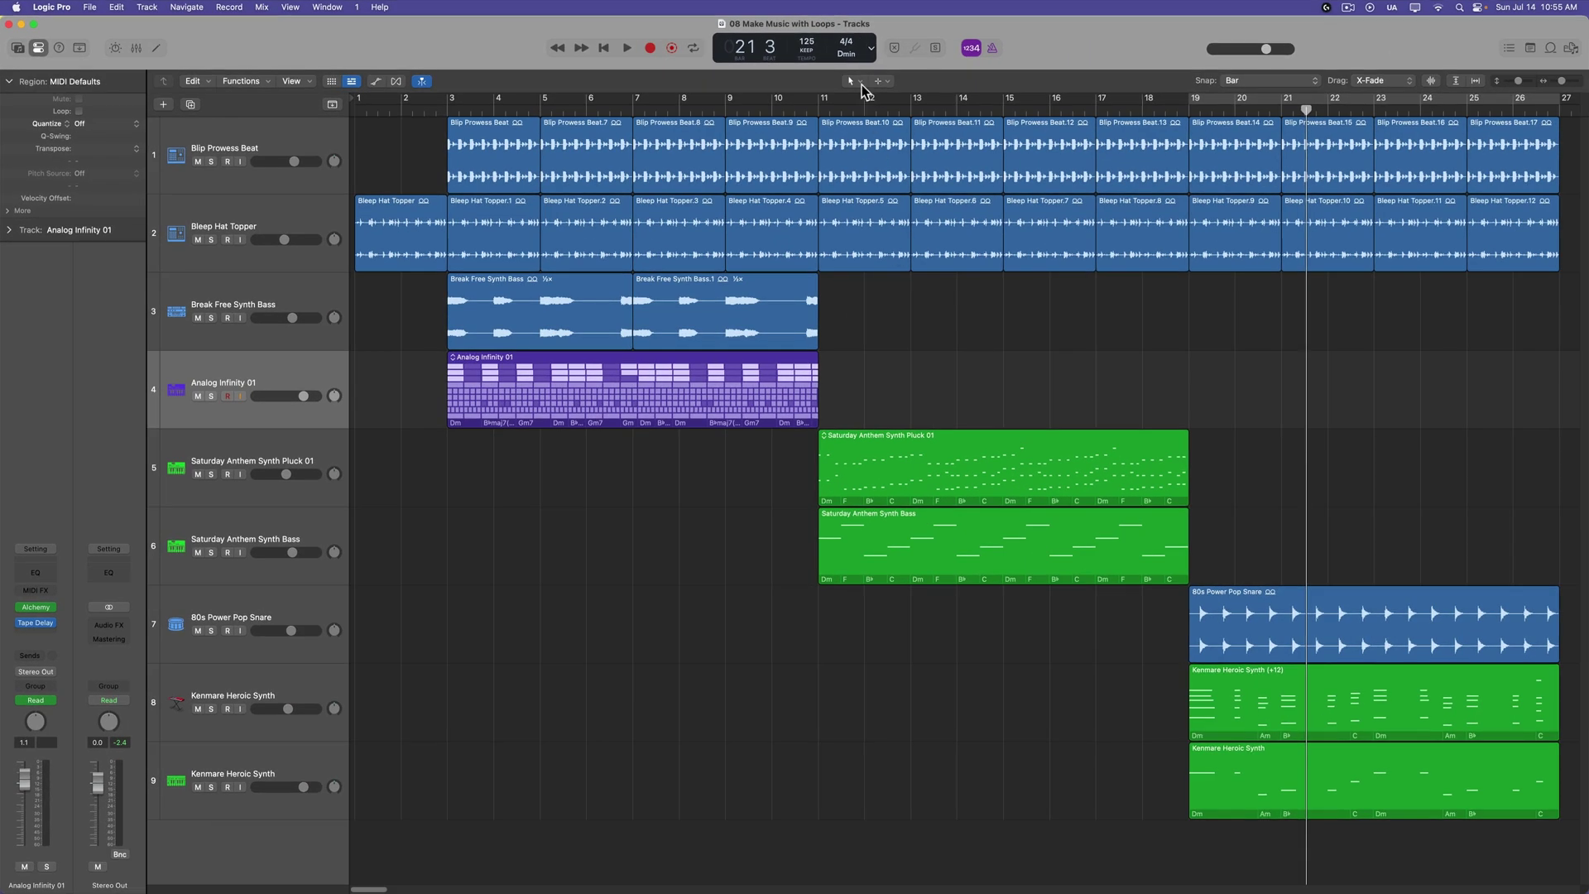
left_click(855, 58)
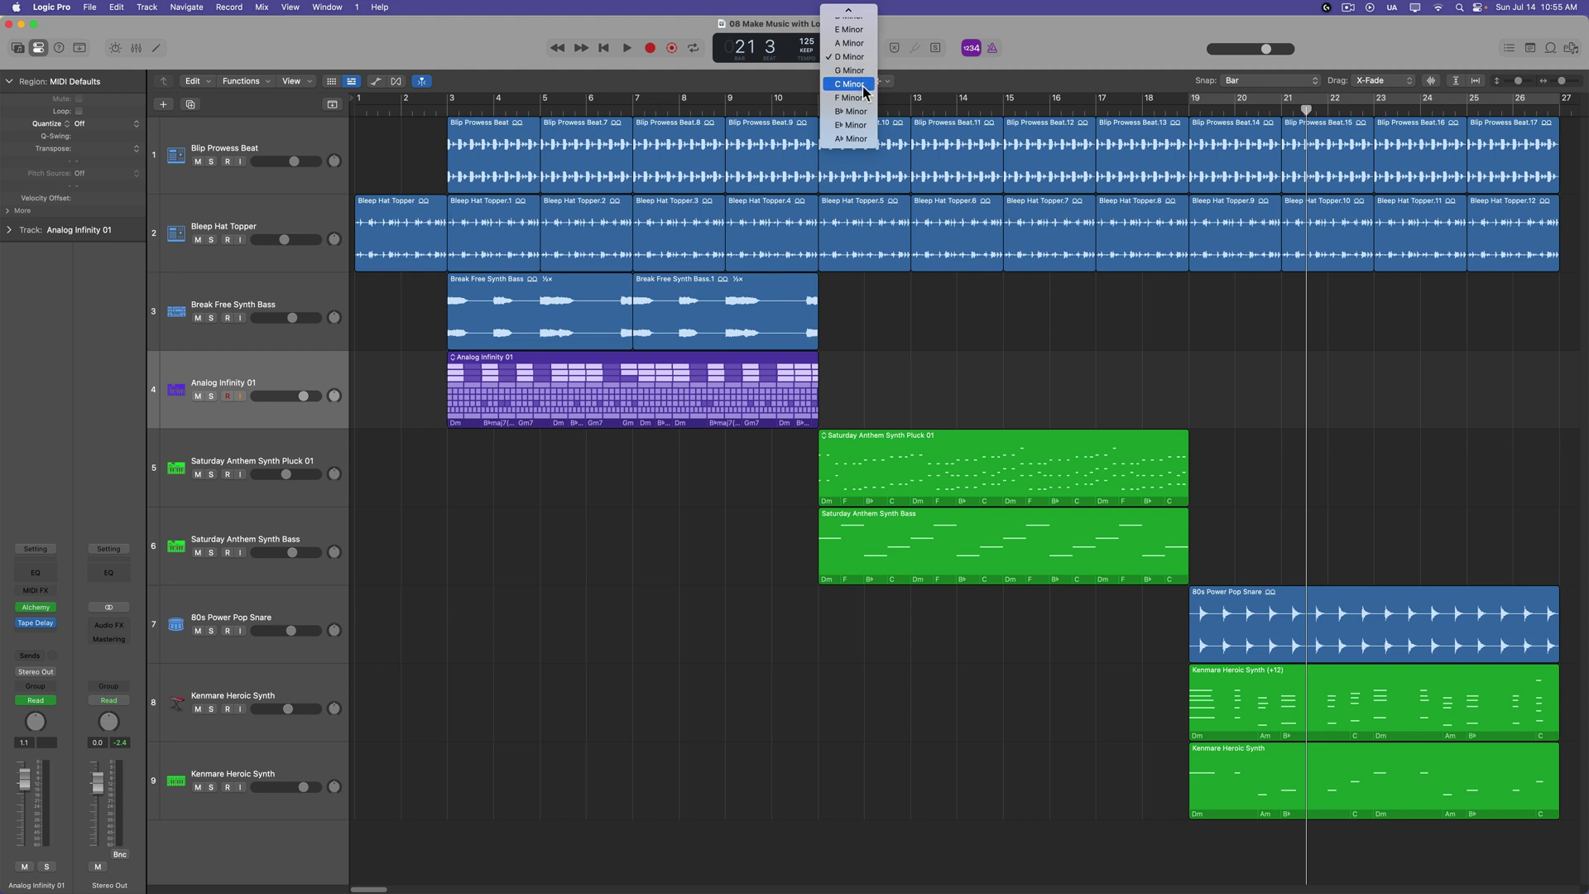
left_click(939, 310)
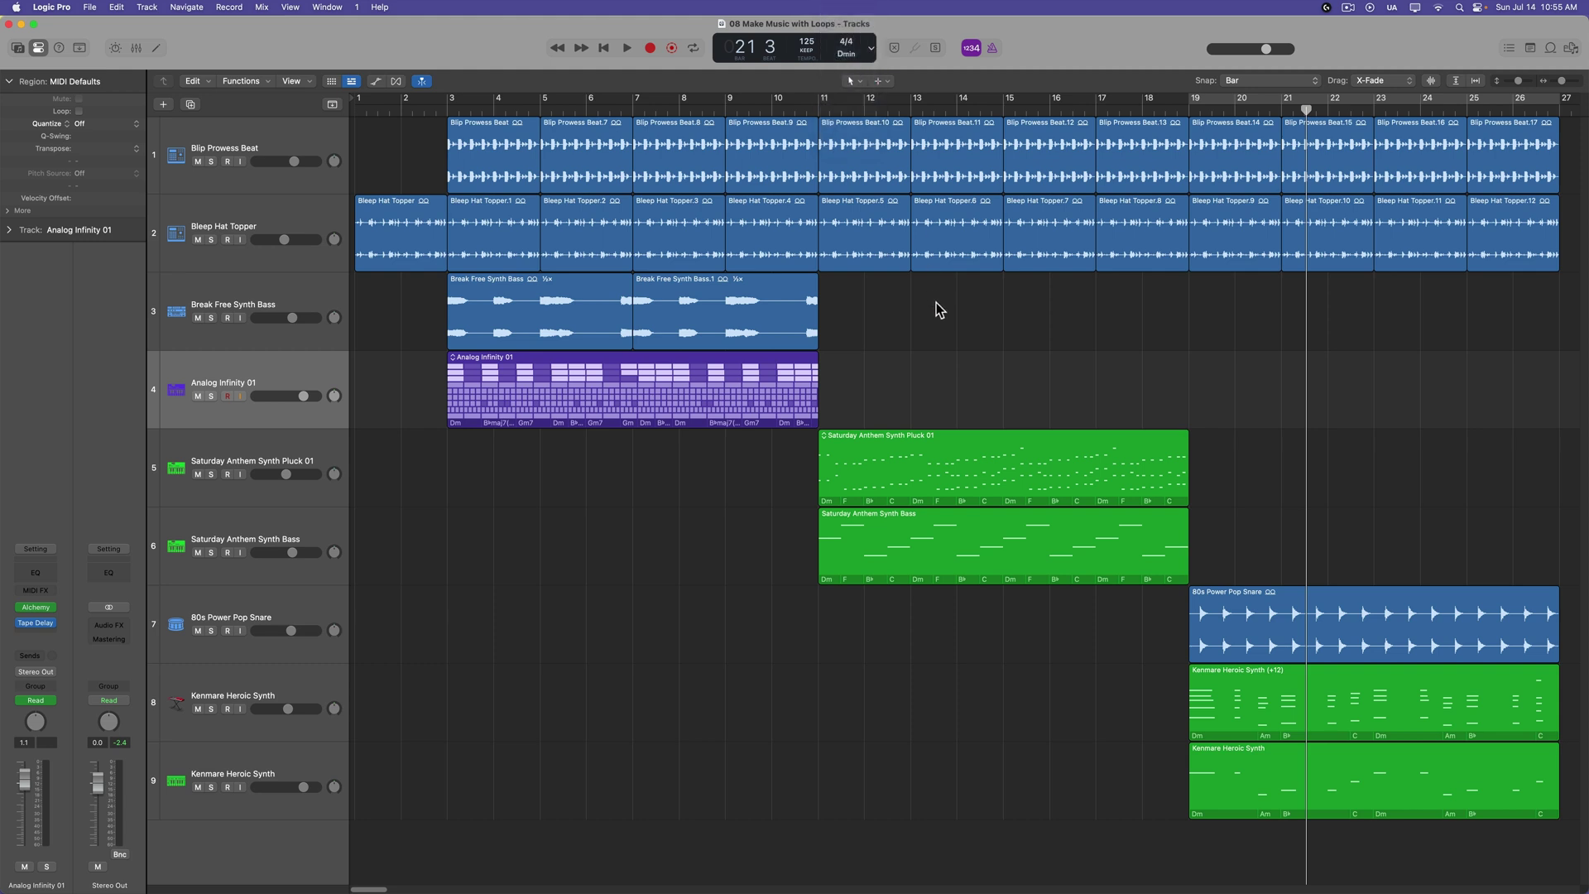